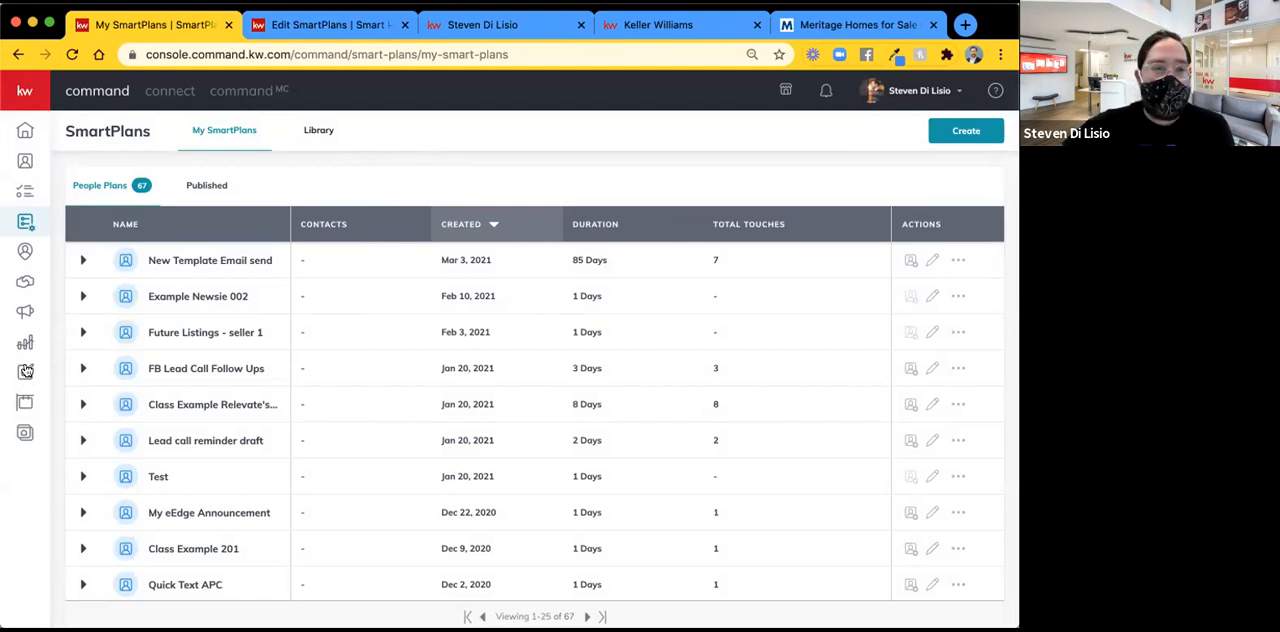
# Open the Designs page, close the Edit SmartPlans browser tab, and start a new print design.
pyautogui.click(25, 372)
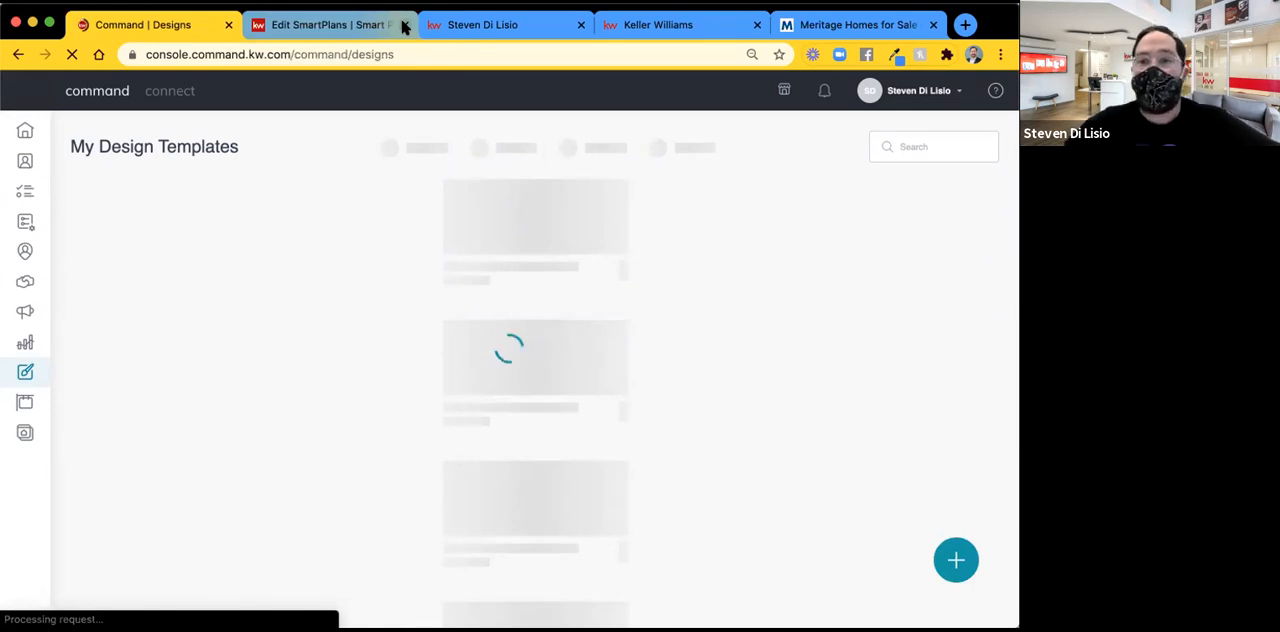
pyautogui.click(405, 25)
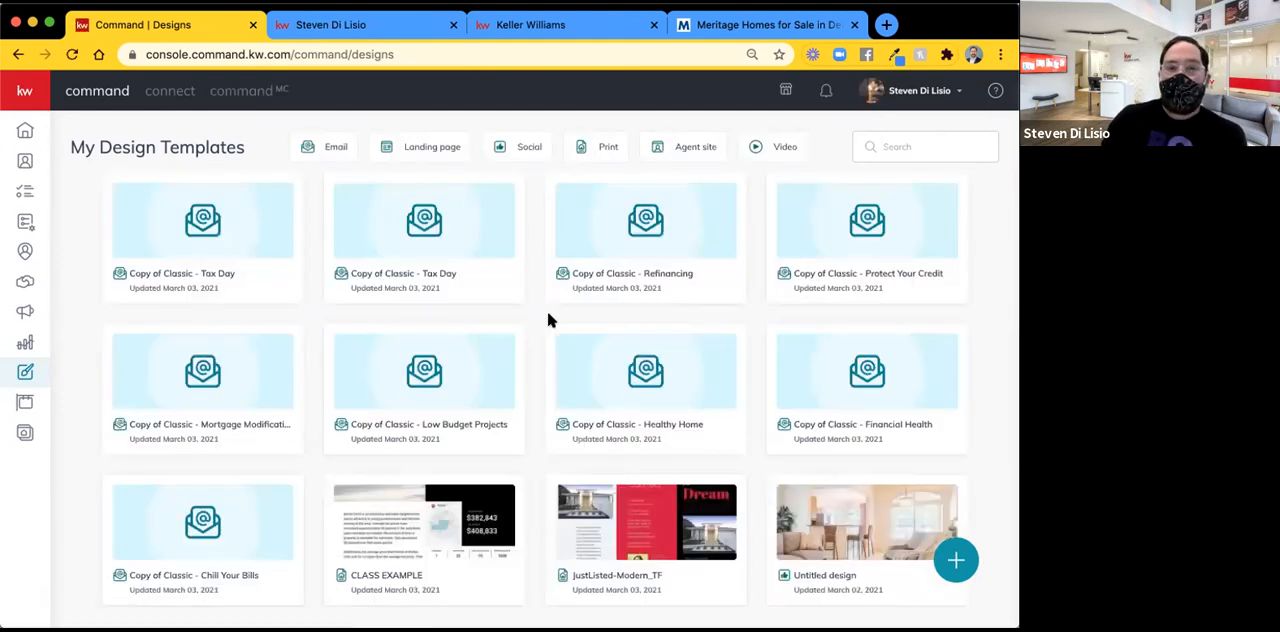
pyautogui.click(957, 562)
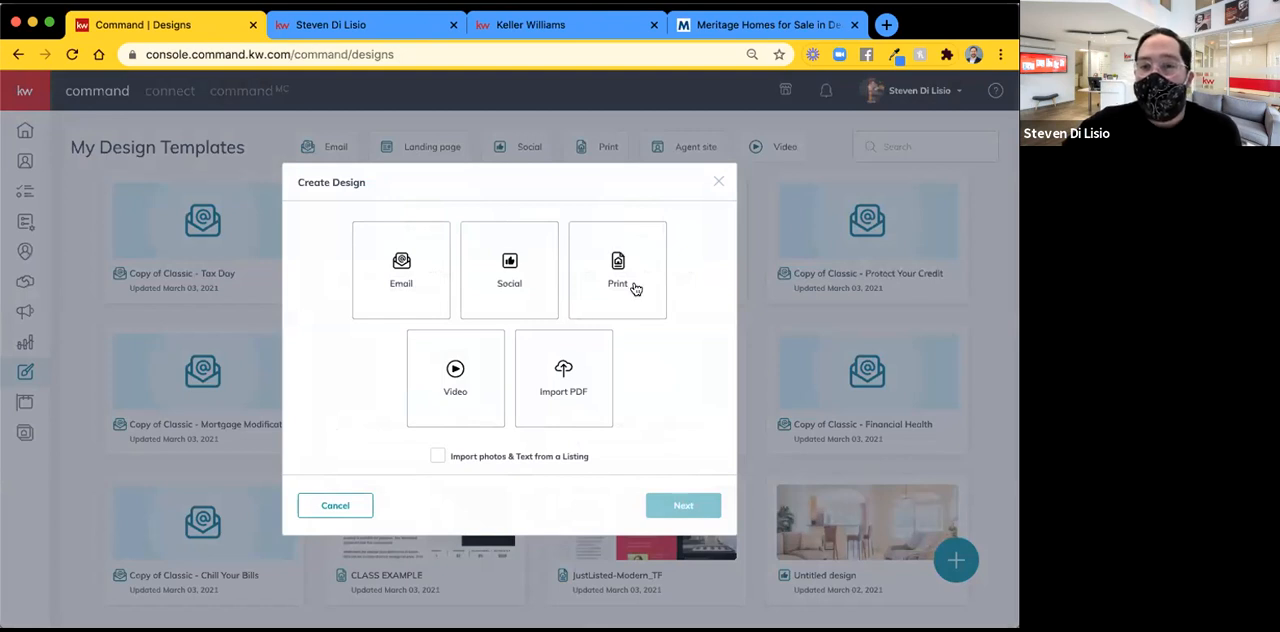
pyautogui.click(603, 260)
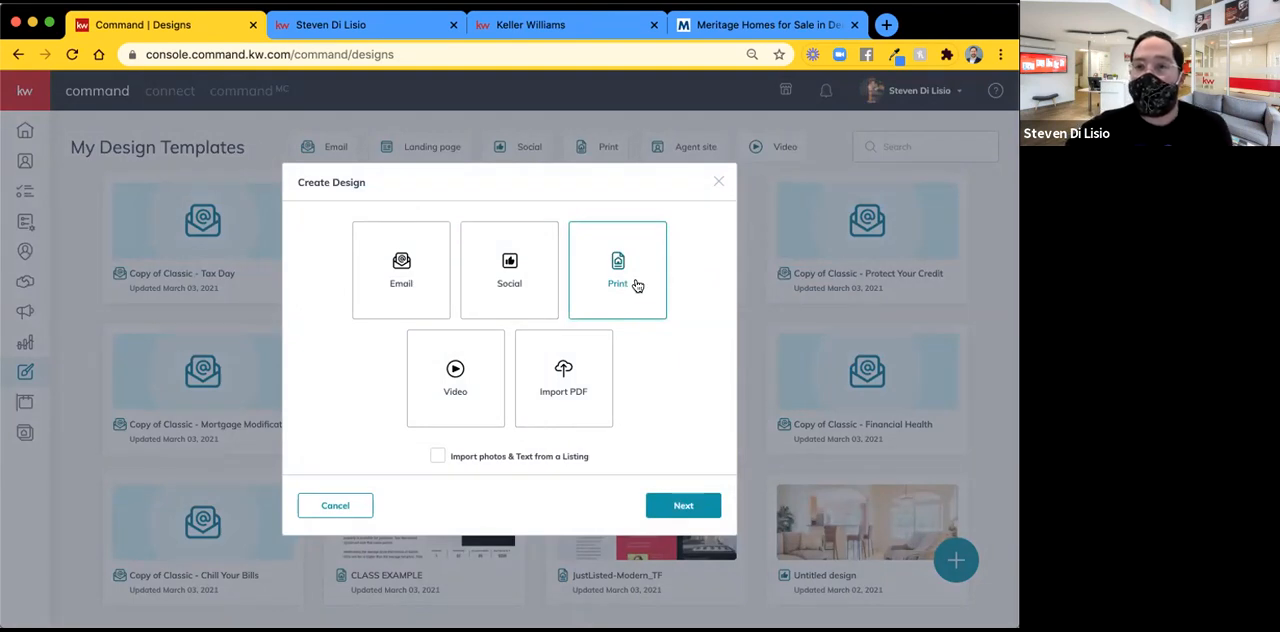
pyautogui.click(688, 511)
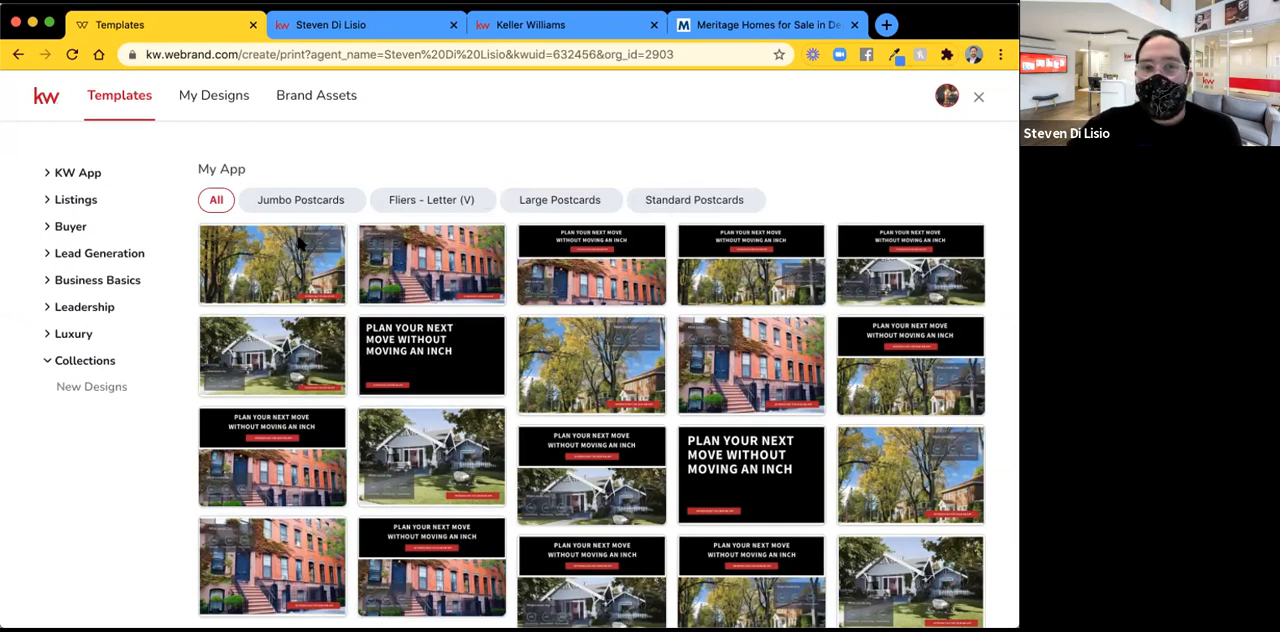
# Look through the My App print templates by format: Jumbo Postcards, Fliers - Letter (V), Large Postcards and Standard Postcards.
pyautogui.click(283, 204)
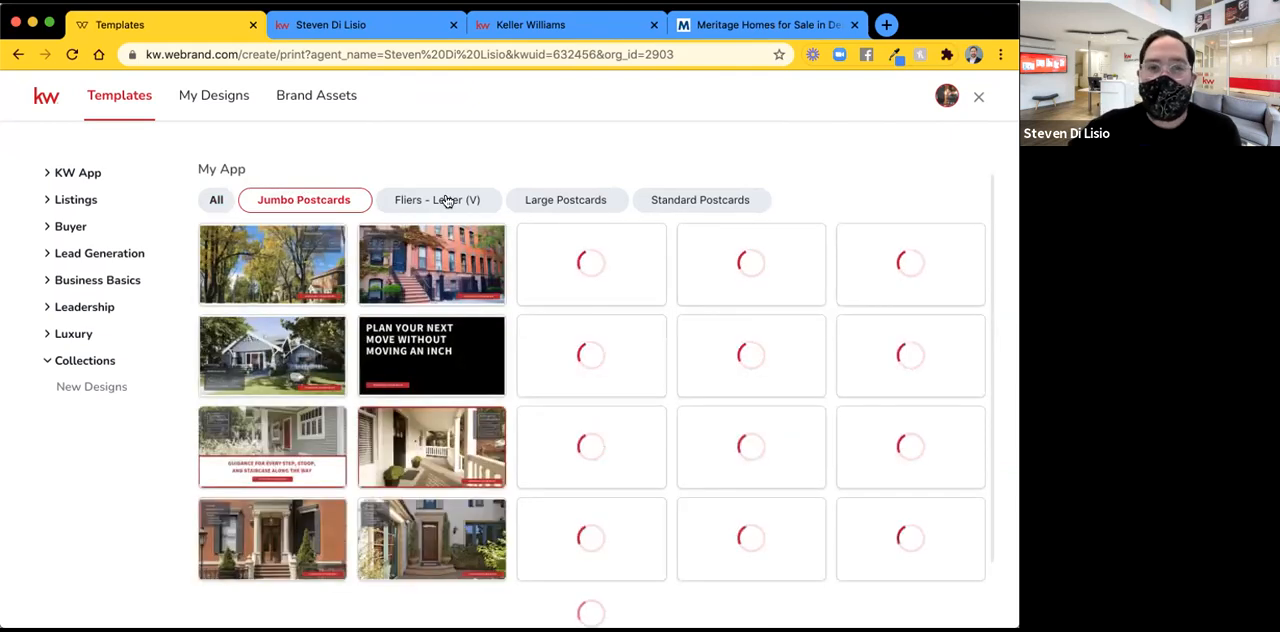
pyautogui.click(446, 200)
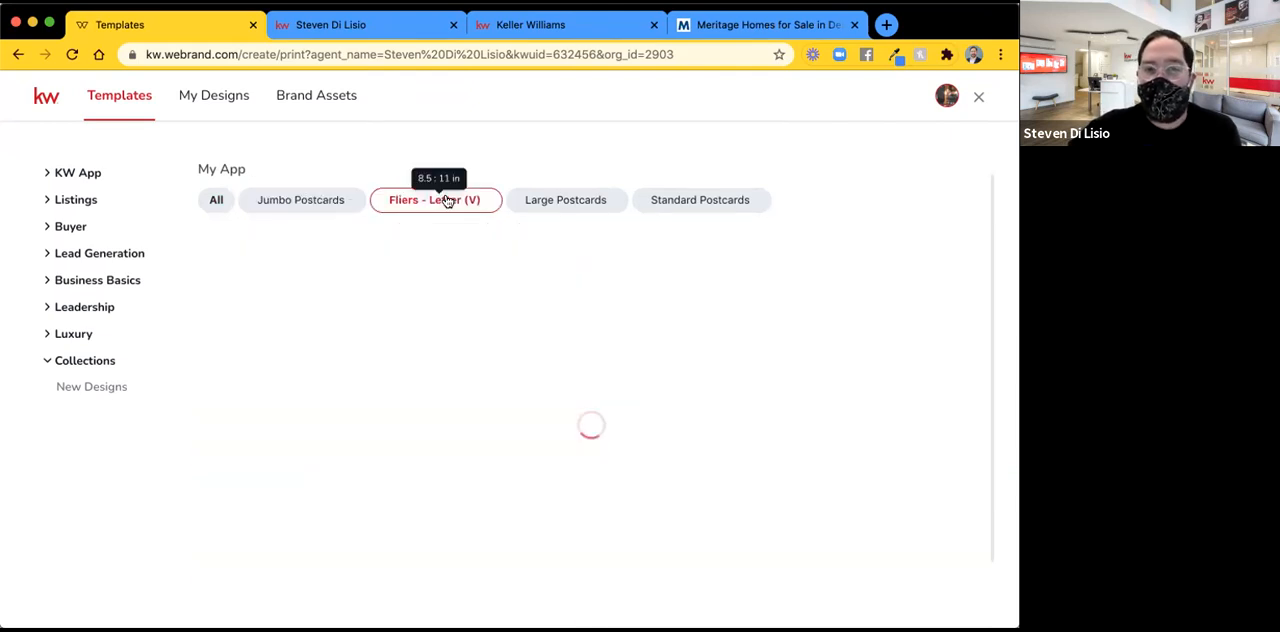
pyautogui.click(568, 201)
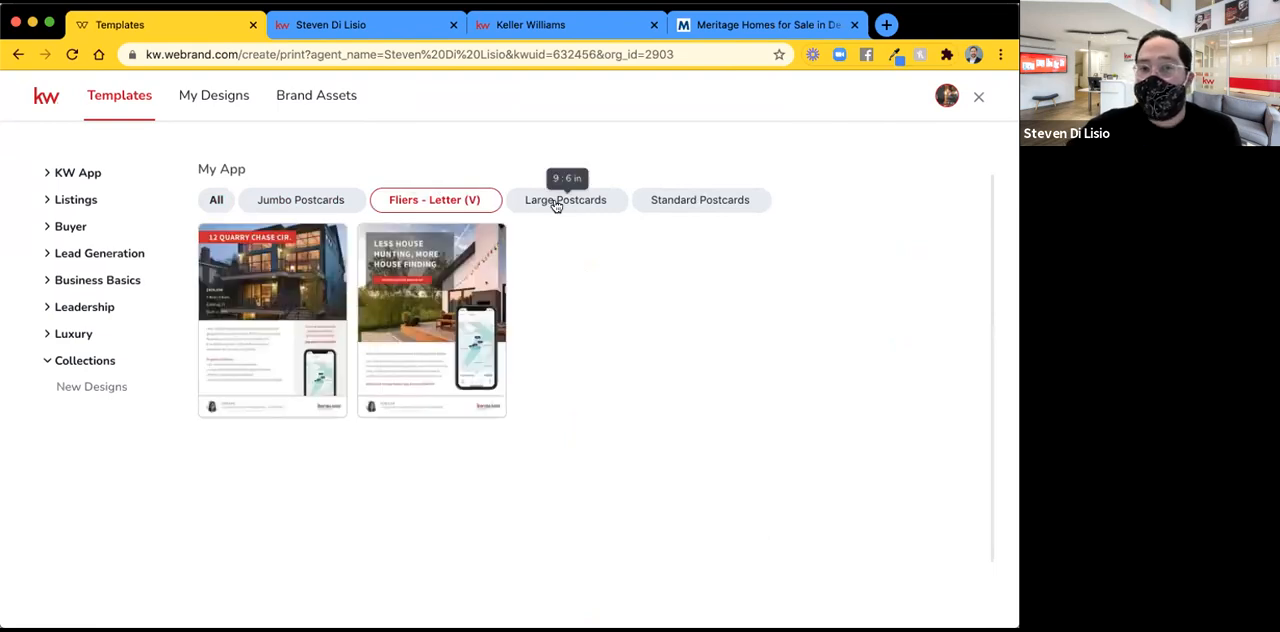
pyautogui.click(710, 204)
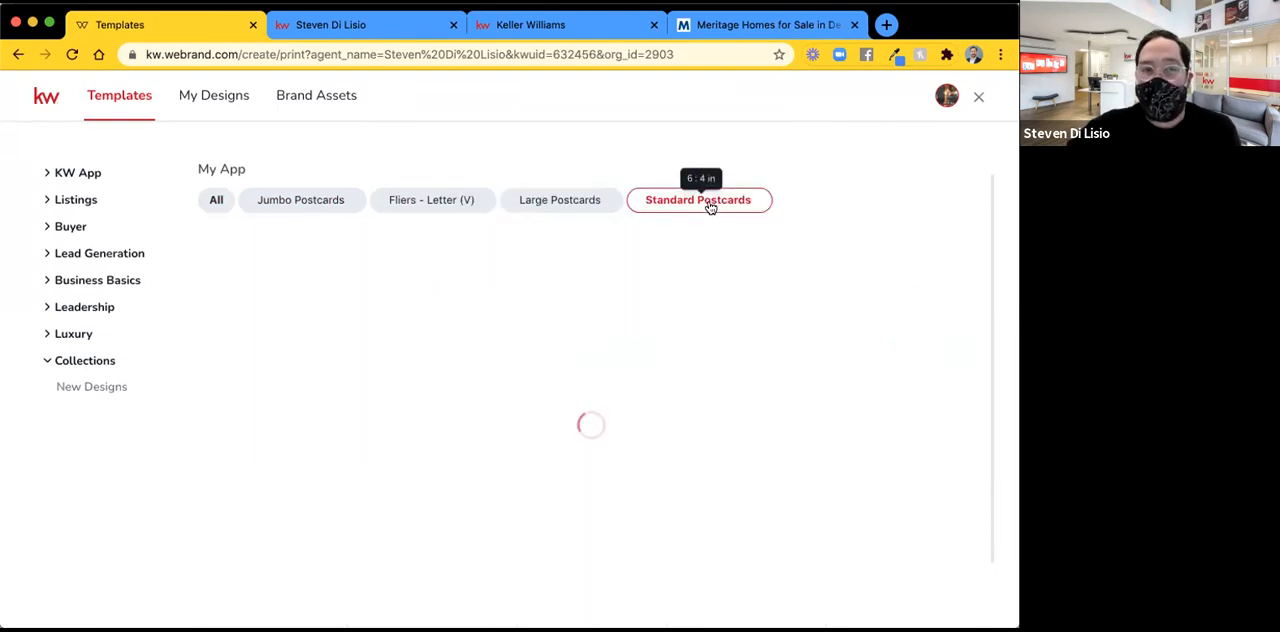
# Review the Just Listed templates in each format, from door hangers, bi-folds and tri-folds to postcards and letter fliers.
pyautogui.click(60, 204)
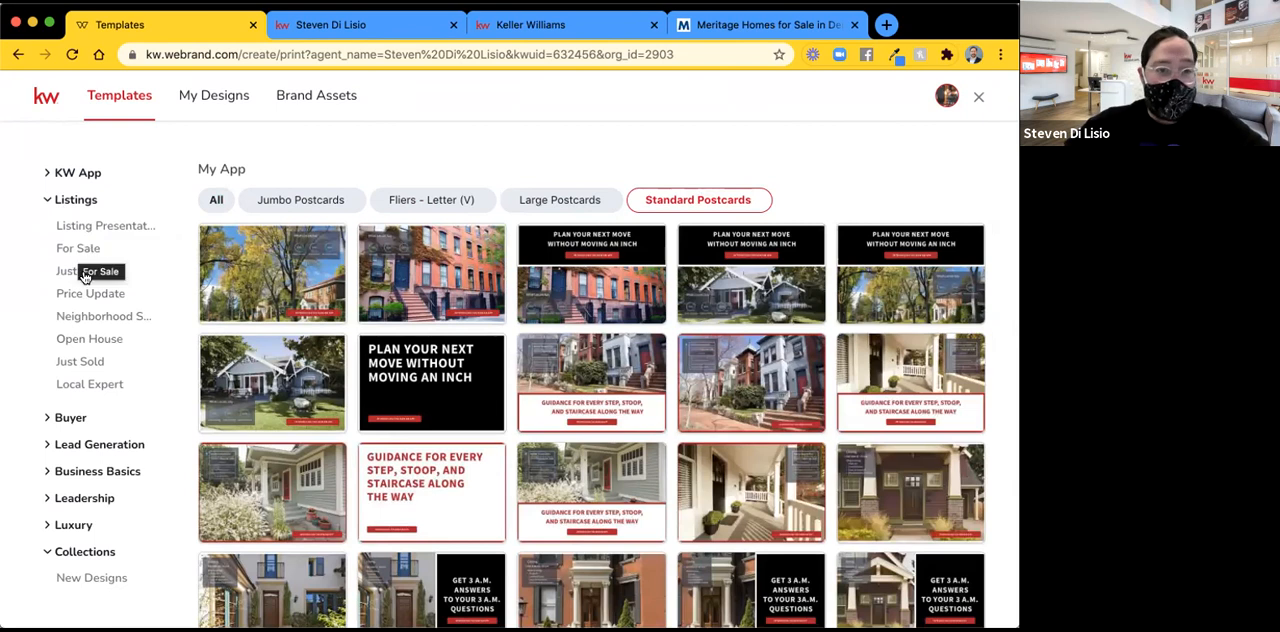
pyautogui.click(88, 272)
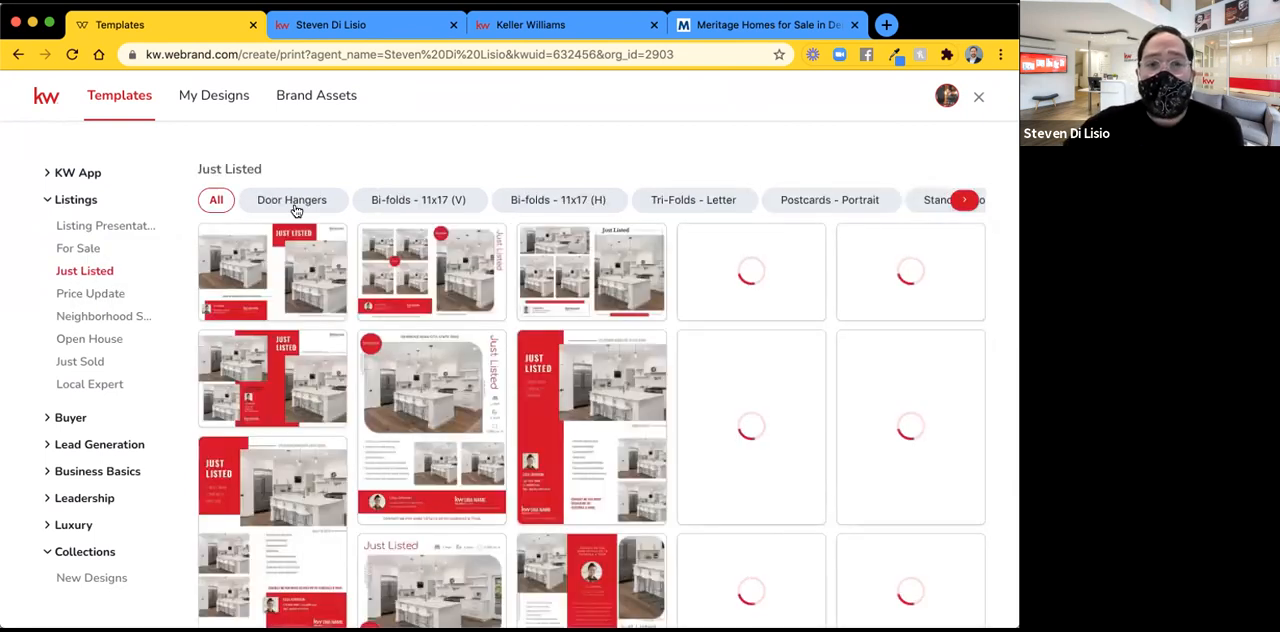
pyautogui.click(294, 203)
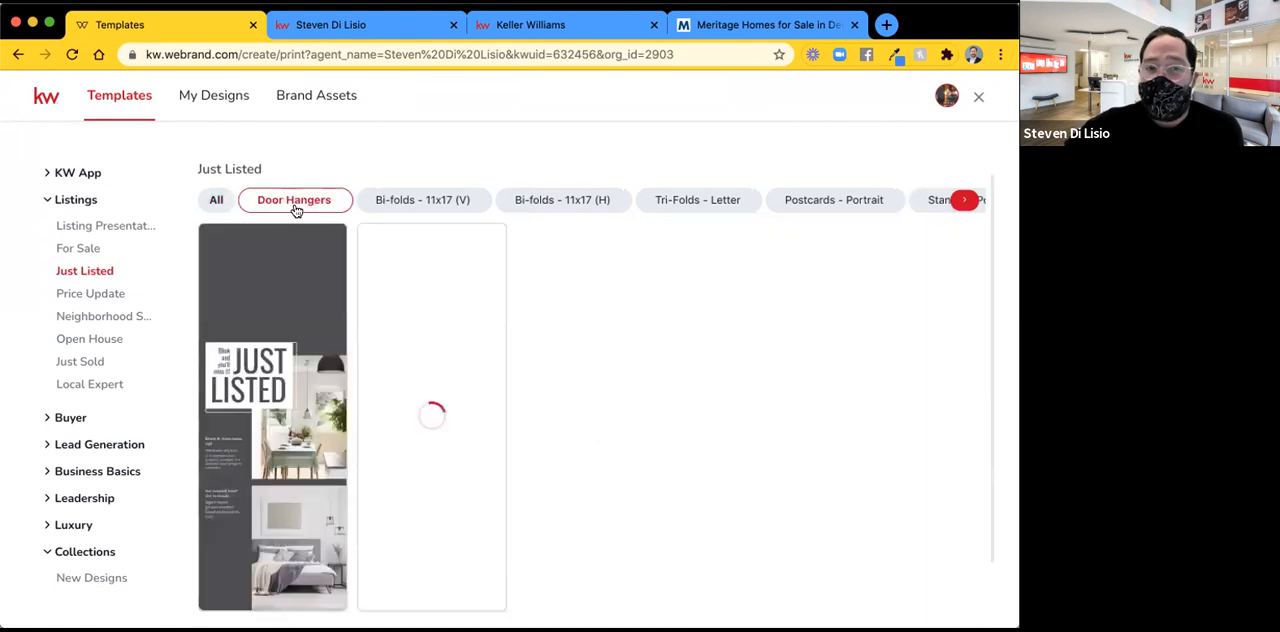
pyautogui.click(399, 197)
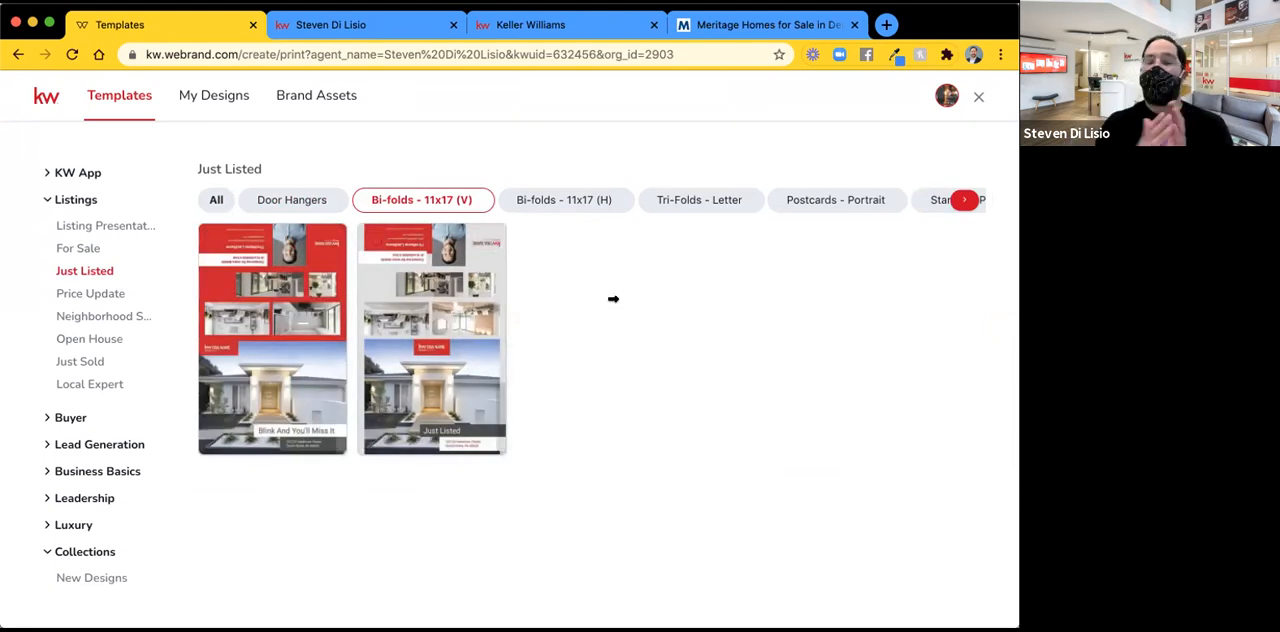
pyautogui.click(566, 200)
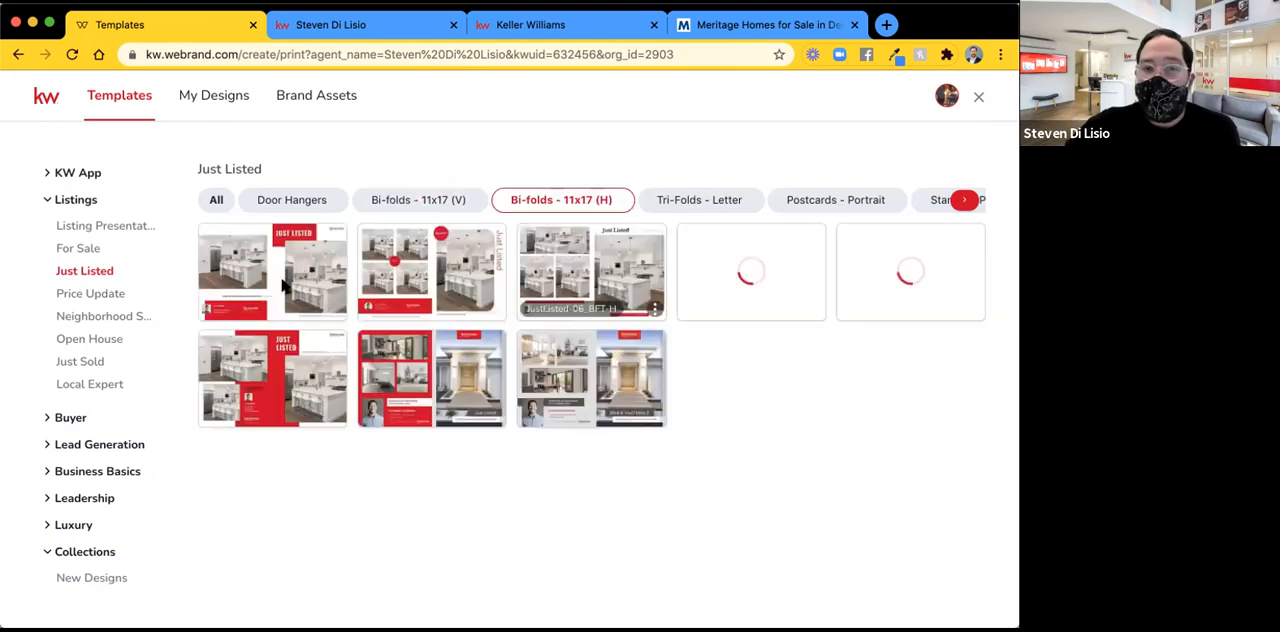
pyautogui.click(730, 199)
pyautogui.moveTo(275, 300)
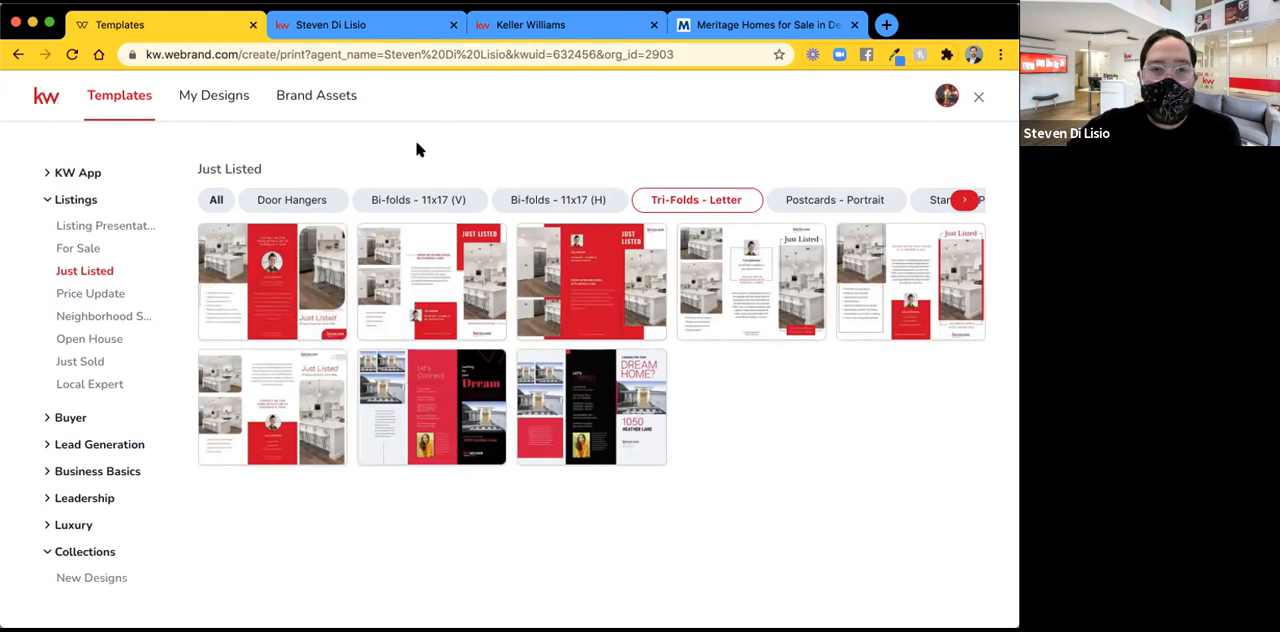
pyautogui.moveTo(240, 272)
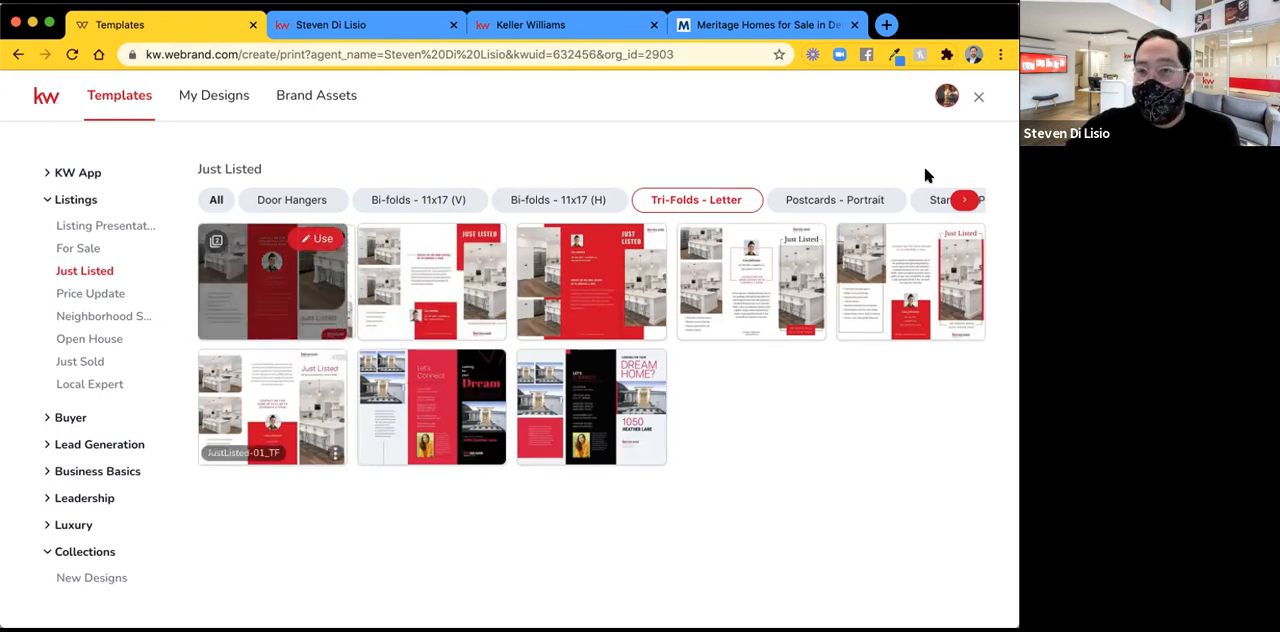
pyautogui.click(793, 202)
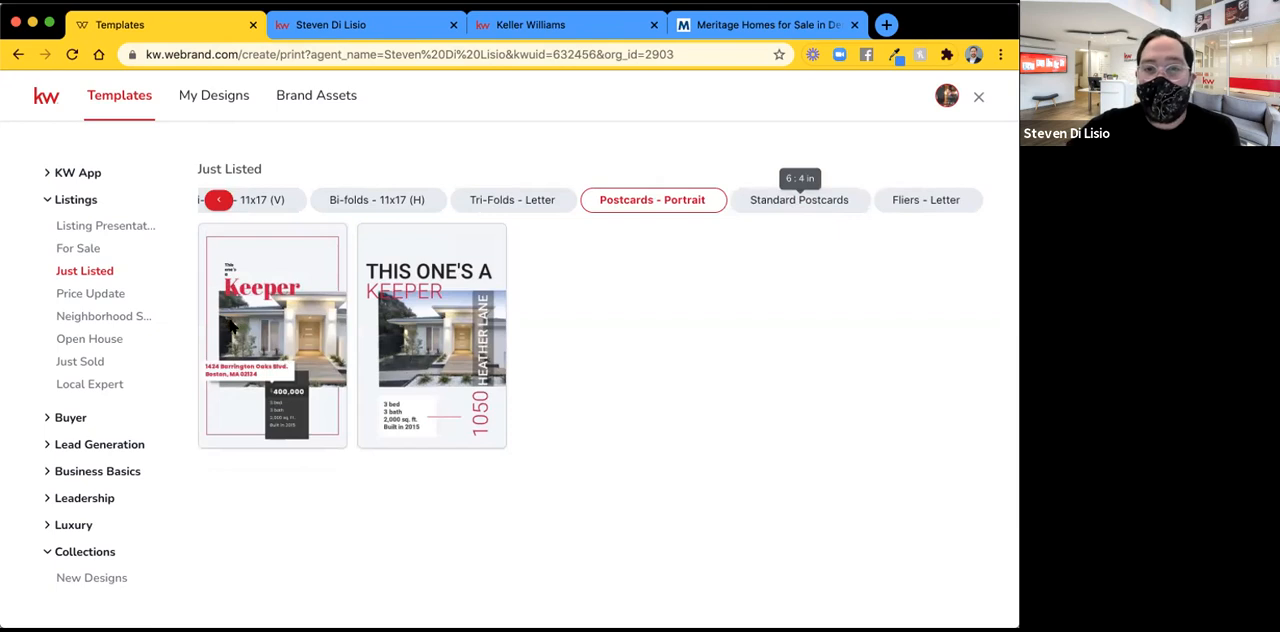
pyautogui.click(815, 200)
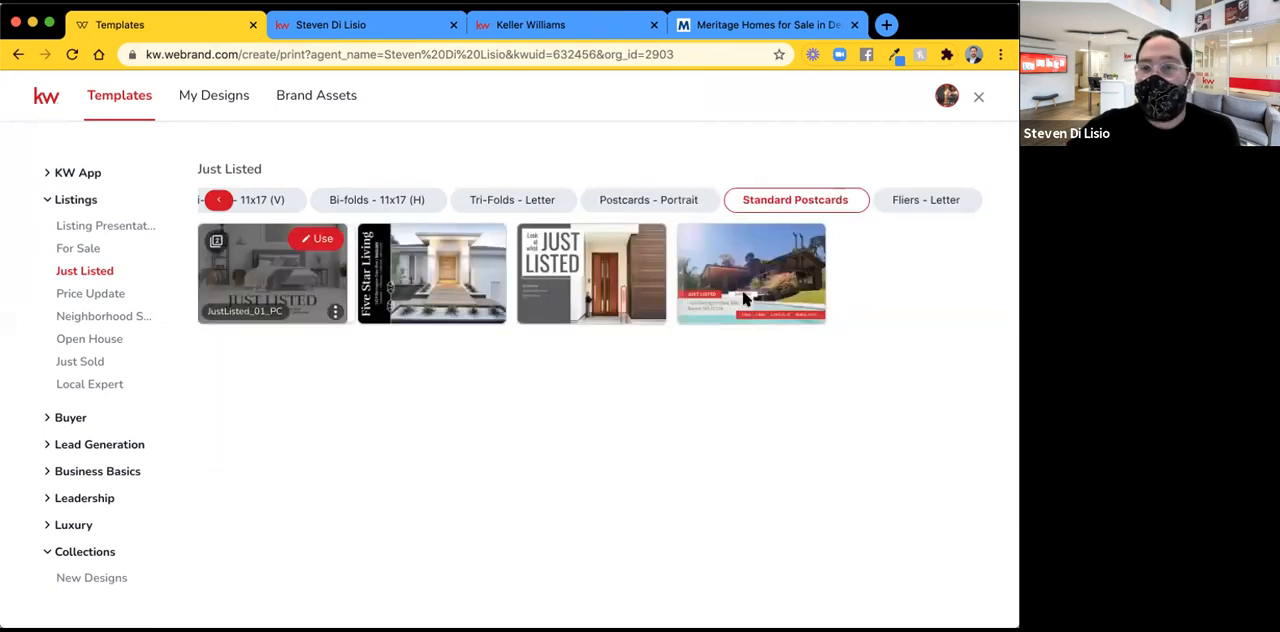
pyautogui.click(927, 201)
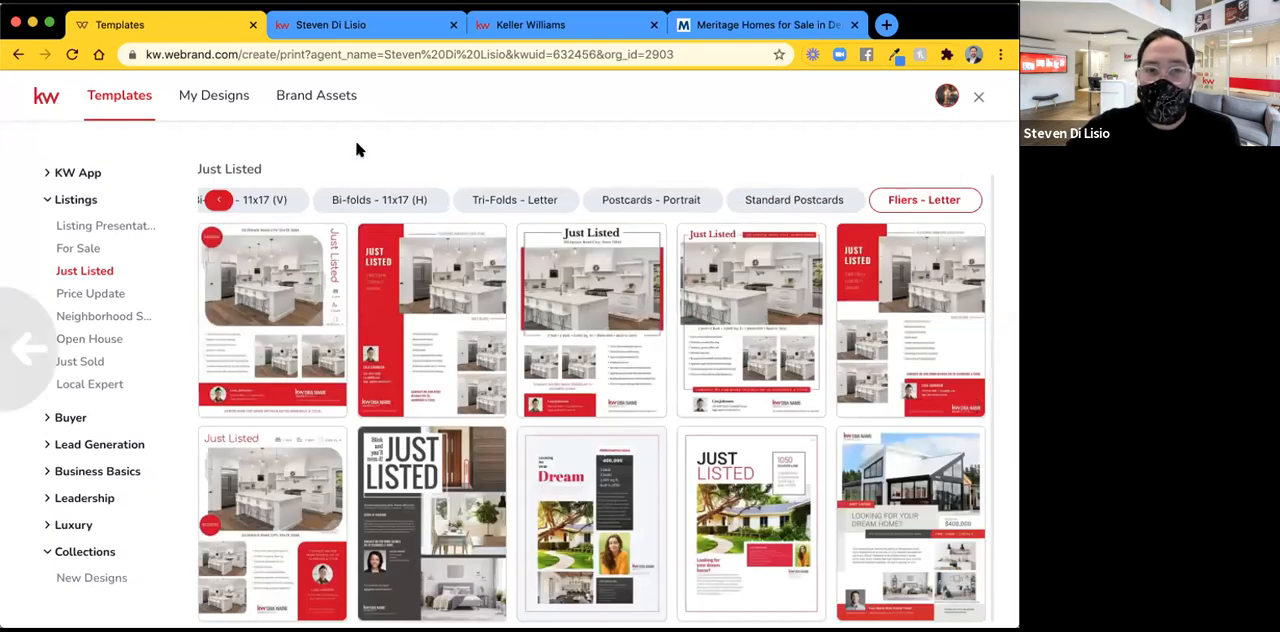
# Reload the My Design Templates page and create a new print design.
pyautogui.rightClick(391, 204)
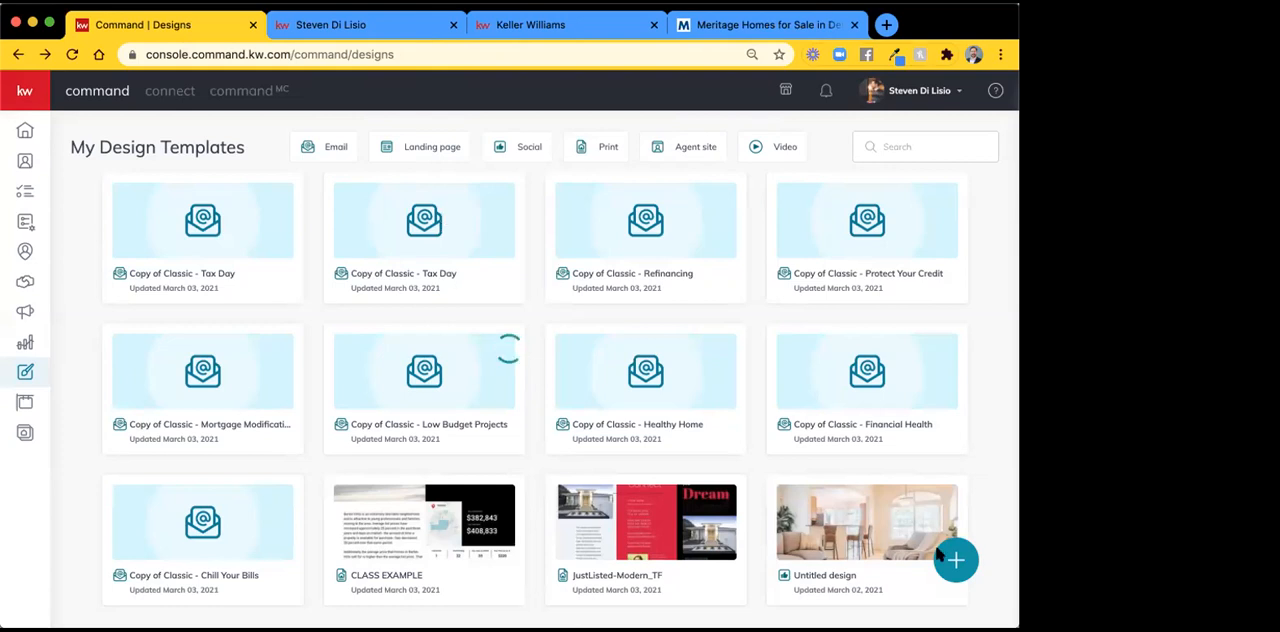
pyautogui.press('super+r')
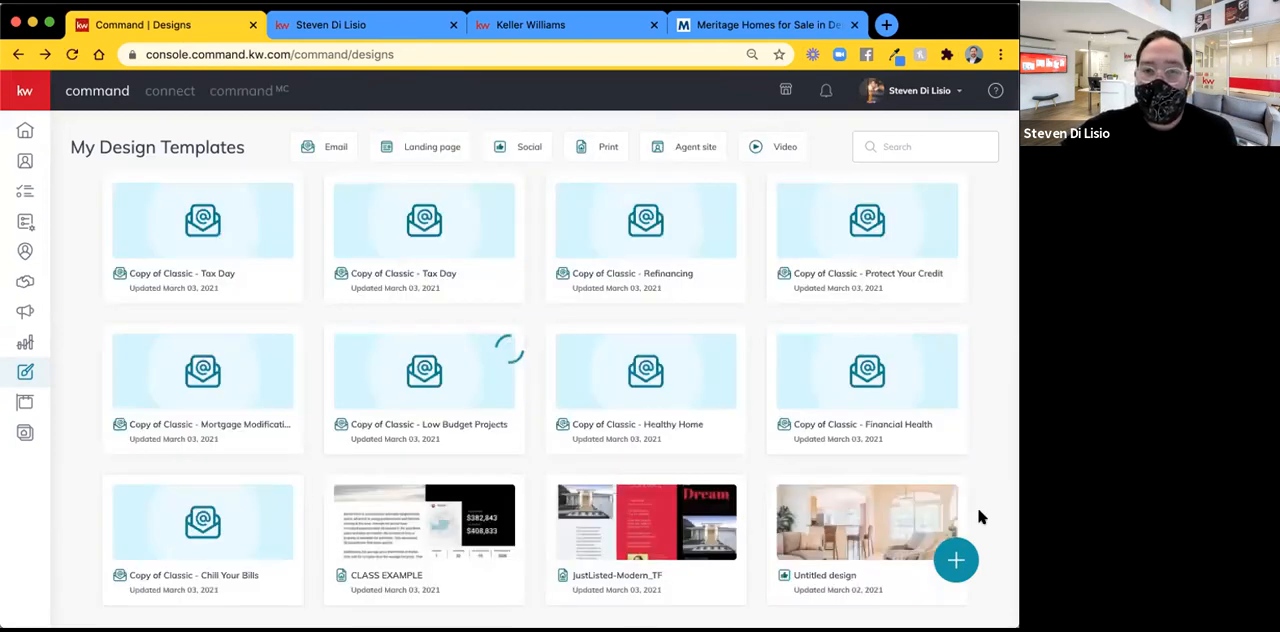
pyautogui.click(955, 561)
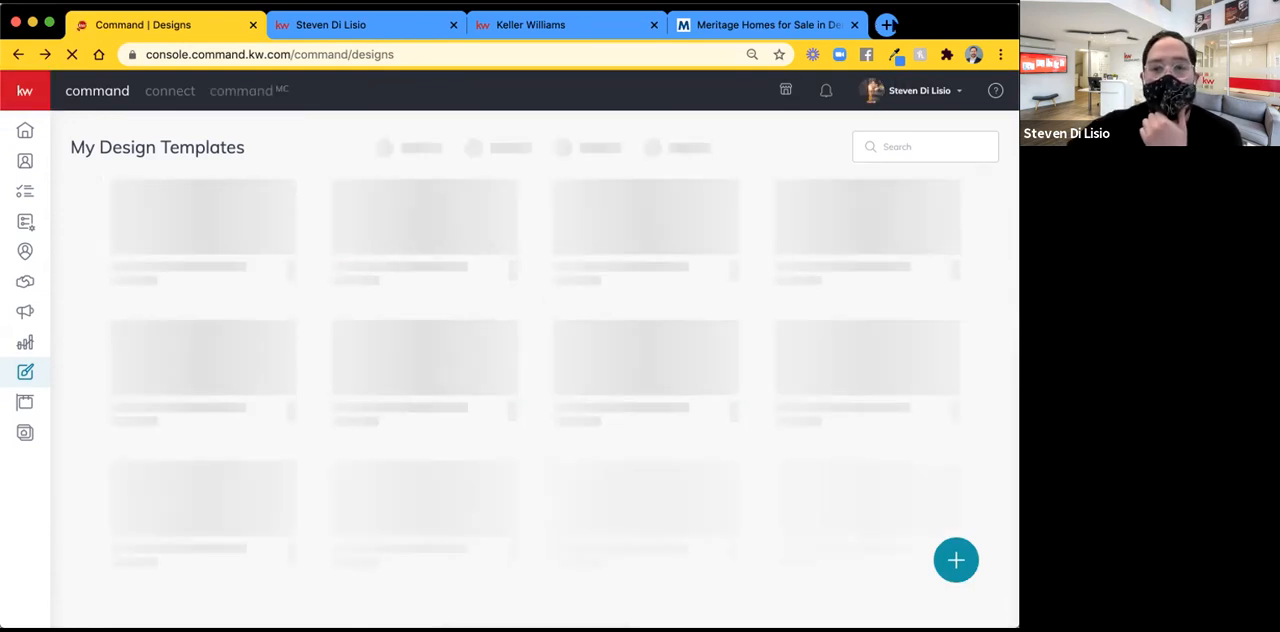
pyautogui.click(956, 561)
pyautogui.click(537, 154)
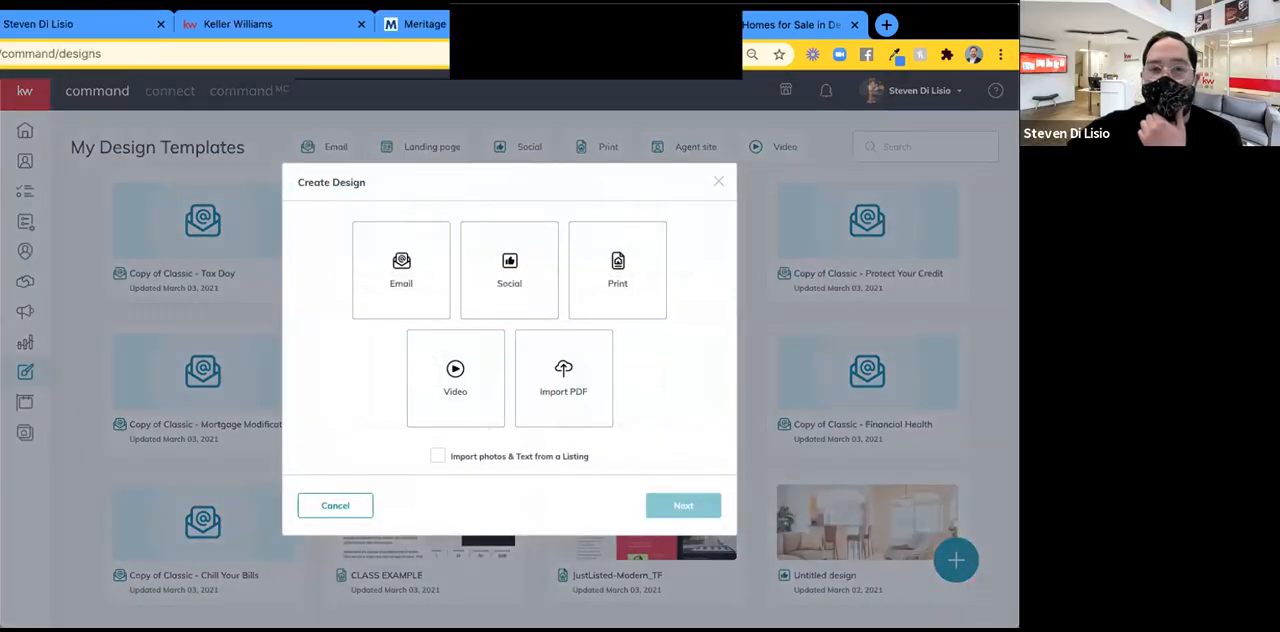
pyautogui.click(618, 272)
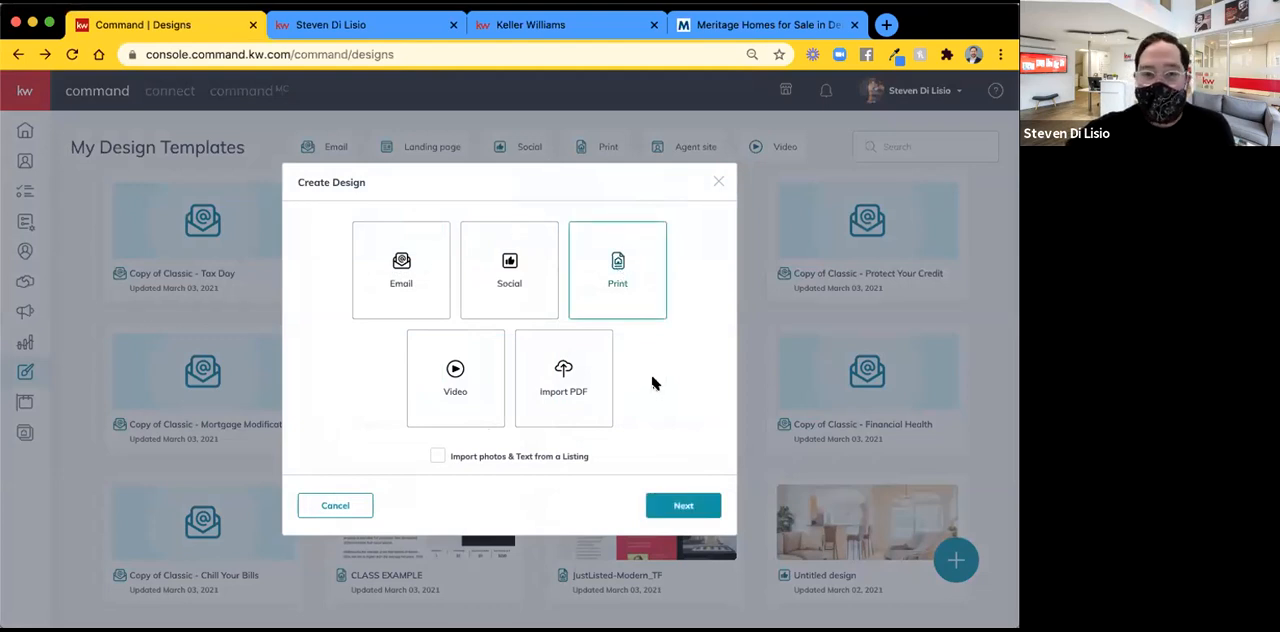
pyautogui.click(674, 507)
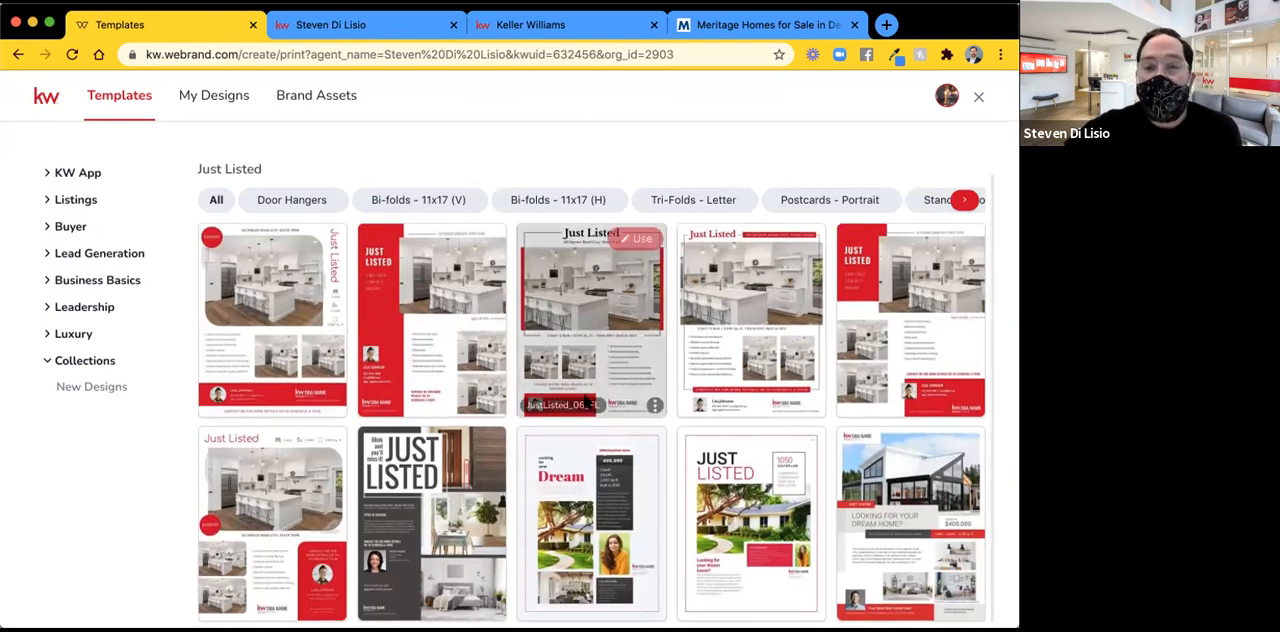
# Use the black "Your Market Is On the Move" letter flier from the Neighborhood Snaps listing templates.
pyautogui.click(60, 203)
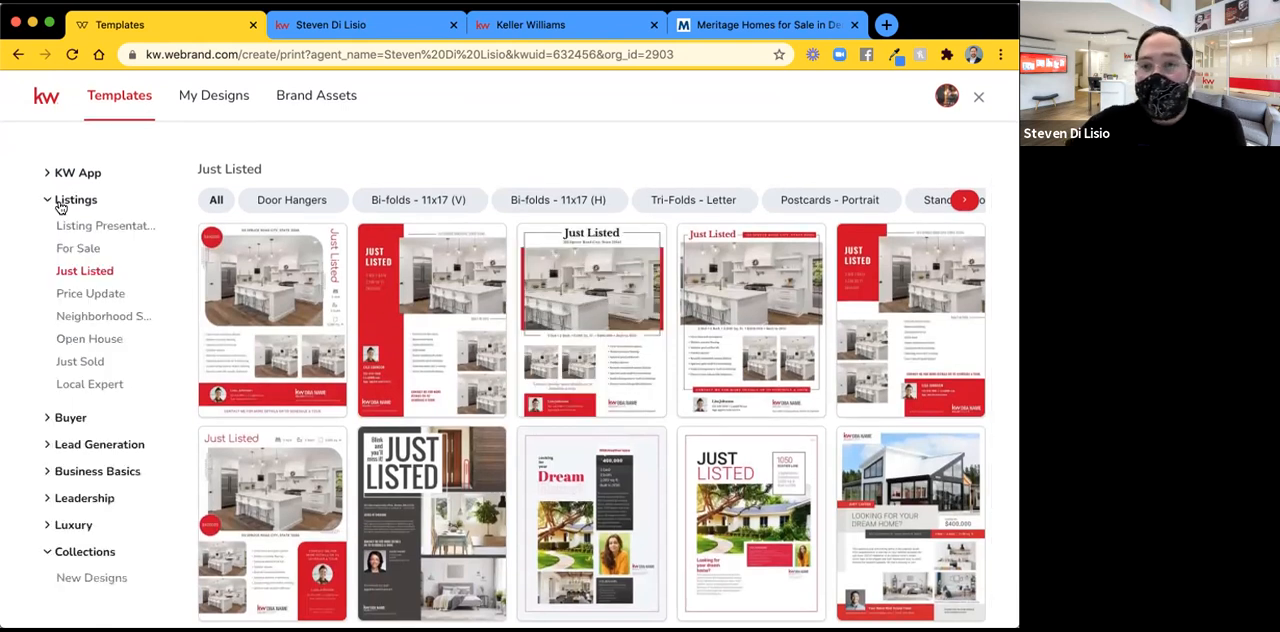
pyautogui.click(90, 317)
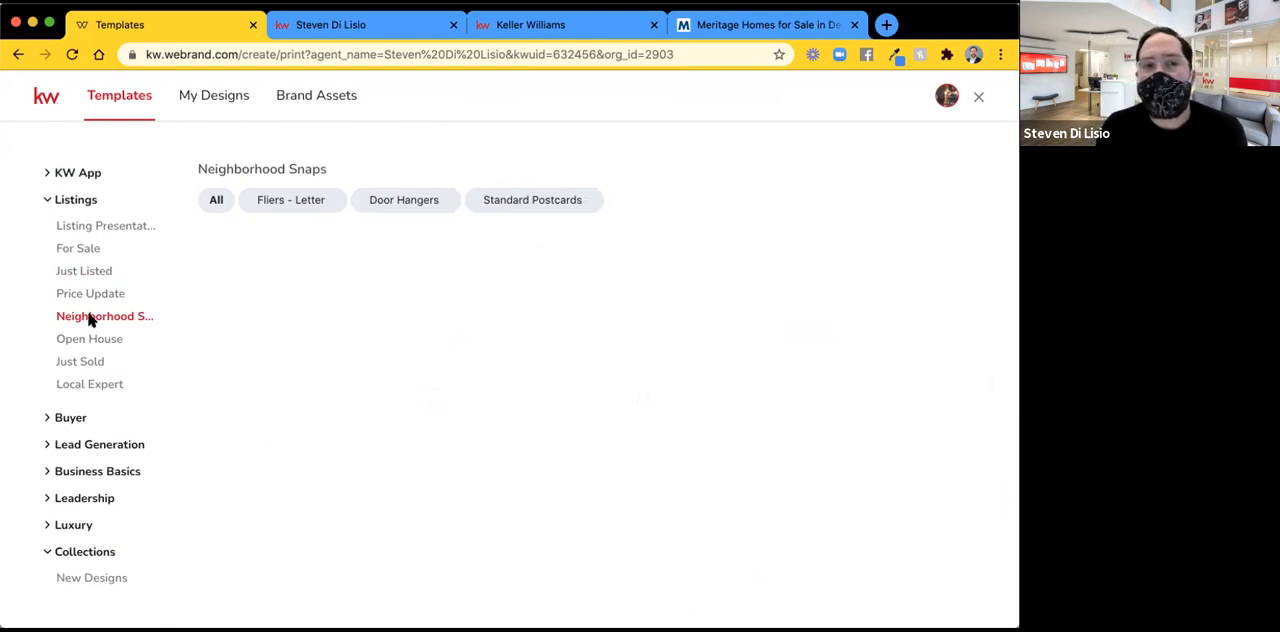
pyautogui.click(291, 203)
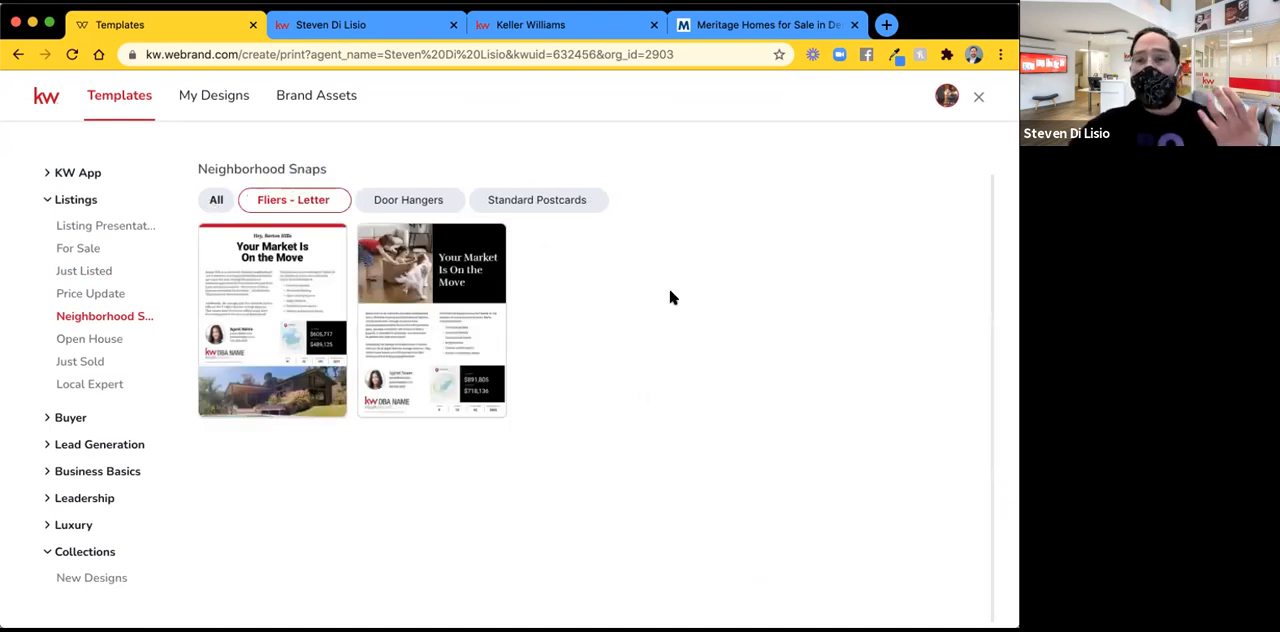
pyautogui.moveTo(288, 270)
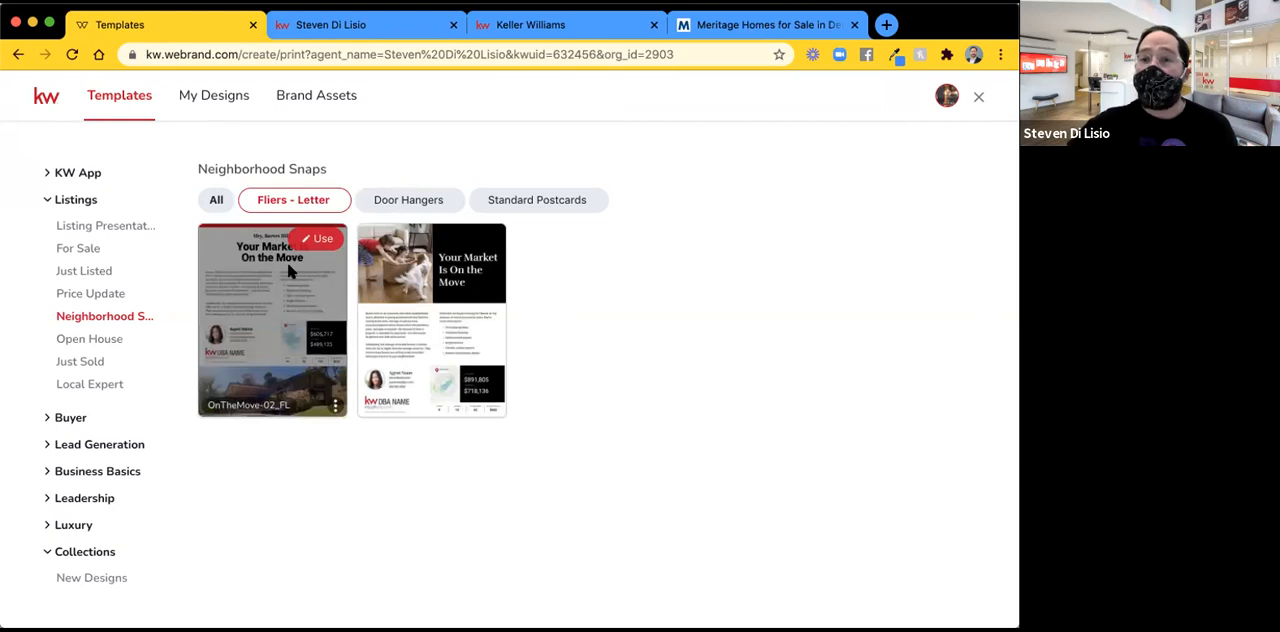
pyautogui.moveTo(420, 272)
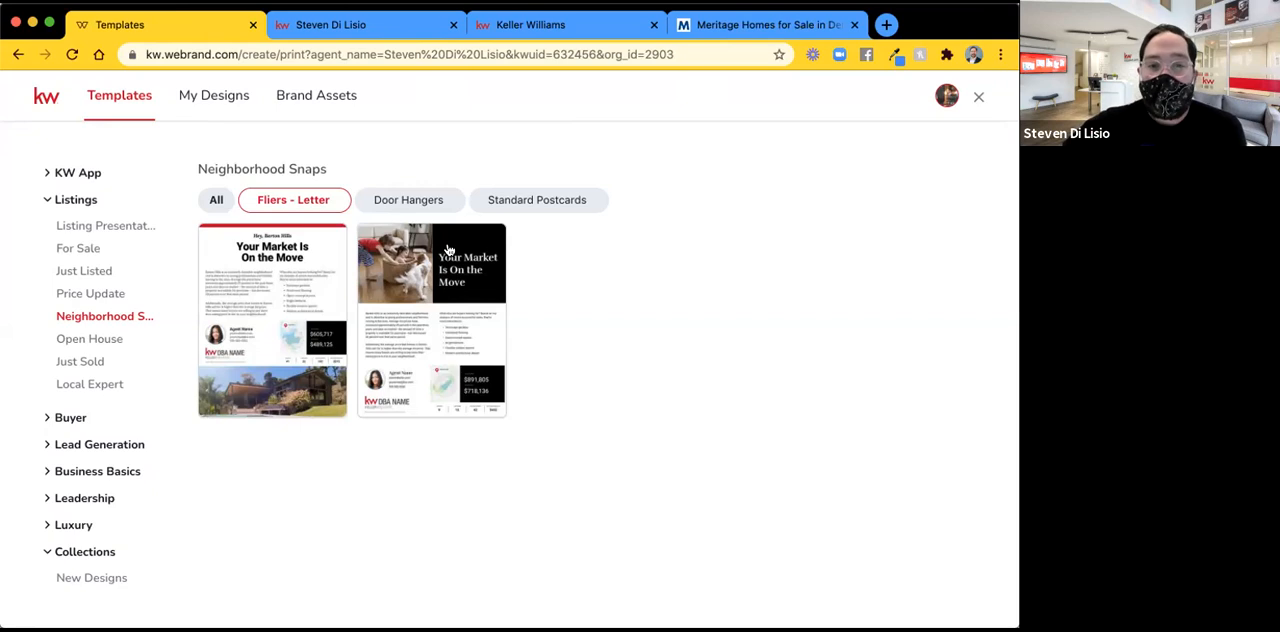
pyautogui.click(480, 240)
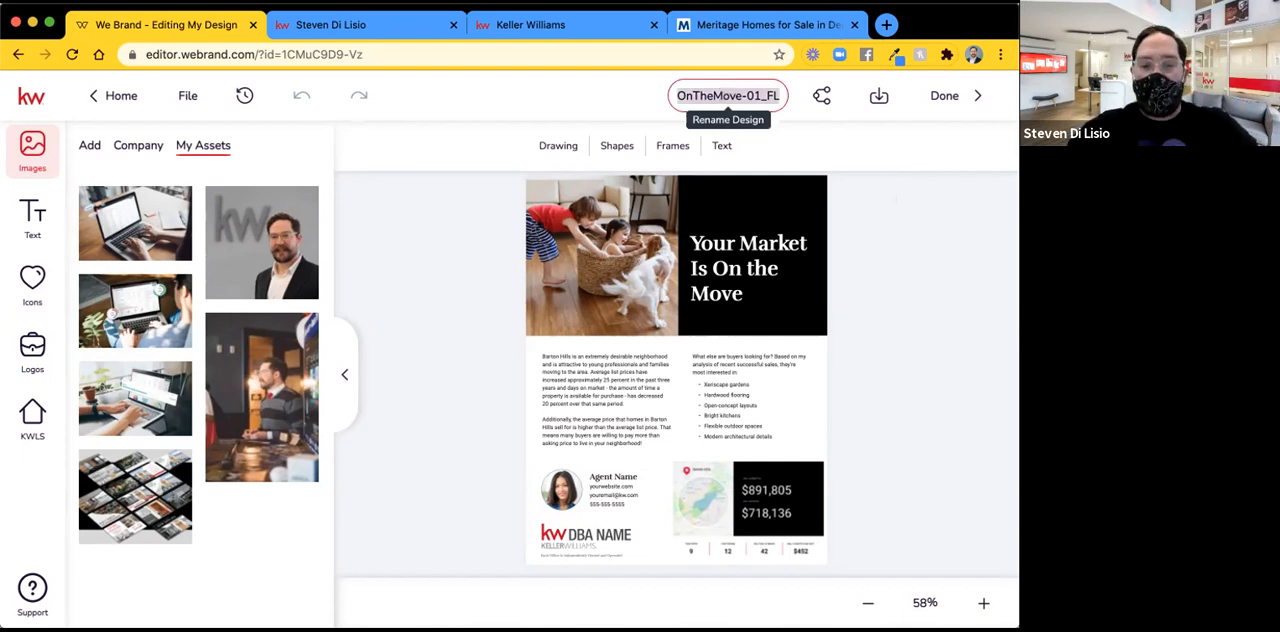
# Rename the design as "Door Knocking Flyer Template".
pyautogui.click(722, 94)
pyautogui.write('Door Kn')
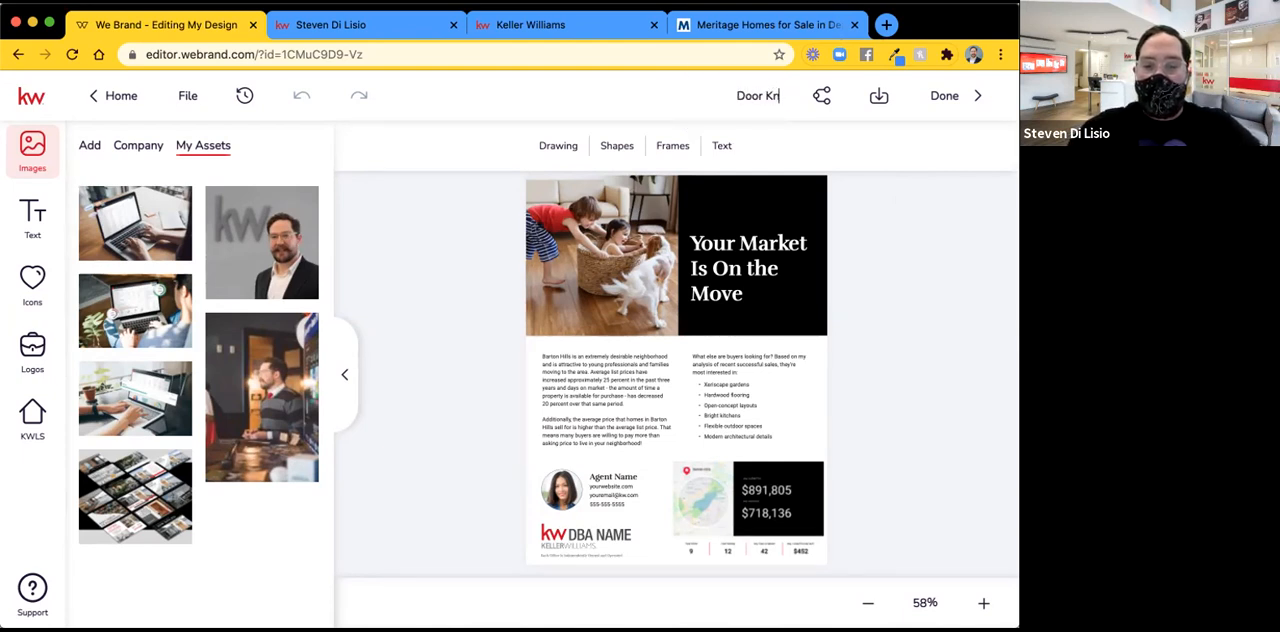
pyautogui.write('ocking Flyer 1')
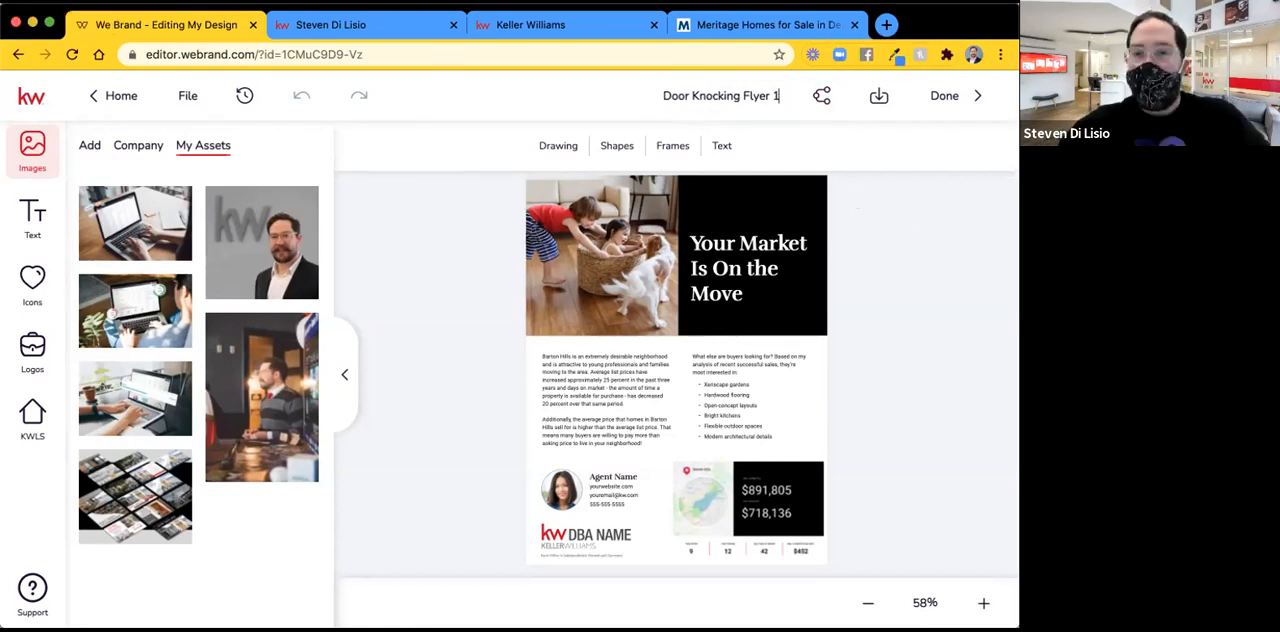
pyautogui.press('BackSpace')
pyautogui.write('Template')
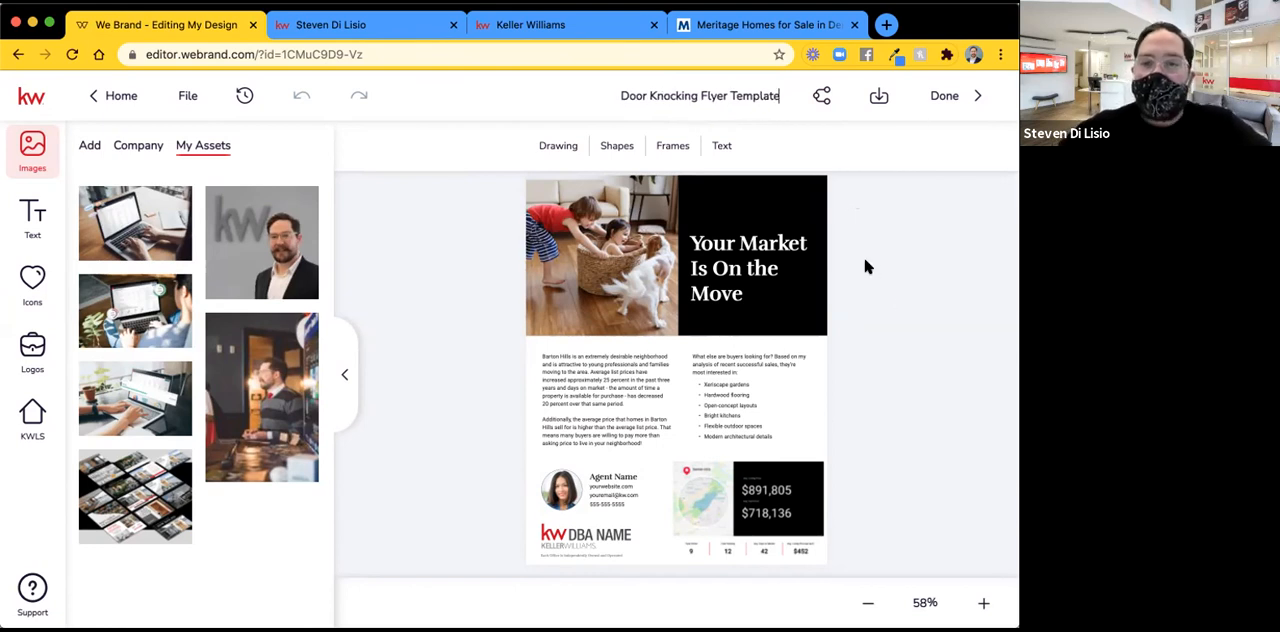
pyautogui.click(868, 267)
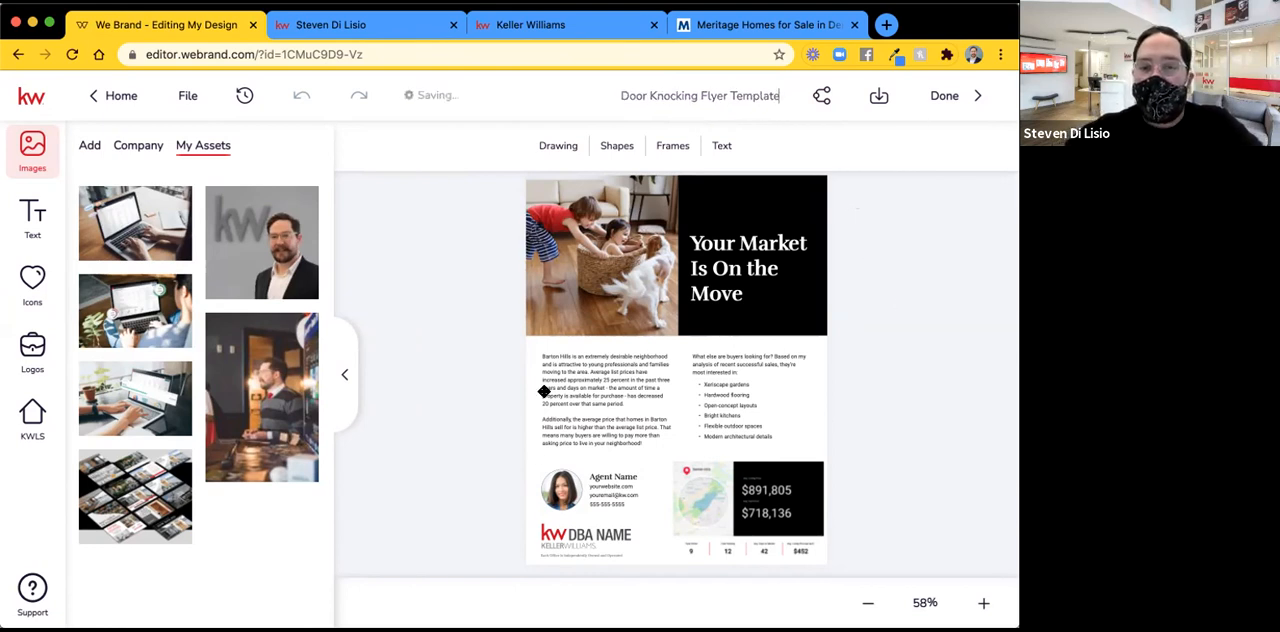
# Replace the agent name placeholder on the flyer with the agent's saved name from the personal text assets.
pyautogui.click(599, 475)
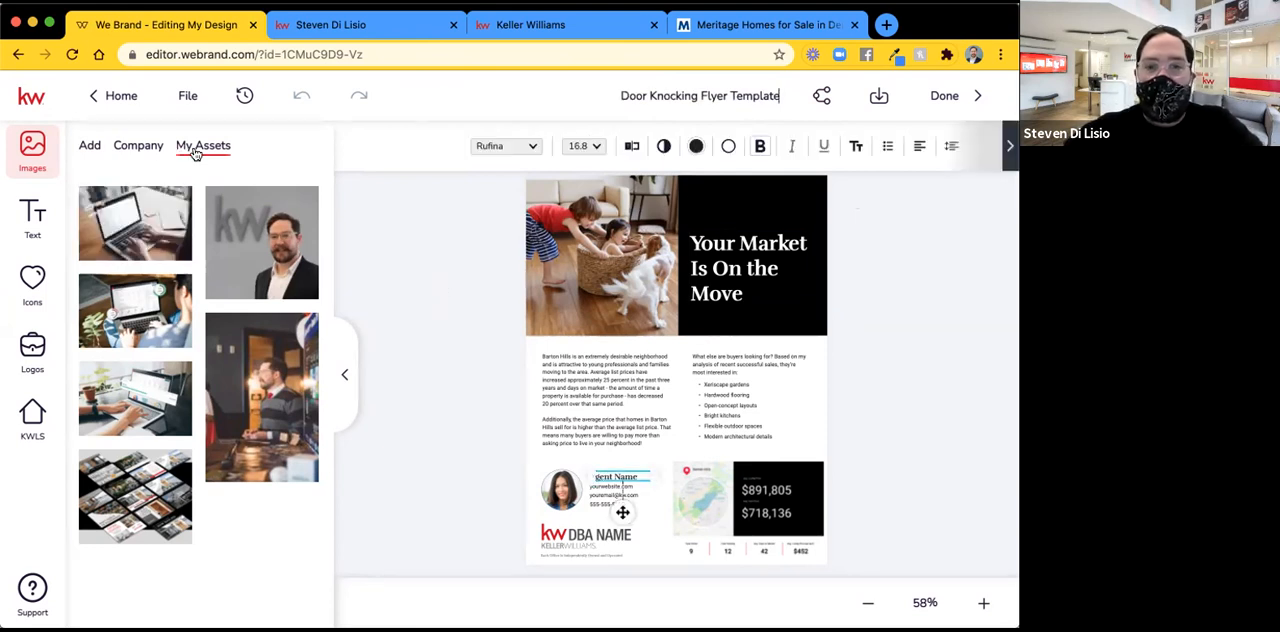
pyautogui.click(30, 217)
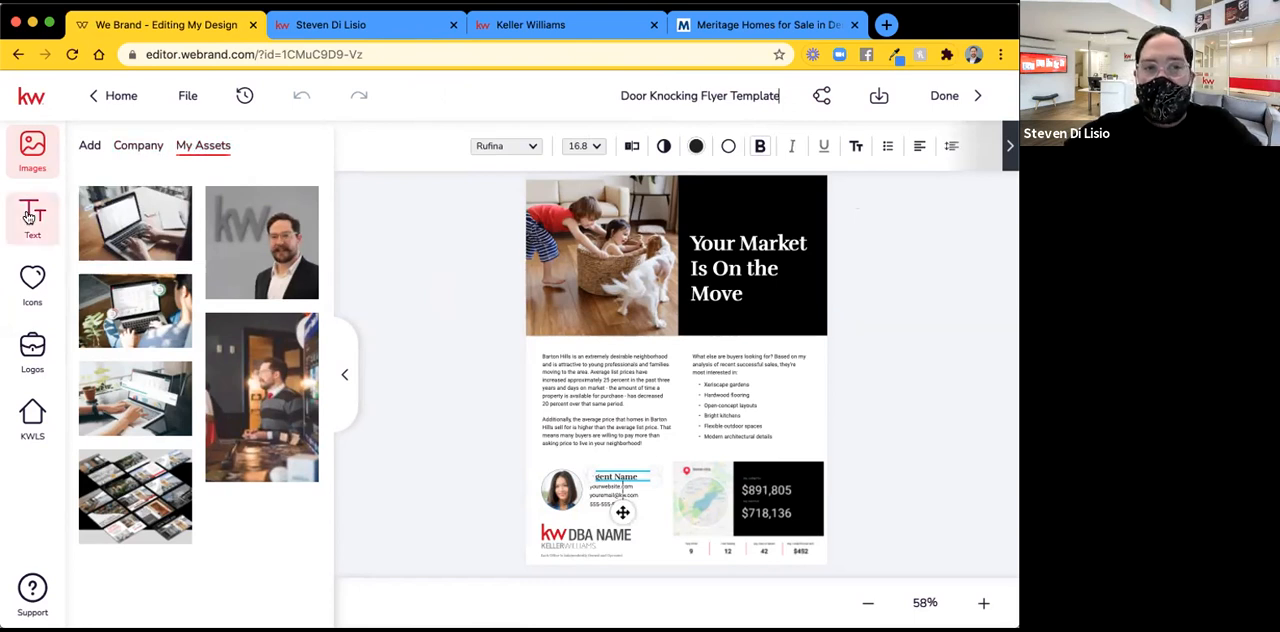
pyautogui.click(655, 339)
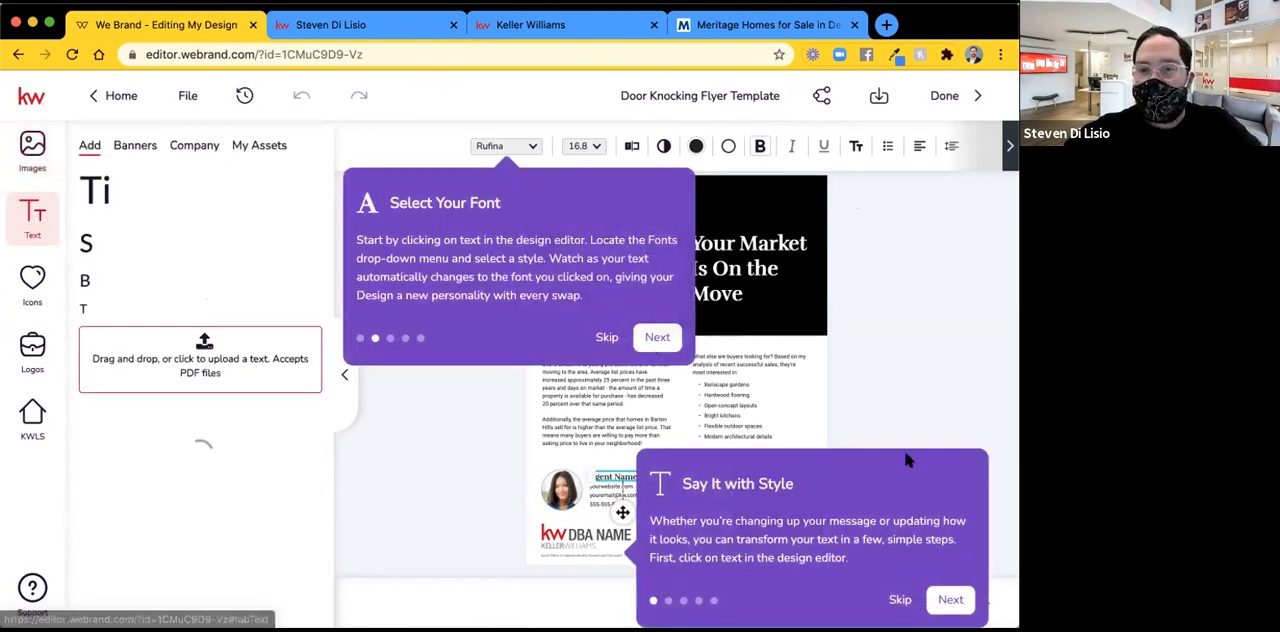
pyautogui.click(898, 601)
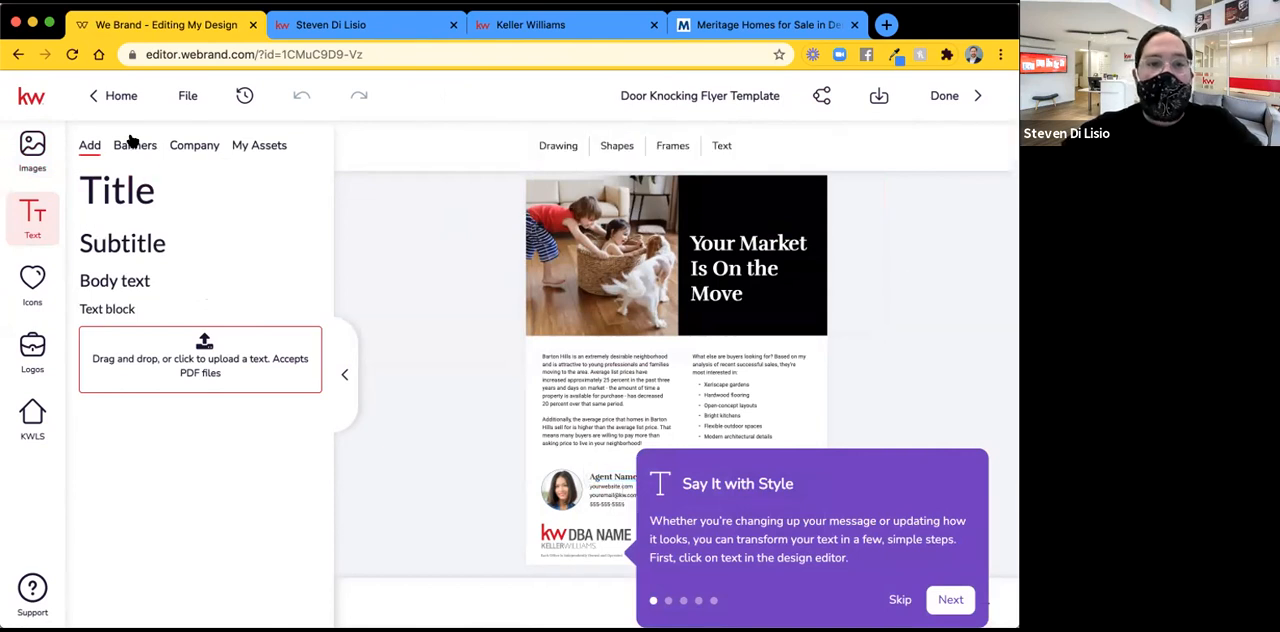
pyautogui.click(224, 147)
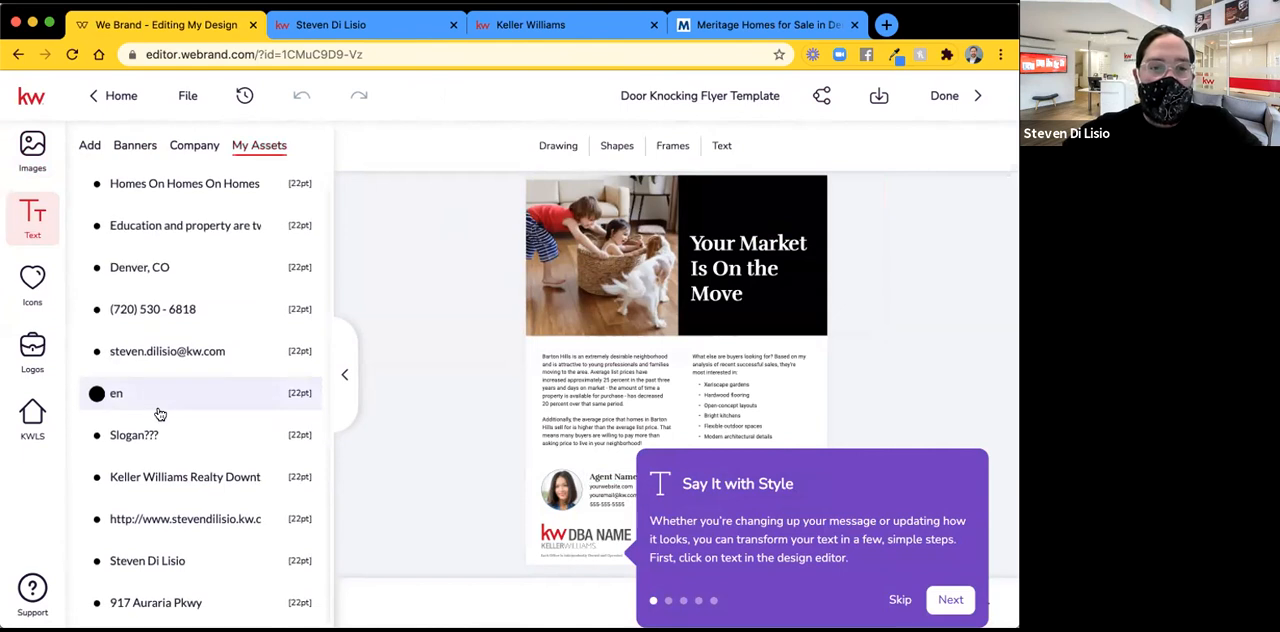
pyautogui.scroll(-1, 128, 470)
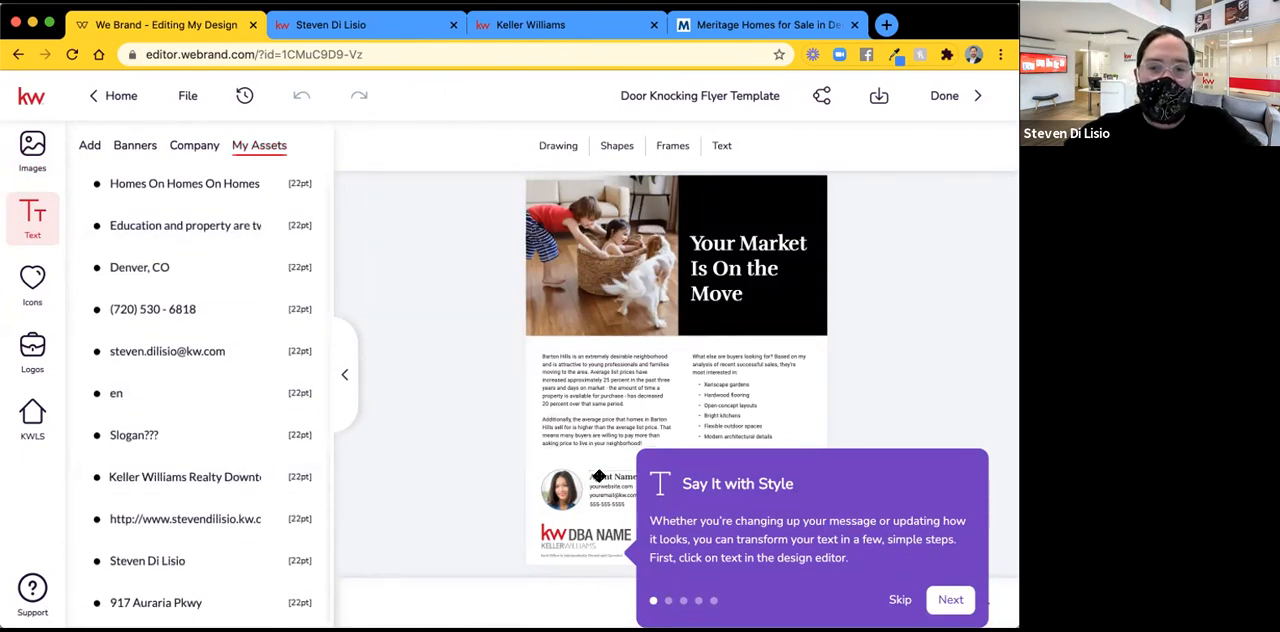
pyautogui.click(598, 476)
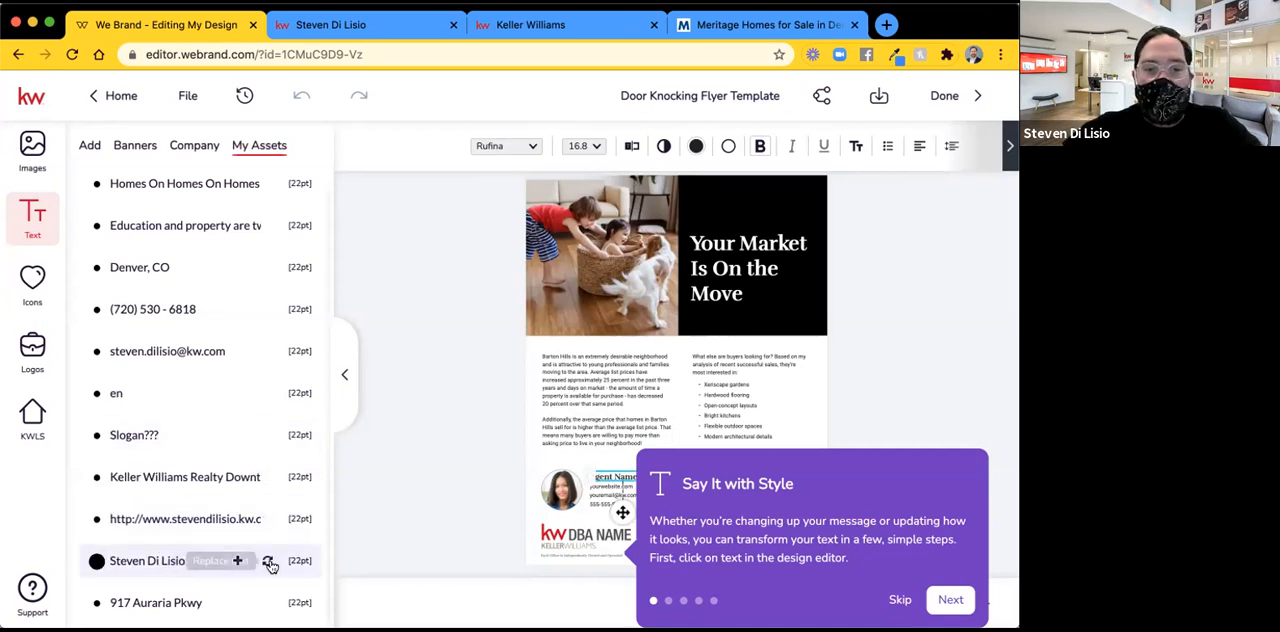
pyautogui.click(267, 563)
pyautogui.click(447, 381)
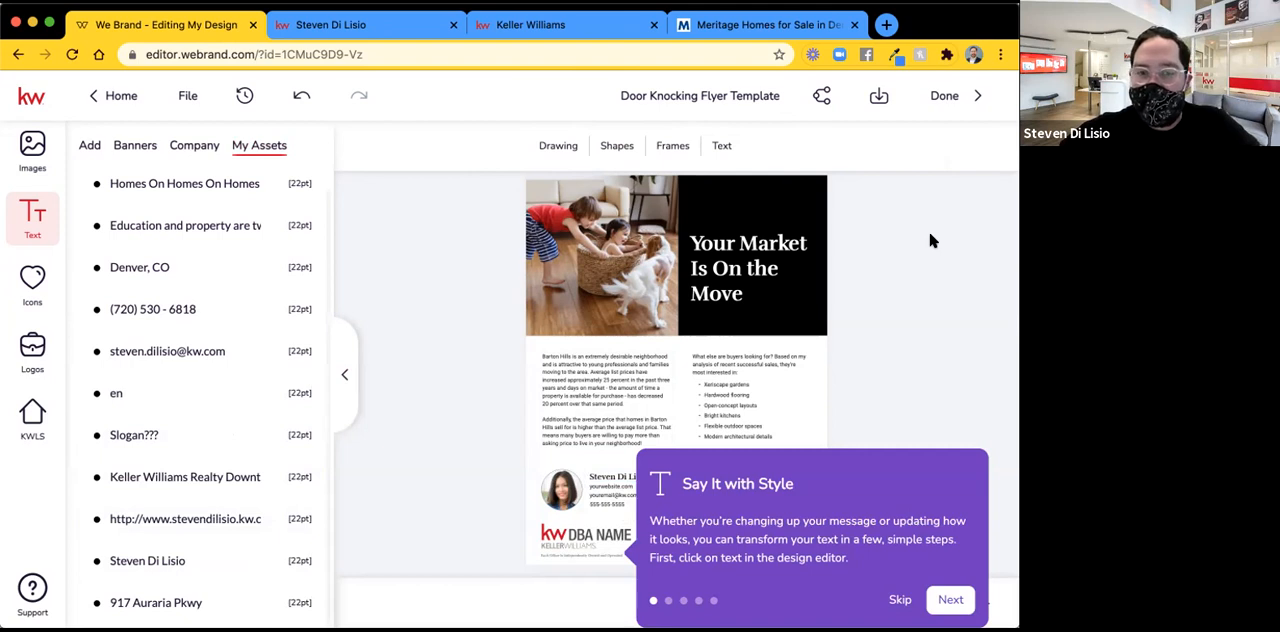
# Try to get past the "Say It with Style" tutorial tip, select the contact details text, and reload the design editor.
pyautogui.click(995, 600)
pyautogui.click(995, 600)
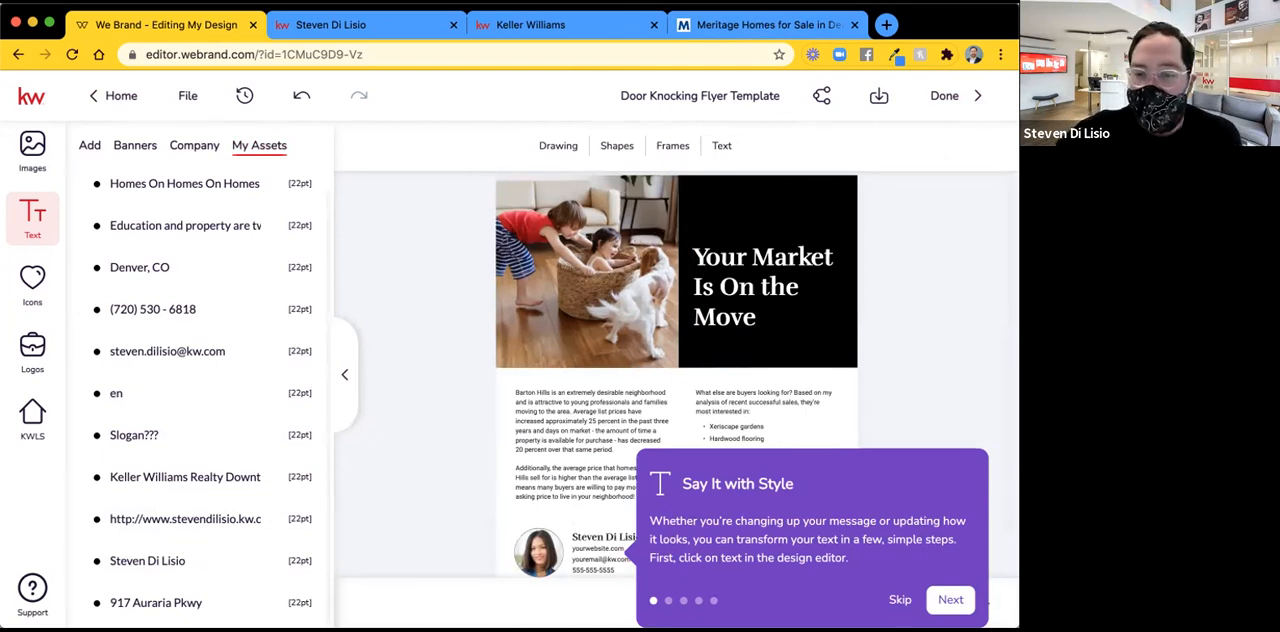
pyautogui.click(950, 600)
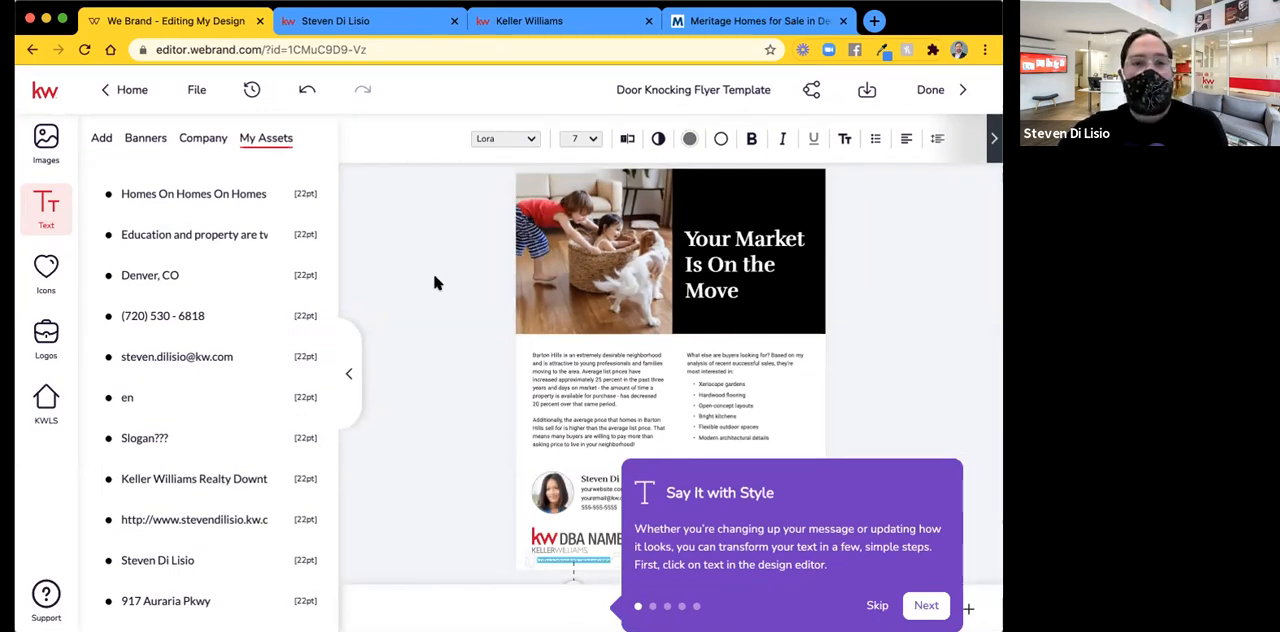
pyautogui.click(596, 487)
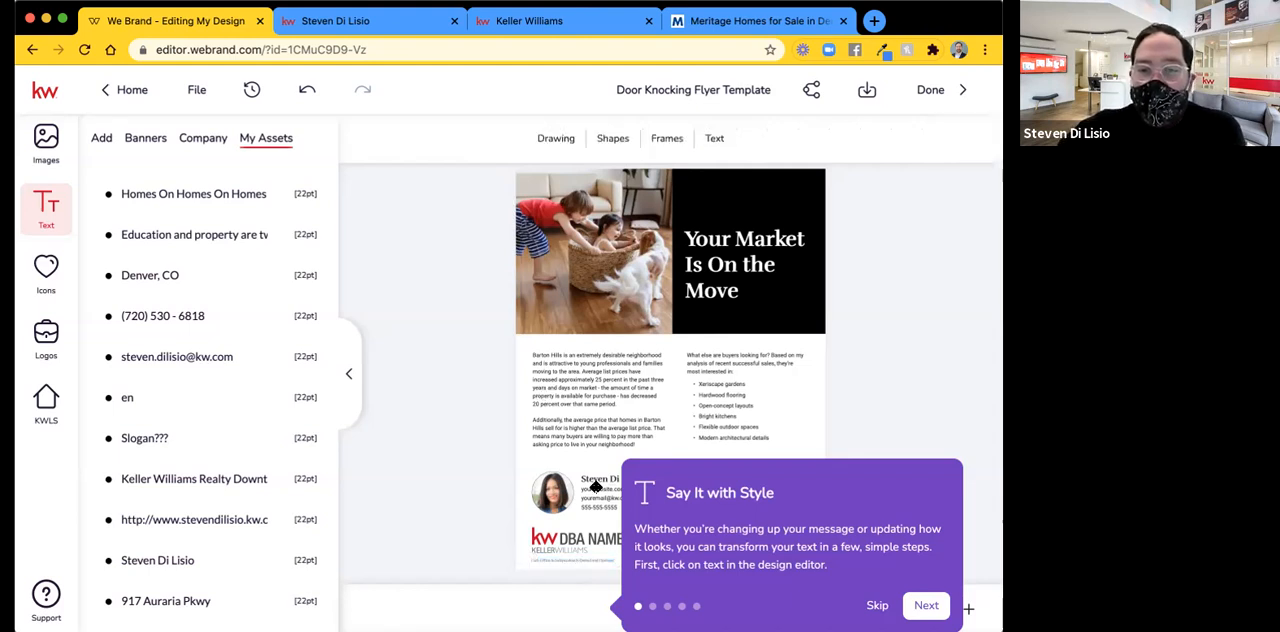
pyautogui.click(596, 487)
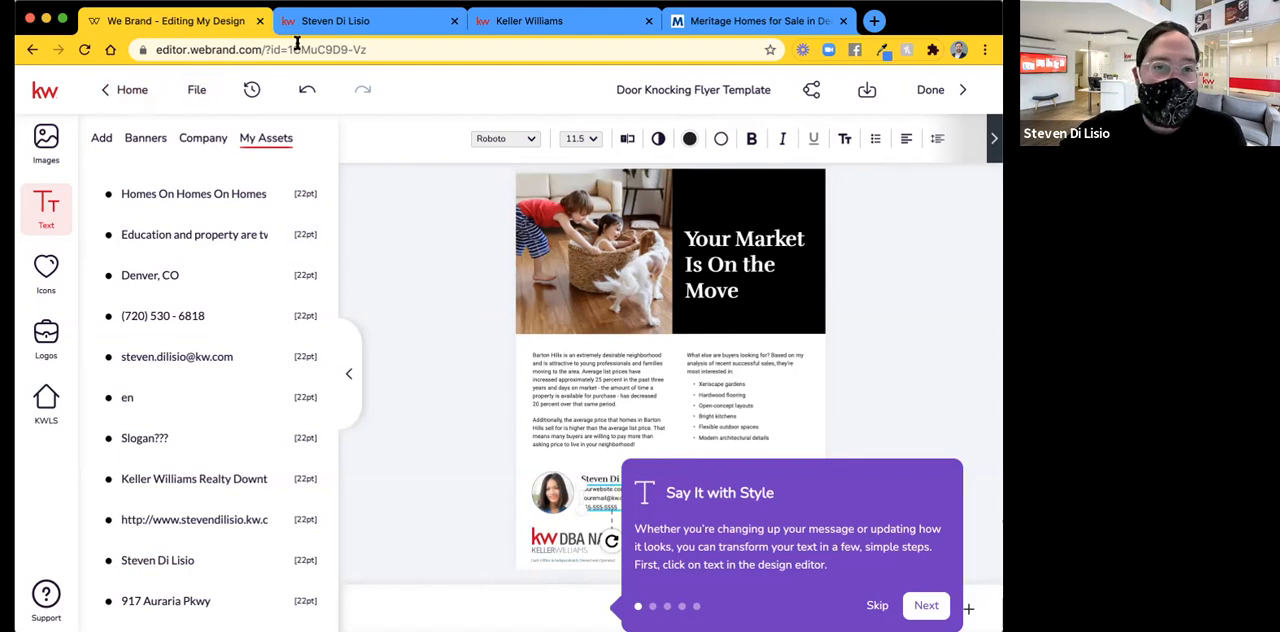
pyautogui.click(84, 49)
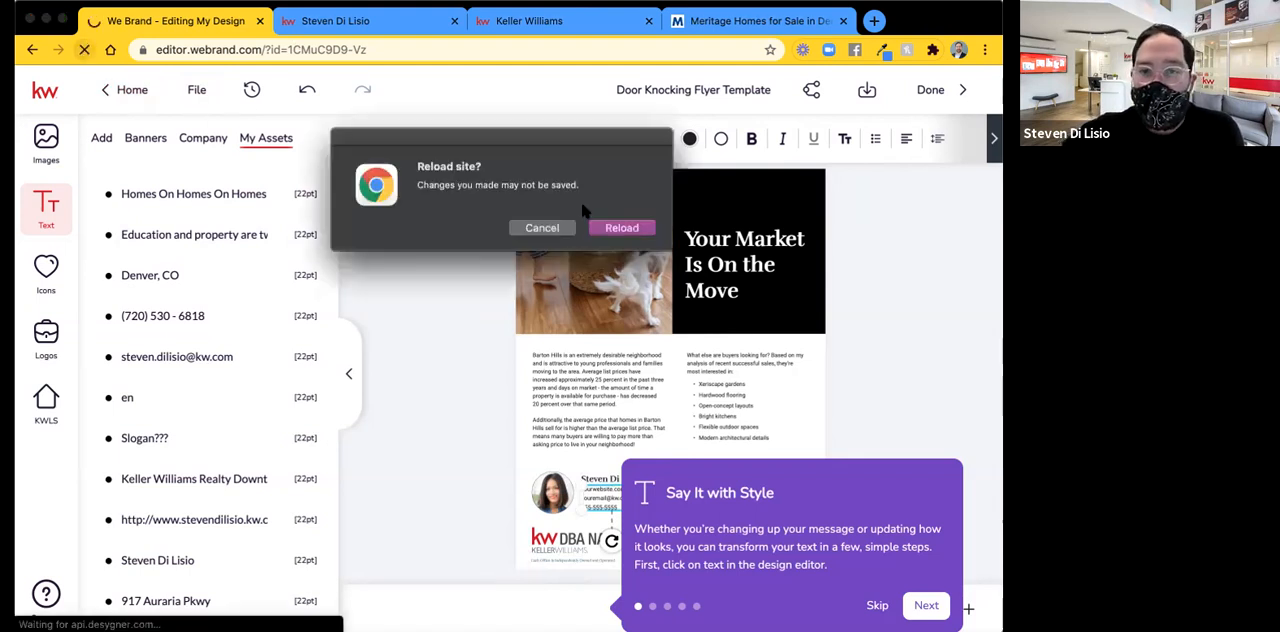
pyautogui.click(614, 230)
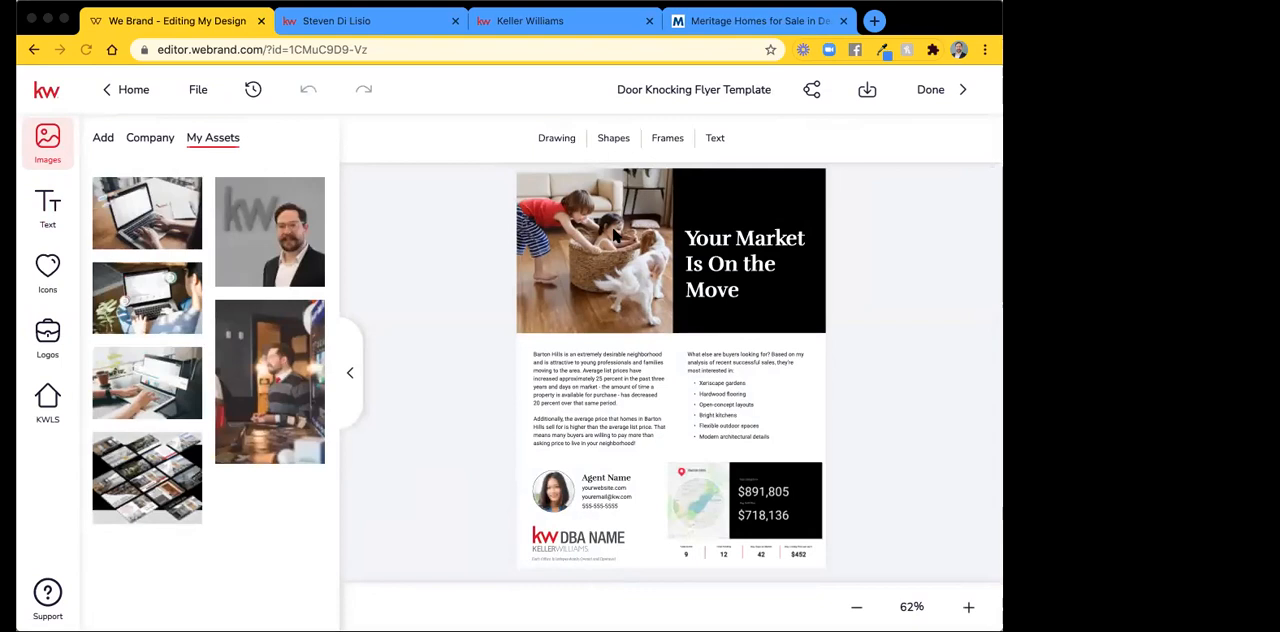
# Select the agent name placeholder, bring up the text options and try to dismiss the tutorial tips.
pyautogui.click(601, 476)
pyautogui.click(597, 477)
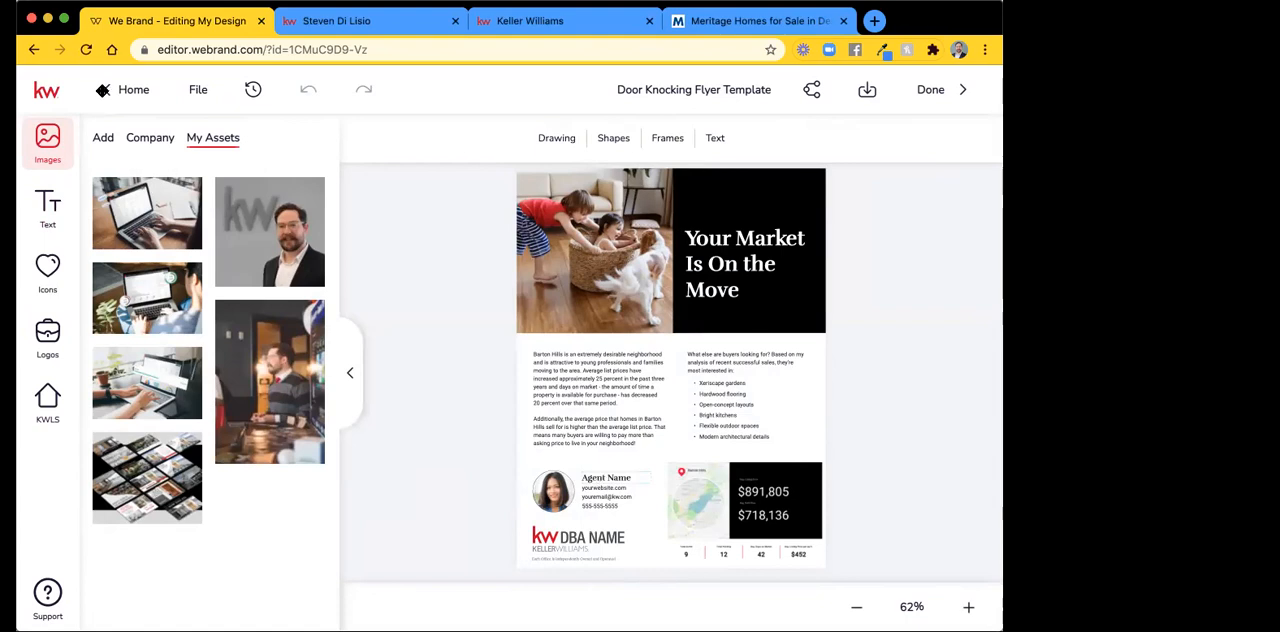
pyautogui.click(52, 217)
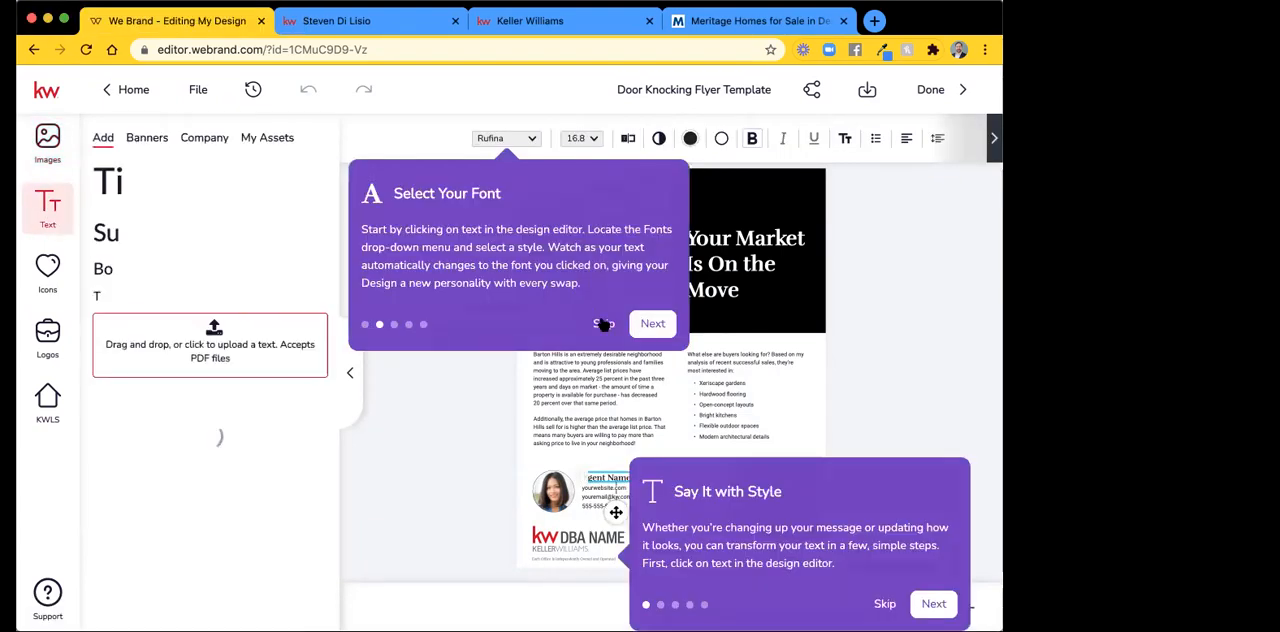
pyautogui.click(601, 324)
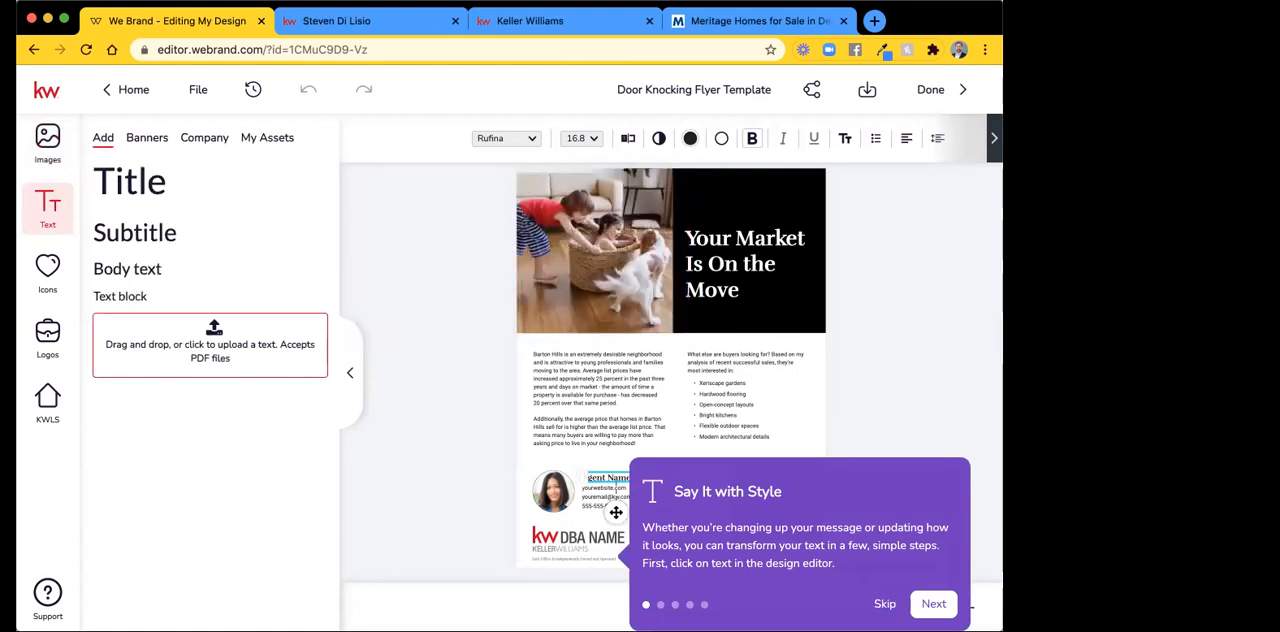
pyautogui.click(562, 462)
pyautogui.click(932, 605)
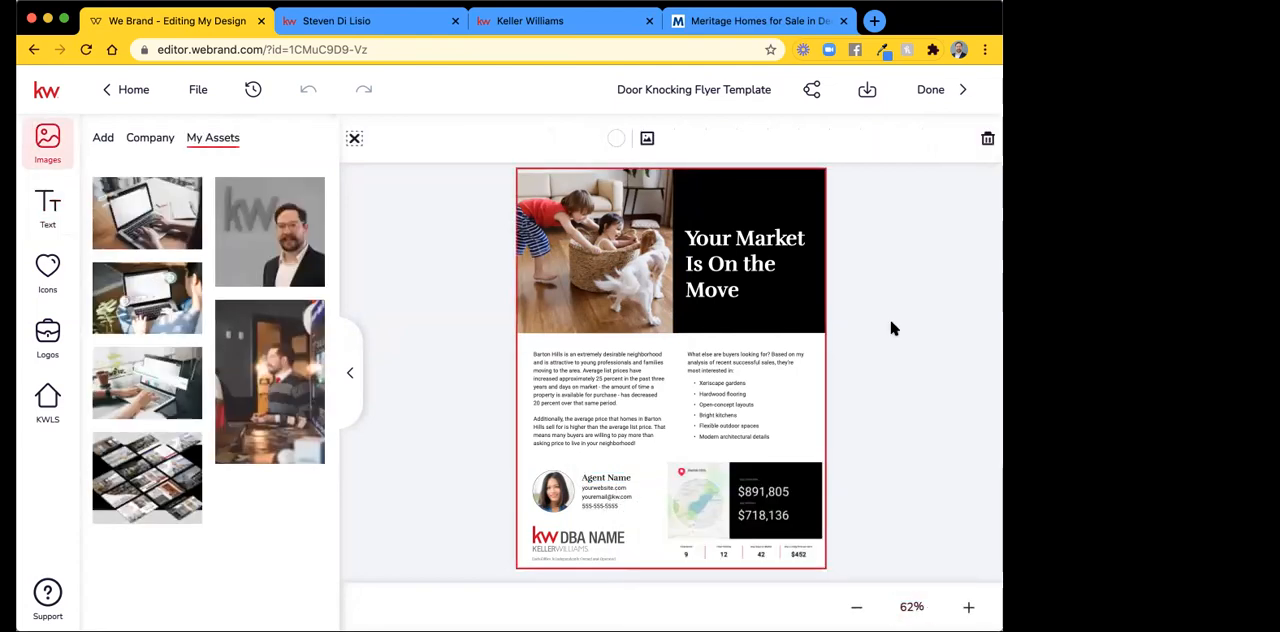
pyautogui.click(476, 289)
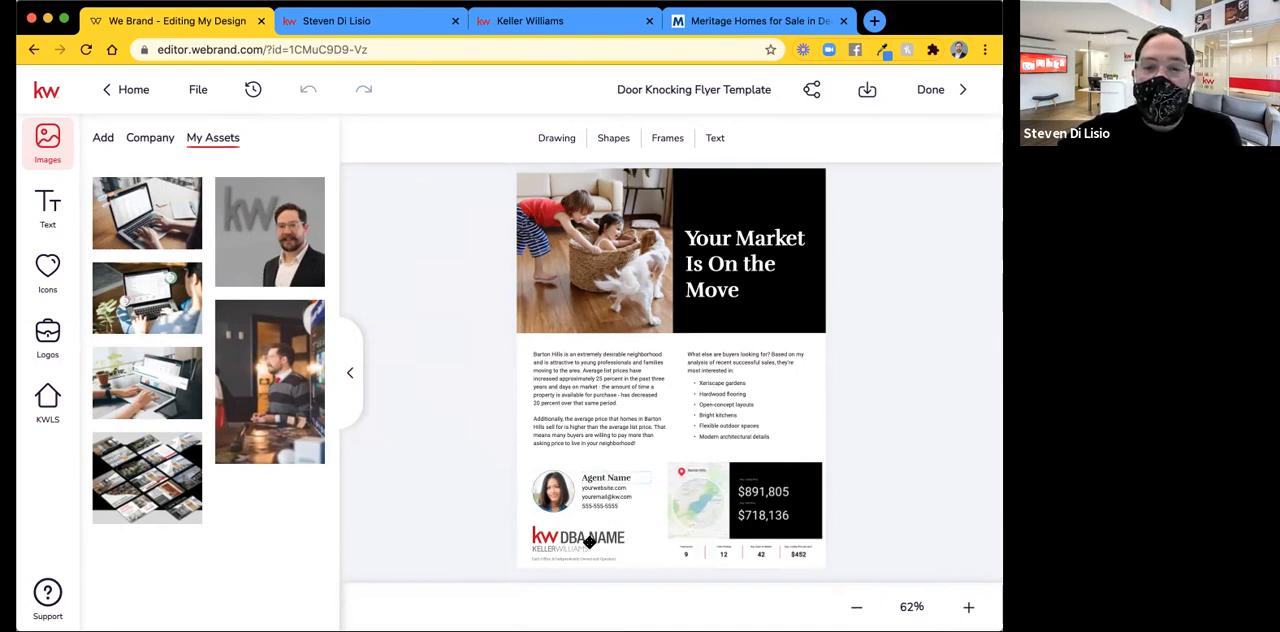
# Swap the flyer's "Agent Name" placeholder for the agent's name stored in the personal text assets.
pyautogui.click(607, 478)
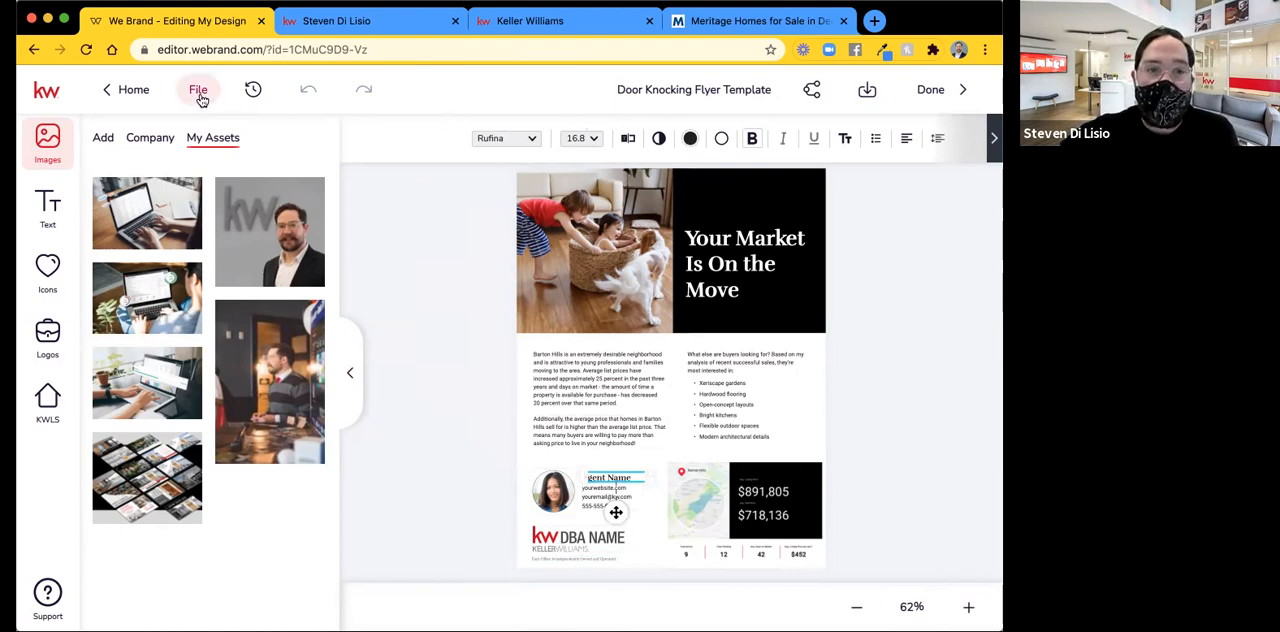
pyautogui.click(48, 205)
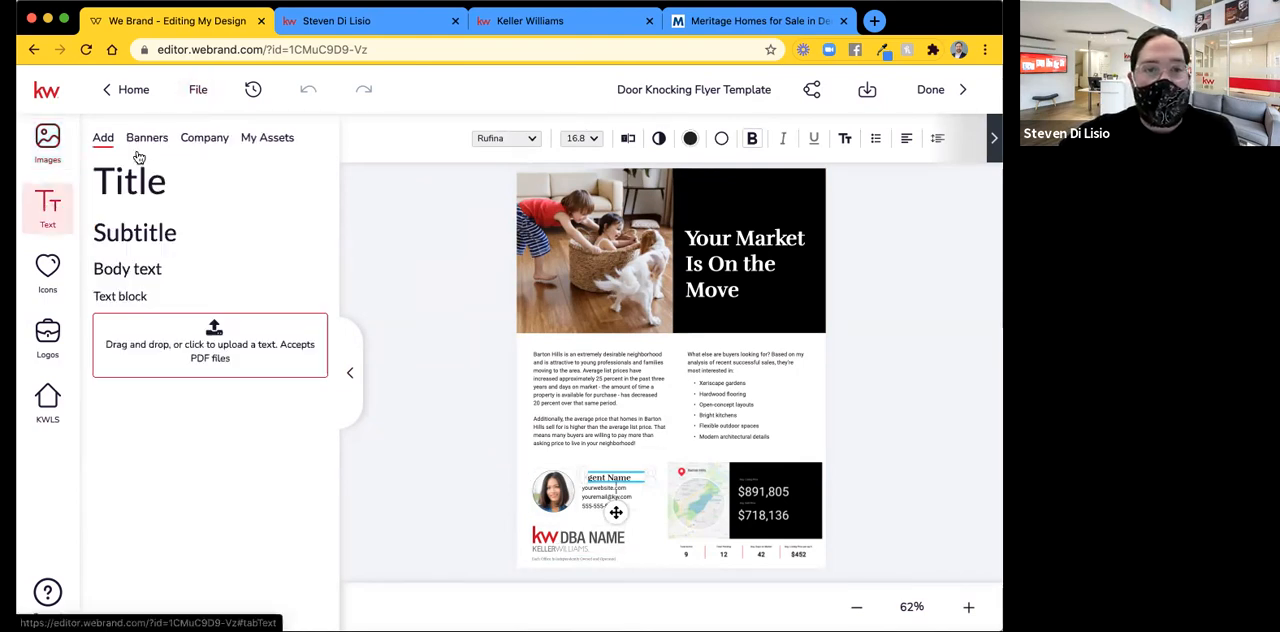
pyautogui.click(286, 143)
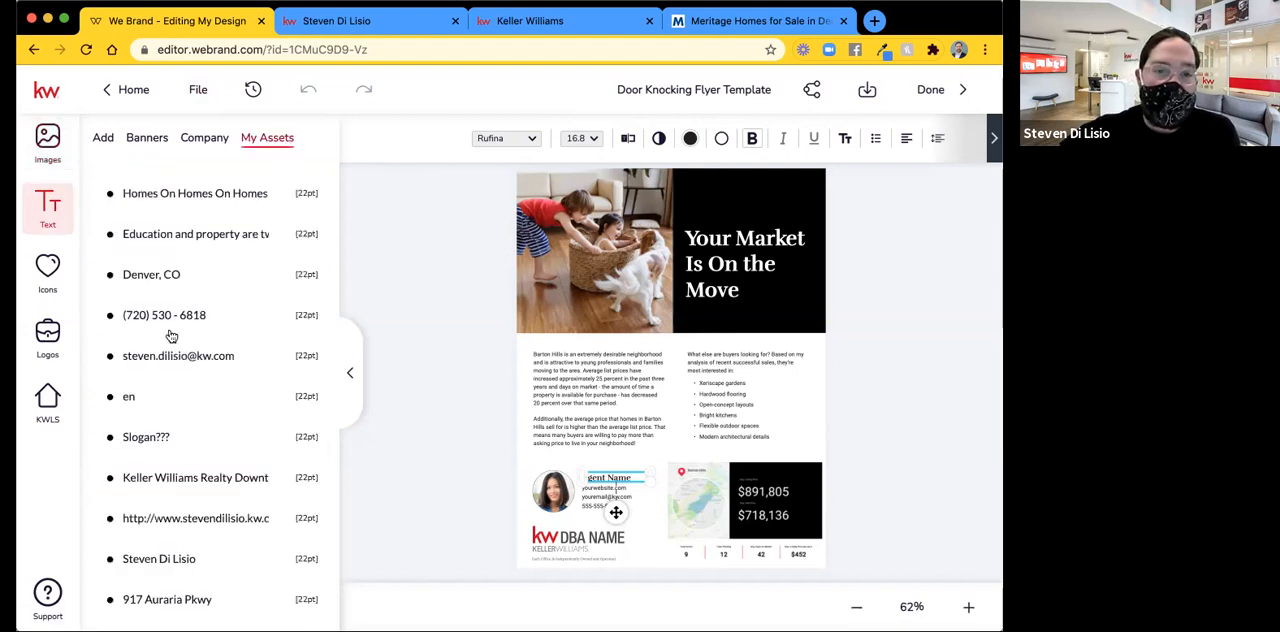
pyautogui.moveTo(177, 560)
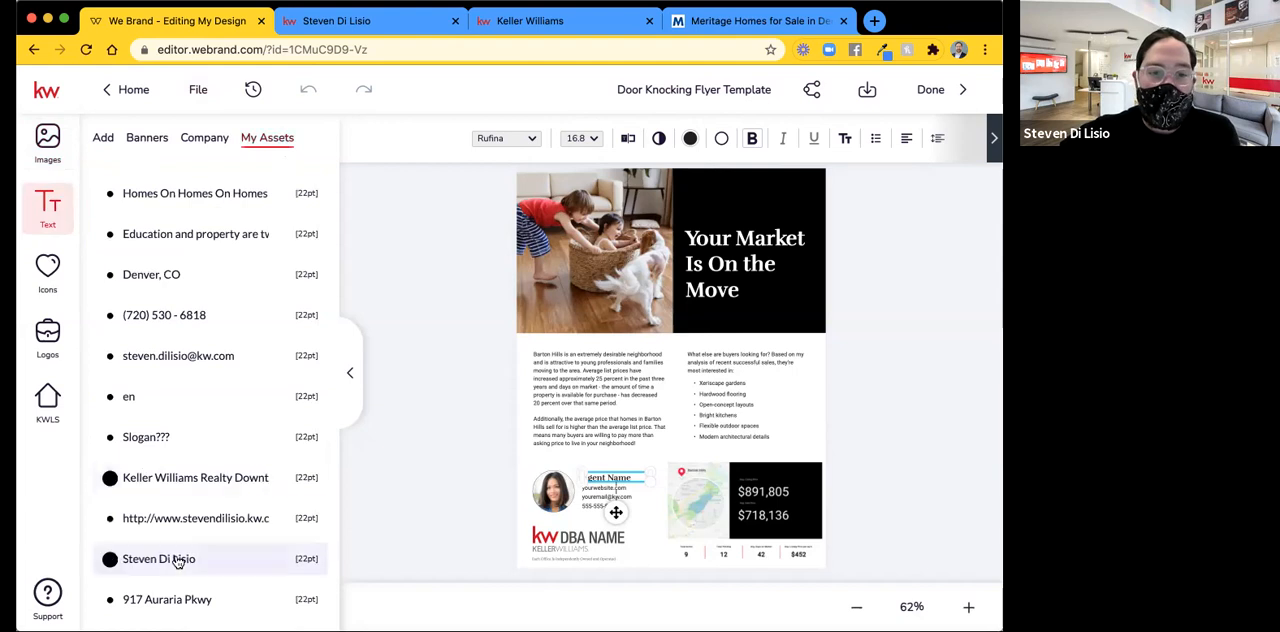
pyautogui.click(272, 562)
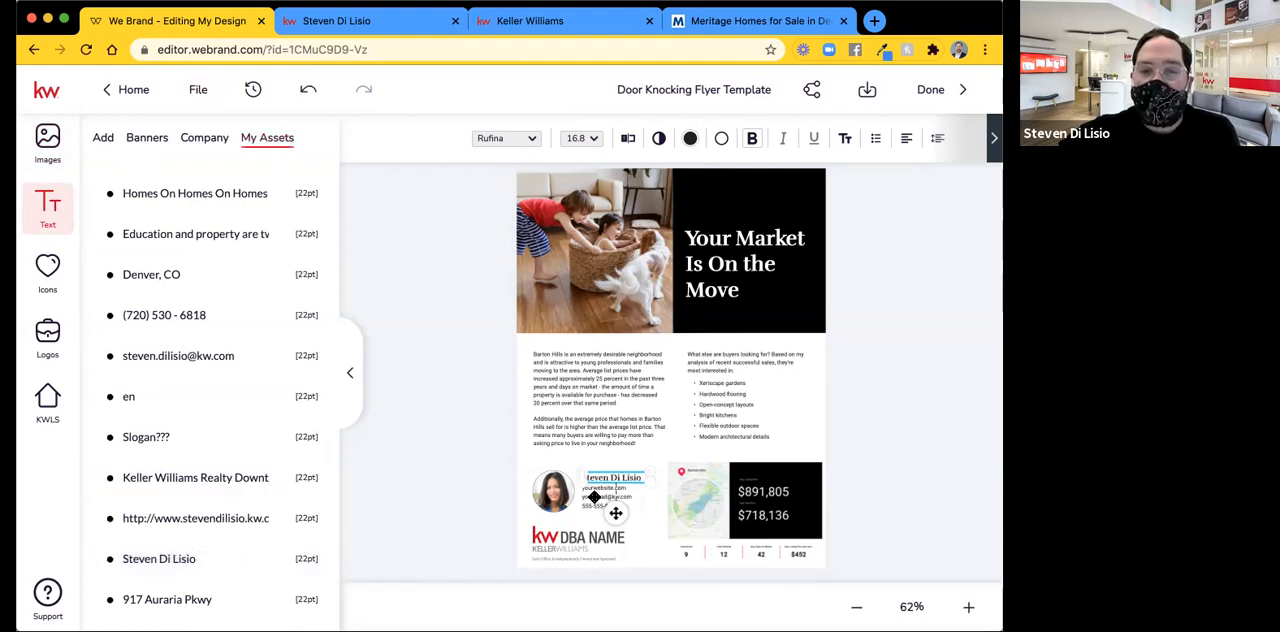
# Replace the placeholder phone number in the contact details with the agent's phone number using the Typewriter editor, and save the changes.
pyautogui.doubleClick(610, 495)
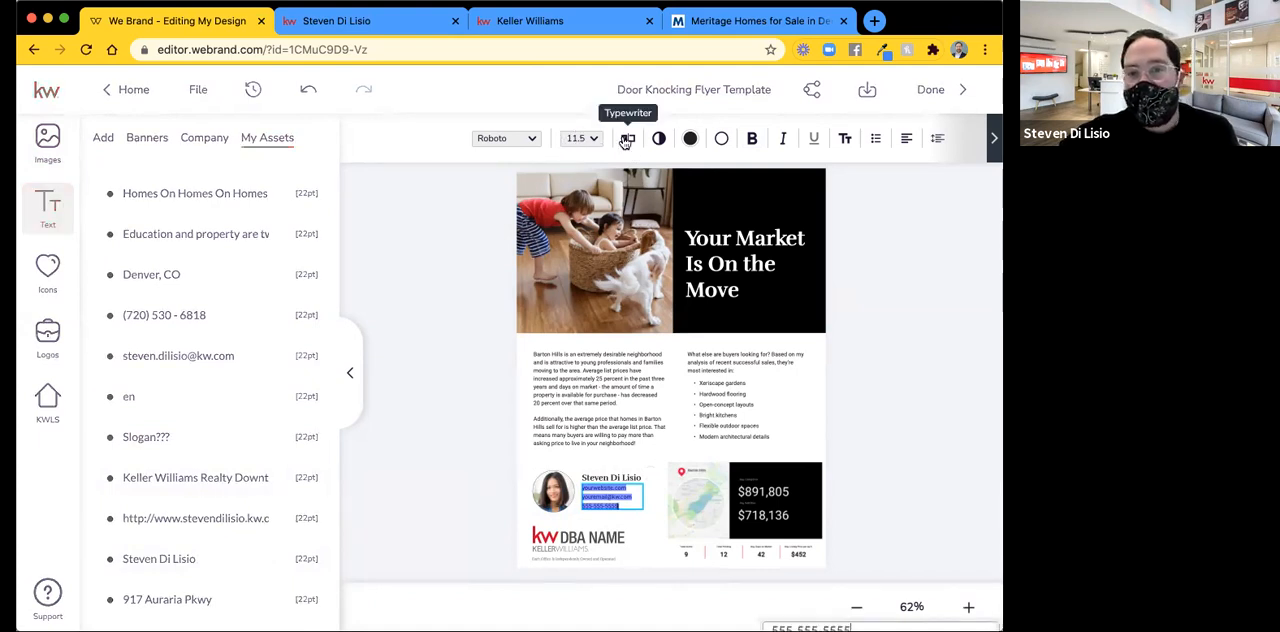
pyautogui.click(626, 140)
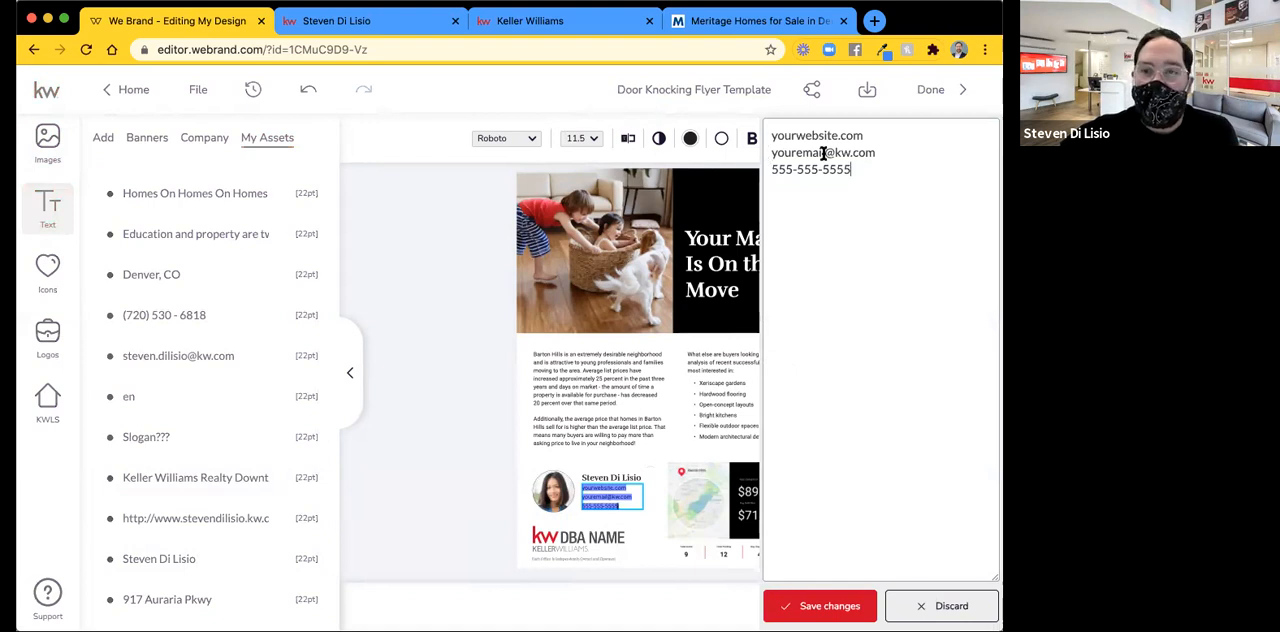
pyautogui.moveTo(862, 166); pyautogui.dragTo(720, 168)
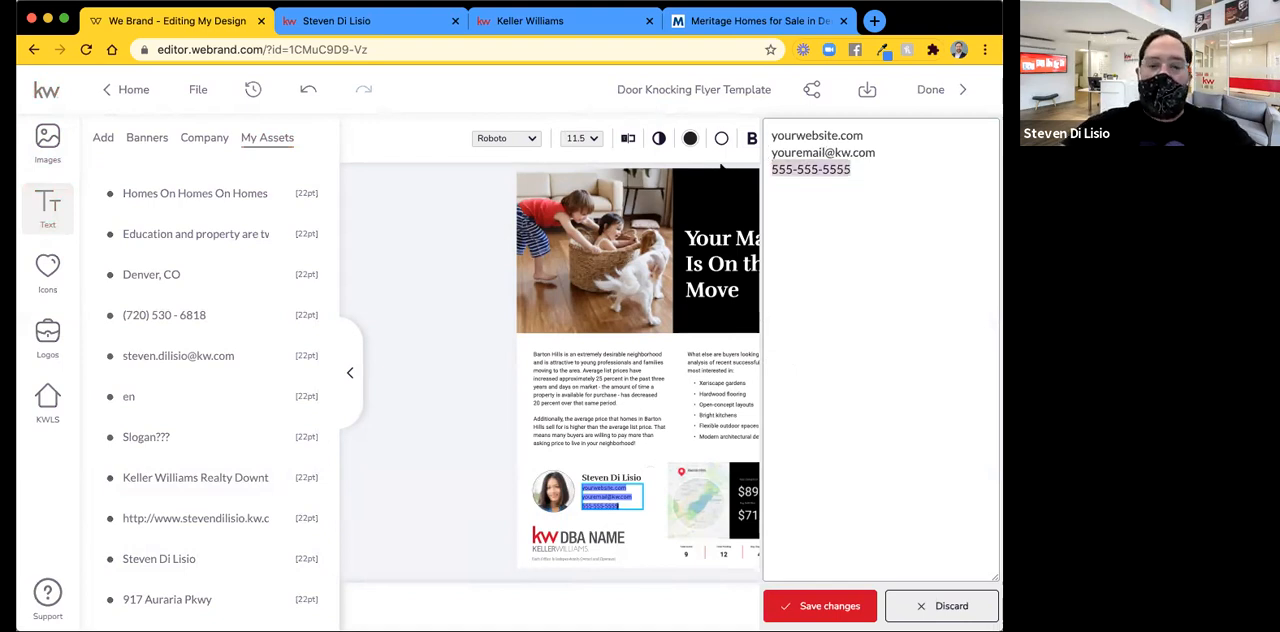
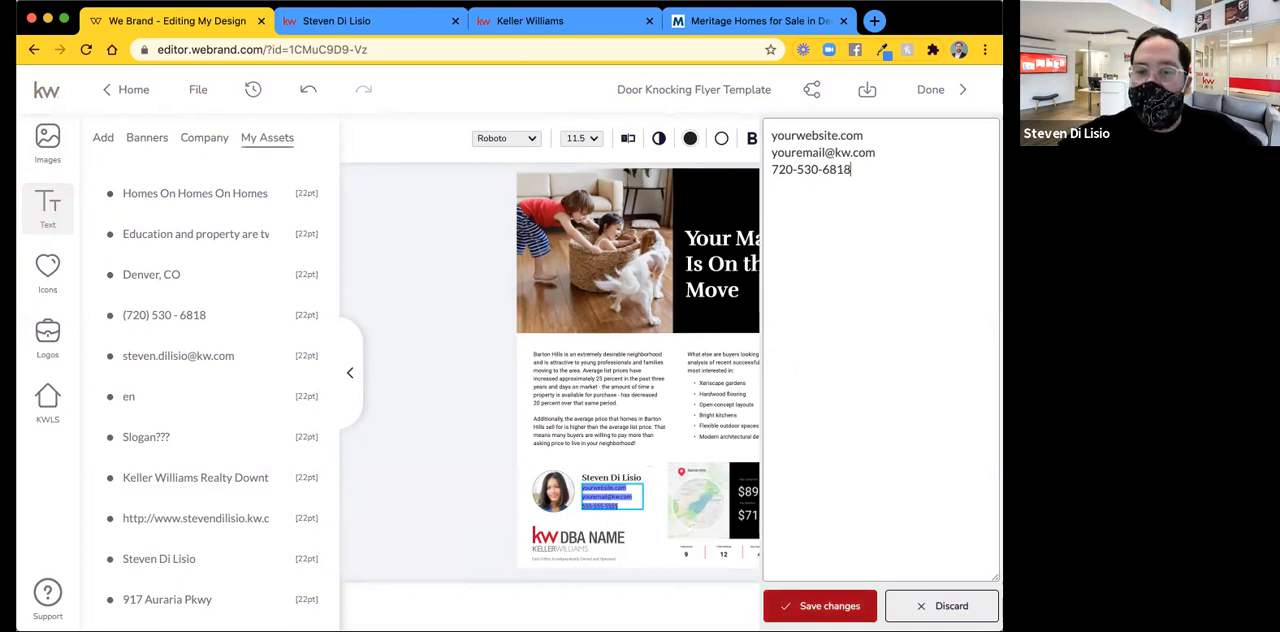
pyautogui.click(820, 606)
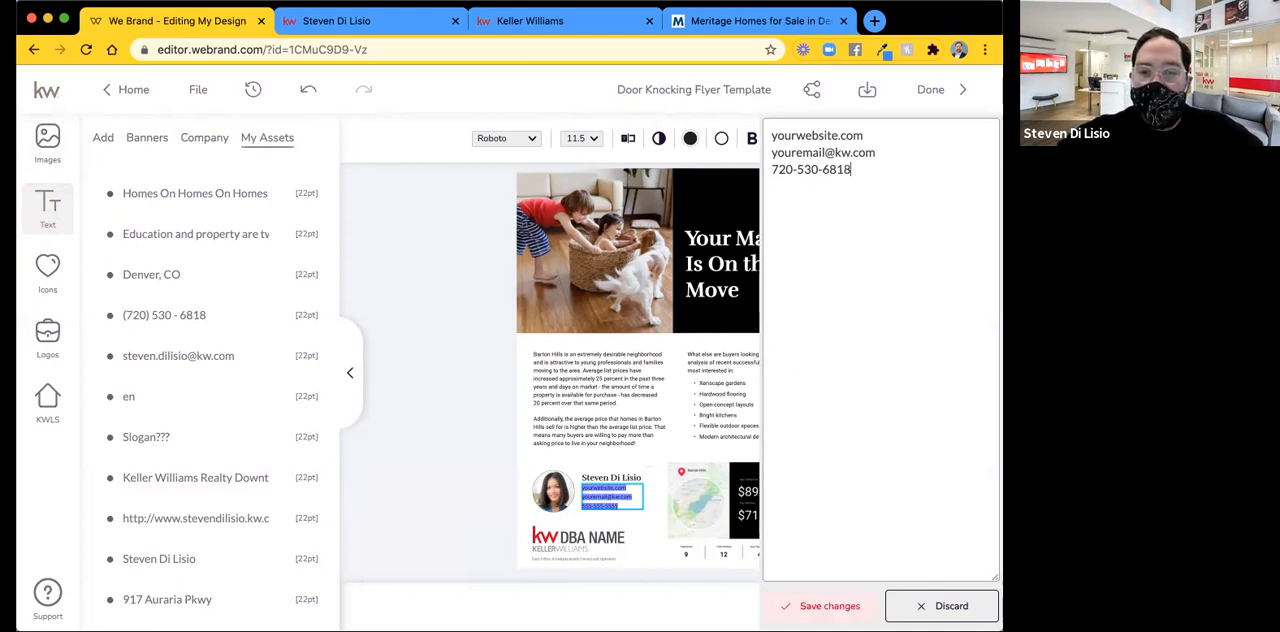
pyautogui.click(651, 531)
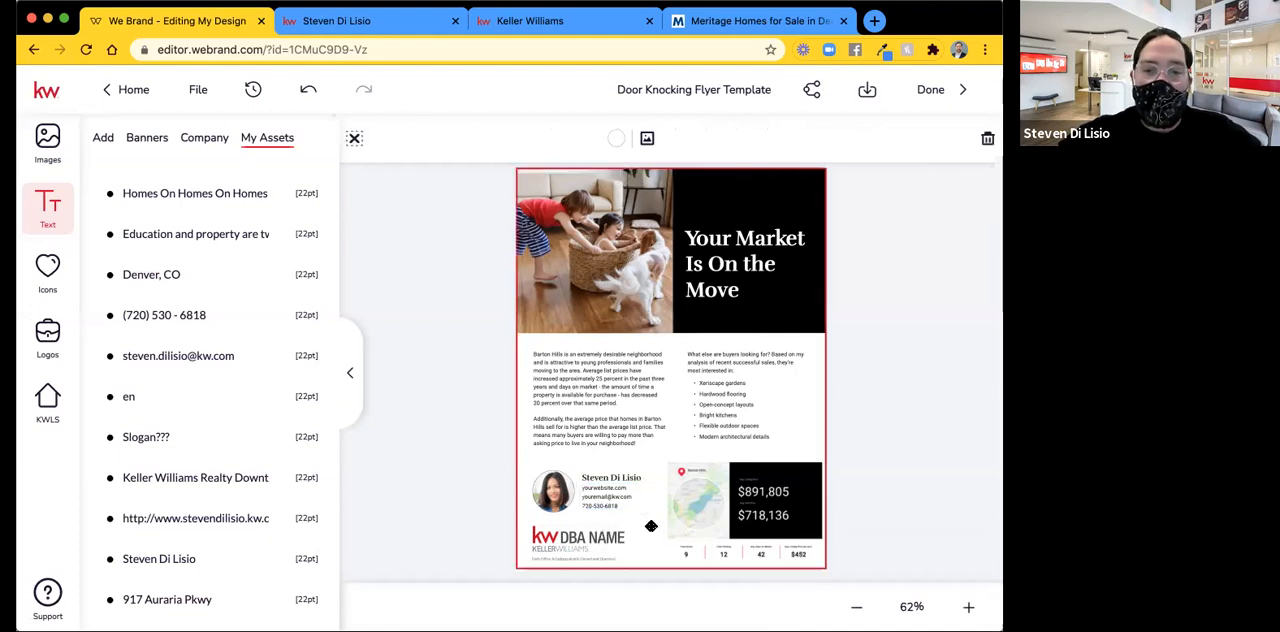
# Replace the "DBA NAME" logo with the red and grey Keller Williams Realty Downtown logo from the KWDT folder.
pyautogui.click(569, 539)
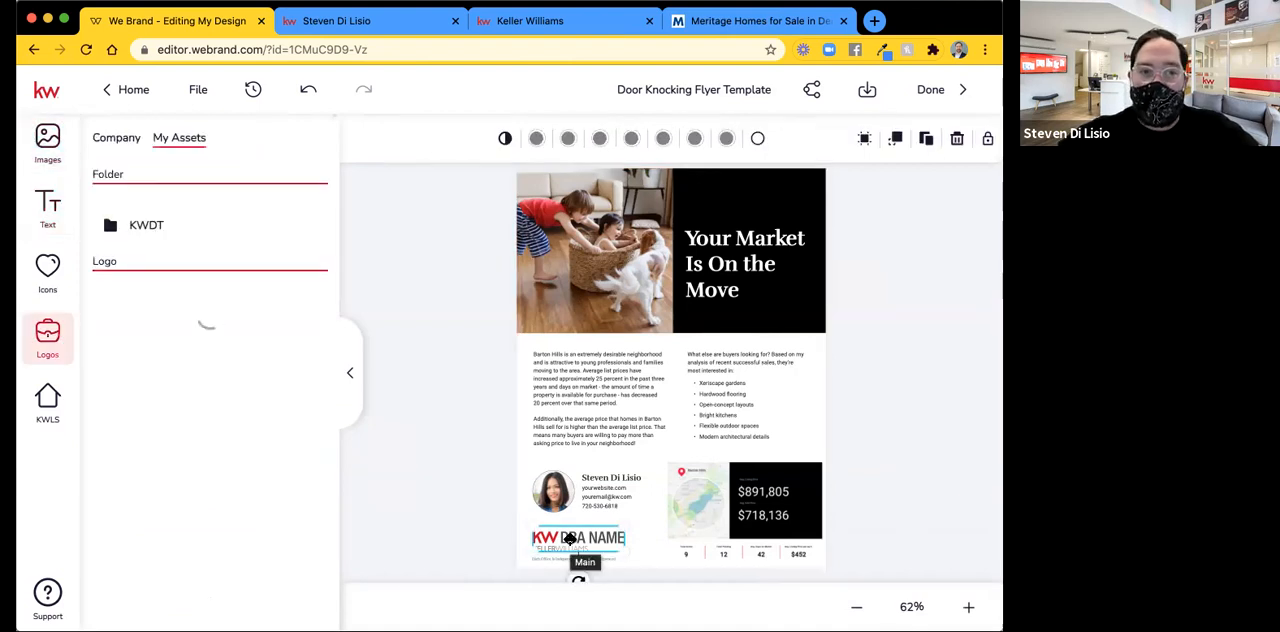
pyautogui.click(148, 227)
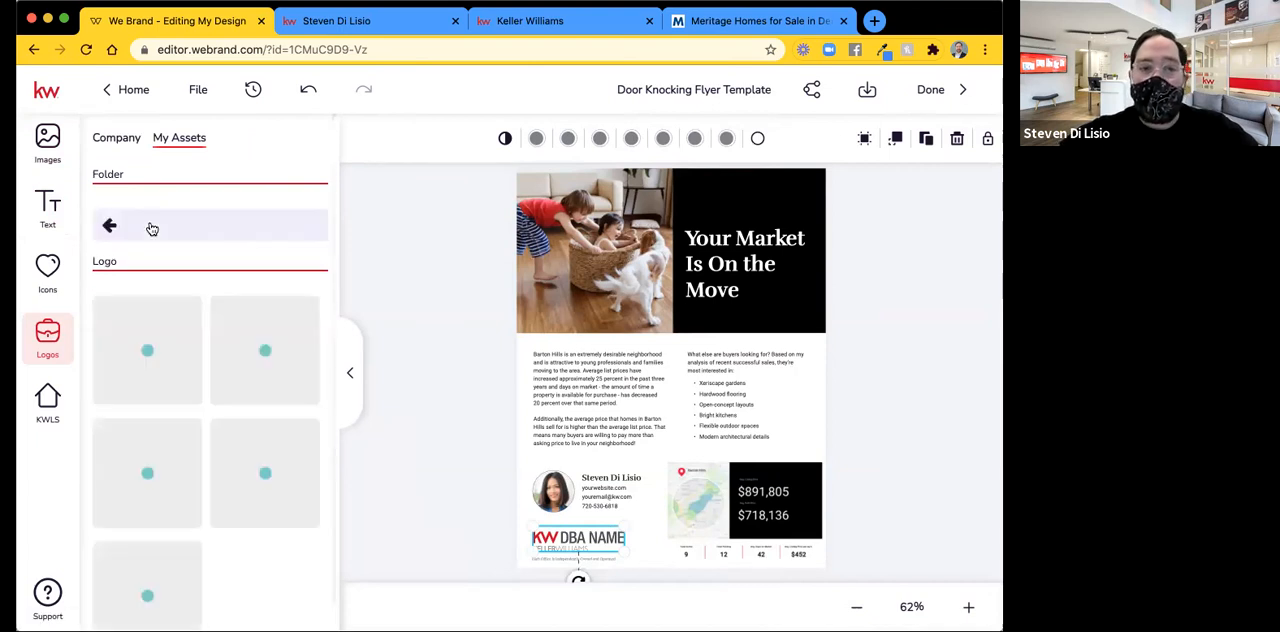
pyautogui.moveTo(262, 320)
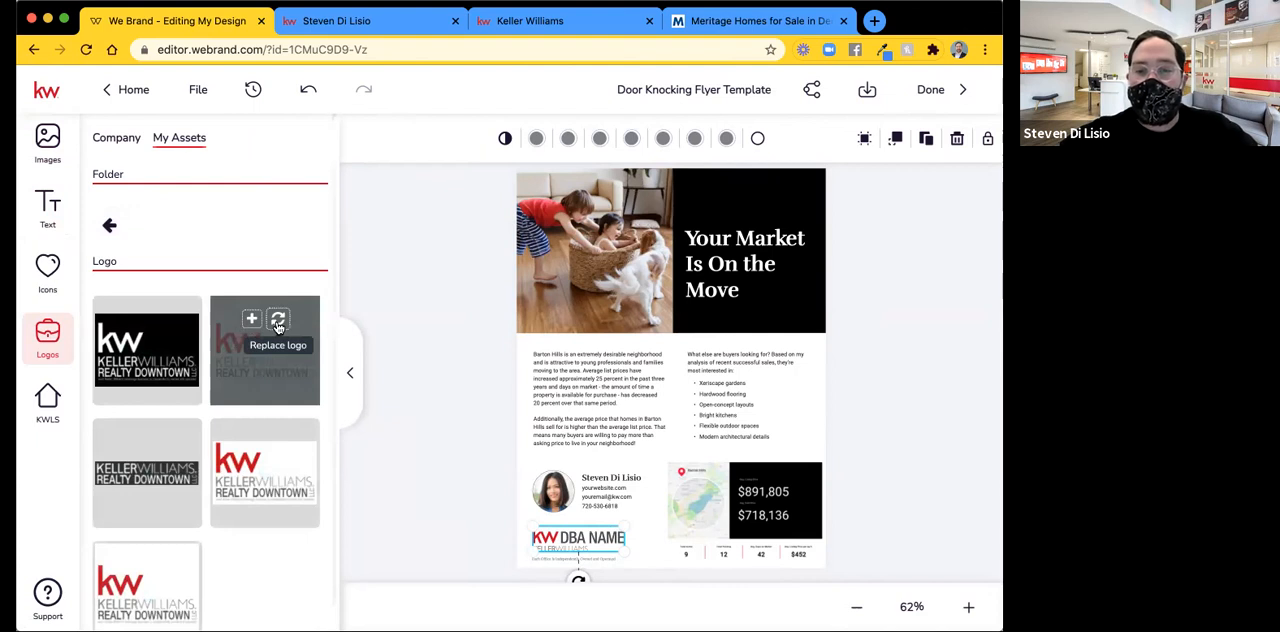
pyautogui.click(278, 324)
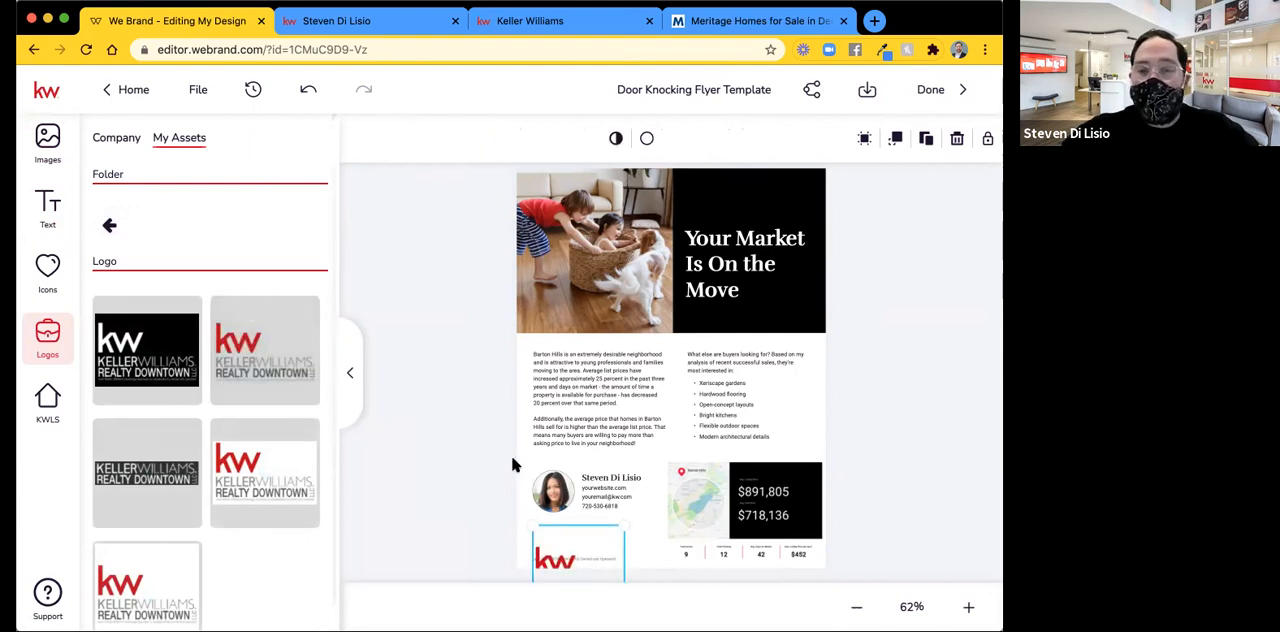
# Nudge the Keller Williams Realty Downtown logo upward until it sits fully on the flyer page.
pyautogui.press('Up')
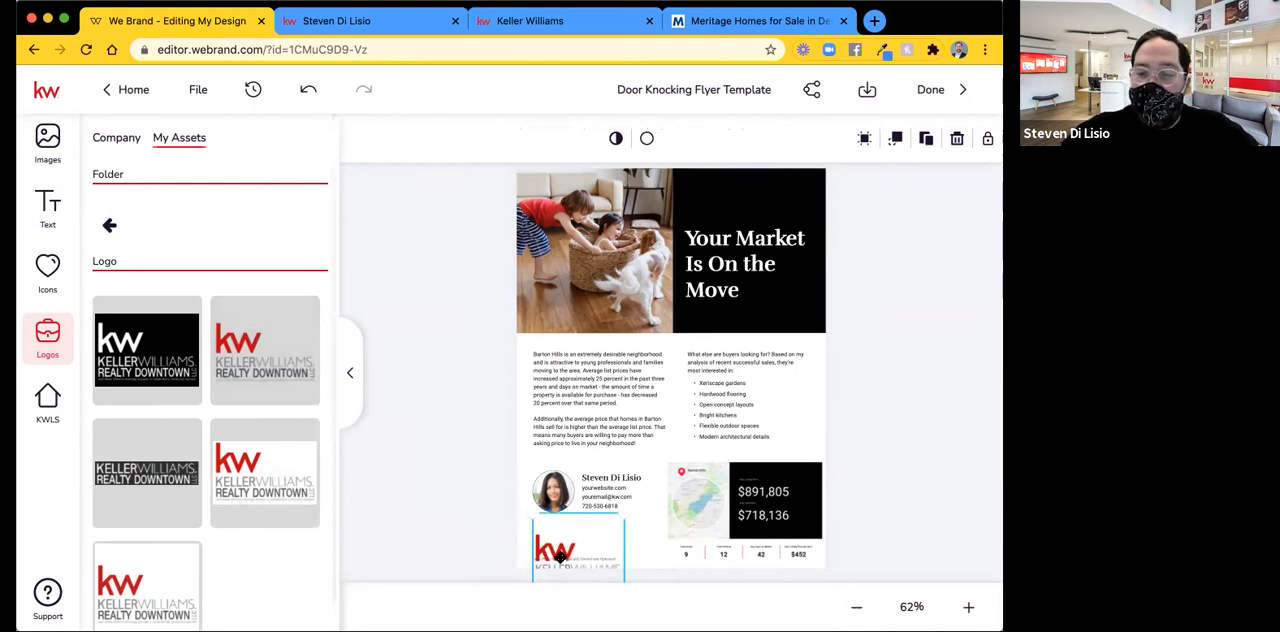
pyautogui.press('Up')
pyautogui.press('Up')
pyautogui.press('Up')
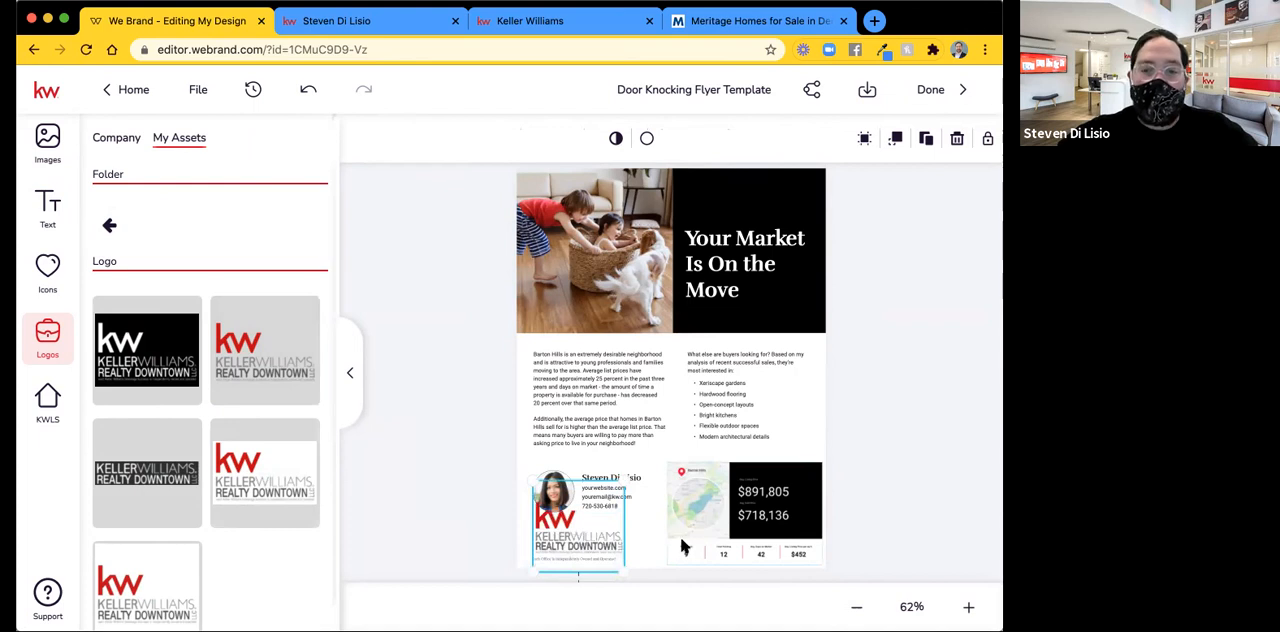
pyautogui.click(650, 533)
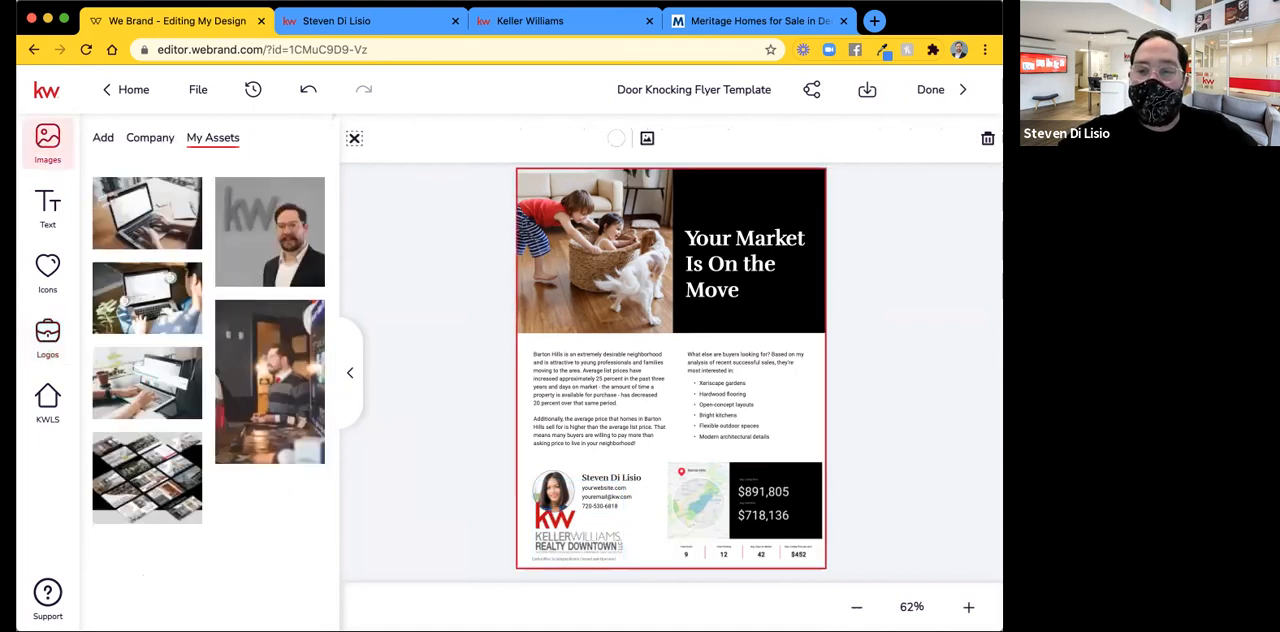
# Move the logo aside and delete the "Each Office Is Independently Owned and Operated" line beneath the agent details.
pyautogui.click(968, 607)
pyautogui.click(968, 607)
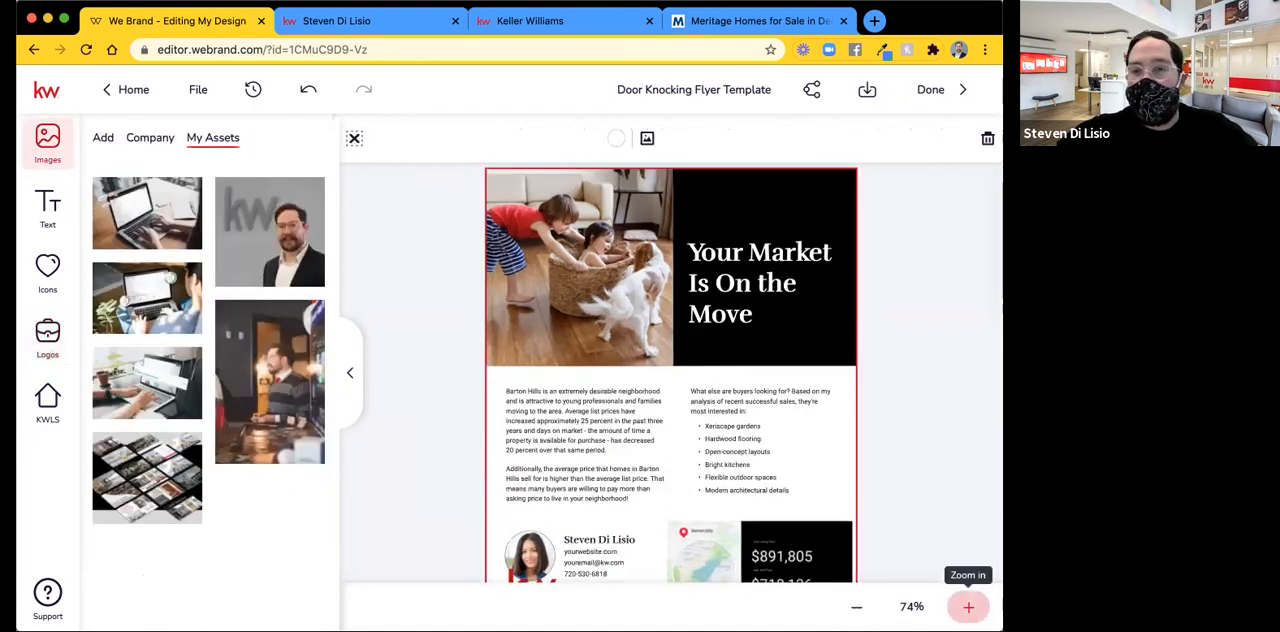
pyautogui.click(968, 607)
pyautogui.click(968, 607)
pyautogui.click(968, 607)
pyautogui.click(968, 607)
pyautogui.click(968, 607)
pyautogui.scroll(-5, 459, 539)
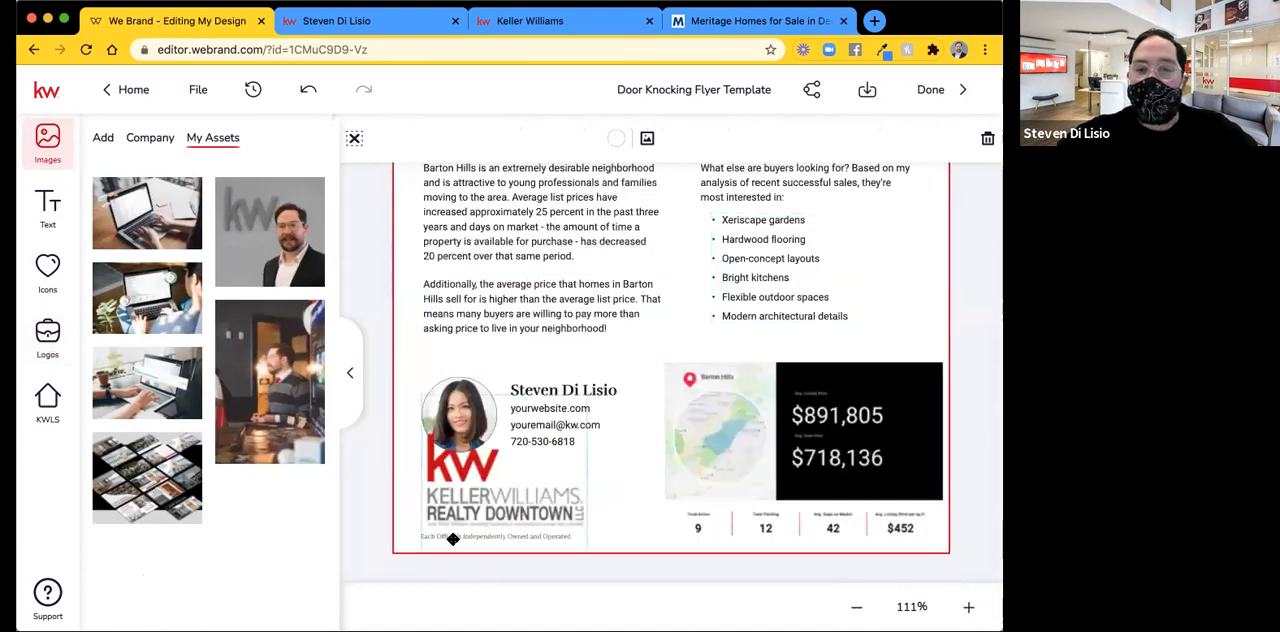
pyautogui.moveTo(493, 435); pyautogui.dragTo(518, 262)
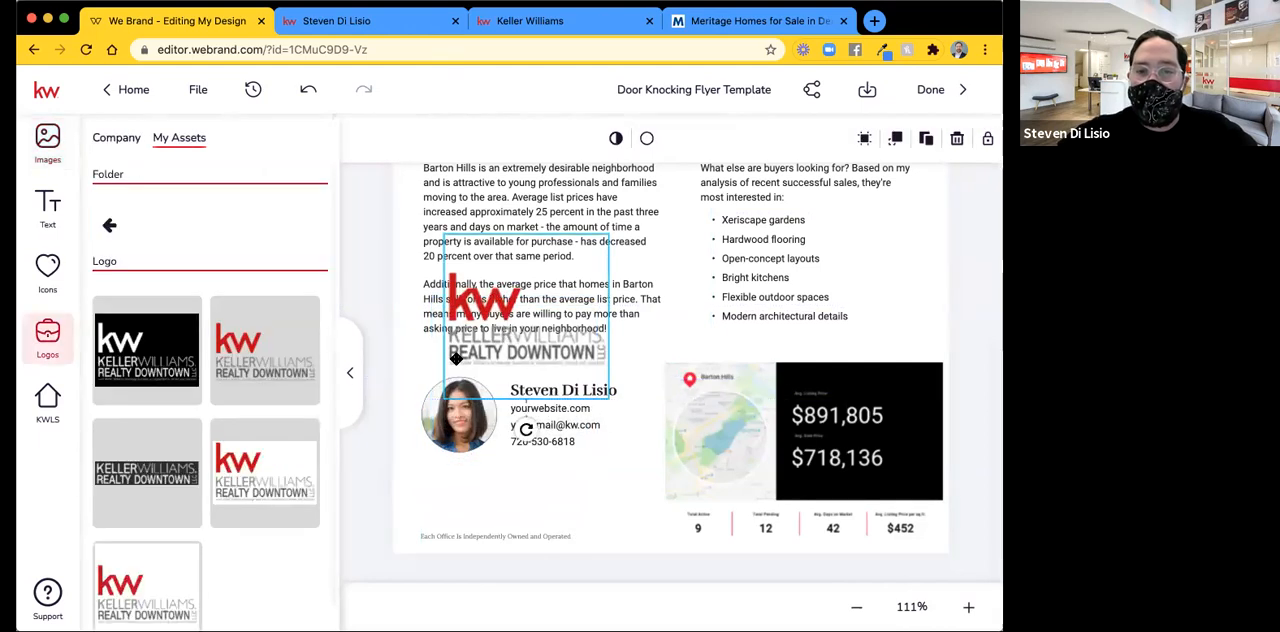
pyautogui.click(541, 536)
pyautogui.click(531, 552)
# Position the Keller Williams Realty Downtown logo directly beneath the agent's headshot, near the page's lower edge.
pyautogui.moveTo(497, 328); pyautogui.dragTo(467, 515)
pyautogui.moveTo(467, 524); pyautogui.dragTo(469, 518)
pyautogui.click(630, 487)
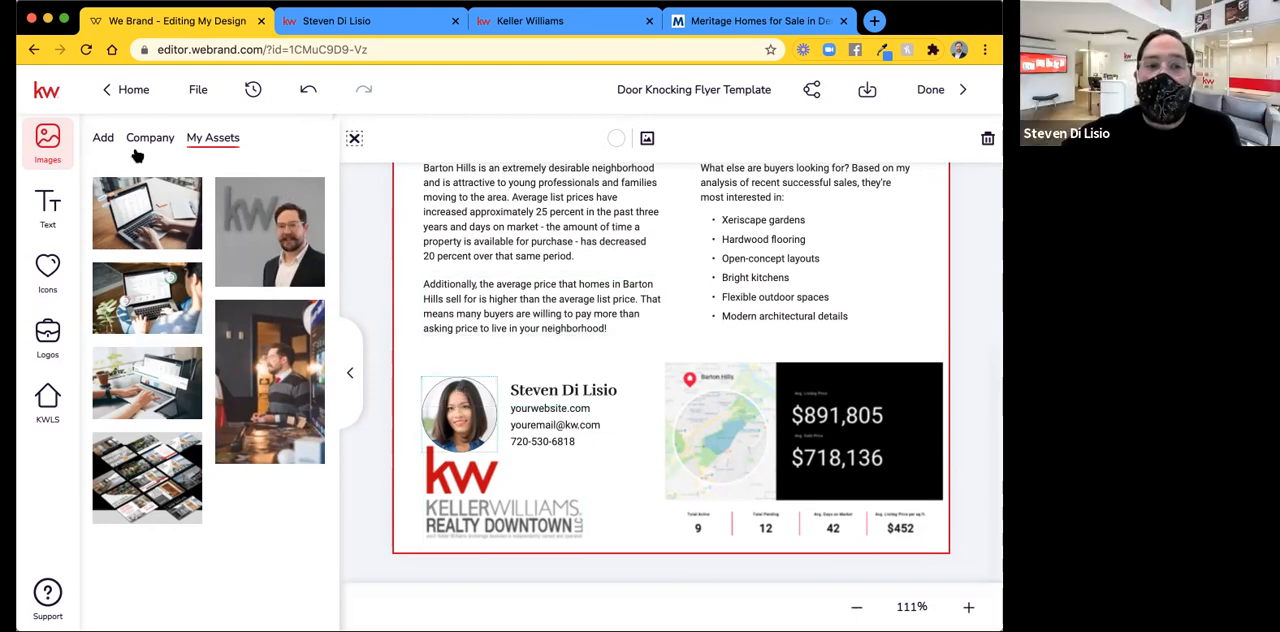
# Replace the placeholder headshot with the "Agent photo" image from the personal image assets.
pyautogui.click(100, 140)
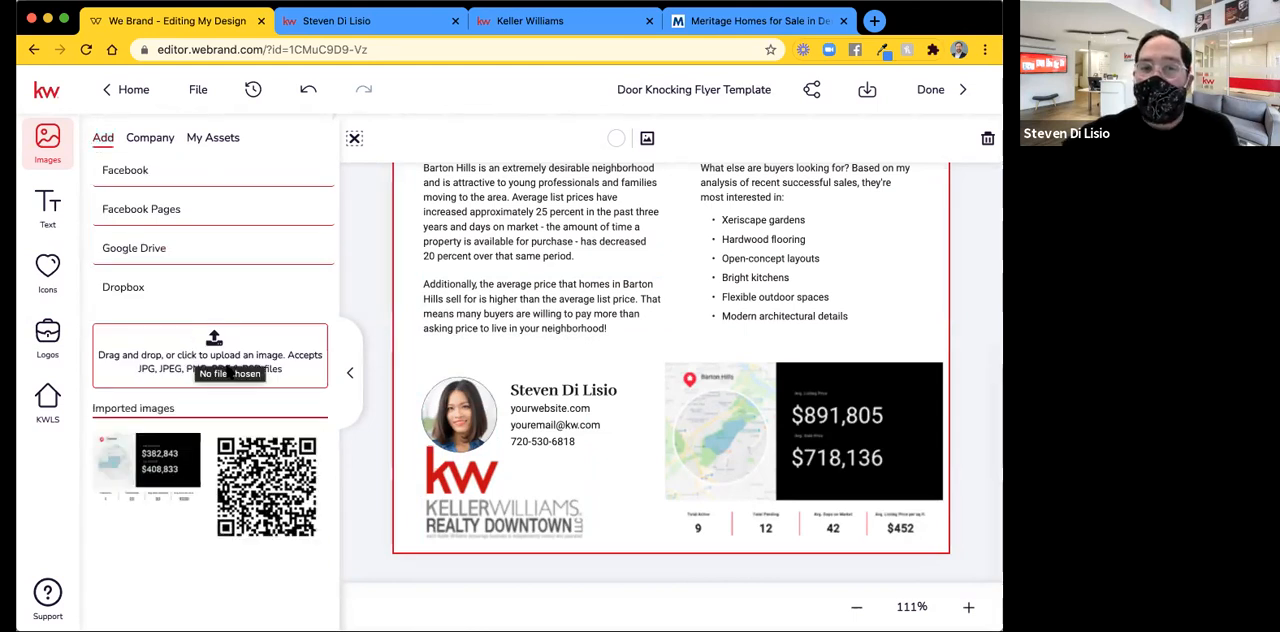
pyautogui.click(232, 146)
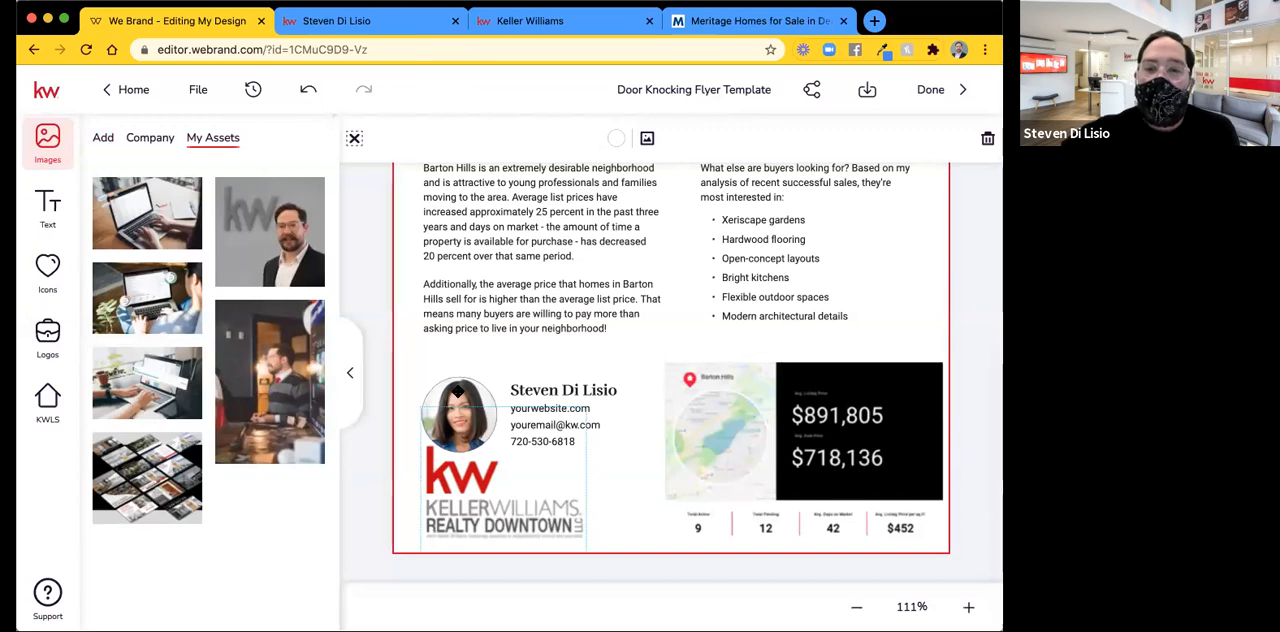
pyautogui.click(458, 391)
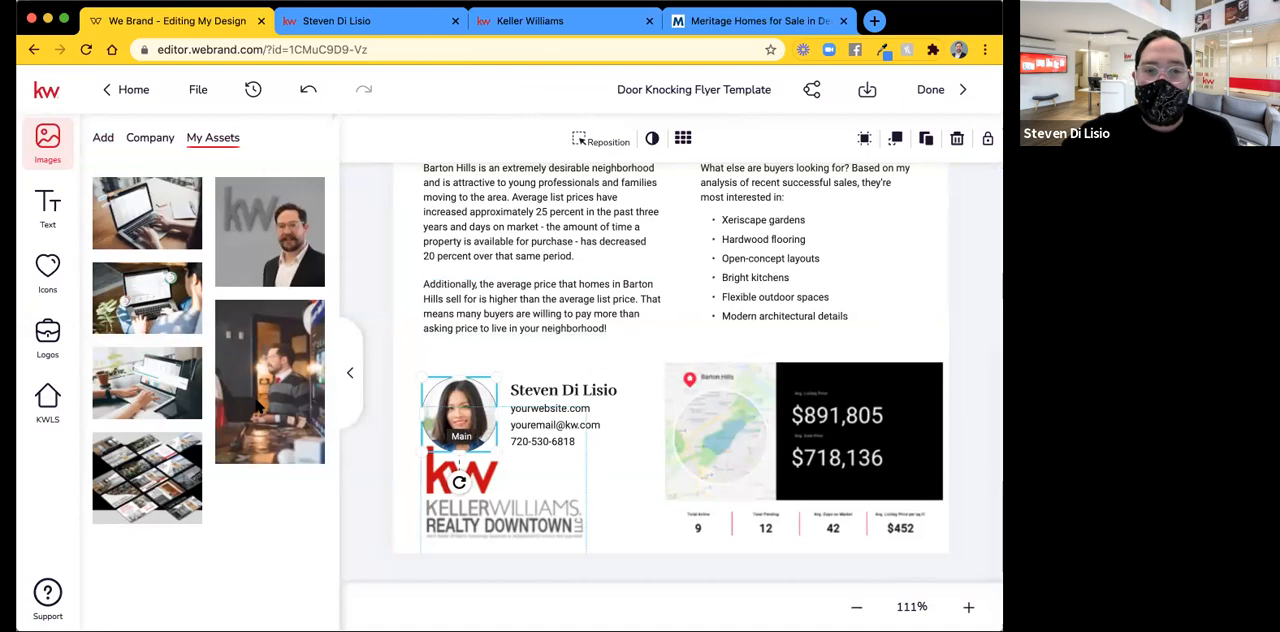
pyautogui.moveTo(258, 316)
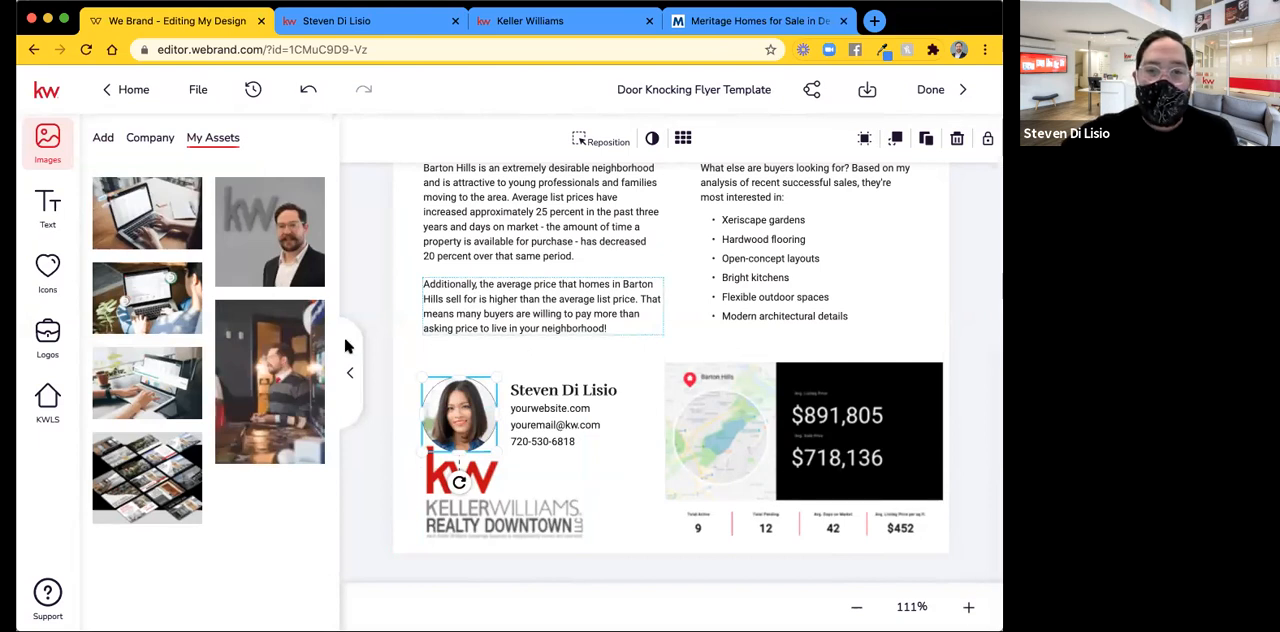
pyautogui.click(459, 349)
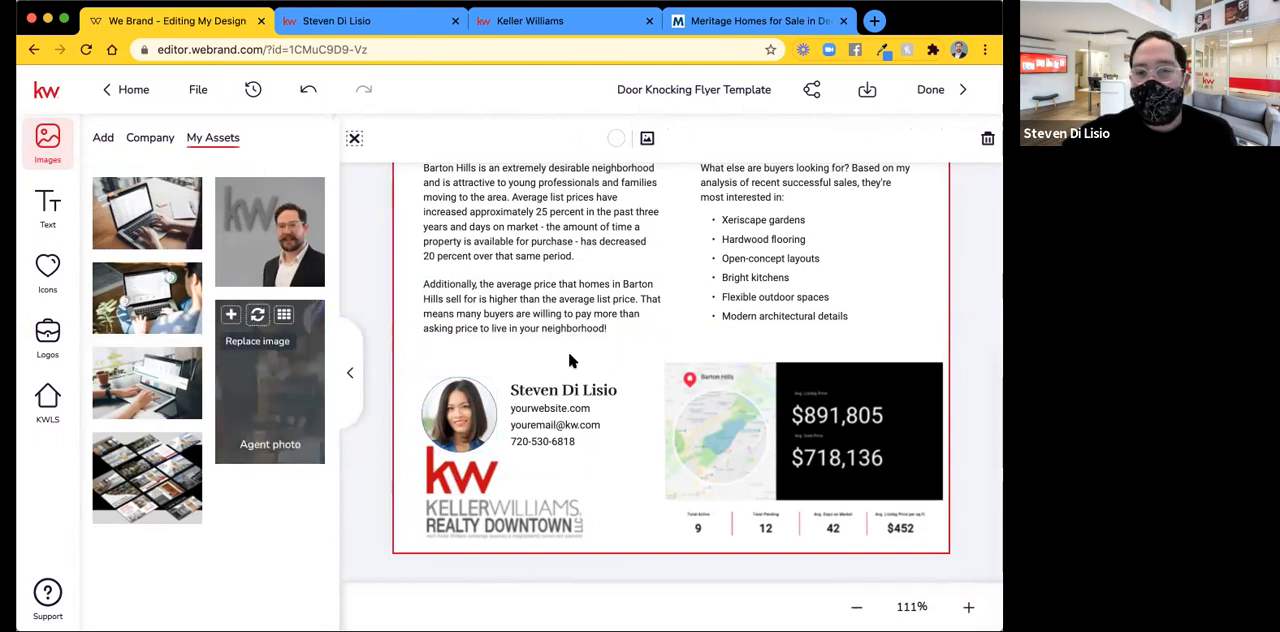
pyautogui.click(463, 389)
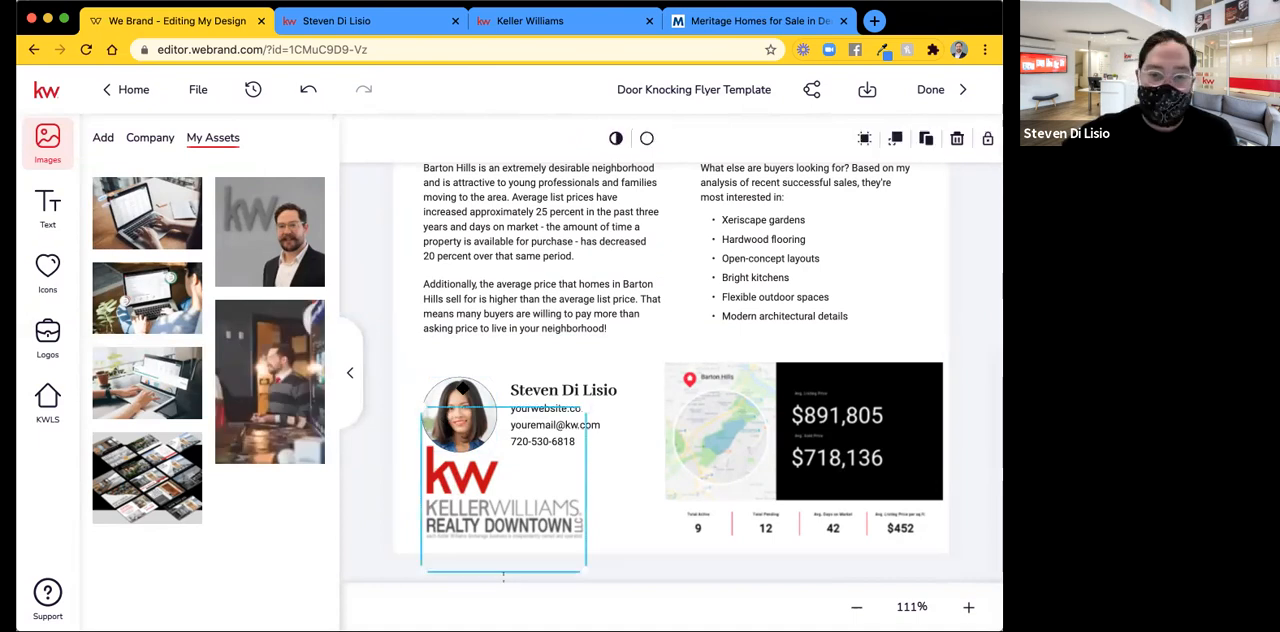
pyautogui.click(463, 389)
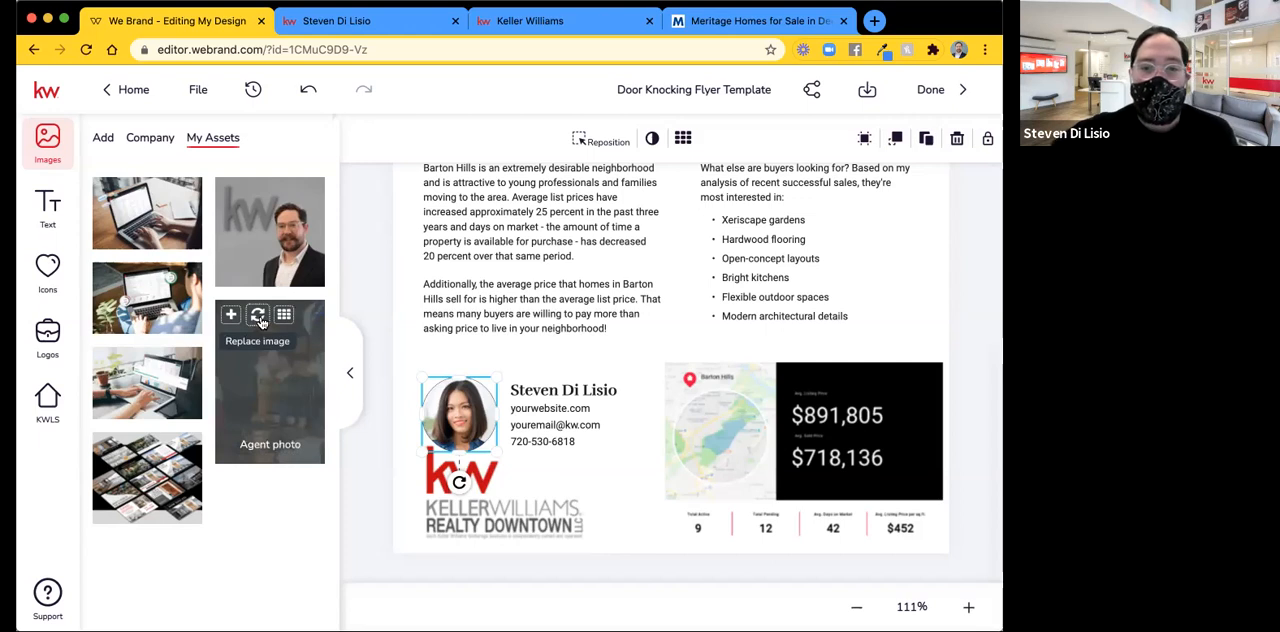
pyautogui.click(258, 316)
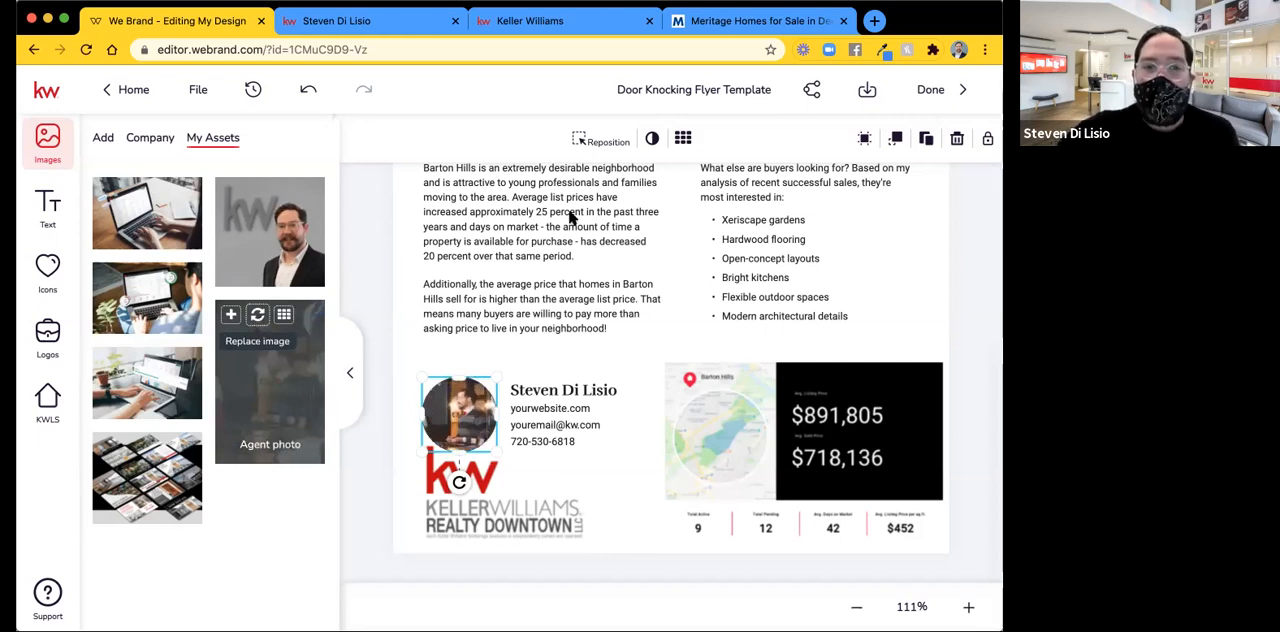
# Enlarge and reposition the agent photo within its circular frame so the face is centred, and save the adjustment.
pyautogui.click(600, 141)
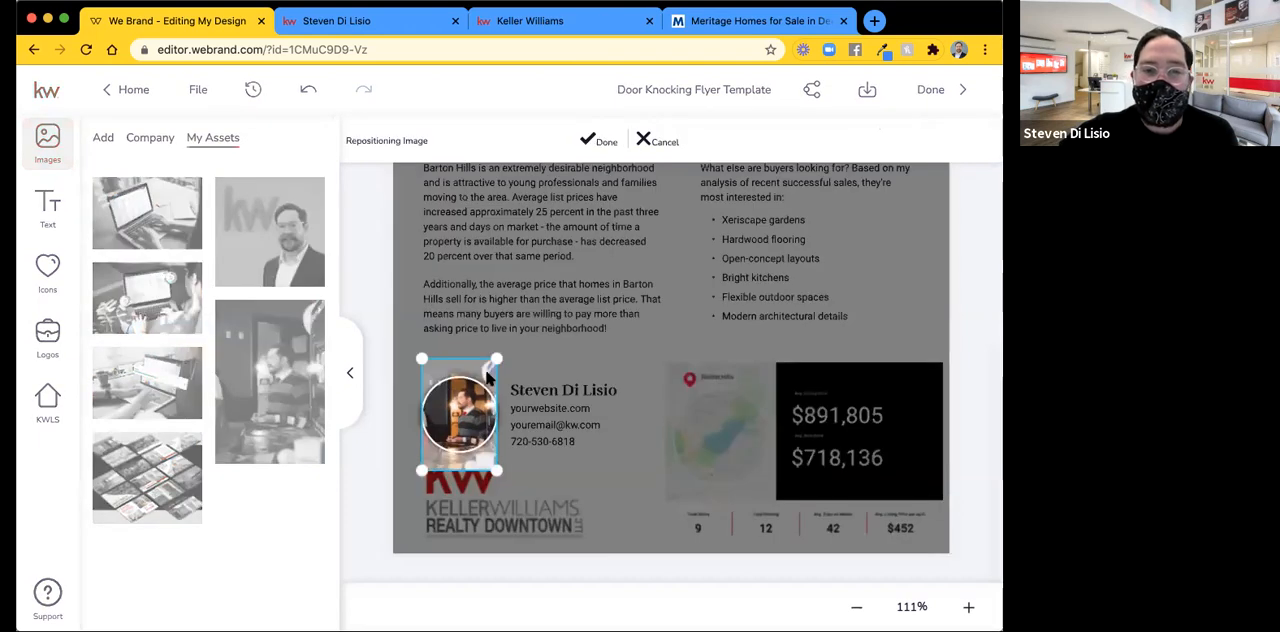
pyautogui.click(666, 142)
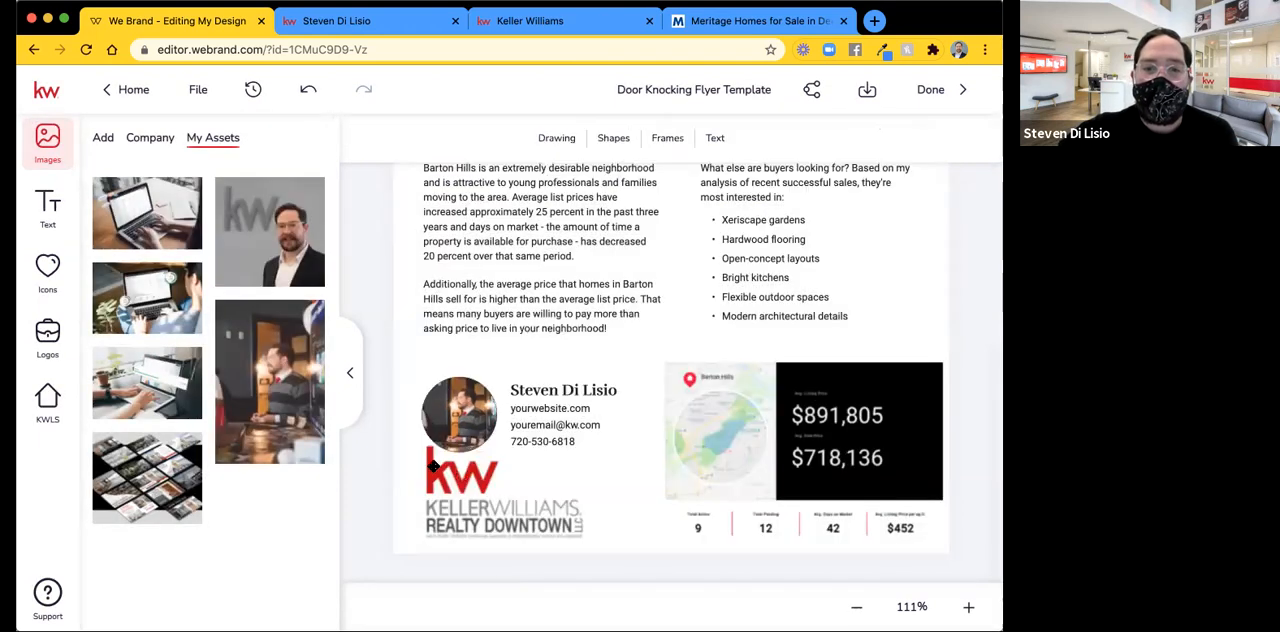
pyautogui.click(464, 397)
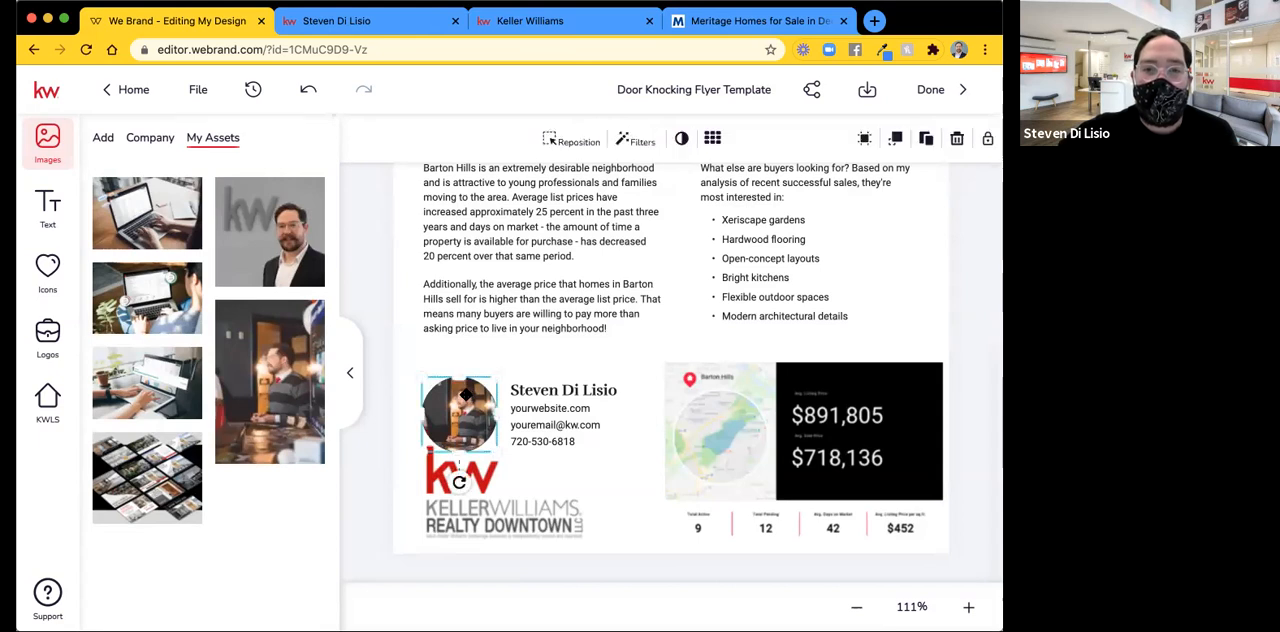
pyautogui.click(579, 143)
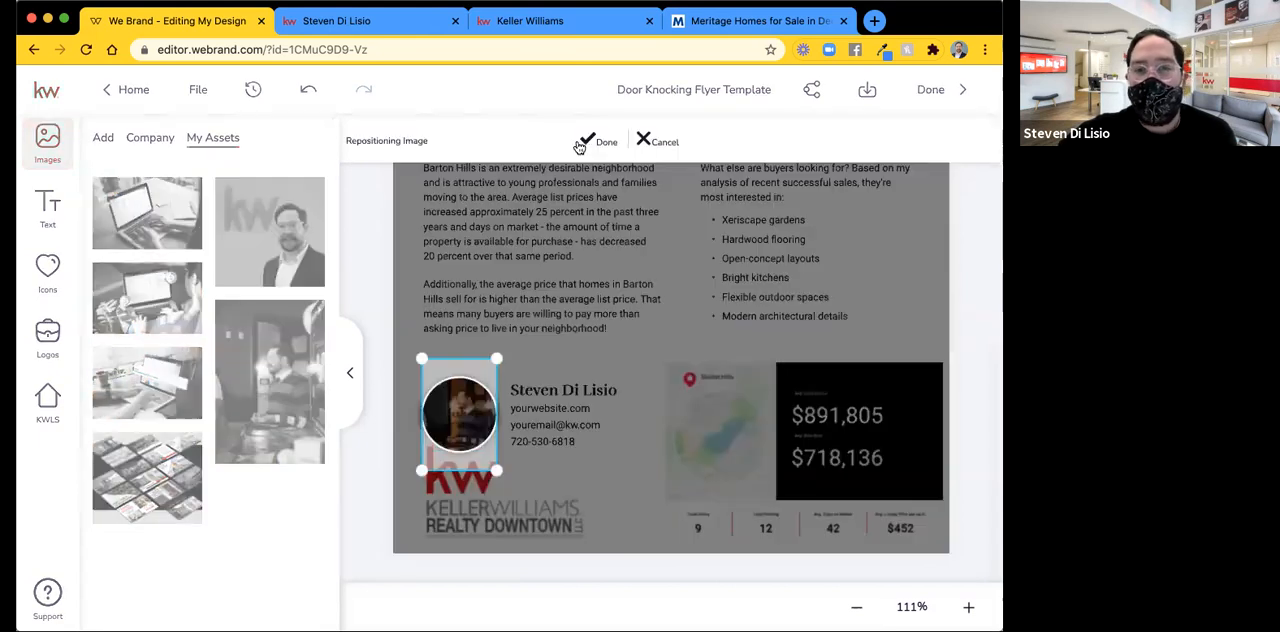
pyautogui.moveTo(494, 357)
pyautogui.mouseDown()
pyautogui.moveTo(551, 273)
pyautogui.moveTo(482, 378)
pyautogui.moveTo(482, 358)
pyautogui.mouseUp()
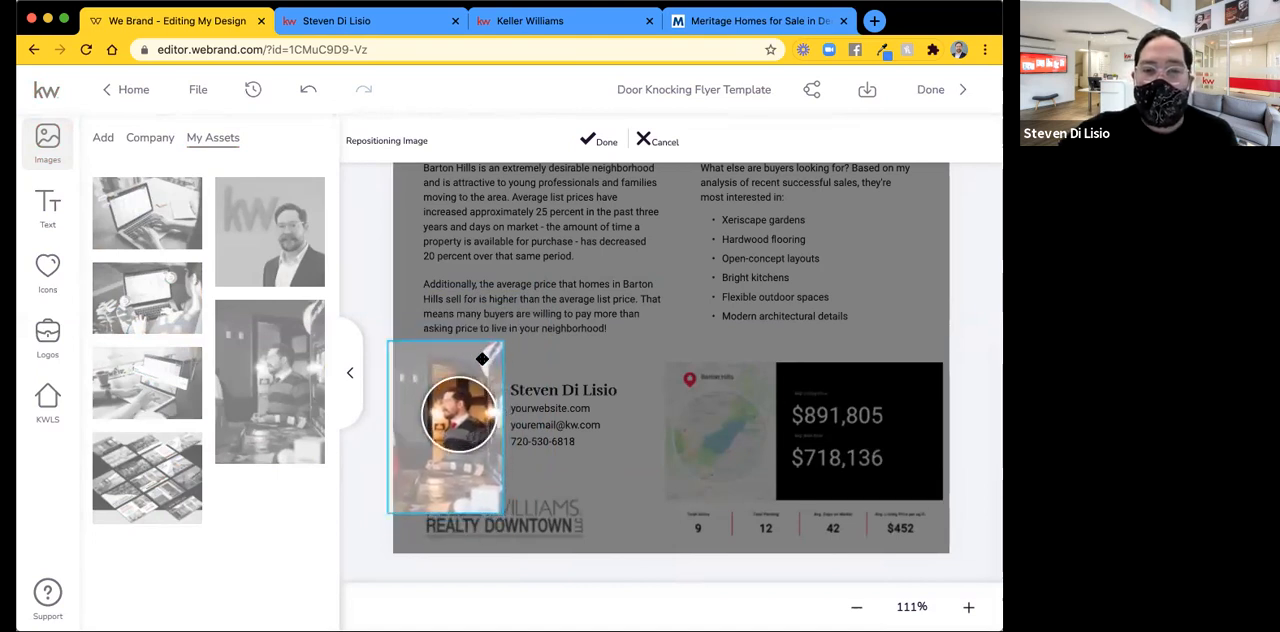
pyautogui.click(604, 143)
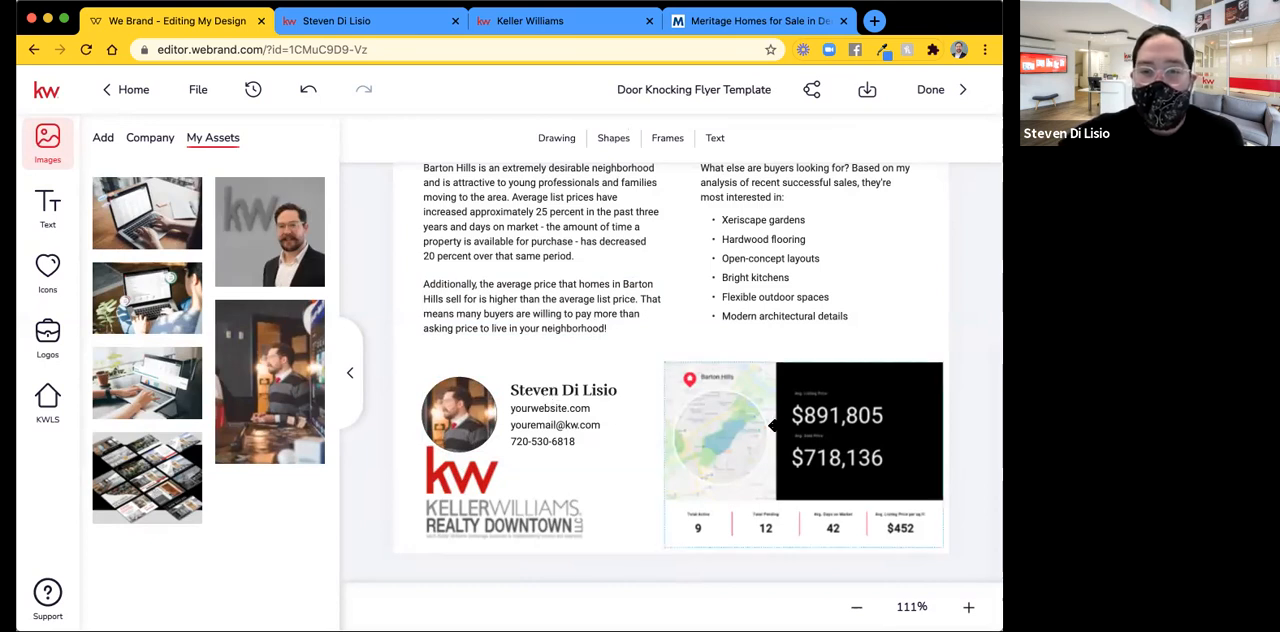
# Select the Barton Hills market snapshot and search the KWLS neighborhood snapshots for "Thornton, CO".
pyautogui.click(775, 421)
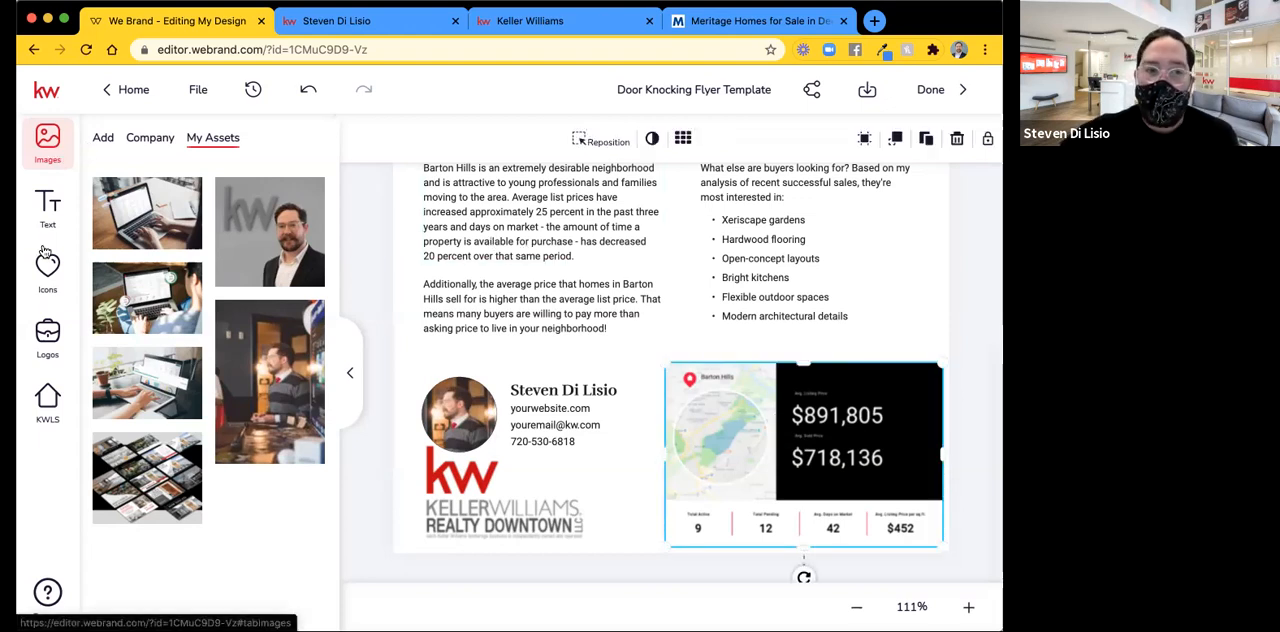
pyautogui.click(40, 408)
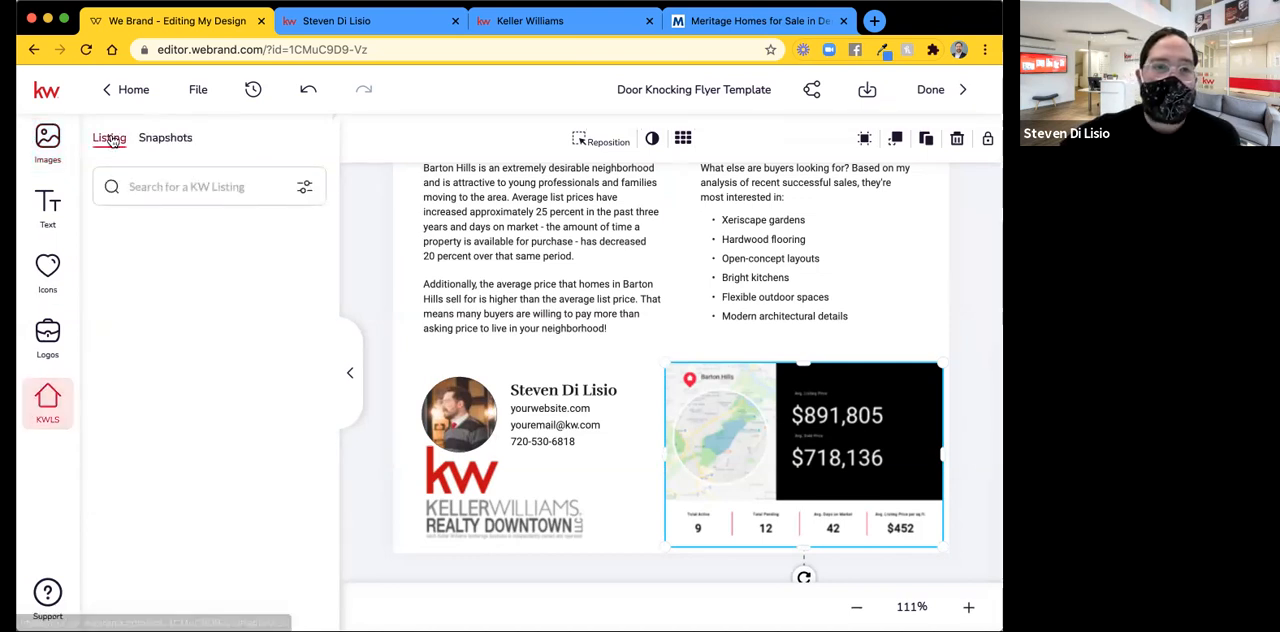
pyautogui.click(163, 144)
pyautogui.click(155, 186)
pyautogui.write('Thornton , CO')
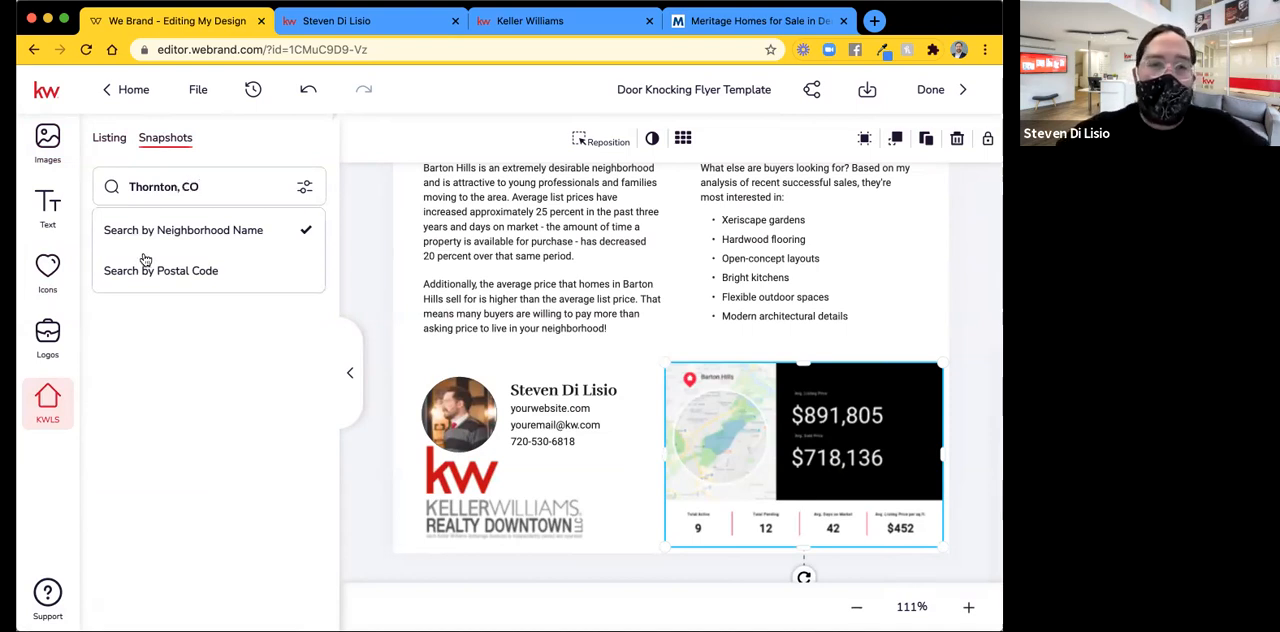
pyautogui.press('Return')
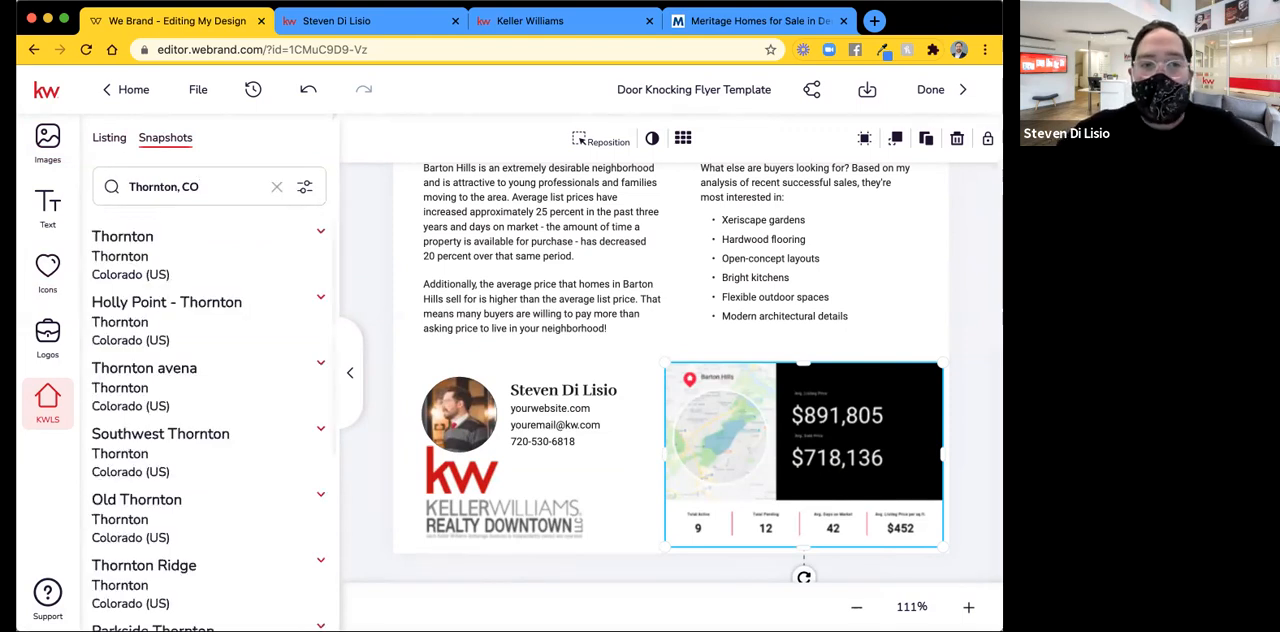
# Expand the first Thornton result and examine its available snapshot layouts.
pyautogui.click(318, 234)
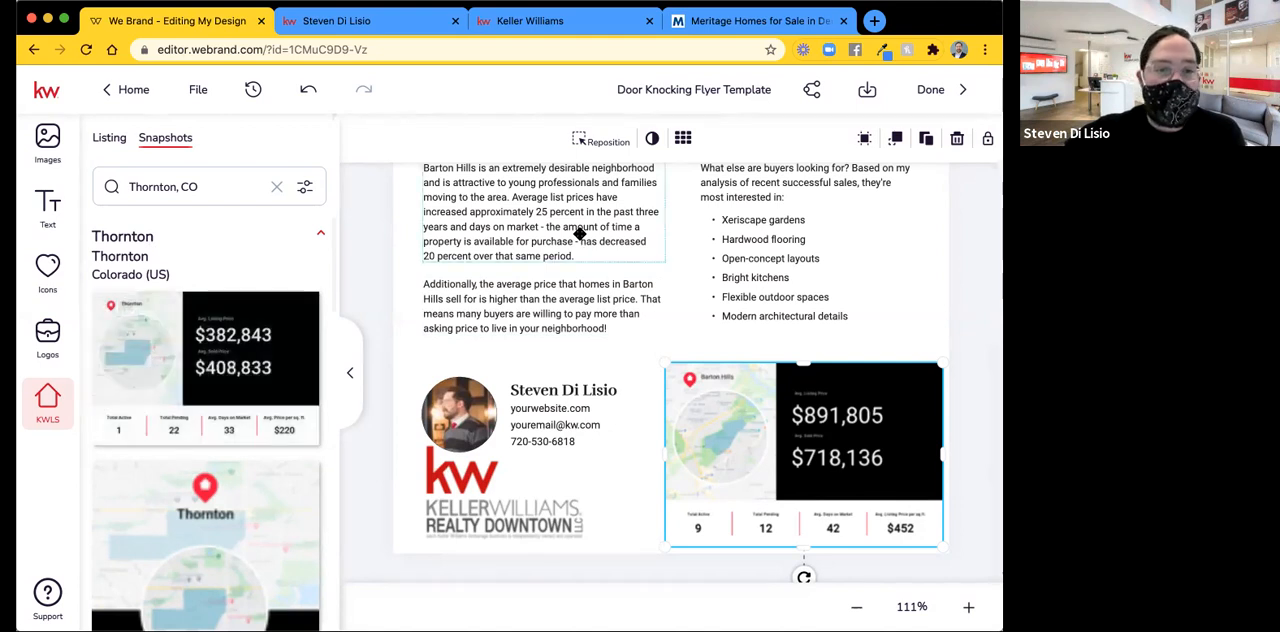
pyautogui.moveTo(140, 330)
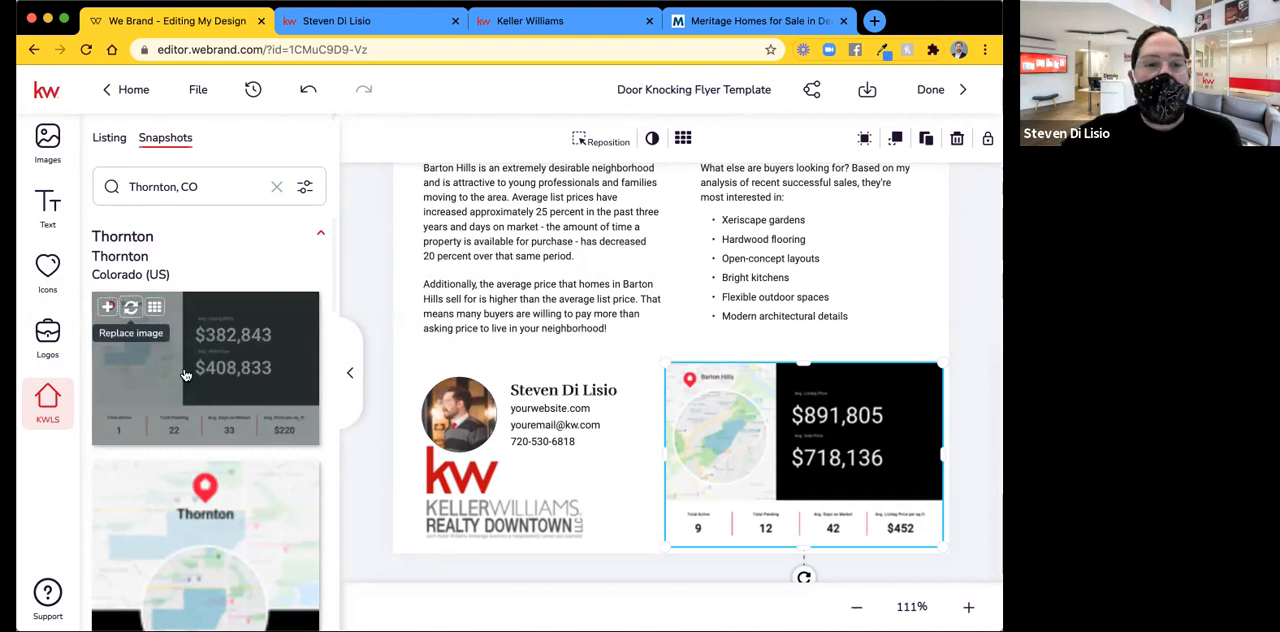
pyautogui.scroll(-3, 185, 365)
pyautogui.scroll(-10, 185, 375)
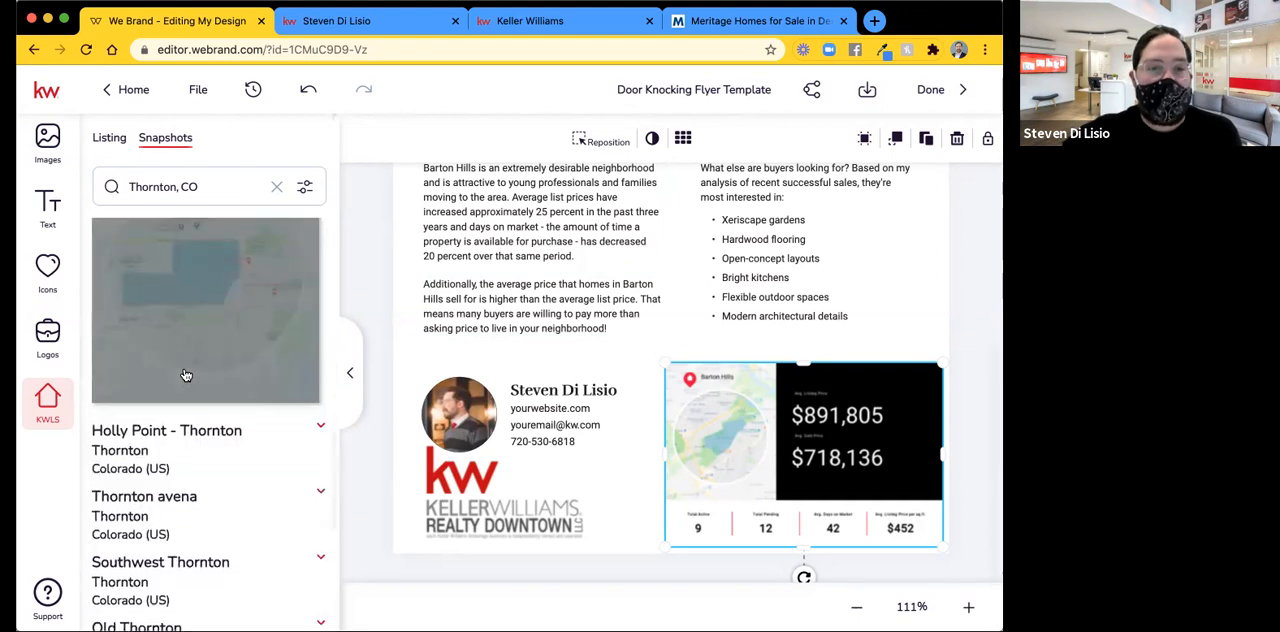
pyautogui.scroll(2, 185, 375)
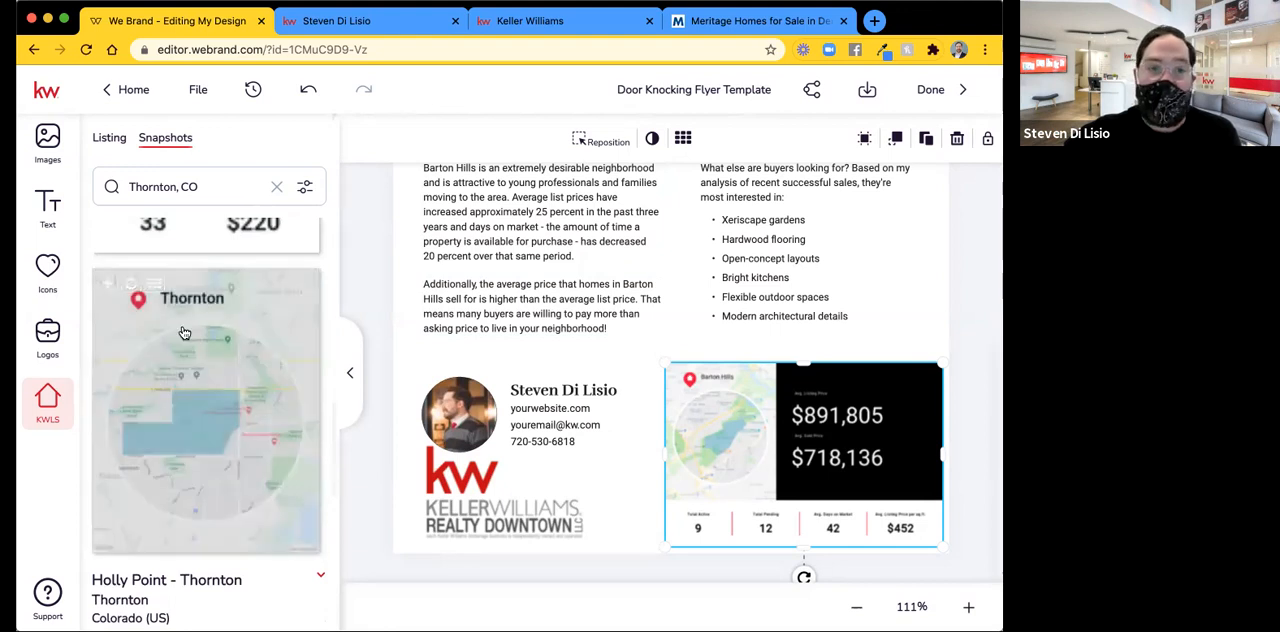
pyautogui.scroll(2, 180, 343)
pyautogui.scroll(3, 179, 348)
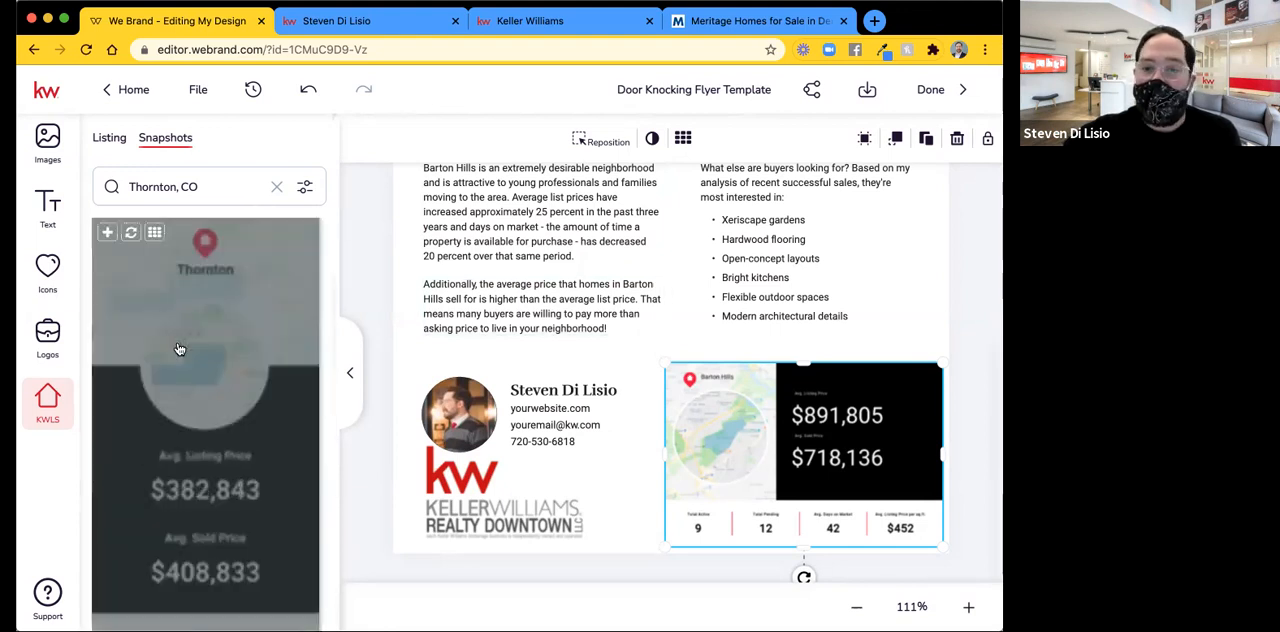
pyautogui.scroll(-1, 179, 348)
pyautogui.scroll(2, 179, 348)
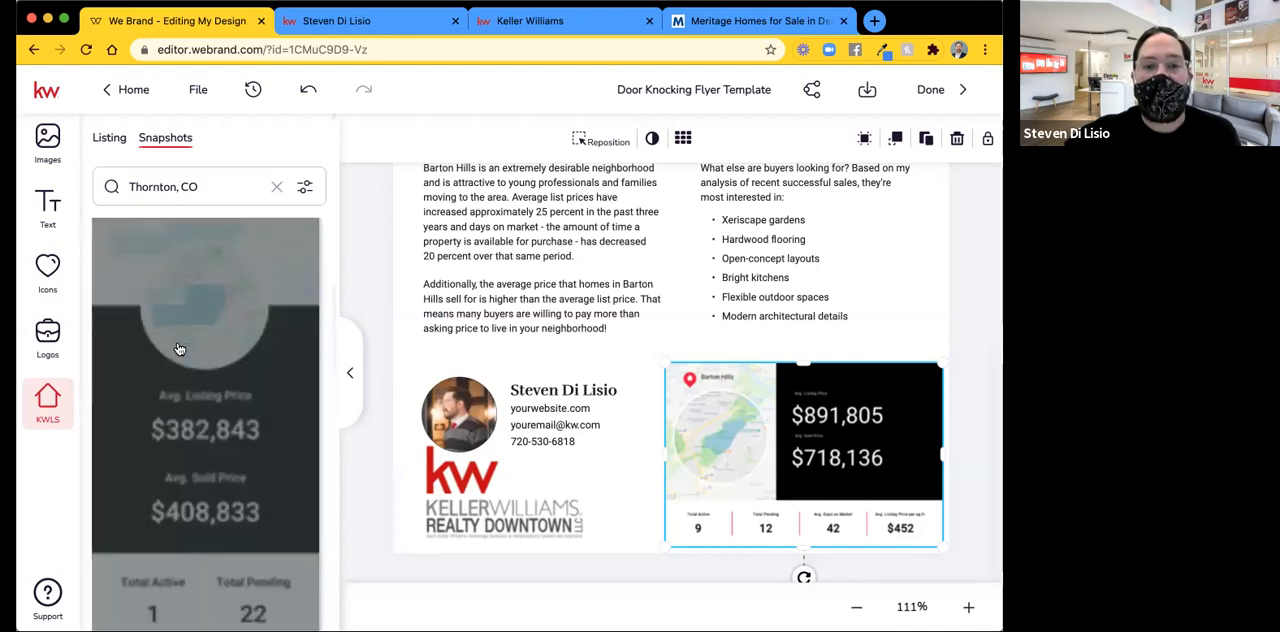
pyautogui.scroll(-1, 179, 348)
pyautogui.scroll(2, 179, 348)
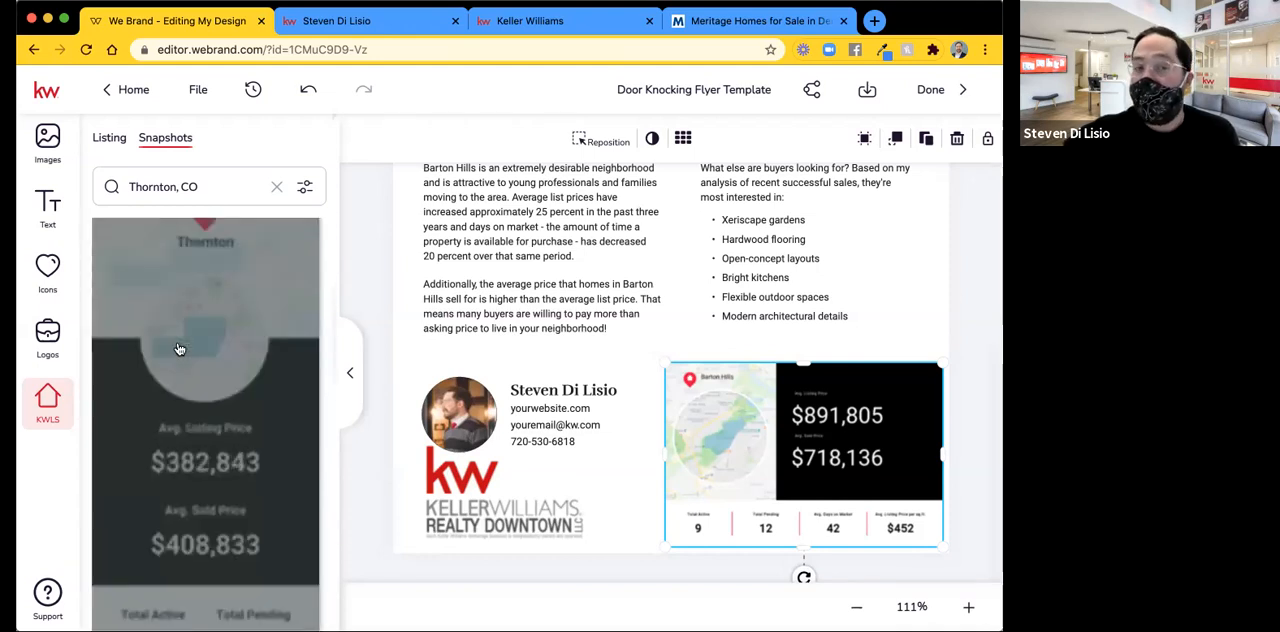
pyautogui.scroll(-1, 176, 346)
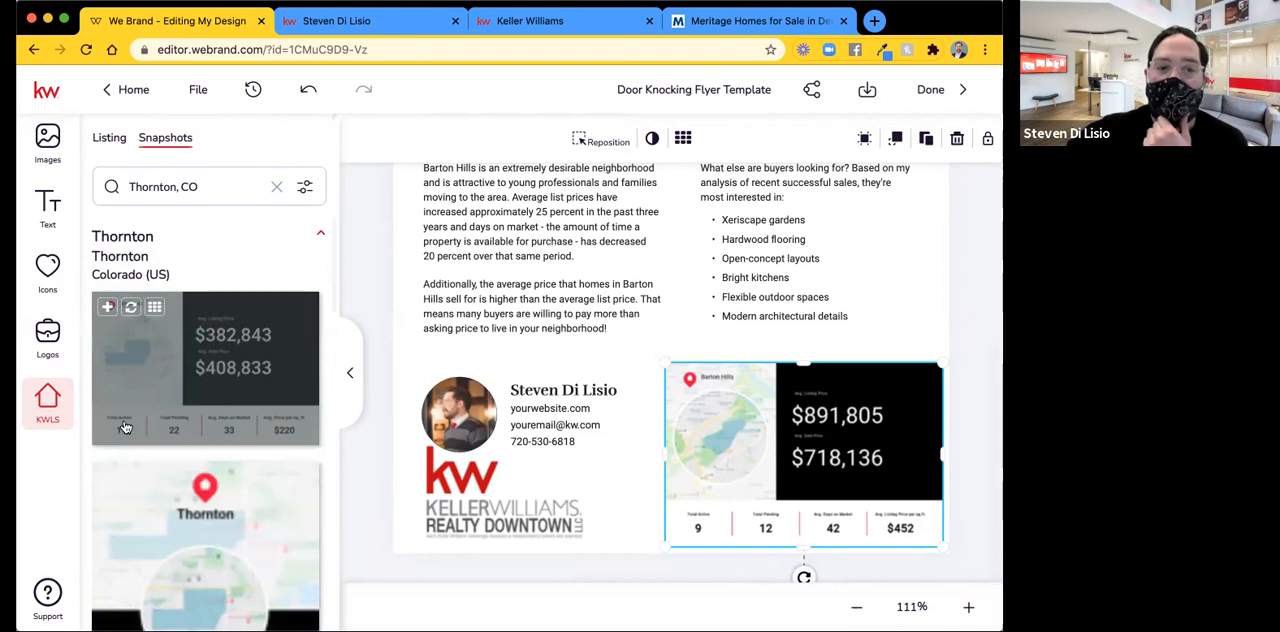
# Replace the Barton Hills snapshot with the horizontal Thornton market snapshot and enlarge it slightly.
pyautogui.click(129, 312)
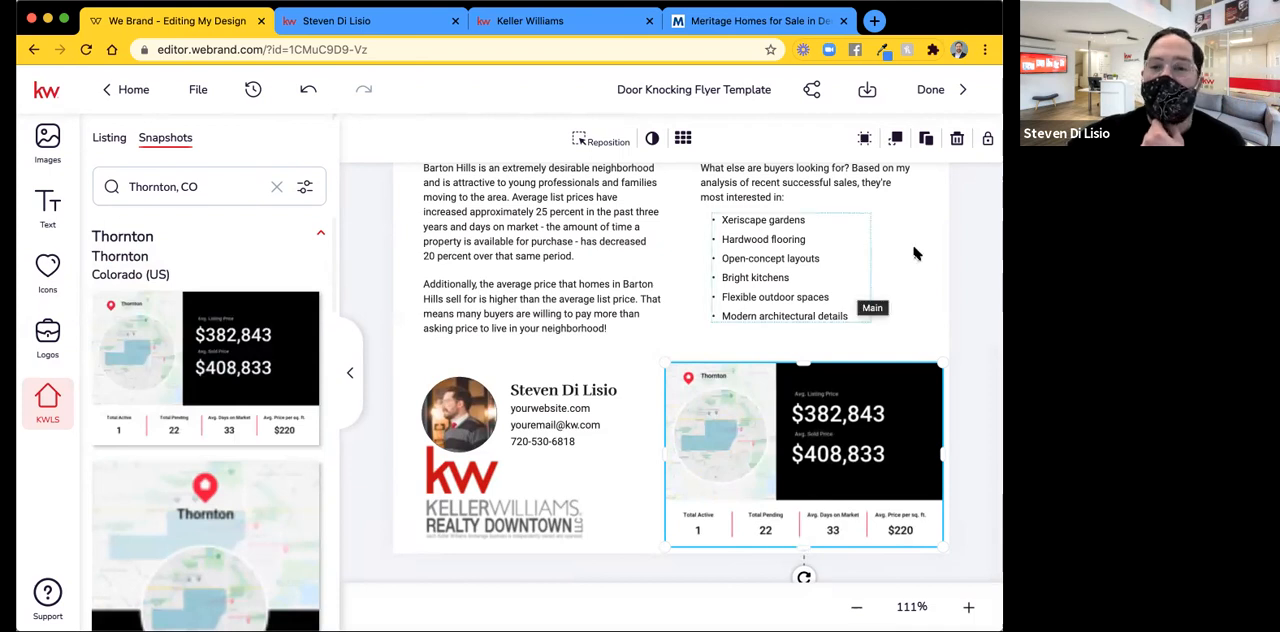
pyautogui.moveTo(942, 549)
pyautogui.mouseDown()
pyautogui.moveTo(955, 555)
pyautogui.moveTo(943, 545)
pyautogui.mouseUp()
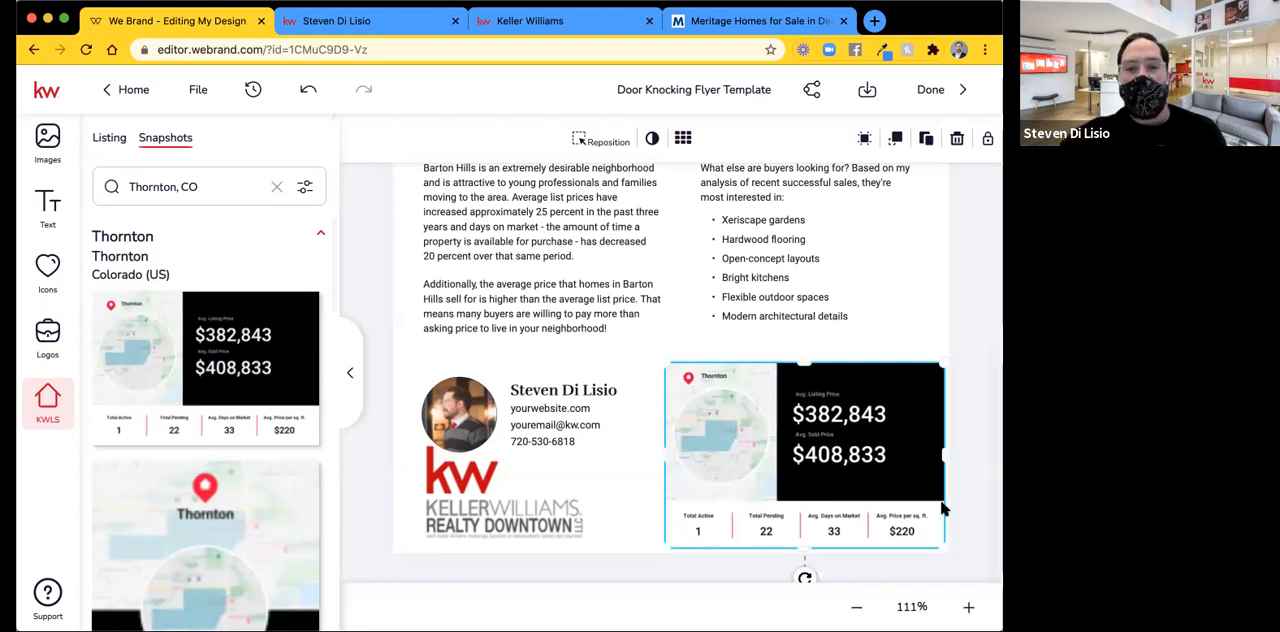
# Switch the neighborhood snapshot search to postal code and search for "80215".
pyautogui.click(962, 356)
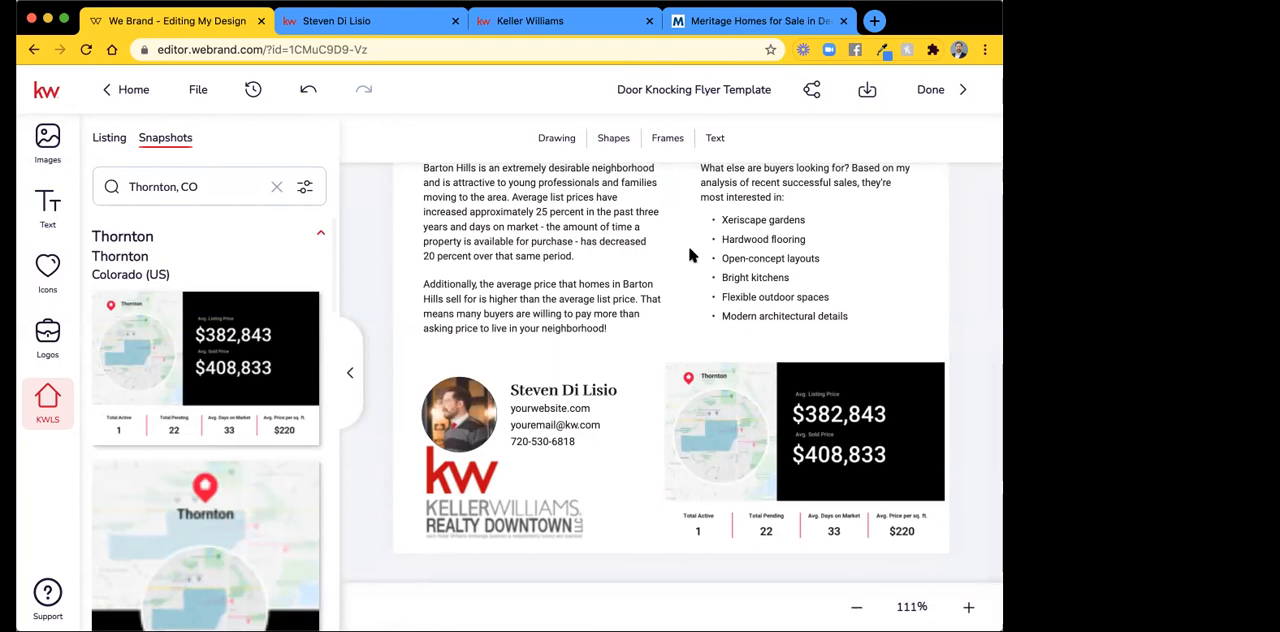
pyautogui.click(275, 189)
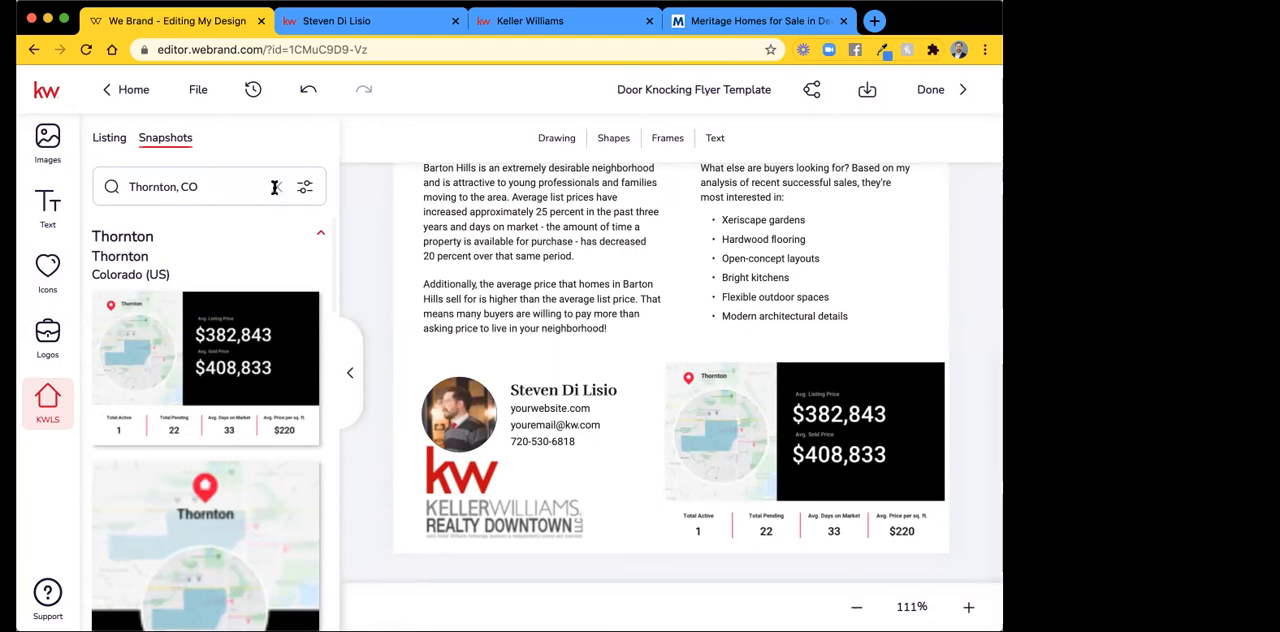
pyautogui.click(160, 184)
pyautogui.click(162, 279)
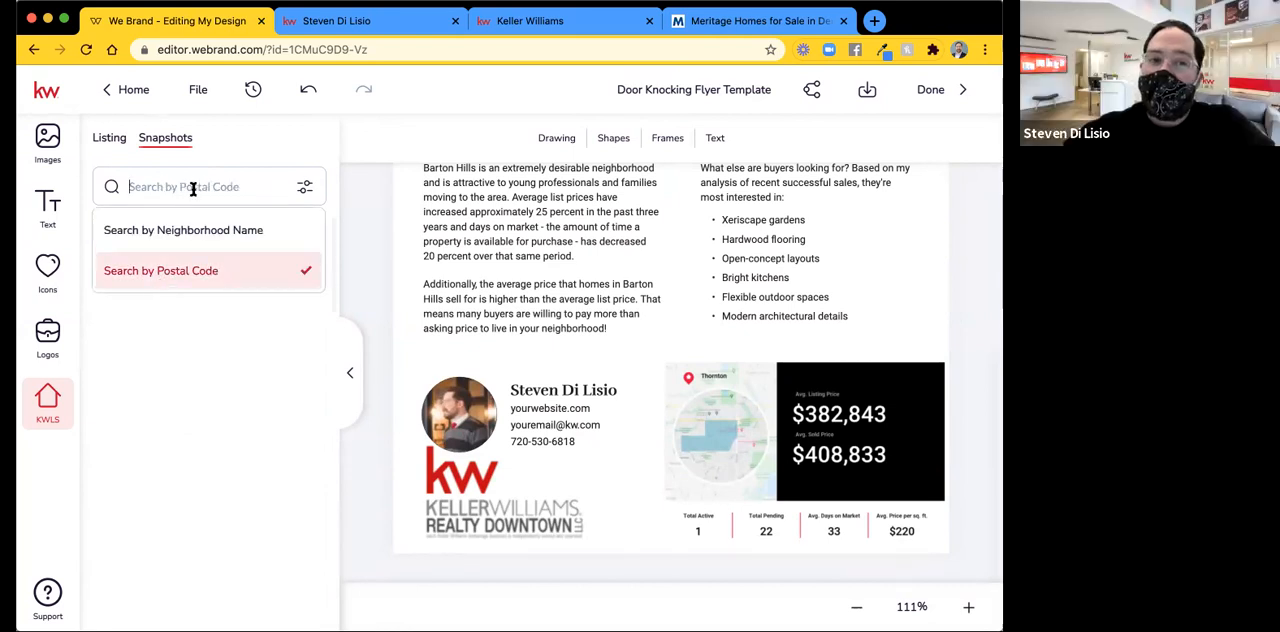
pyautogui.write('80')
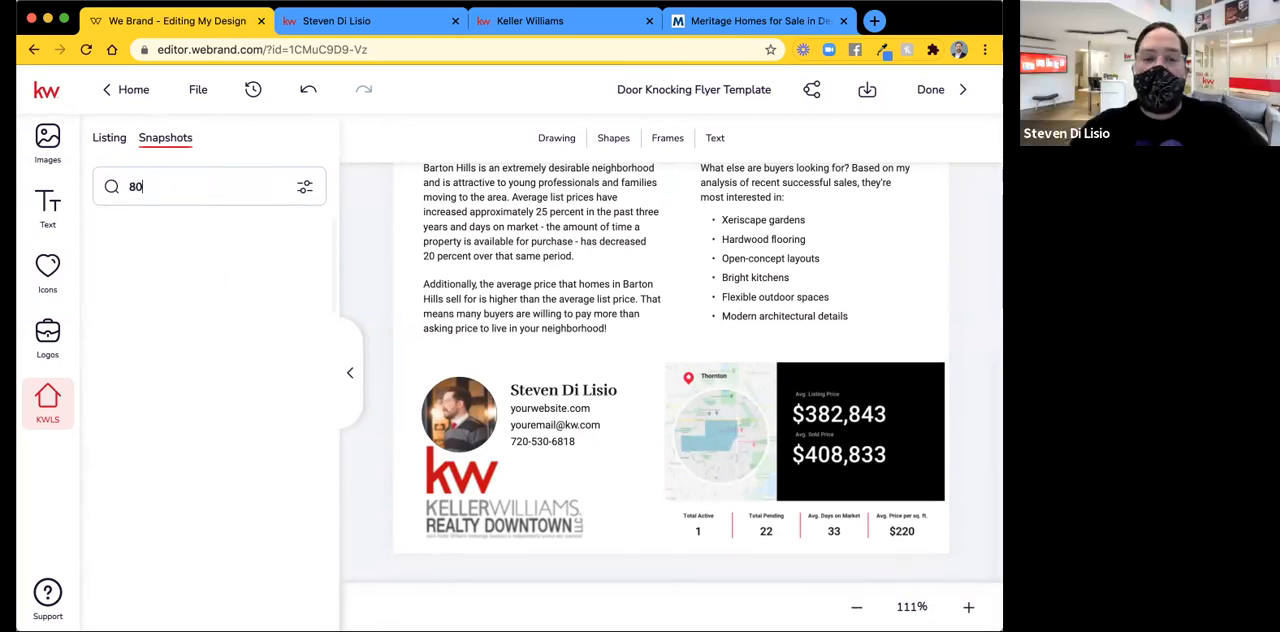
pyautogui.write('215')
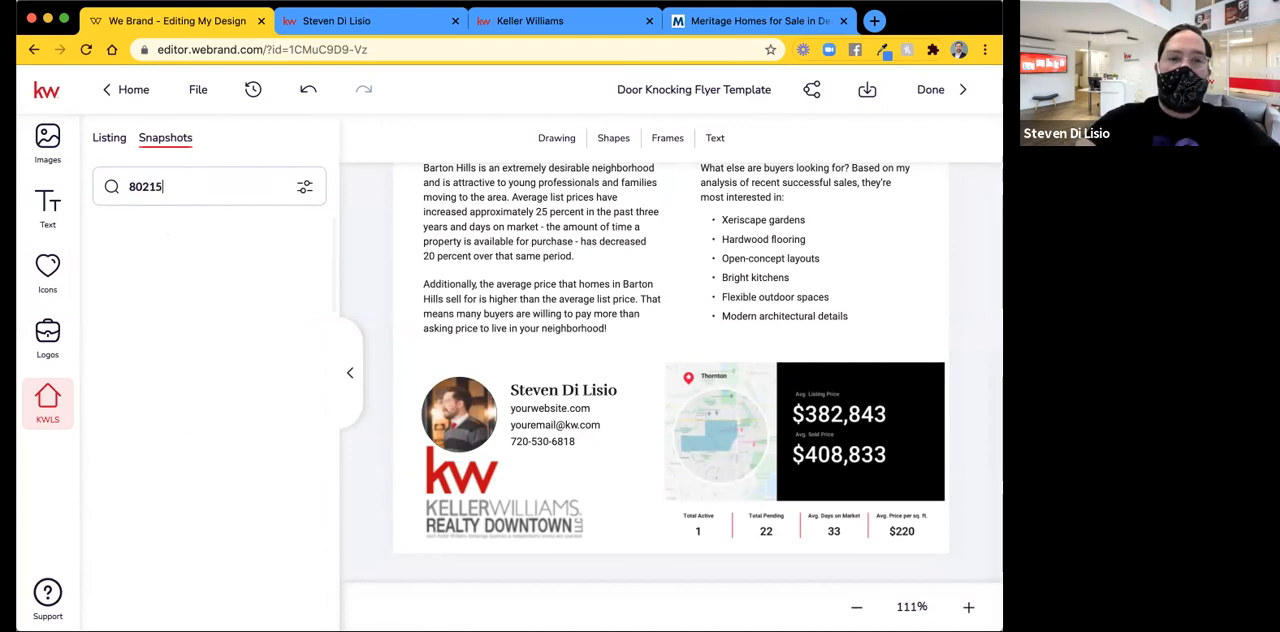
pyautogui.click(305, 187)
pyautogui.click(265, 194)
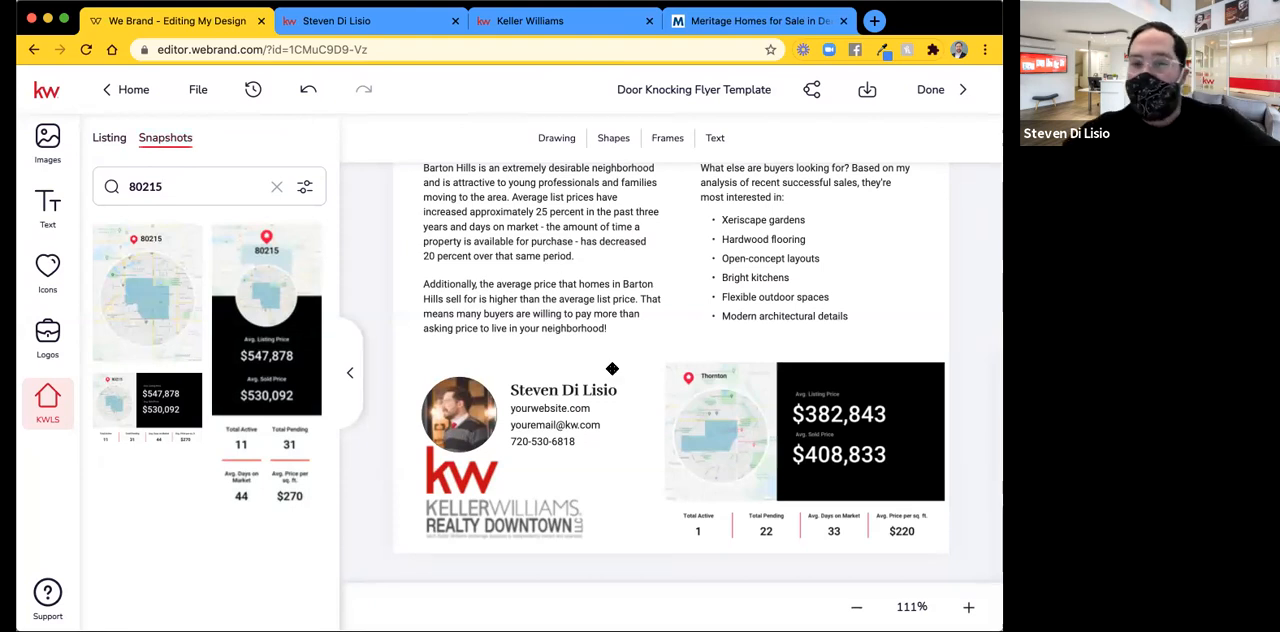
# Reposition the header photo of the children and dog within its frame and save the adjustment.
pyautogui.scroll(5, 633, 347)
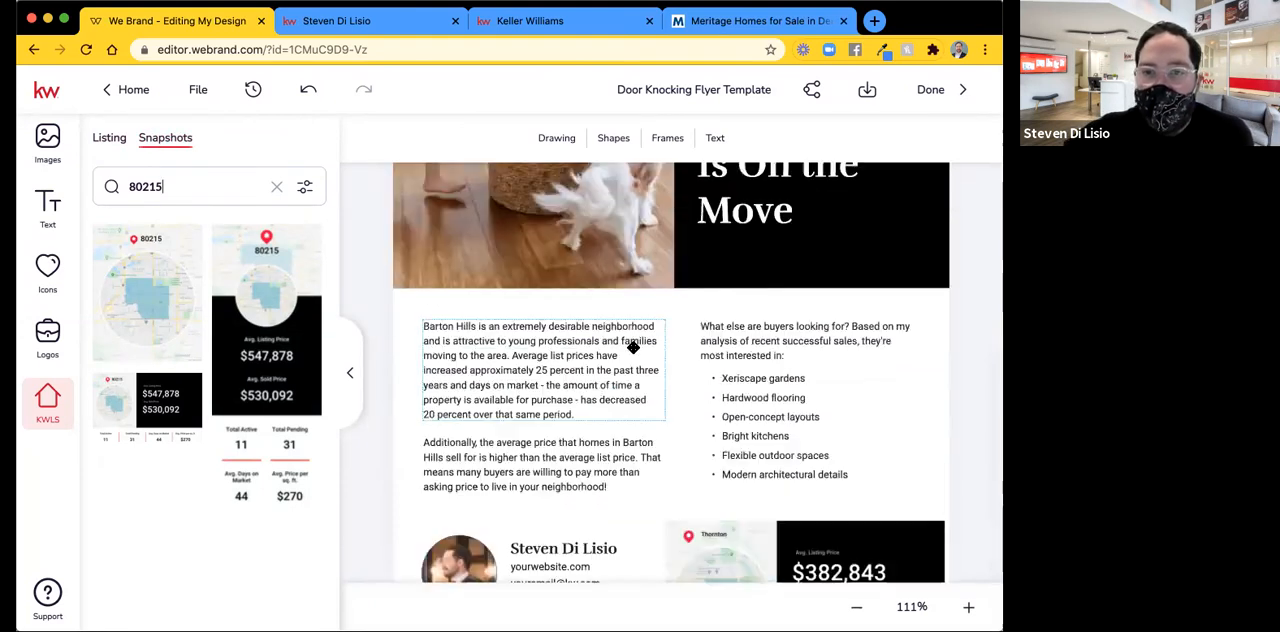
pyautogui.scroll(2, 633, 347)
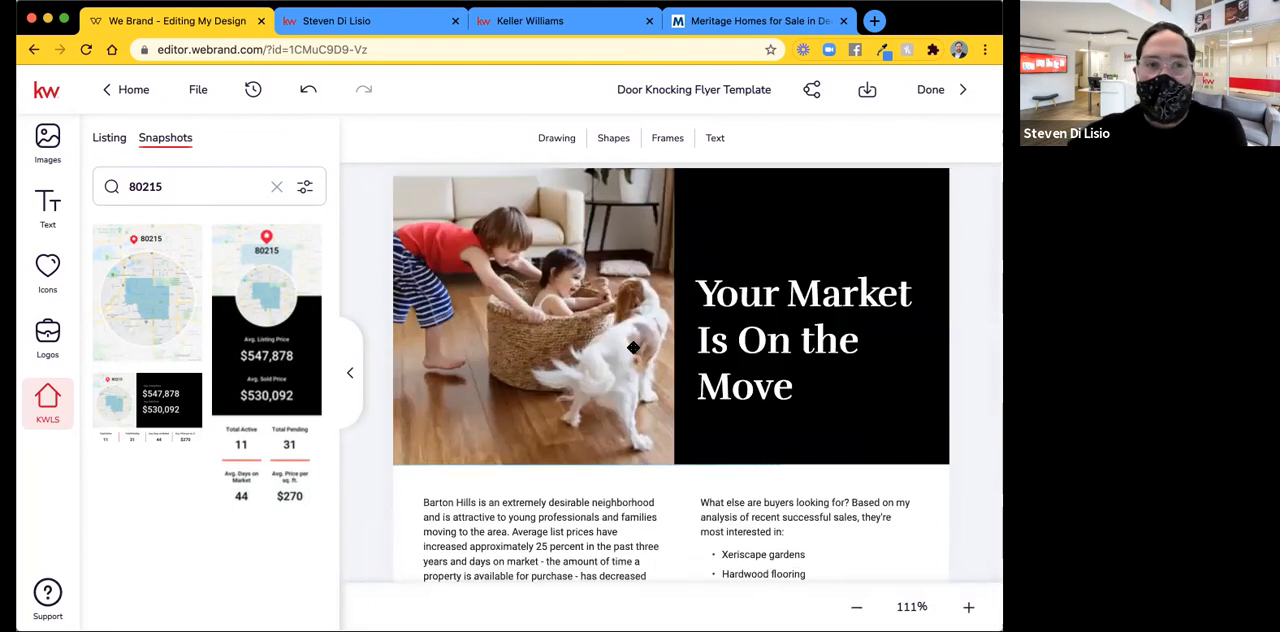
pyautogui.click(527, 318)
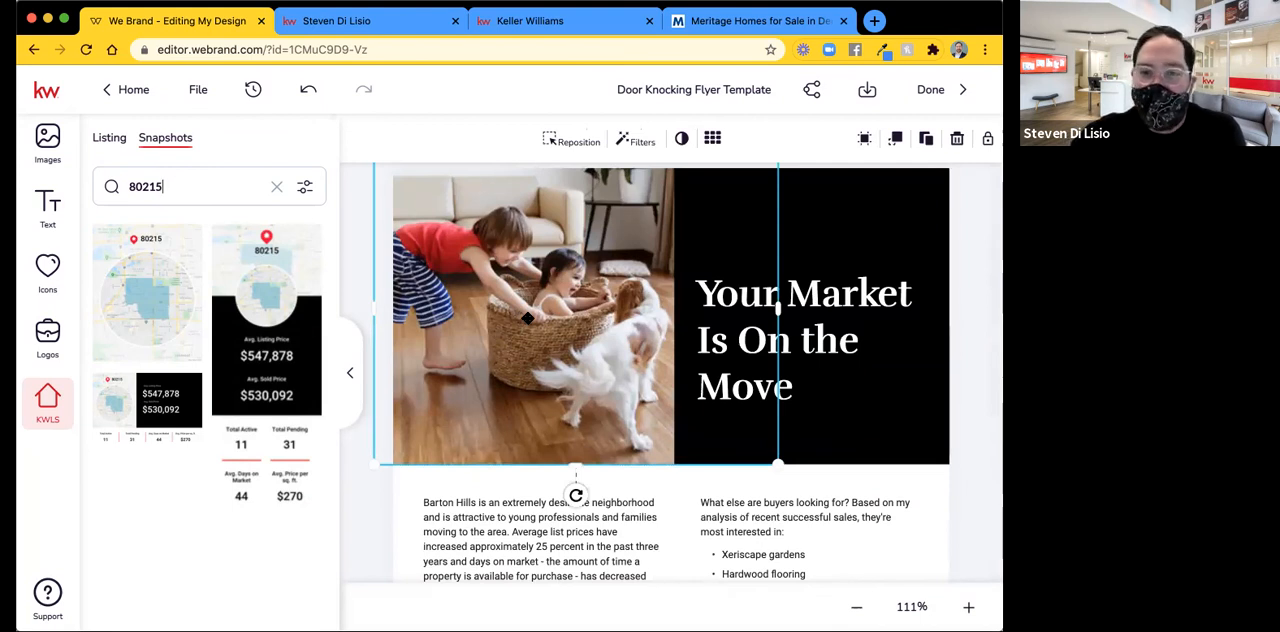
pyautogui.click(567, 146)
pyautogui.moveTo(588, 343)
pyautogui.mouseDown()
pyautogui.moveTo(657, 348)
pyautogui.moveTo(600, 349)
pyautogui.mouseUp()
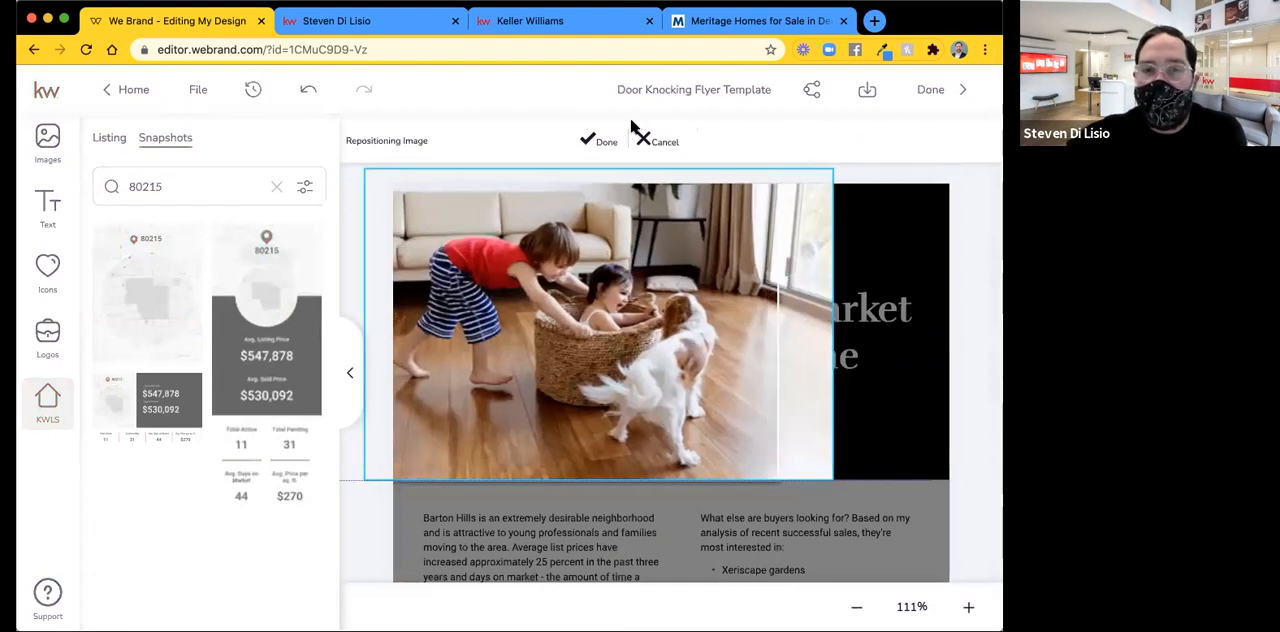
pyautogui.click(606, 143)
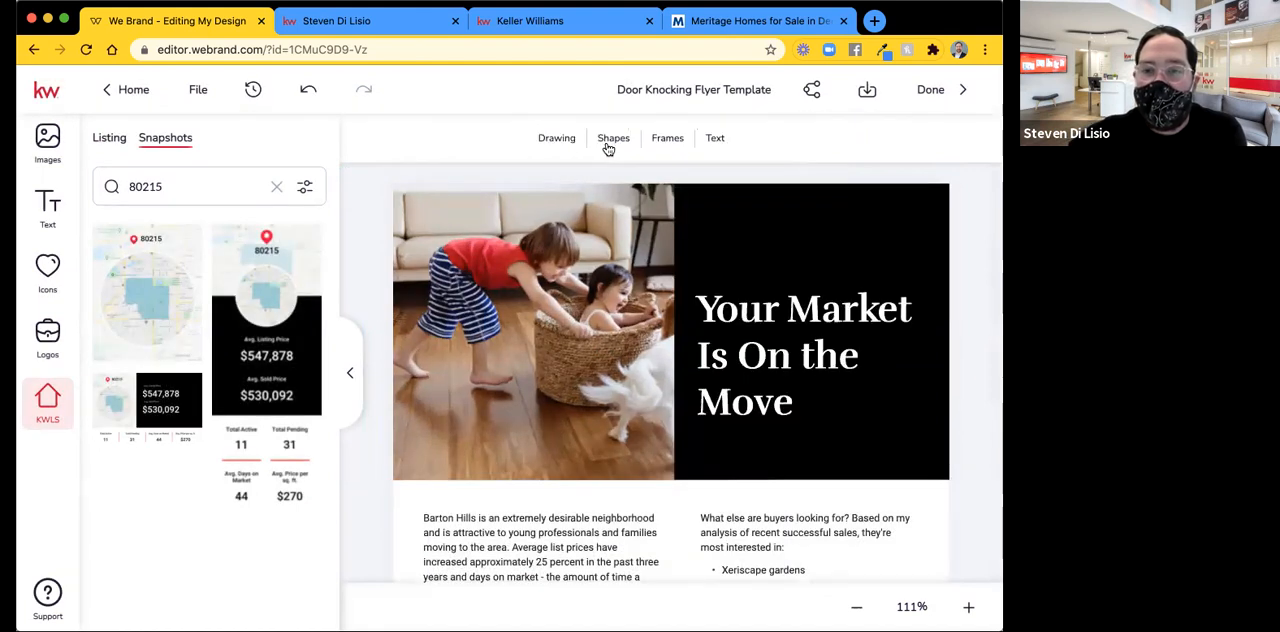
# Replace the header photo with the company Lifestyle - At Home image of a man with a clipboard meeting two people.
pyautogui.click(512, 305)
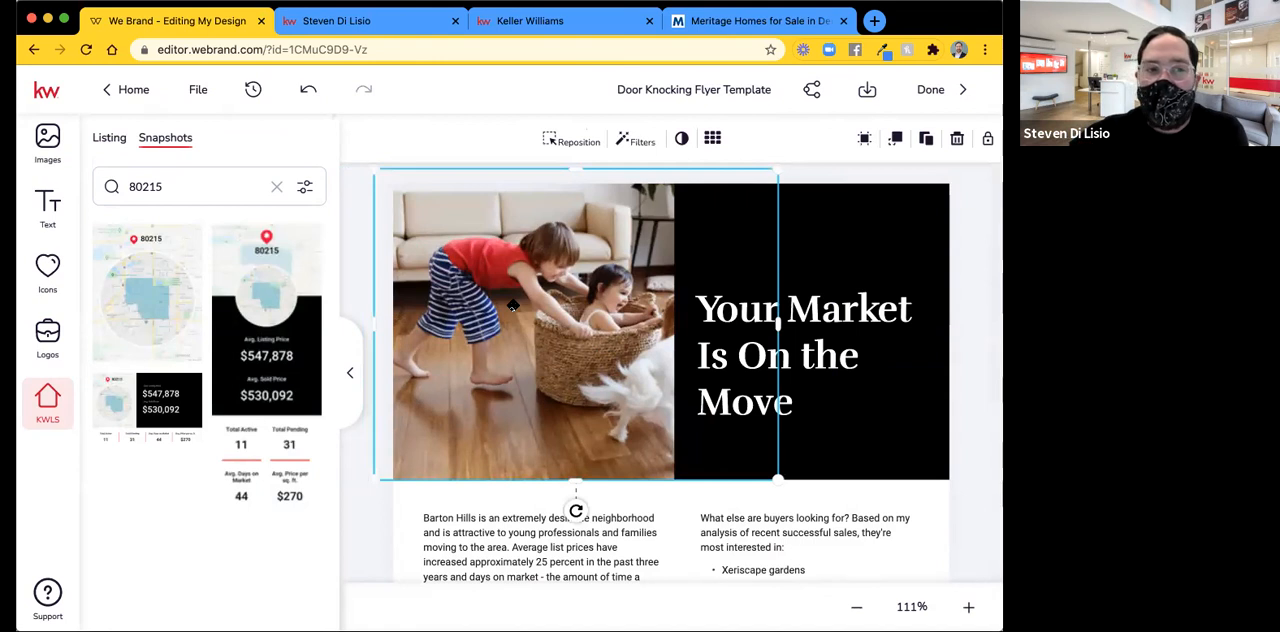
pyautogui.click(48, 142)
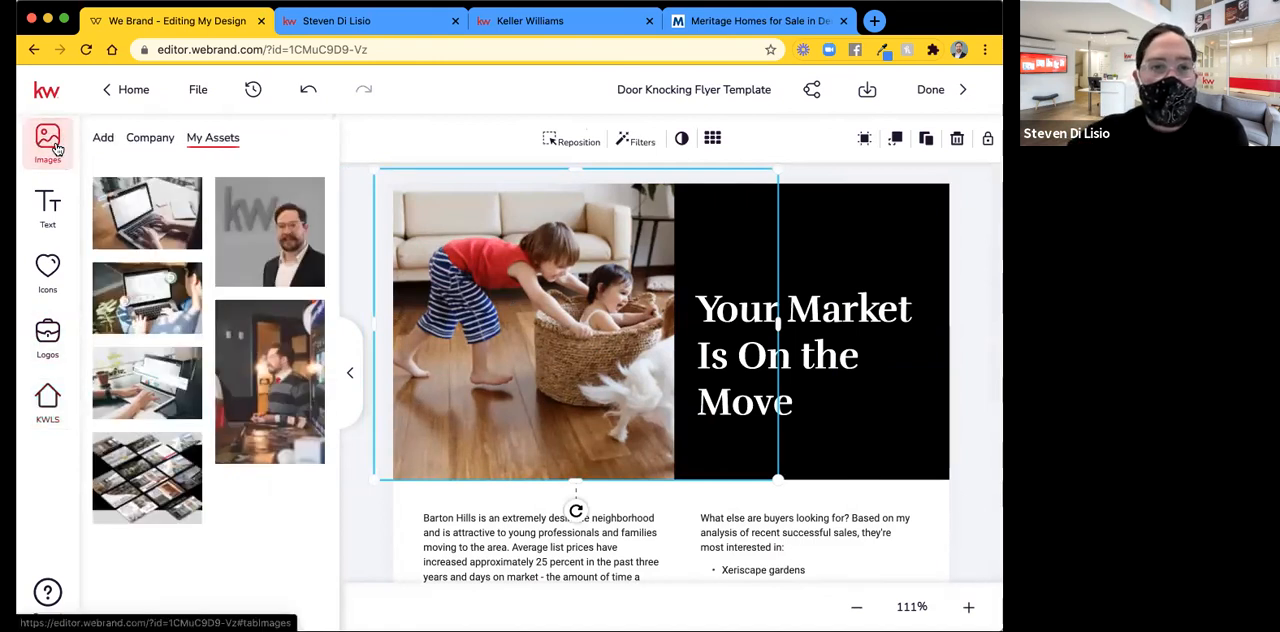
pyautogui.click(144, 142)
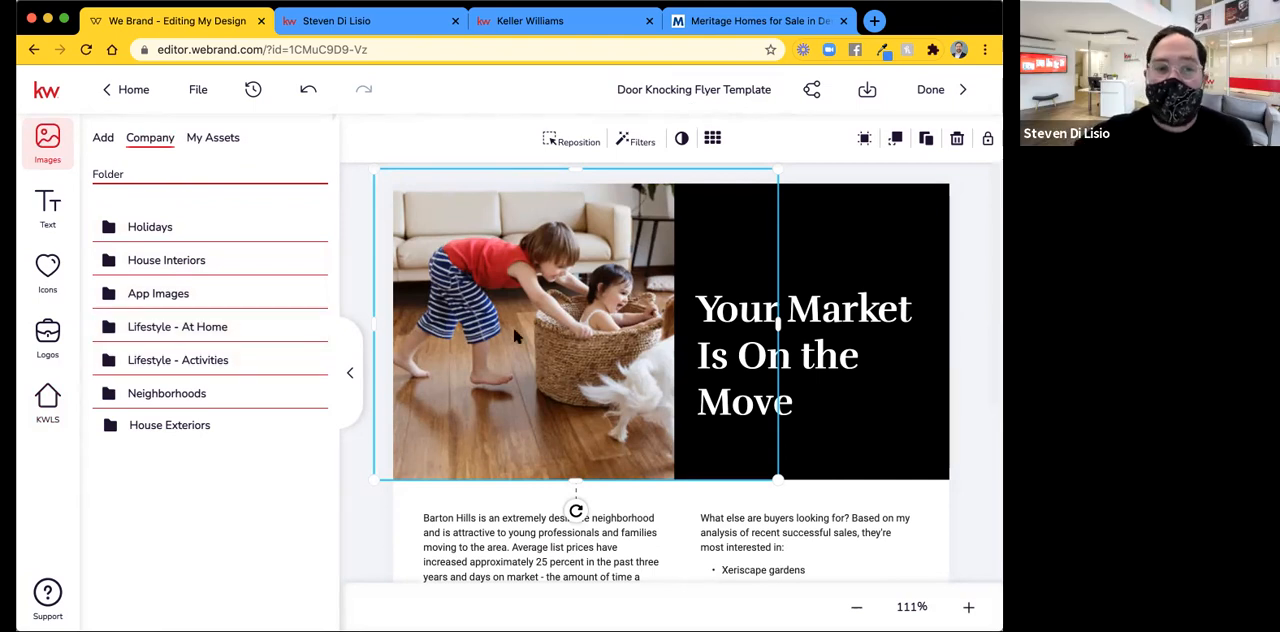
pyautogui.click(212, 333)
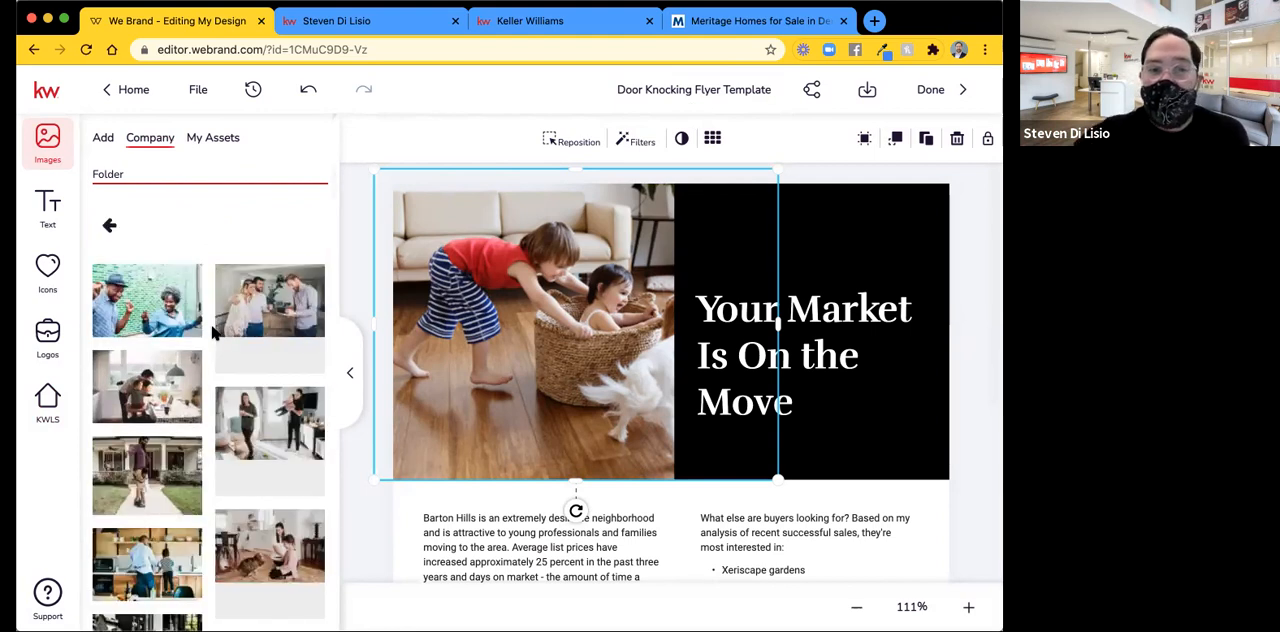
pyautogui.scroll(-2, 213, 334)
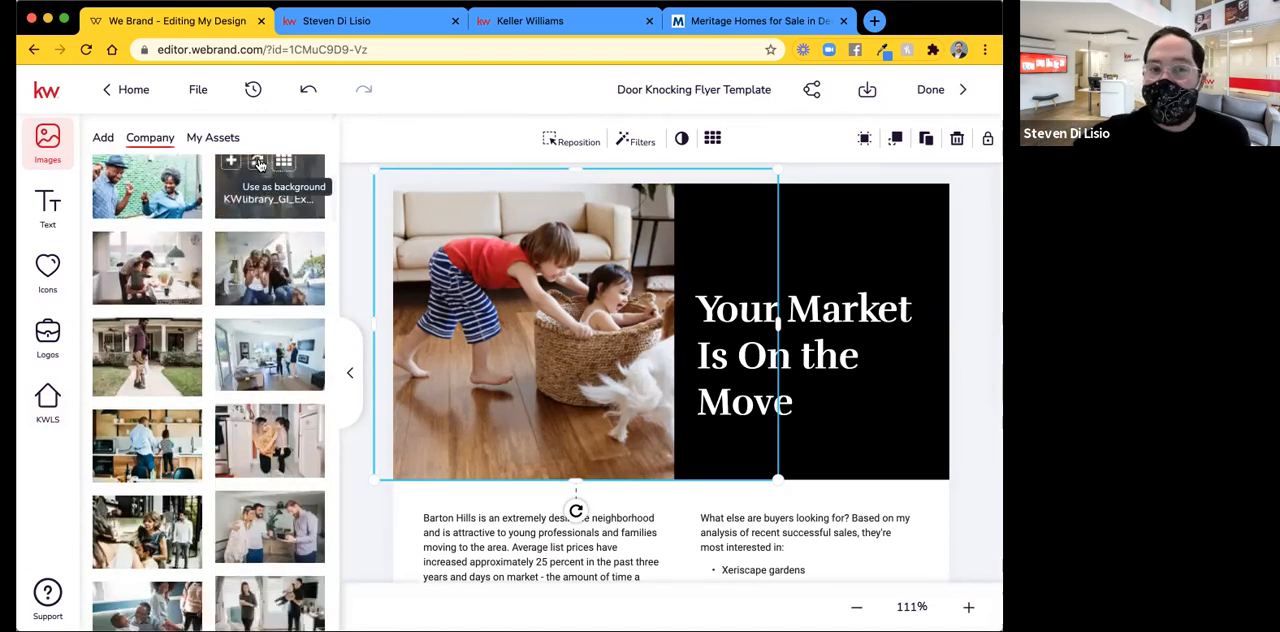
pyautogui.click(258, 163)
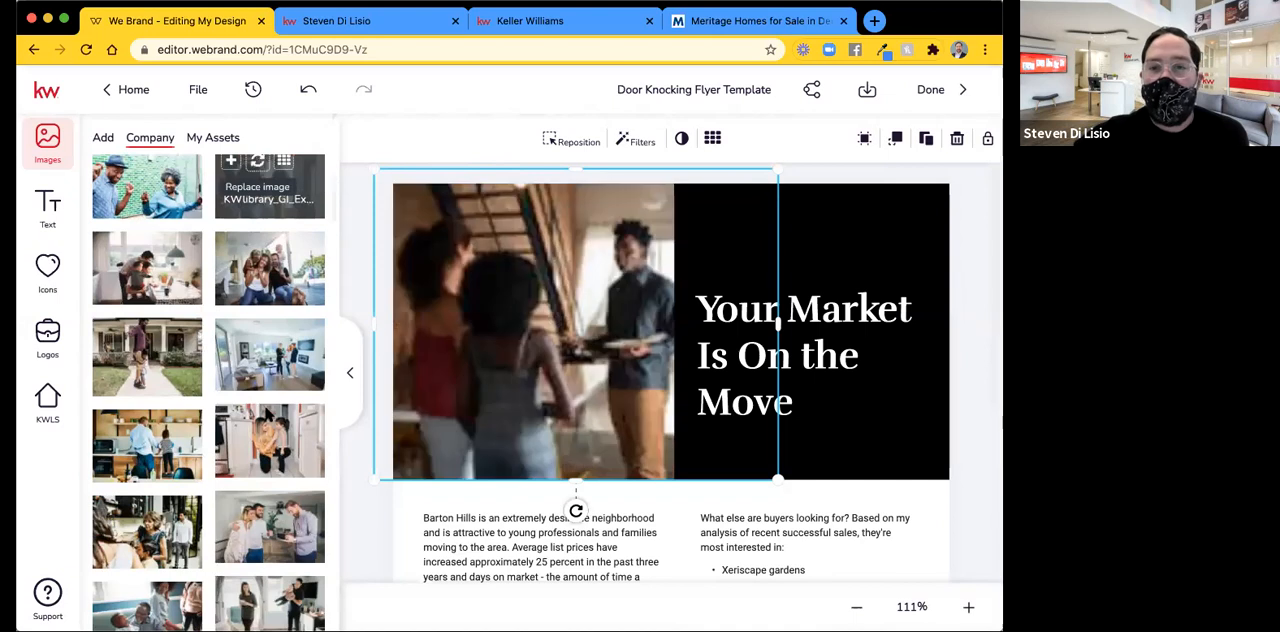
# Replace the header photo with the Lifestyle - At Home image of a woman and girl playing with a cat.
pyautogui.scroll(-3, 272, 379)
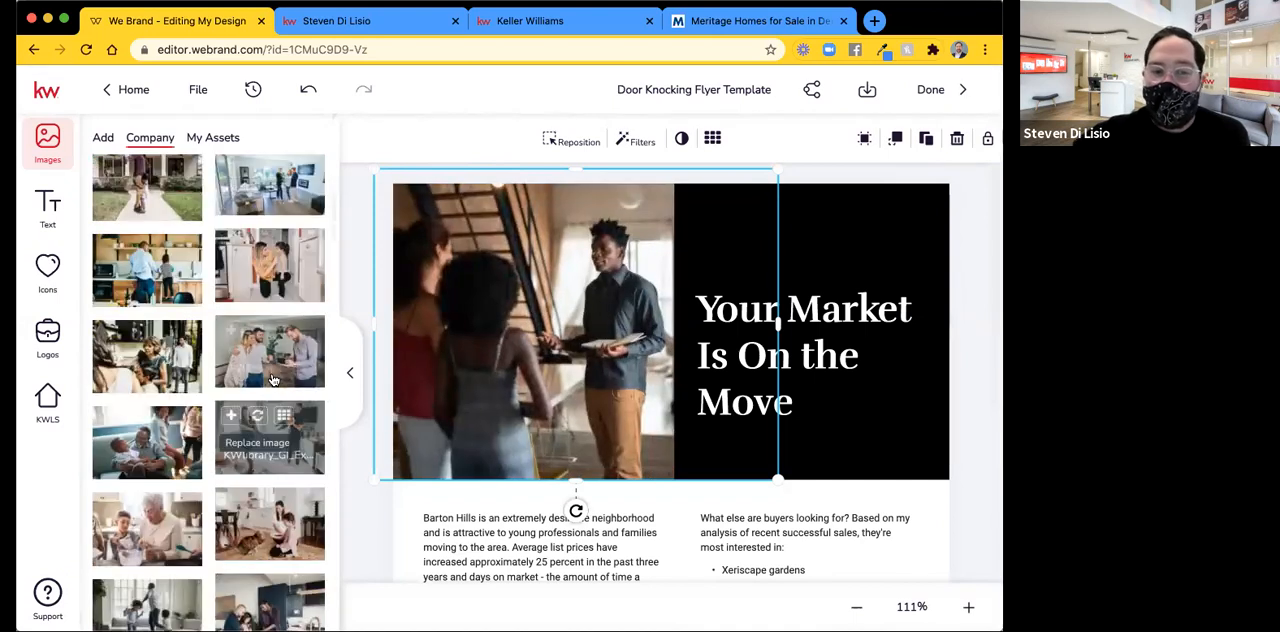
pyautogui.scroll(-3, 270, 375)
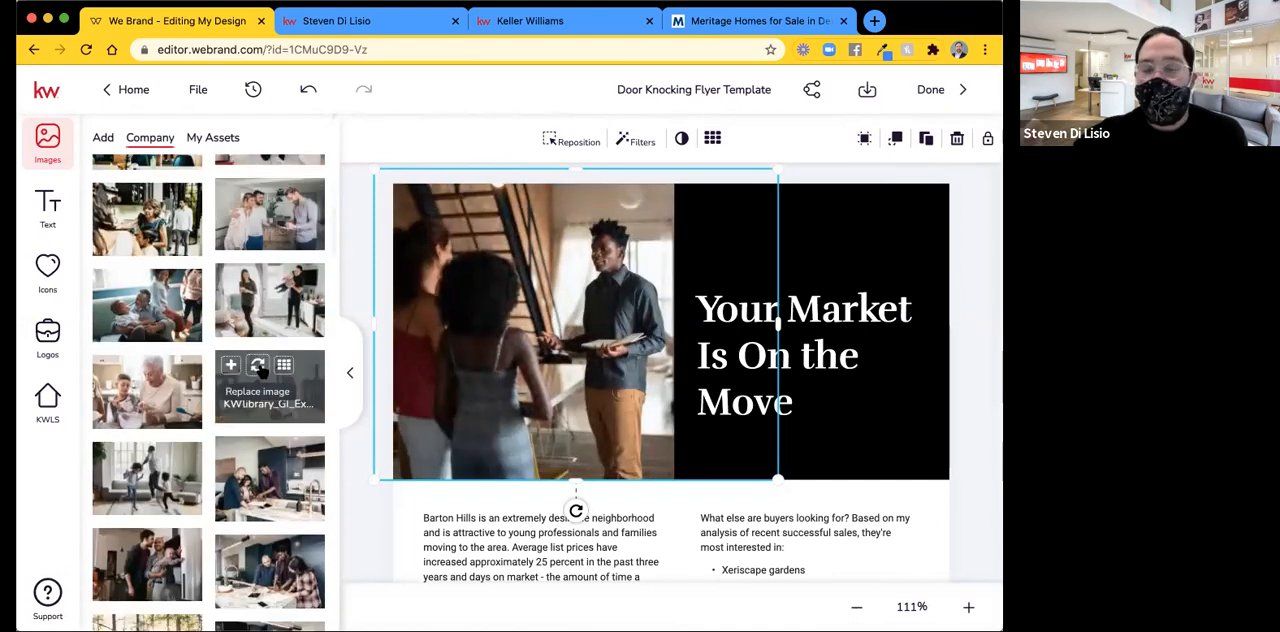
pyautogui.click(258, 368)
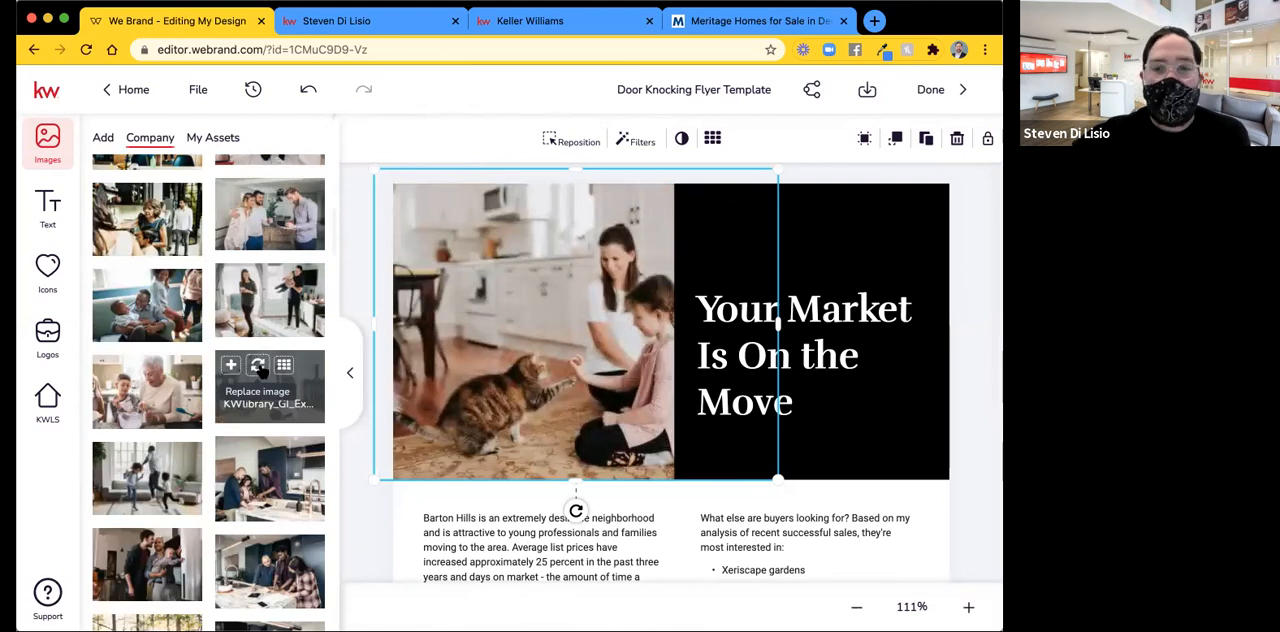
# Replace the header photo with the Lifestyle - At Home image of three people meeting around a laptop.
pyautogui.scroll(-7, 258, 368)
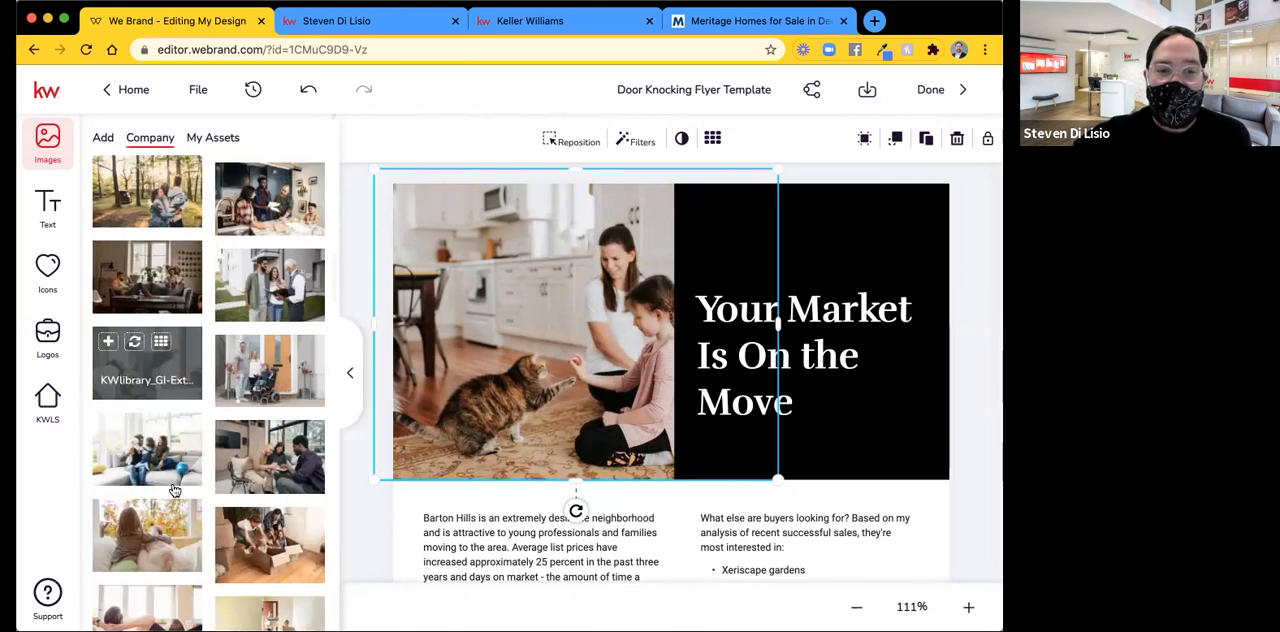
pyautogui.scroll(-5, 172, 488)
pyautogui.scroll(-3, 172, 488)
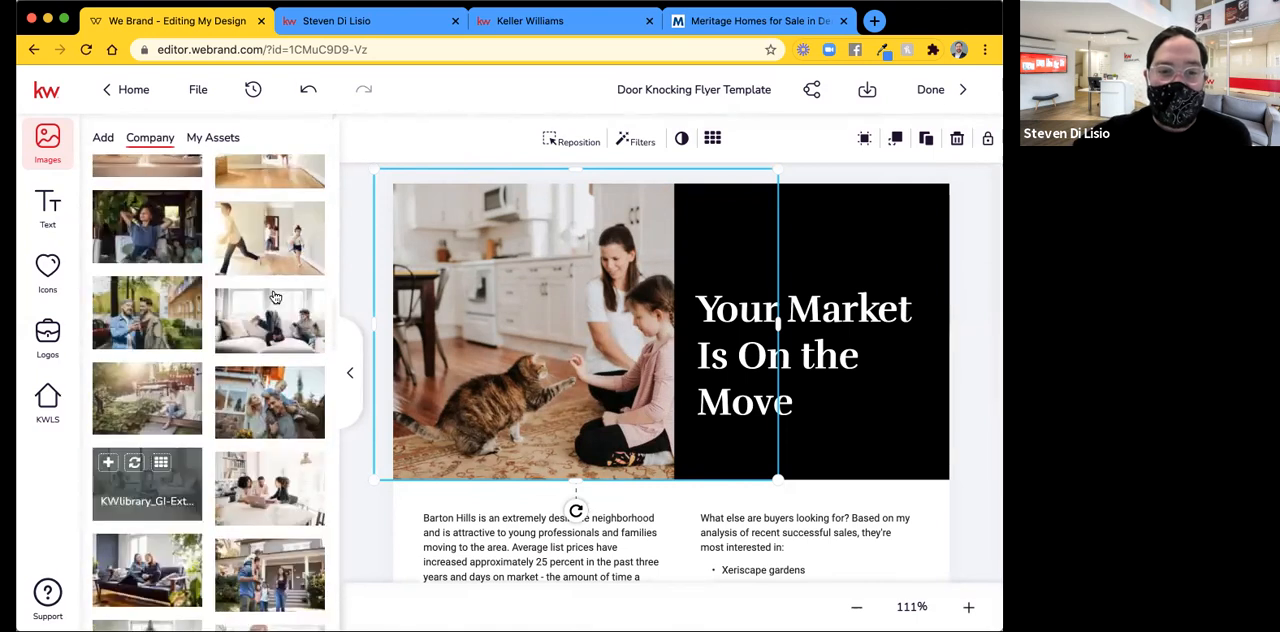
pyautogui.scroll(-1, 258, 412)
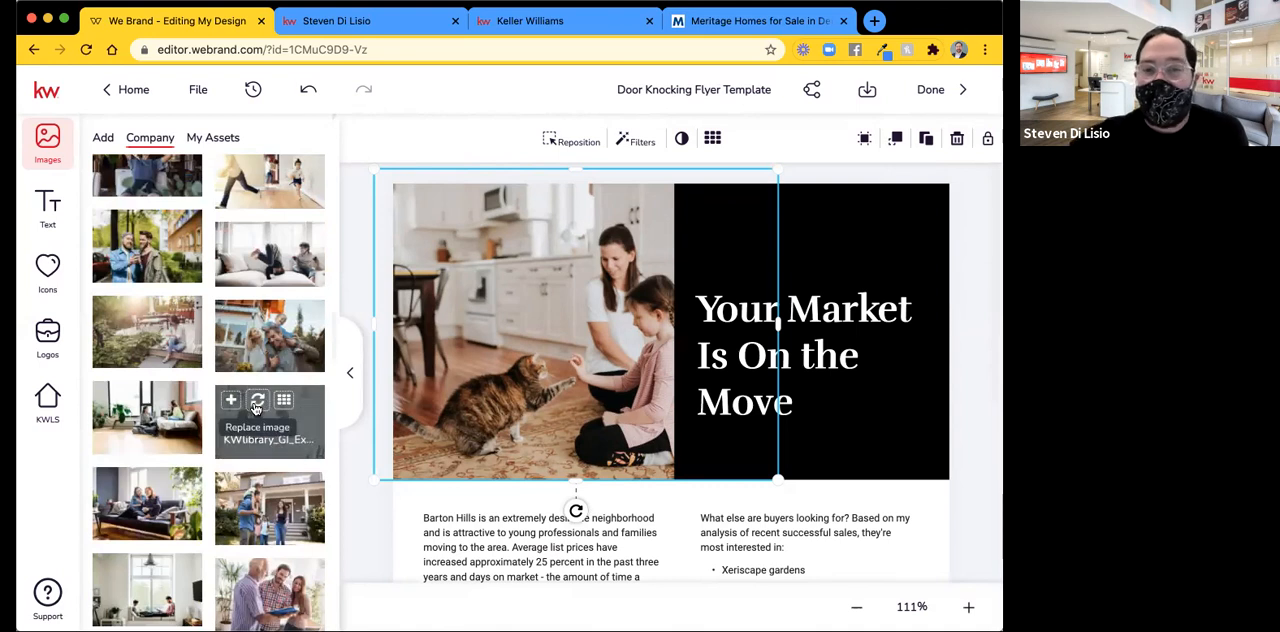
pyautogui.click(256, 401)
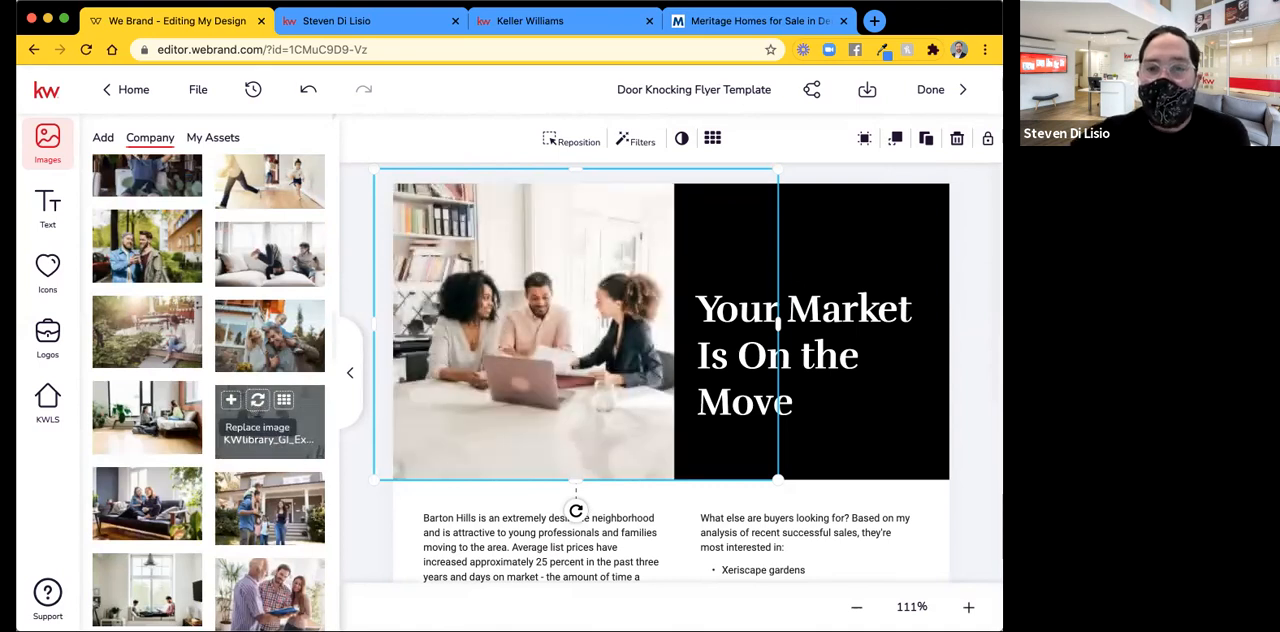
pyautogui.click(981, 344)
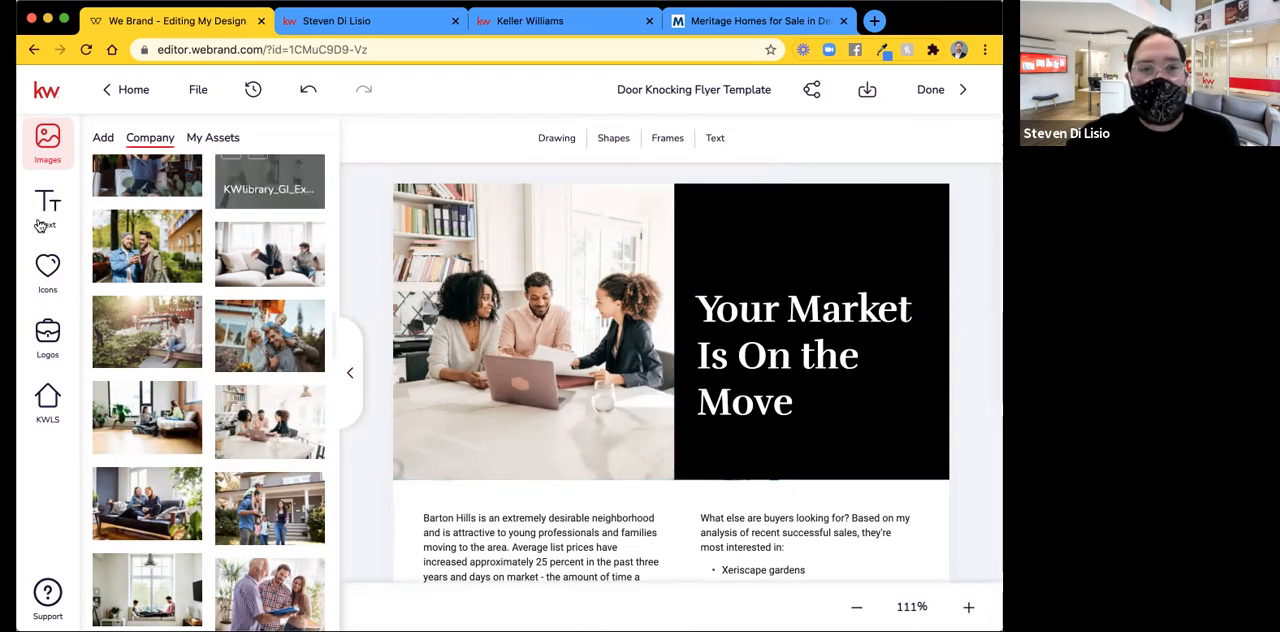
# Examine the editing, layer order and movement lock options for the "Your Market Is On the Move" headline and its black background block.
pyautogui.click(733, 318)
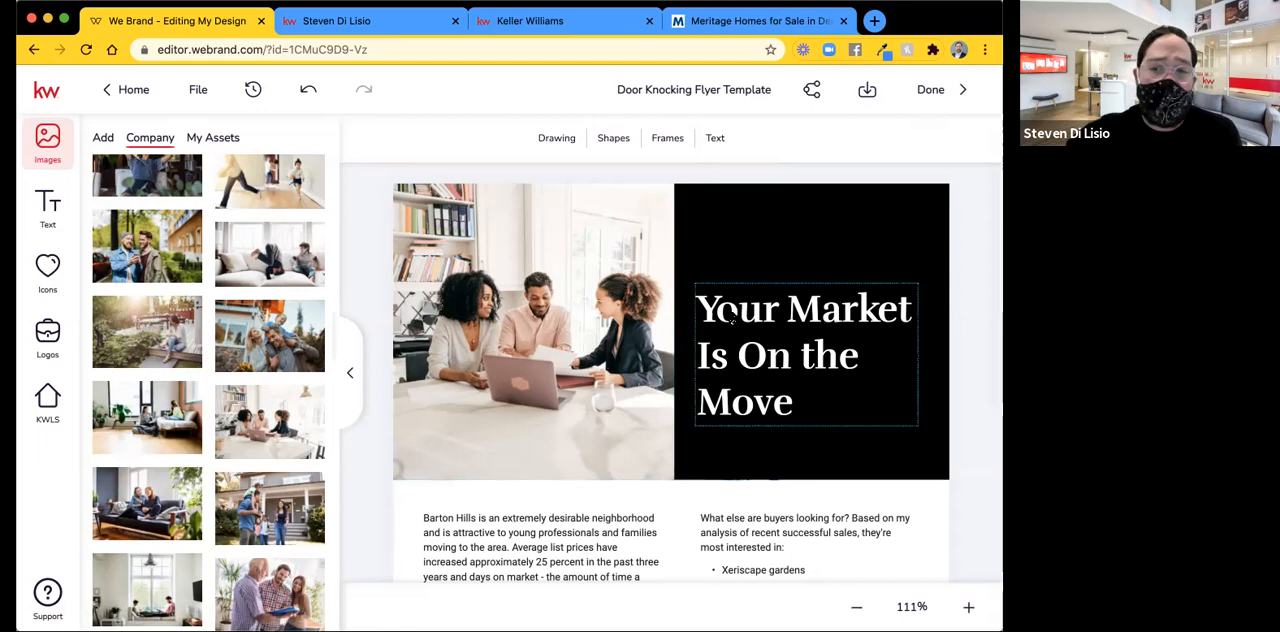
pyautogui.click(733, 319)
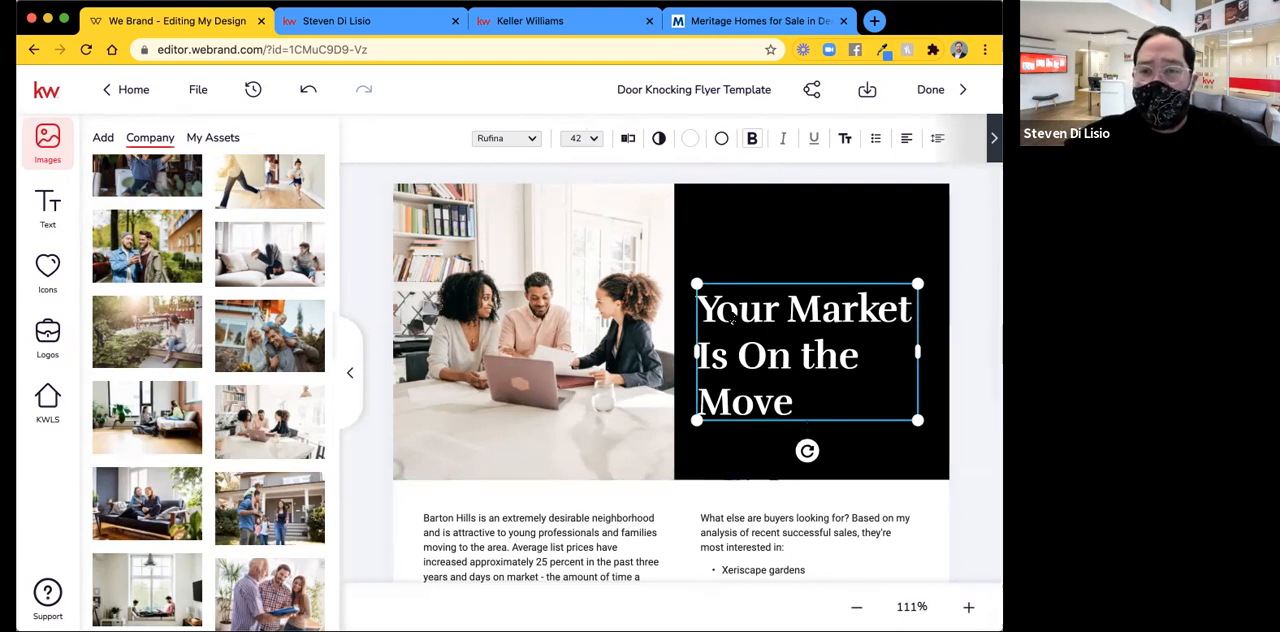
pyautogui.rightClick(733, 319)
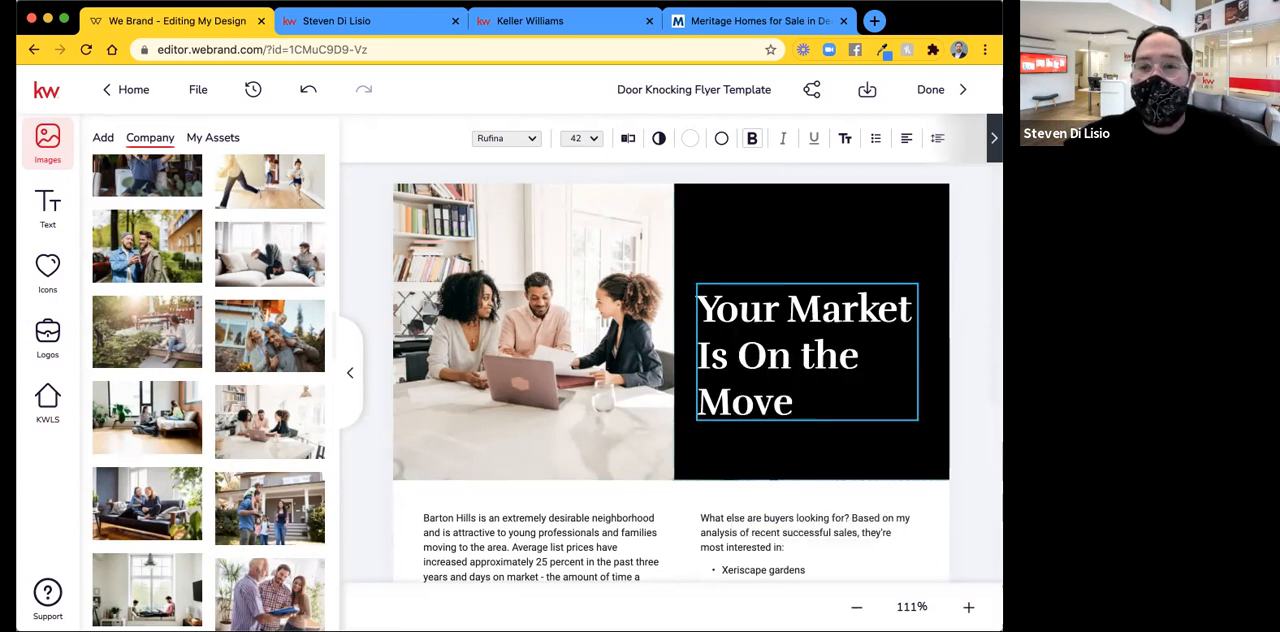
pyautogui.rightClick(704, 243)
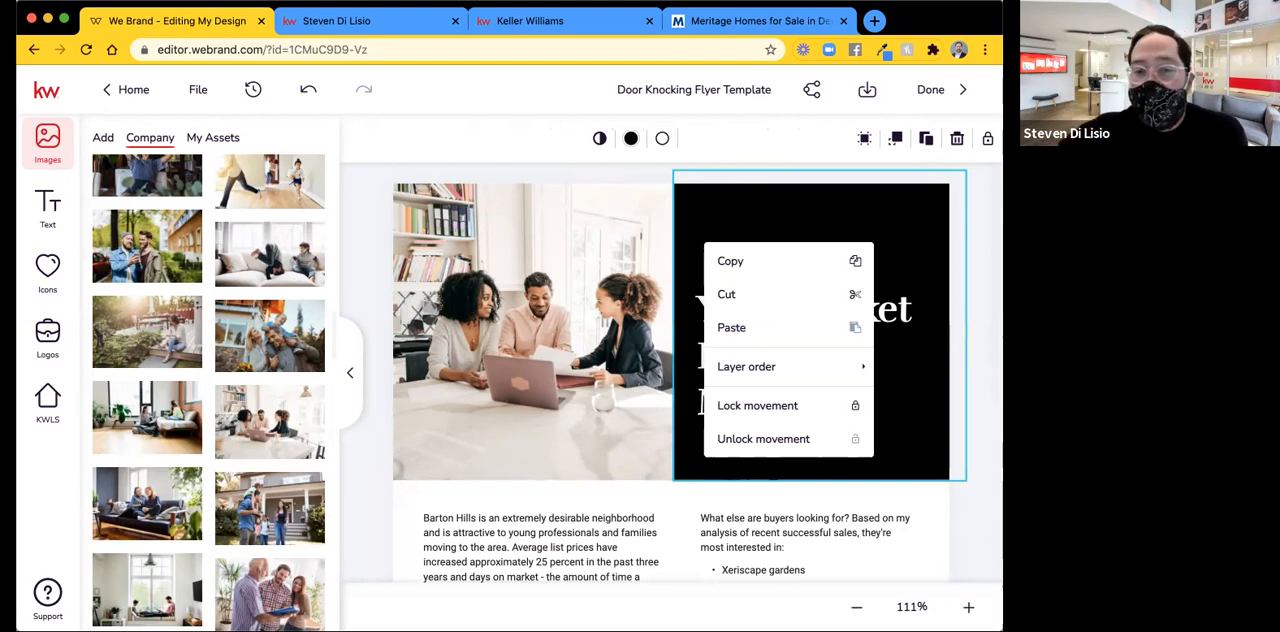
pyautogui.click(731, 327)
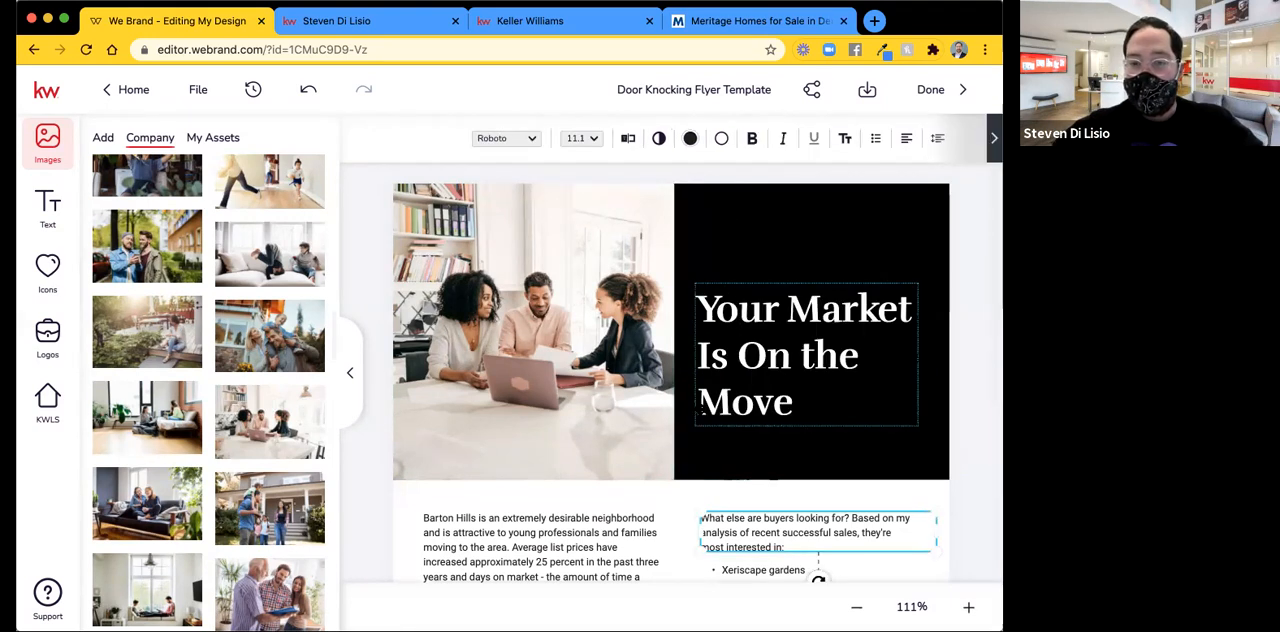
pyautogui.scroll(-4, 700, 413)
pyautogui.scroll(-2, 698, 405)
pyautogui.scroll(6, 698, 405)
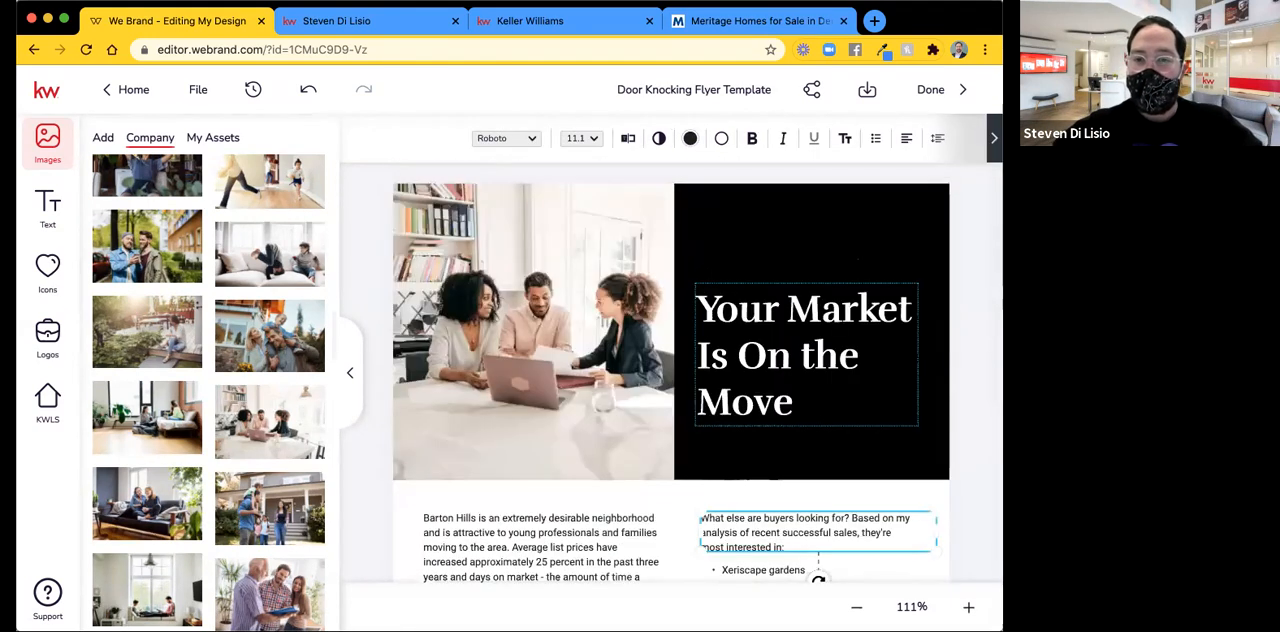
# Try moving the black headline background block over the header photo, and undo the move.
pyautogui.click(858, 260)
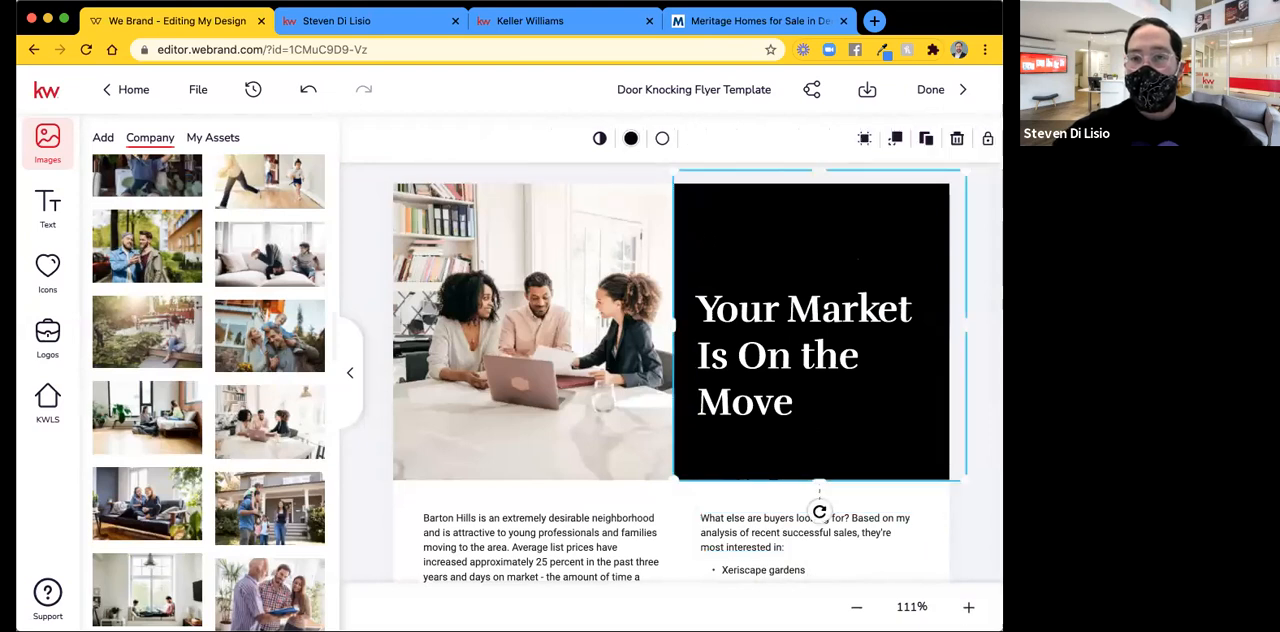
pyautogui.moveTo(698, 231); pyautogui.dragTo(590, 235)
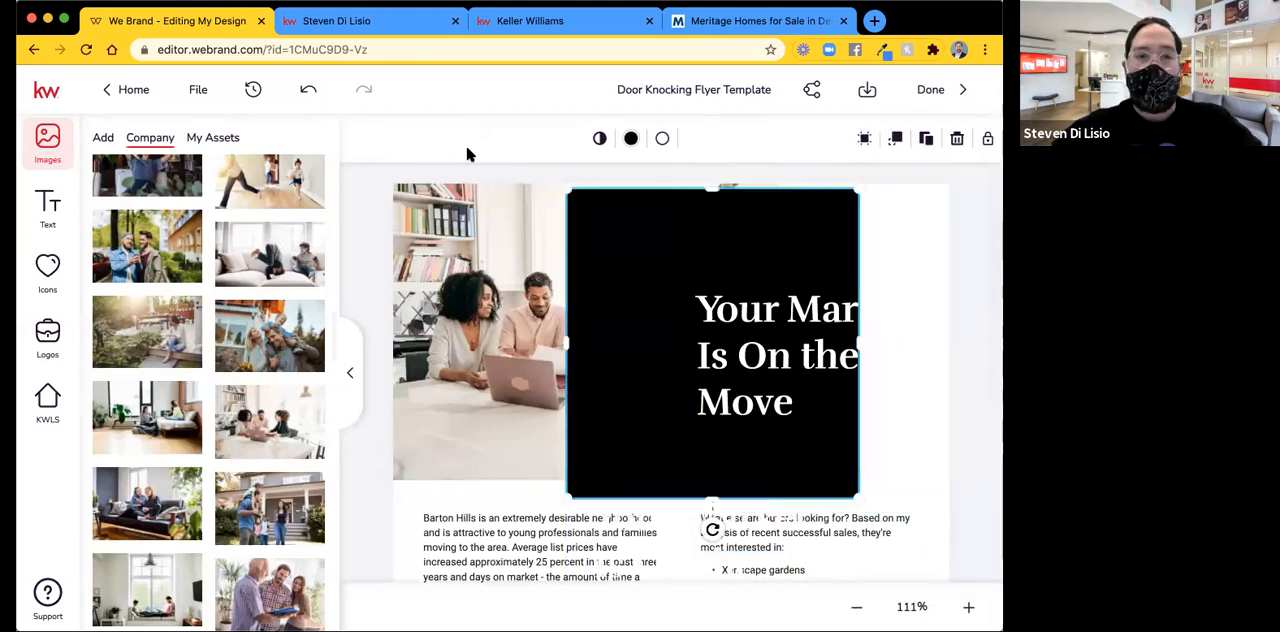
pyautogui.click(306, 97)
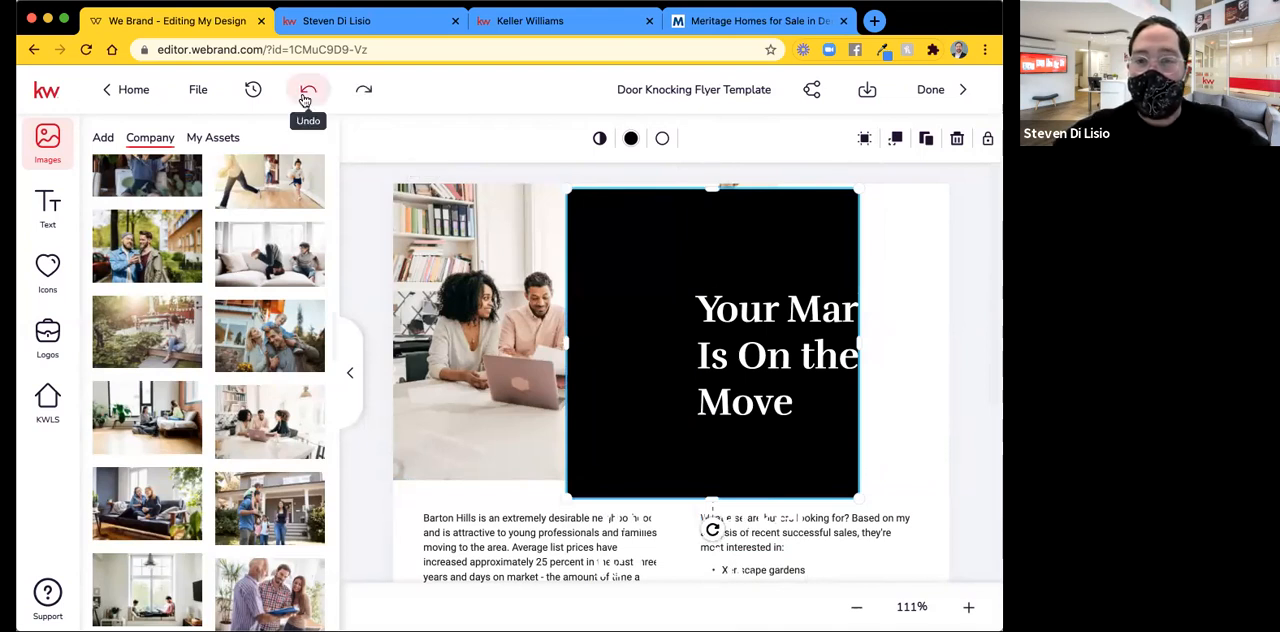
pyautogui.click(306, 97)
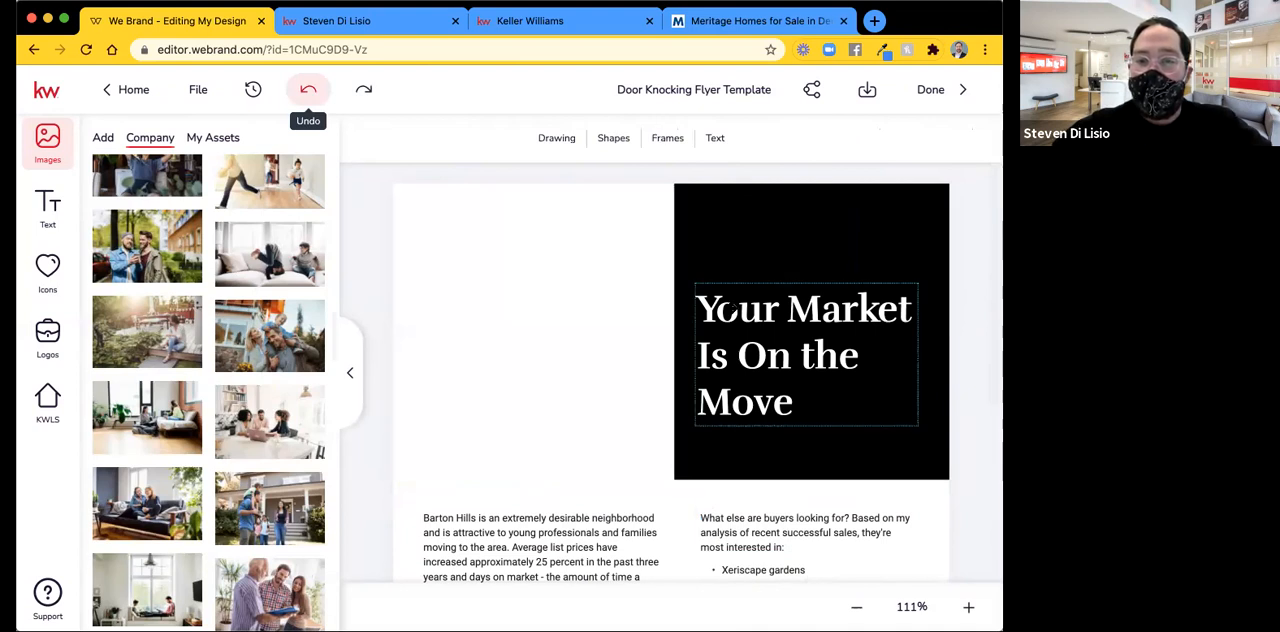
# Duplicate the "Your Market Is On the Move" headline, place the copy higher across the photo edge and widen its text box.
pyautogui.click(729, 309)
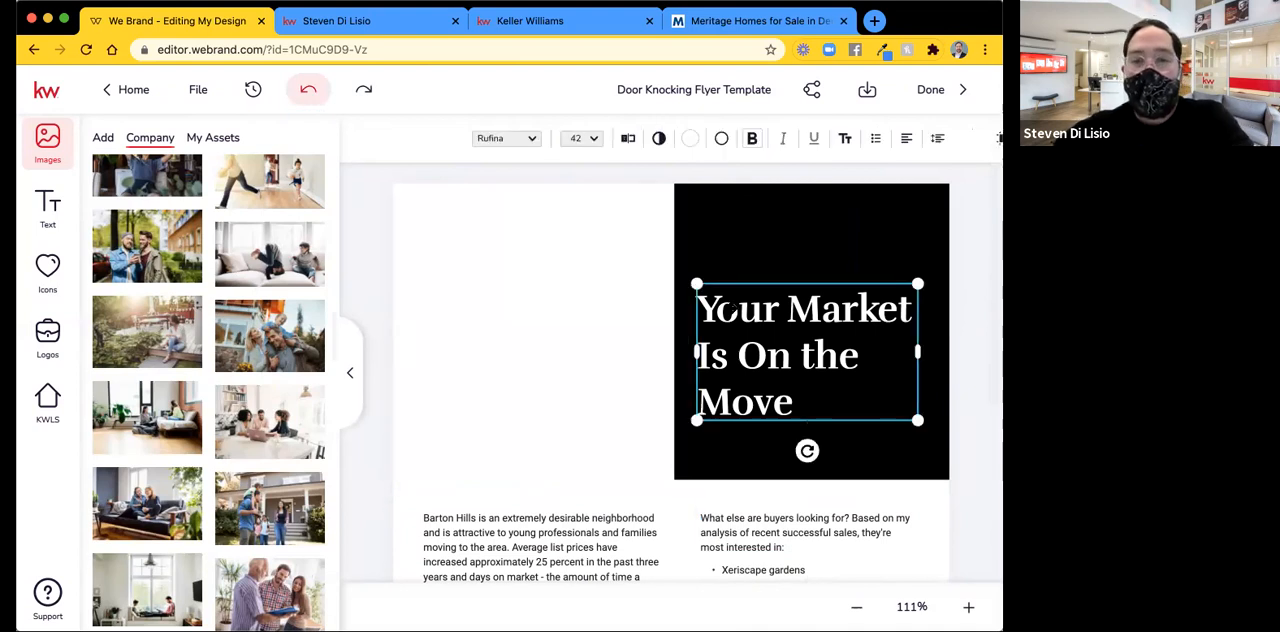
pyautogui.press('super+v')
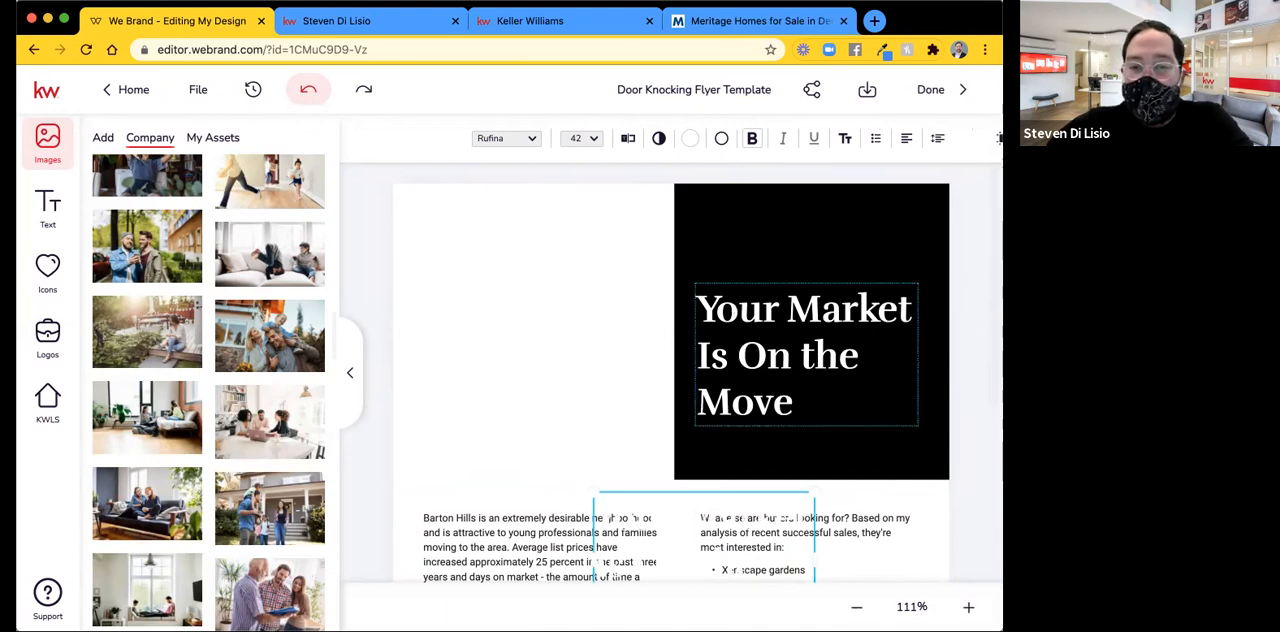
pyautogui.moveTo(673, 303); pyautogui.dragTo(672, 217)
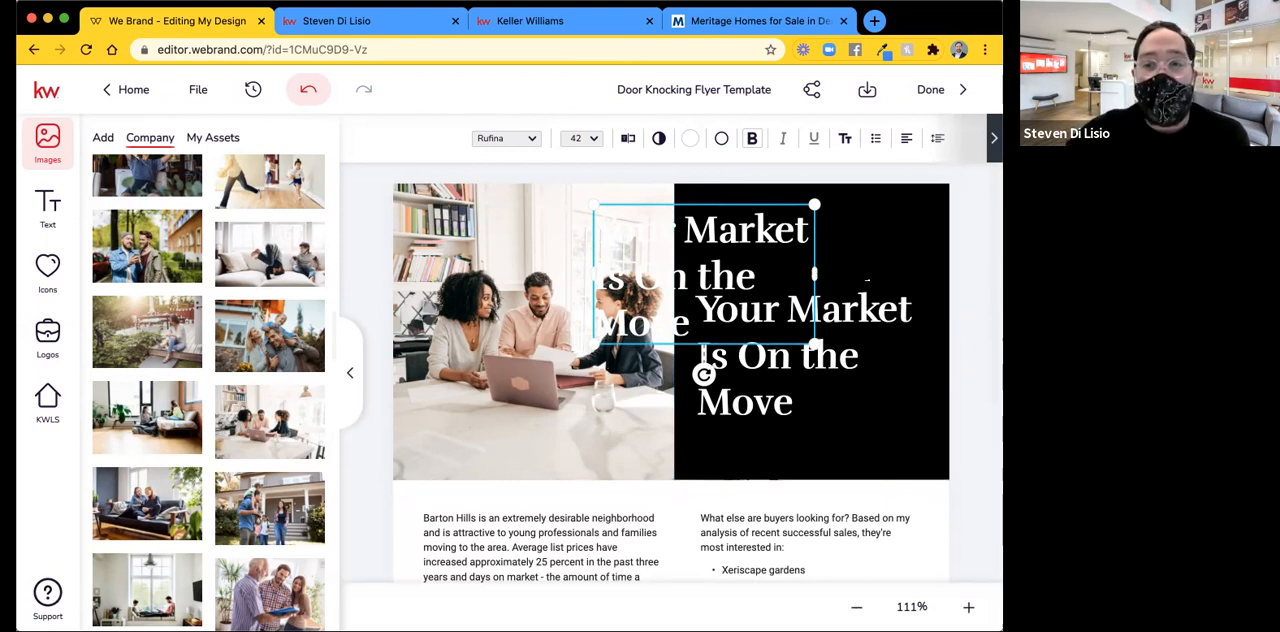
pyautogui.moveTo(814, 273); pyautogui.dragTo(975, 266)
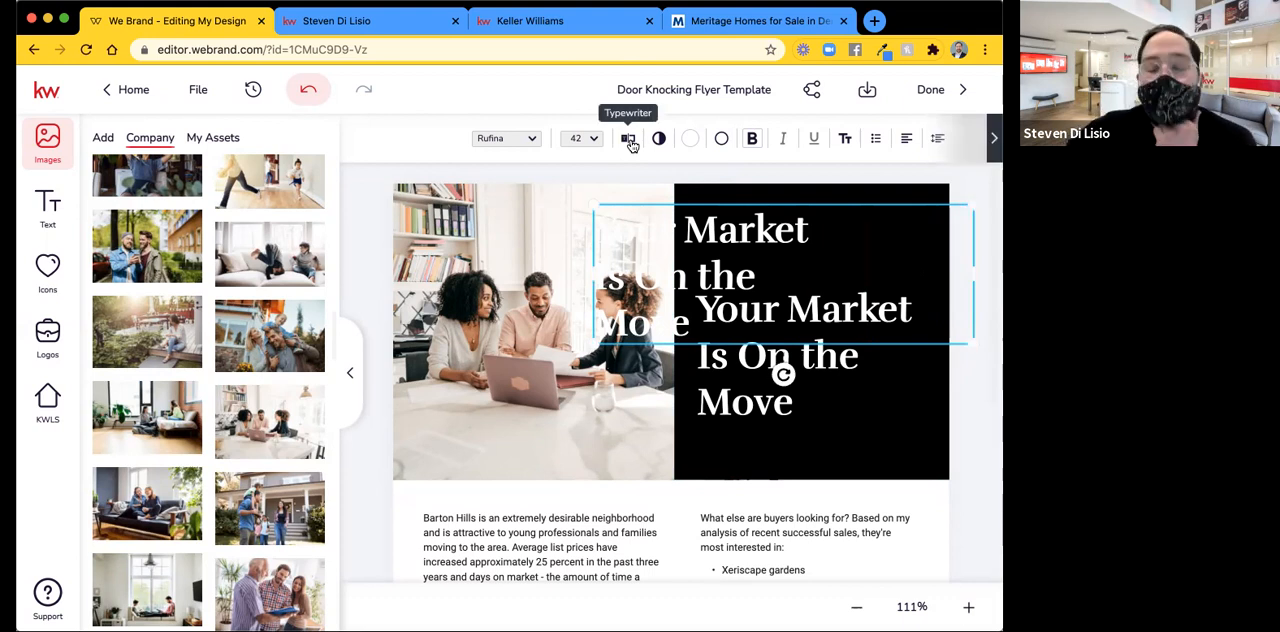
# Replace the copied headline's text with "THORNTON" and save the change.
pyautogui.click(629, 142)
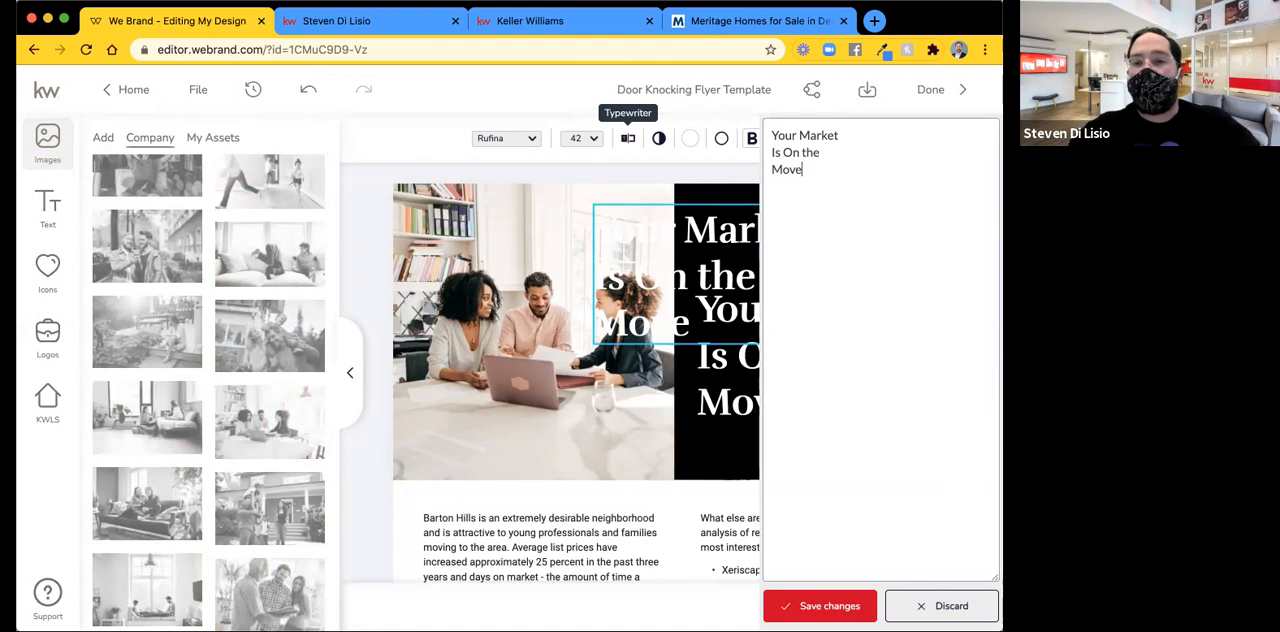
pyautogui.press('super+a')
pyautogui.press('BackSpace')
pyautogui.write('THORNTON, CO')
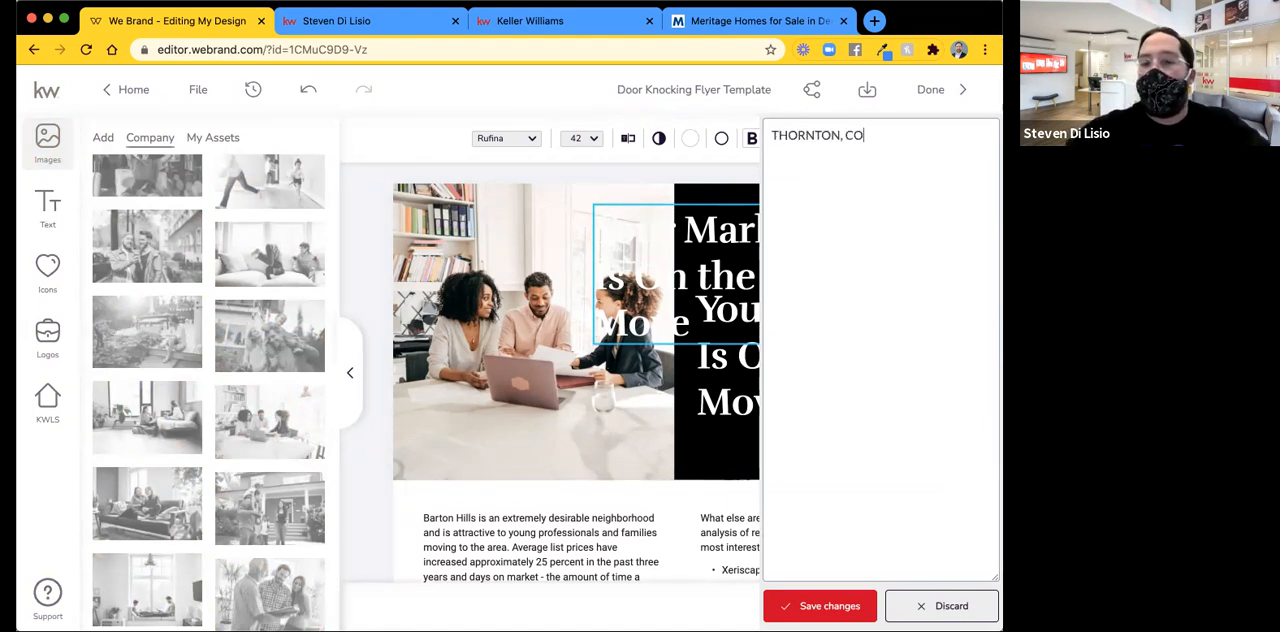
pyautogui.press('BackSpace')
pyautogui.press('BackSpace')
pyautogui.press('BackSpace')
pyautogui.press('BackSpace')
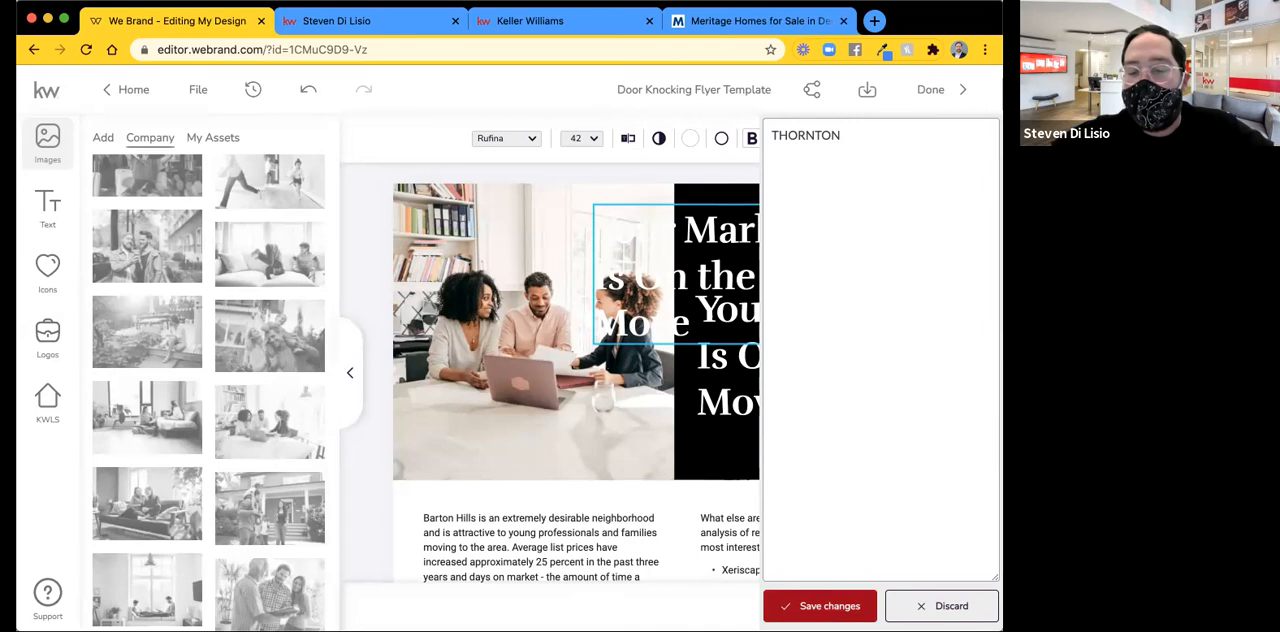
pyautogui.click(829, 605)
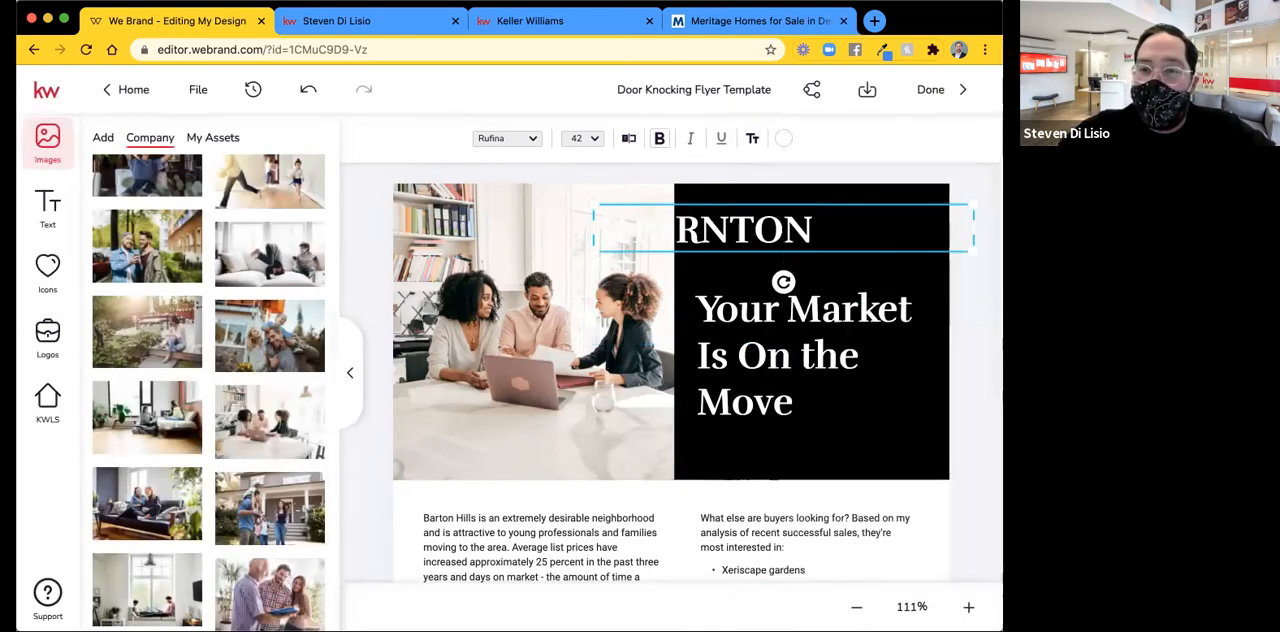
# Narrow the THORNTON text box to fit the word and scale the text up to a size of about 58.
pyautogui.moveTo(974, 228); pyautogui.dragTo(836, 228)
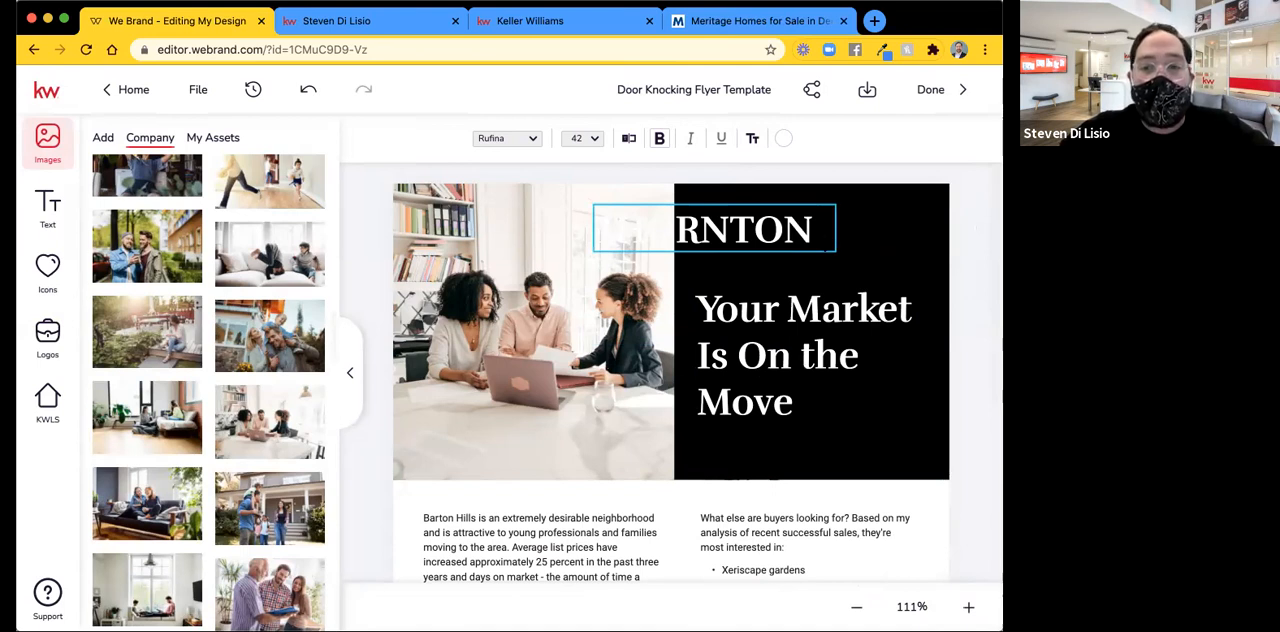
pyautogui.click(768, 232)
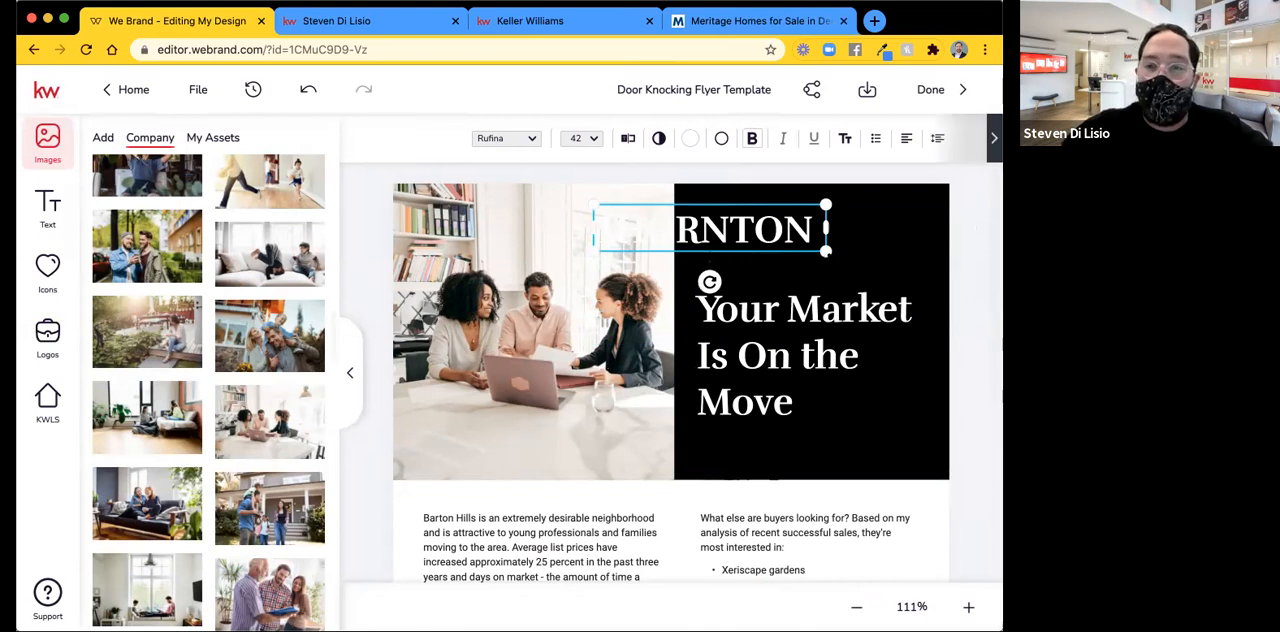
pyautogui.moveTo(825, 250); pyautogui.dragTo(913, 268)
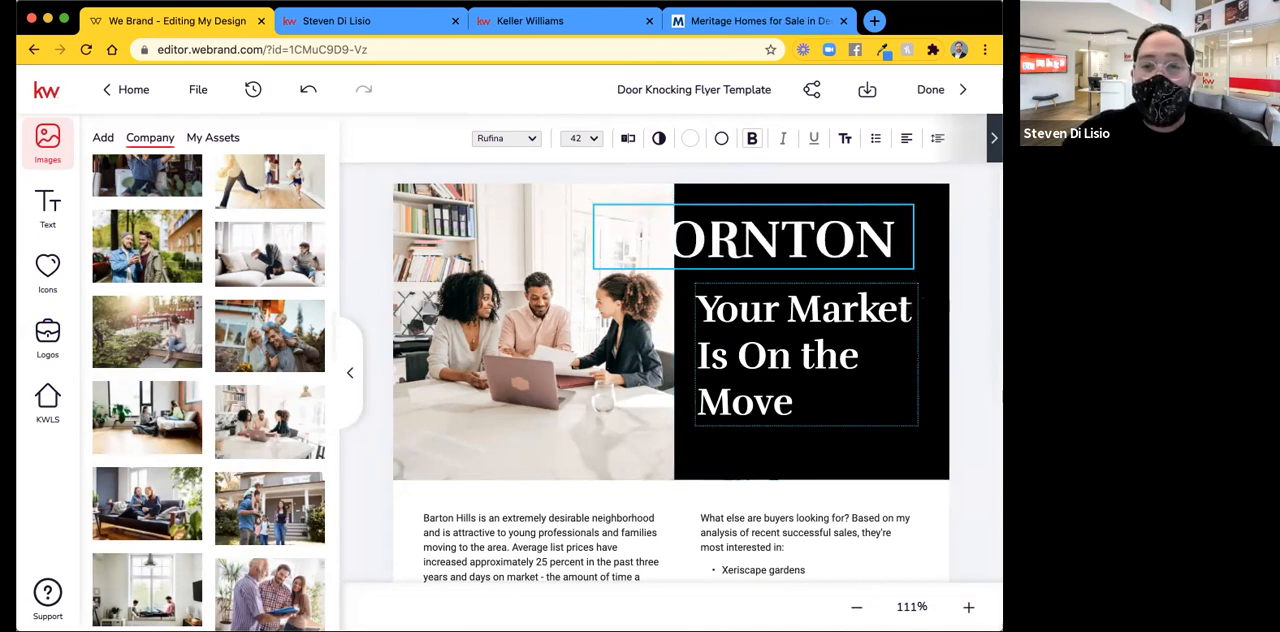
# Center-align the THORNTON text within its box.
pyautogui.click(738, 227)
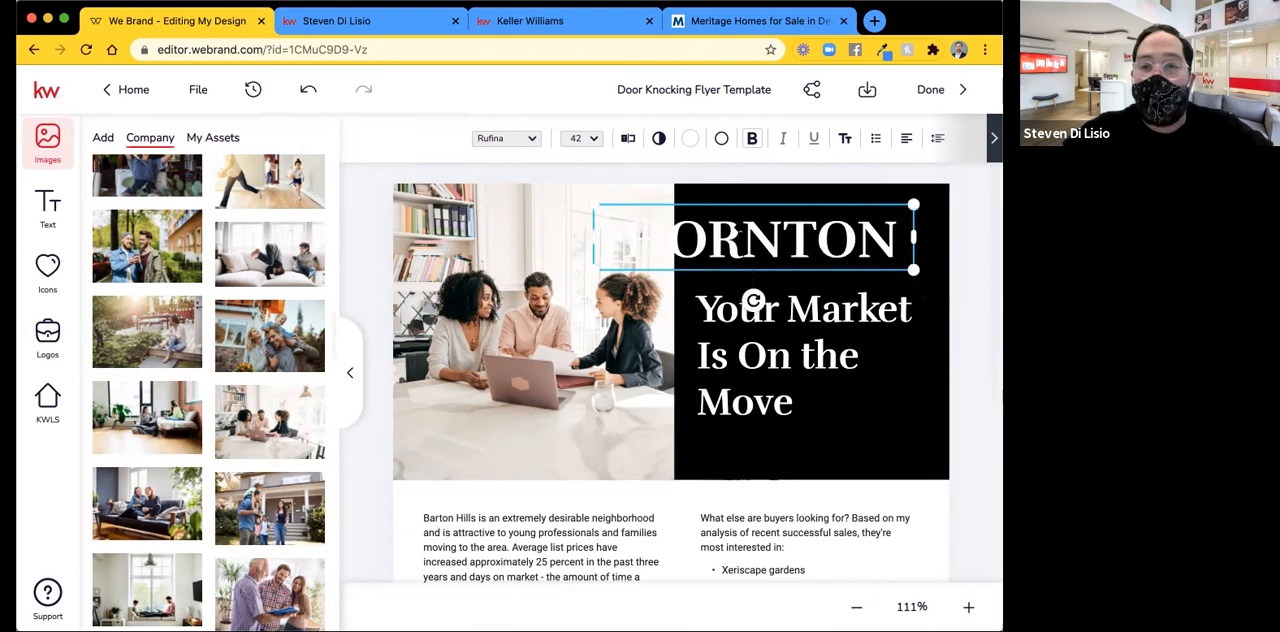
pyautogui.click(907, 139)
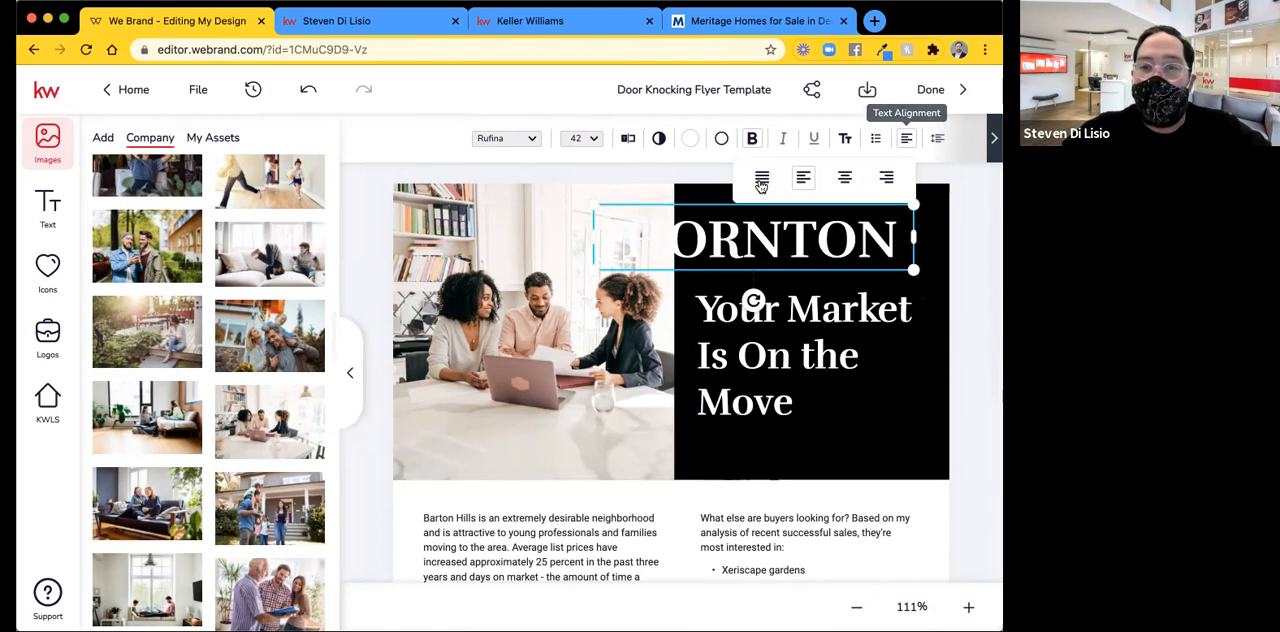
pyautogui.click(844, 179)
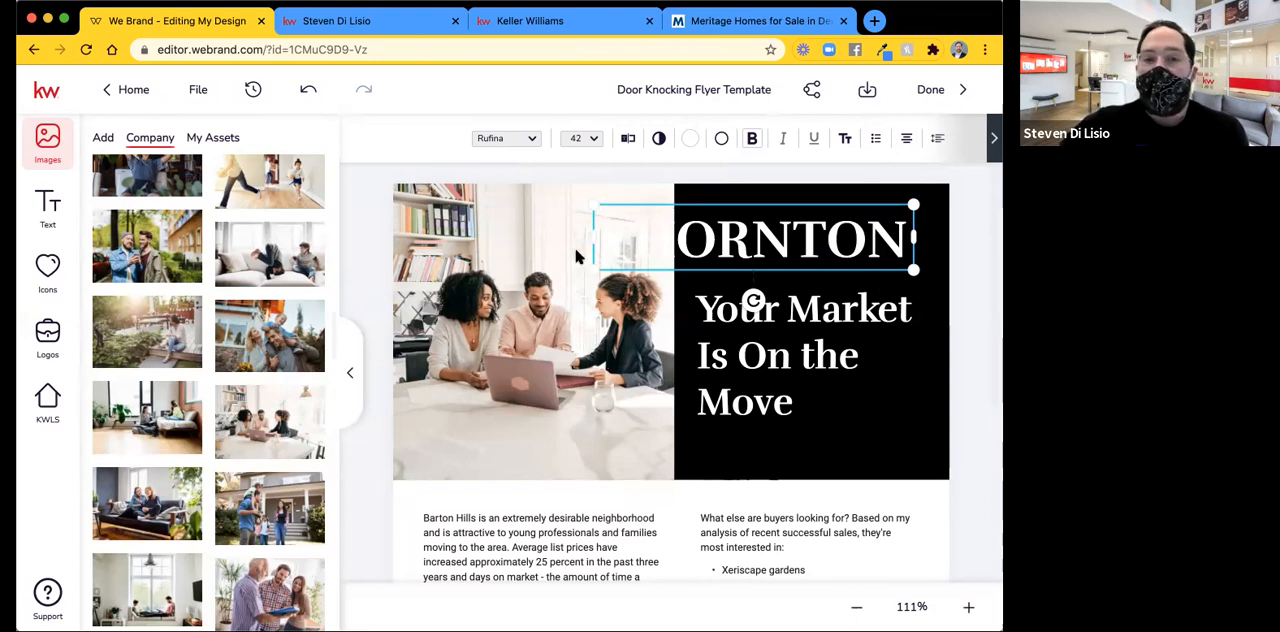
pyautogui.click(967, 320)
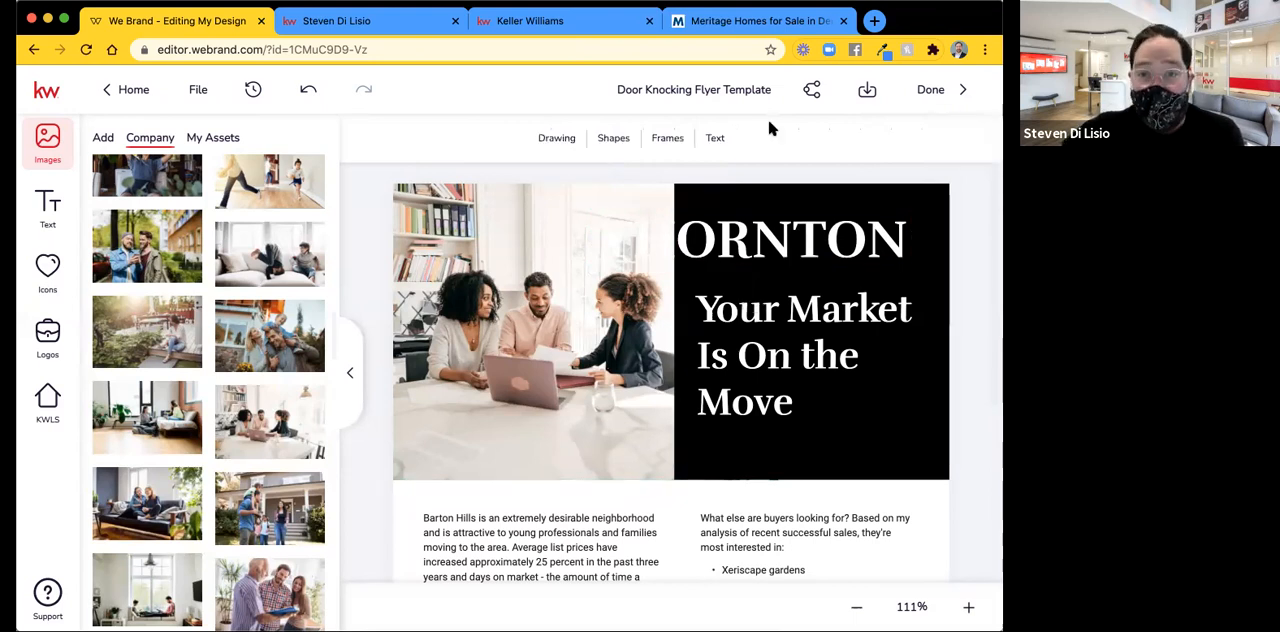
# Add a Basic rounded square shape and stretch it into a wide banner covering the THORNTON text.
pyautogui.click(609, 141)
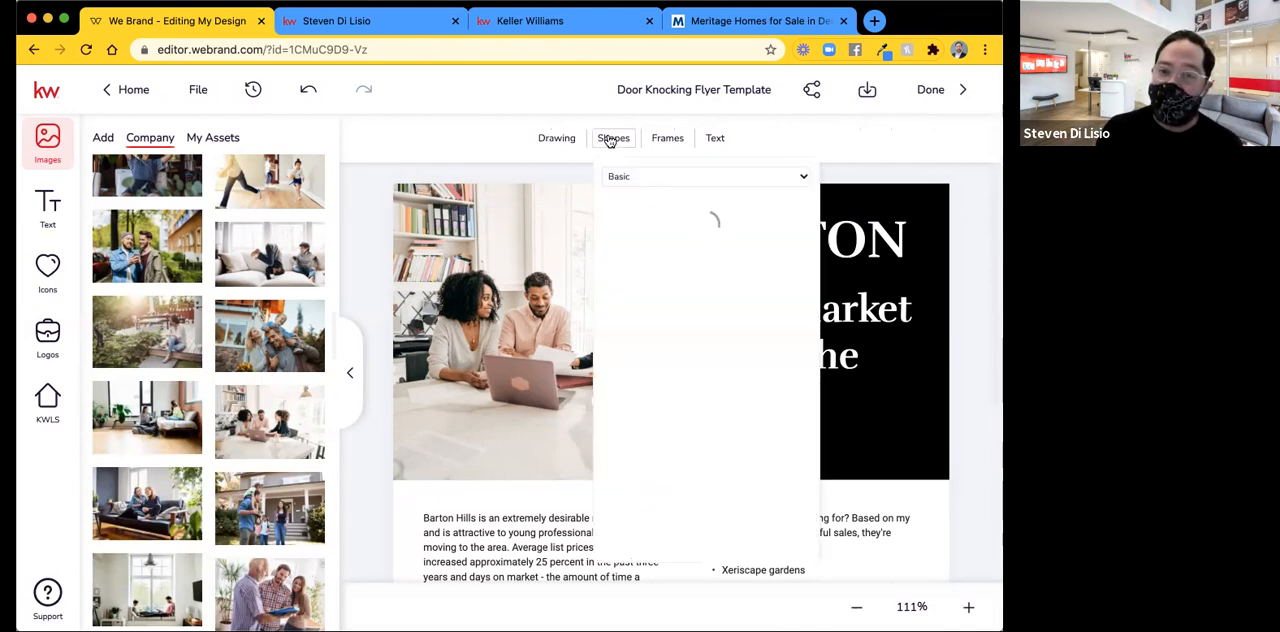
pyautogui.scroll(-5, 718, 336)
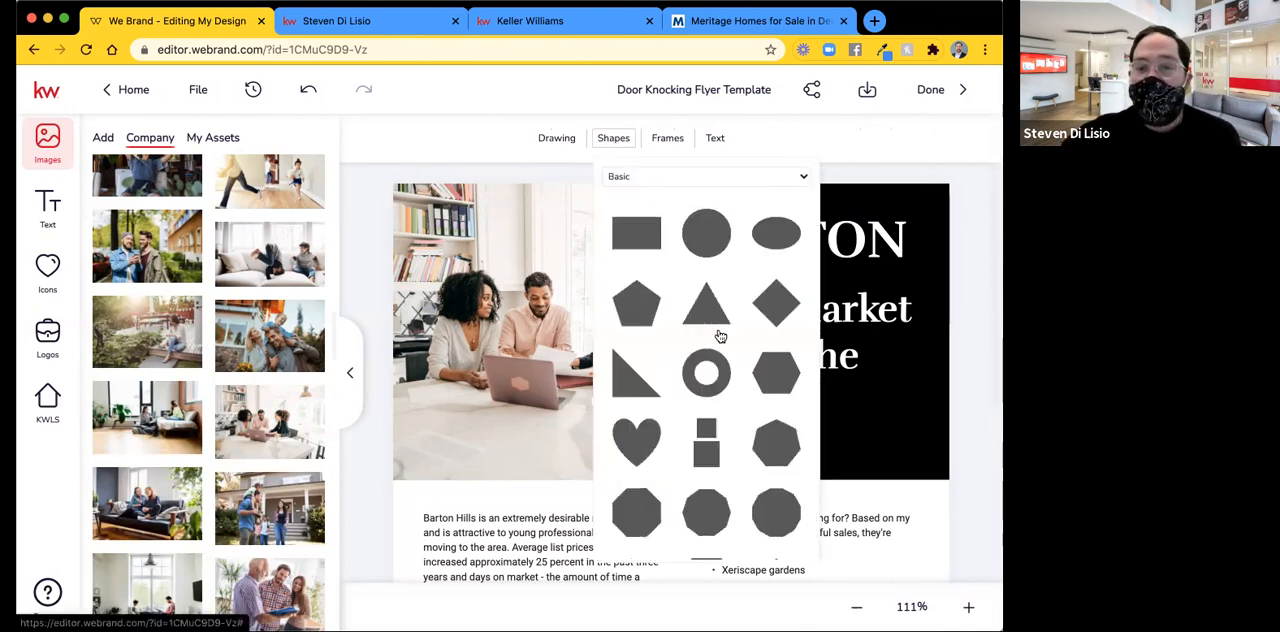
pyautogui.click(628, 180)
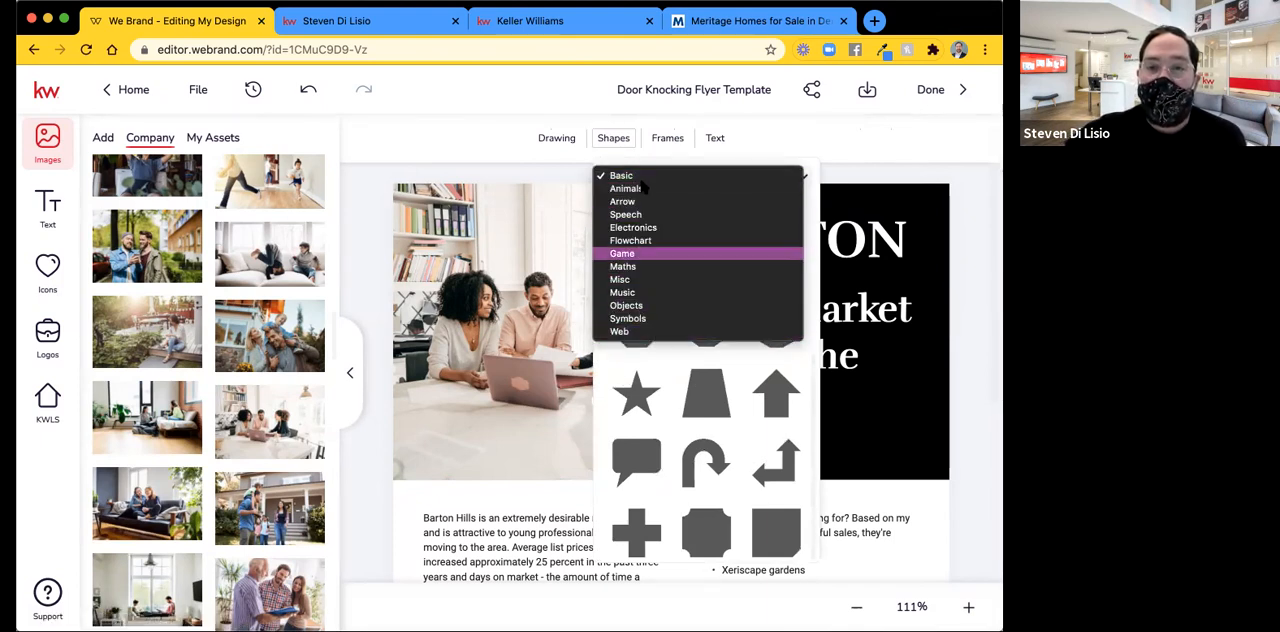
pyautogui.click(672, 176)
pyautogui.scroll(4, 682, 314)
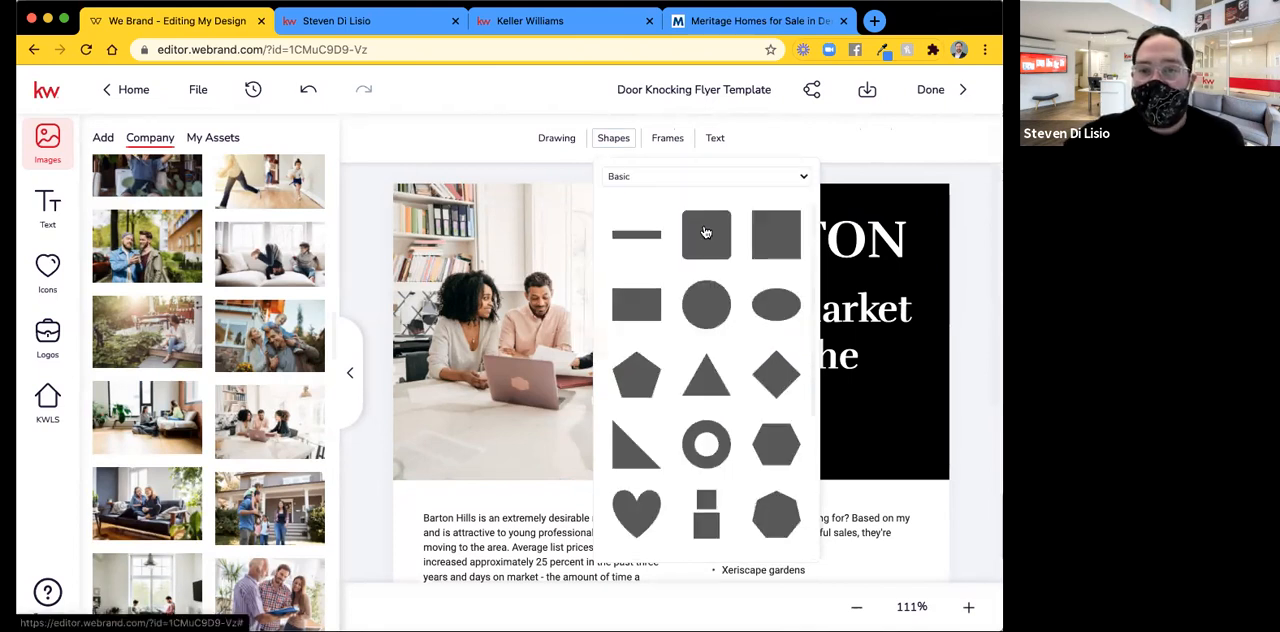
pyautogui.click(705, 232)
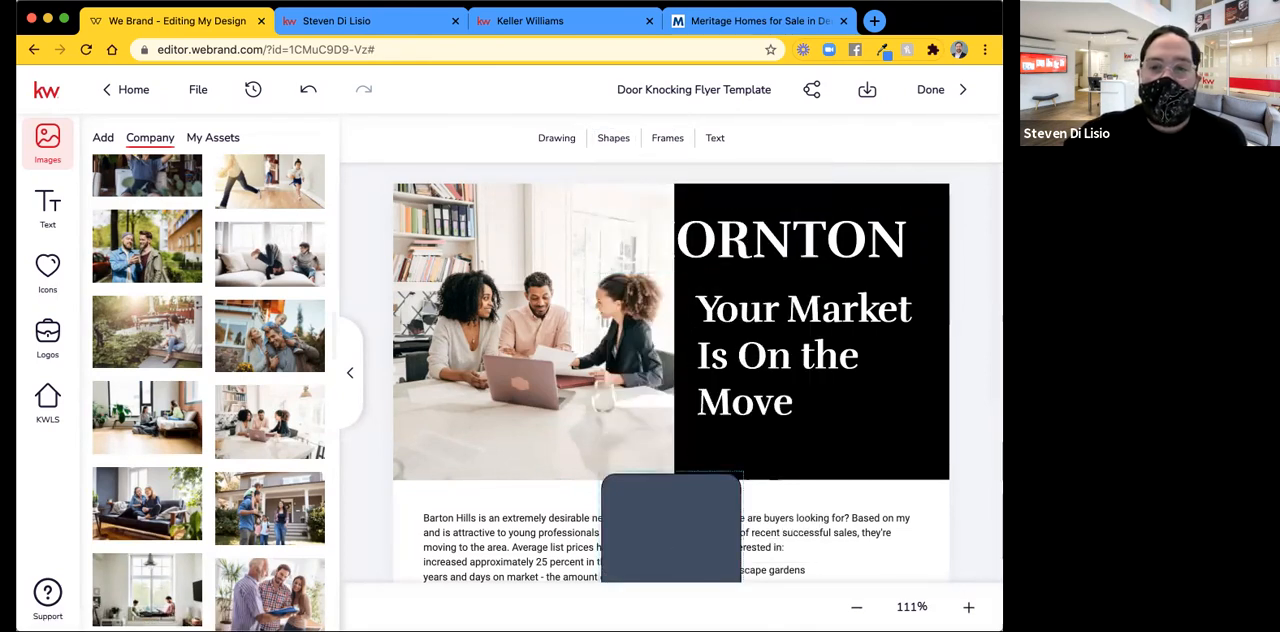
pyautogui.moveTo(675, 535); pyautogui.dragTo(915, 273)
pyautogui.moveTo(758, 349); pyautogui.dragTo(760, 269)
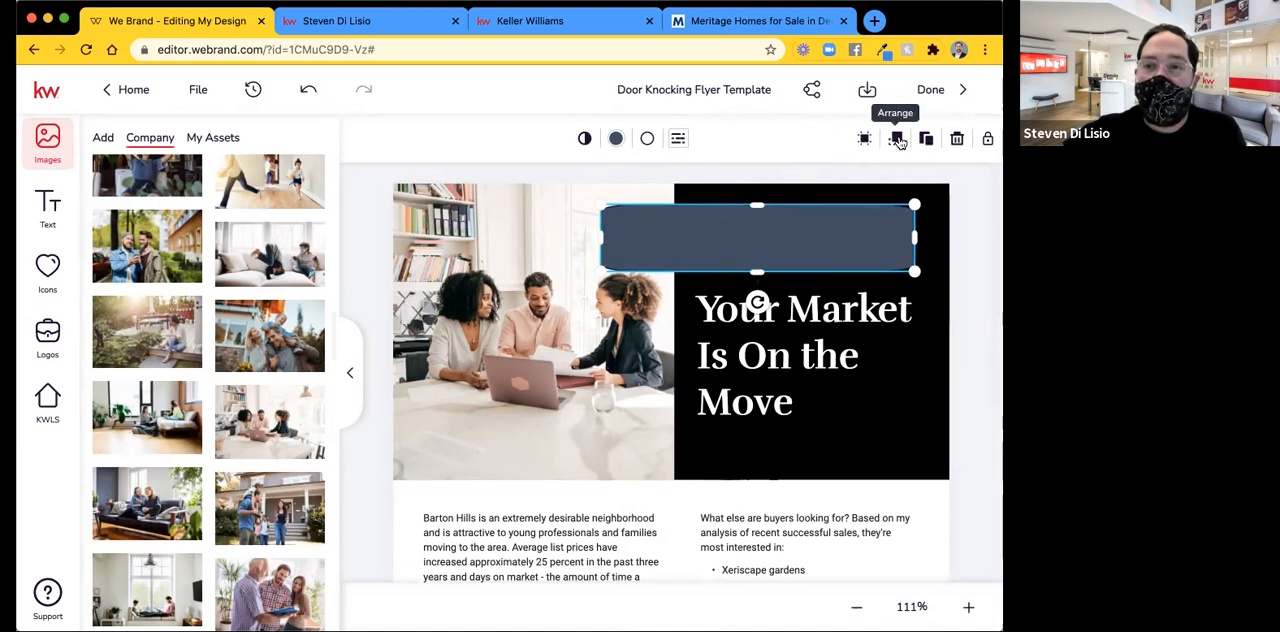
# Send the rounded banner backward behind the THORNTON text and extend its left side slightly past the letters.
pyautogui.click(895, 140)
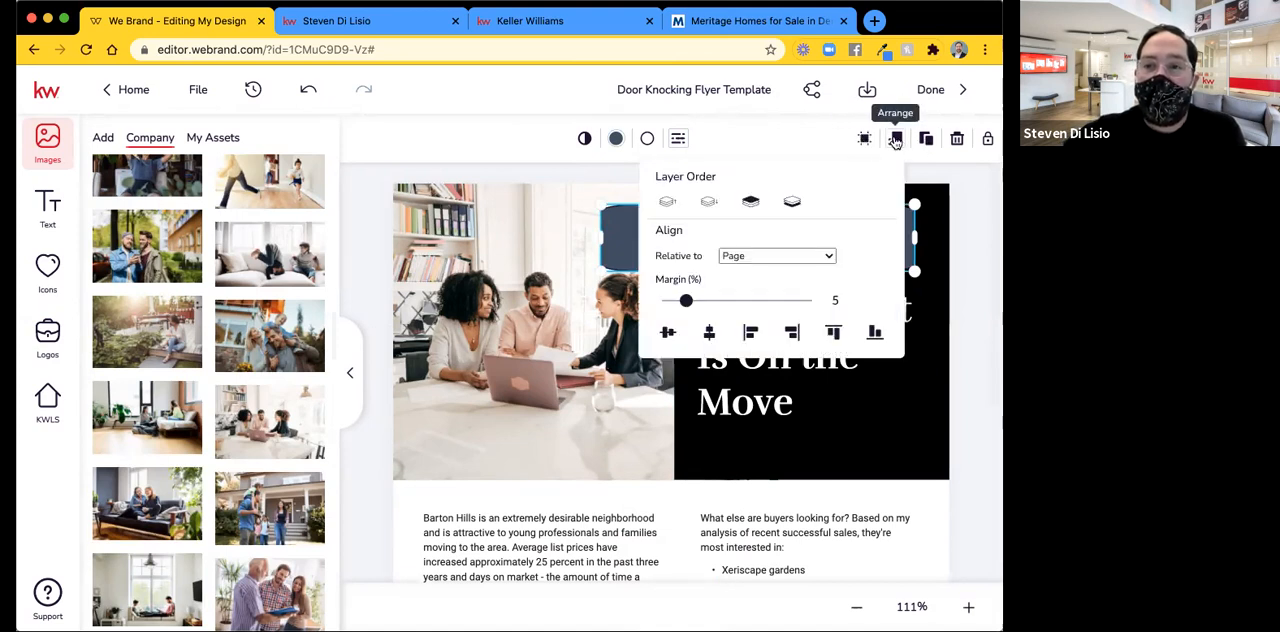
pyautogui.click(708, 203)
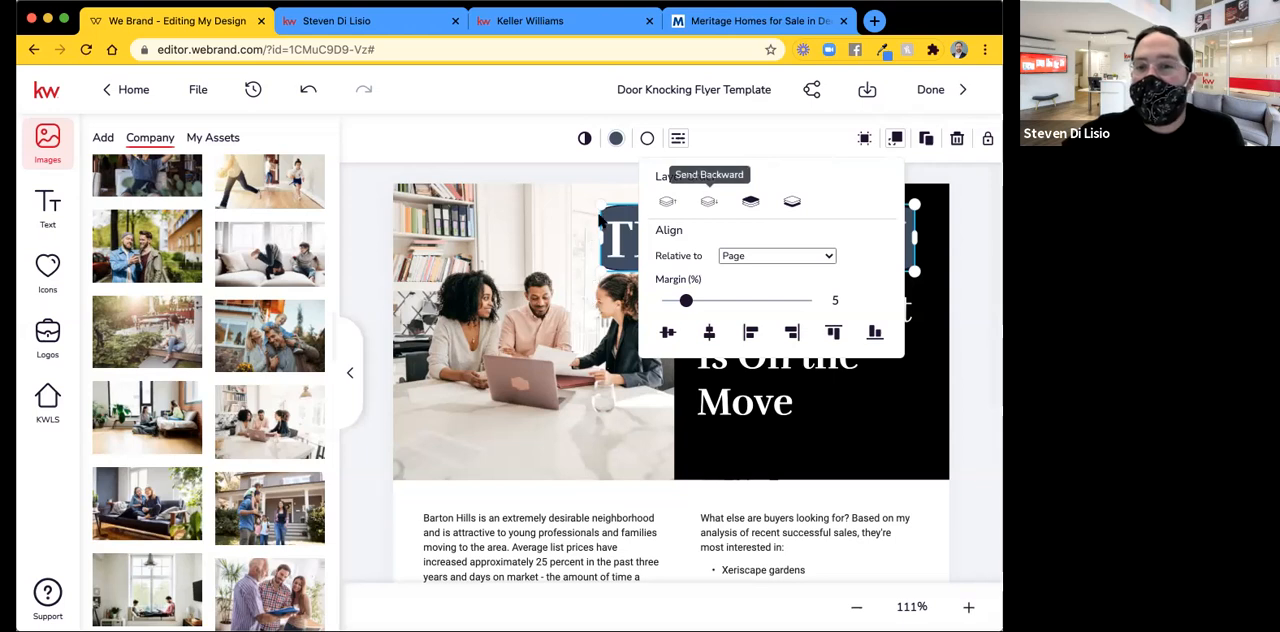
pyautogui.click(893, 140)
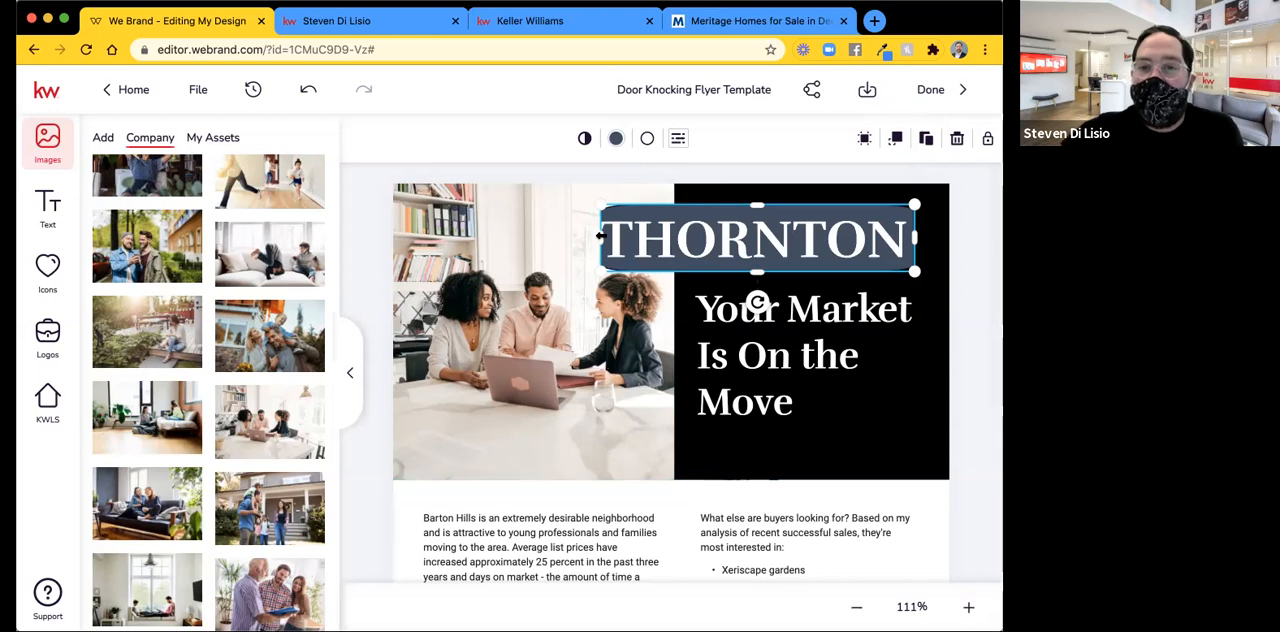
pyautogui.moveTo(589, 237); pyautogui.dragTo(590, 237)
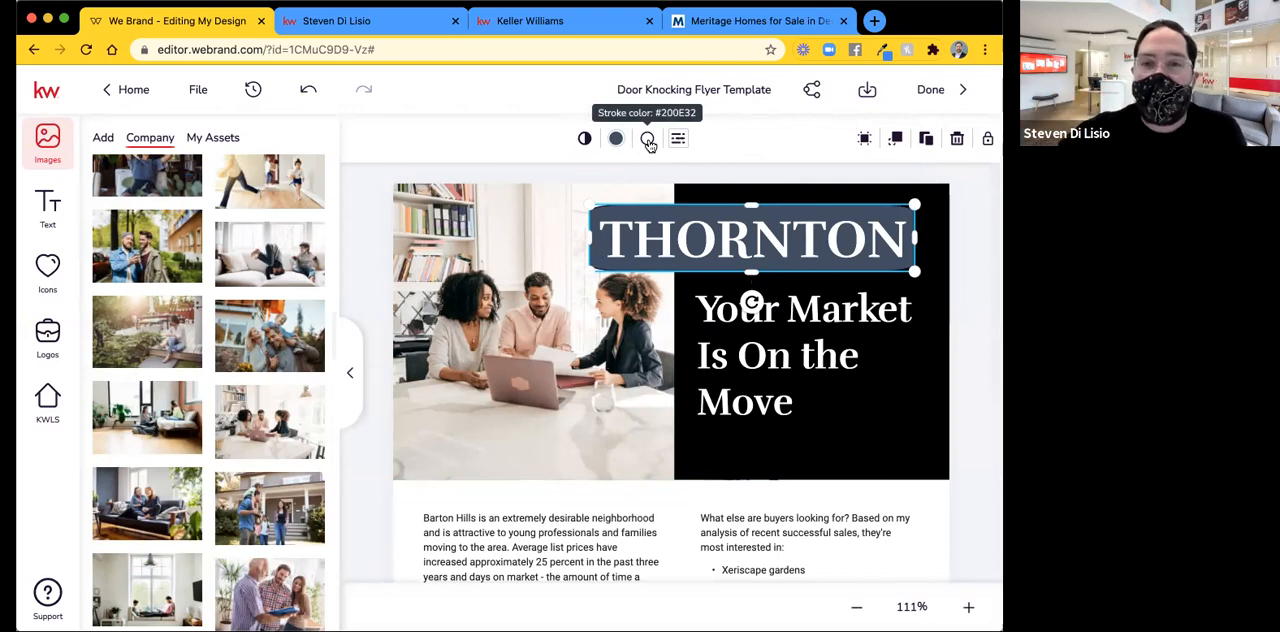
# Set the rounded banner's stroke color to the recently used yellow #F5EB33.
pyautogui.click(647, 140)
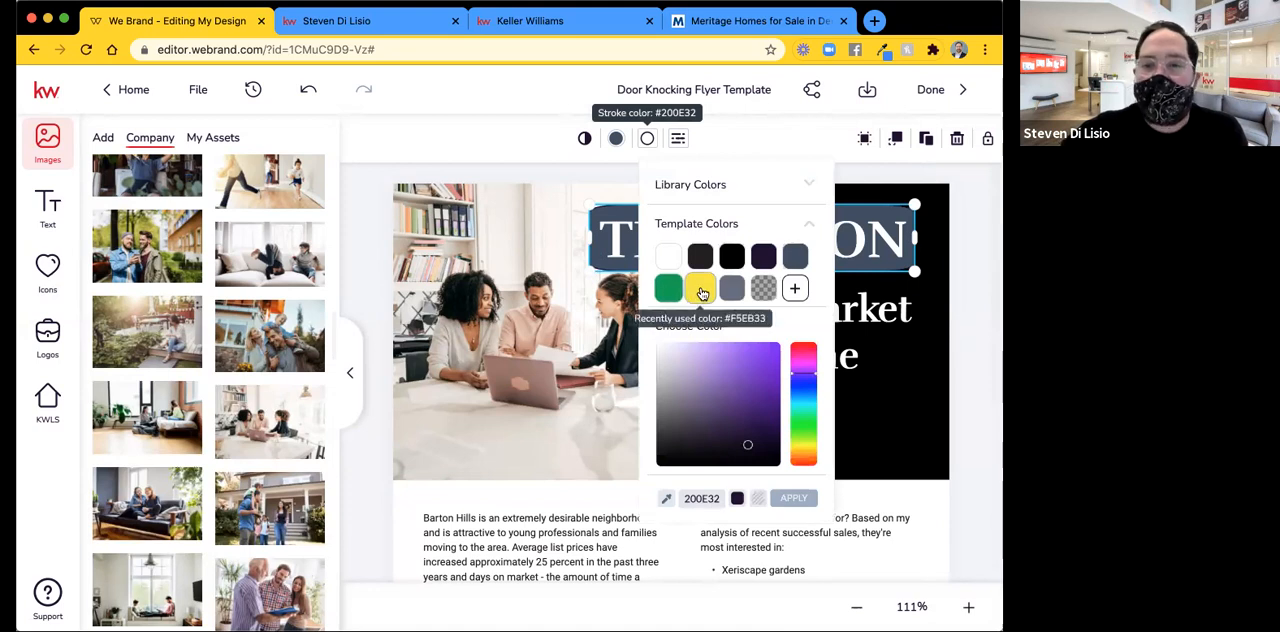
pyautogui.click(702, 291)
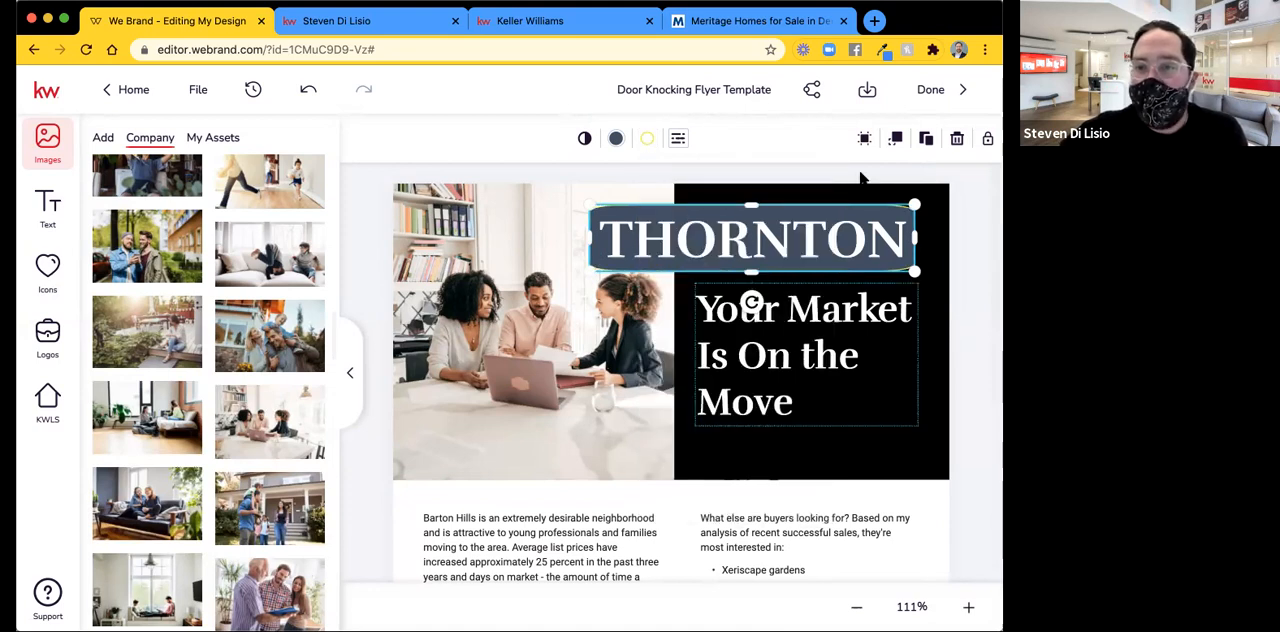
pyautogui.click(965, 218)
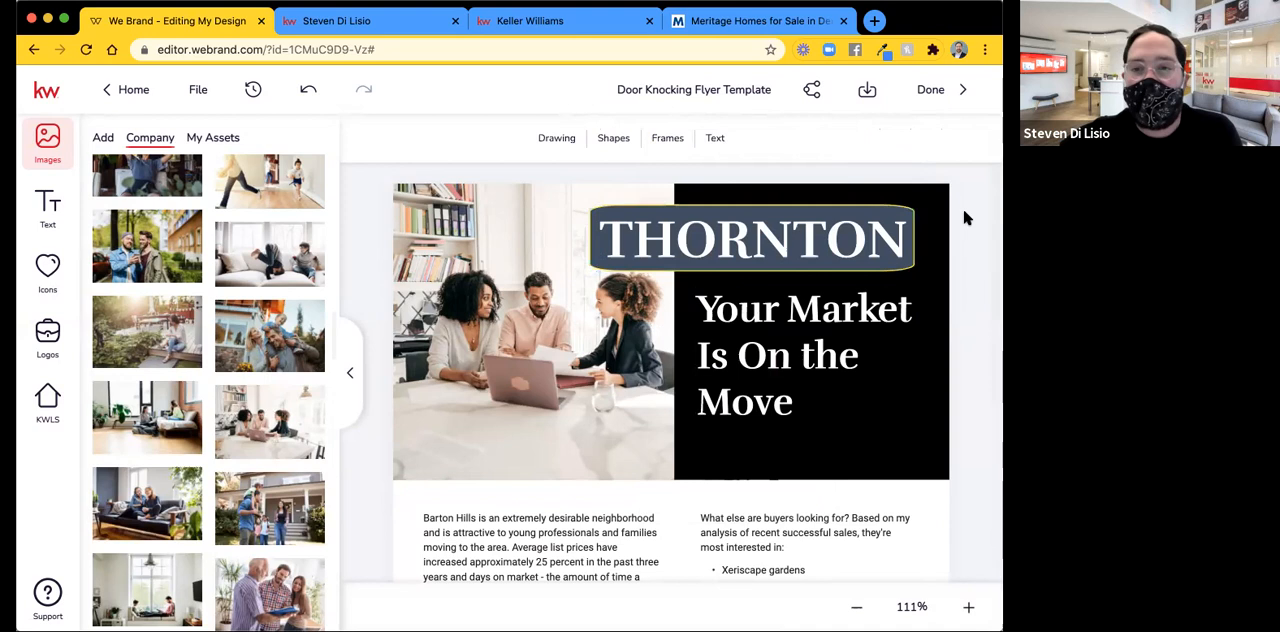
# Set the stroke width of the yellow outline around the THORNTON banner to 7.
pyautogui.click(692, 241)
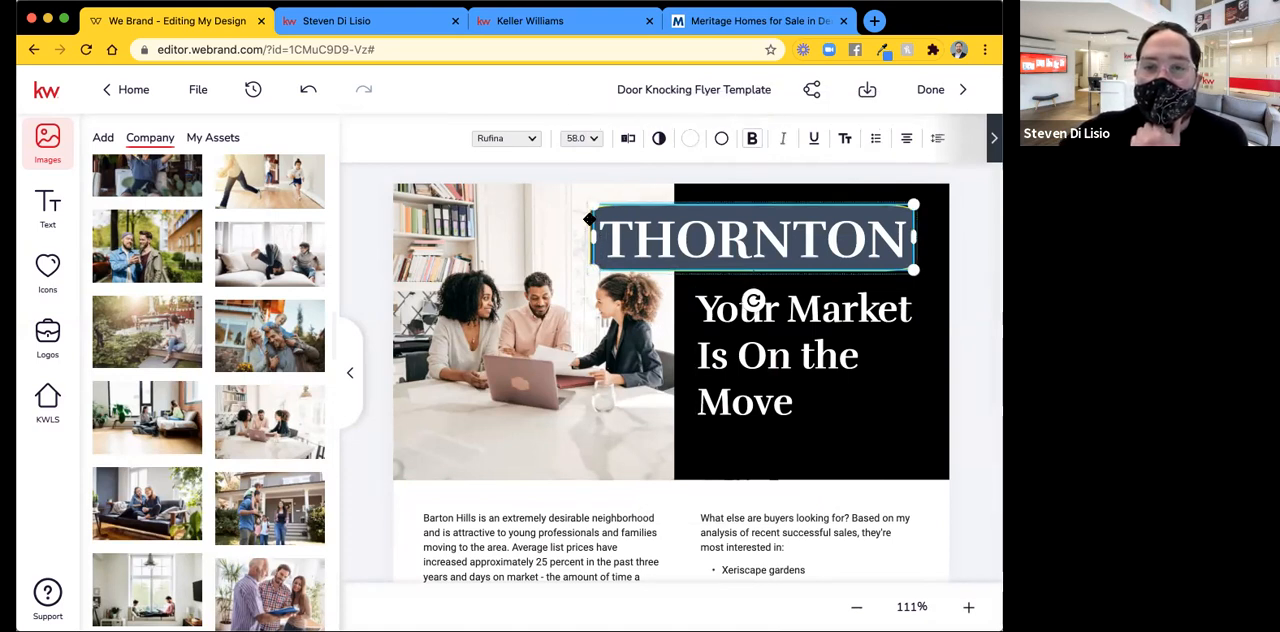
pyautogui.click(619, 239)
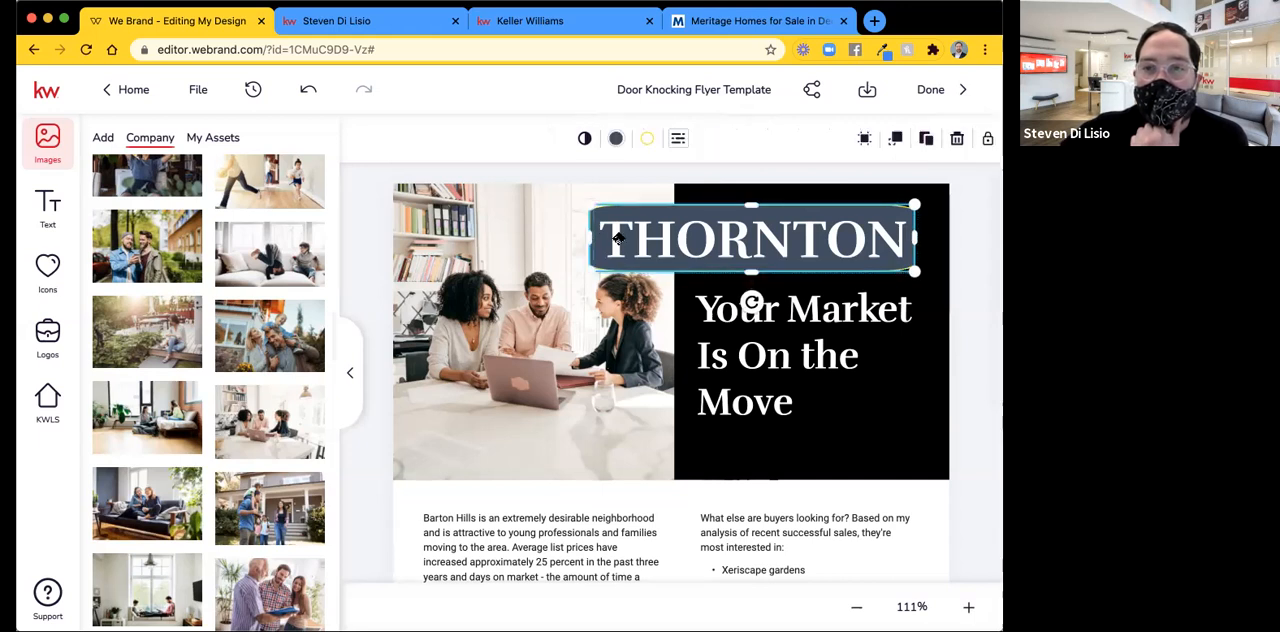
pyautogui.click(647, 139)
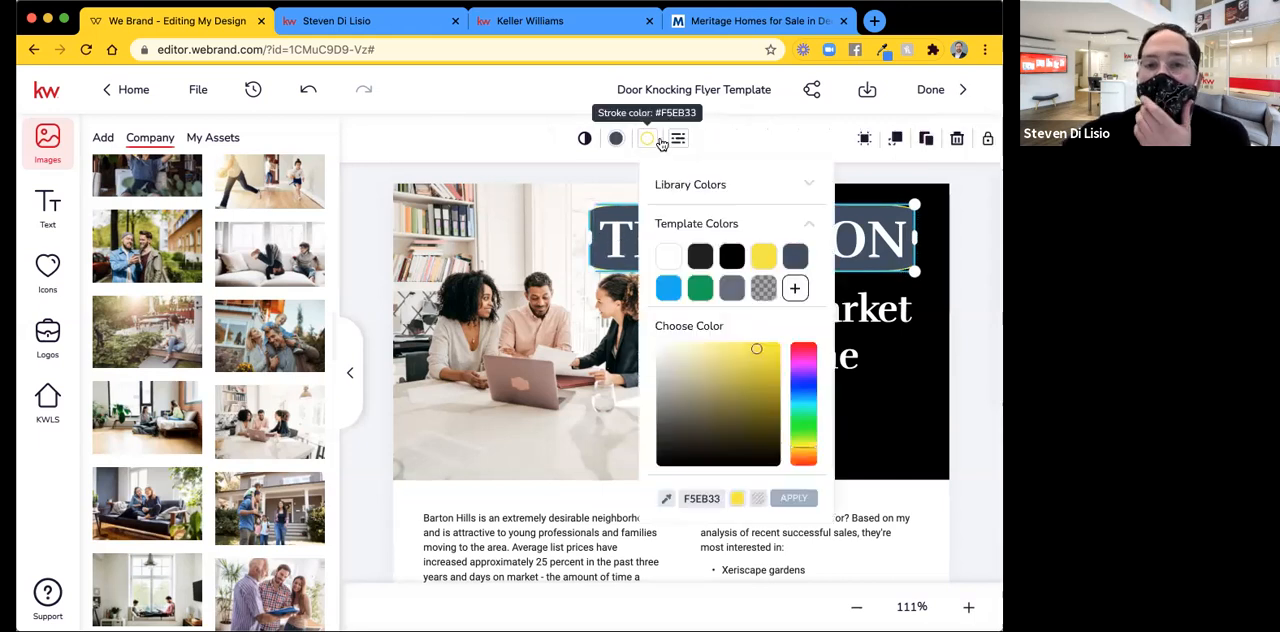
pyautogui.click(679, 142)
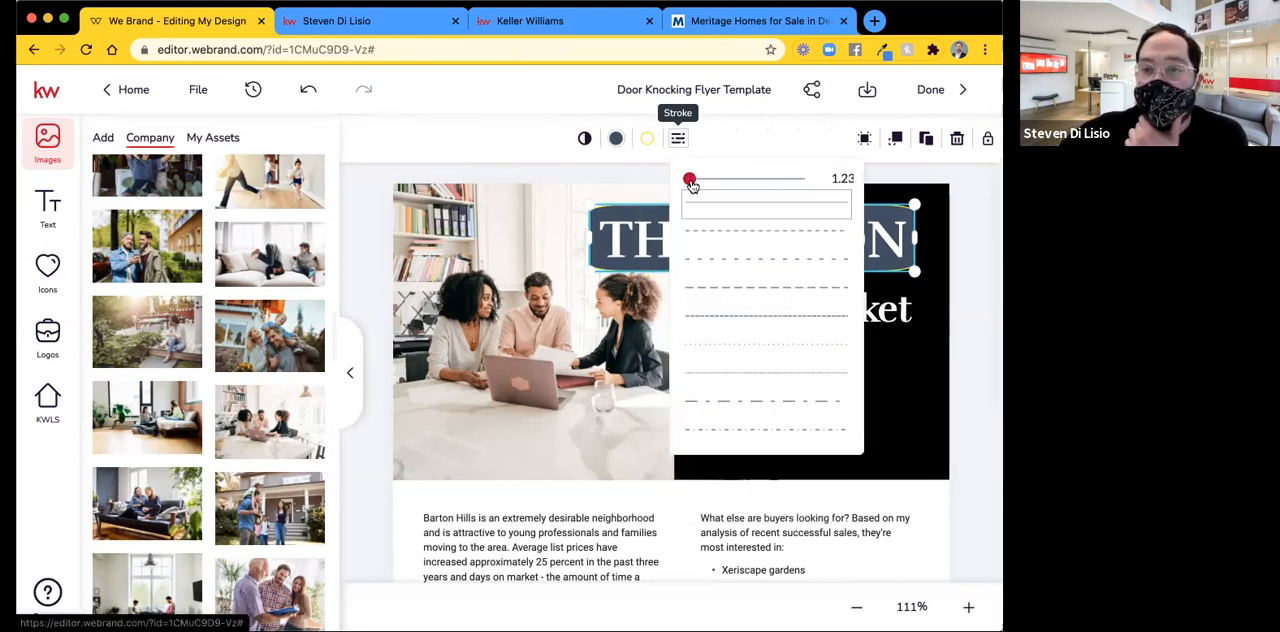
pyautogui.moveTo(691, 186); pyautogui.dragTo(729, 182)
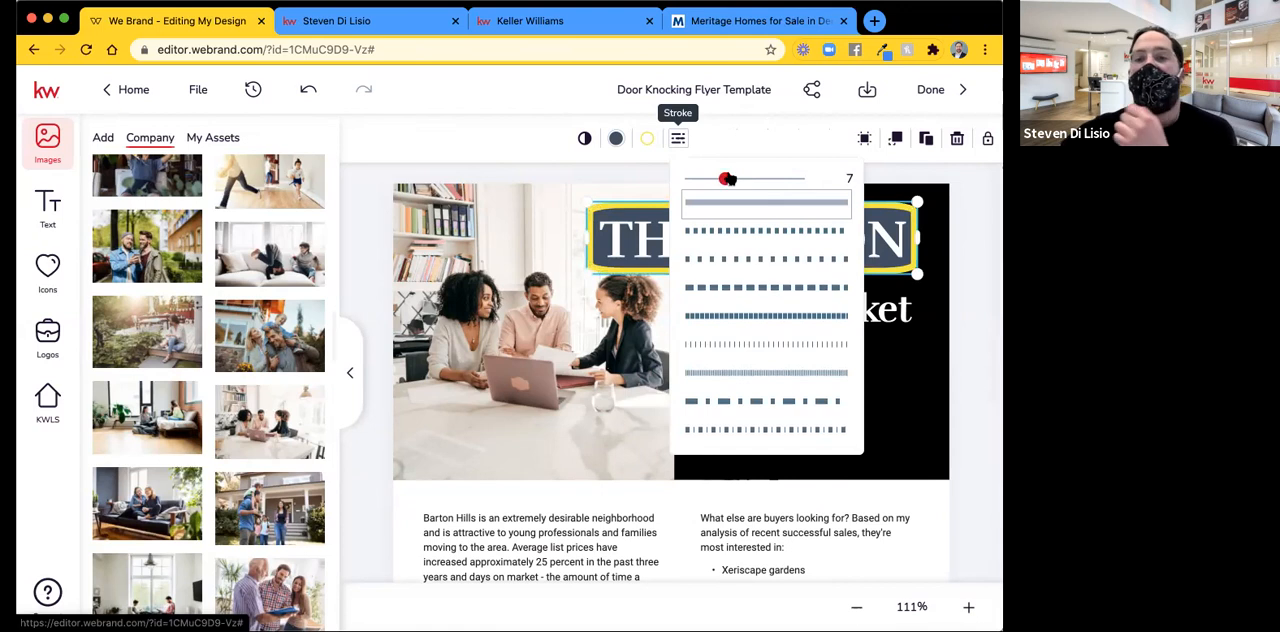
pyautogui.click(975, 275)
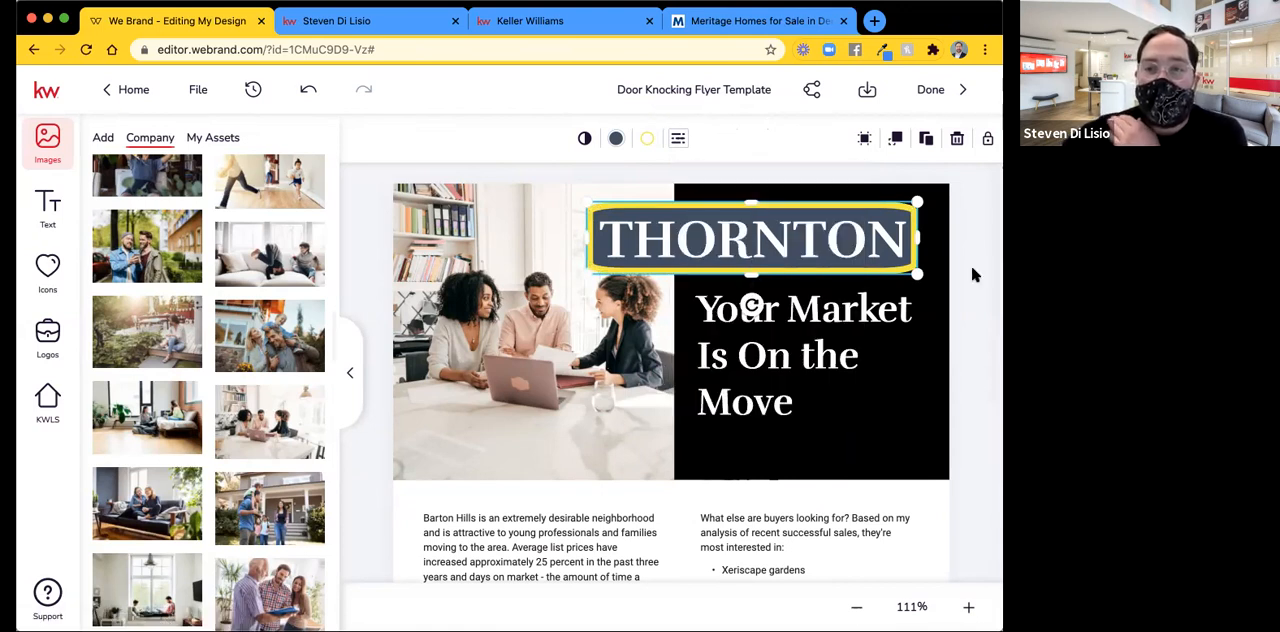
pyautogui.click(975, 275)
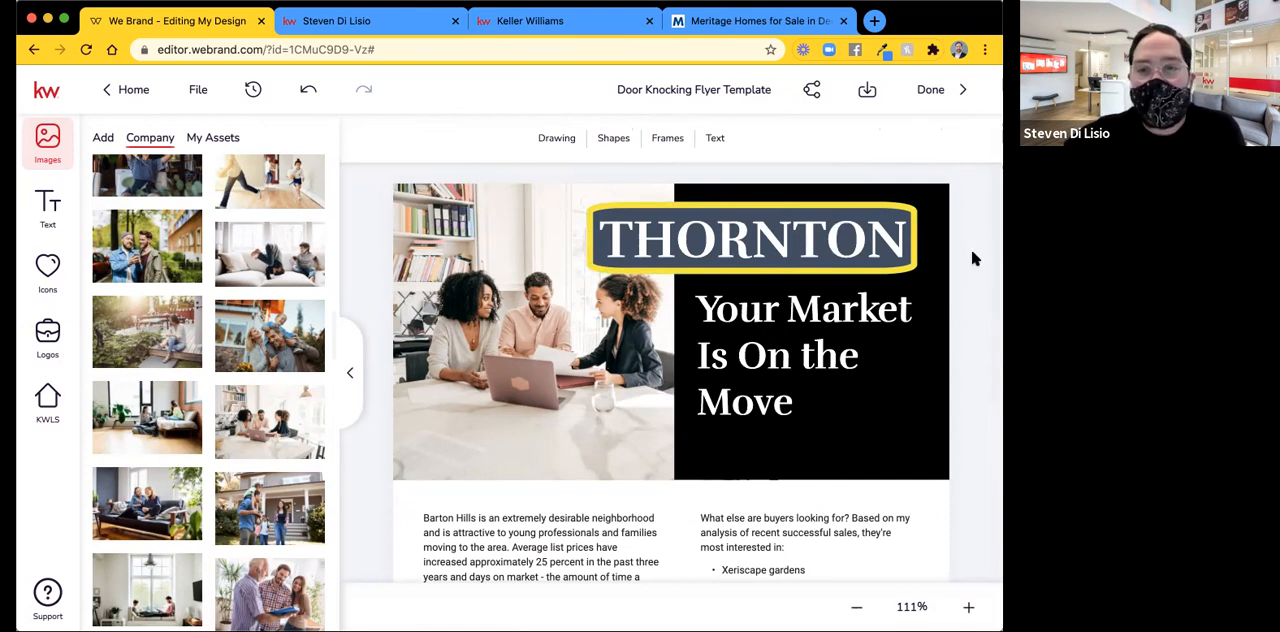
# Make the fill of the yellow-outlined THORNTON banner transparent.
pyautogui.click(594, 210)
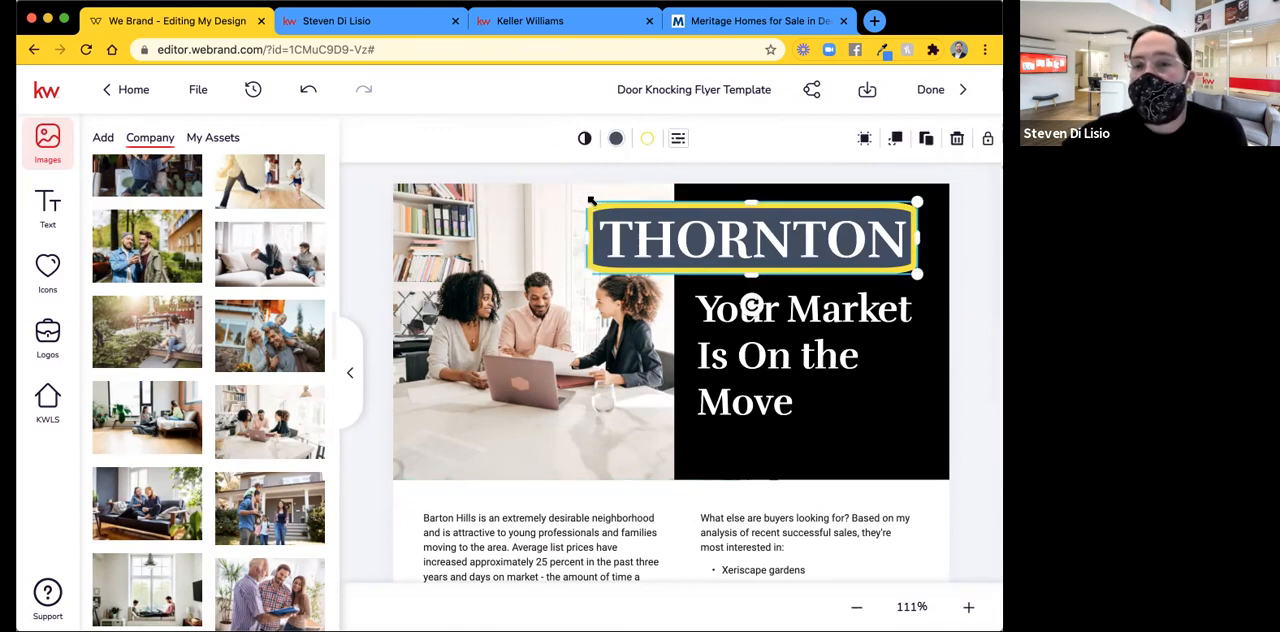
pyautogui.click(616, 139)
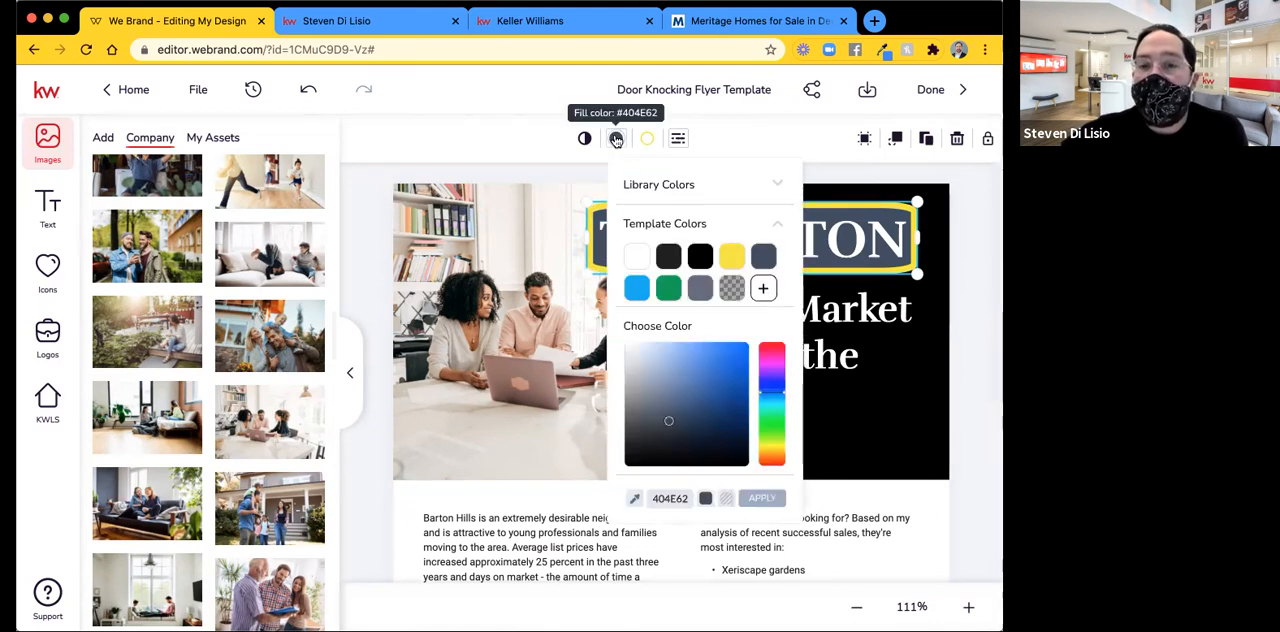
pyautogui.click(726, 503)
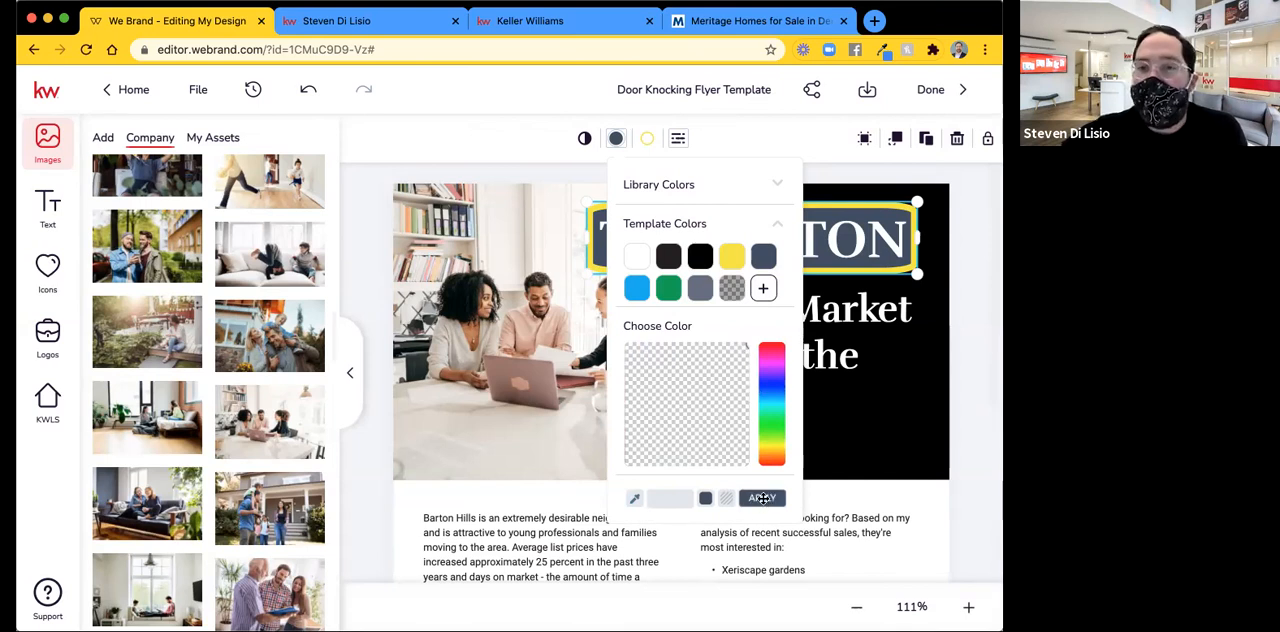
pyautogui.click(762, 499)
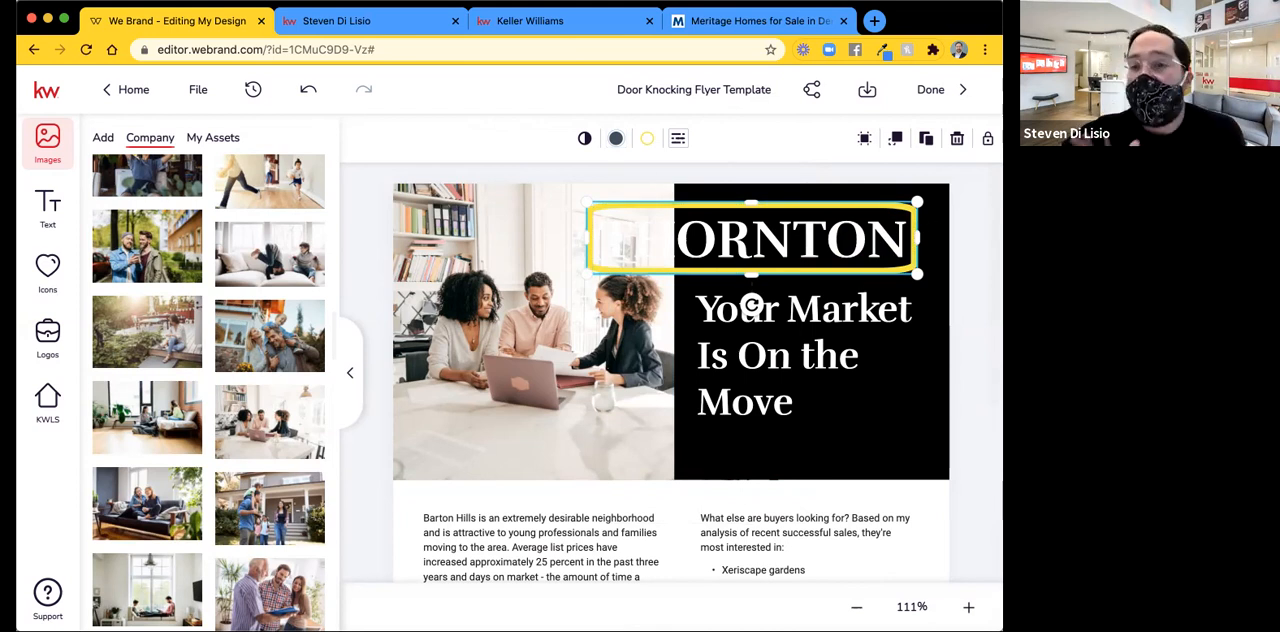
pyautogui.click(983, 247)
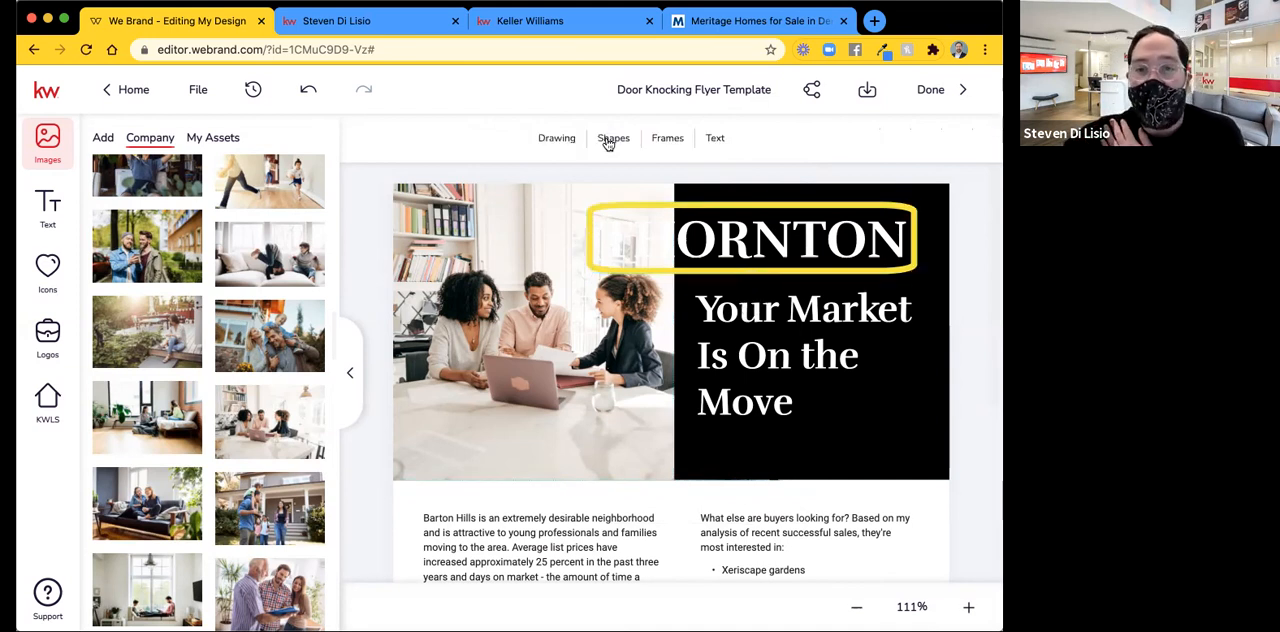
pyautogui.click(608, 142)
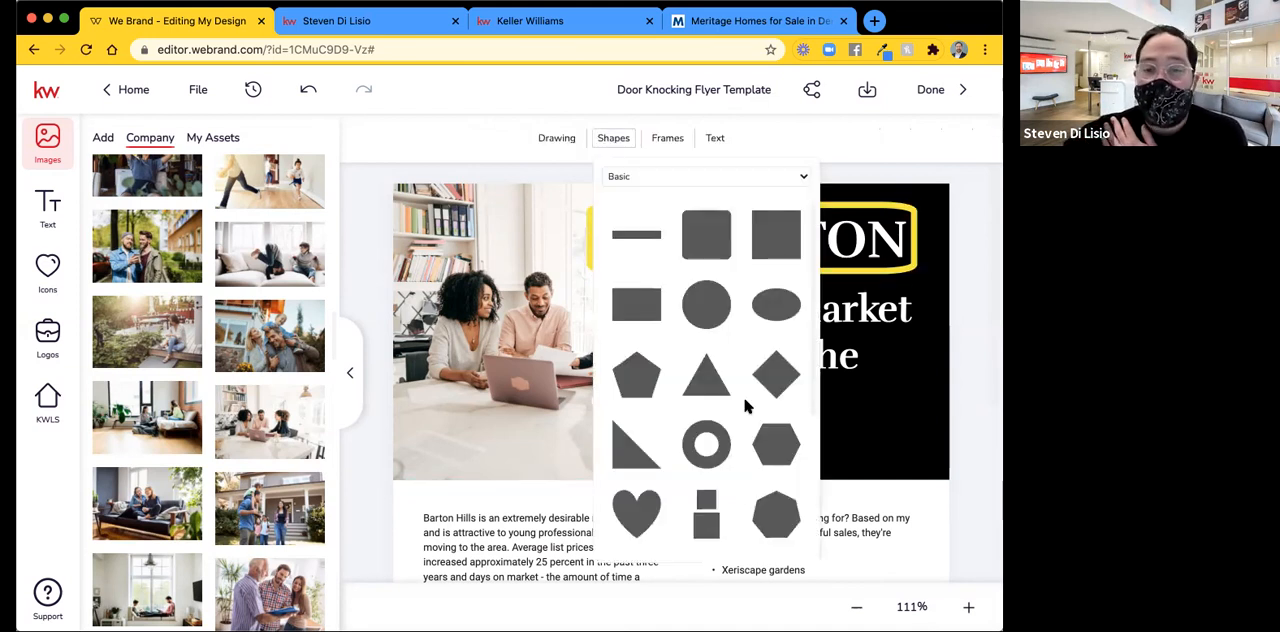
pyautogui.scroll(-3, 745, 405)
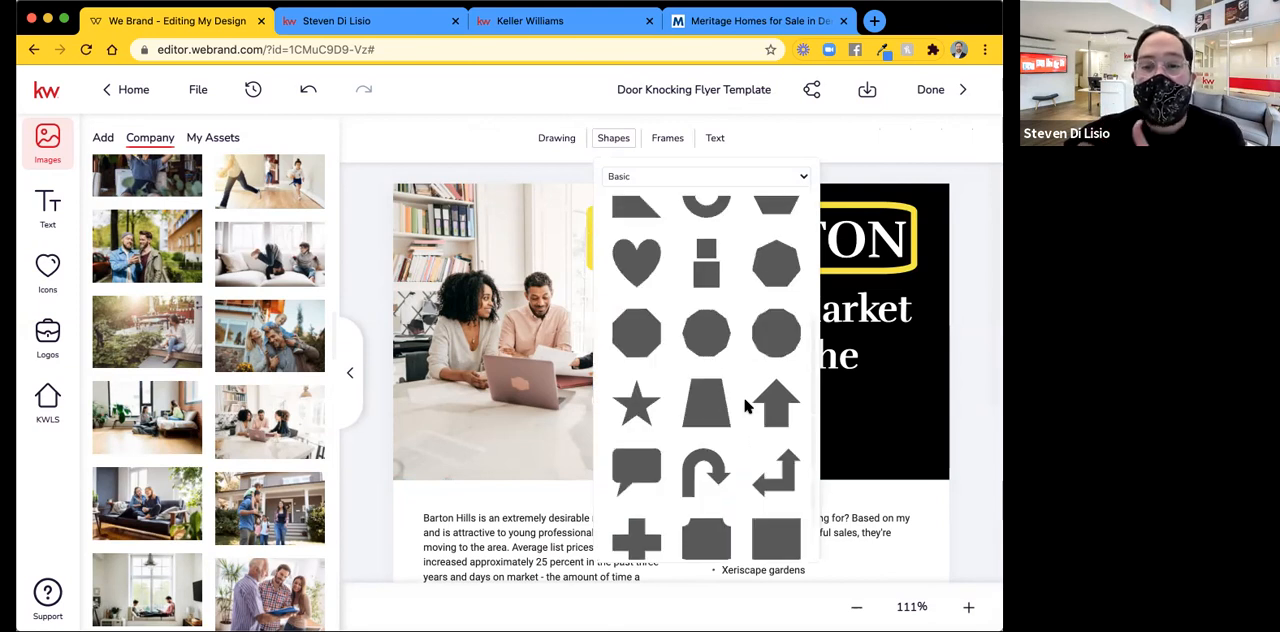
pyautogui.click(980, 268)
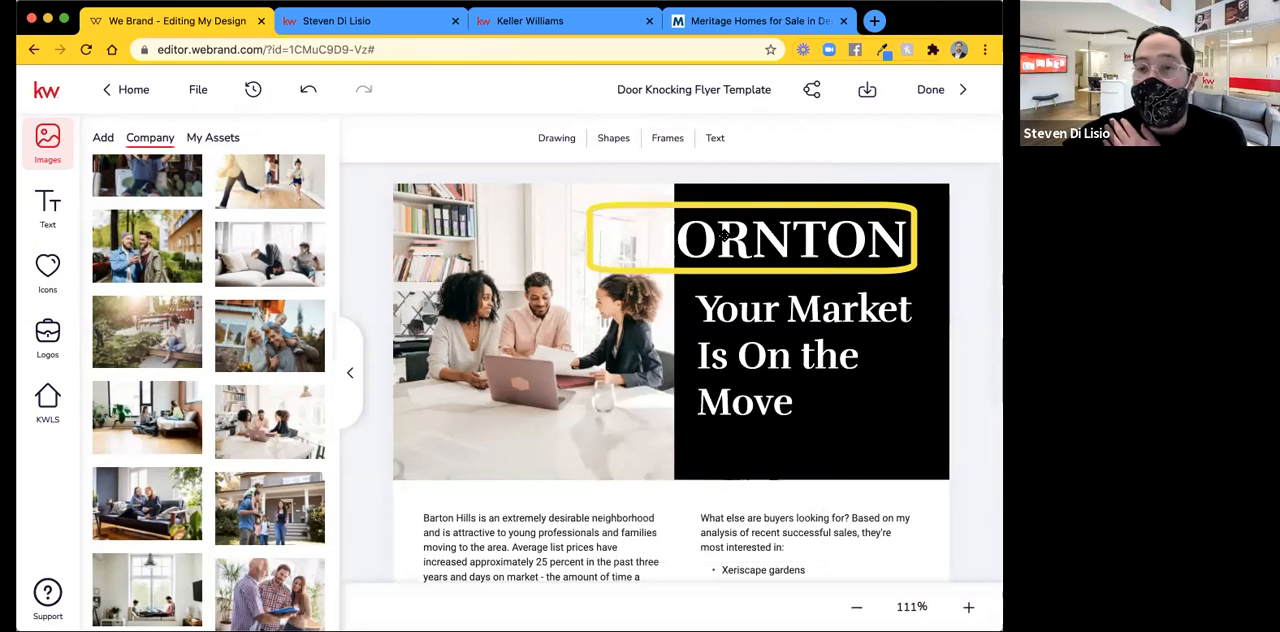
# Shrink the THORNTON text and move it onto the black header panel, above the Your Market Is On the Move headline.
pyautogui.click(597, 241)
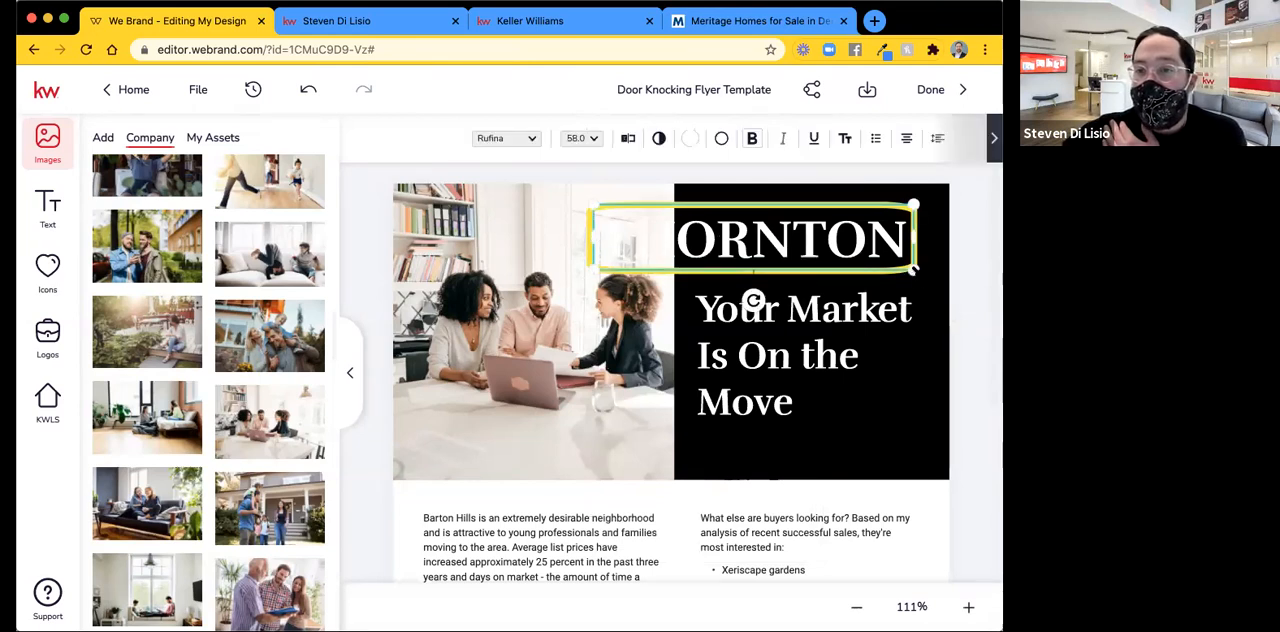
pyautogui.moveTo(912, 268); pyautogui.dragTo(880, 254)
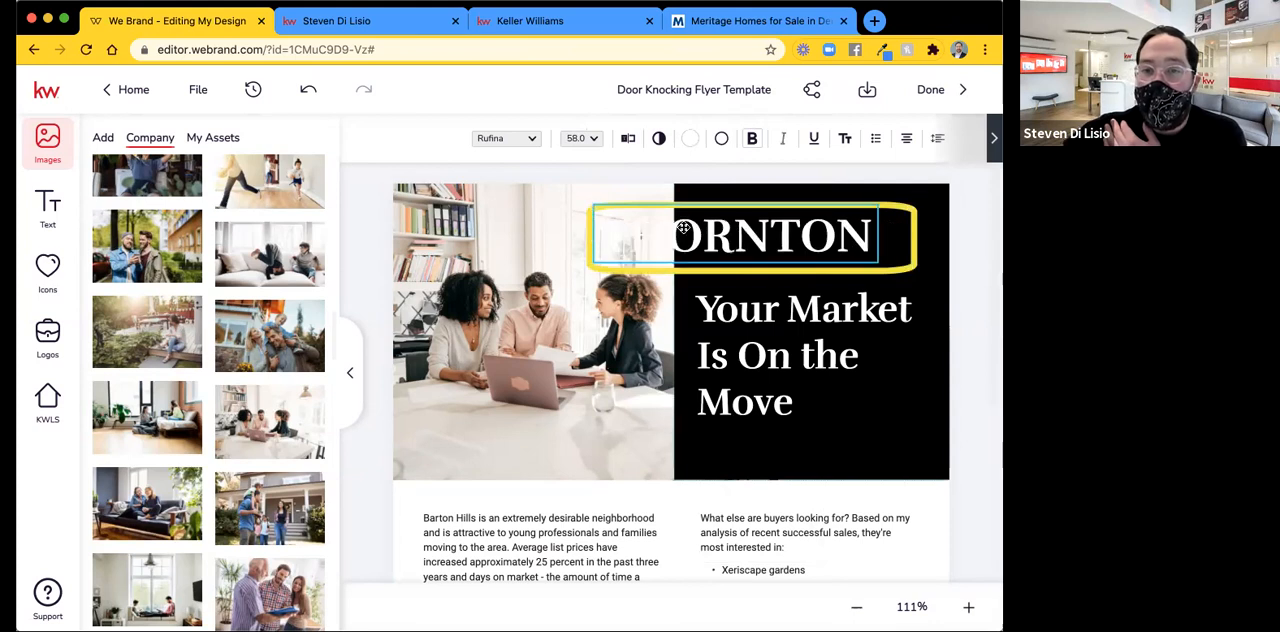
pyautogui.moveTo(755, 235); pyautogui.dragTo(827, 235)
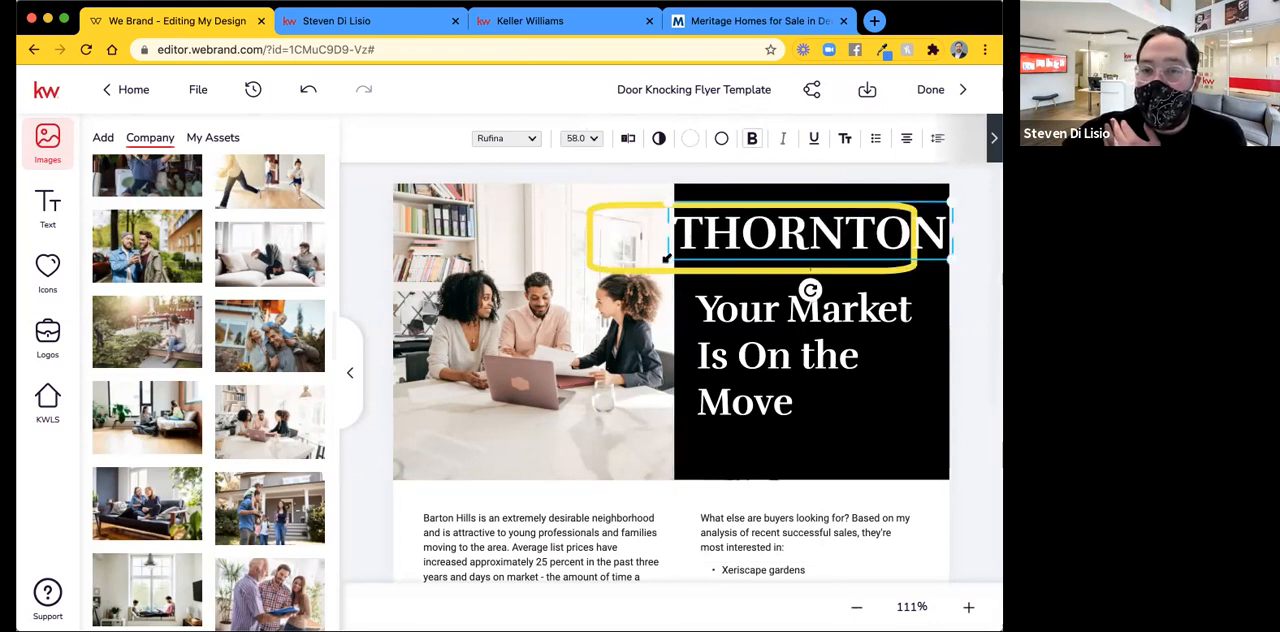
pyautogui.moveTo(668, 259); pyautogui.dragTo(688, 254)
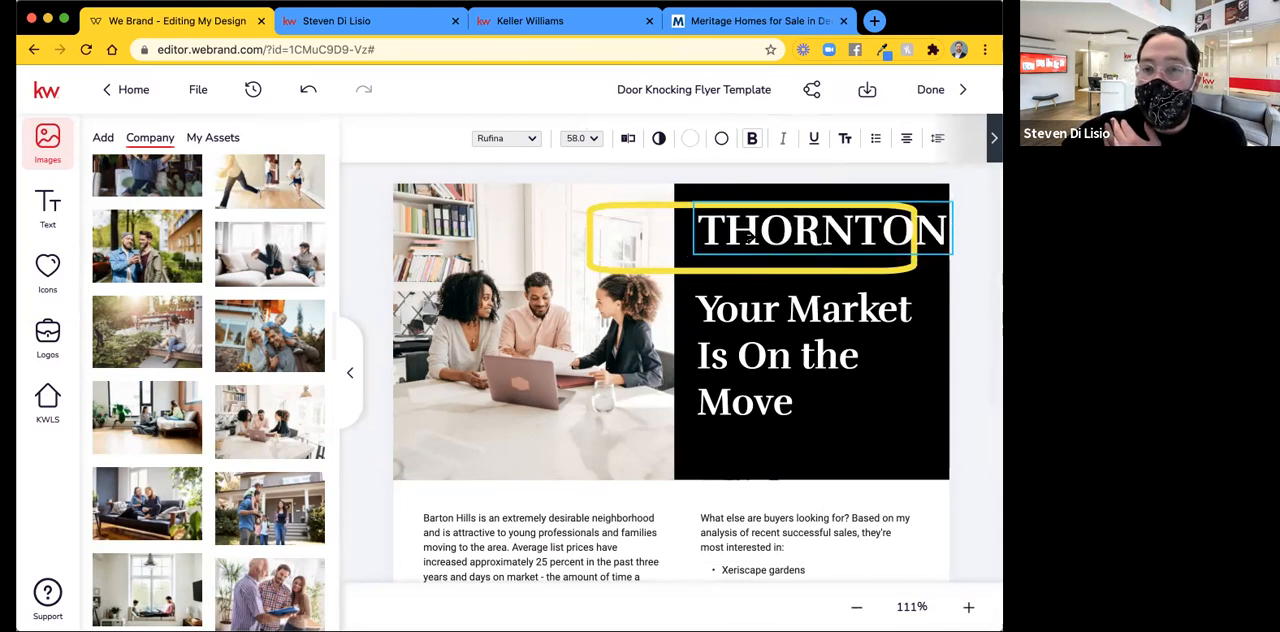
pyautogui.click(712, 238)
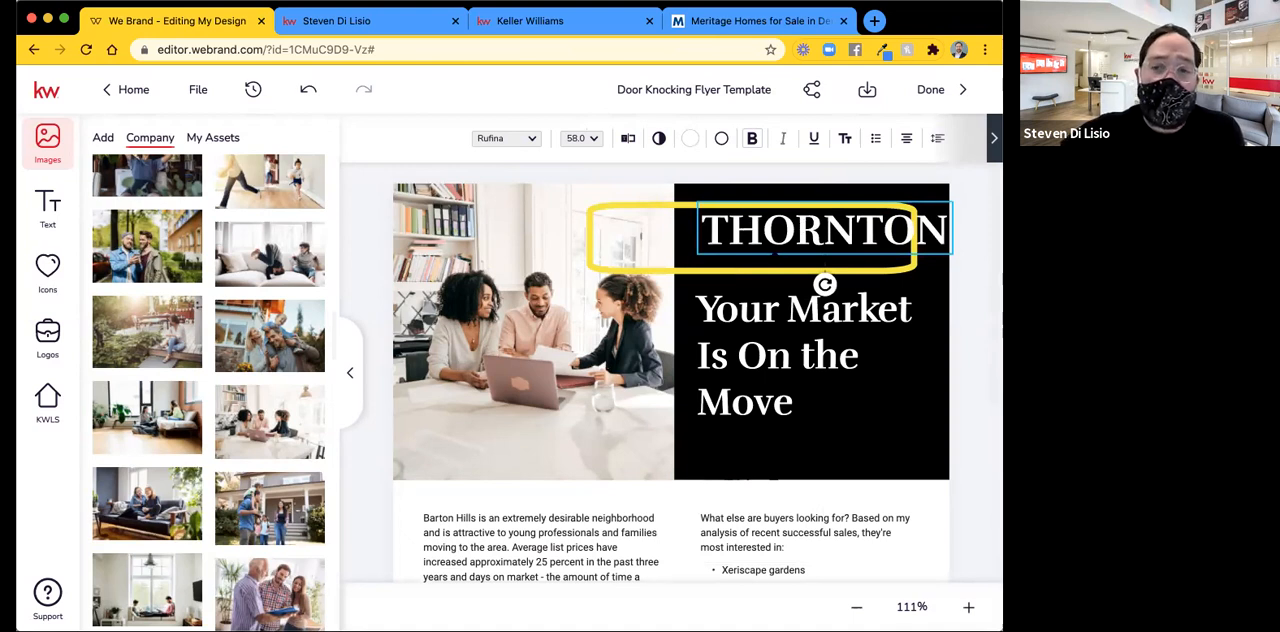
pyautogui.moveTo(824, 284); pyautogui.dragTo(797, 303)
pyautogui.moveTo(755, 240); pyautogui.dragTo(752, 215)
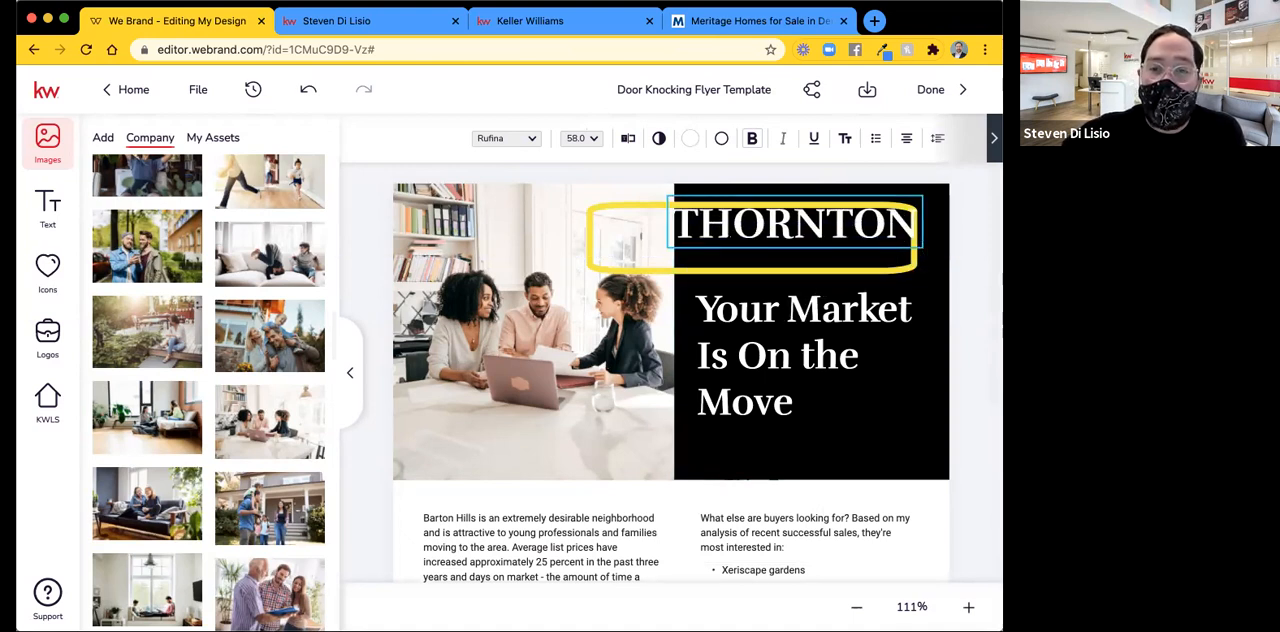
pyautogui.moveTo(838, 219); pyautogui.dragTo(719, 246)
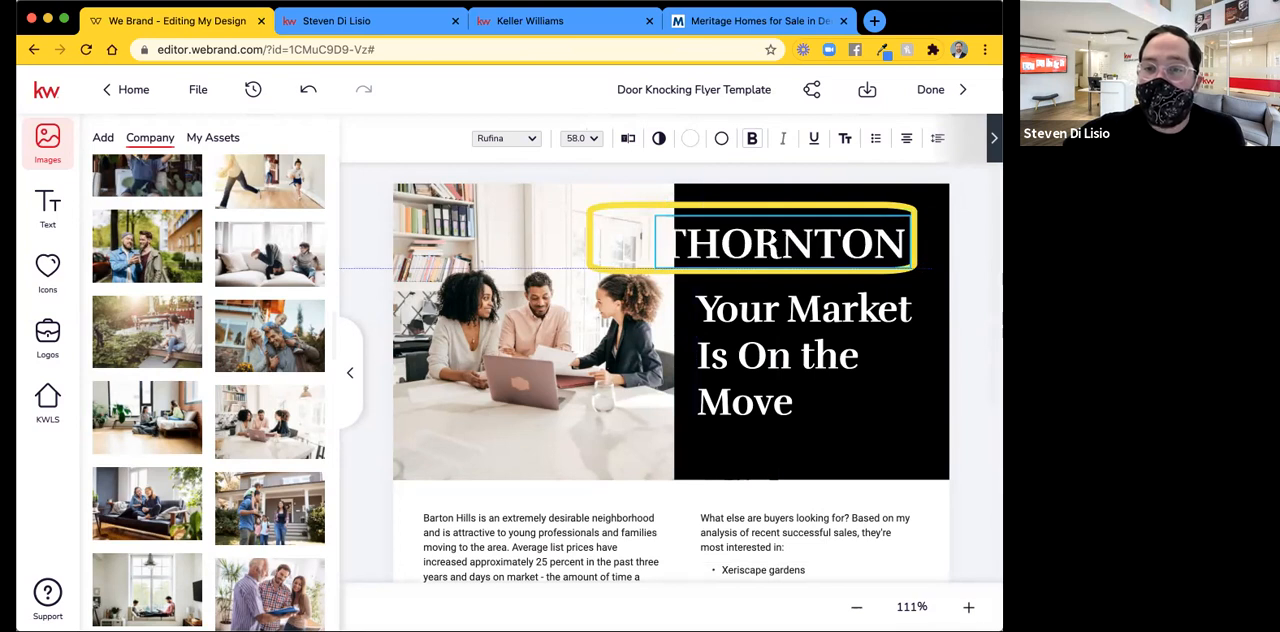
pyautogui.moveTo(801, 238); pyautogui.dragTo(765, 204)
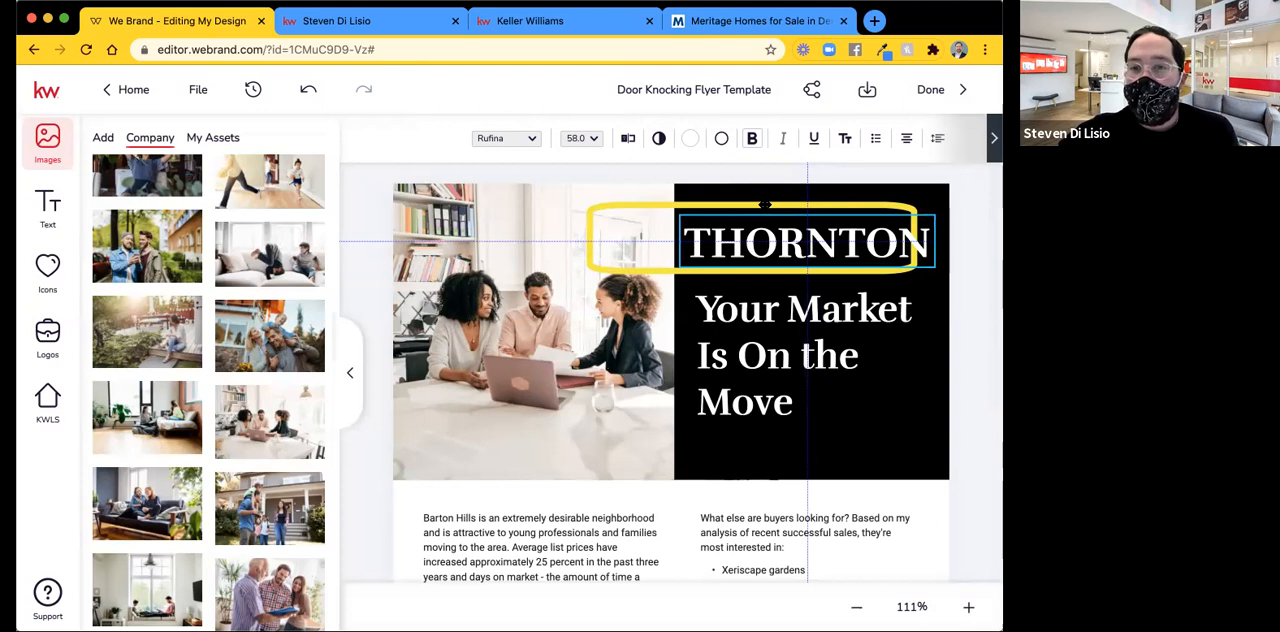
# Move the yellow rounded outline onto the black panel so it starts at the panel's left edge around THORNTON.
pyautogui.click(600, 206)
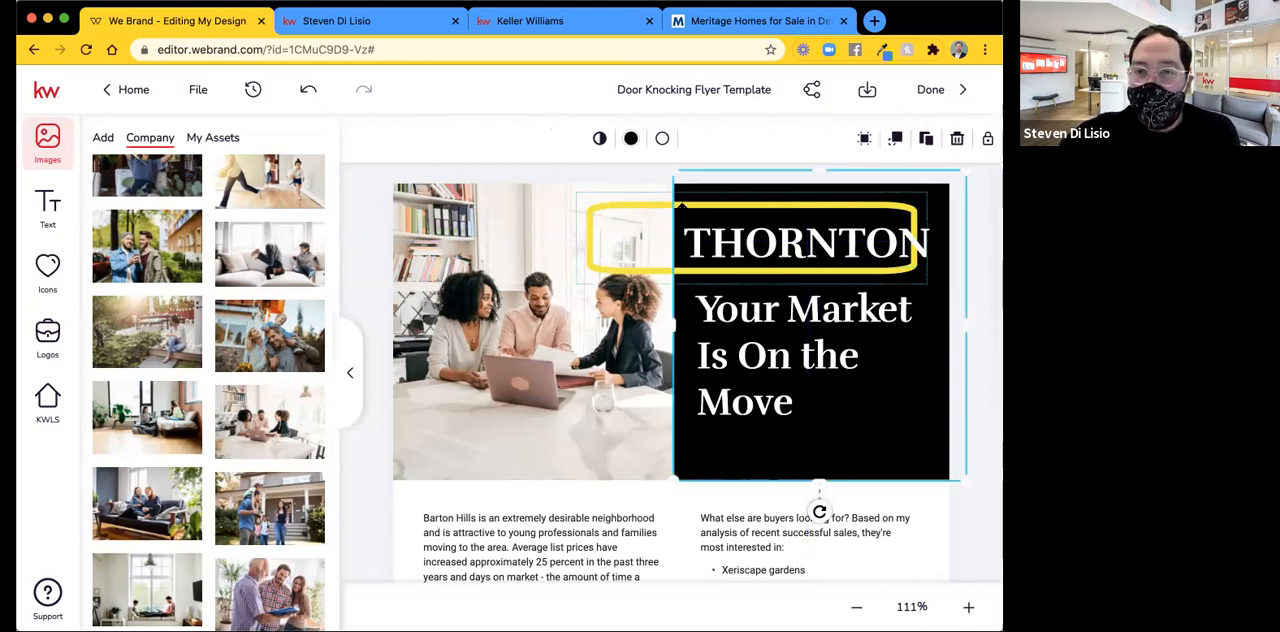
pyautogui.click(687, 206)
pyautogui.moveTo(602, 203); pyautogui.dragTo(690, 208)
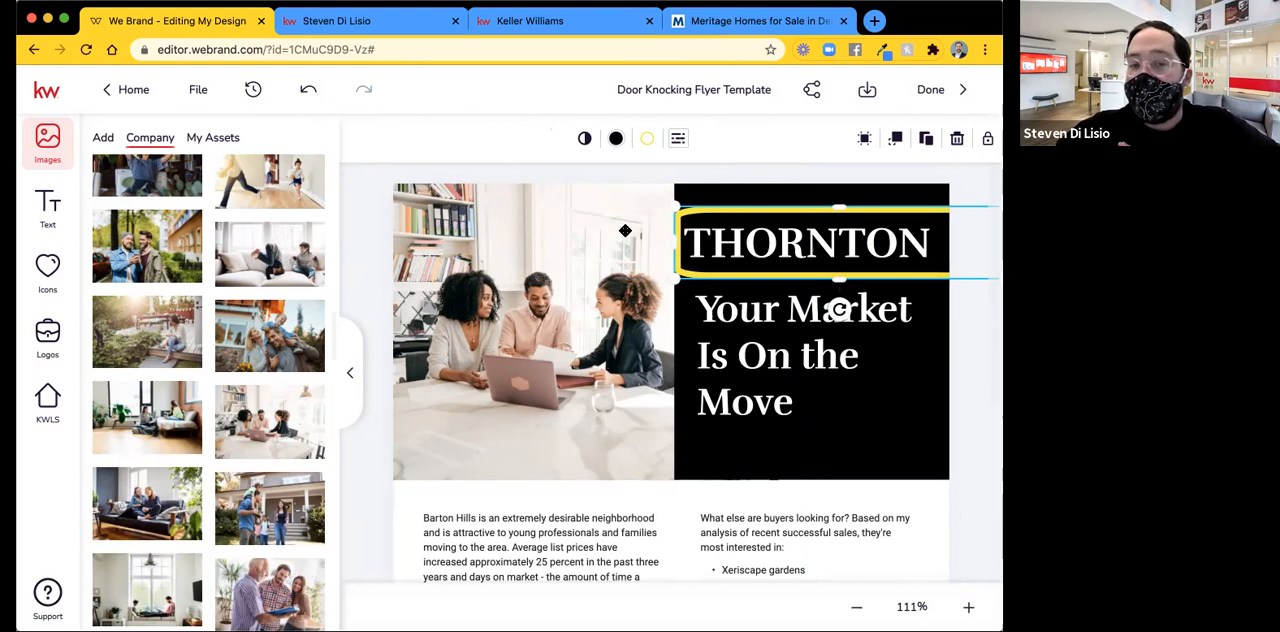
pyautogui.click(571, 474)
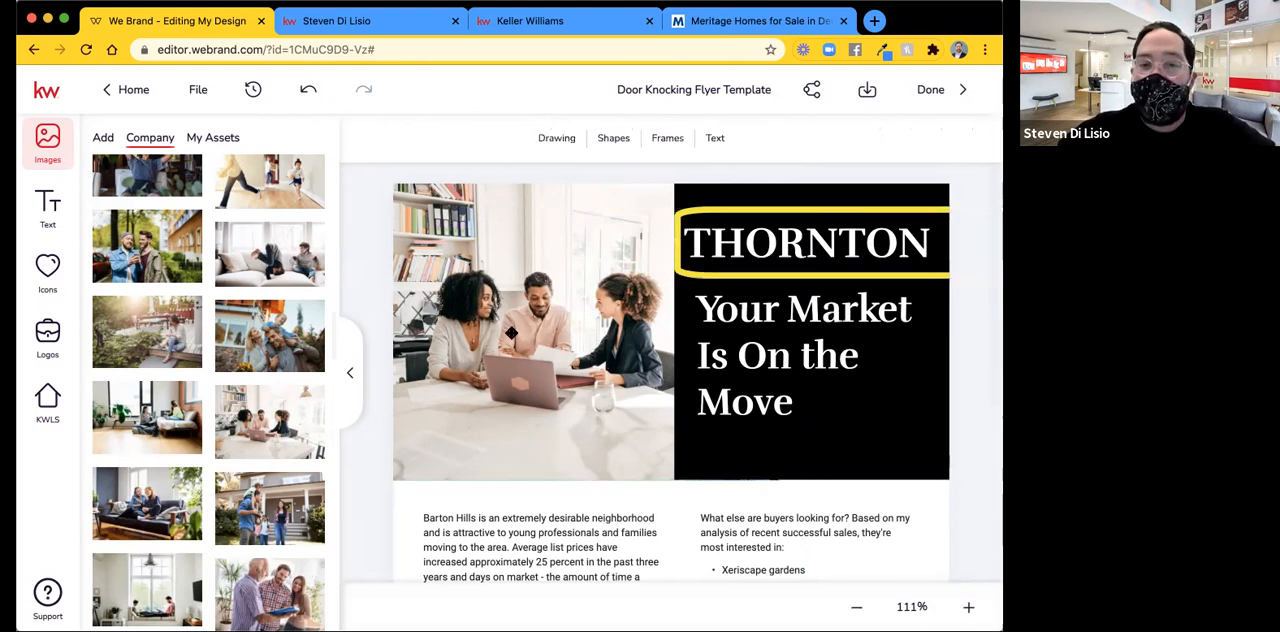
# Try inserting the filler letters DFDFDFDFDF inside the Barton Hills paragraph and remove them.
pyautogui.scroll(-5, 482, 467)
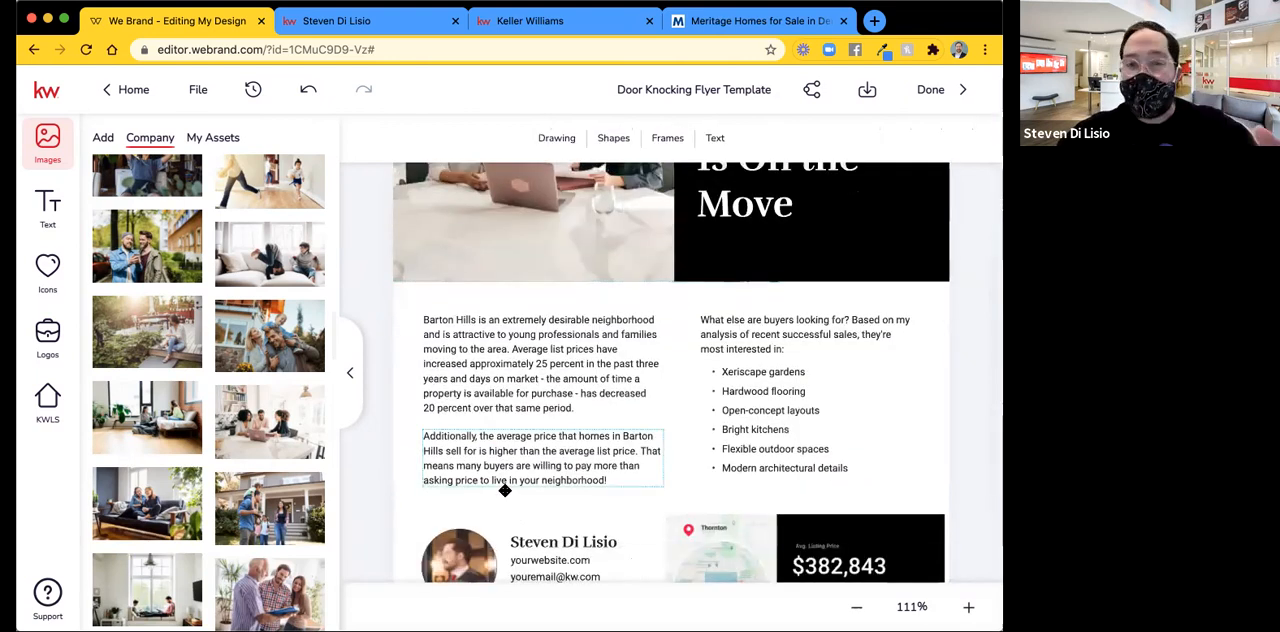
pyautogui.click(530, 346)
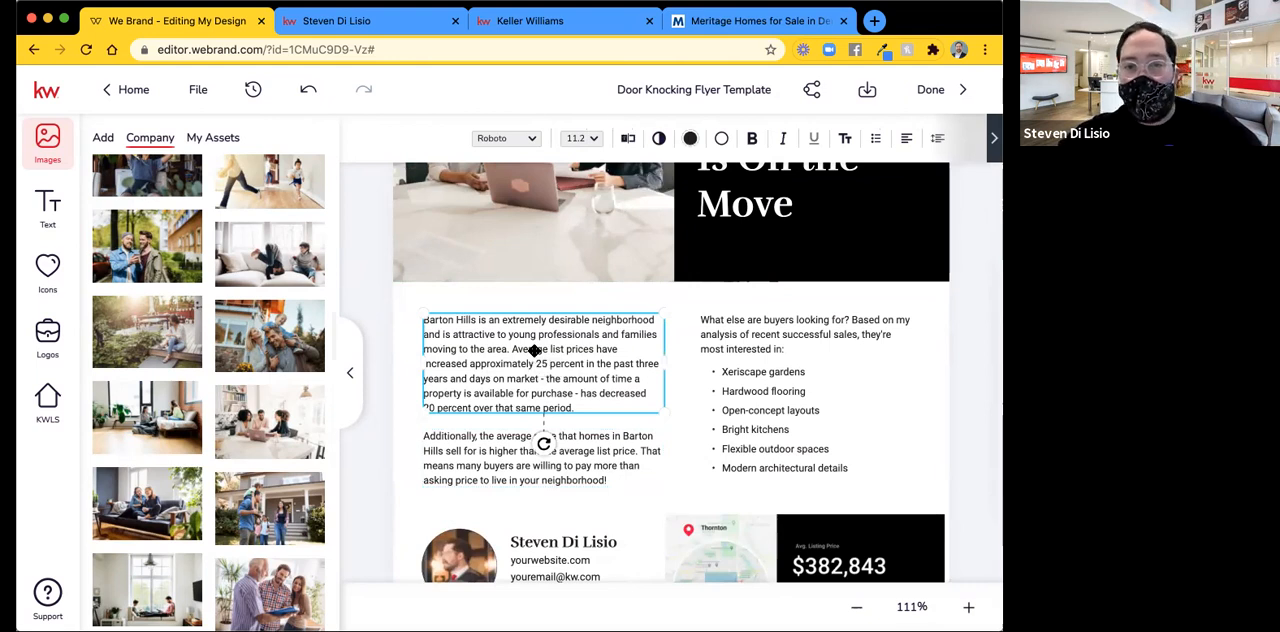
pyautogui.doubleClick(535, 349)
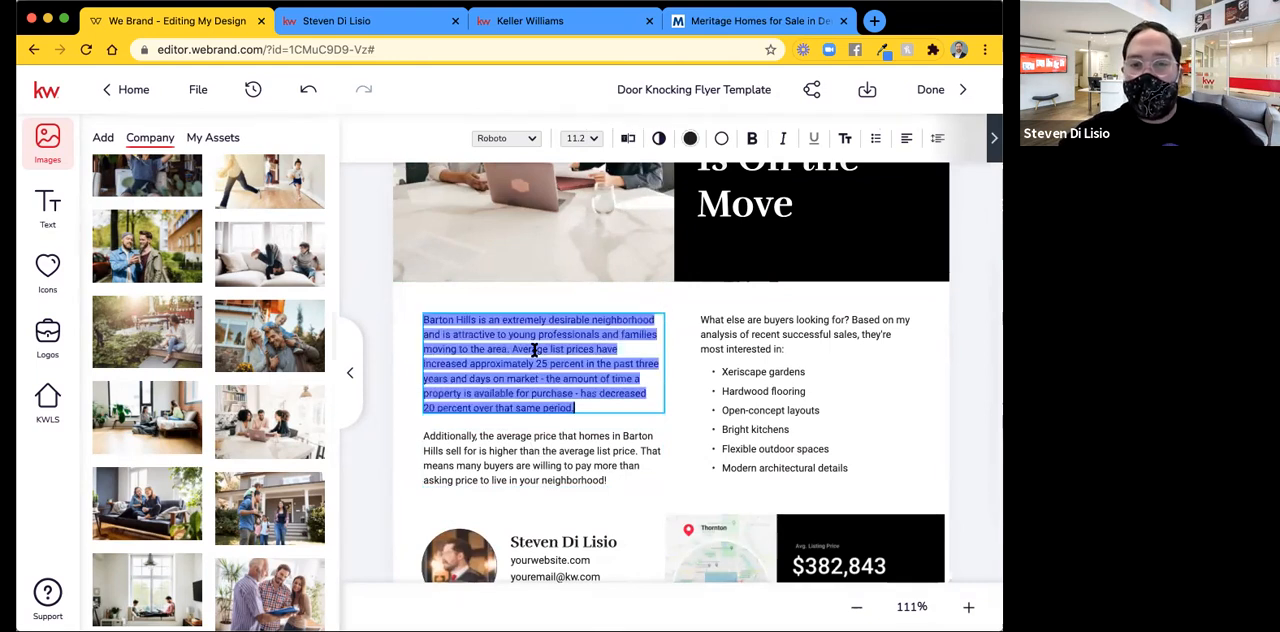
pyautogui.click(536, 349)
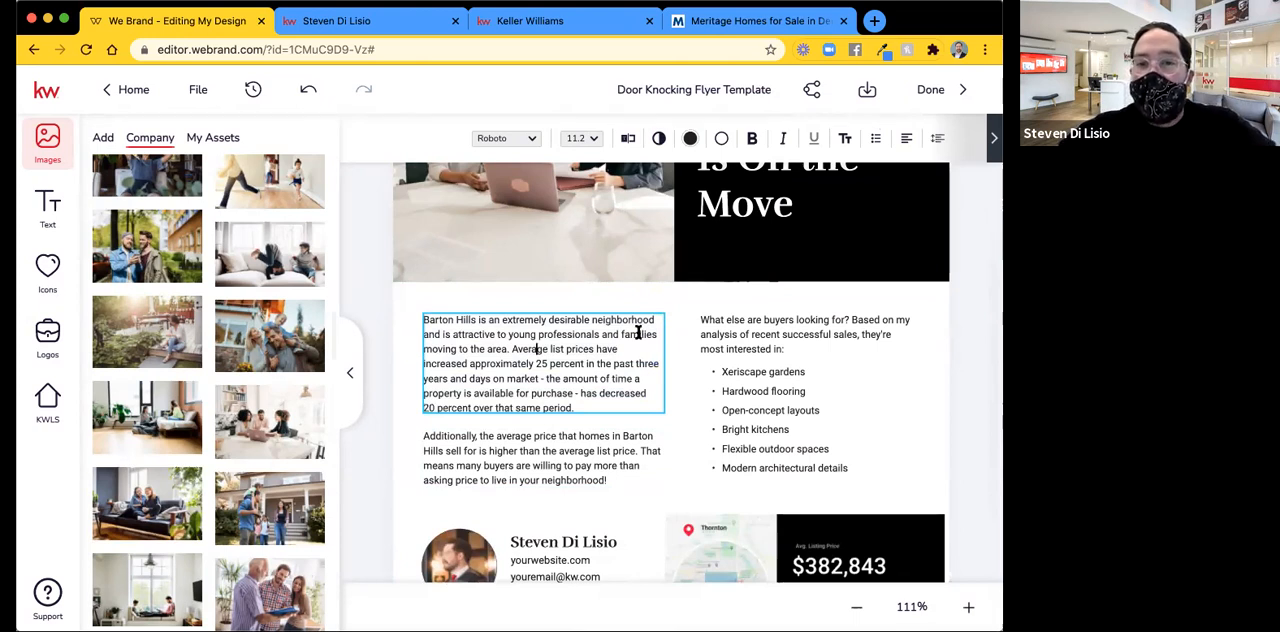
pyautogui.write('DFDFDFDFDF')
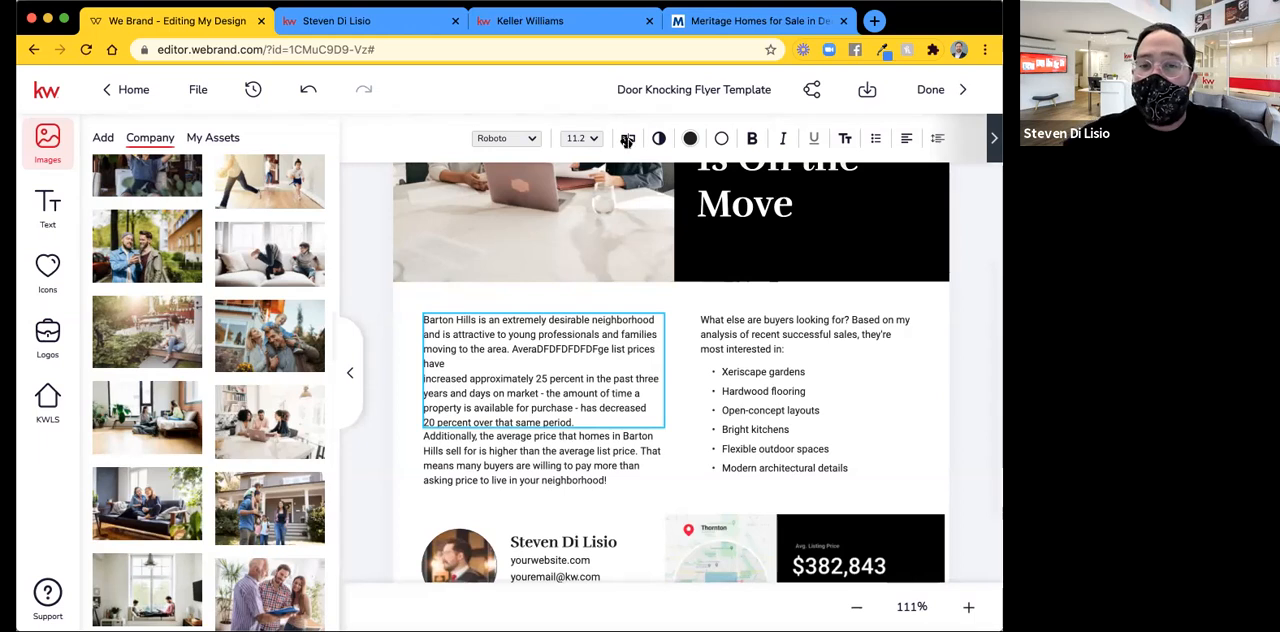
pyautogui.press('BackSpace')
pyautogui.press('BackSpace')
pyautogui.press('BackSpace')
pyautogui.press('BackSpace')
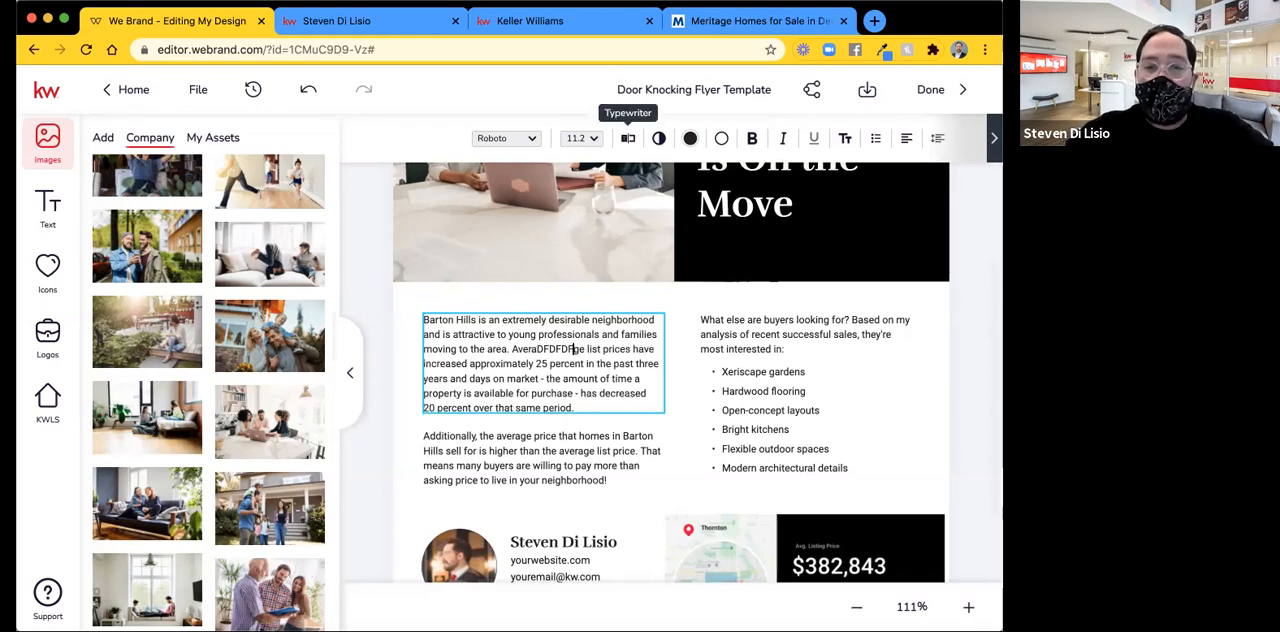
# Using the Typewriter editor, replace the Barton Hills paragraph with the copied message beginning "Supply is Low and Demand is High!" and save the changes.
pyautogui.click(627, 141)
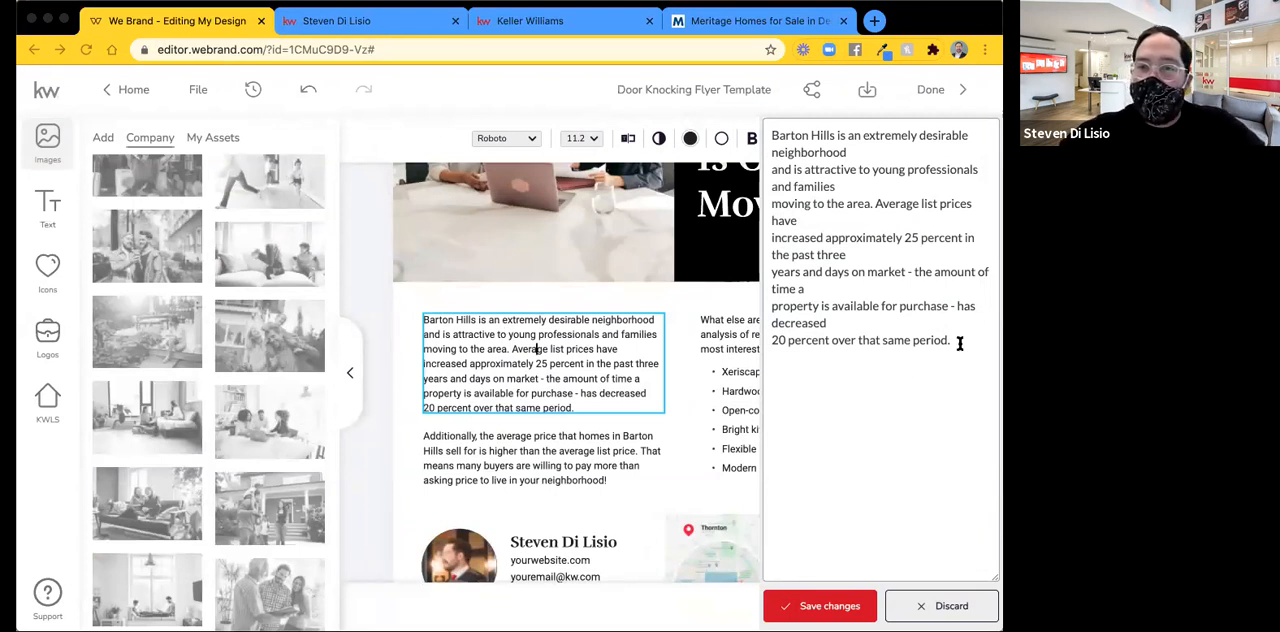
pyautogui.click(802, 141)
pyautogui.moveTo(802, 141); pyautogui.dragTo(768, 128)
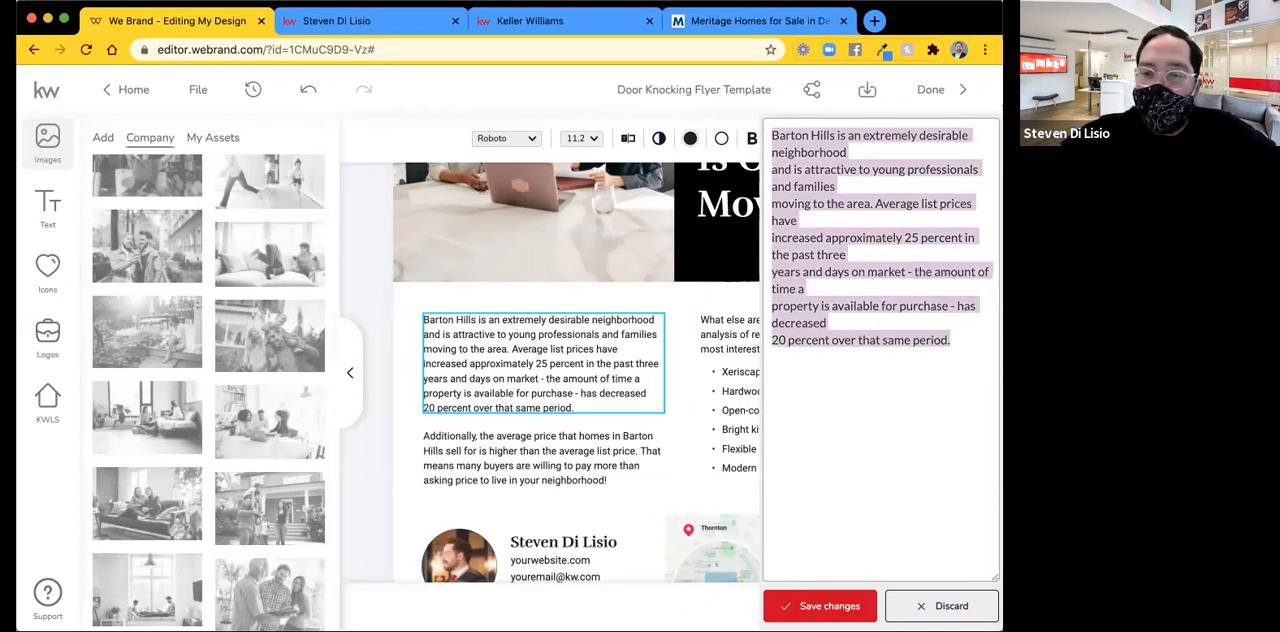
pyautogui.write('Supply is Low and Demand is High! I have Pre Approved buyers ready to offer market value for your home.  "Where will I live?" Our Buyer agents are constantly working around the Denver Area. The rates on home loans is also at historic lows, allowing you to get more house for your money!  It all starts with a conversation, give me a call and we can determine your best options!')
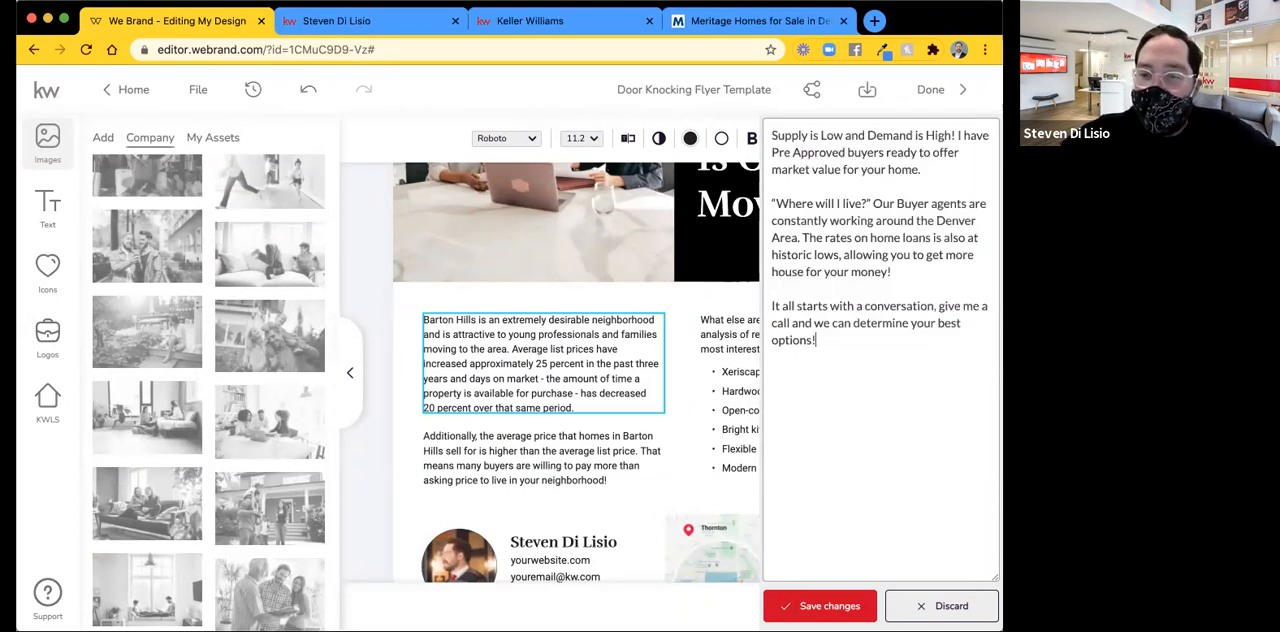
pyautogui.click(805, 607)
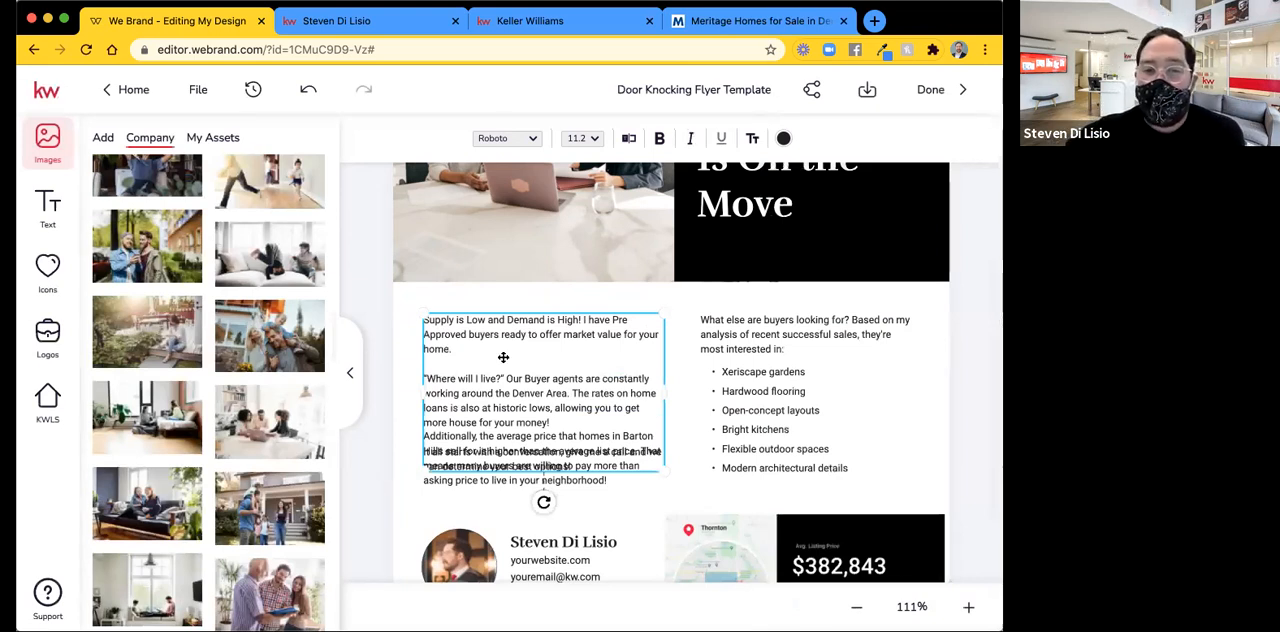
# Move the overlapping "Additionally, the average price" paragraph down off the new message and delete it.
pyautogui.click(486, 478)
pyautogui.moveTo(479, 505)
pyautogui.mouseDown()
pyautogui.moveTo(479, 476)
pyautogui.moveTo(470, 517)
pyautogui.mouseUp()
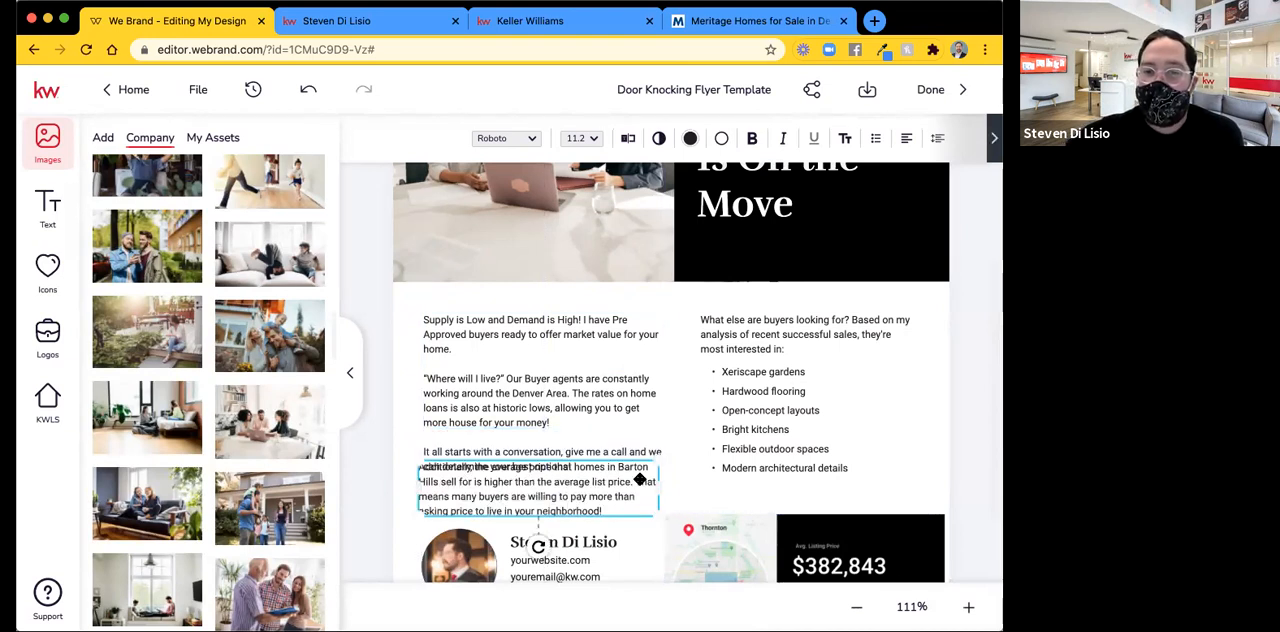
pyautogui.click(994, 137)
pyautogui.hscroll(2, 963, 146)
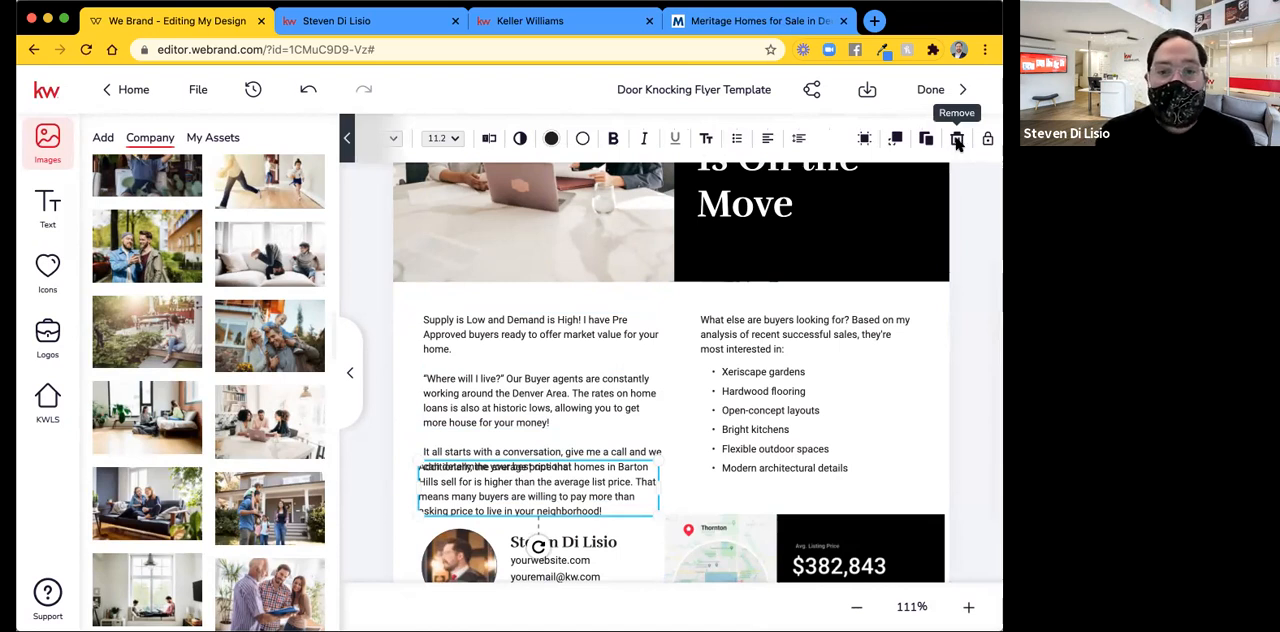
pyautogui.click(957, 142)
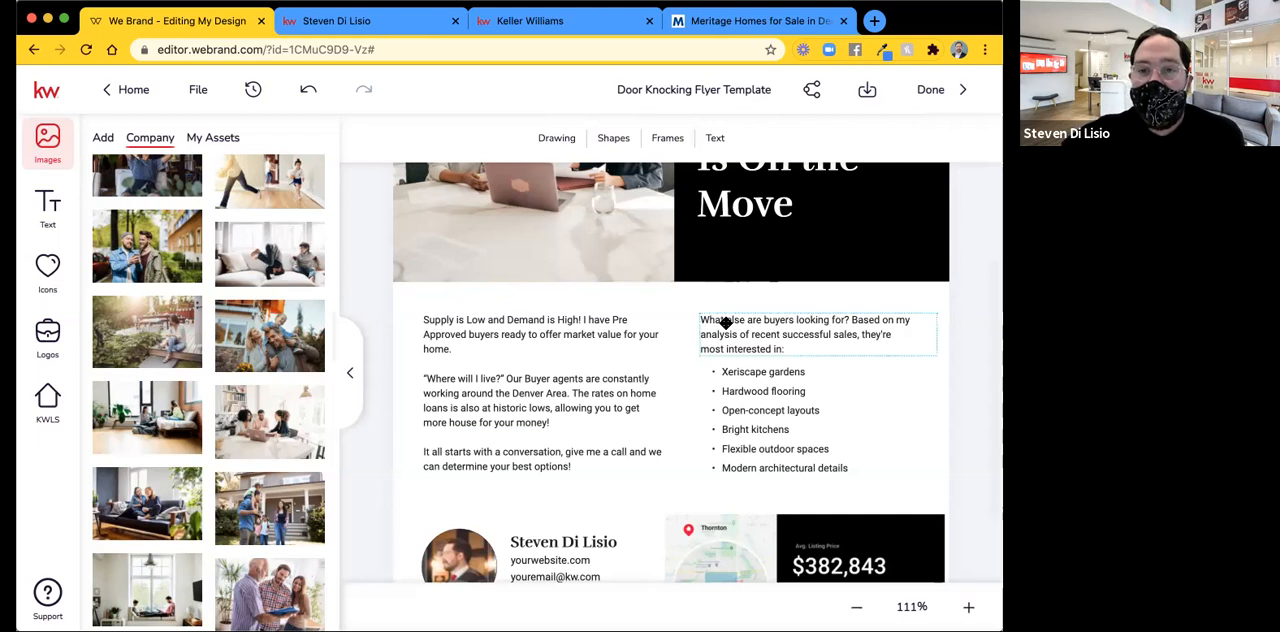
# Review the flyer from the THORNTON header through the body text to the agent details and market snapshot.
pyautogui.scroll(2, 726, 323)
pyautogui.scroll(3, 670, 320)
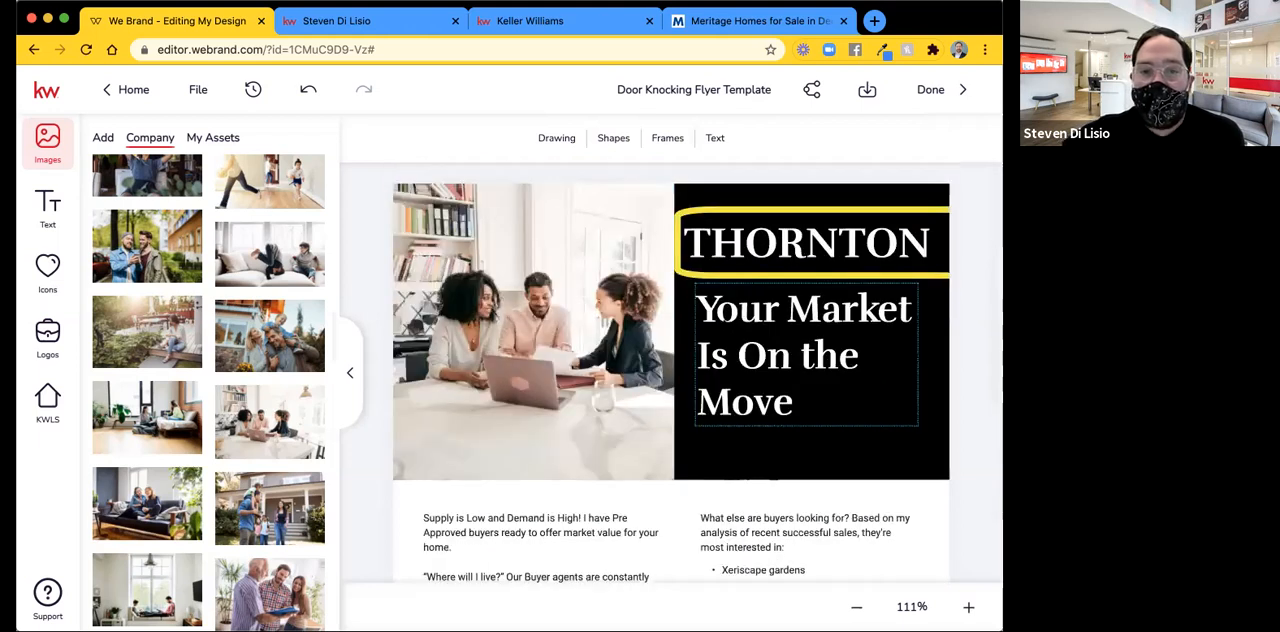
pyautogui.scroll(-8, 670, 300)
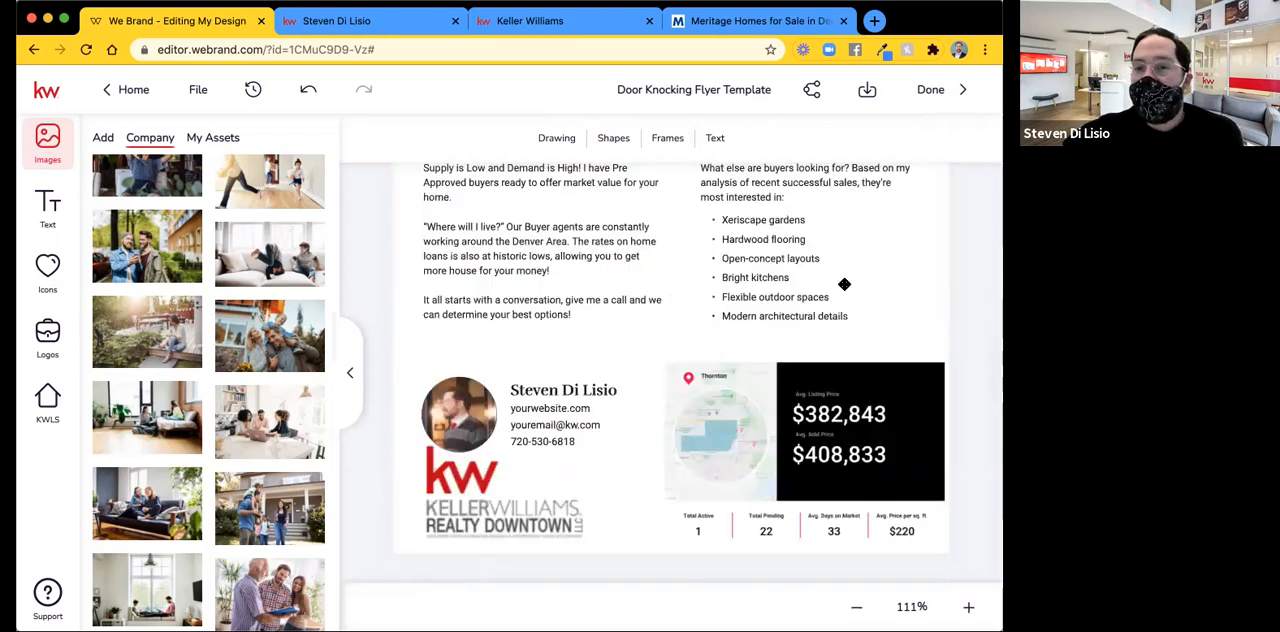
pyautogui.scroll(2, 845, 284)
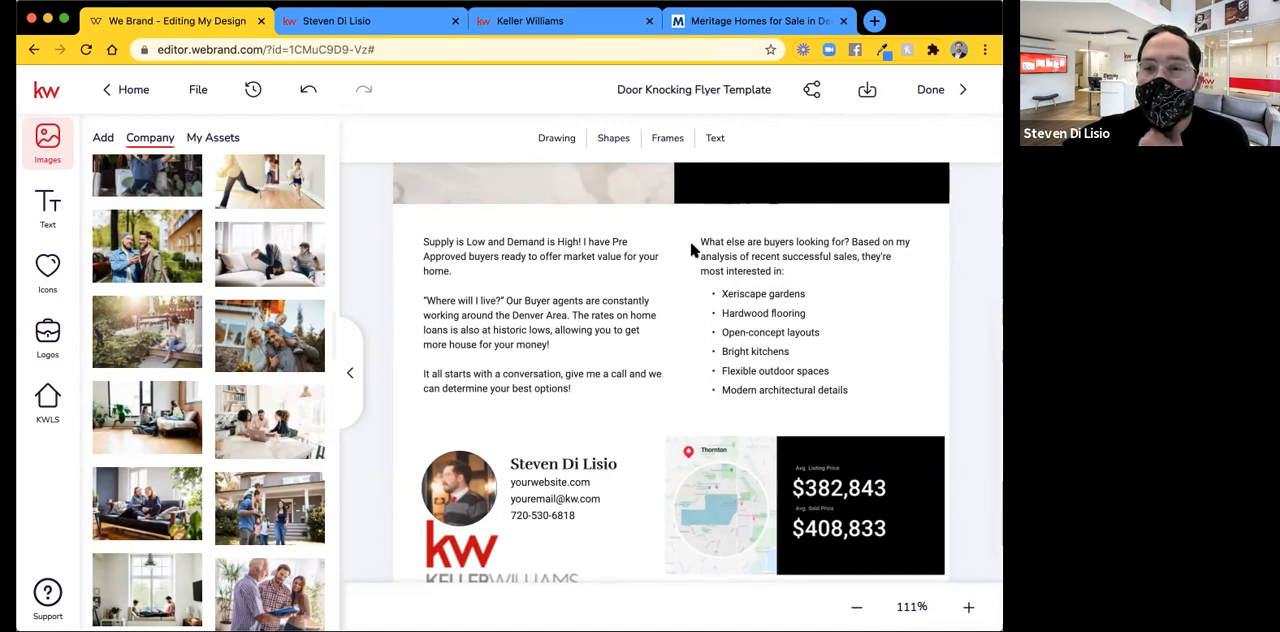
pyautogui.scroll(-2, 670, 352)
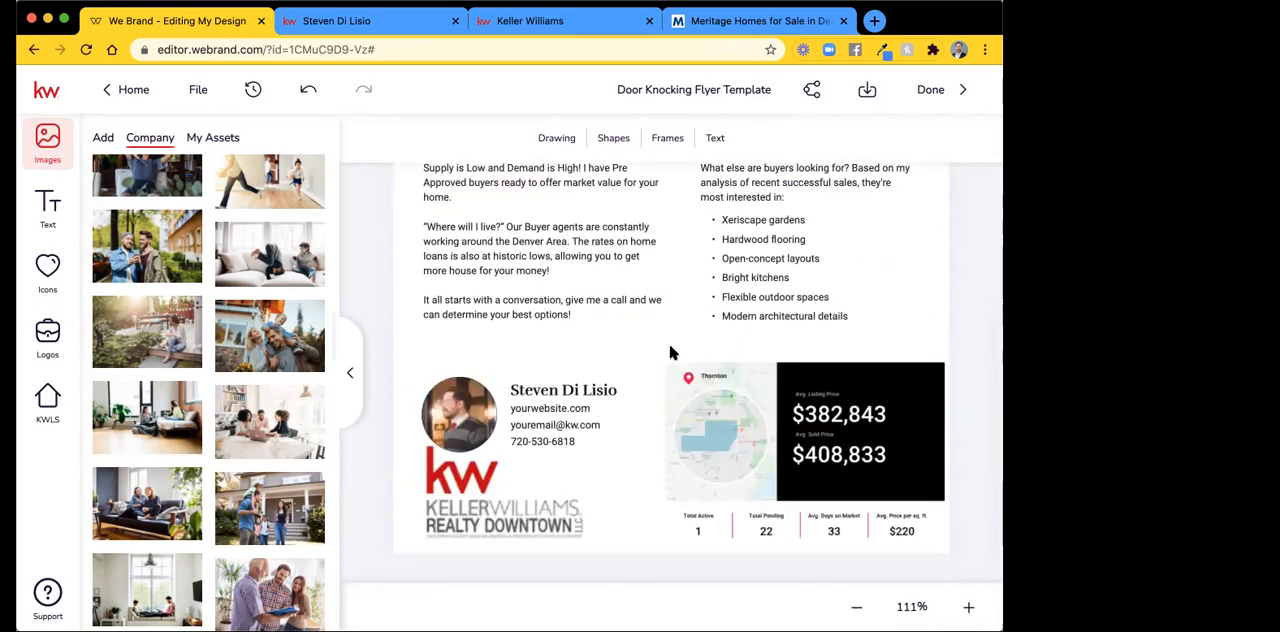
pyautogui.scroll(2, 670, 359)
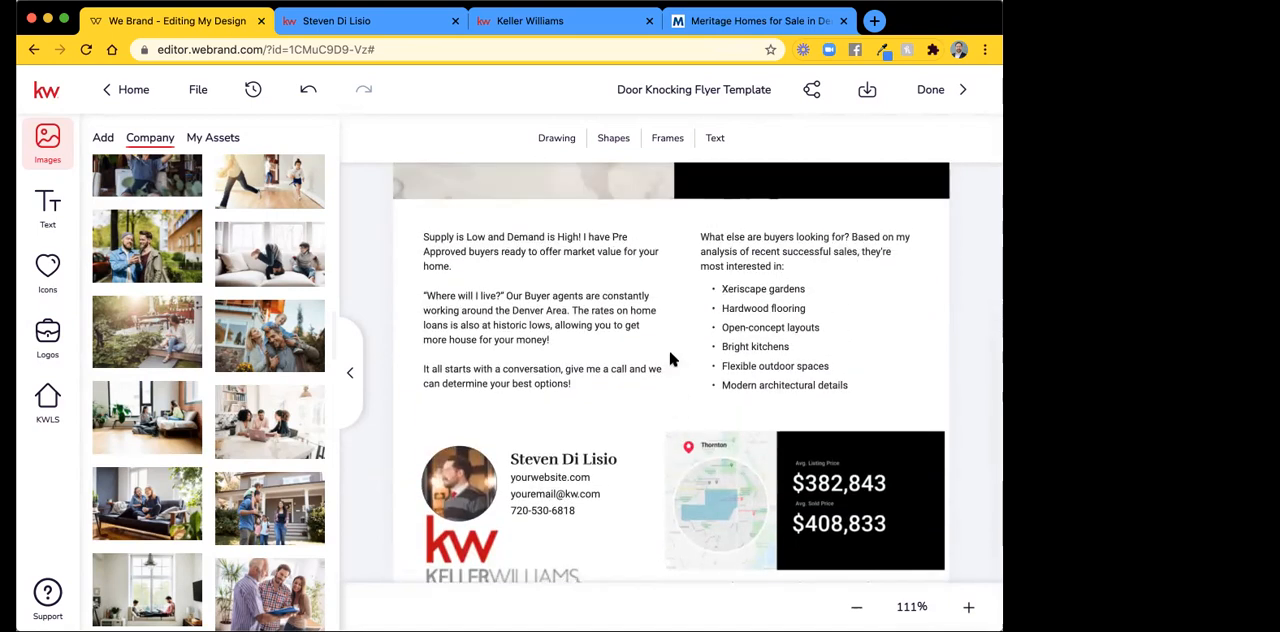
pyautogui.scroll(5, 670, 359)
pyautogui.scroll(2, 672, 354)
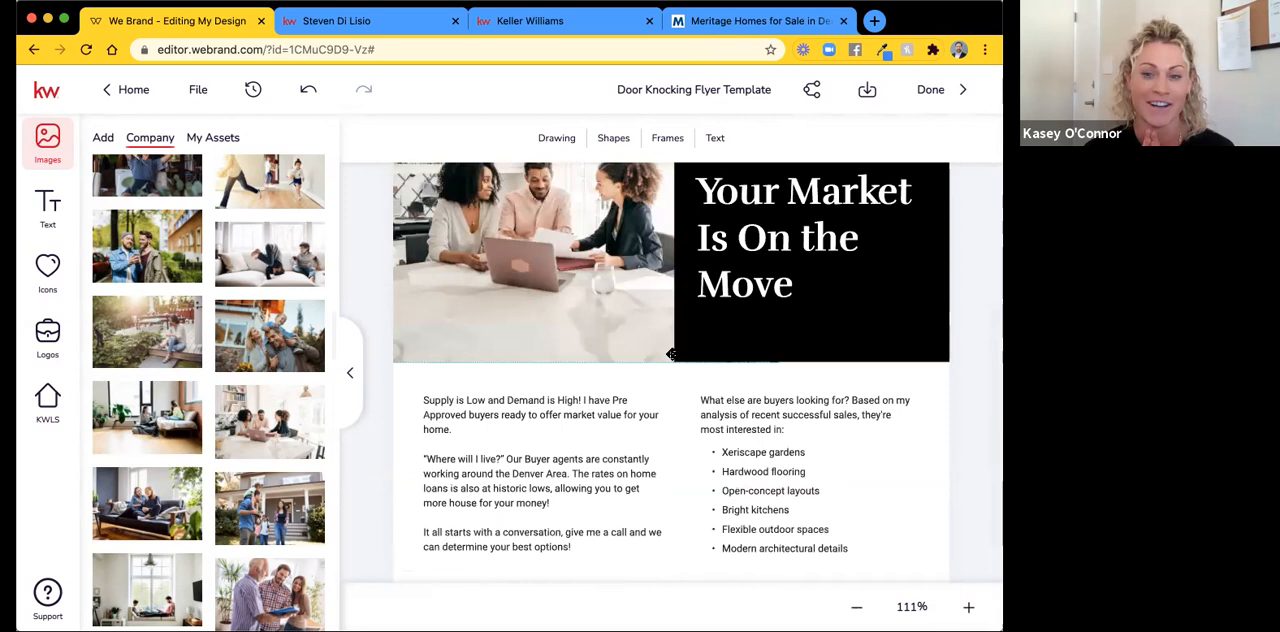
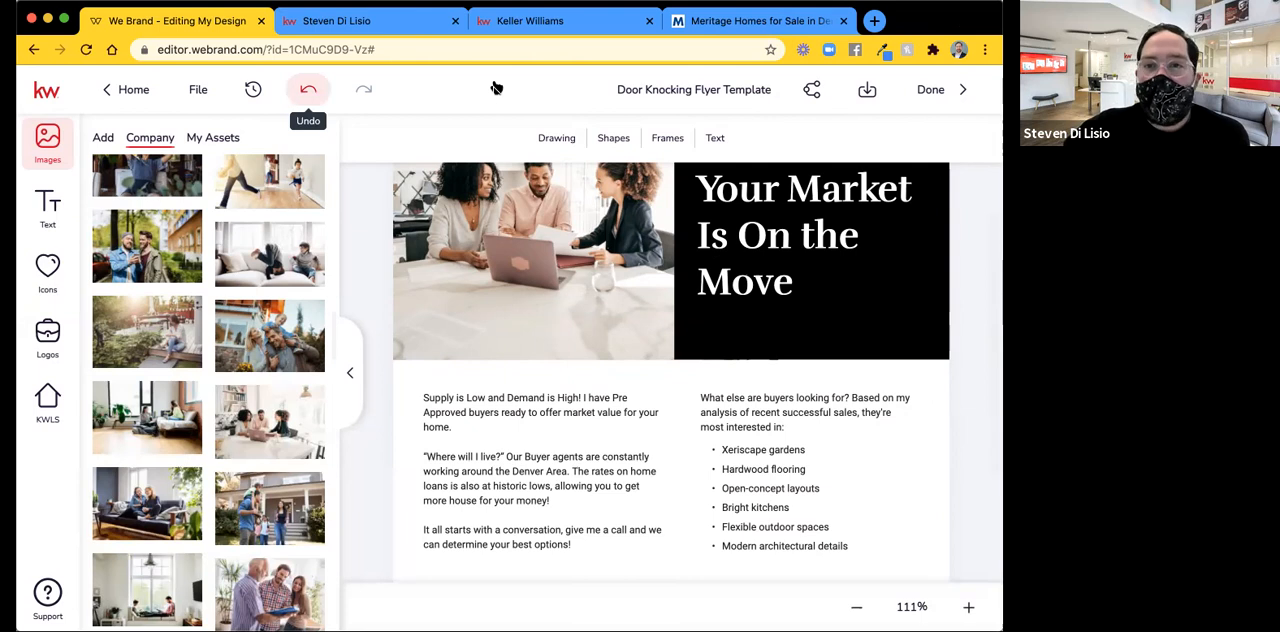
# Search the web for "QR CODE GENERATOR" in a new browser tab and open the QRCode Monkey site.
pyautogui.hotkey('ctrl', 'shift', 'Tab')
pyautogui.click(307, 50)
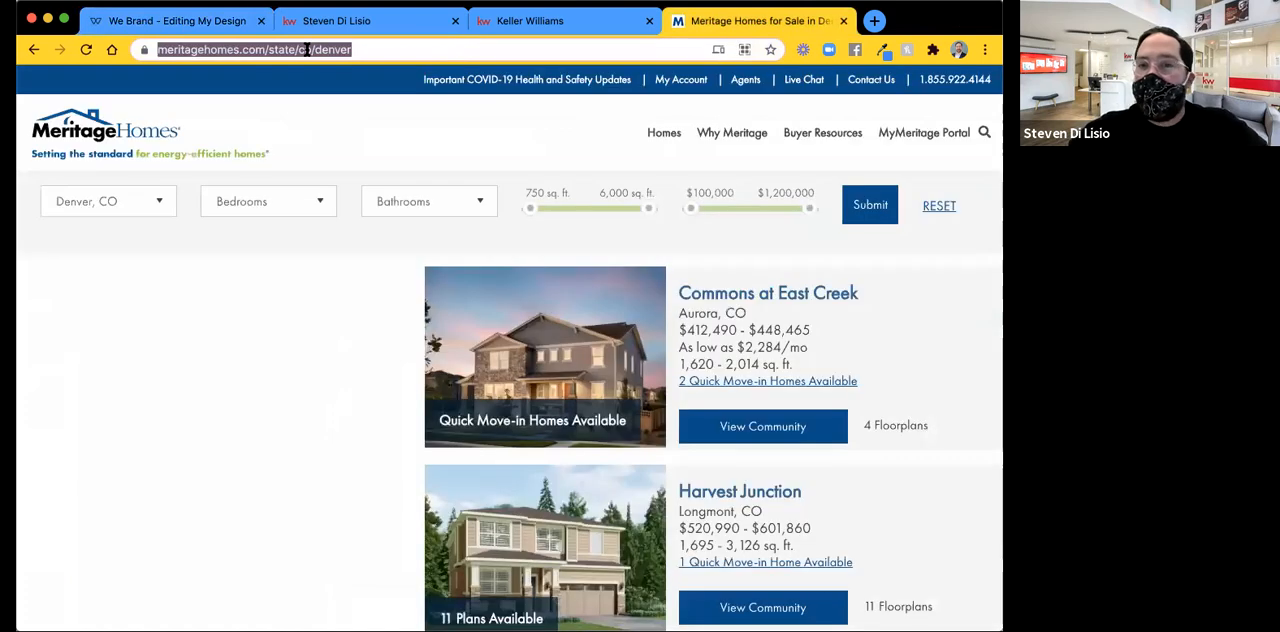
pyautogui.press('super+t')
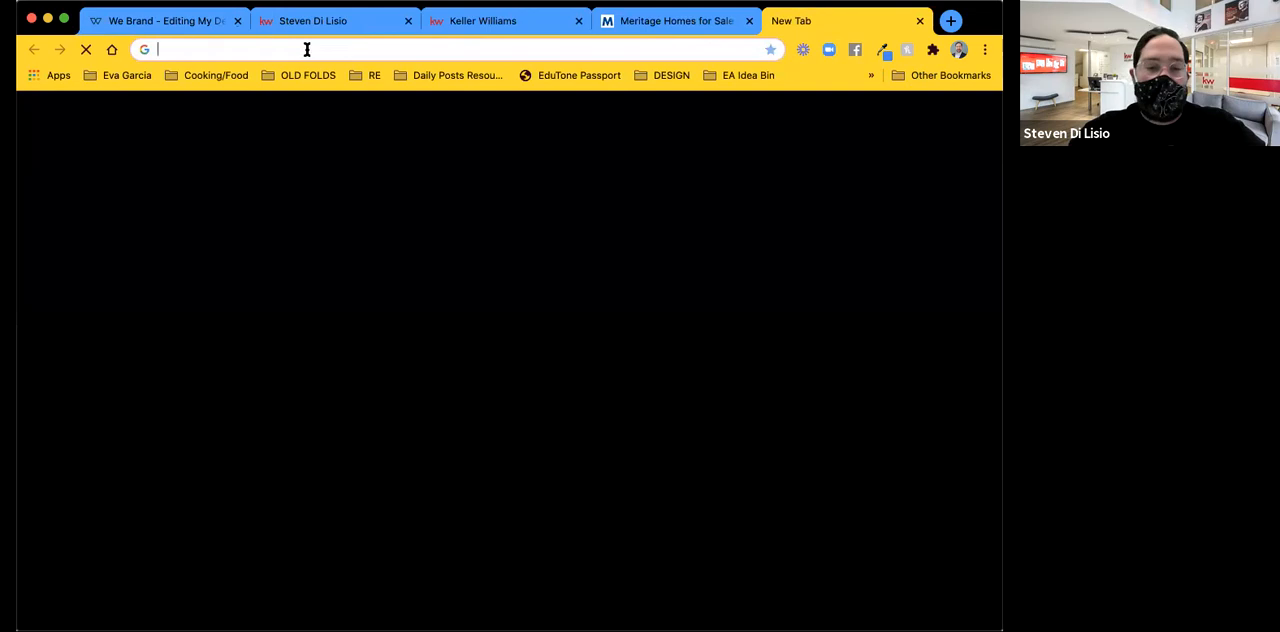
pyautogui.write('Q')
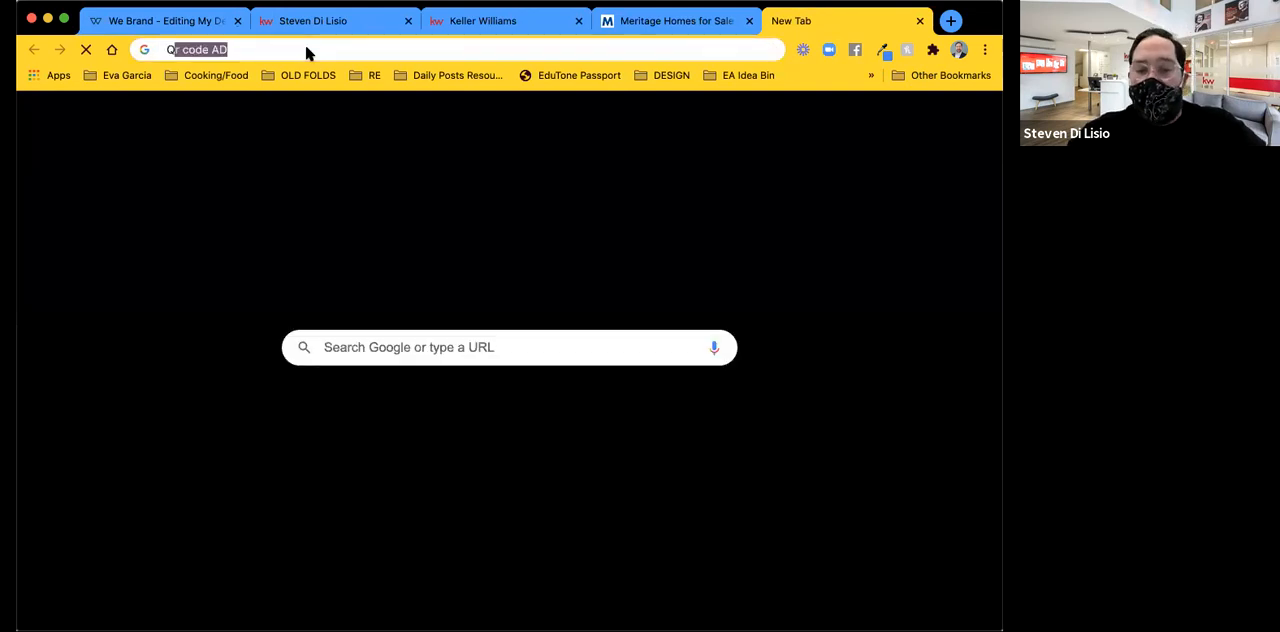
pyautogui.write('R CODE GE')
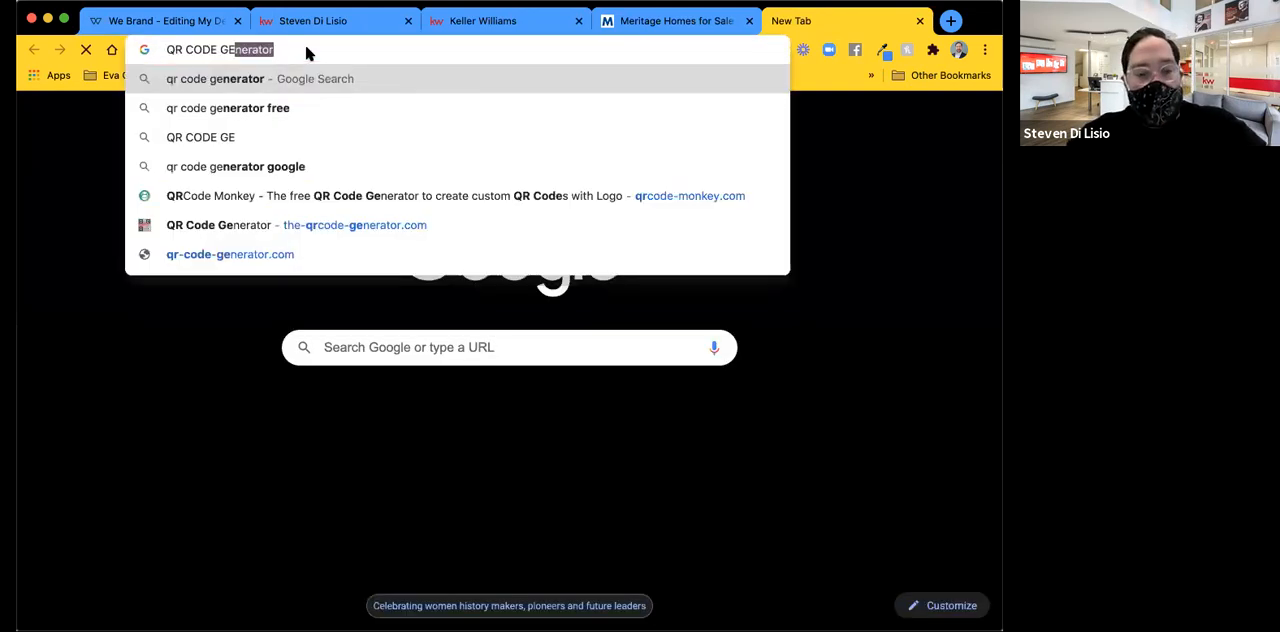
pyautogui.write('NERATOR')
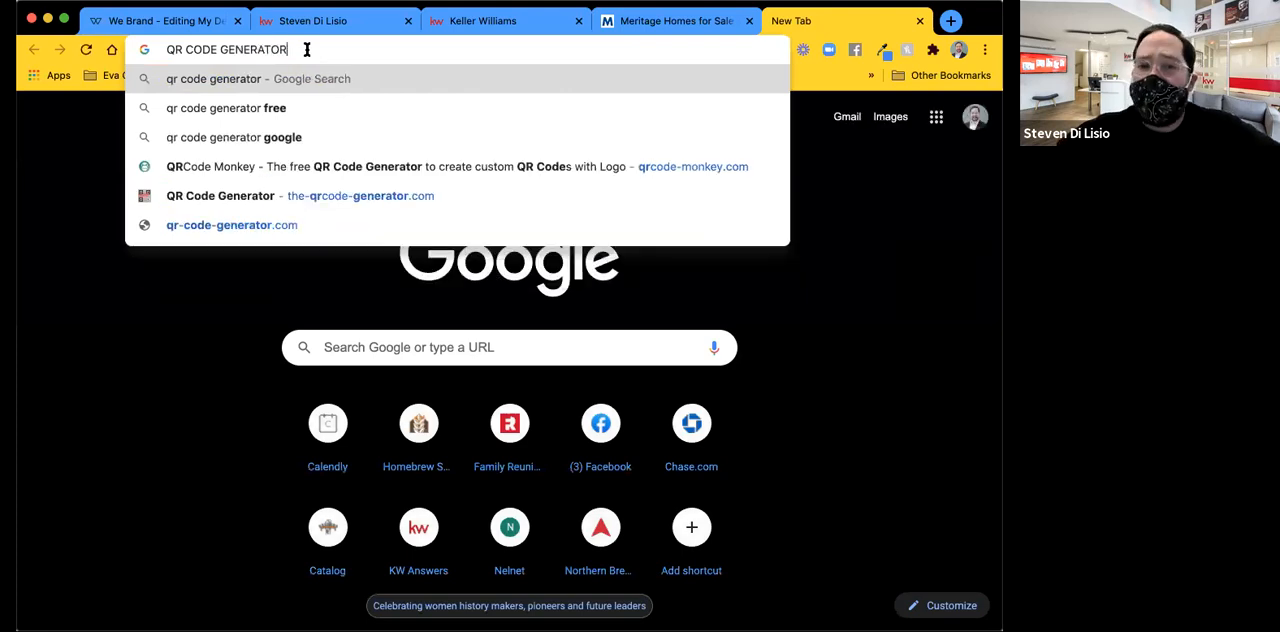
pyautogui.press('Return')
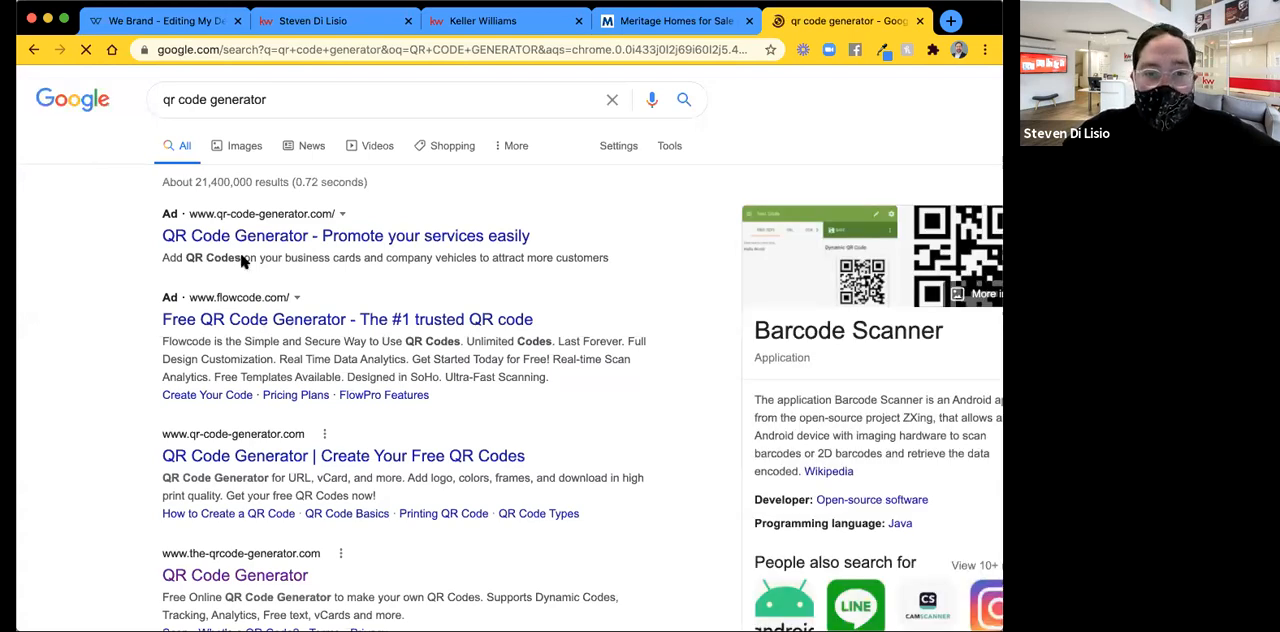
pyautogui.scroll(-1, 243, 262)
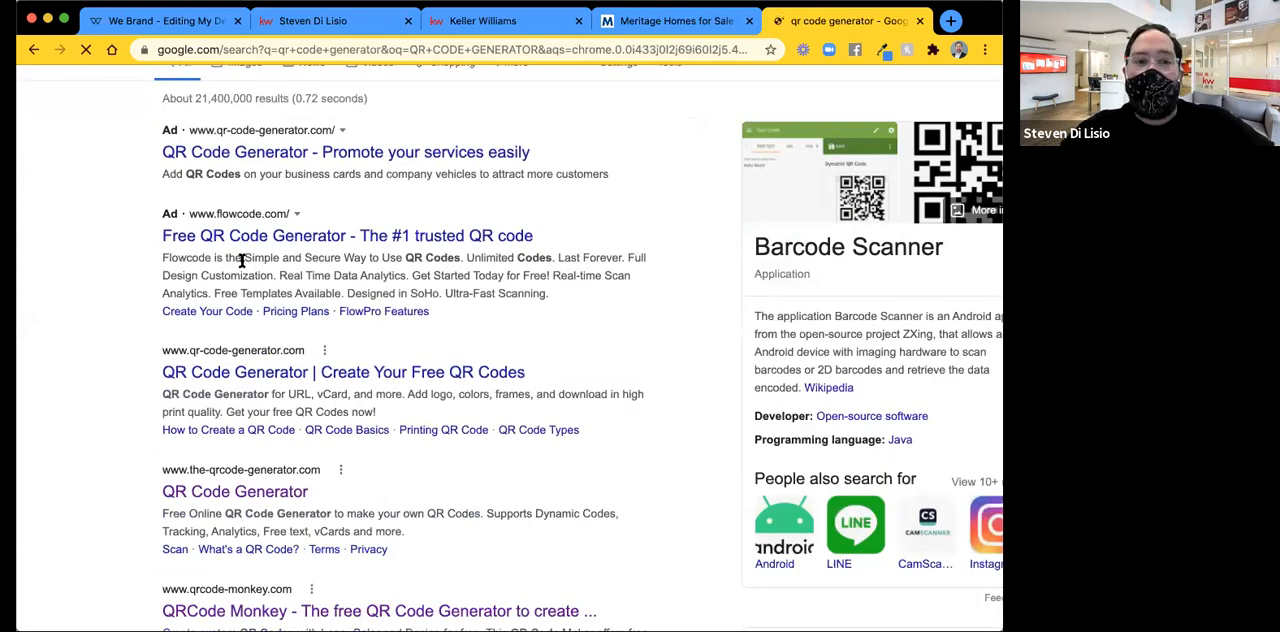
pyautogui.scroll(-3, 241, 261)
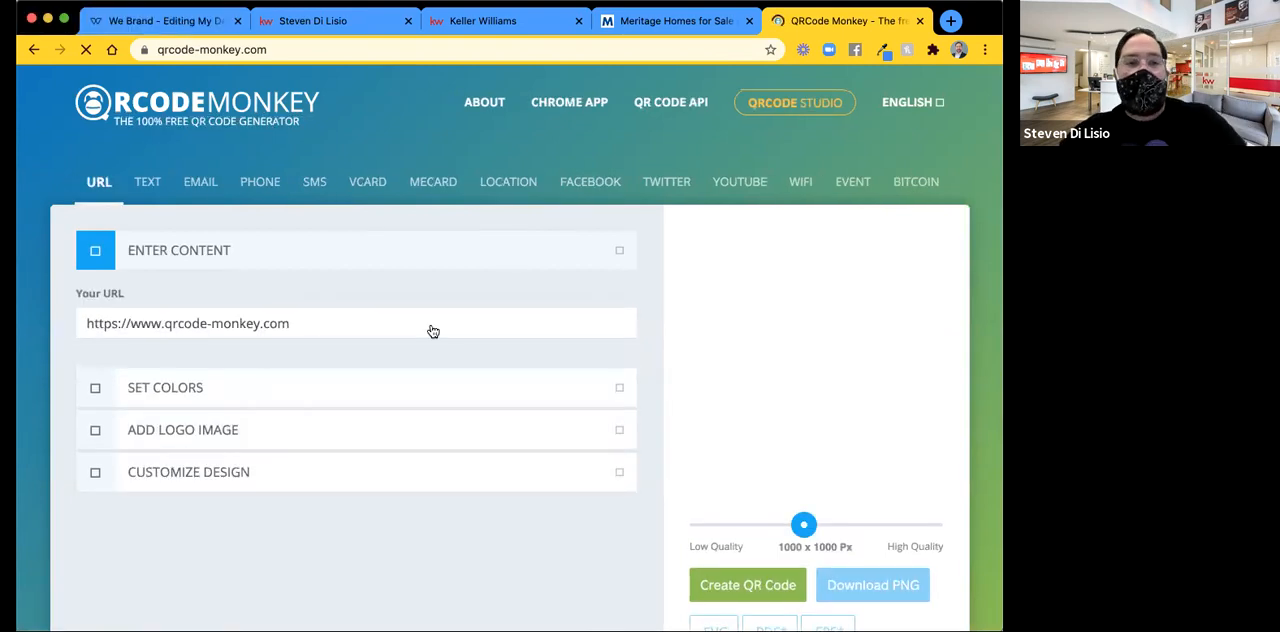
pyautogui.click(237, 331)
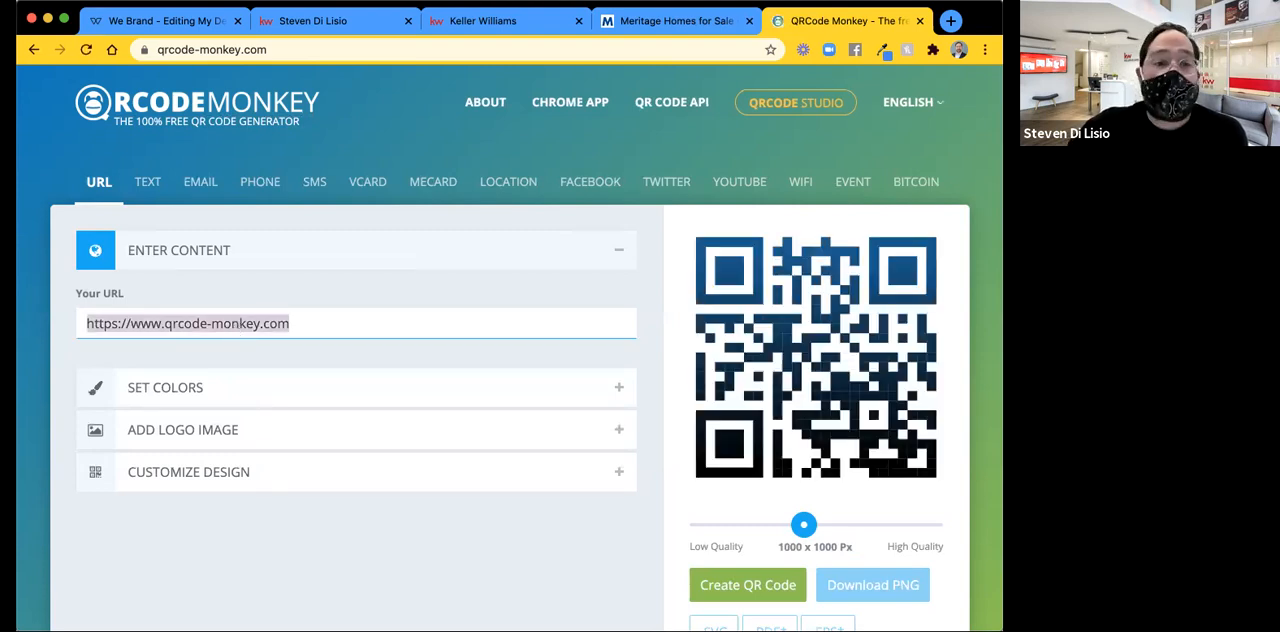
pyautogui.press('BackSpace')
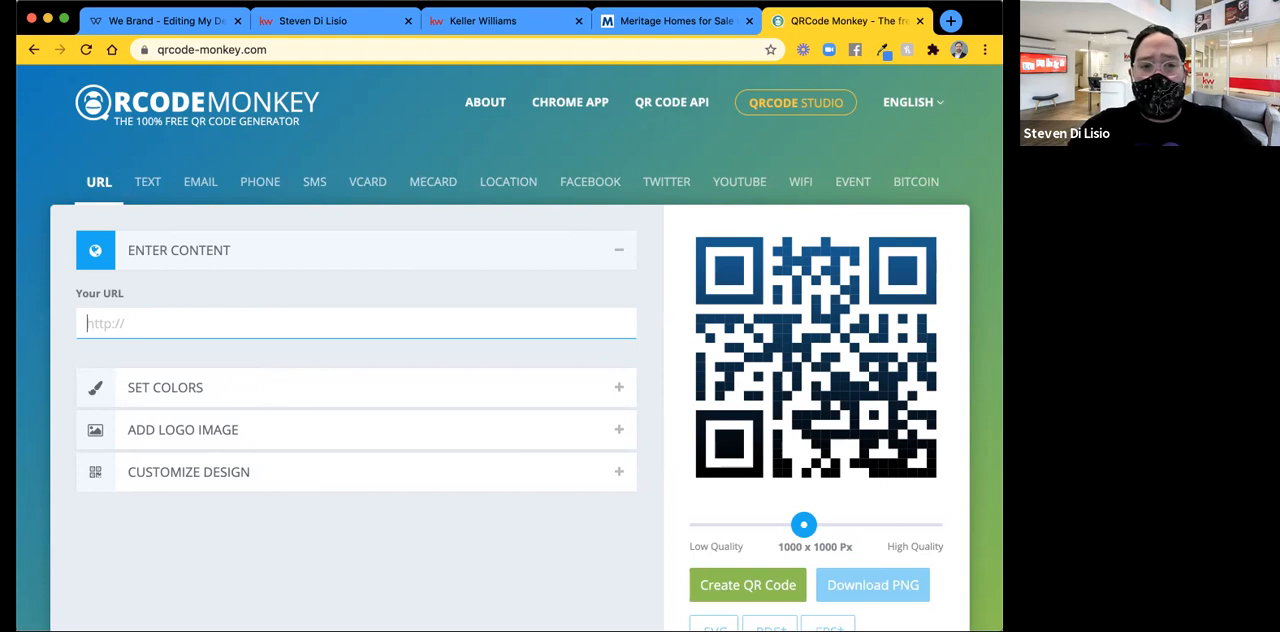
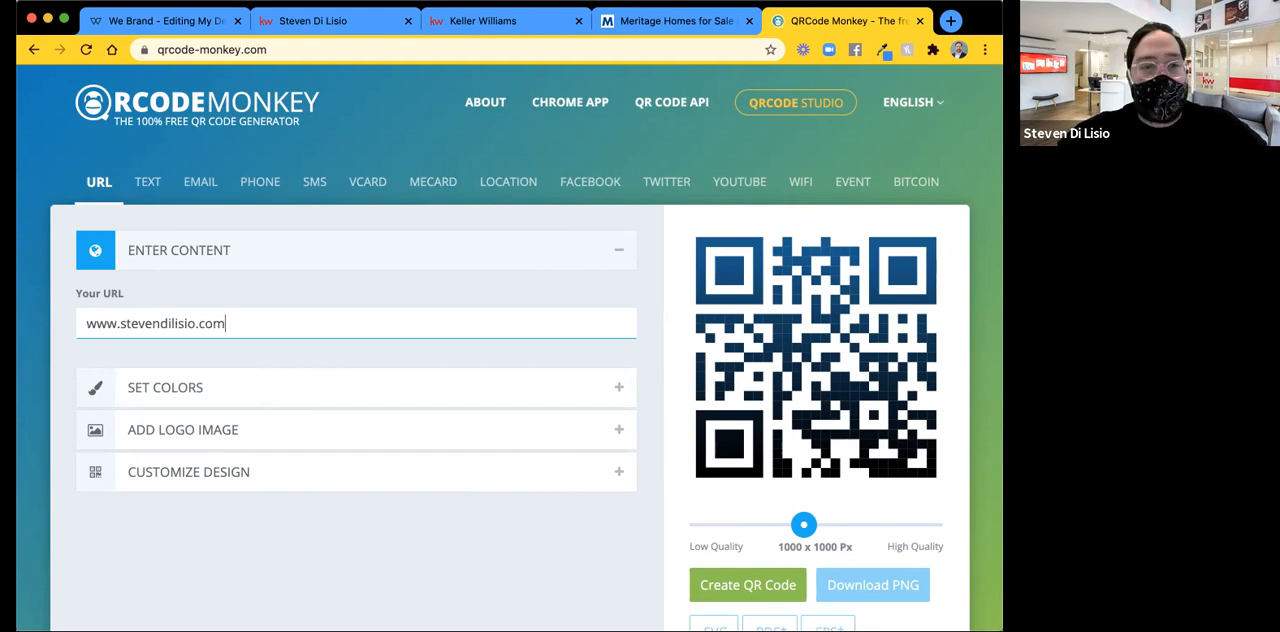
# Examine the foreground and background color options for the QR code, and return to the URL content.
pyautogui.click(183, 397)
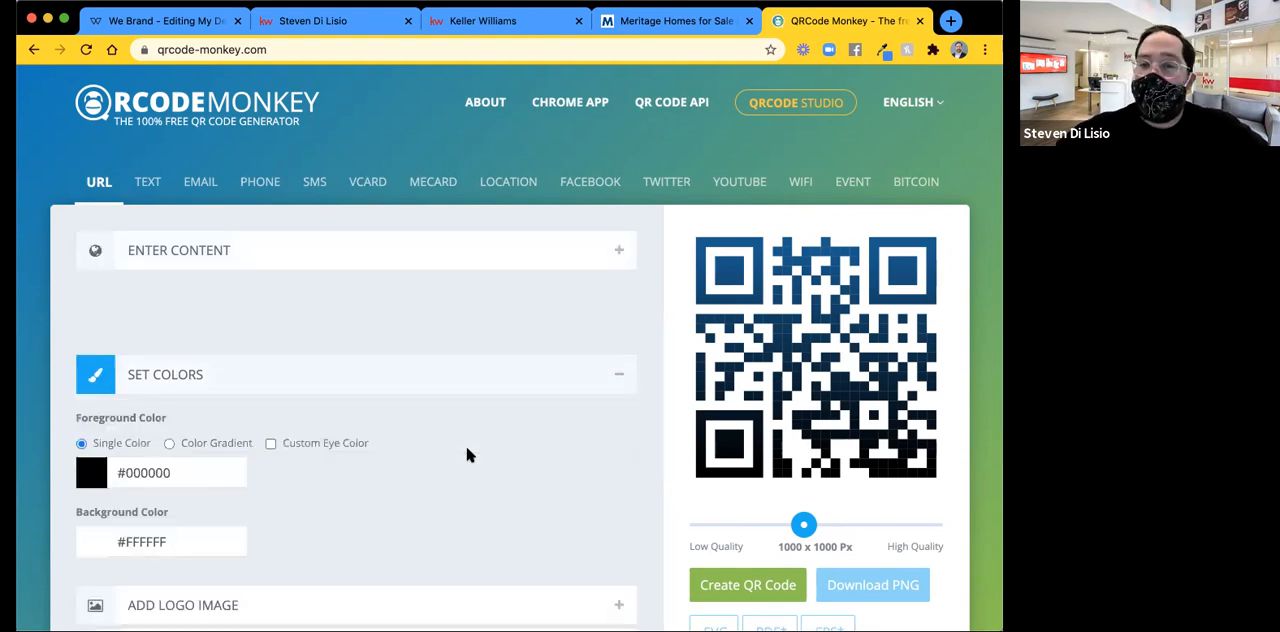
pyautogui.scroll(-2, 146, 337)
pyautogui.scroll(1, 146, 337)
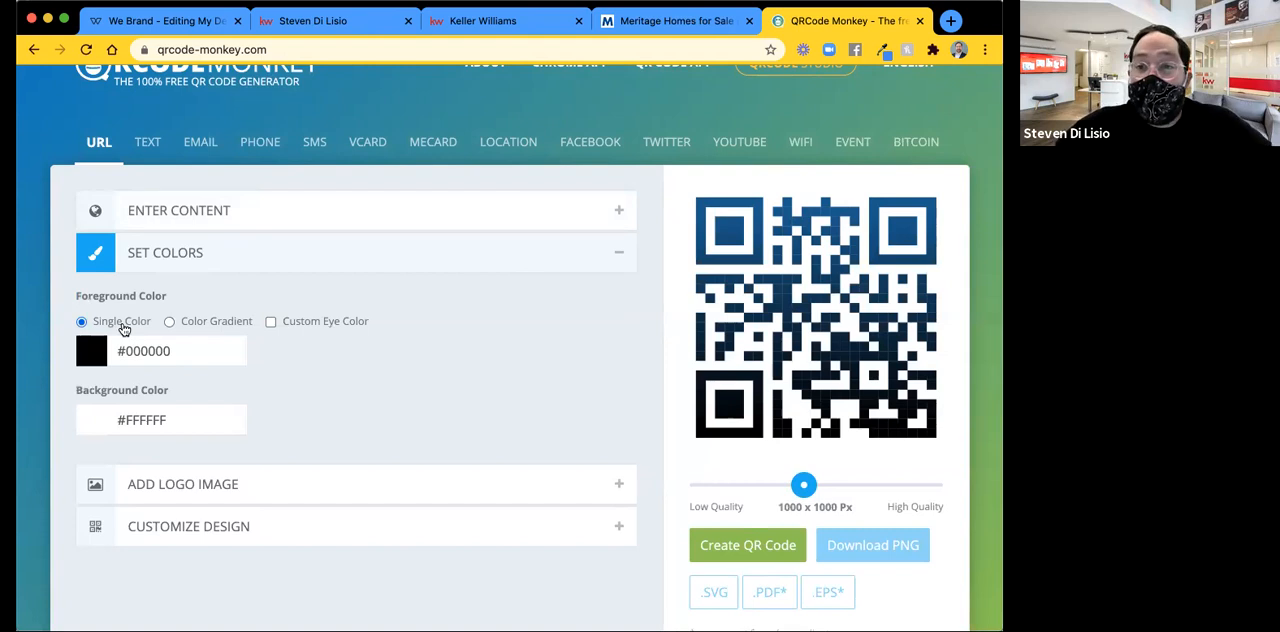
pyautogui.scroll(-1, 288, 390)
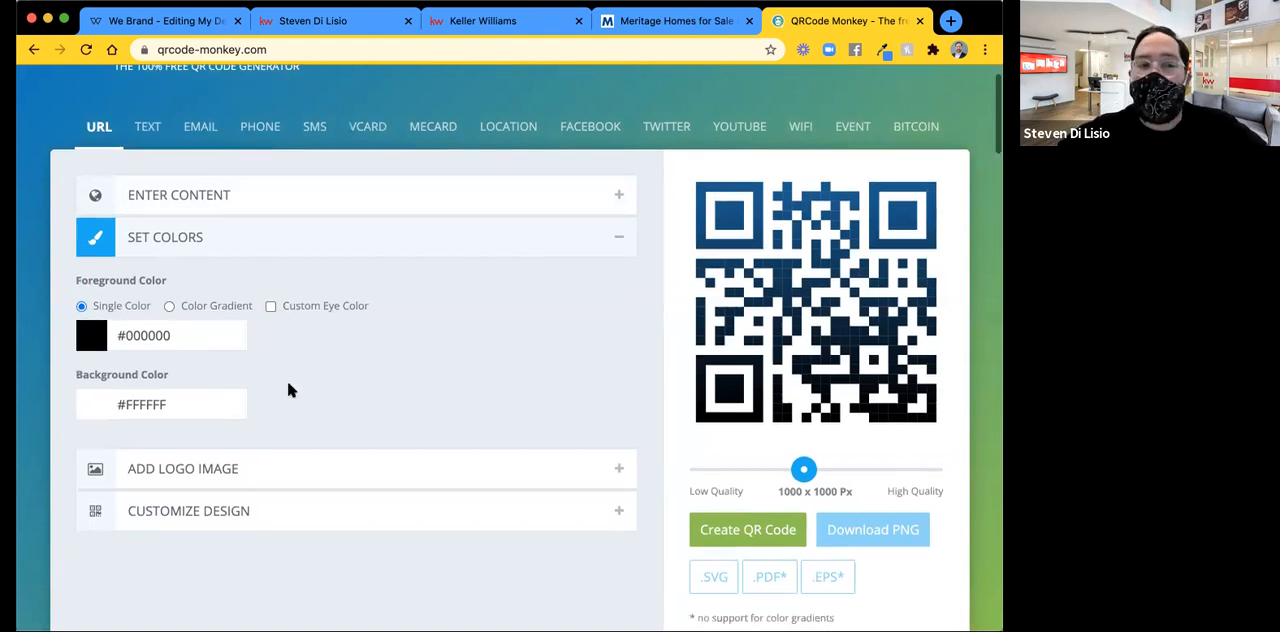
pyautogui.scroll(-1, 288, 390)
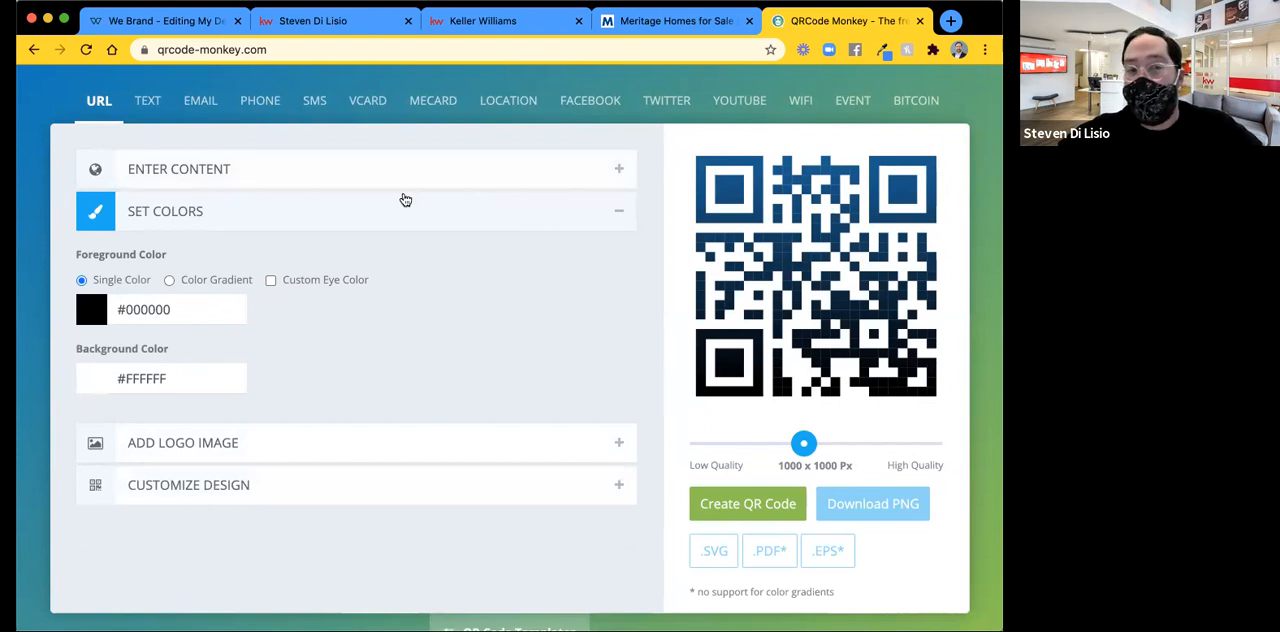
pyautogui.click(201, 170)
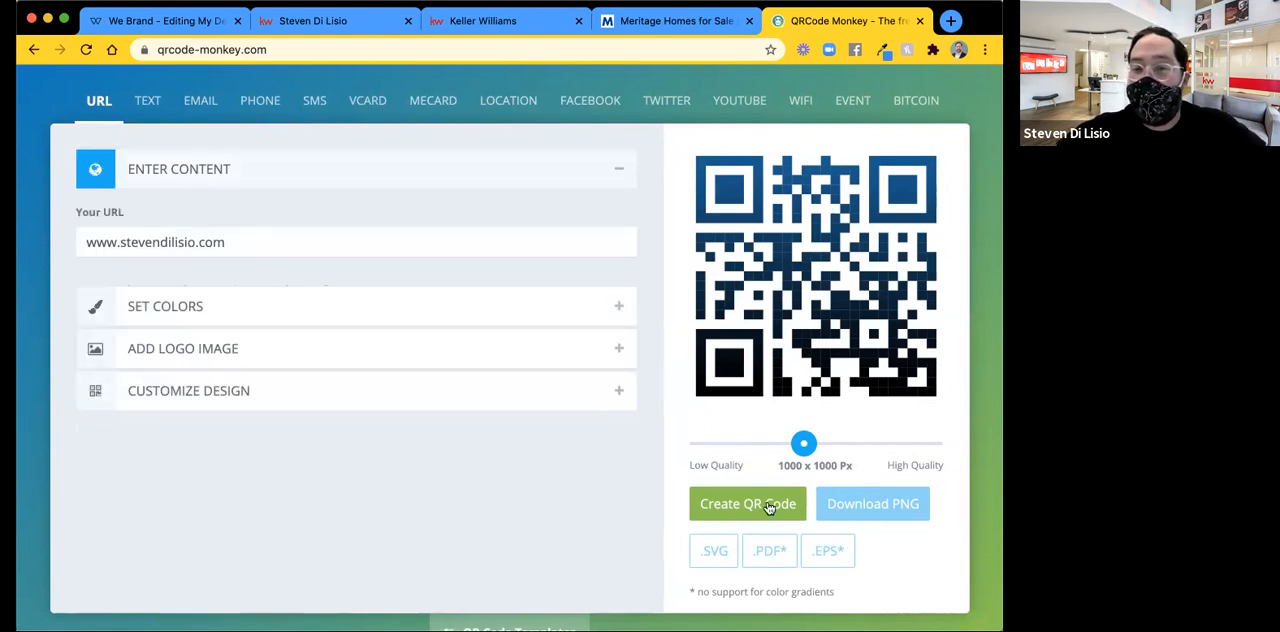
# Set the QR code size to 750 x 750 px and try to generate the code.
pyautogui.click(774, 445)
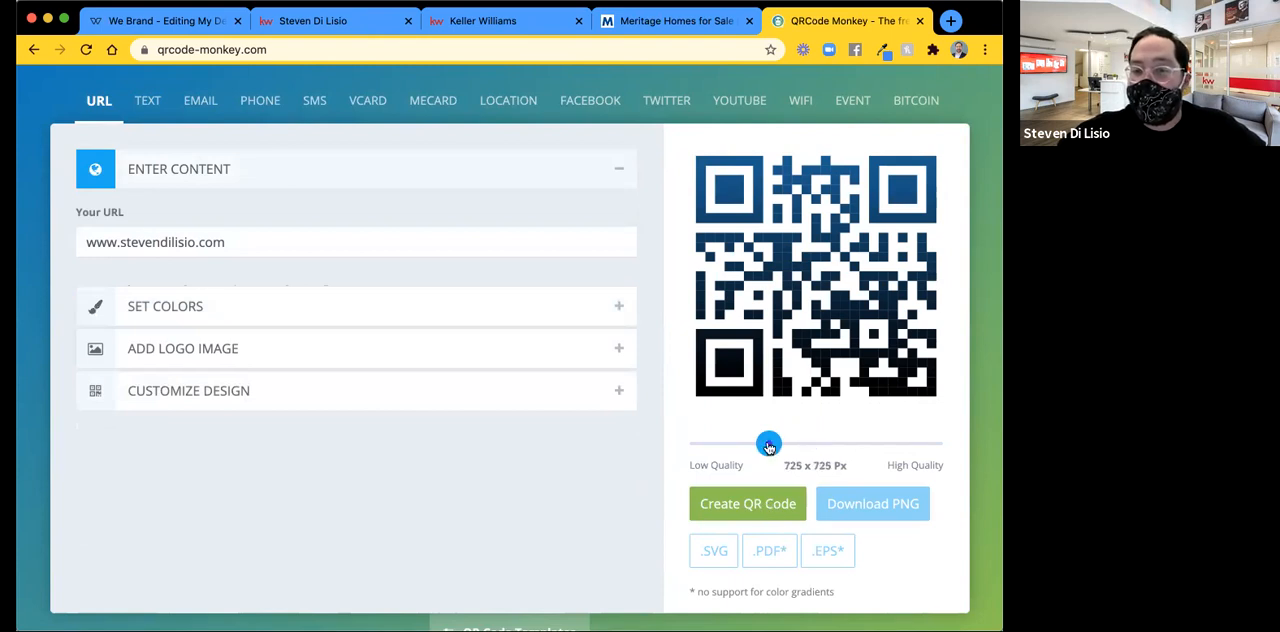
pyautogui.moveTo(775, 446); pyautogui.dragTo(771, 445)
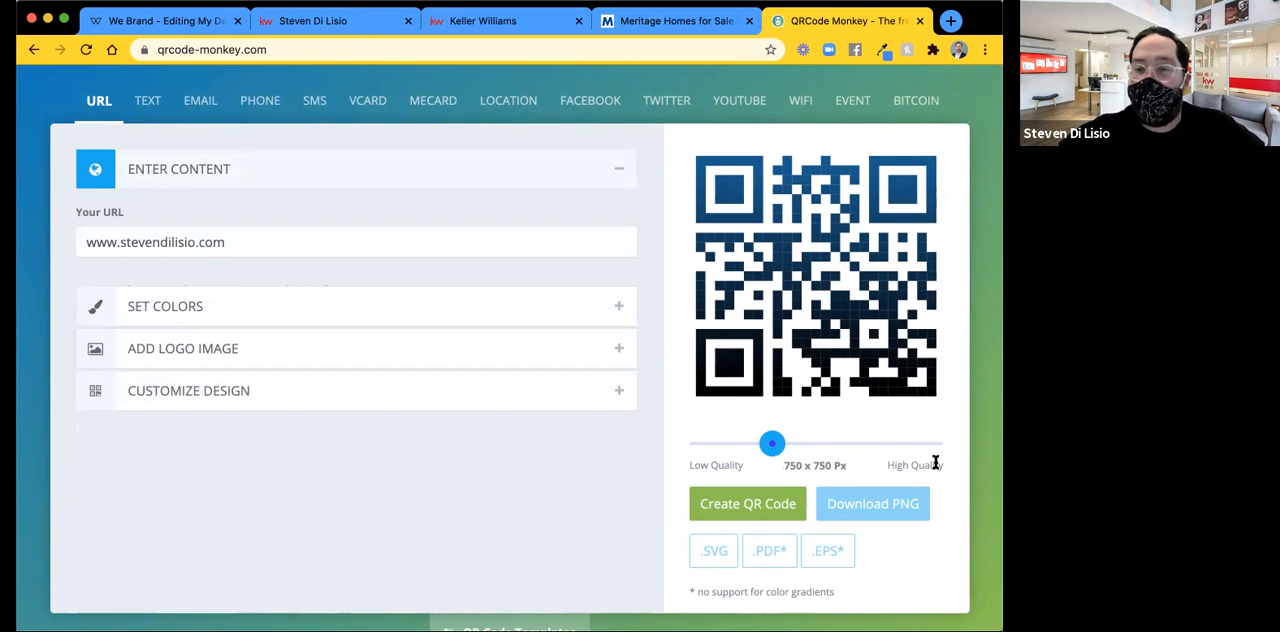
pyautogui.click(734, 503)
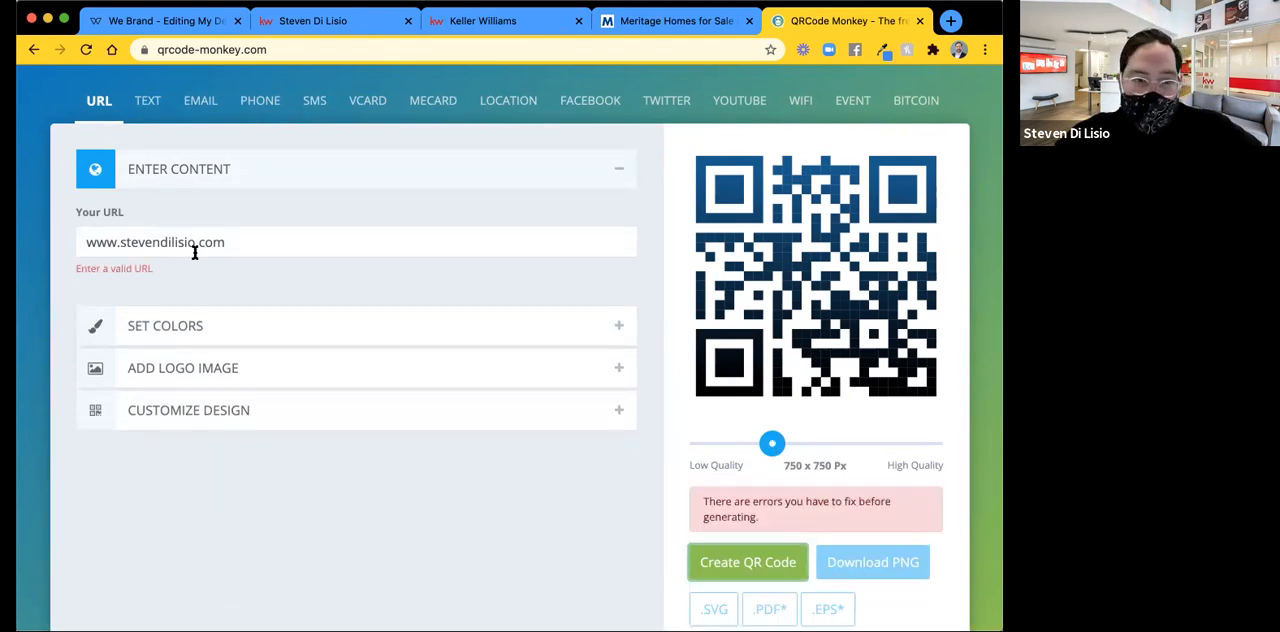
pyautogui.click(83, 243)
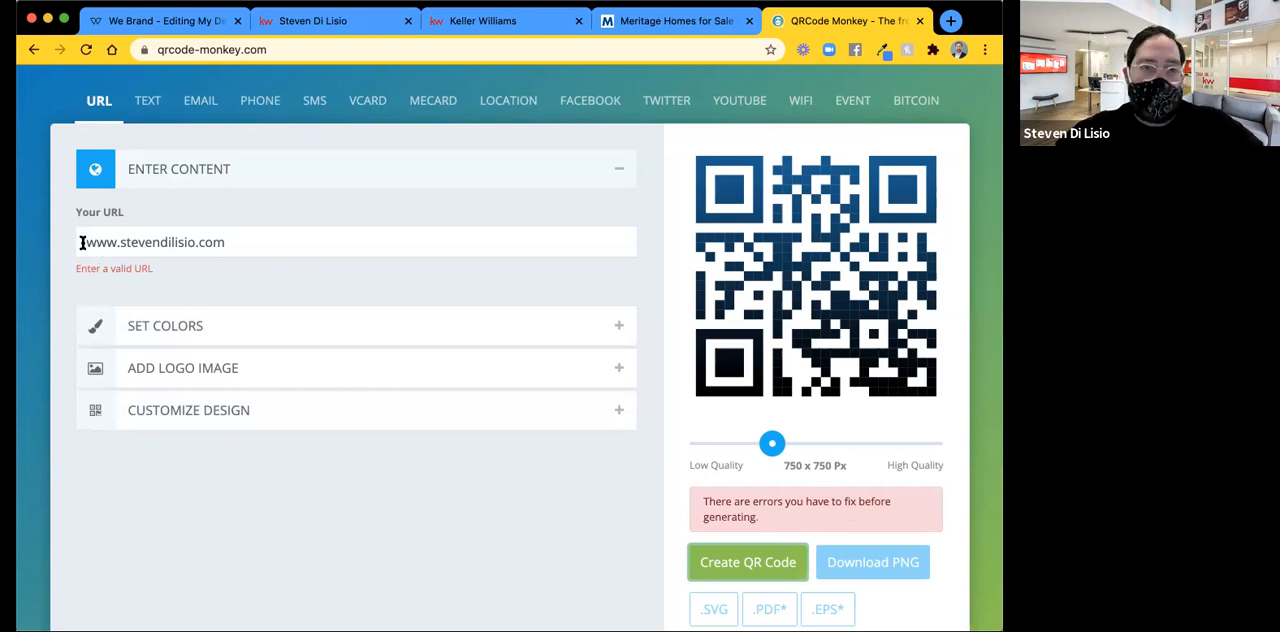
pyautogui.write('ghttp')
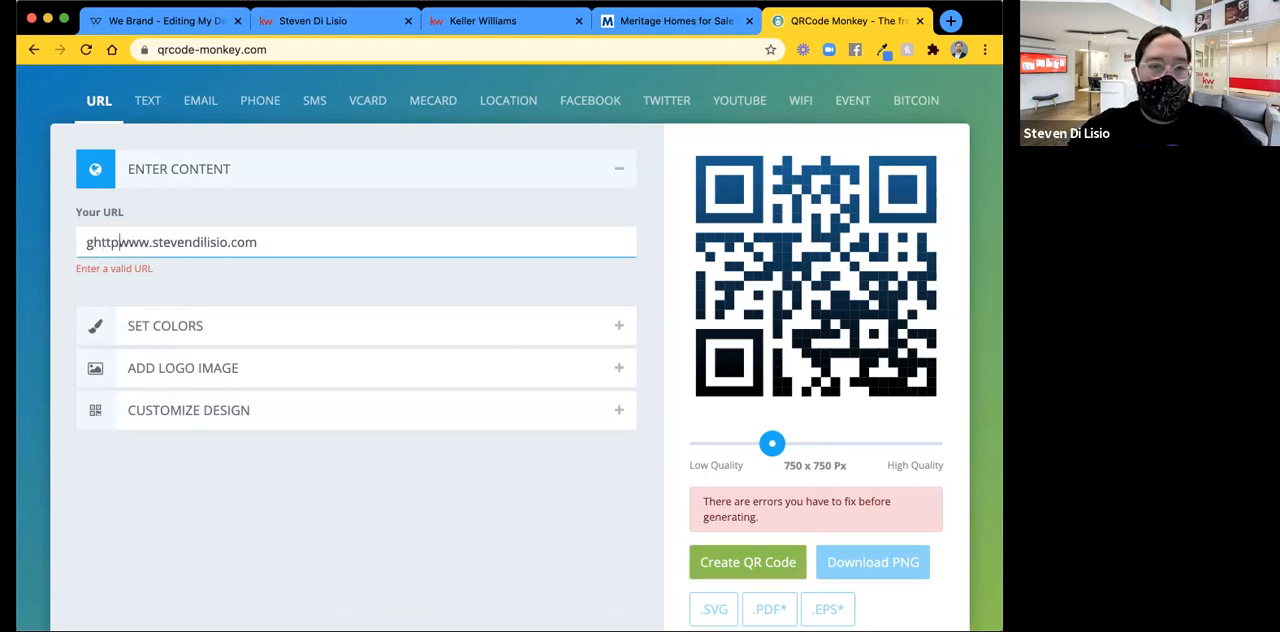
pyautogui.press('BackSpace')
pyautogui.press('BackSpace')
pyautogui.press('BackSpace')
pyautogui.press('BackSpace')
pyautogui.press('BackSpace')
pyautogui.write('https')
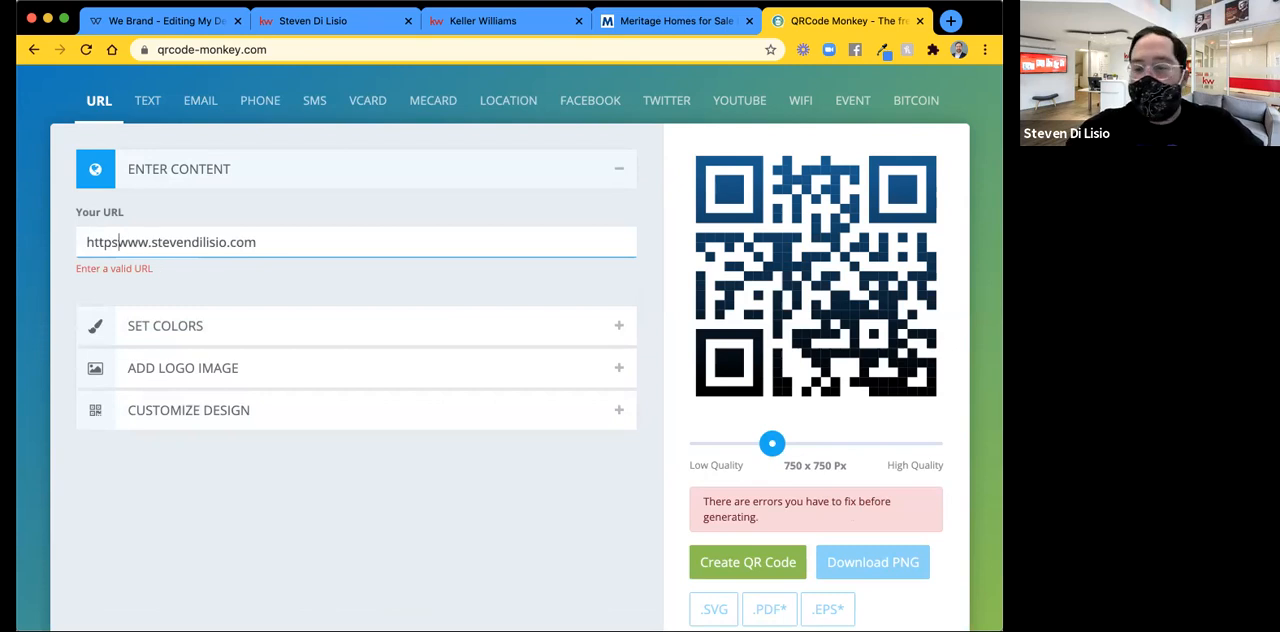
pyautogui.write('://')
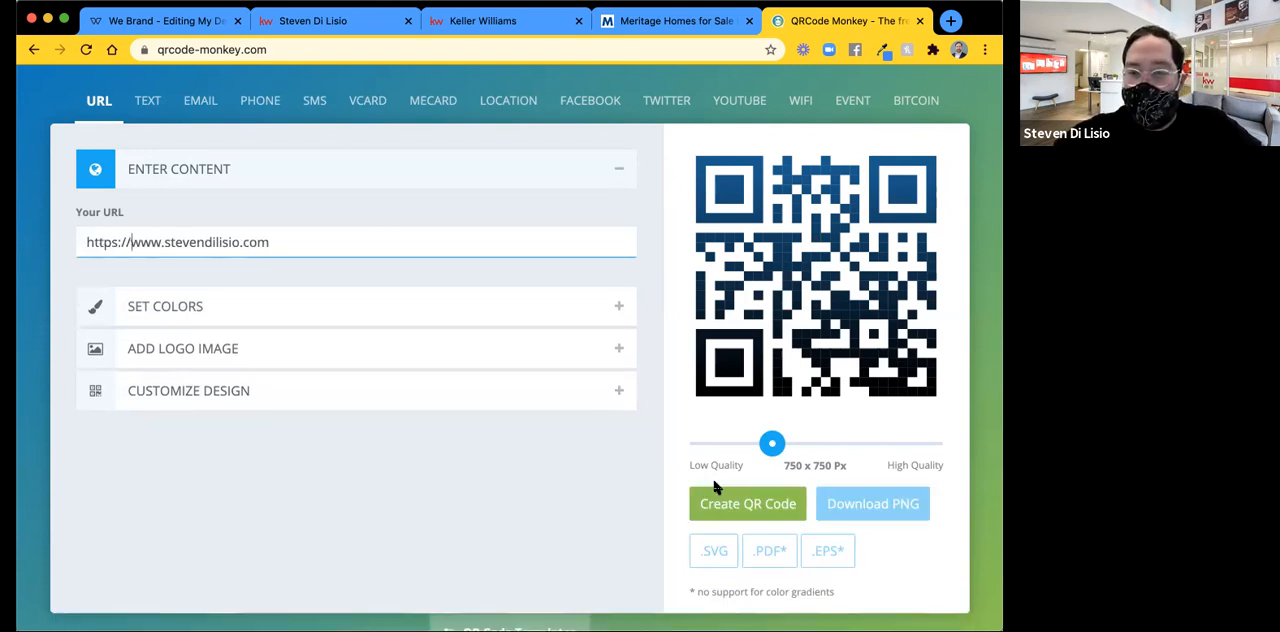
pyautogui.click(745, 510)
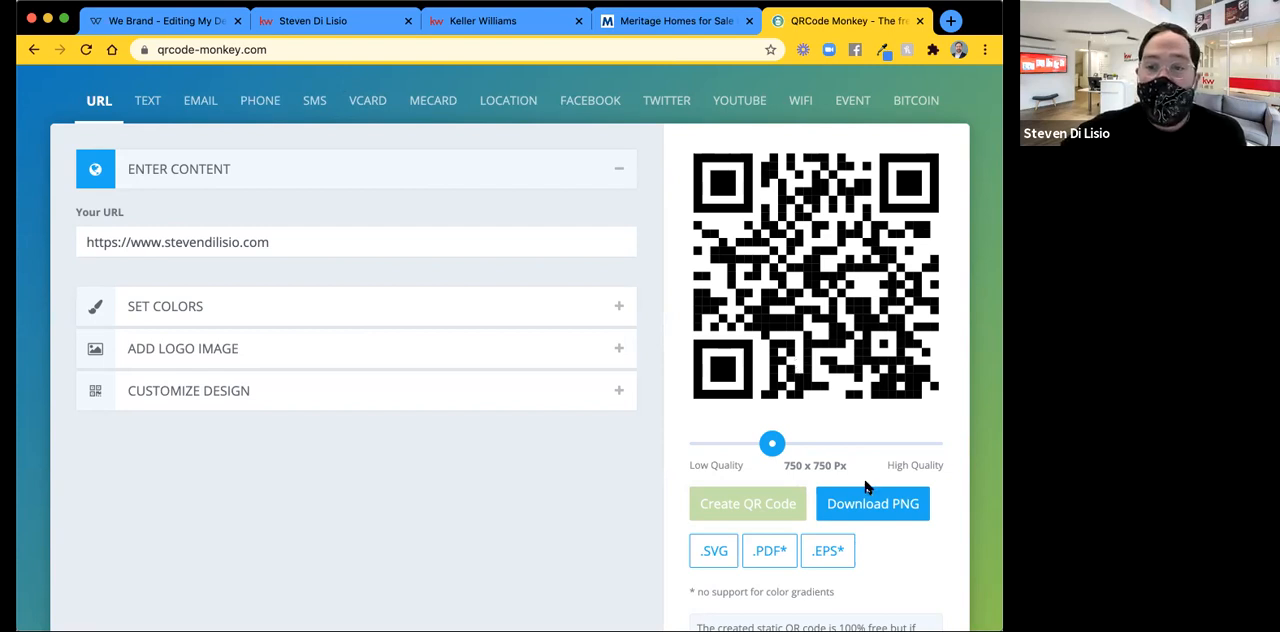
# Download the QR code as an SVG file, dismiss the advertisement and switch back to the Door Knocking Flyer Template in the We Brand editor.
pyautogui.scroll(-3, 866, 487)
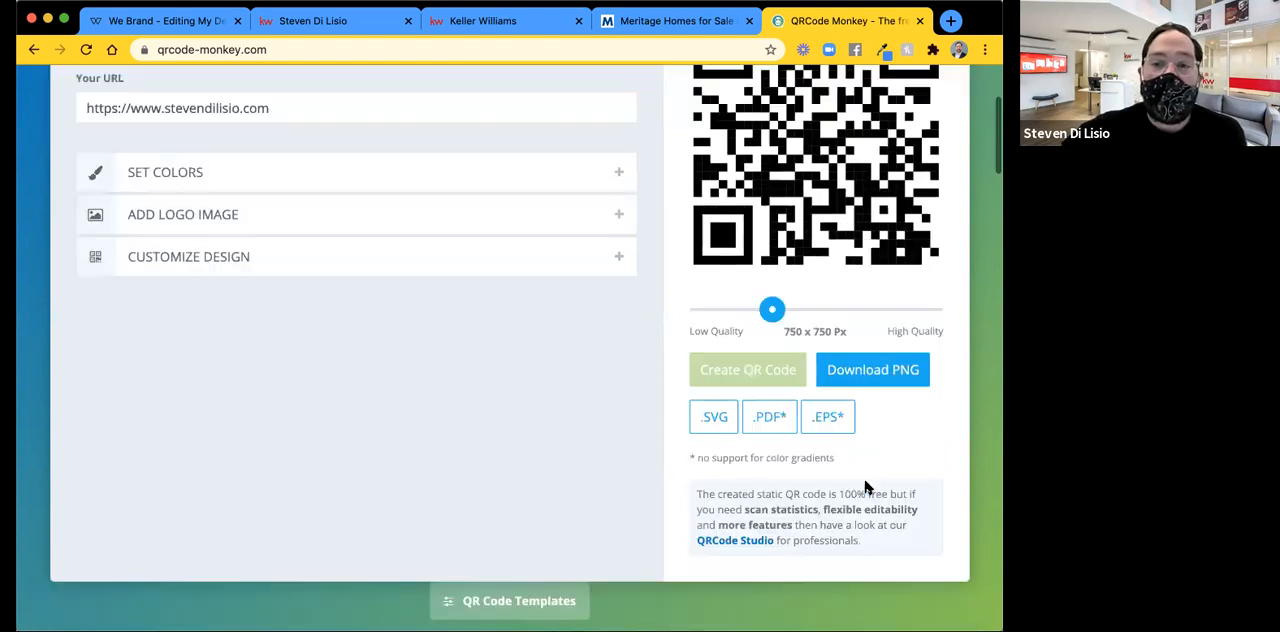
pyautogui.click(707, 425)
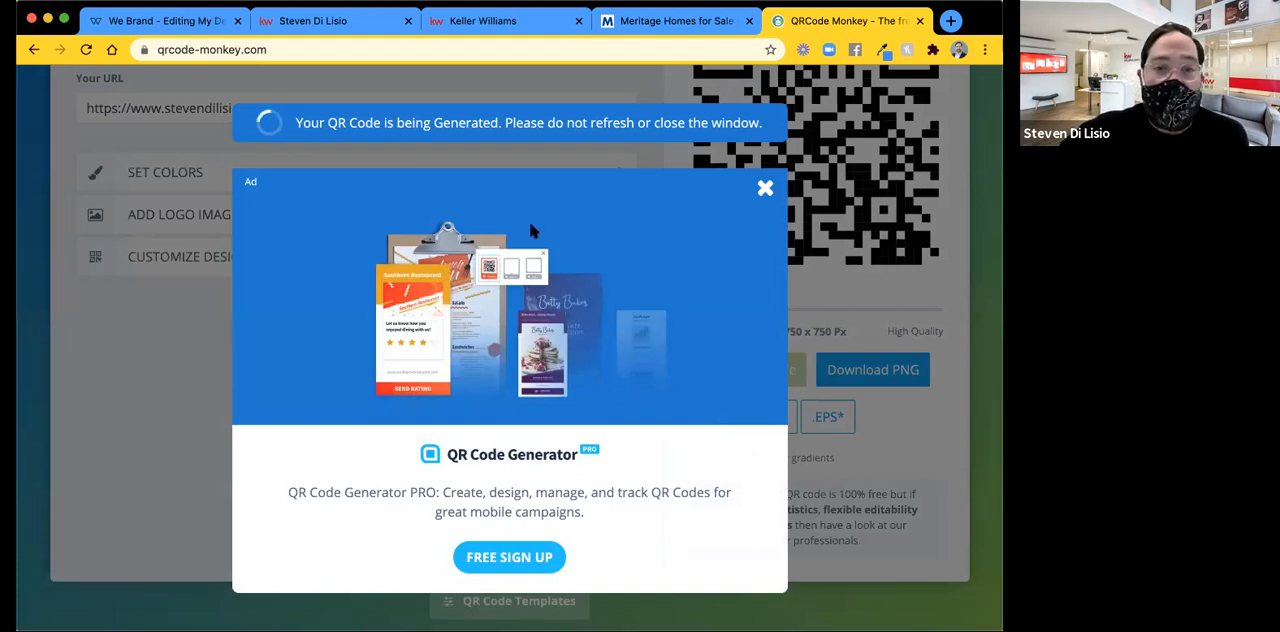
pyautogui.scroll(-3, 531, 230)
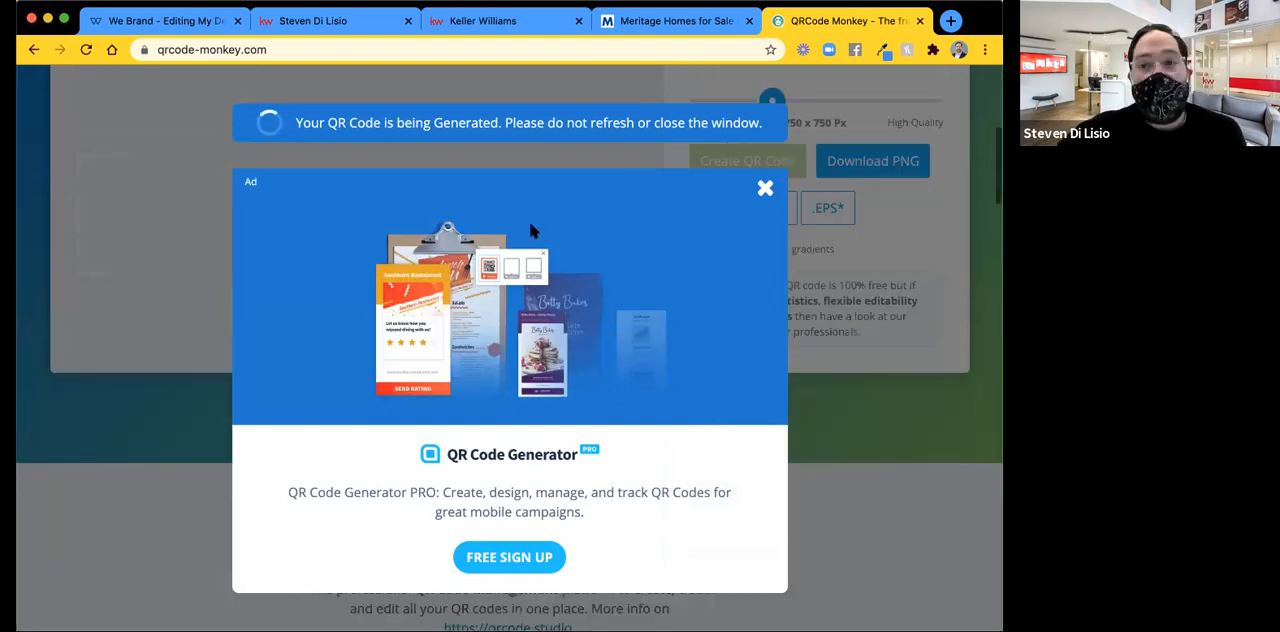
pyautogui.scroll(-2, 531, 230)
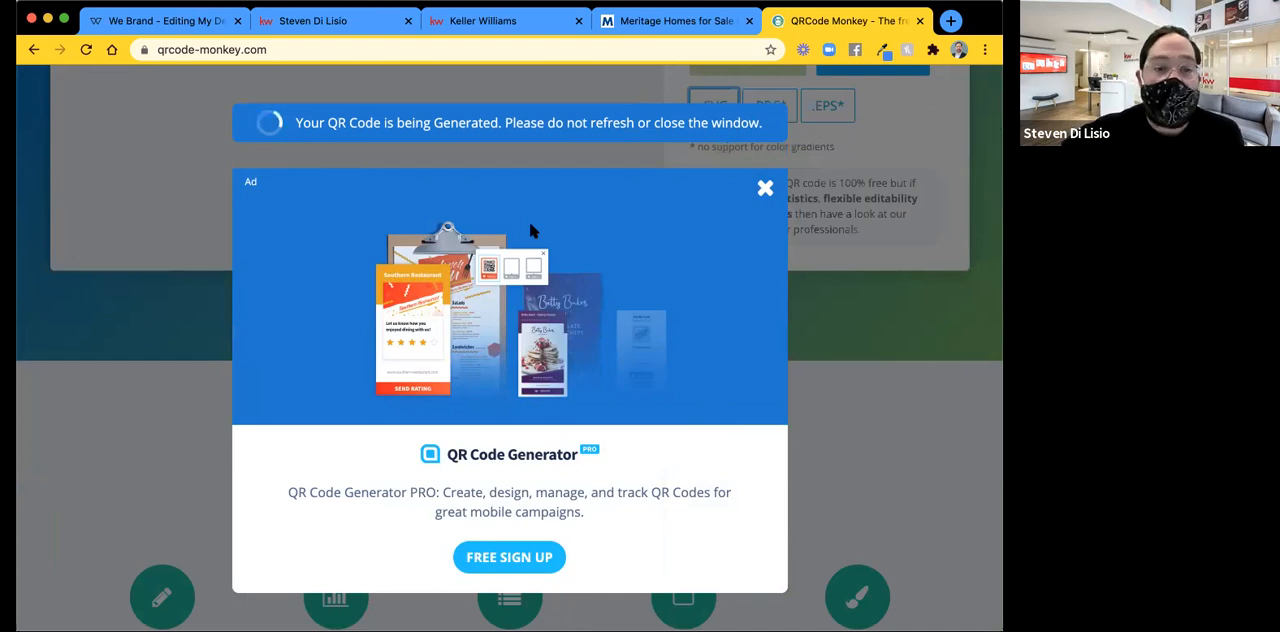
pyautogui.scroll(1, 531, 230)
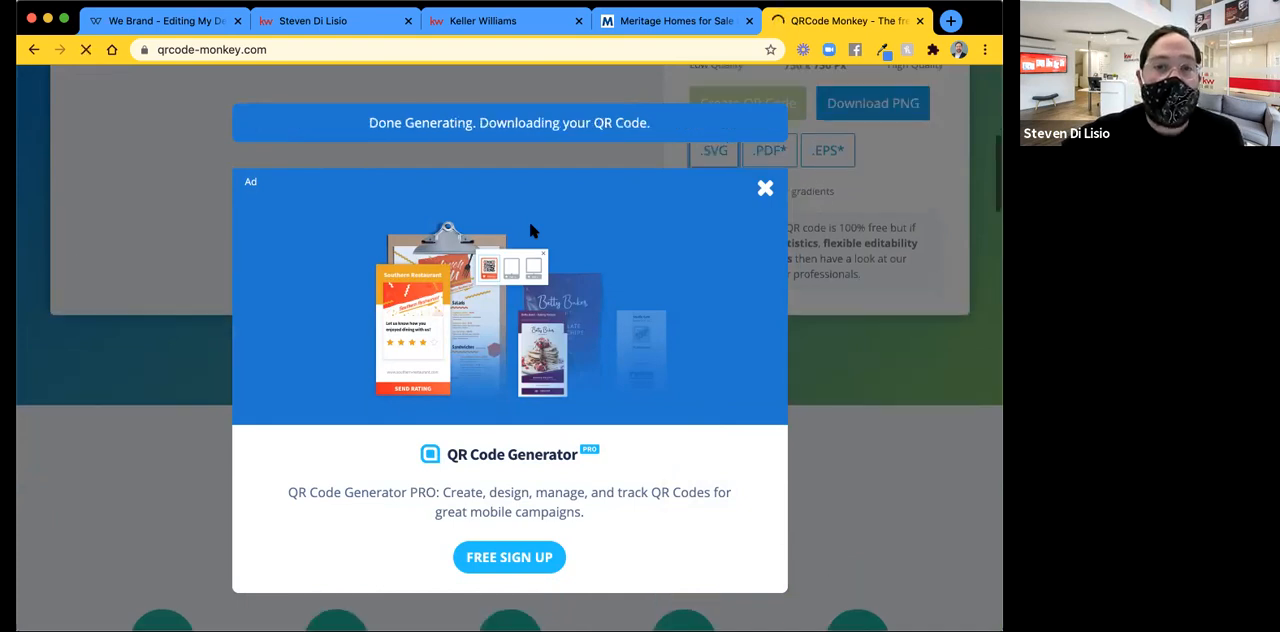
pyautogui.scroll(1, 531, 230)
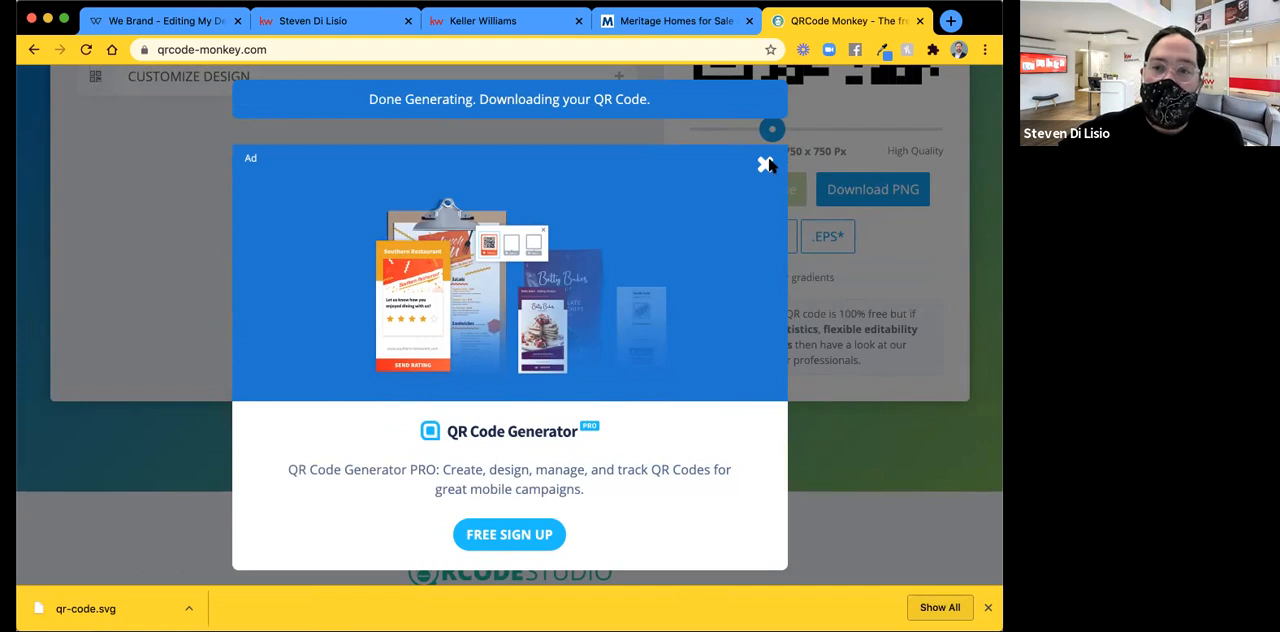
pyautogui.scroll(1, 768, 166)
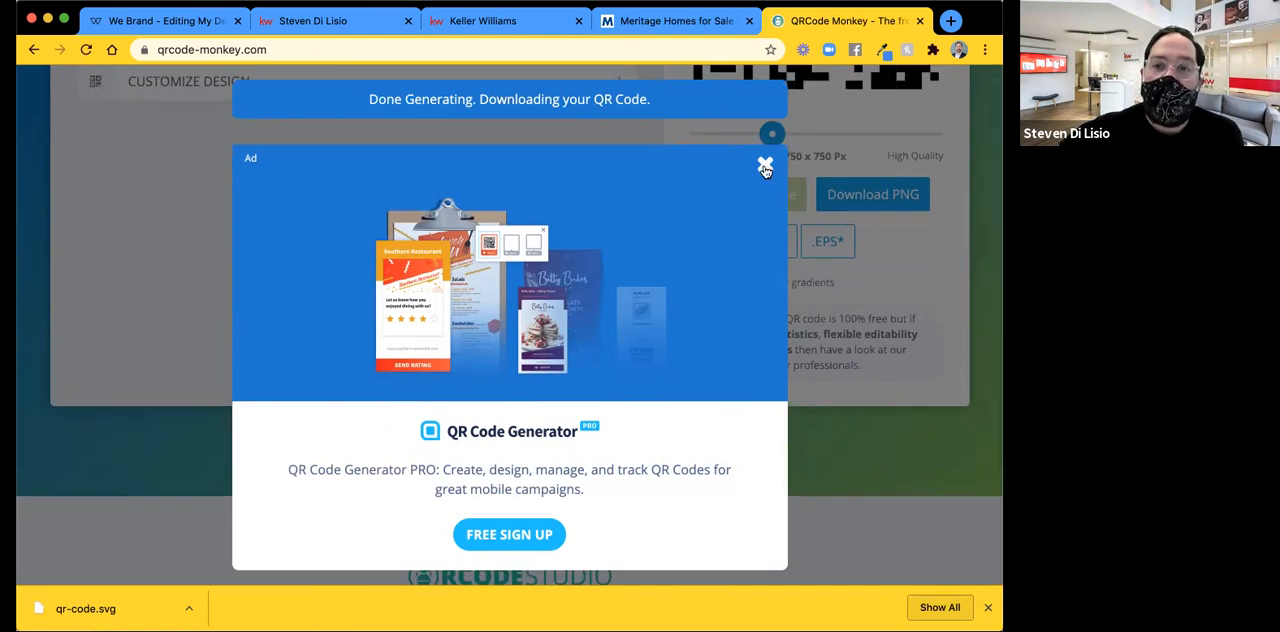
pyautogui.click(765, 164)
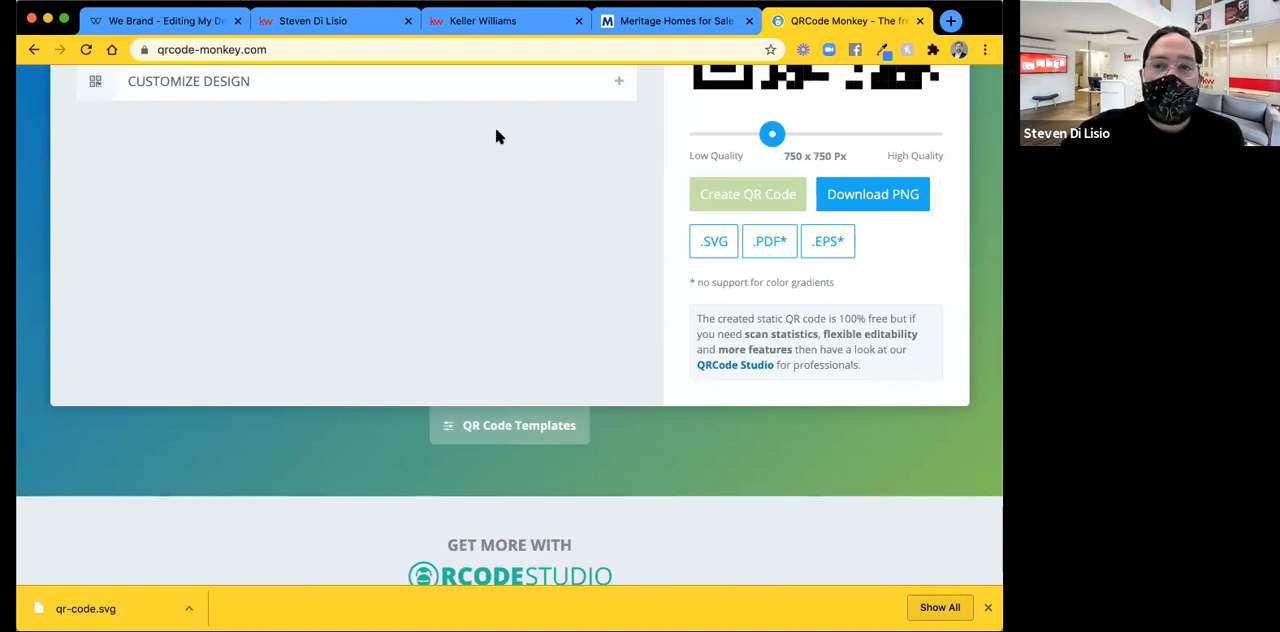
pyautogui.click(153, 25)
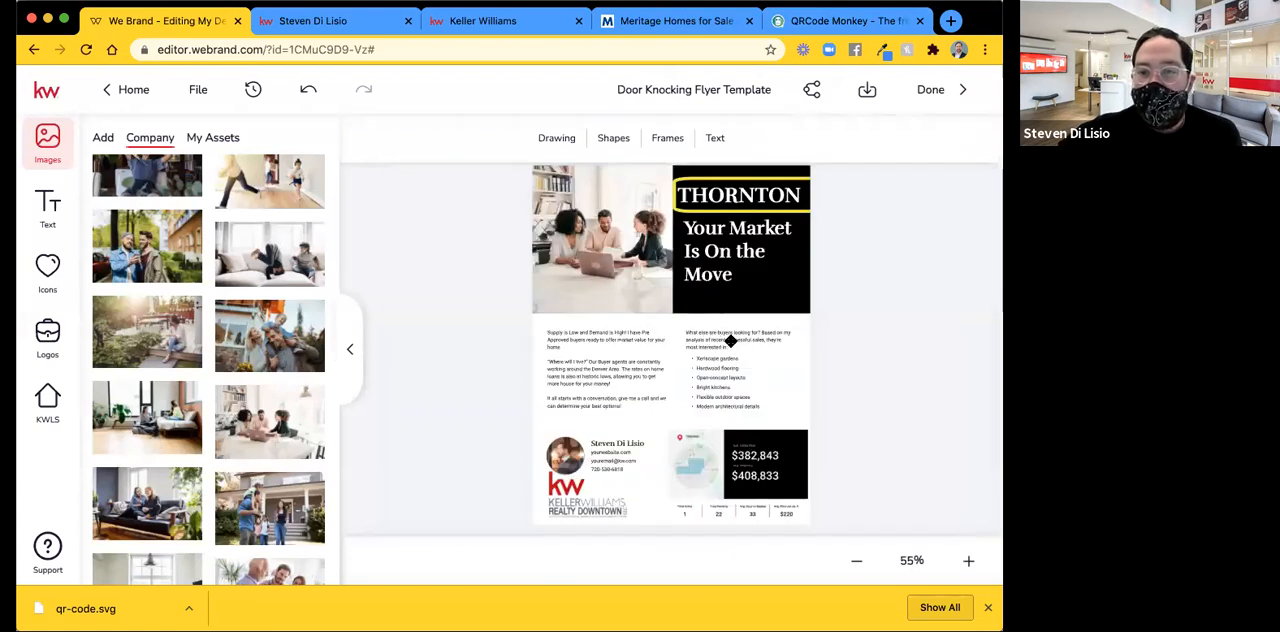
# Delete the paragraph above the bulleted list that asks what else buyers are looking for.
pyautogui.click(731, 341)
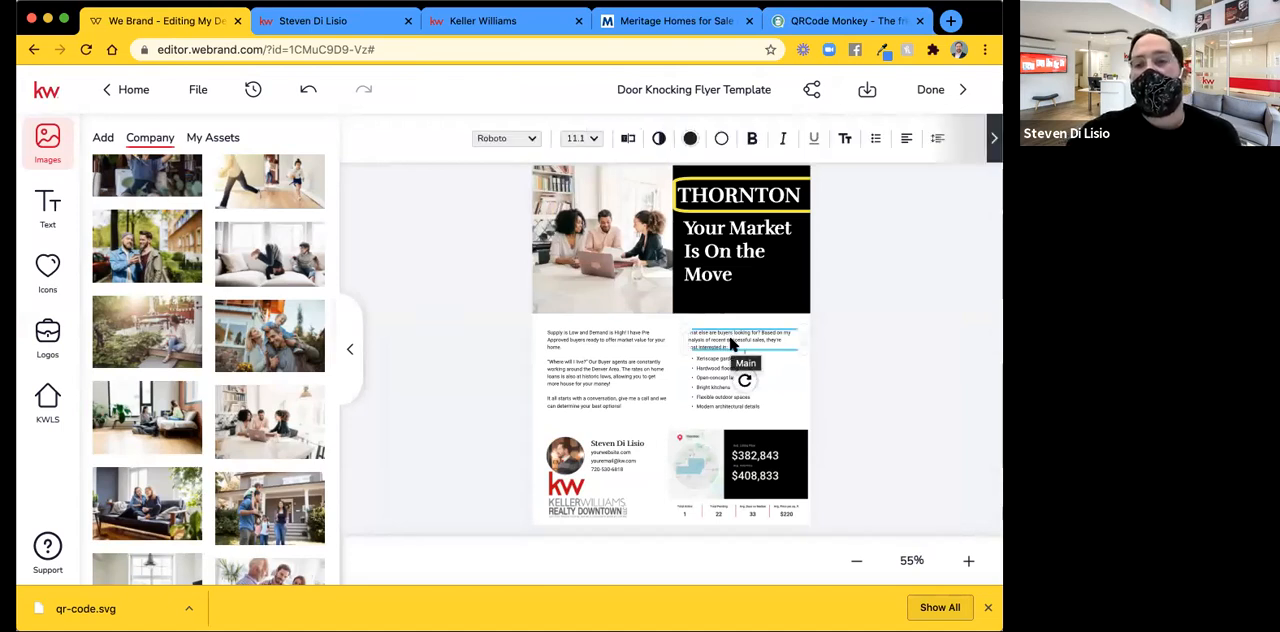
pyautogui.press('Delete')
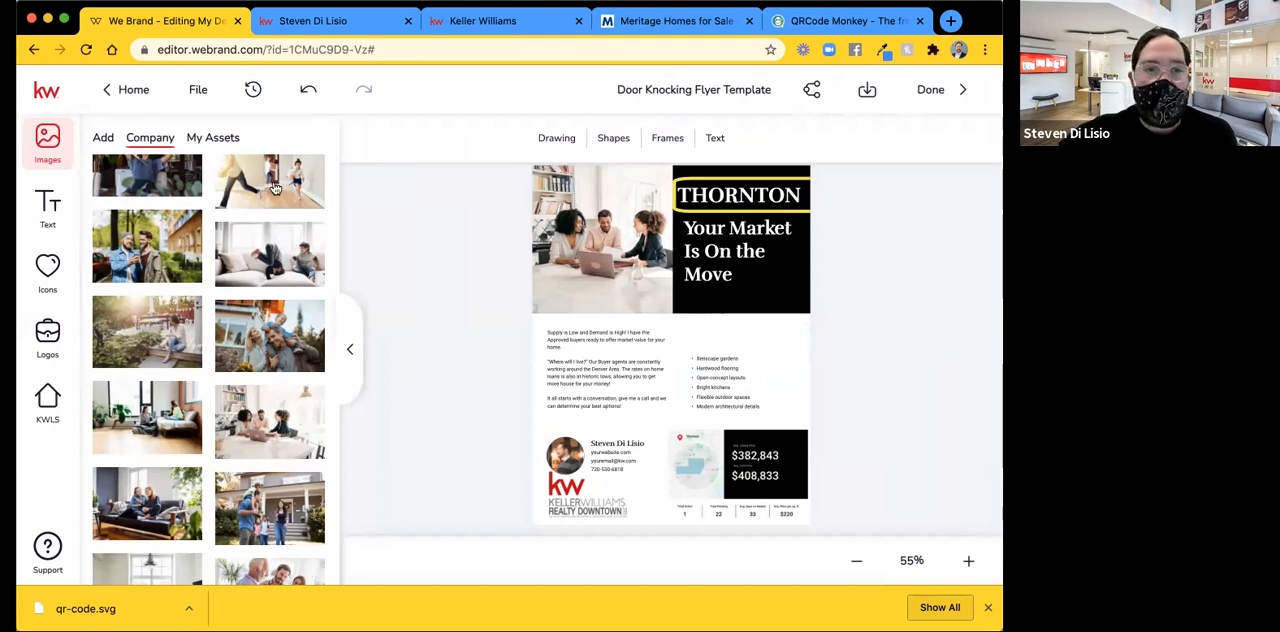
# Try to add the downloaded qr-code.svg file to the imported images, and return to the flyer editor.
pyautogui.click(102, 139)
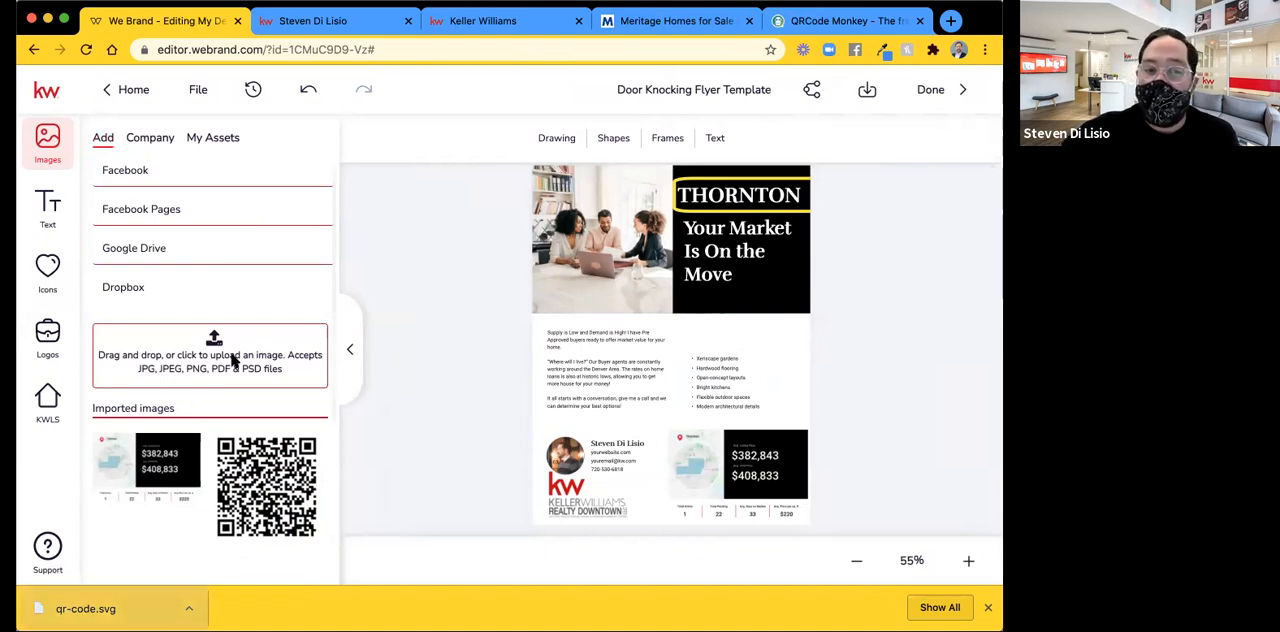
pyautogui.moveTo(86, 608); pyautogui.dragTo(211, 355)
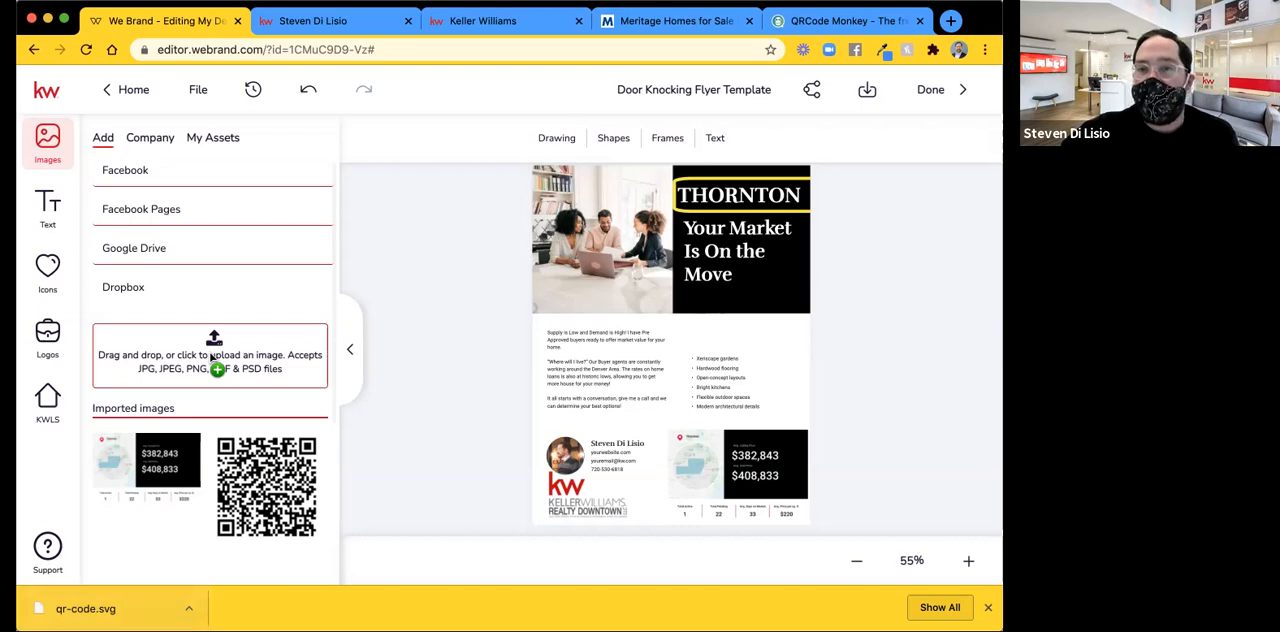
pyautogui.moveTo(211, 355); pyautogui.dragTo(208, 358)
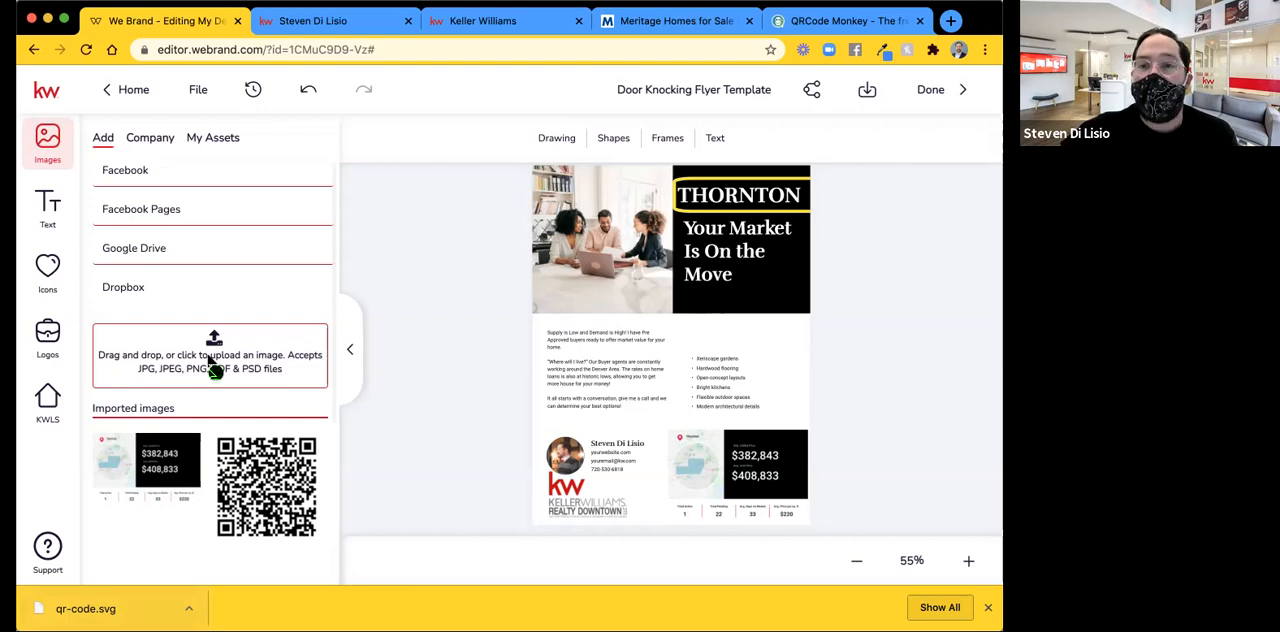
pyautogui.moveTo(210, 360); pyautogui.dragTo(210, 362)
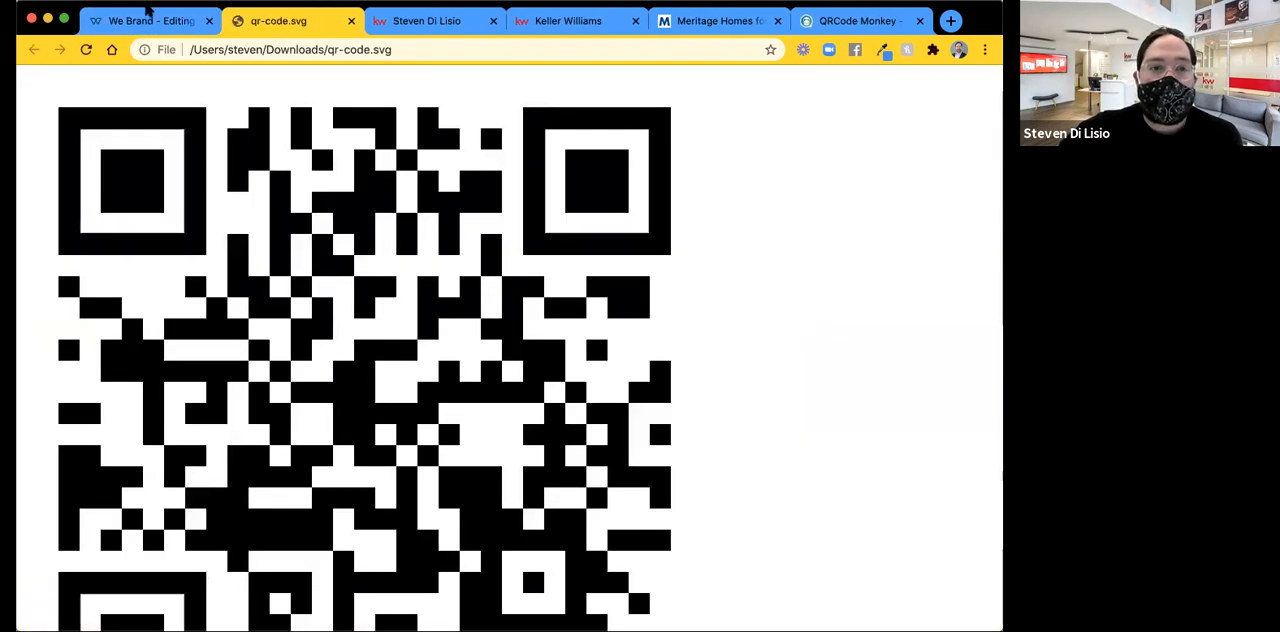
pyautogui.click(147, 14)
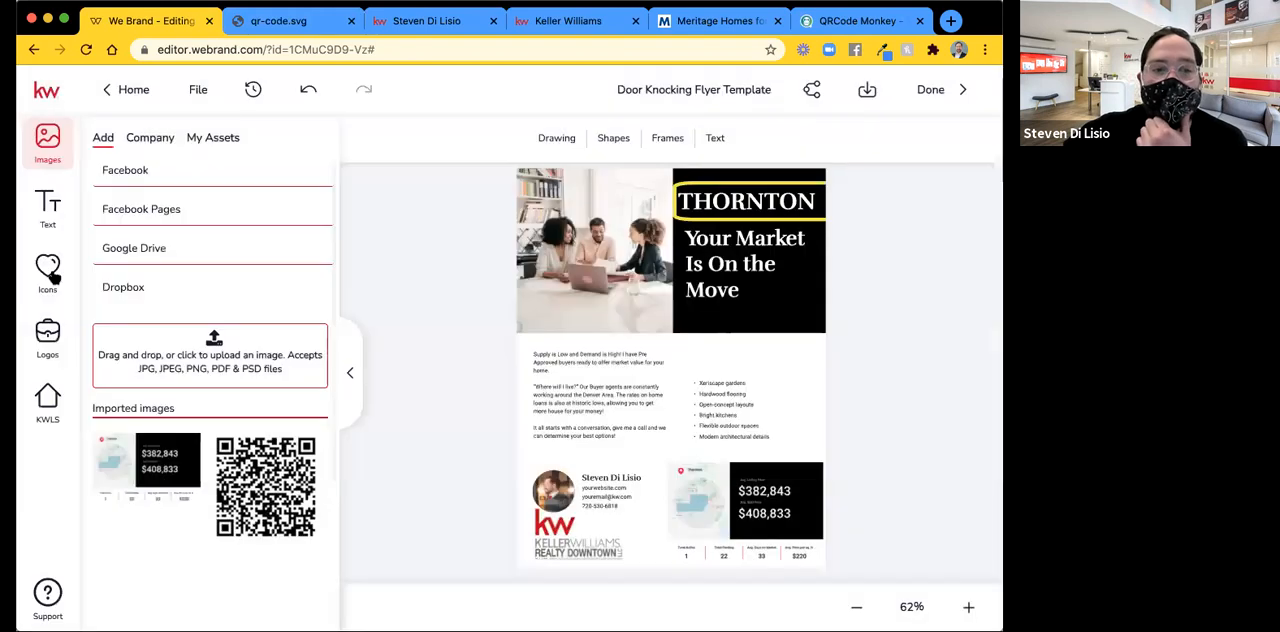
# Try to upload the QR code SVG file from the Downloads folder as an icon.
pyautogui.click(48, 272)
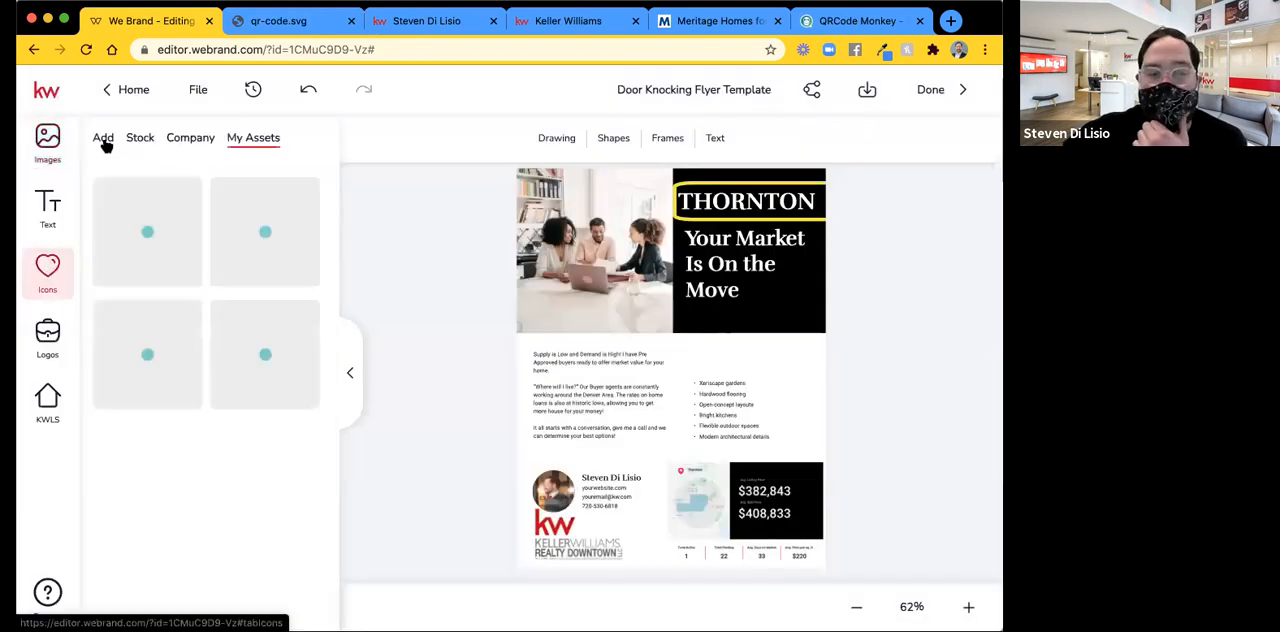
pyautogui.click(103, 140)
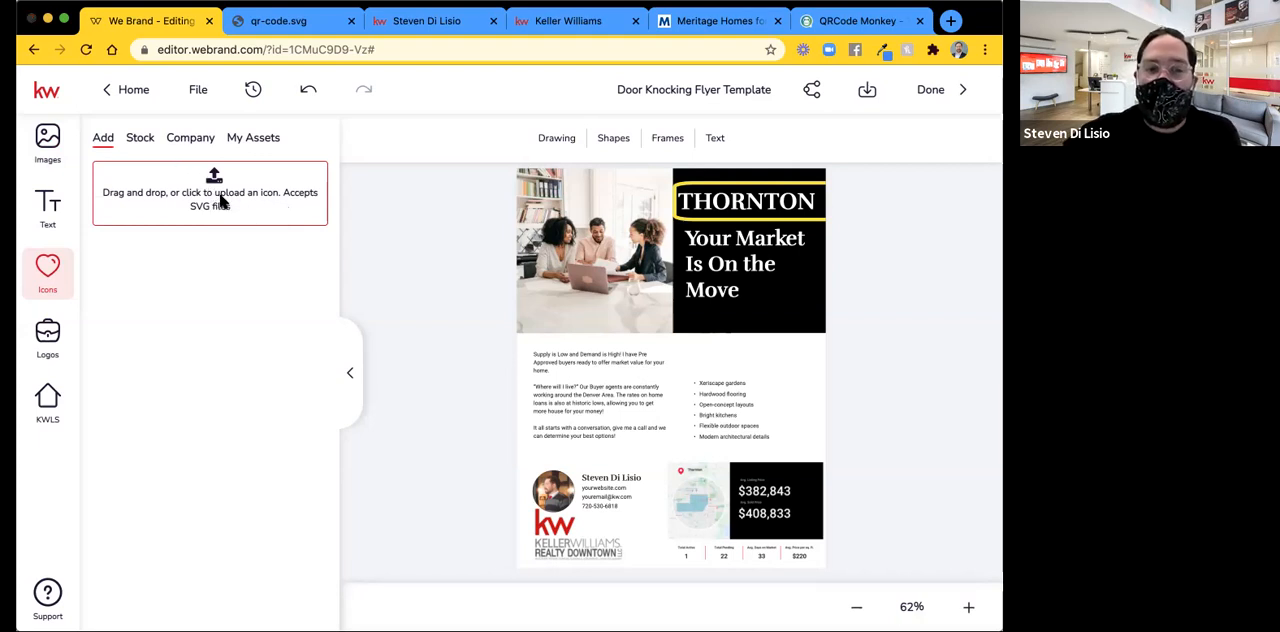
pyautogui.click(221, 199)
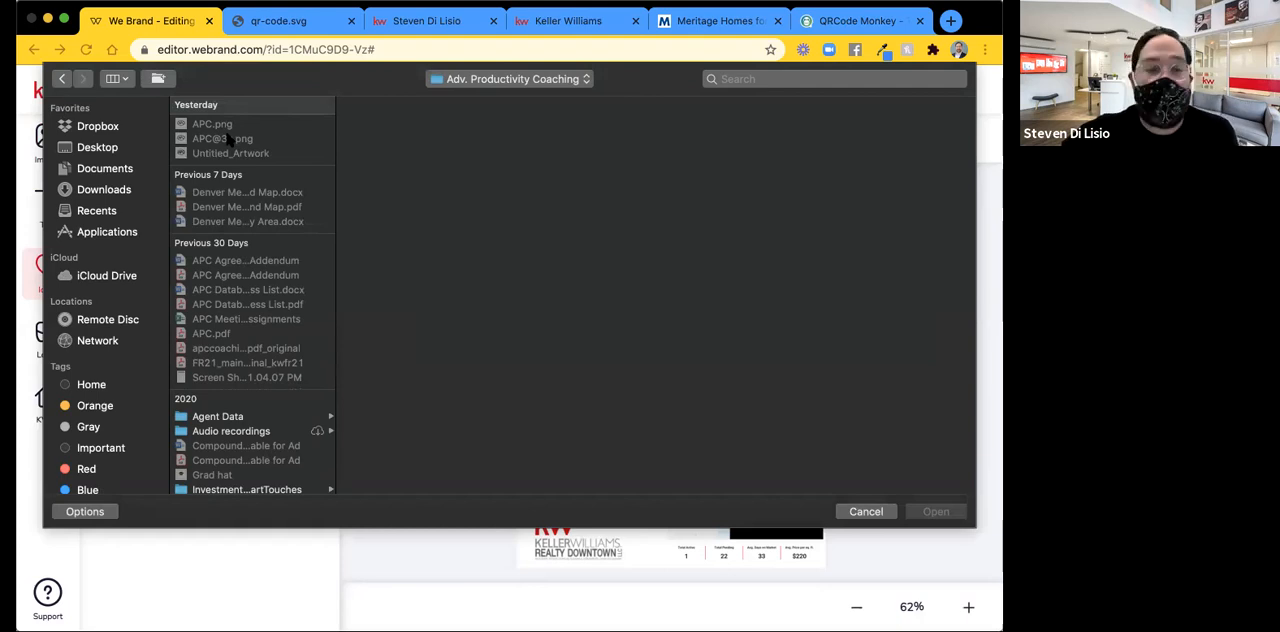
pyautogui.click(101, 196)
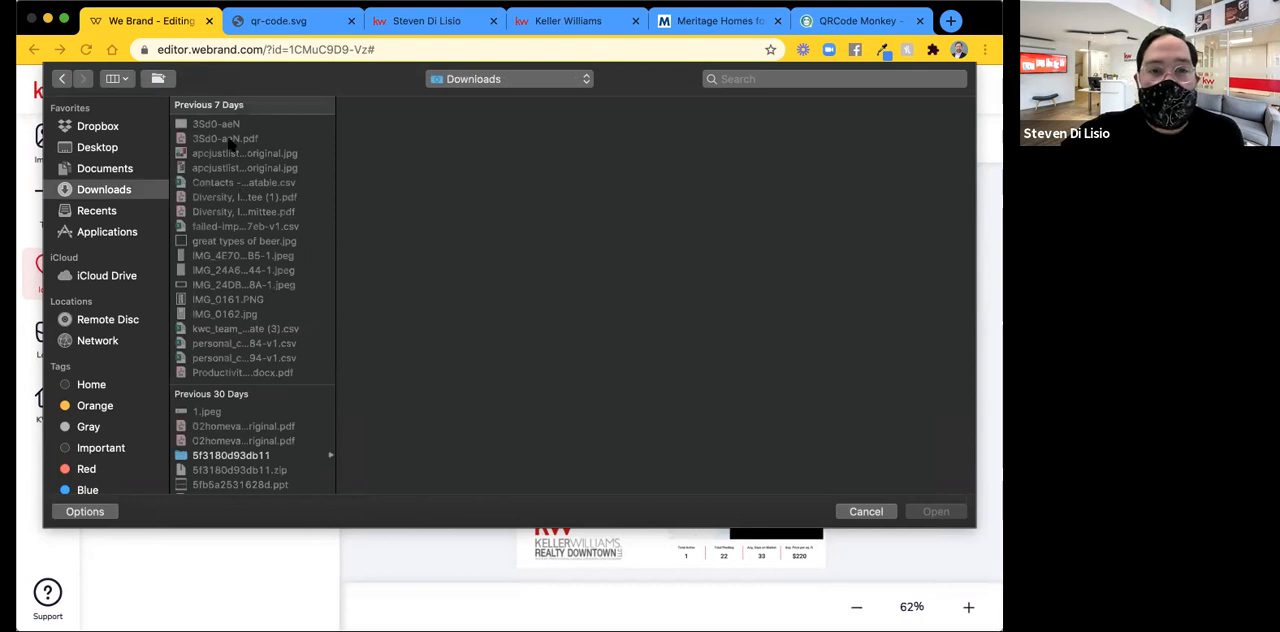
pyautogui.click(936, 512)
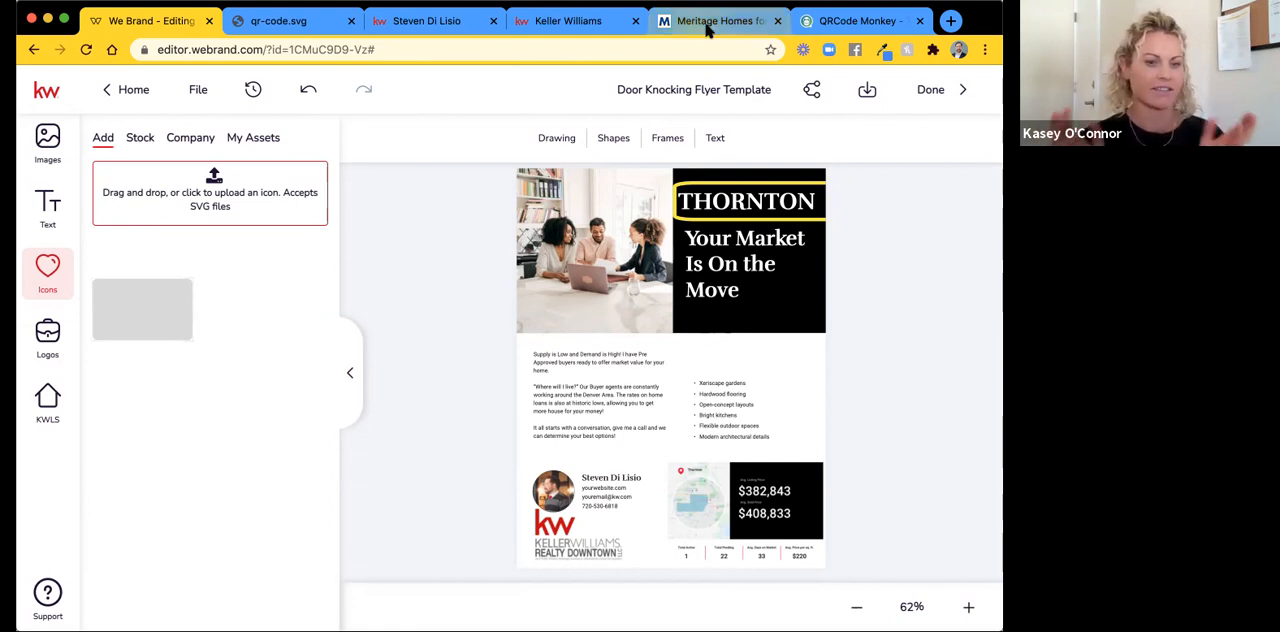
# Switch to QRCode Monkey and download the 750 x 750 px QR code as a PNG file.
pyautogui.click(302, 24)
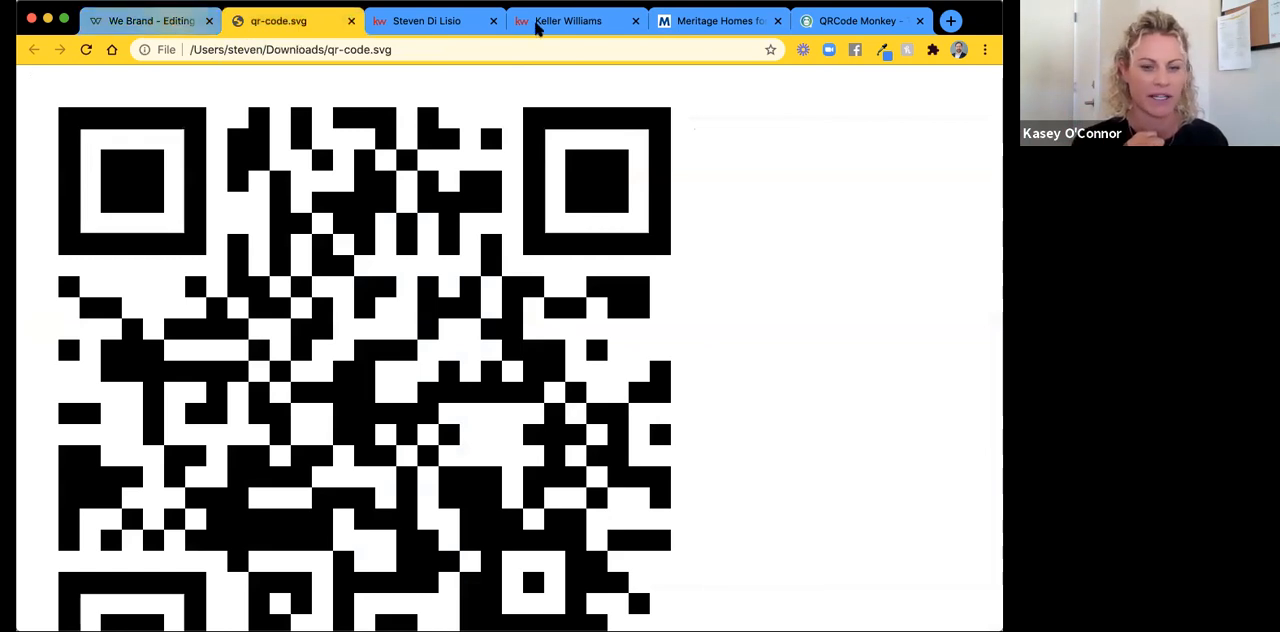
pyautogui.click(866, 22)
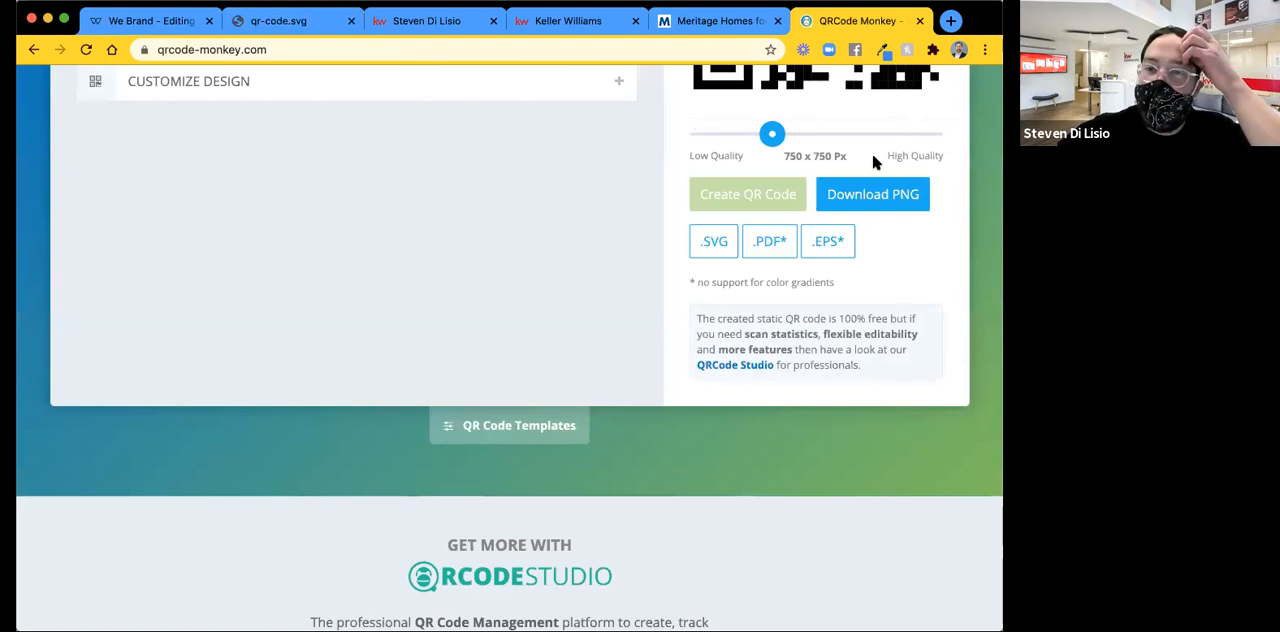
pyautogui.scroll(1, 520, 248)
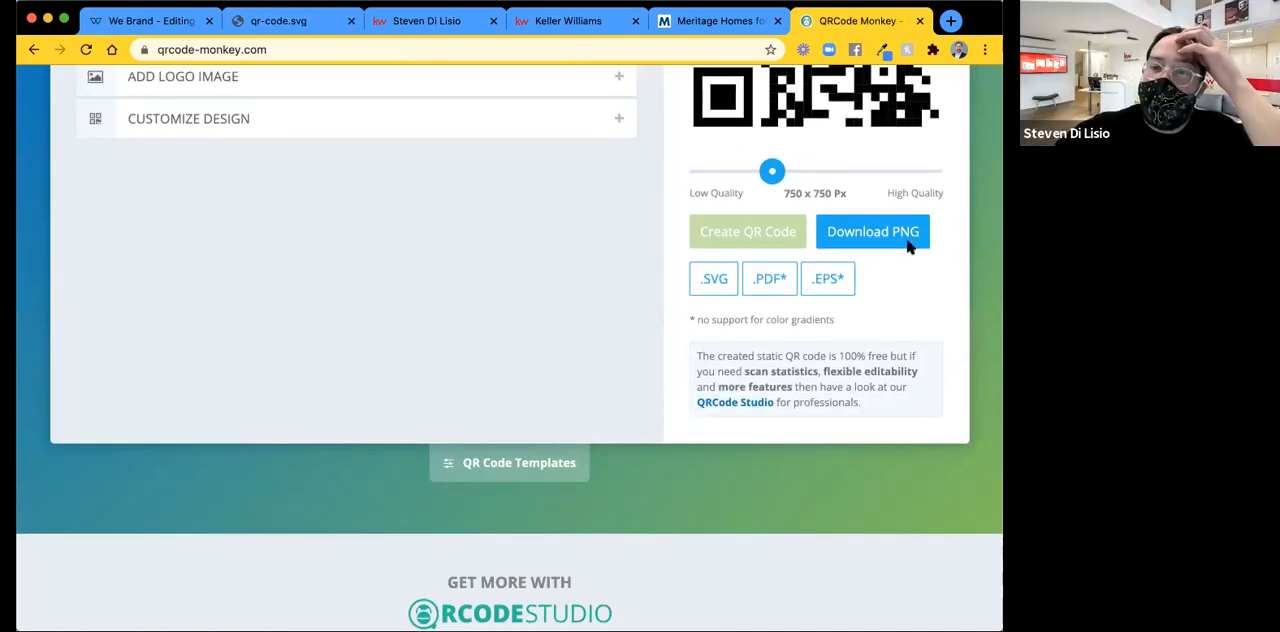
pyautogui.scroll(3, 728, 385)
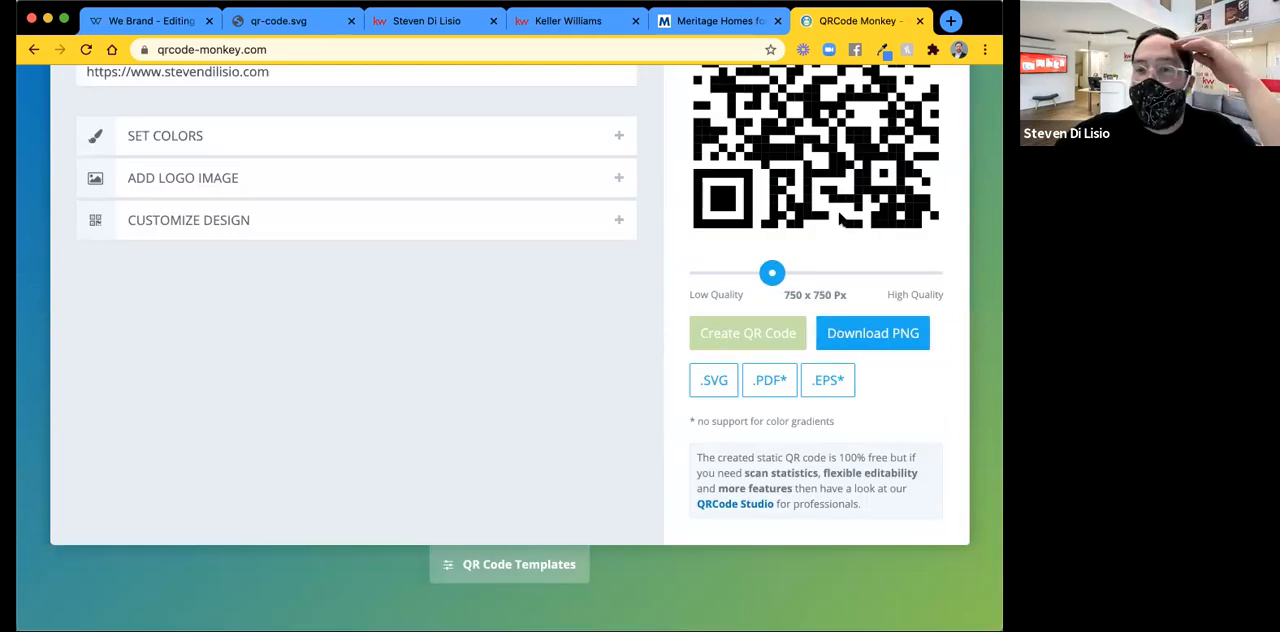
pyautogui.rightClick(620, 216)
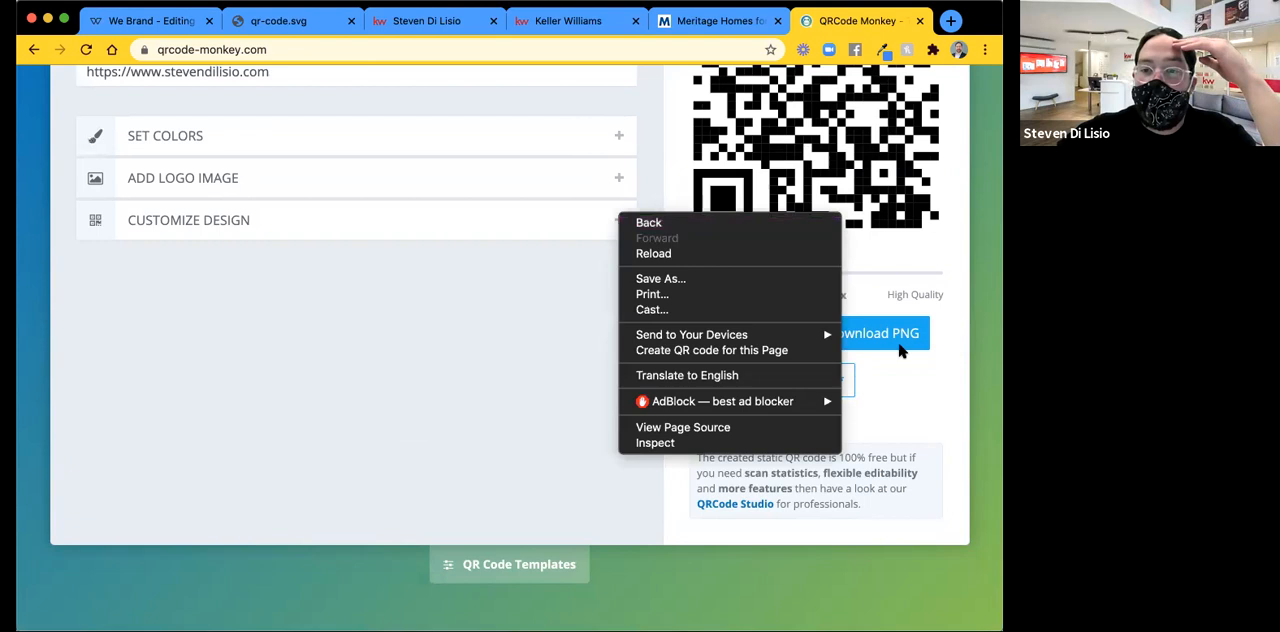
pyautogui.click(951, 388)
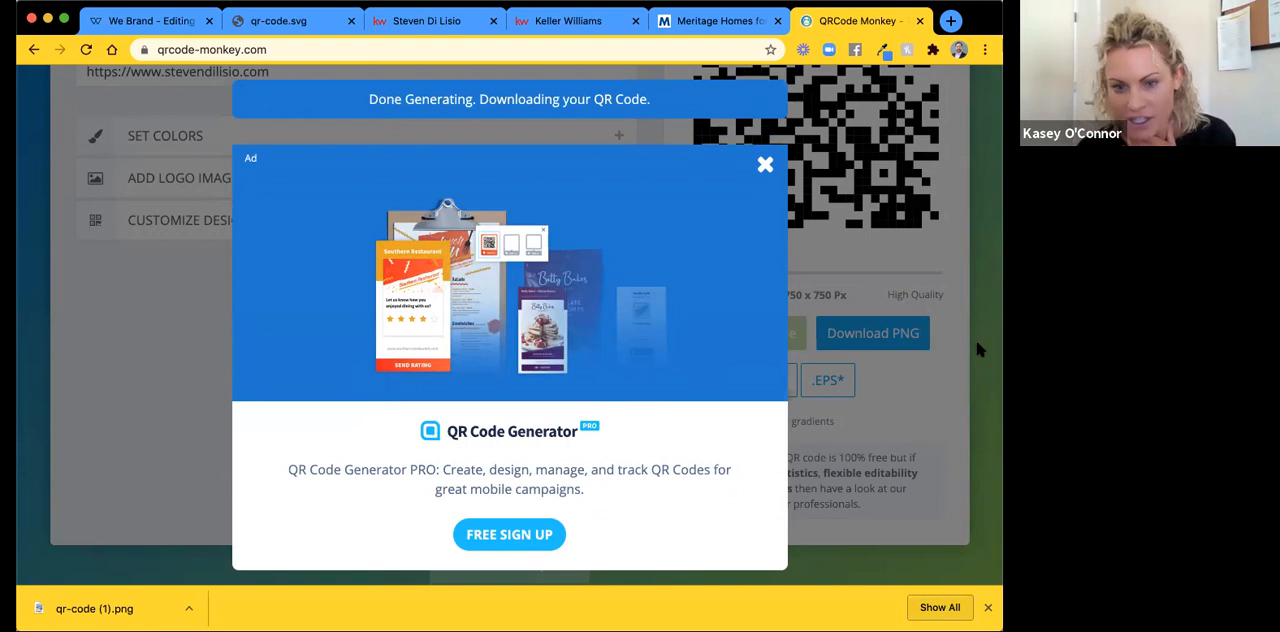
# Switch back to the flyer in the We Brand editor and upload qr-code (1).png to the imported images.
pyautogui.click(135, 20)
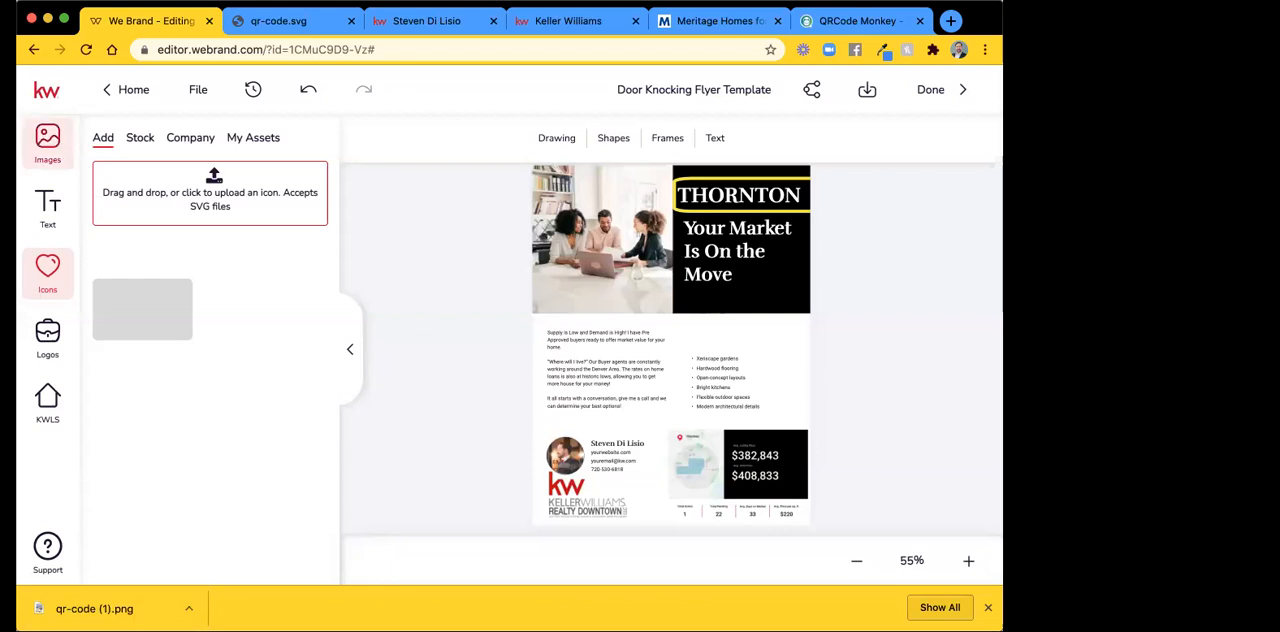
pyautogui.click(47, 145)
pyautogui.moveTo(105, 608); pyautogui.dragTo(187, 354)
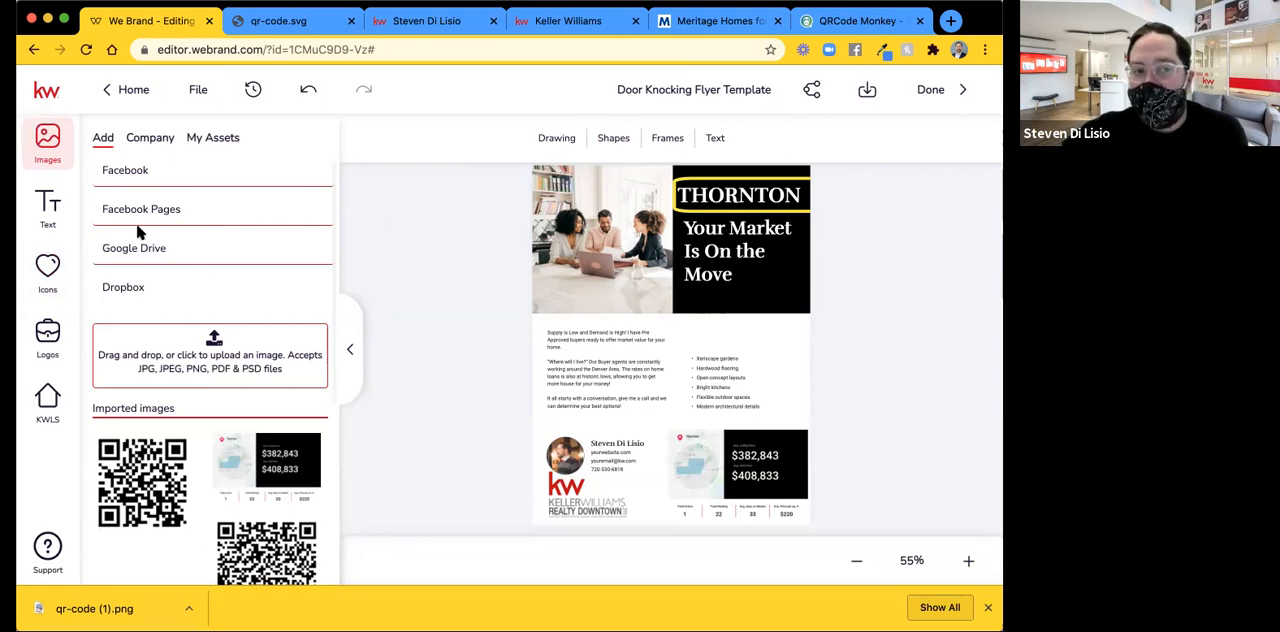
pyautogui.scroll(-2, 182, 235)
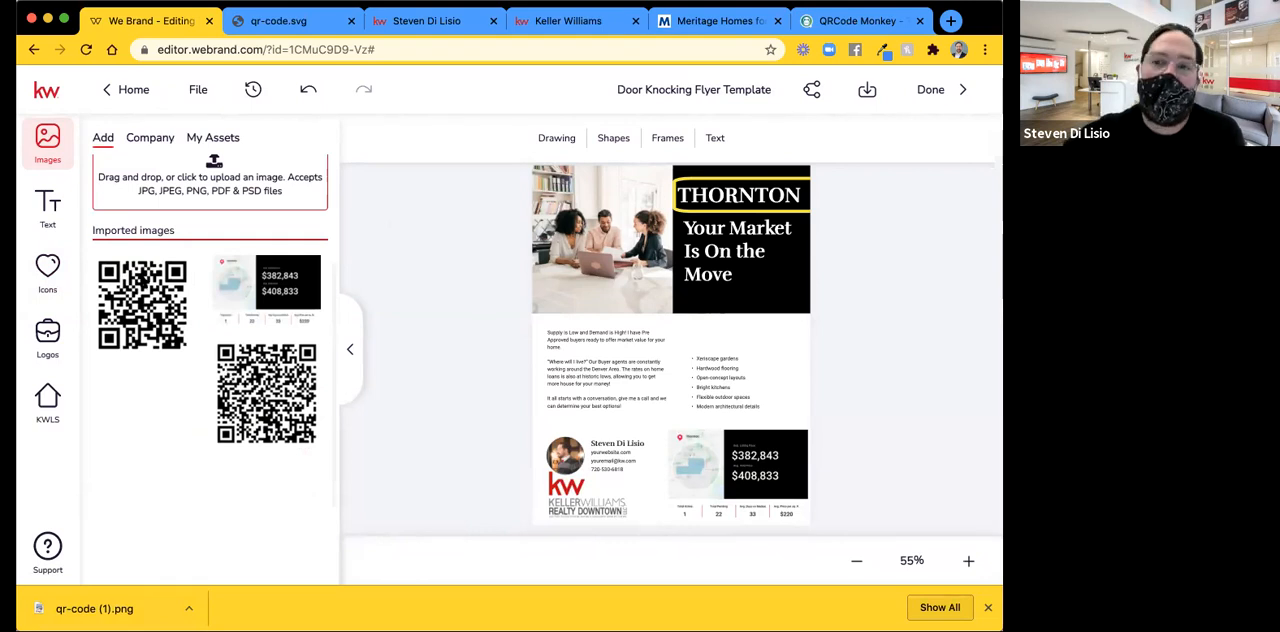
pyautogui.scroll(2, 228, 140)
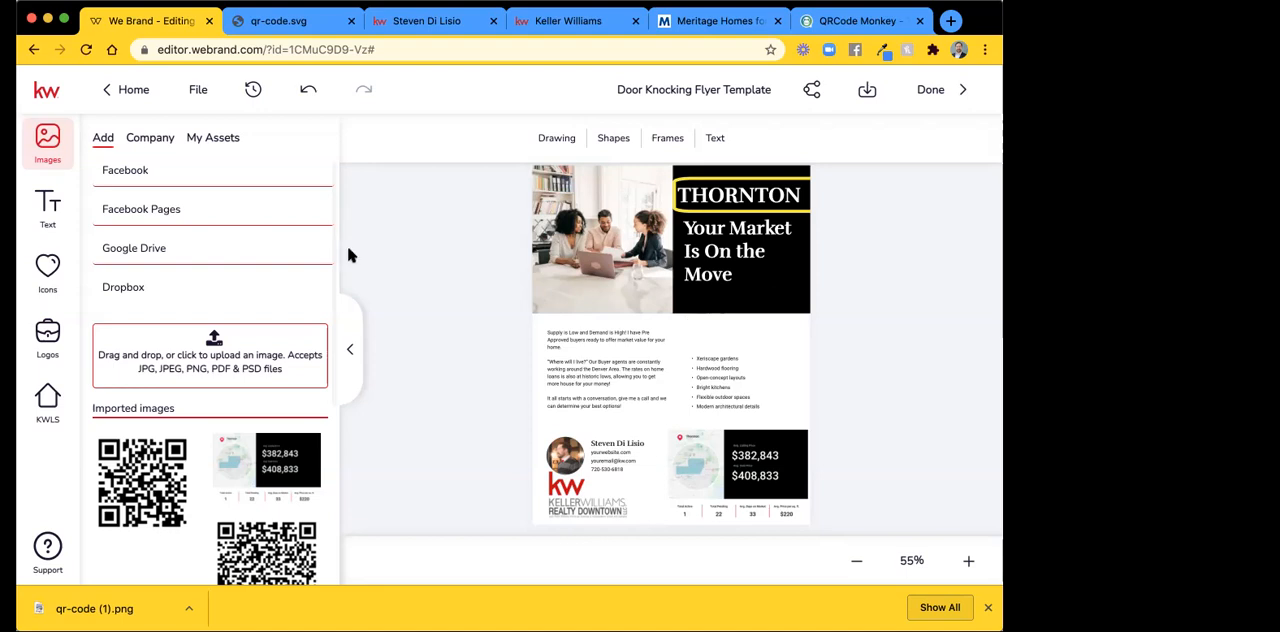
pyautogui.scroll(-1, 211, 276)
pyautogui.scroll(1, 213, 276)
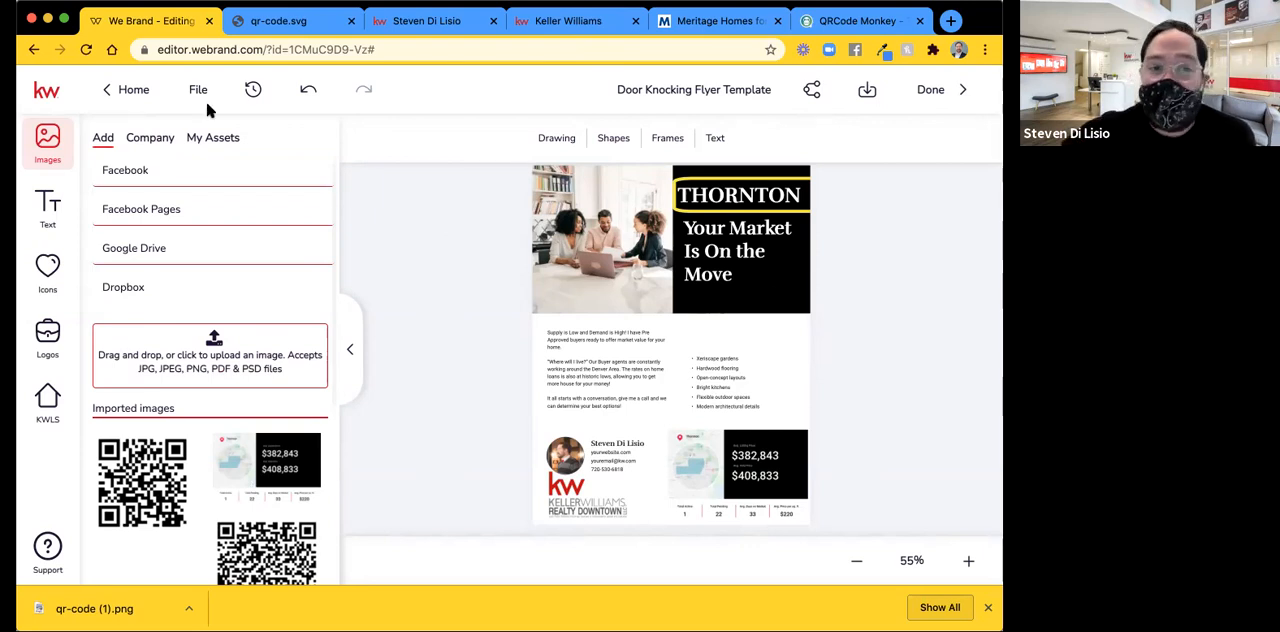
pyautogui.click(160, 49)
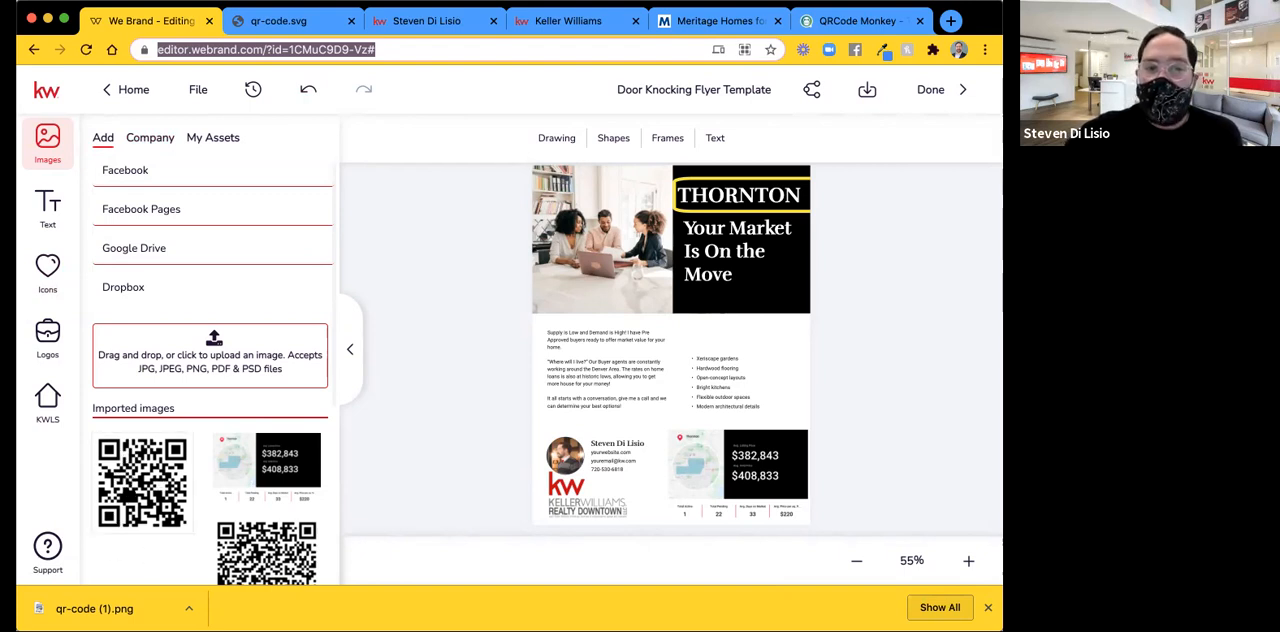
pyautogui.click(87, 490)
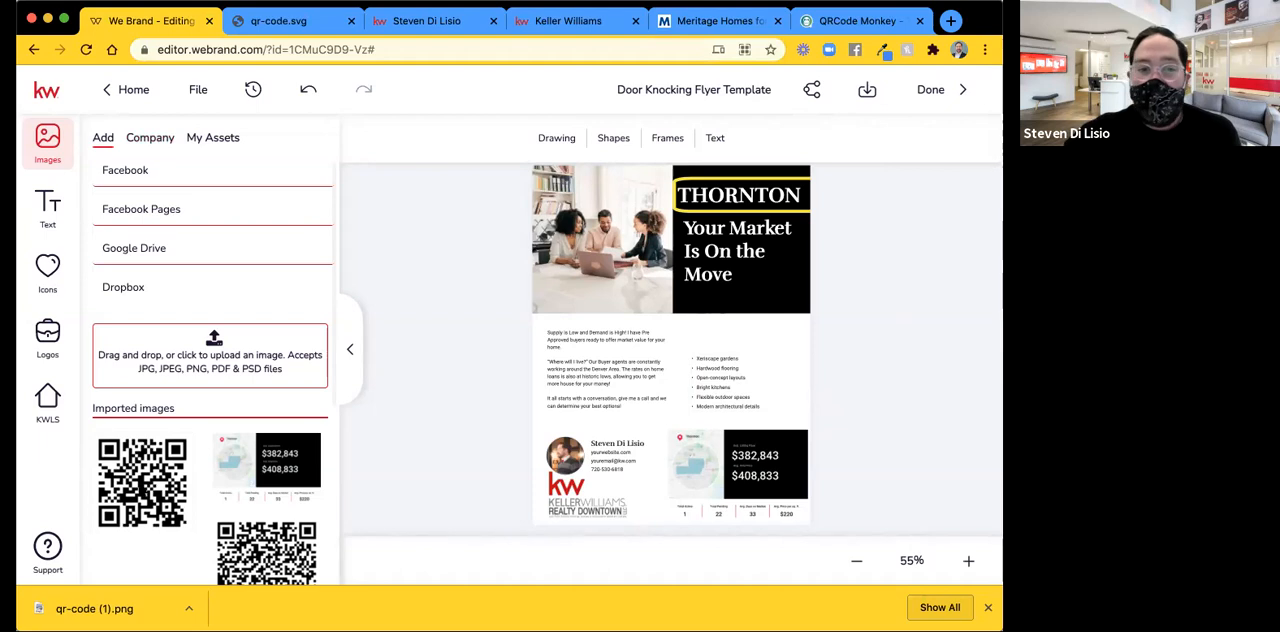
# Insert the newly imported QR code image on the flyer and shrink it to about half its width.
pyautogui.click(112, 454)
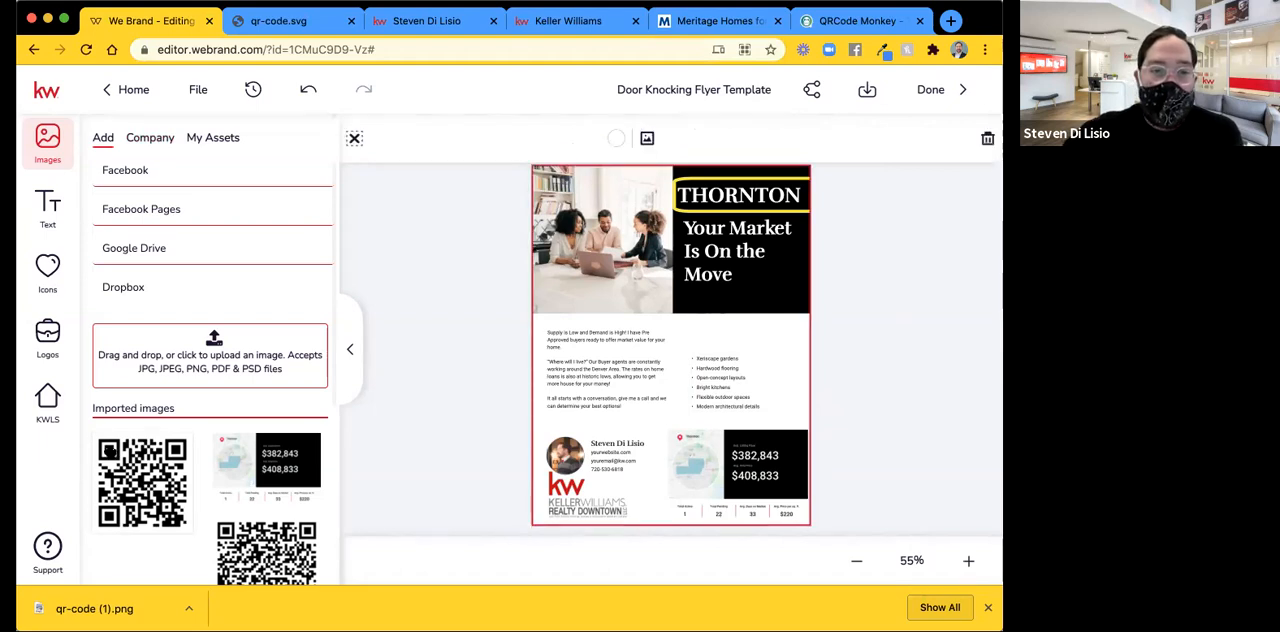
pyautogui.click(183, 516)
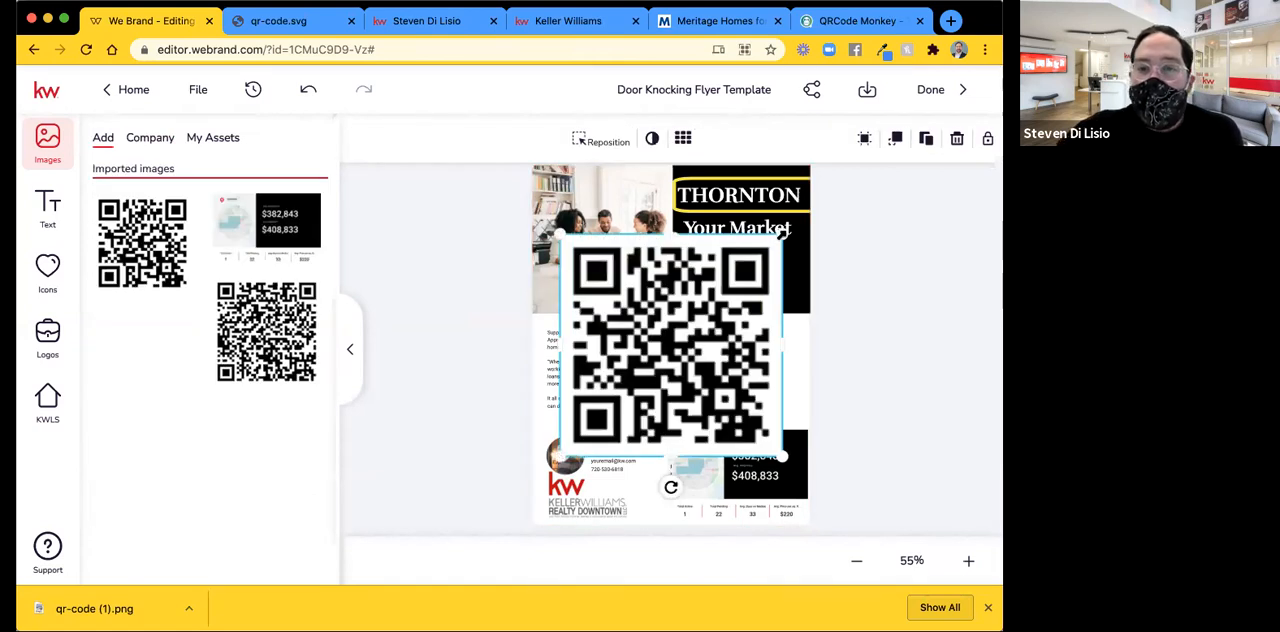
pyautogui.moveTo(783, 230); pyautogui.dragTo(667, 350)
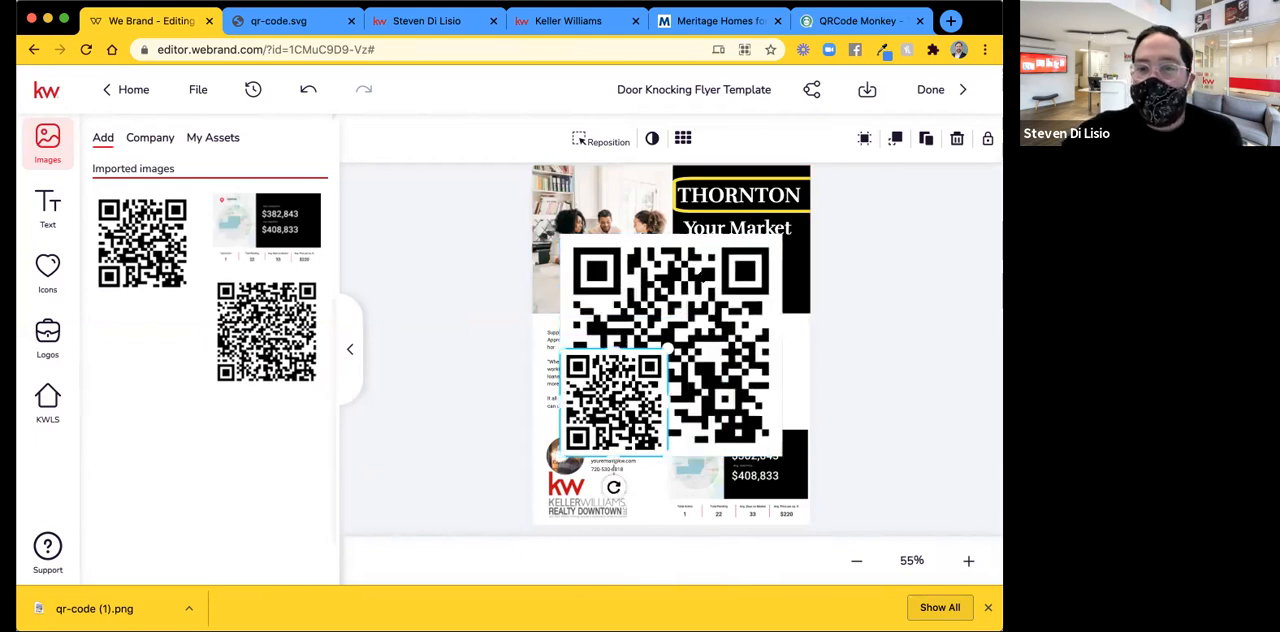
# Delete the large duplicate QR code behind the small one, together with its image placeholder.
pyautogui.click(703, 279)
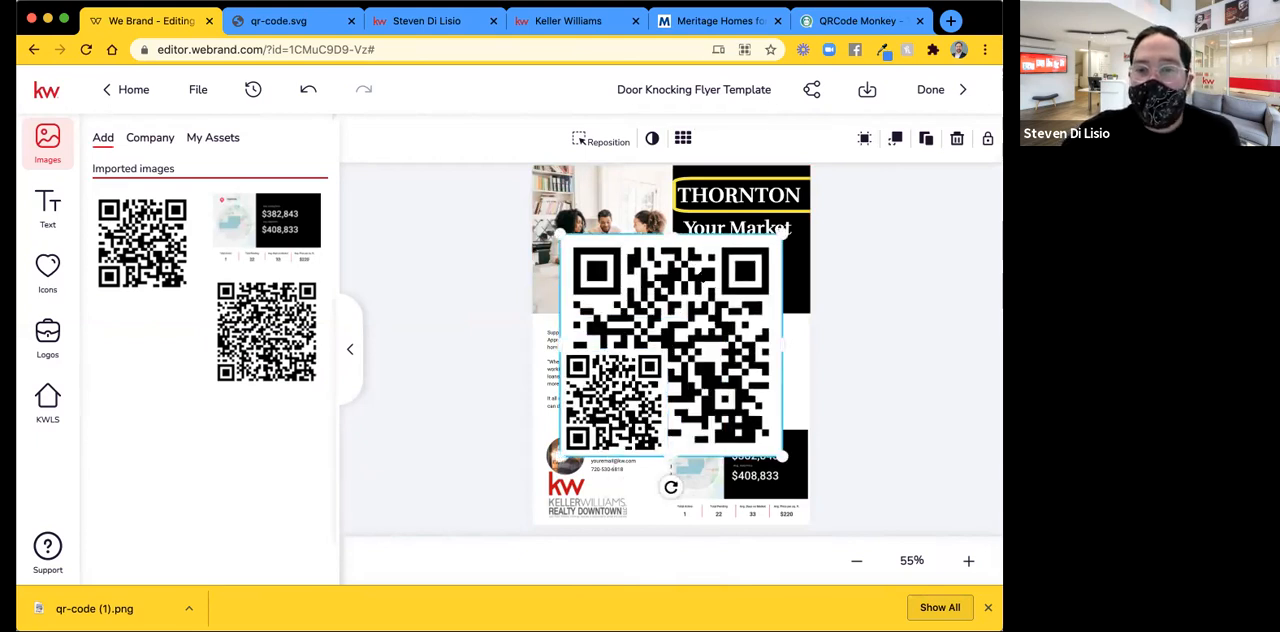
pyautogui.press('Delete')
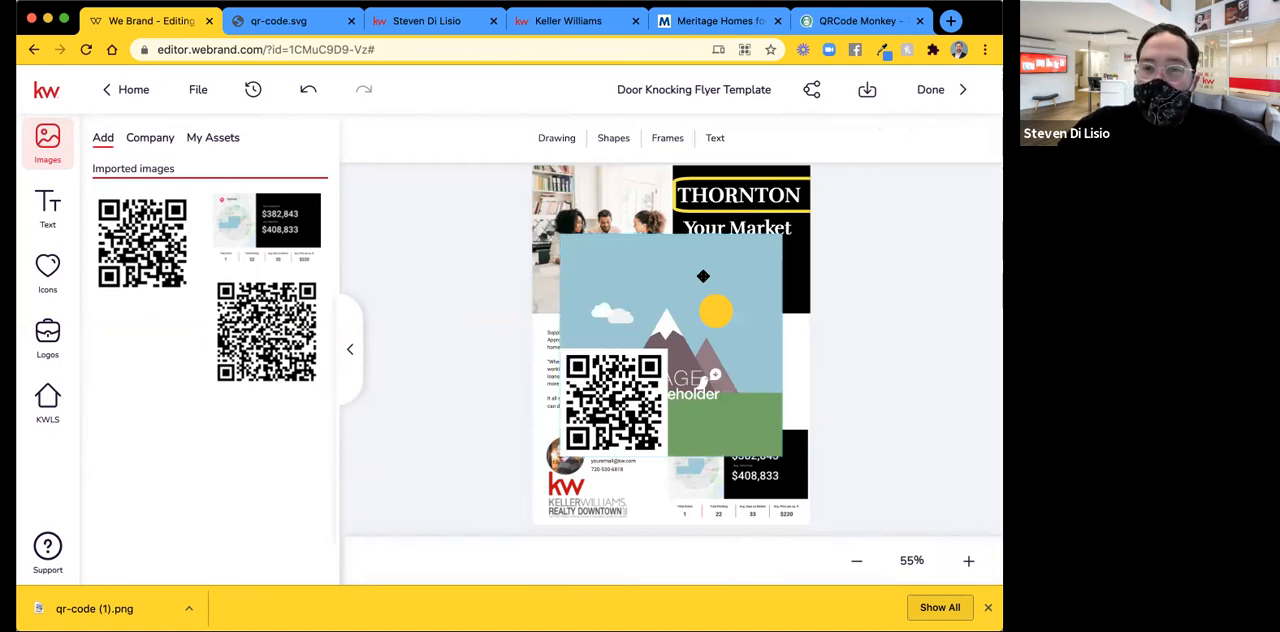
pyautogui.click(703, 276)
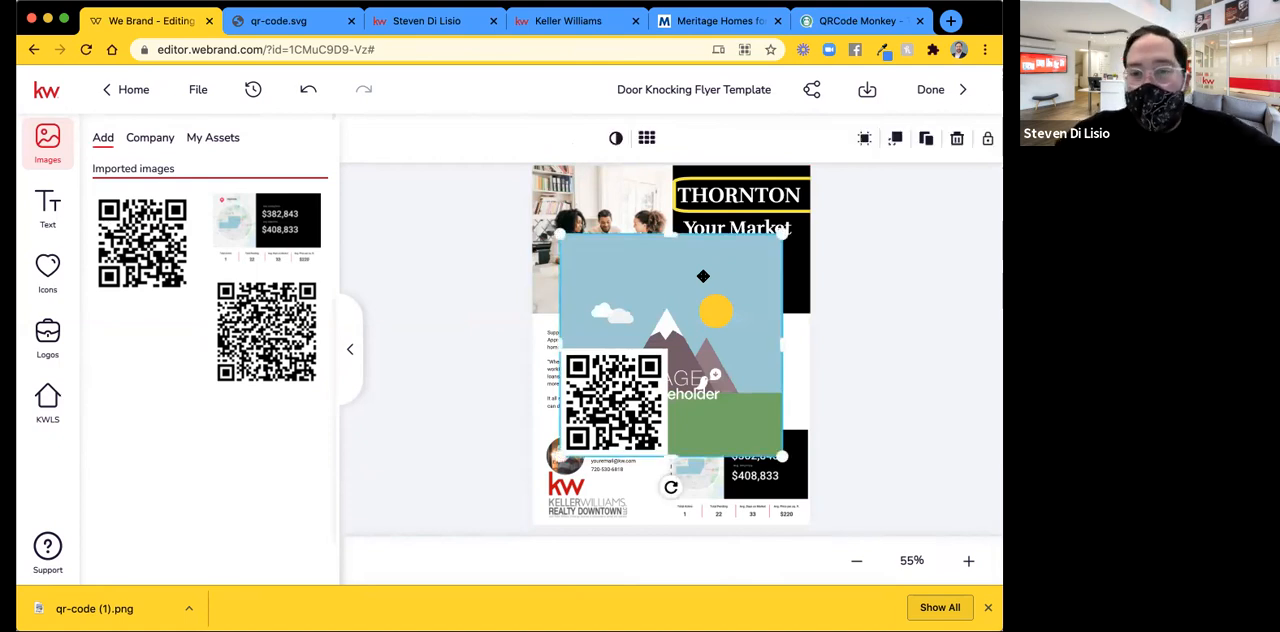
pyautogui.press('Delete')
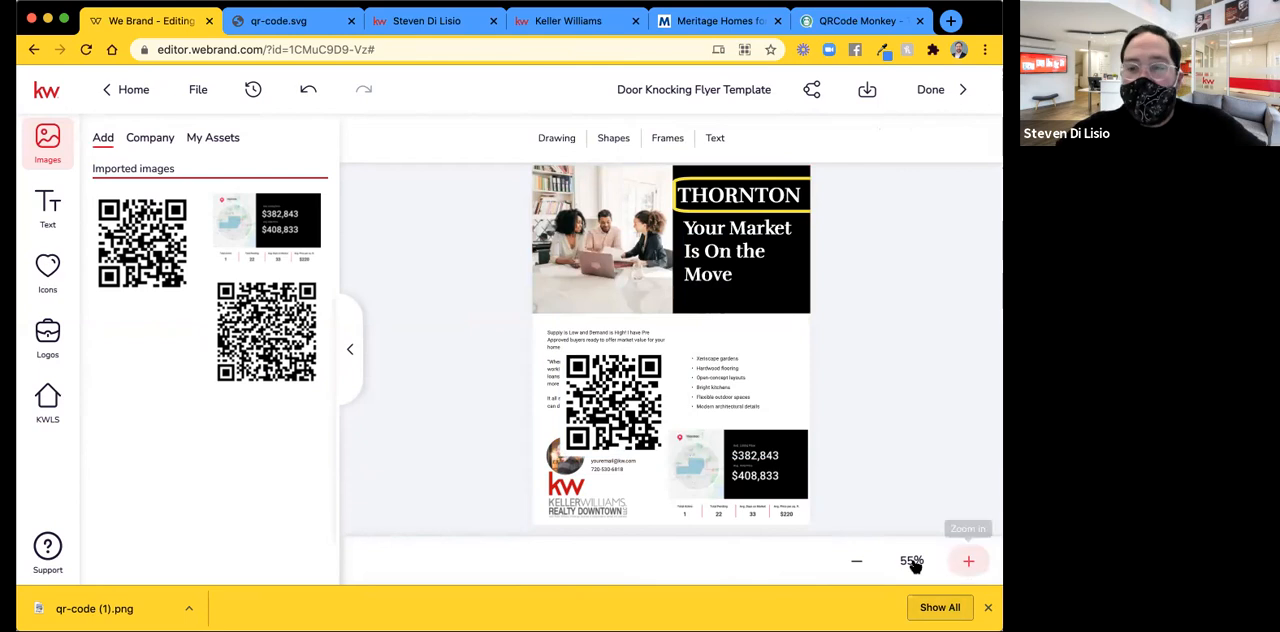
# Move the QR code off the message to the flyer's right edge beside the feature list and shrink it to about two thirds its width.
pyautogui.click(912, 562)
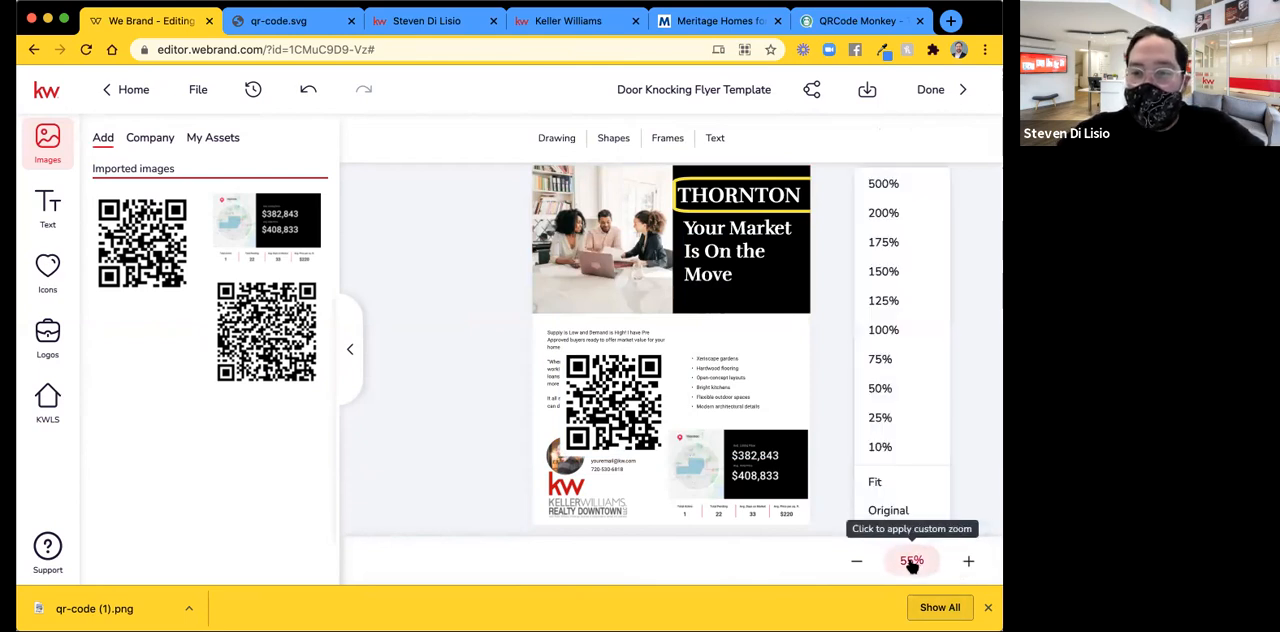
pyautogui.click(901, 270)
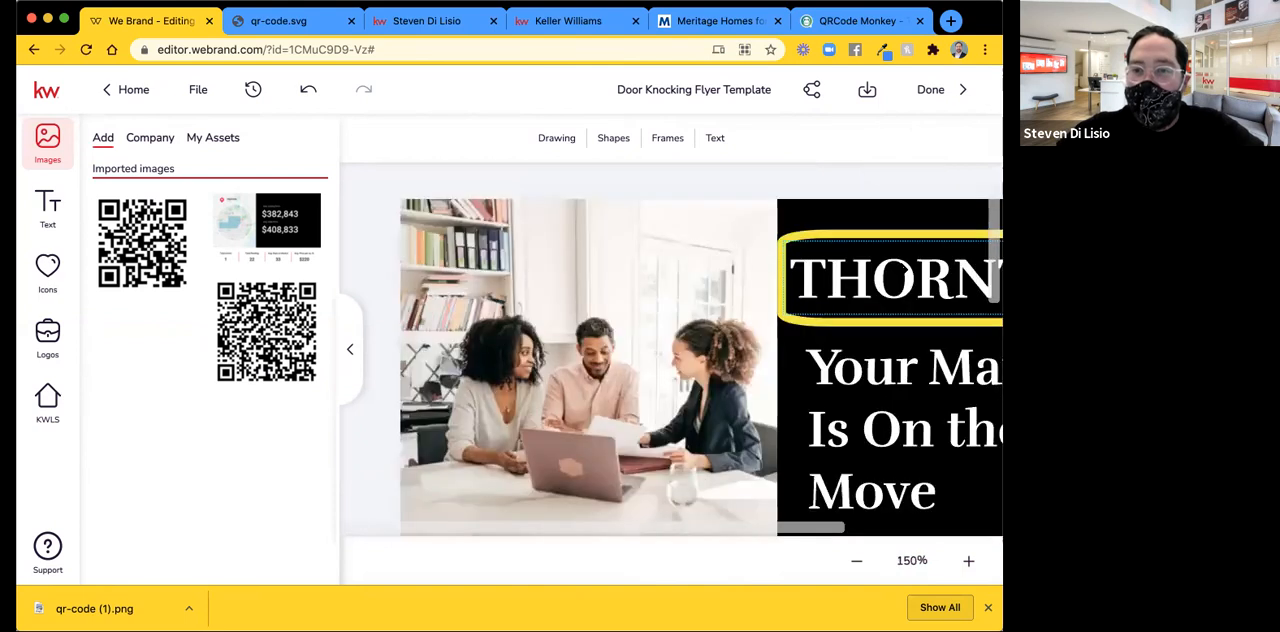
pyautogui.scroll(-5, 901, 270)
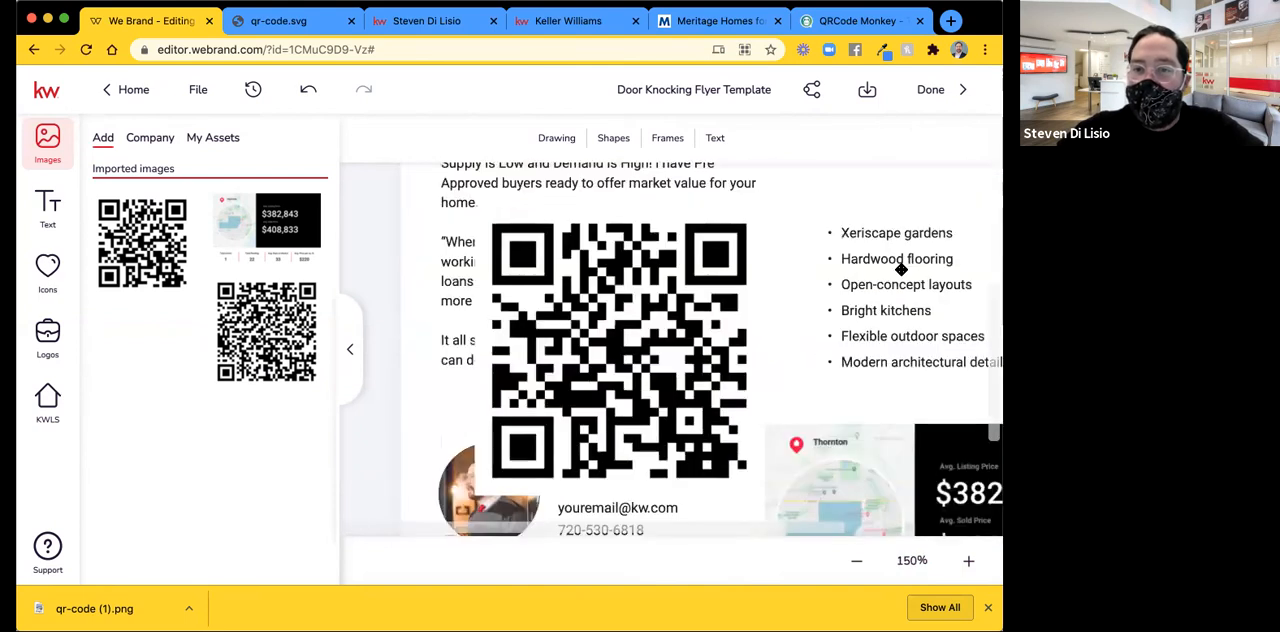
pyautogui.scroll(-2, 901, 270)
pyautogui.hscroll(4, 902, 271)
pyautogui.hscroll(-1, 901, 270)
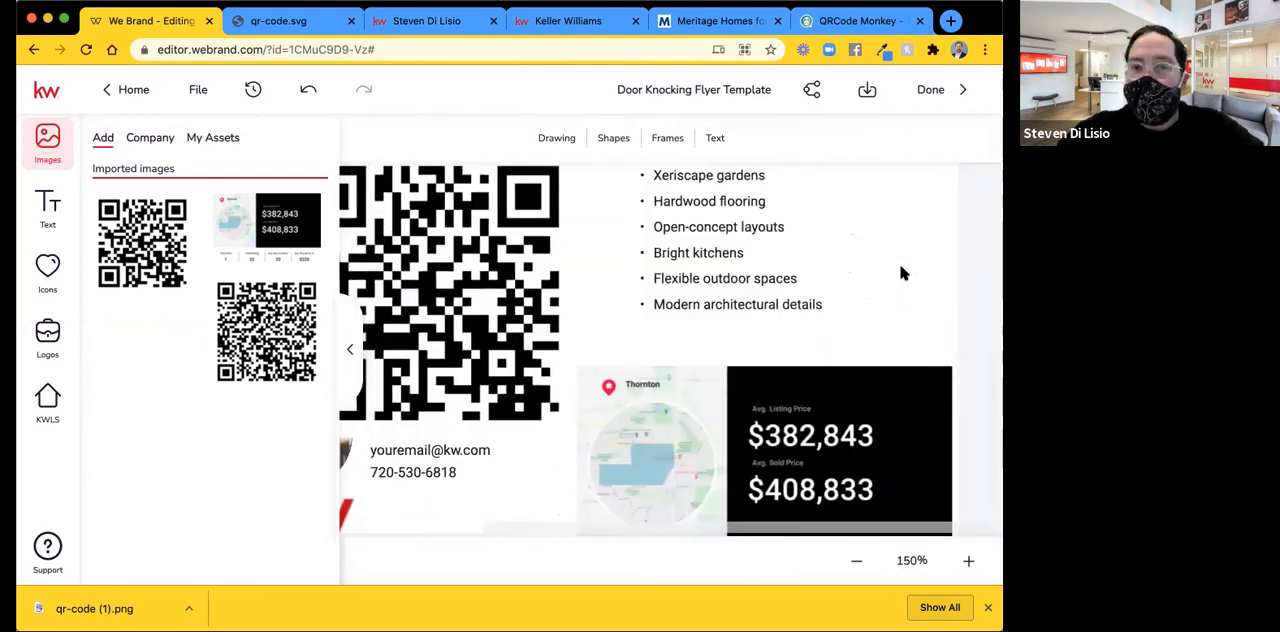
pyautogui.scroll(5, 901, 270)
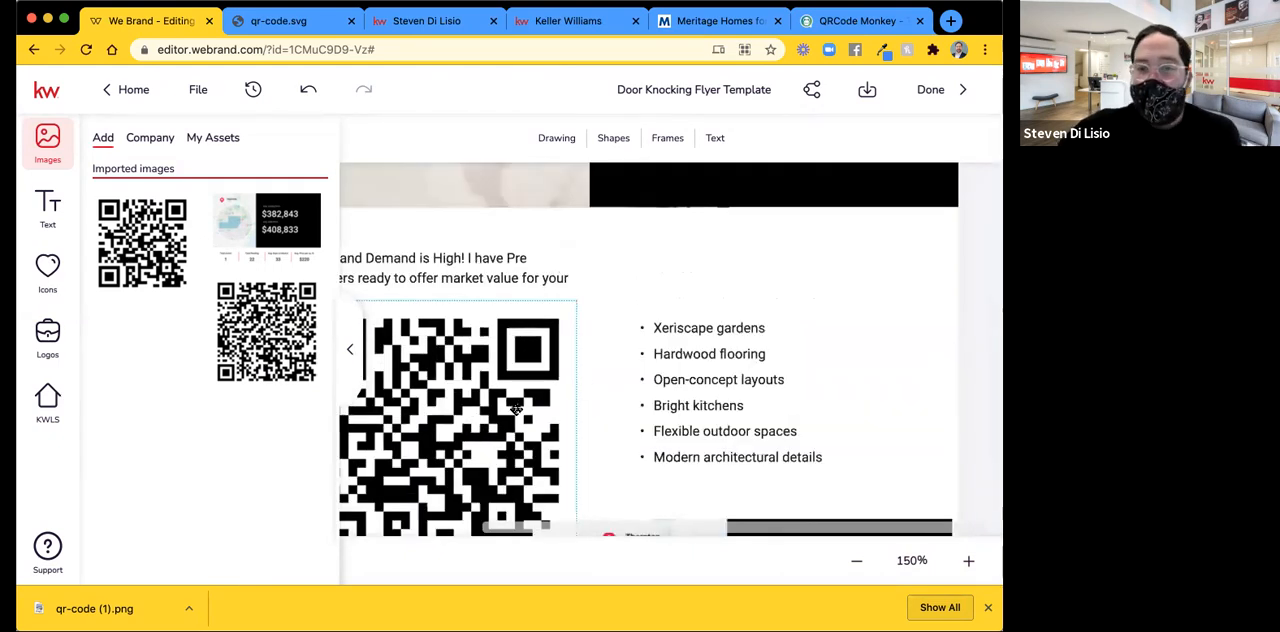
pyautogui.moveTo(708, 349); pyautogui.dragTo(826, 336)
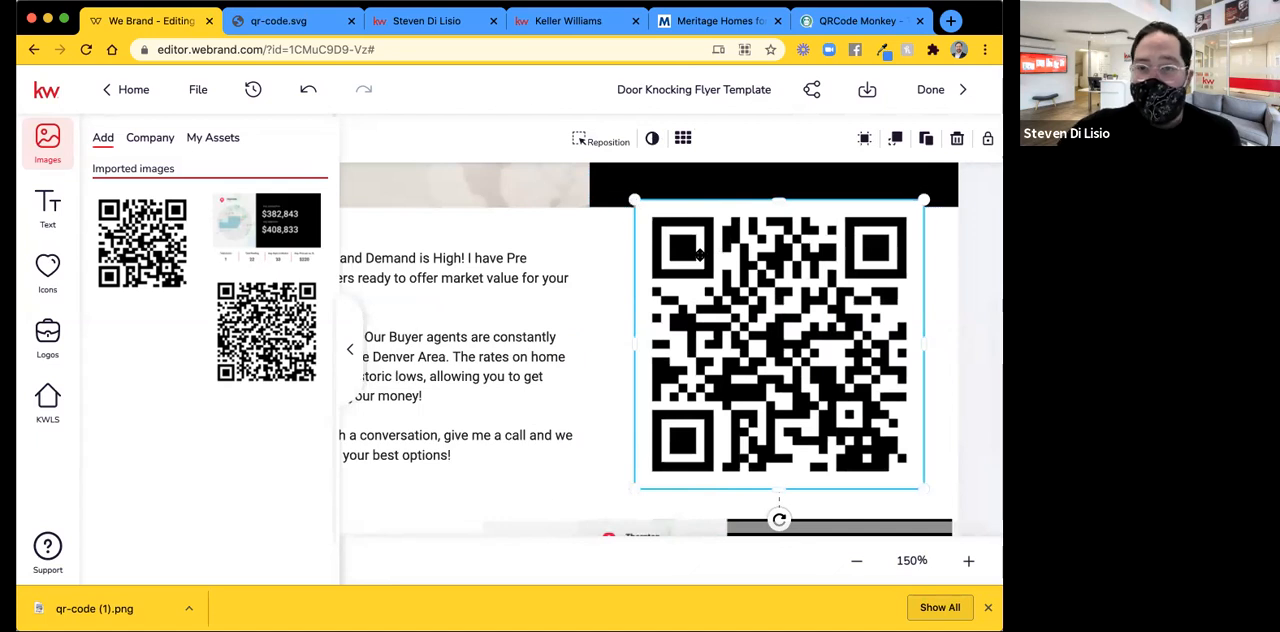
pyautogui.moveTo(733, 280); pyautogui.dragTo(741, 281)
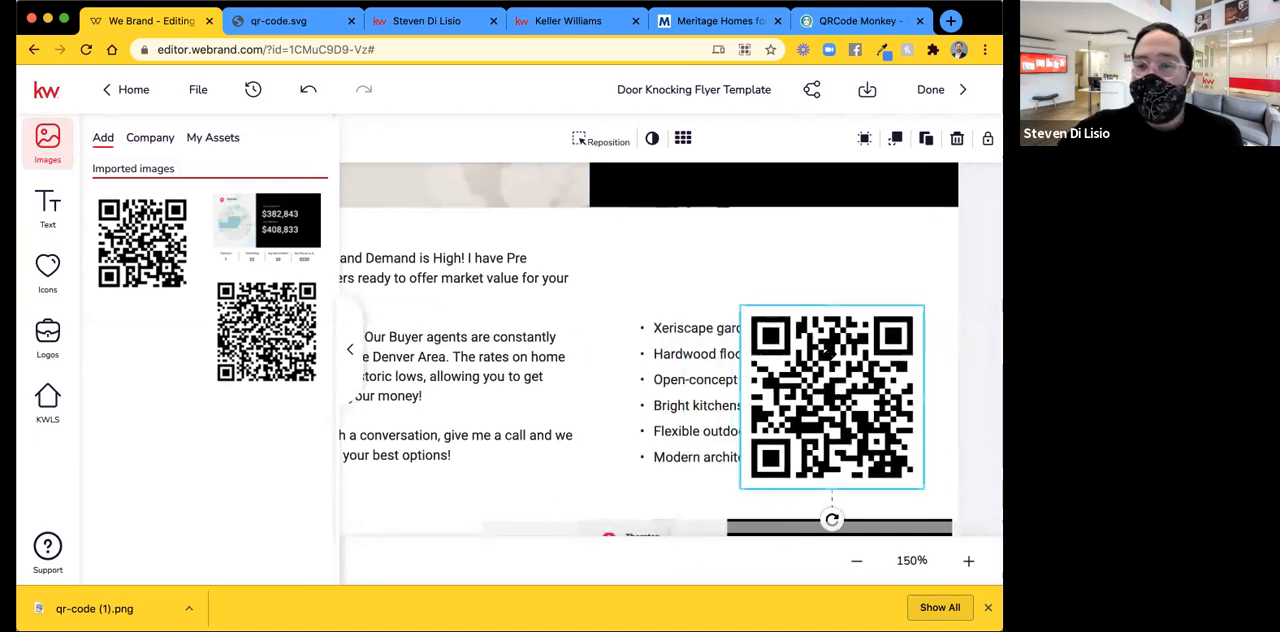
pyautogui.moveTo(862, 364); pyautogui.dragTo(708, 350)
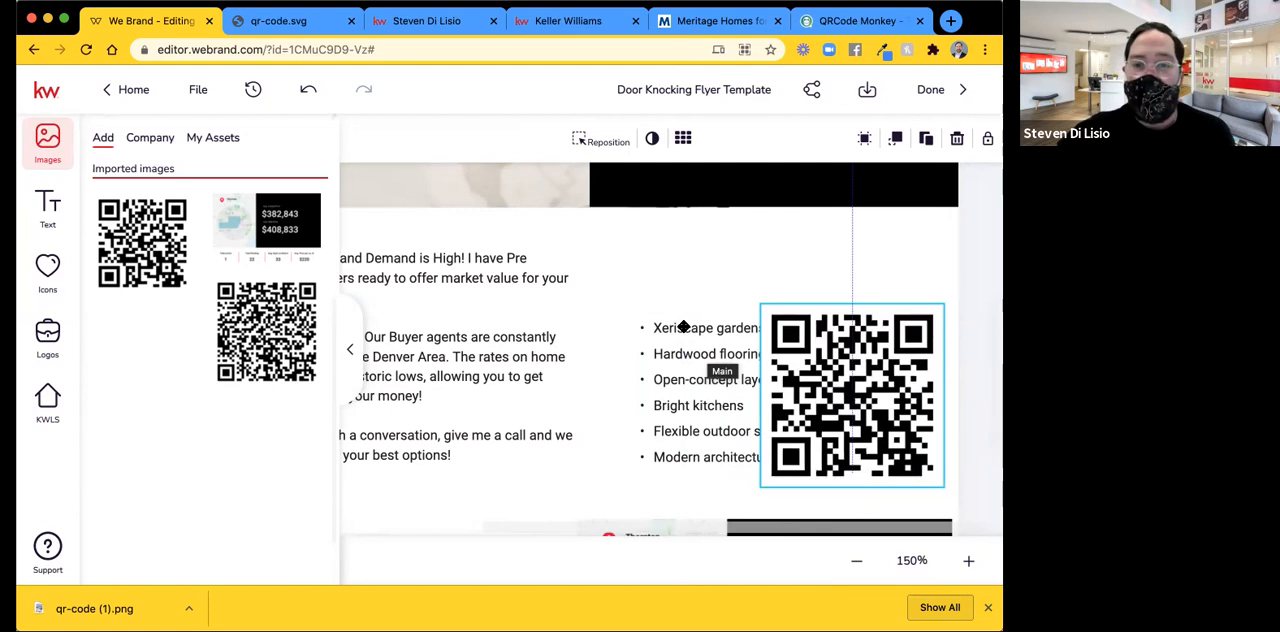
# Replace the six home features in the bulleted list with three lines reading "Snap!", "Go!" and "Connect!".
pyautogui.click(684, 327)
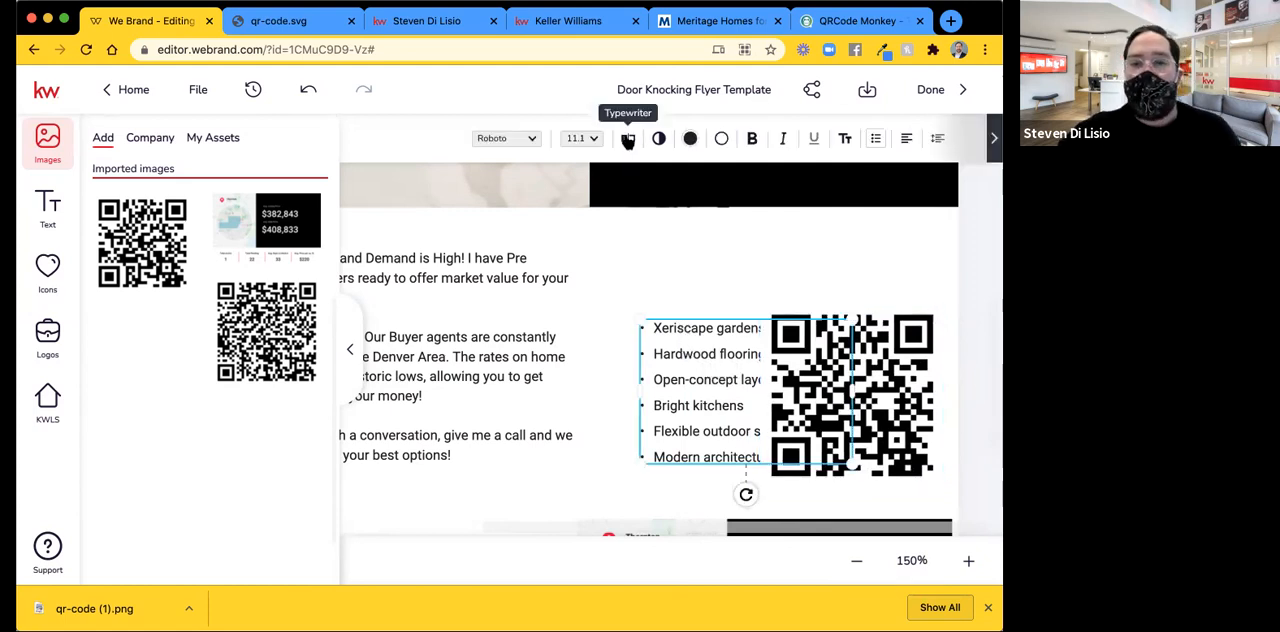
pyautogui.click(627, 138)
pyautogui.moveTo(937, 221); pyautogui.dragTo(769, 128)
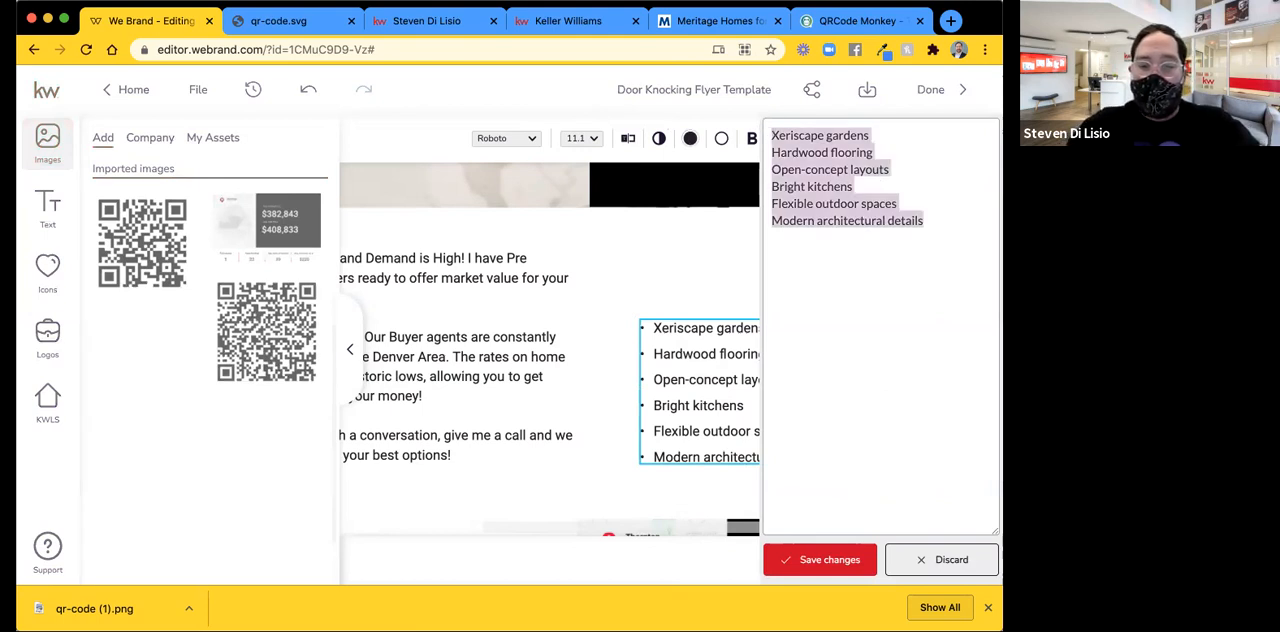
pyautogui.write('Snap!')
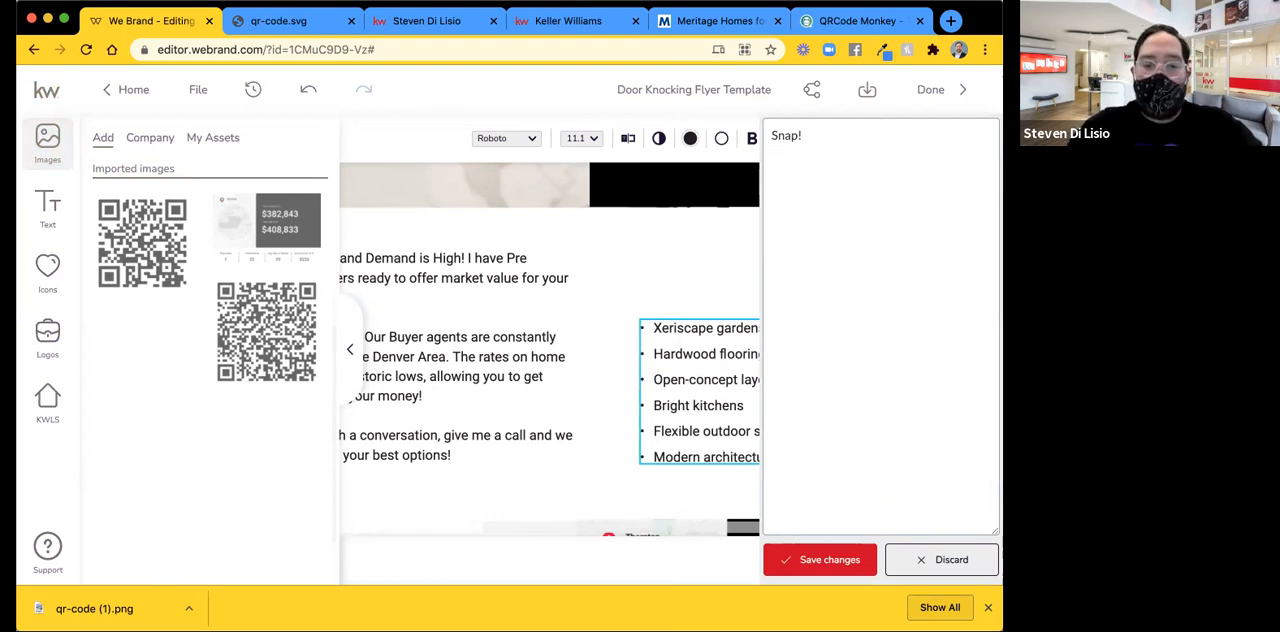
pyautogui.write('C')
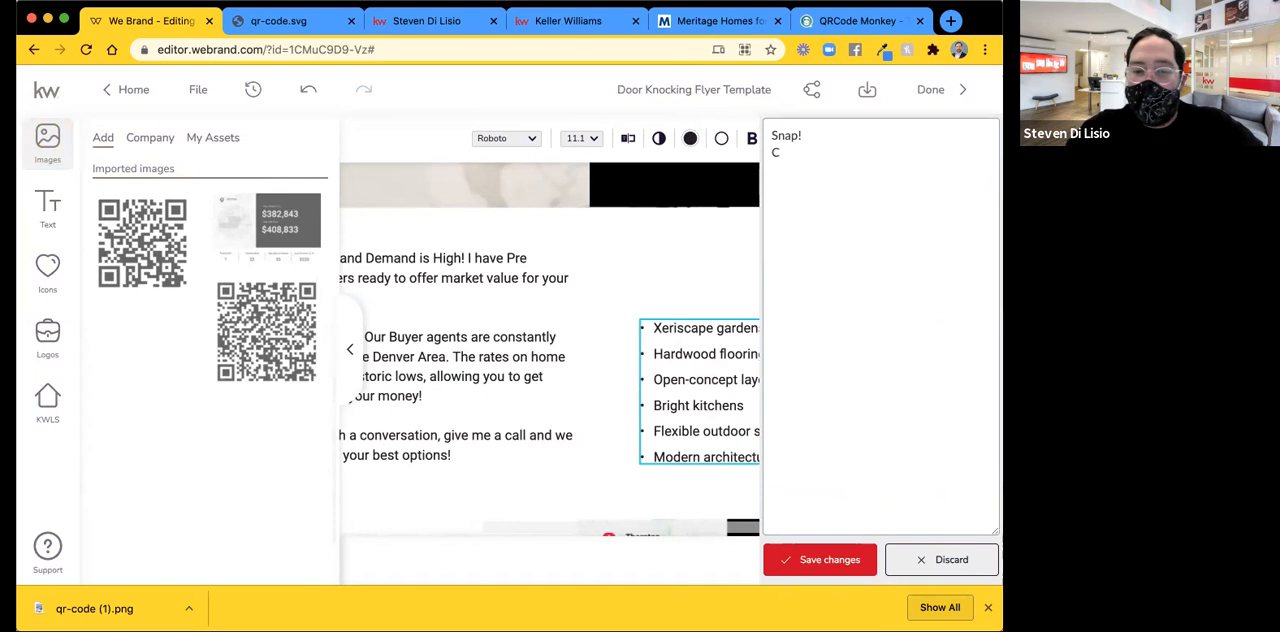
pyautogui.write('onnect!')
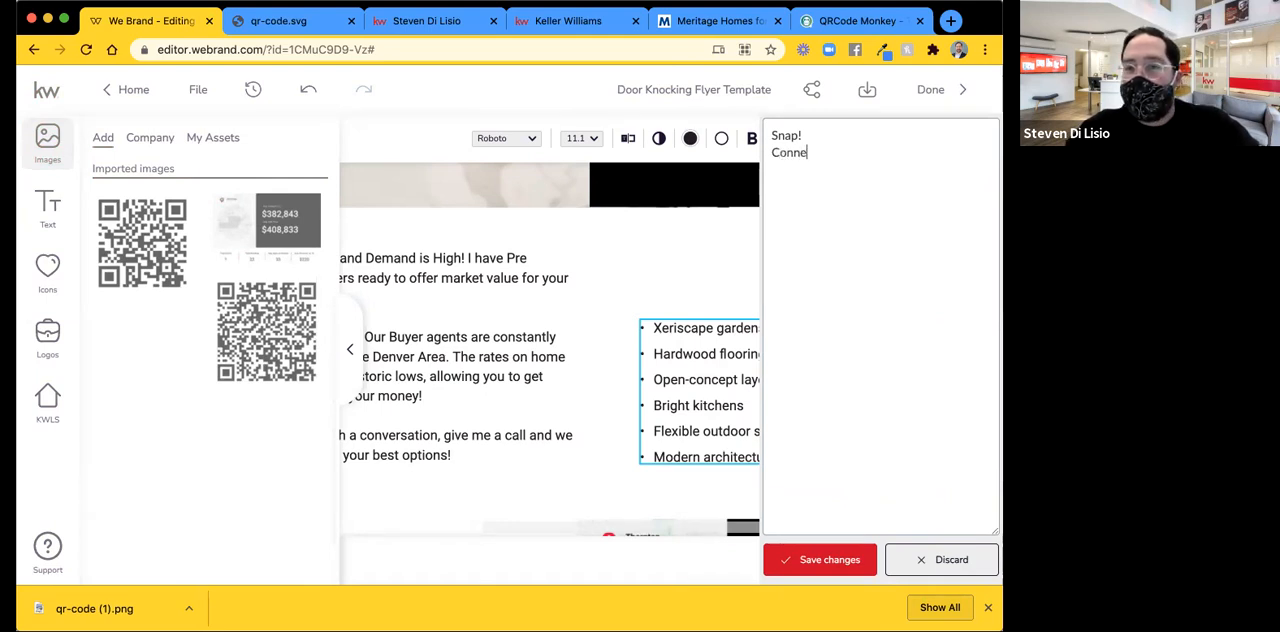
pyautogui.click(800, 135)
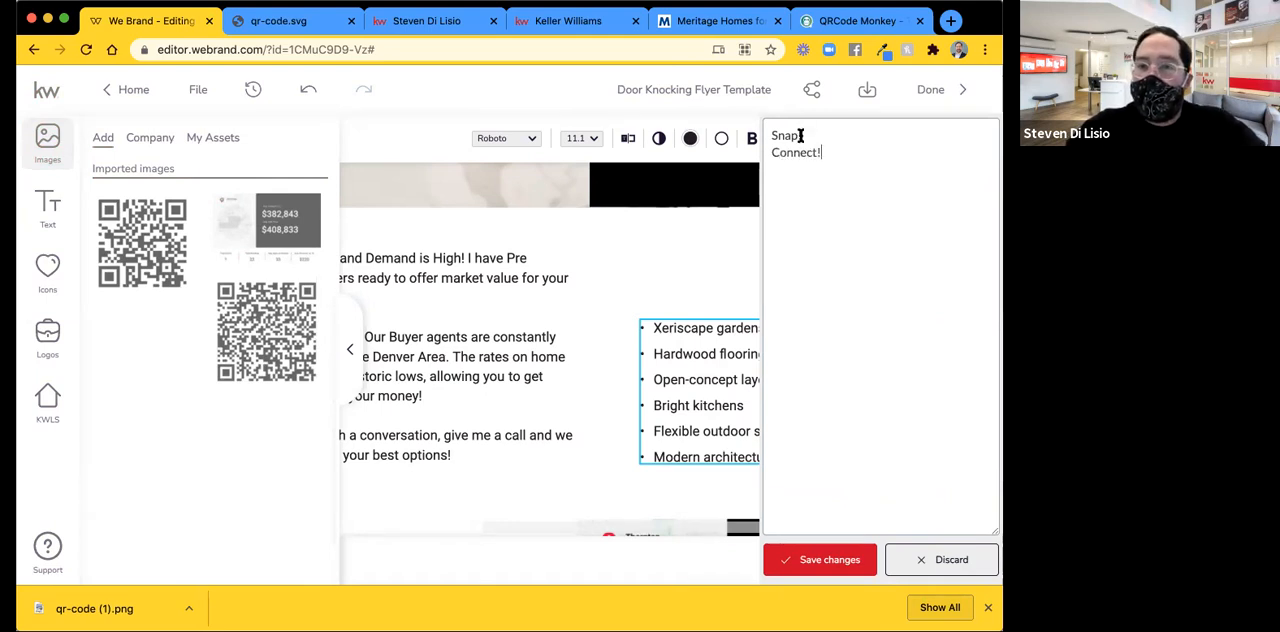
pyautogui.press('Return')
pyautogui.write('Go!')
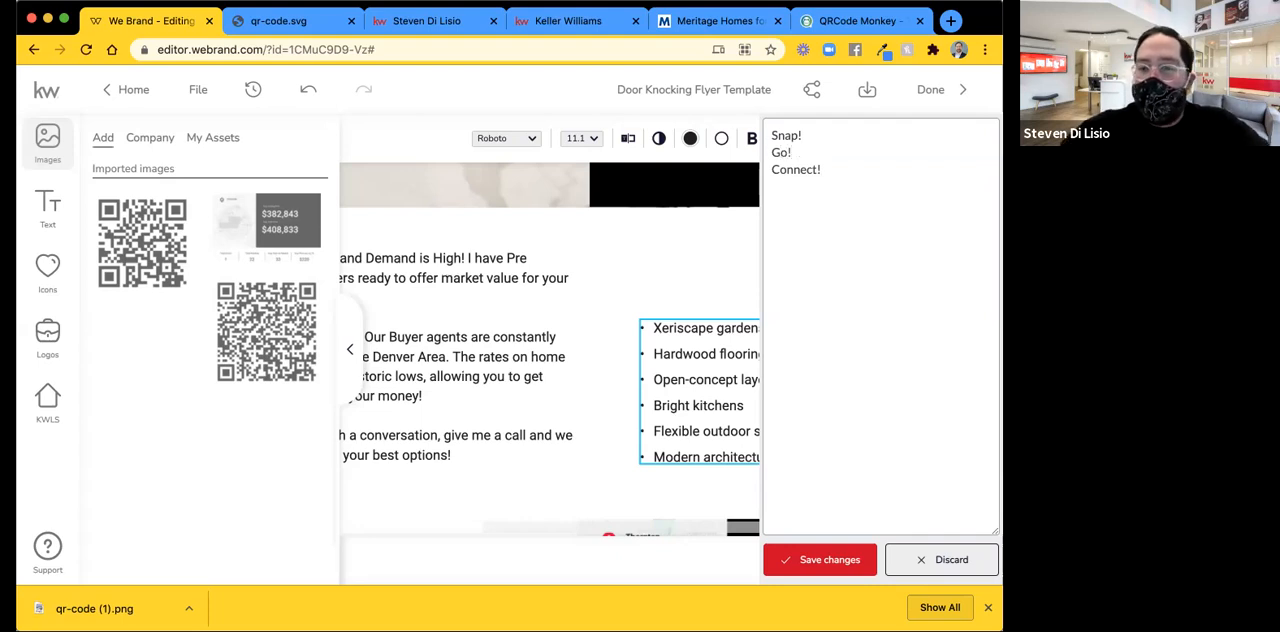
pyautogui.click(848, 562)
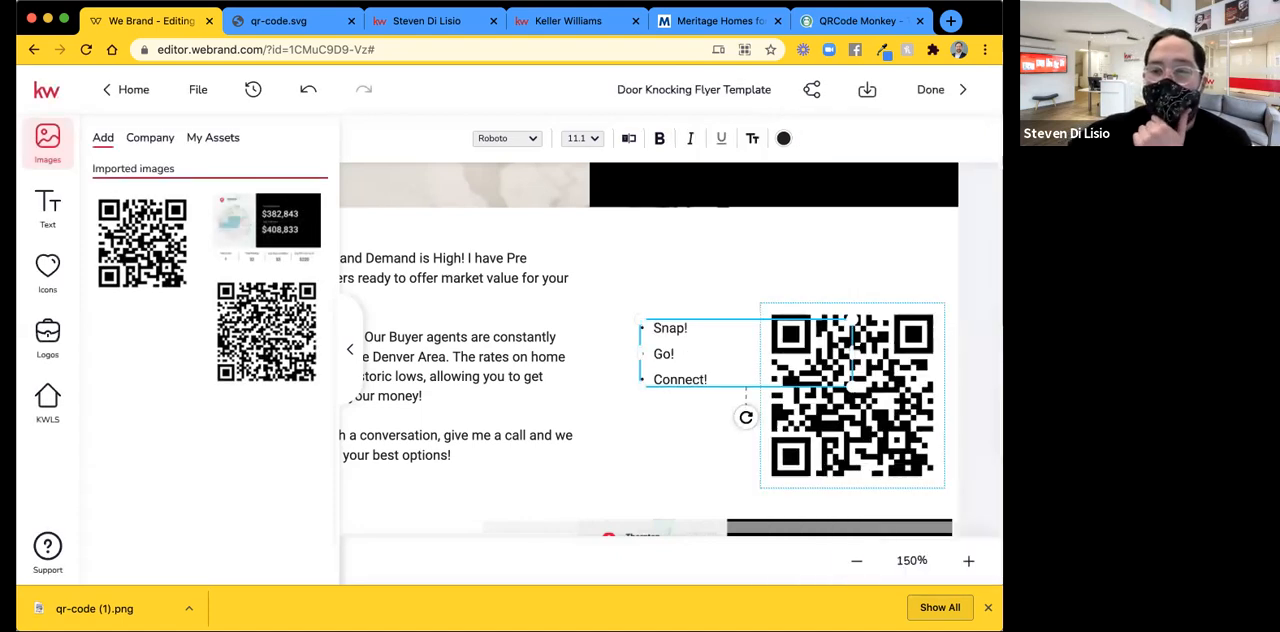
# Narrow the Snap! Go! Connect! text box, scale the text up and shift it slightly up and left beside the QR code.
pyautogui.moveTo(852, 353); pyautogui.dragTo(746, 355)
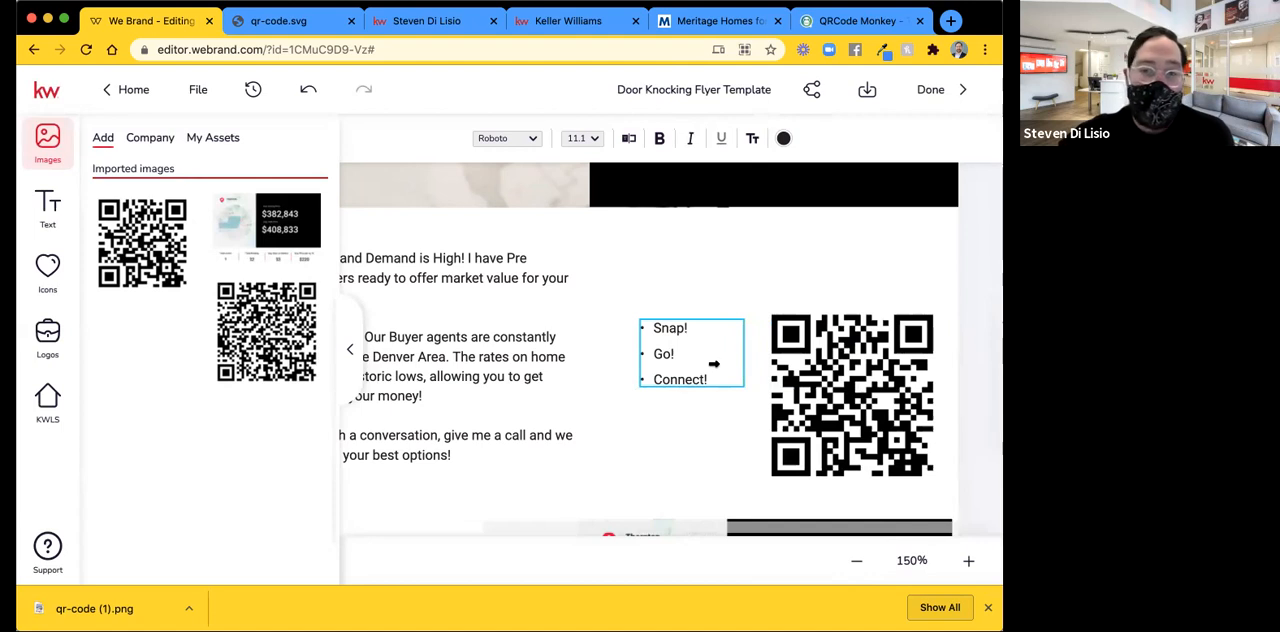
pyautogui.click(690, 362)
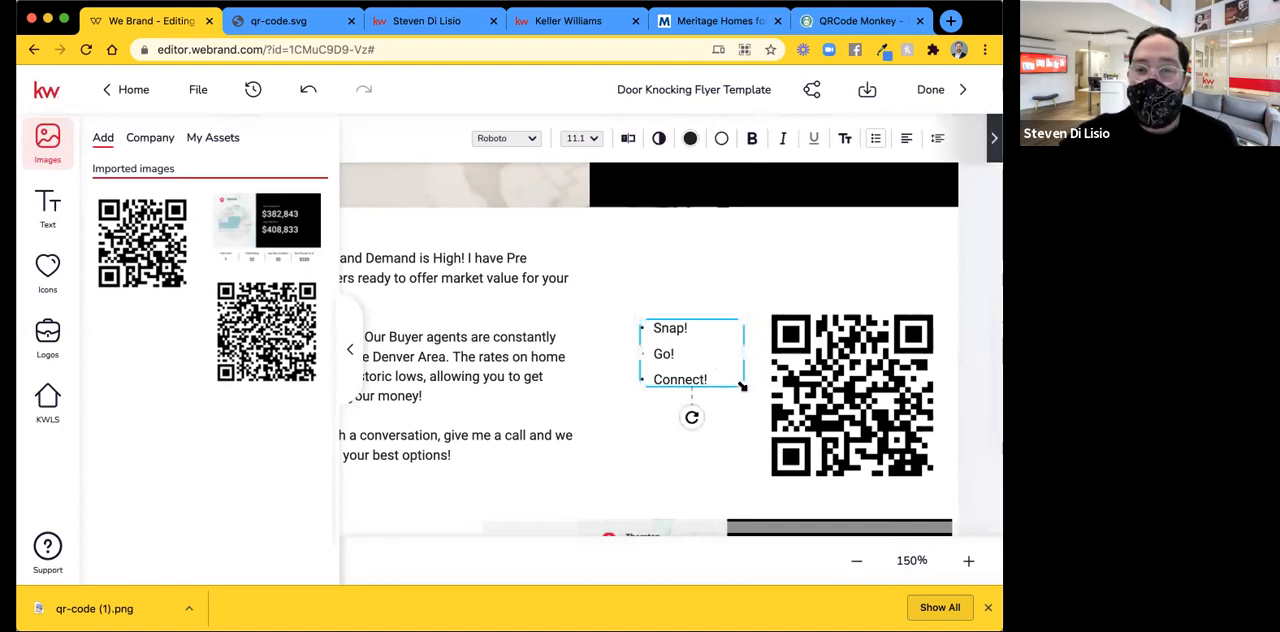
pyautogui.moveTo(742, 386); pyautogui.dragTo(836, 445)
pyautogui.moveTo(702, 417); pyautogui.dragTo(689, 396)
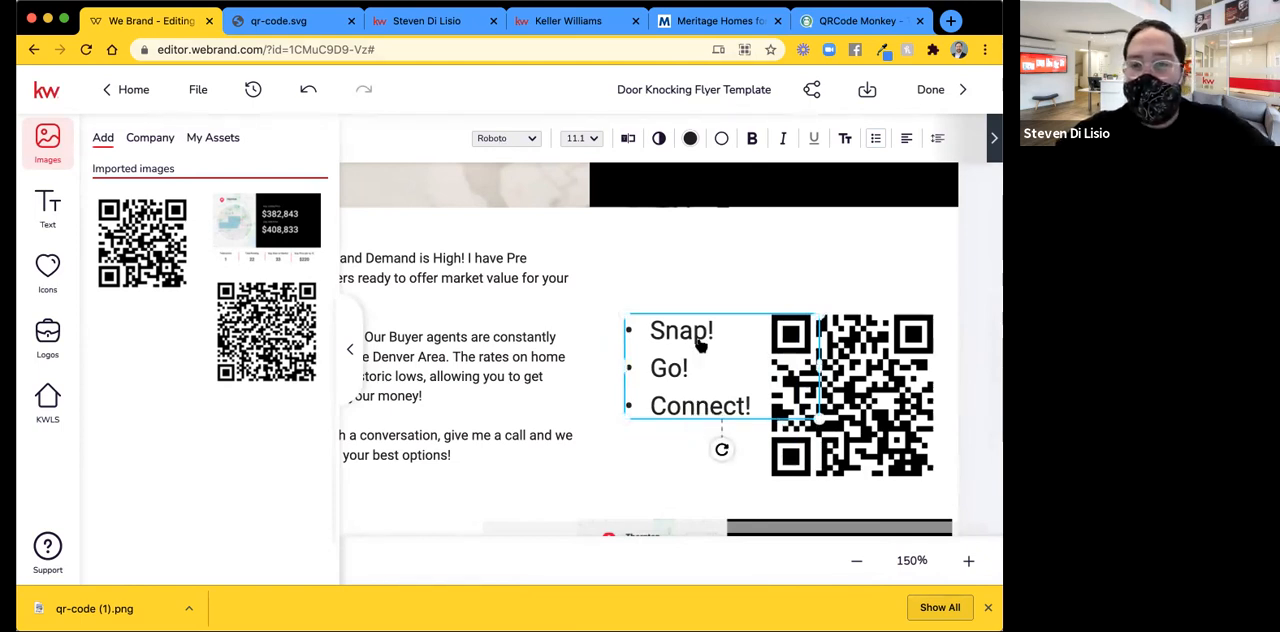
# Change the font of the Snap! Go! Connect! text to a bold Oswald style.
pyautogui.click(499, 138)
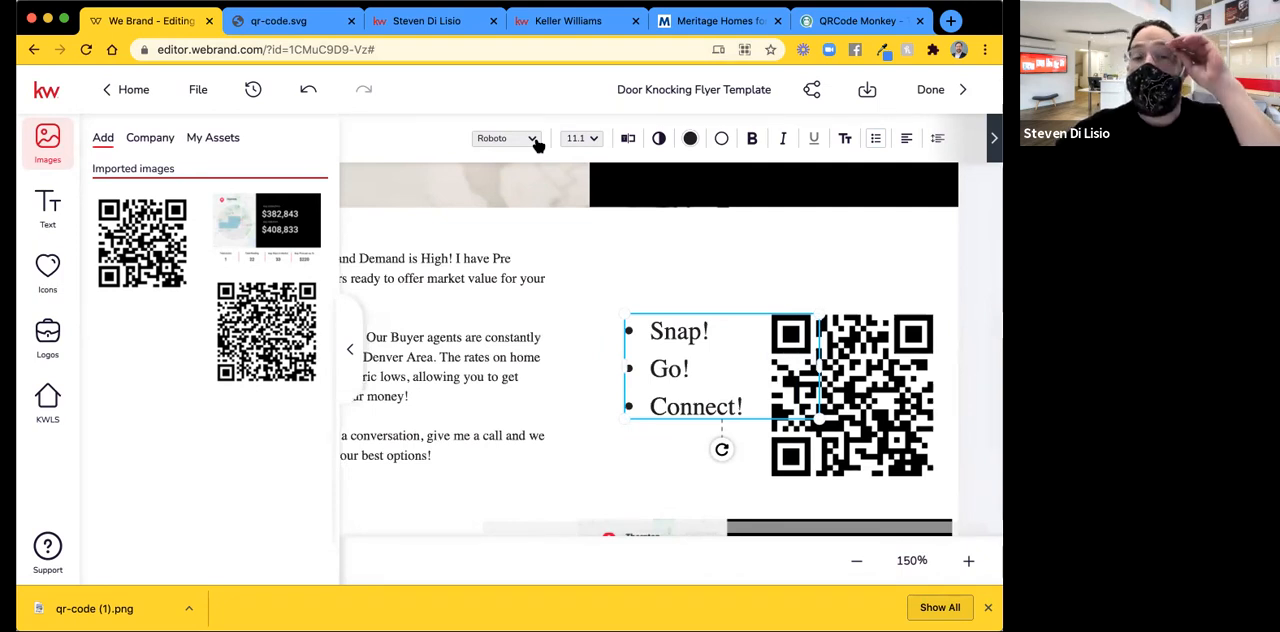
pyautogui.click(535, 142)
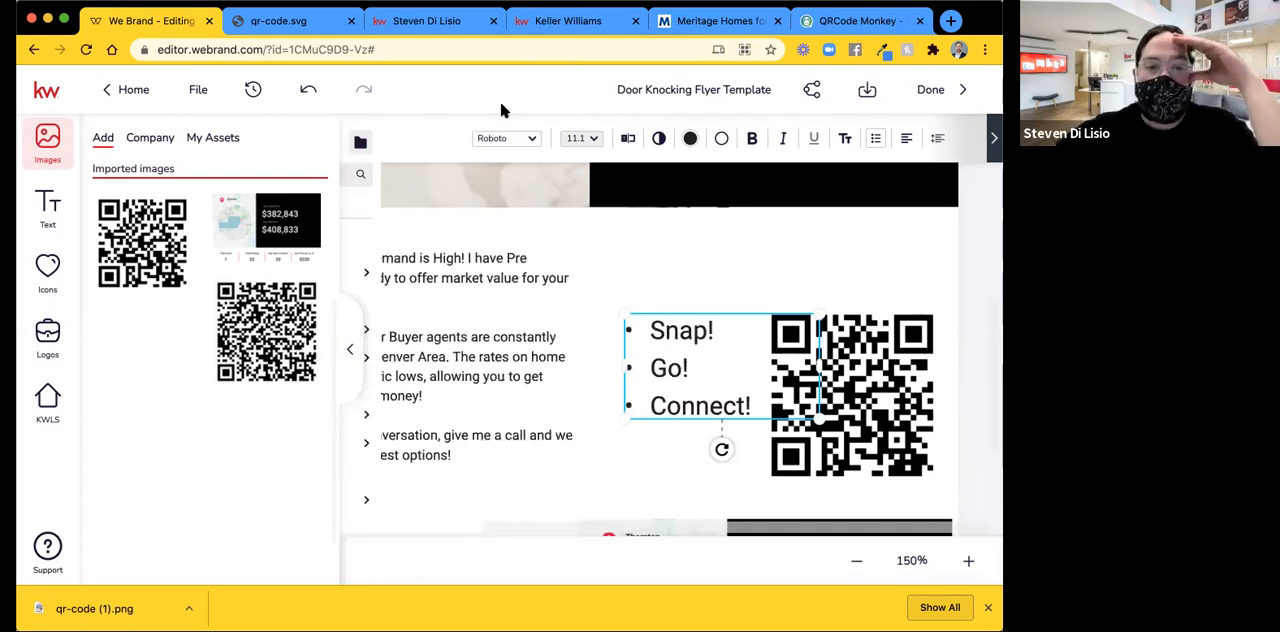
pyautogui.click(351, 351)
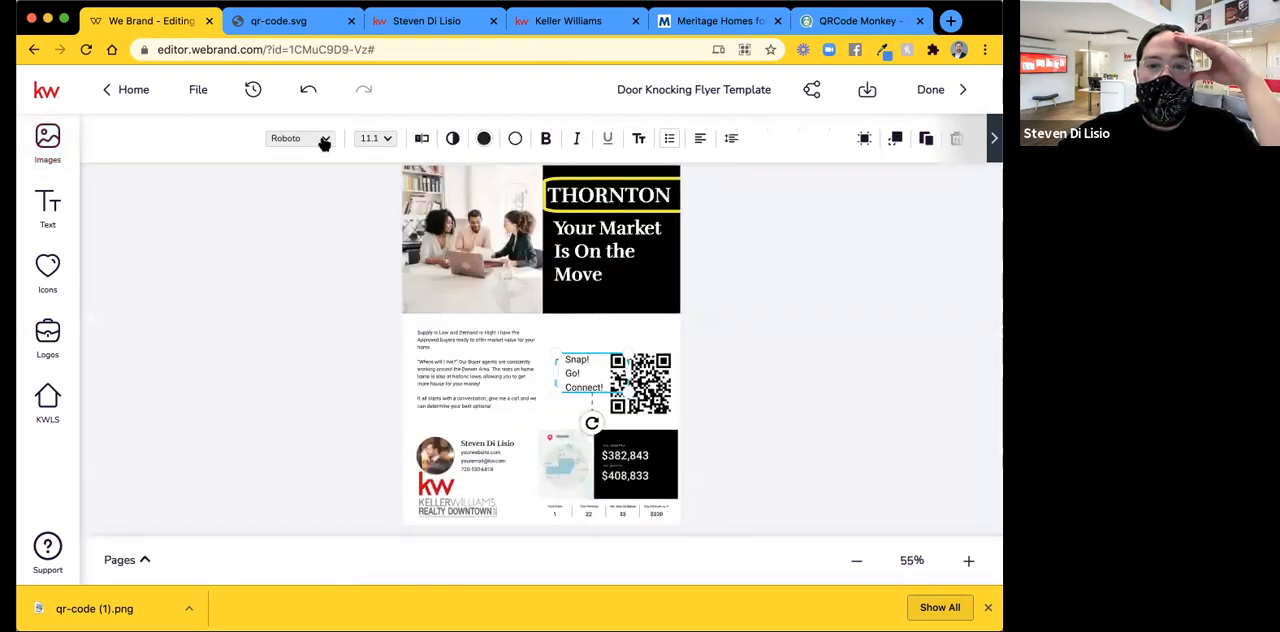
pyautogui.click(324, 140)
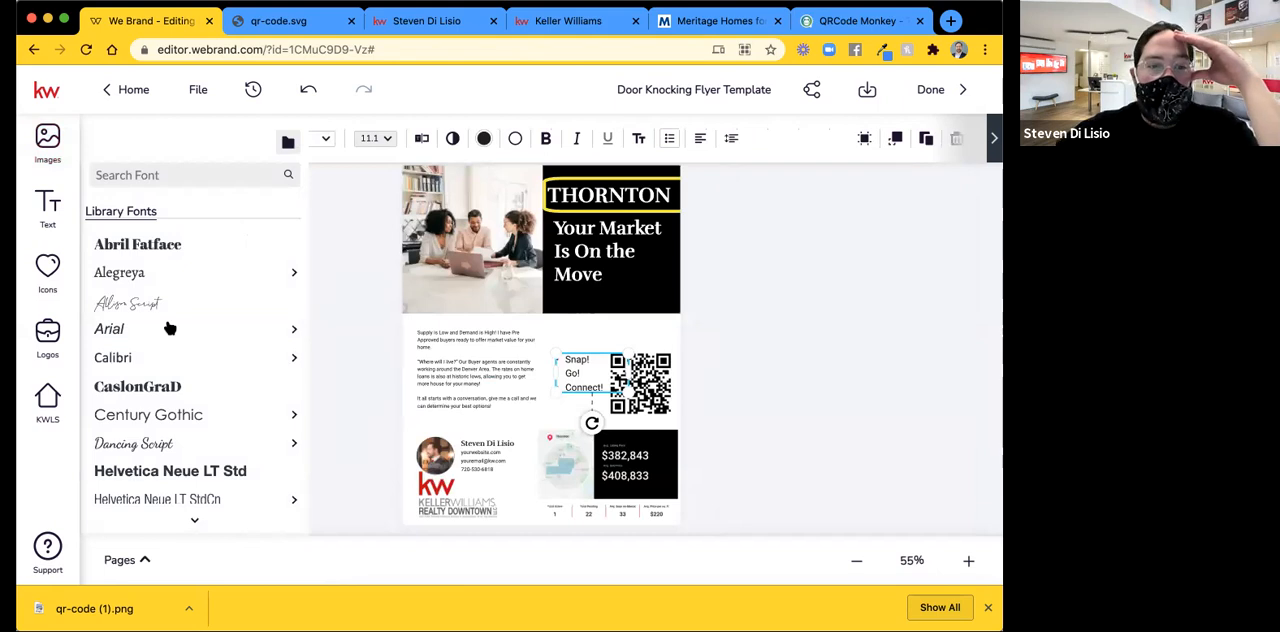
pyautogui.moveTo(170, 329)
pyautogui.scroll(-1, 170, 329)
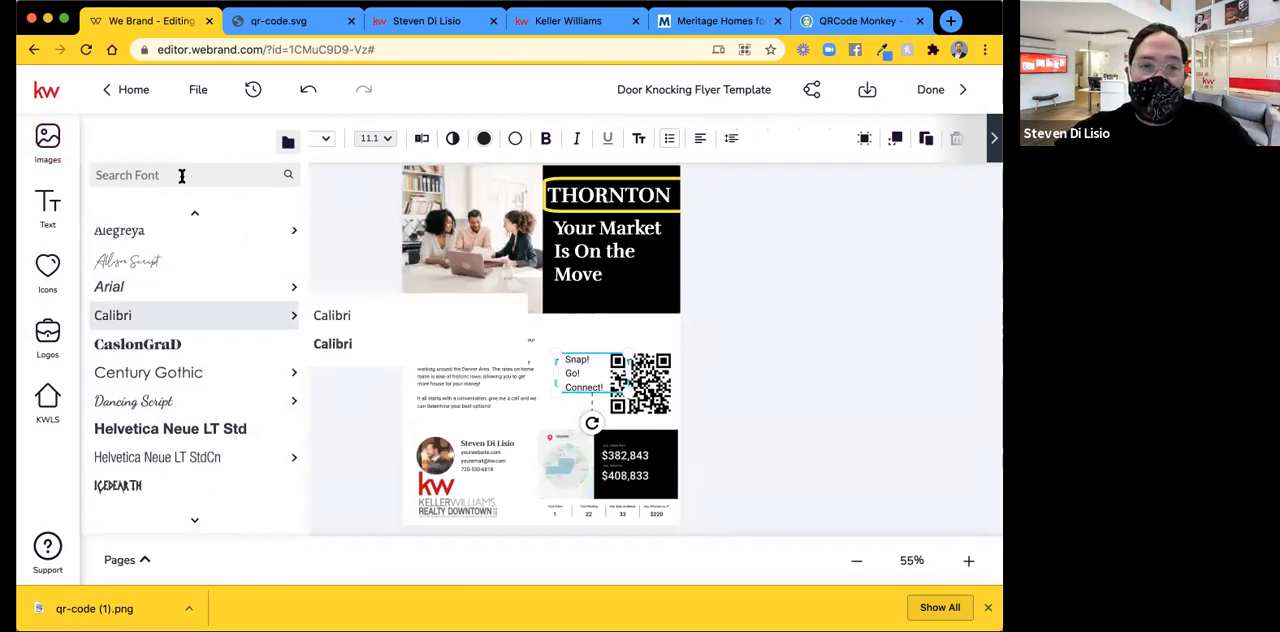
pyautogui.click(181, 175)
pyautogui.write('o')
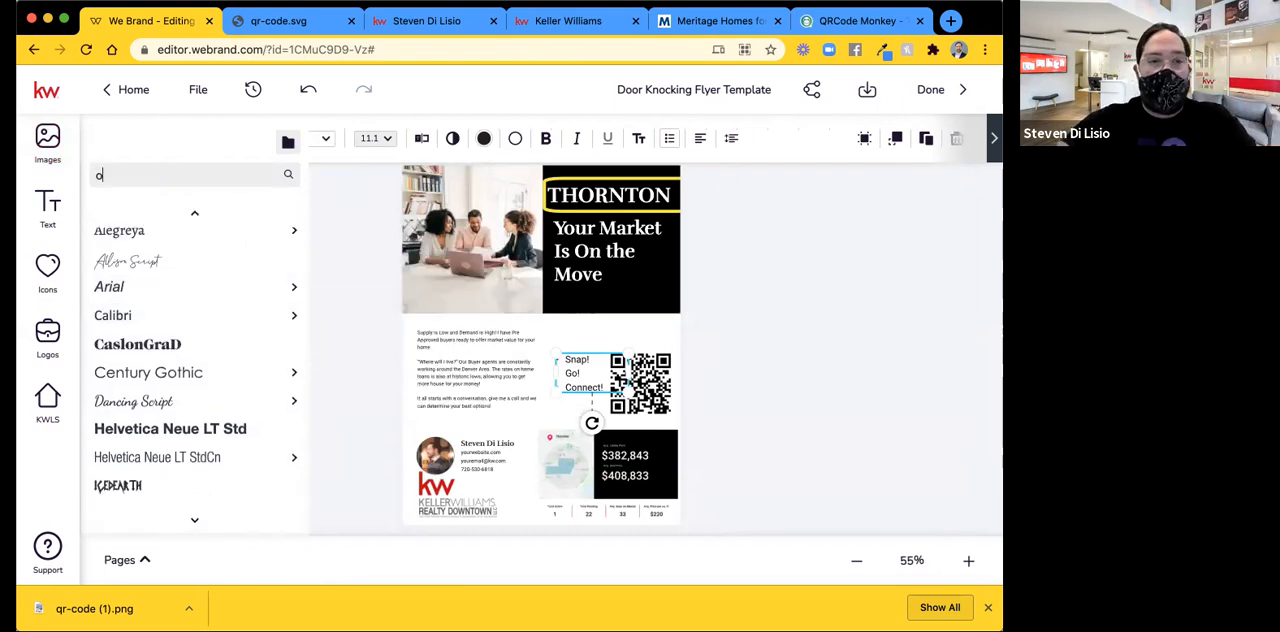
pyautogui.write('s')
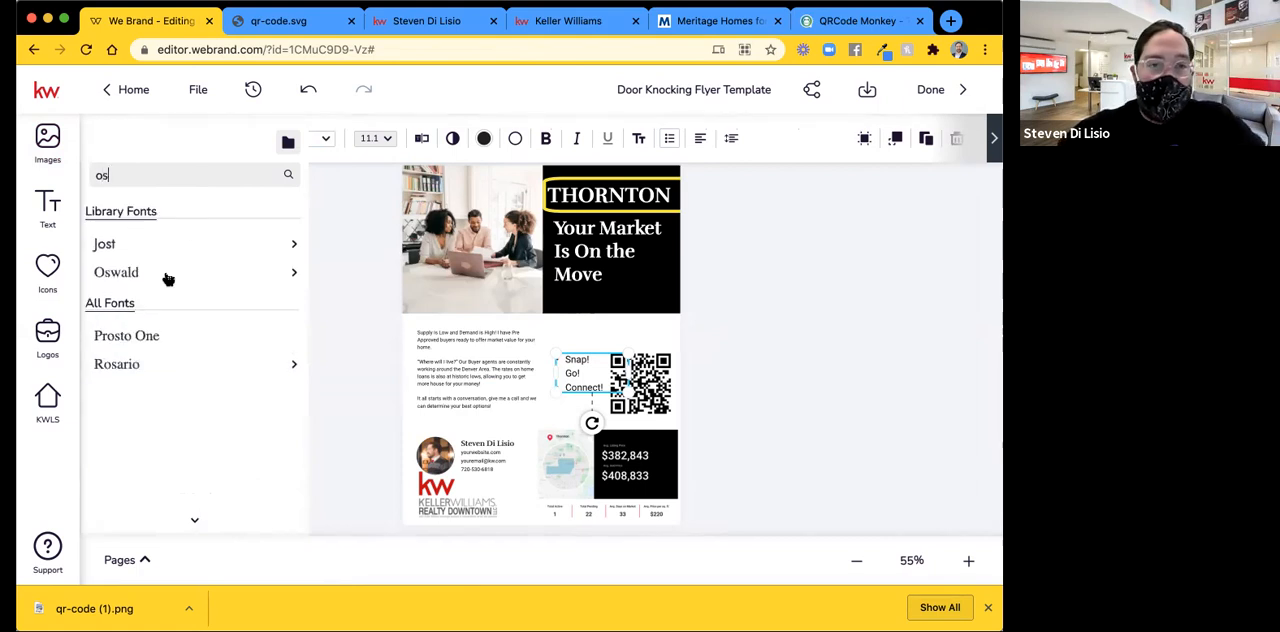
pyautogui.moveTo(177, 277)
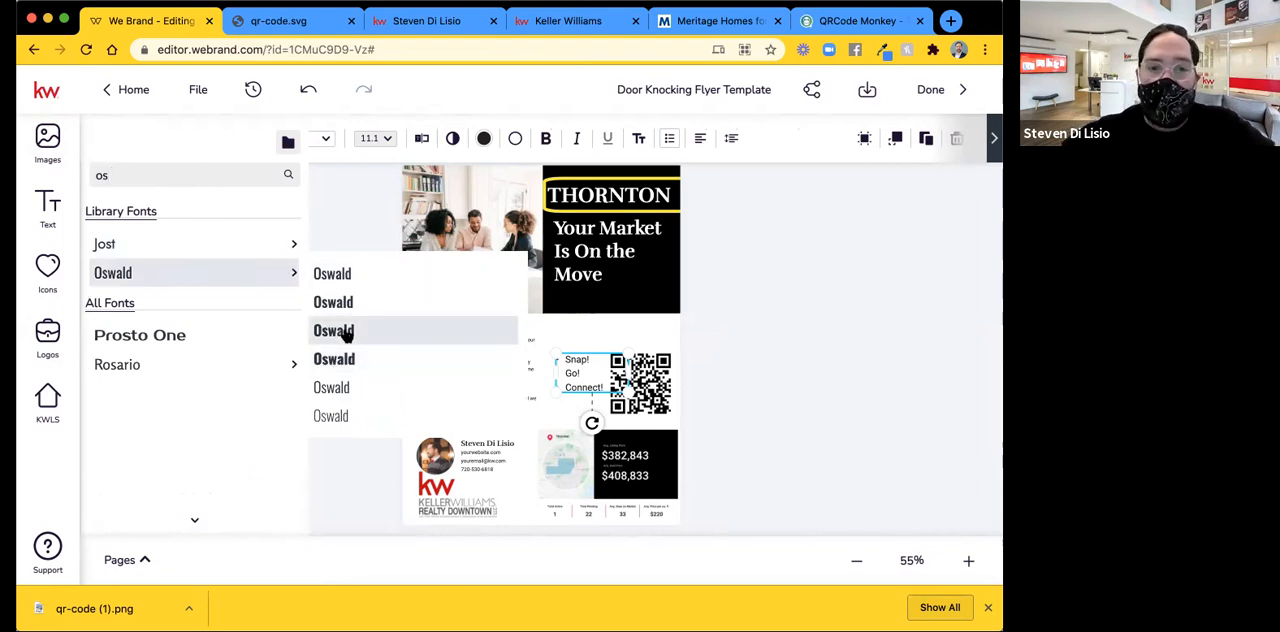
pyautogui.click(345, 333)
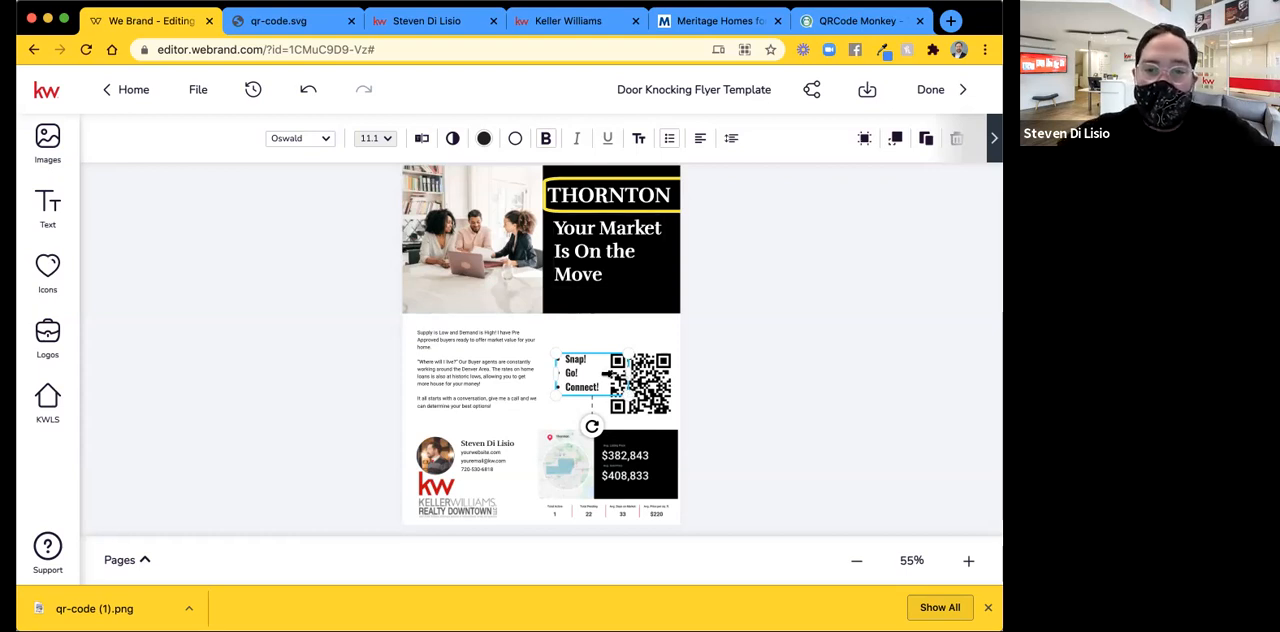
# Narrow the Snap! Go! Connect! text box, right-align its lines, then enlarge it and place it against the QR code.
pyautogui.click(606, 378)
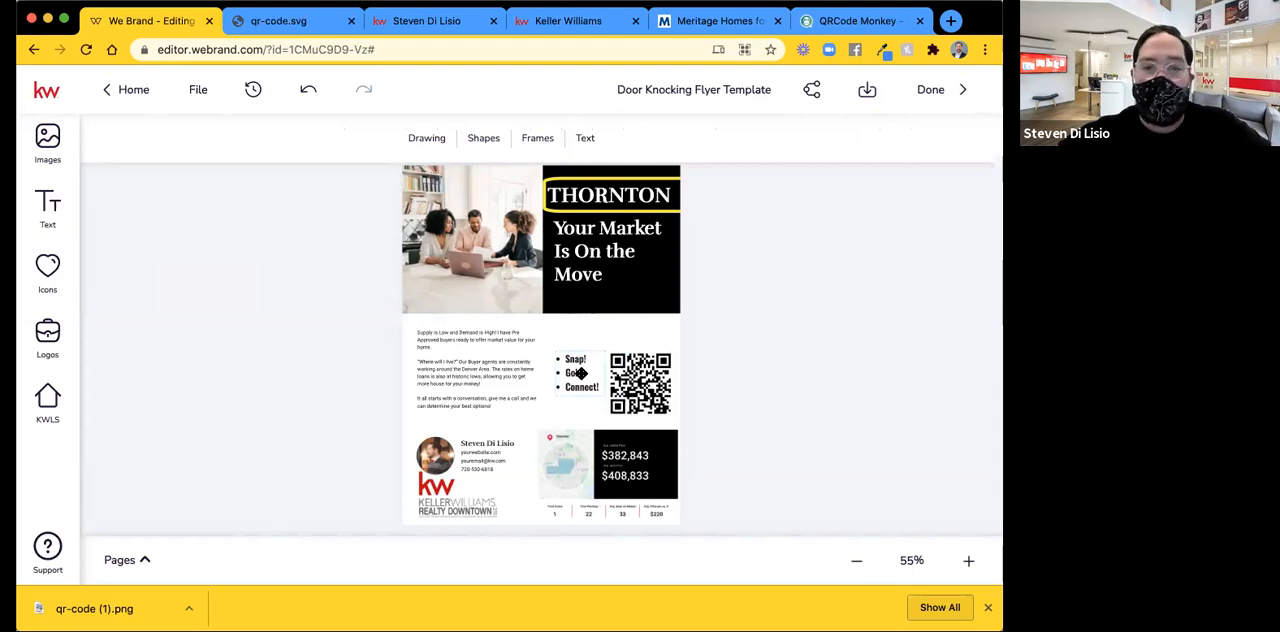
pyautogui.click(581, 373)
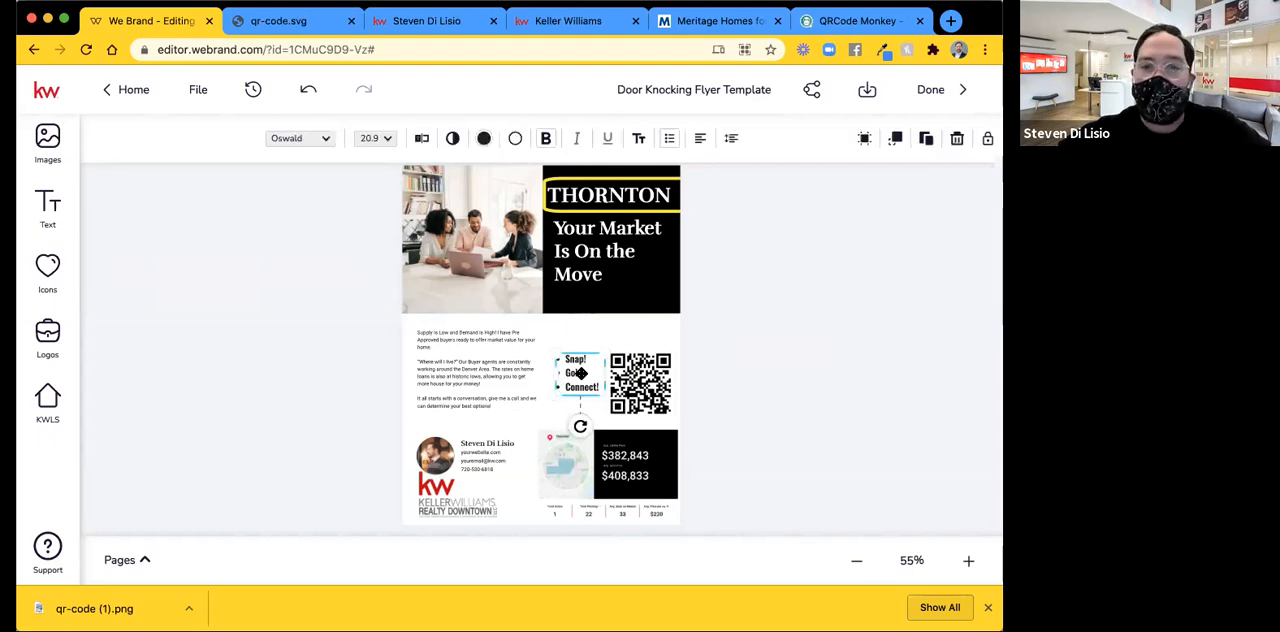
pyautogui.click(699, 140)
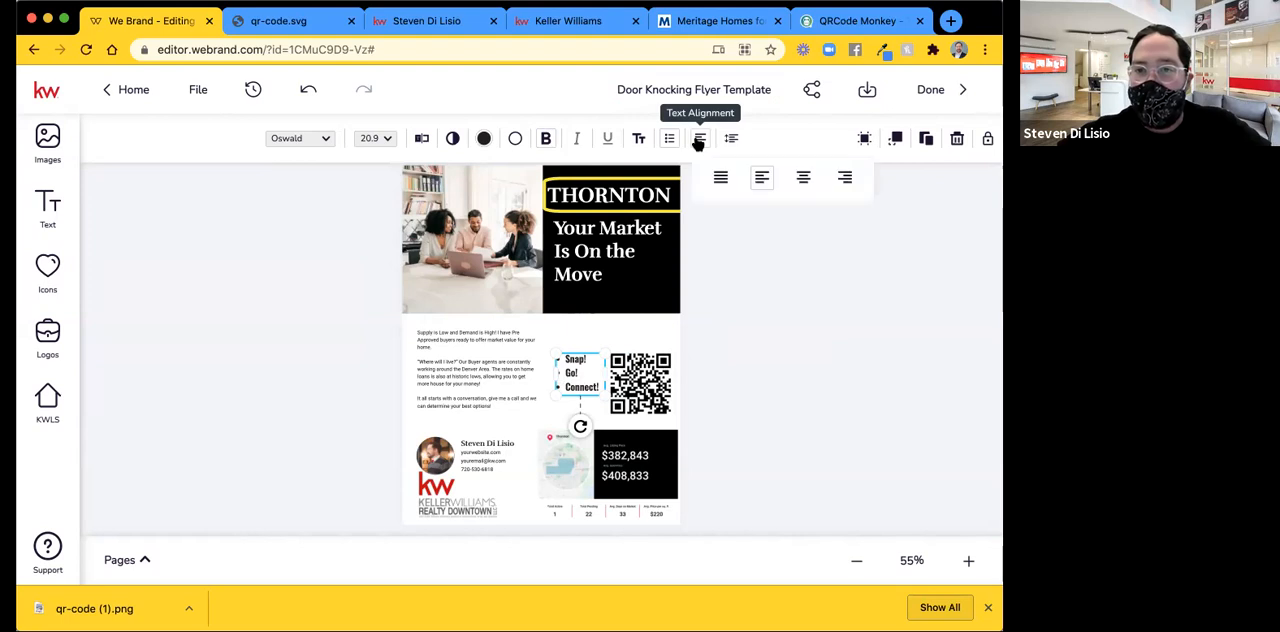
pyautogui.click(845, 178)
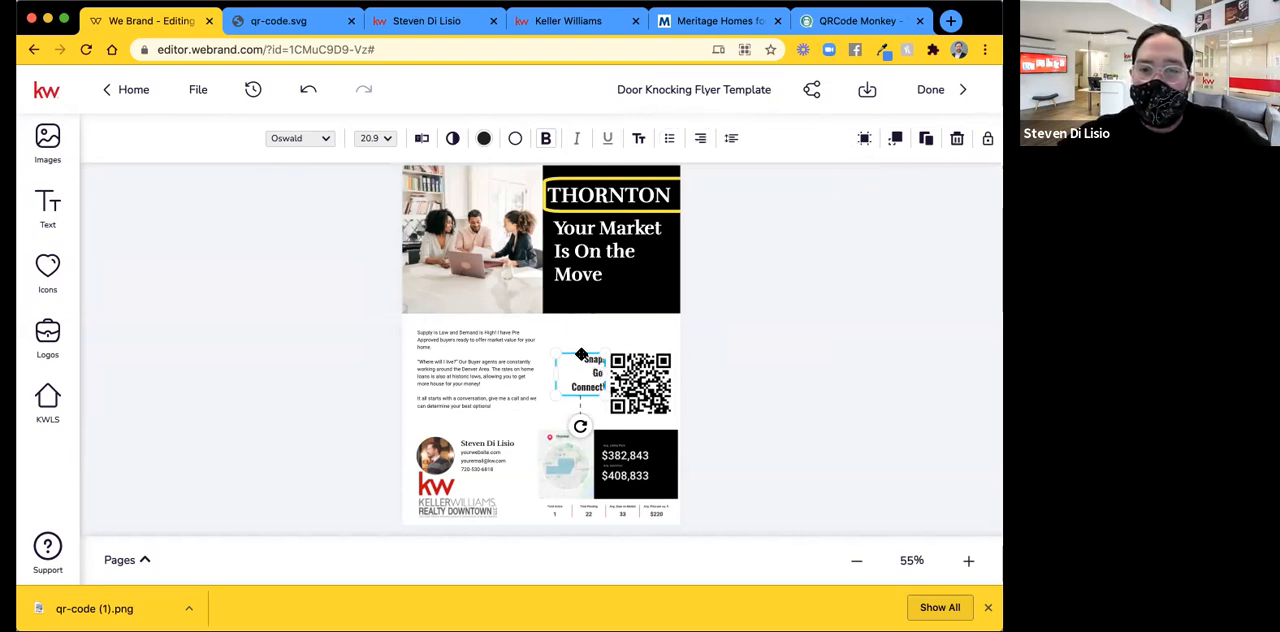
pyautogui.moveTo(557, 397); pyautogui.dragTo(536, 403)
pyautogui.moveTo(585, 363); pyautogui.dragTo(589, 366)
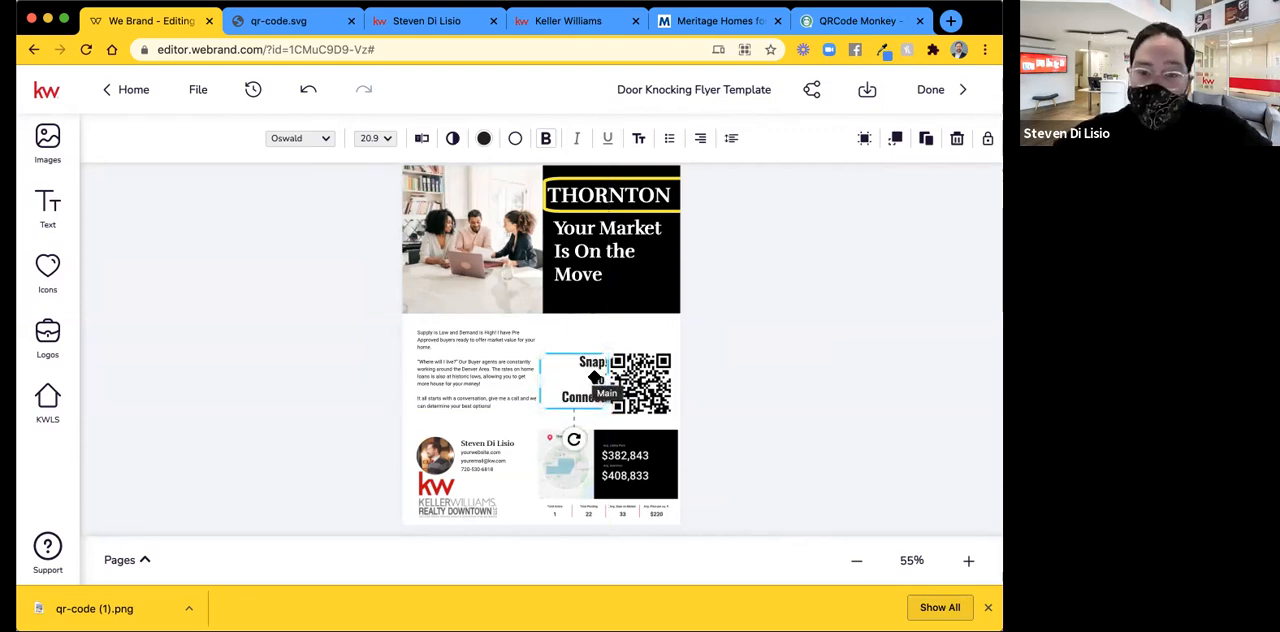
# Replace the word "Go" in the middle line beside the QR code with "CLICK".
pyautogui.doubleClick(597, 378)
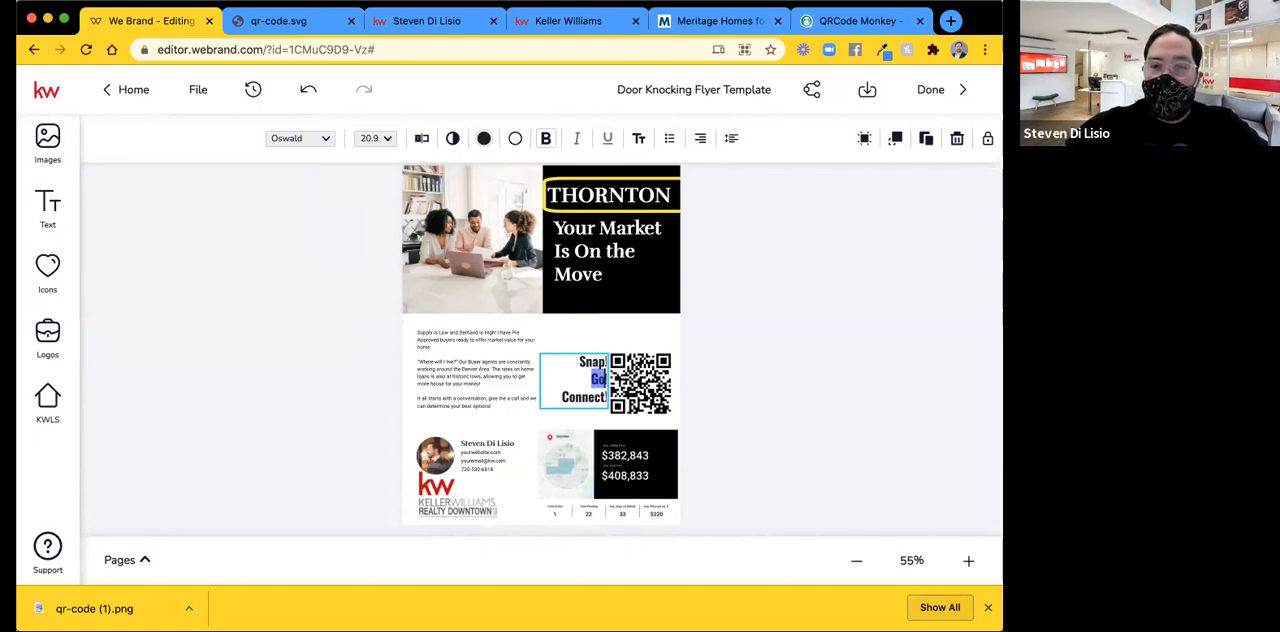
pyautogui.write('CLICK')
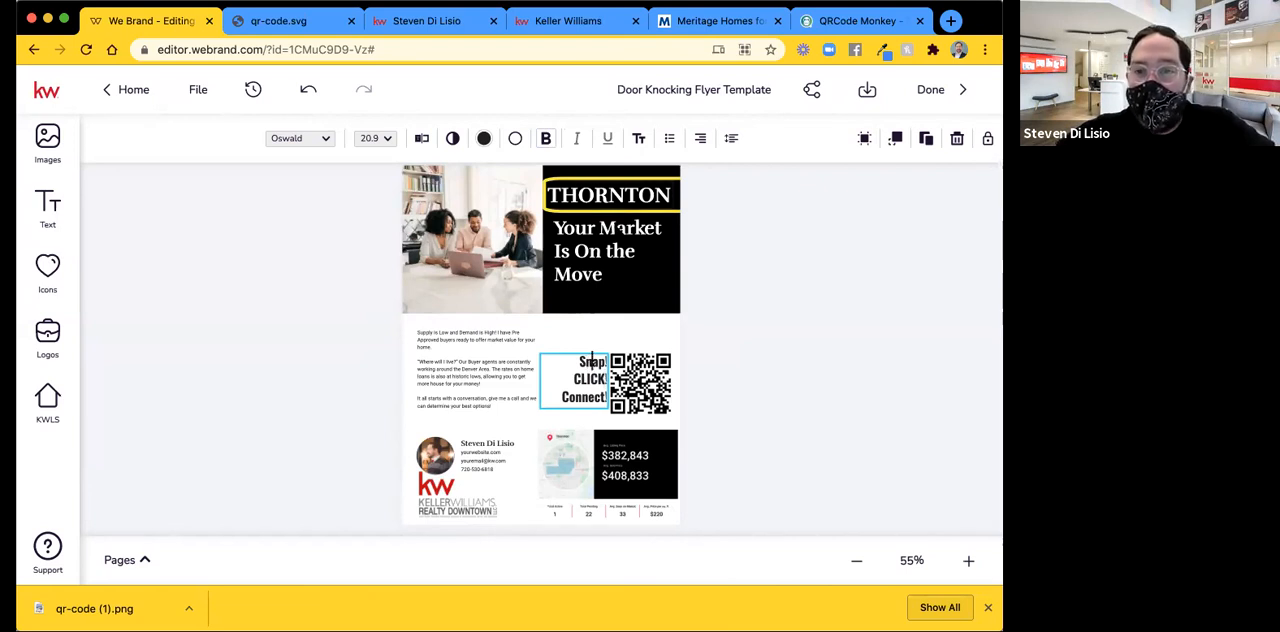
# Convert the three-line Snap, Click, Connect caption beside the QR code to upper case and deselect it.
pyautogui.click(640, 146)
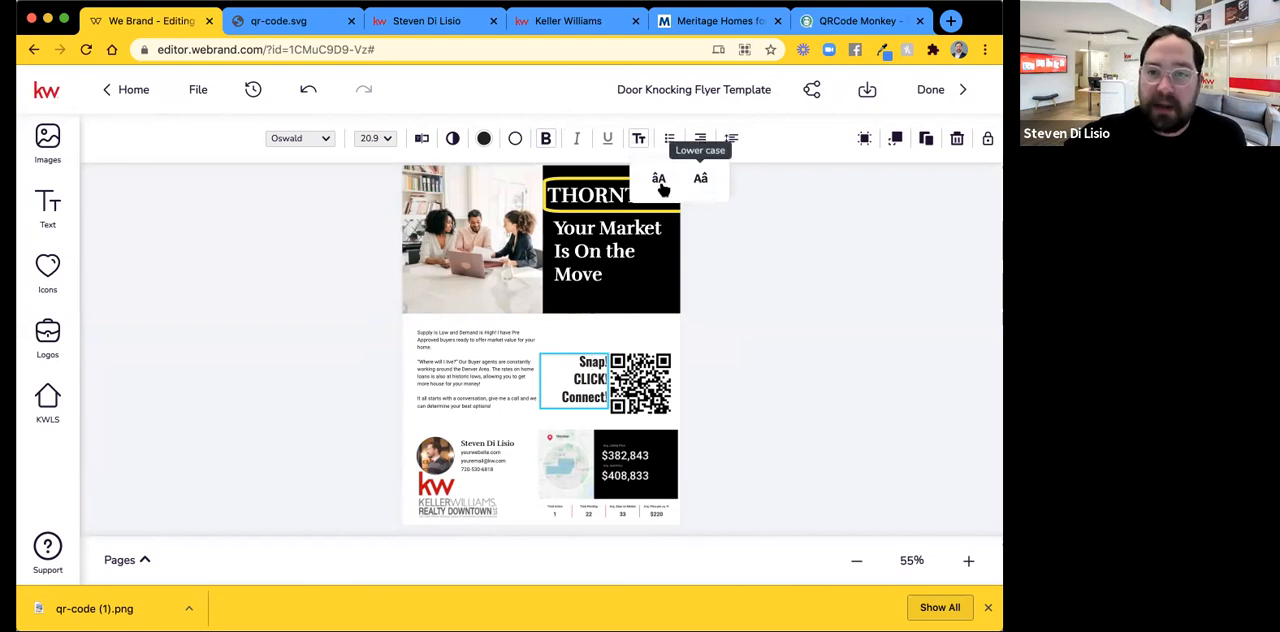
pyautogui.click(659, 179)
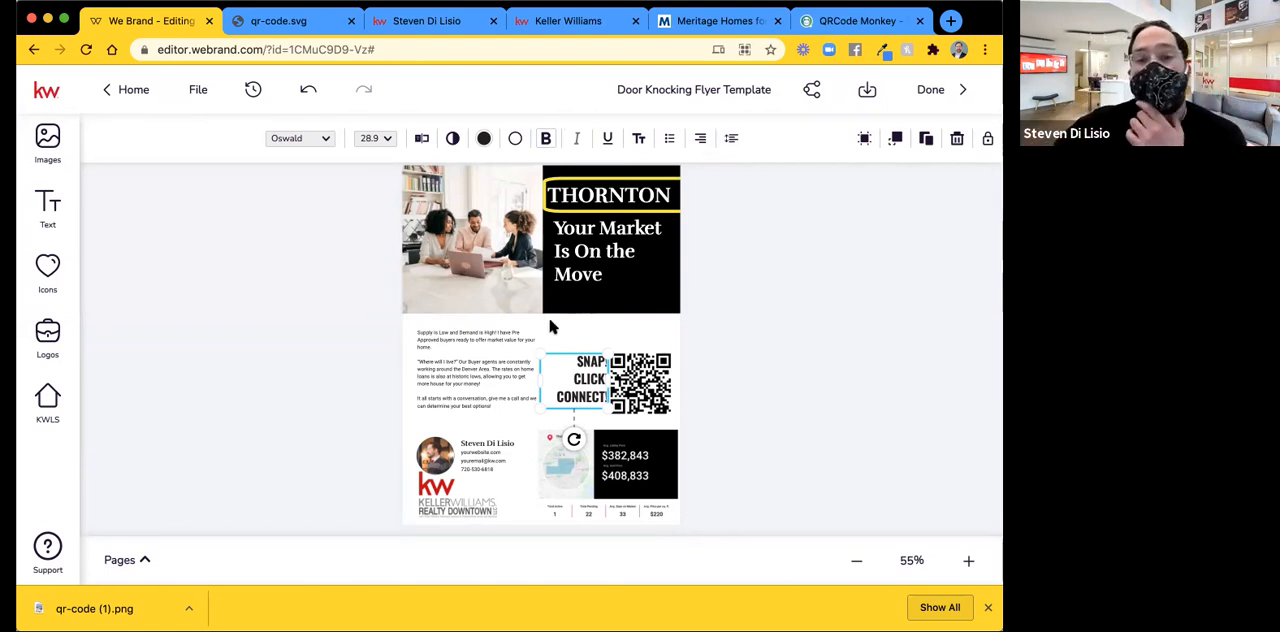
pyautogui.click(840, 346)
pyautogui.click(721, 366)
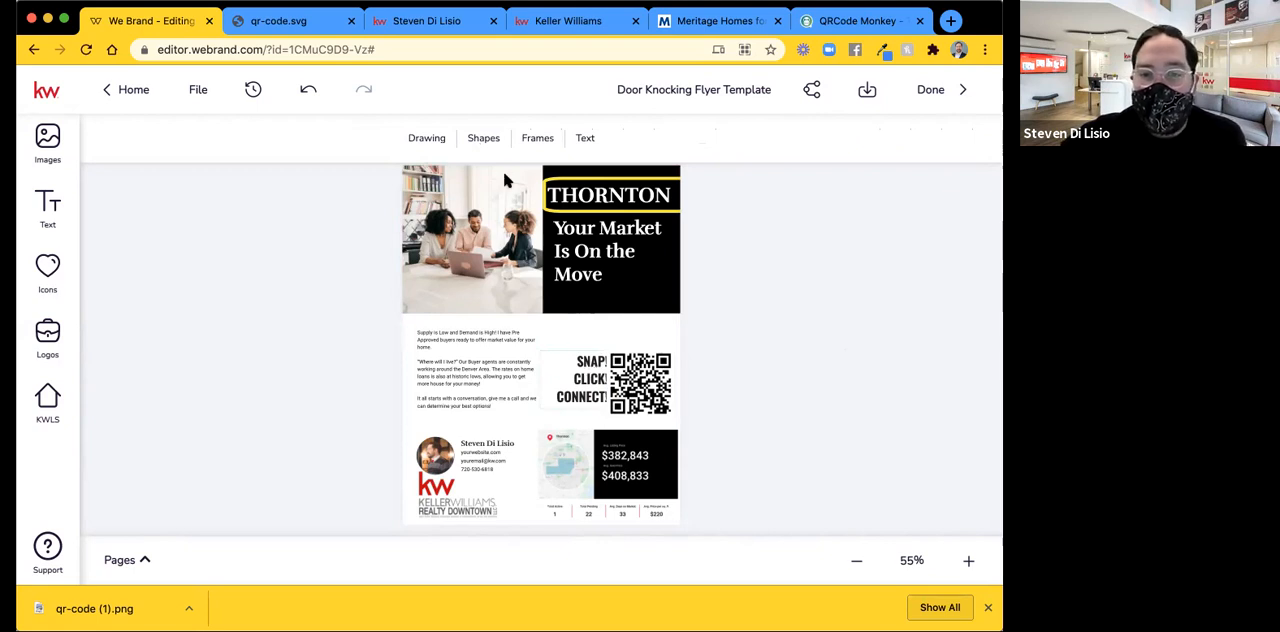
# Remove the exclamation marks so the caption reads SNAP CLICK CONNECT, and shift it slightly left and down beside the QR code.
pyautogui.click(594, 370)
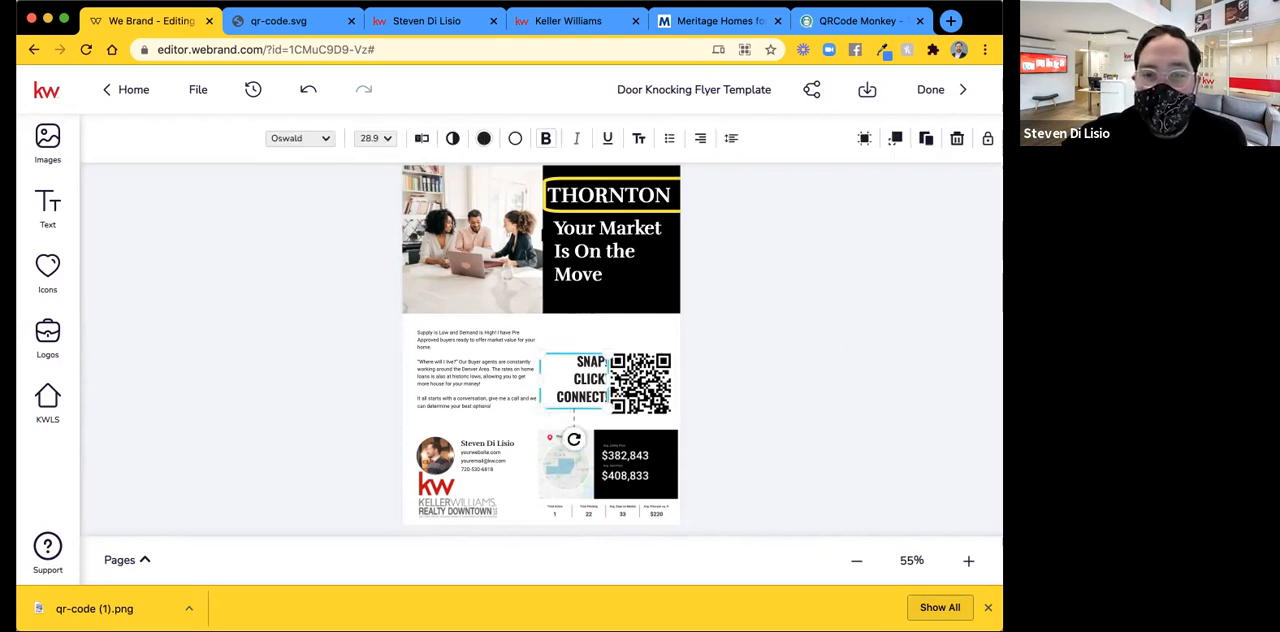
pyautogui.click(423, 138)
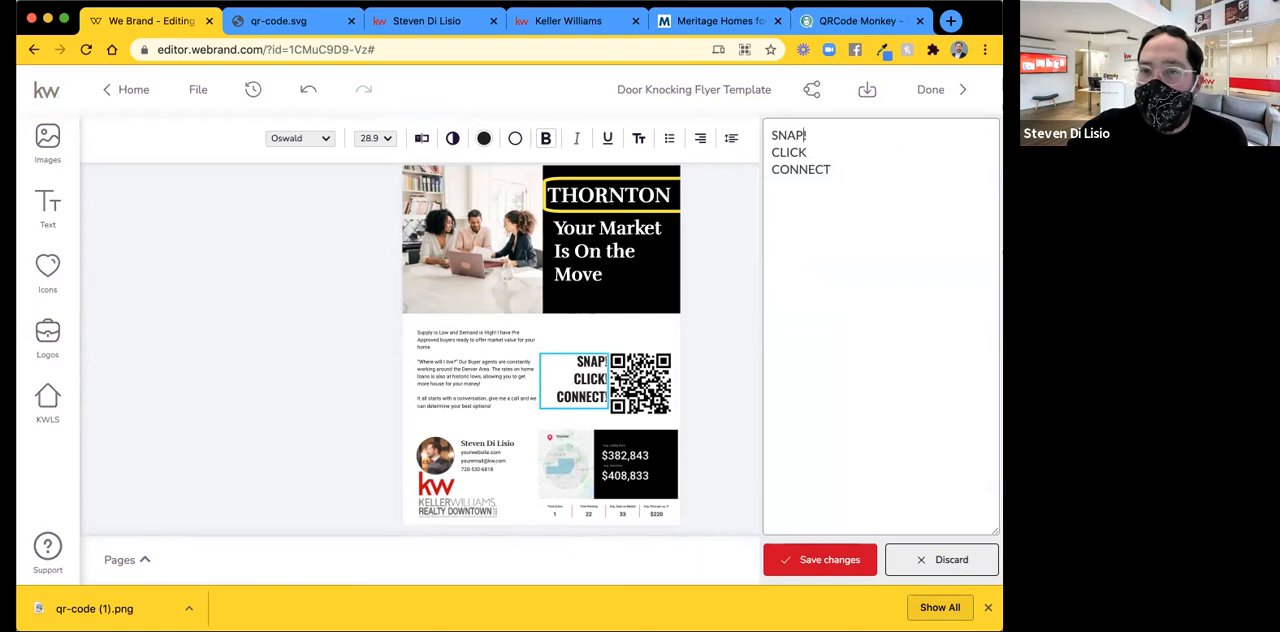
pyautogui.click(848, 562)
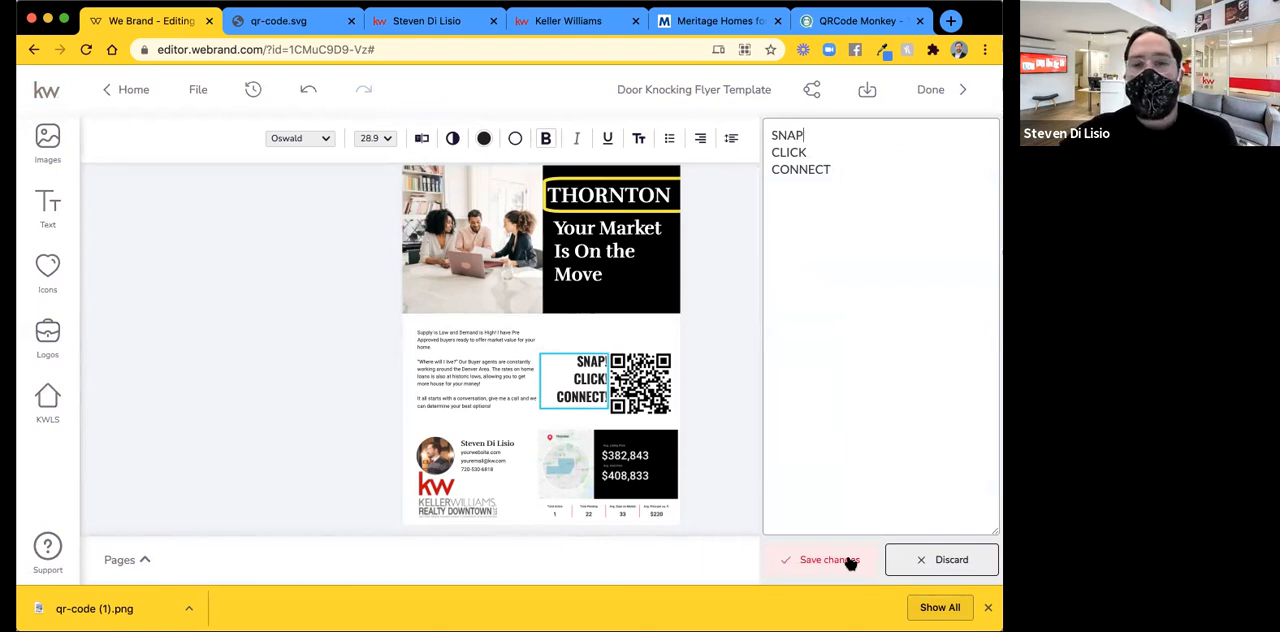
pyautogui.click(848, 562)
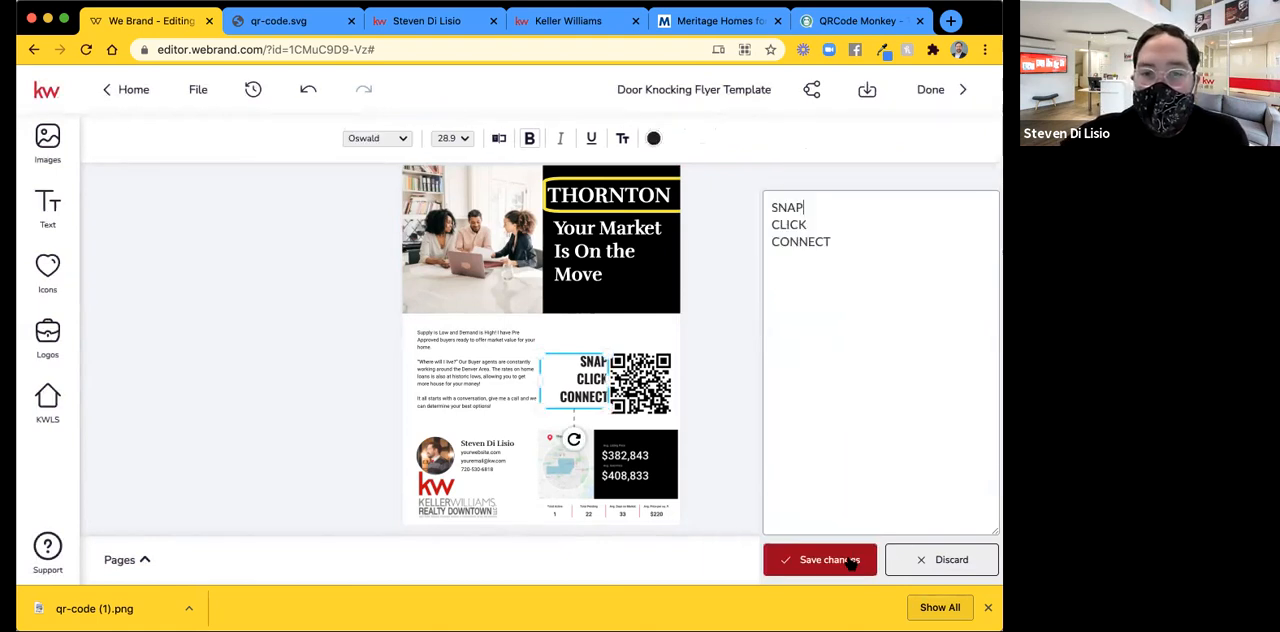
pyautogui.moveTo(589, 378); pyautogui.dragTo(584, 382)
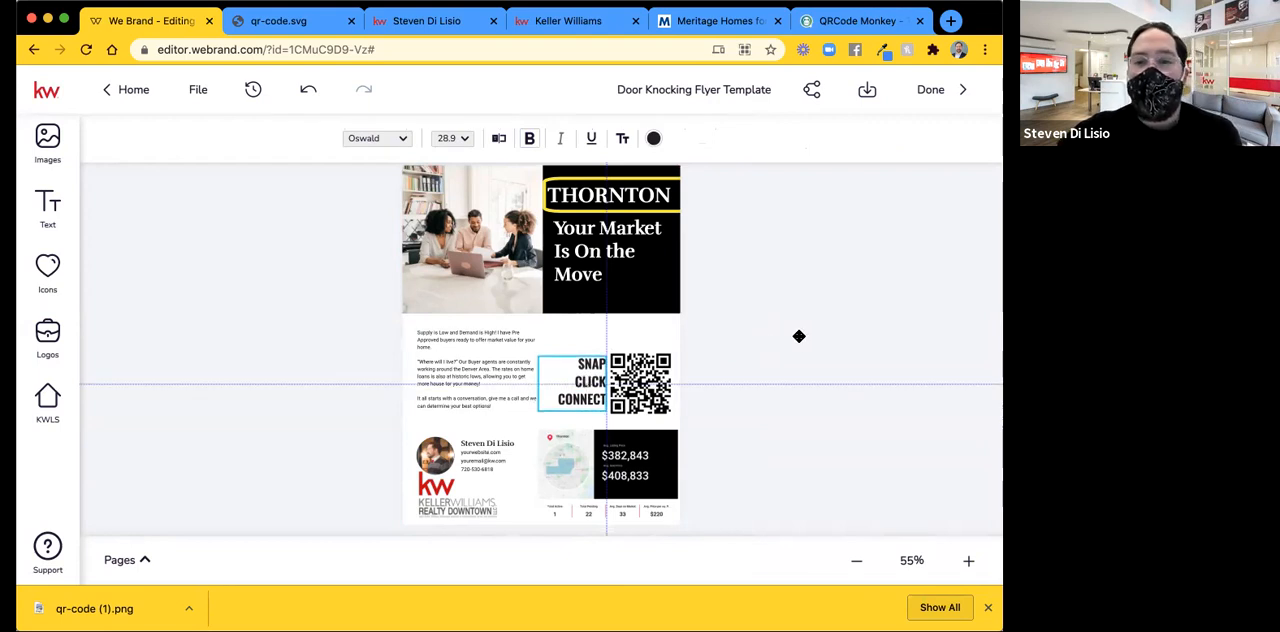
pyautogui.click(575, 352)
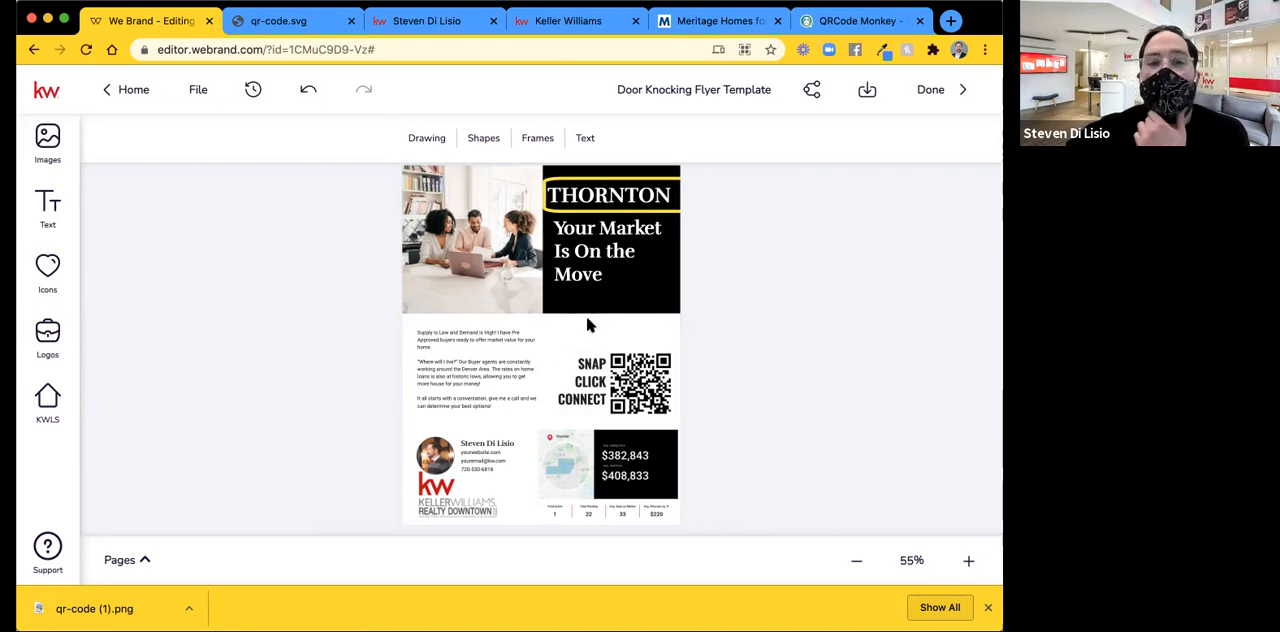
# Open the stock icon library and look through the available icons.
pyautogui.click(56, 272)
pyautogui.click(50, 204)
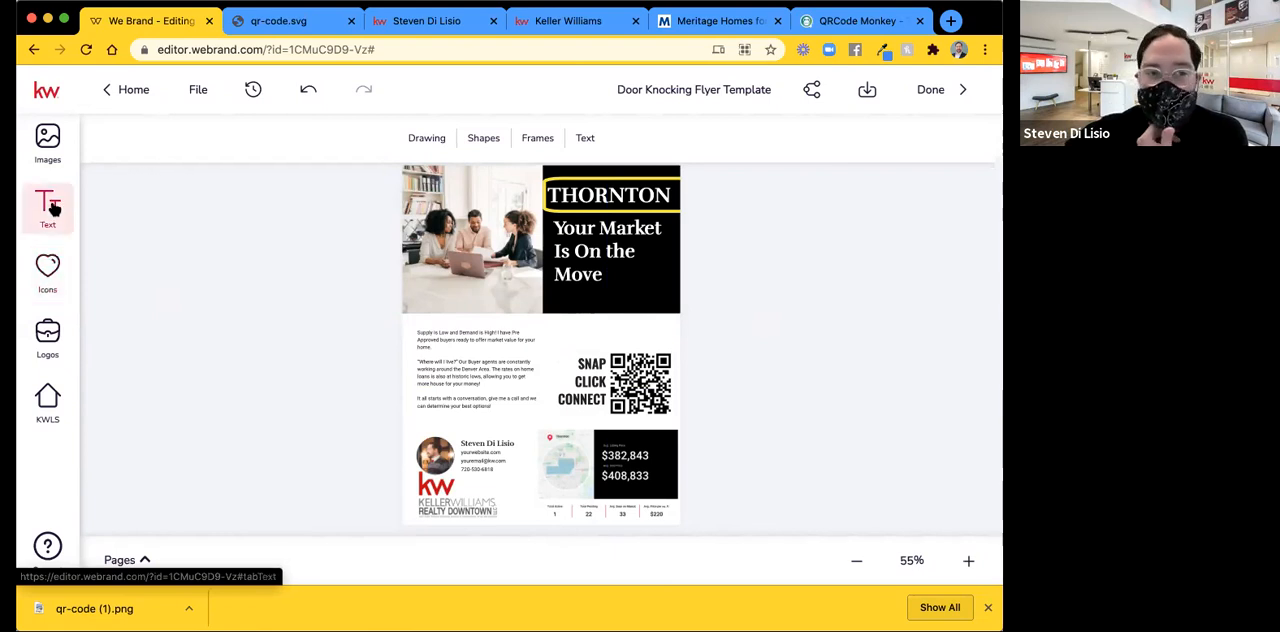
pyautogui.click(50, 288)
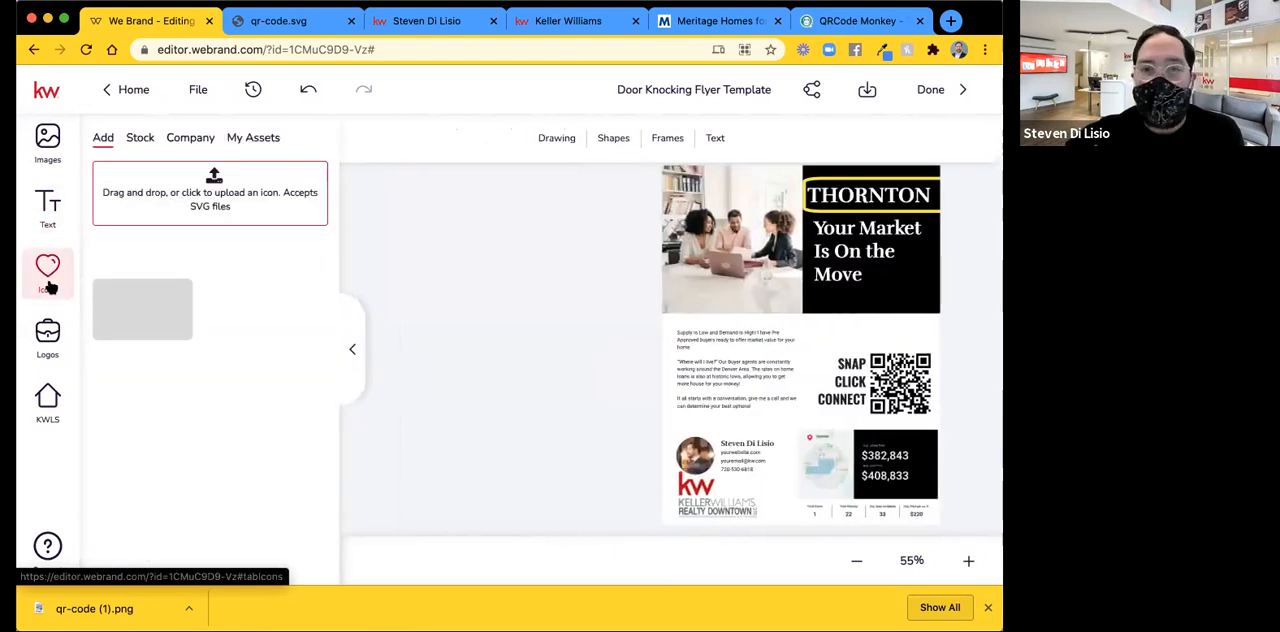
pyautogui.click(140, 139)
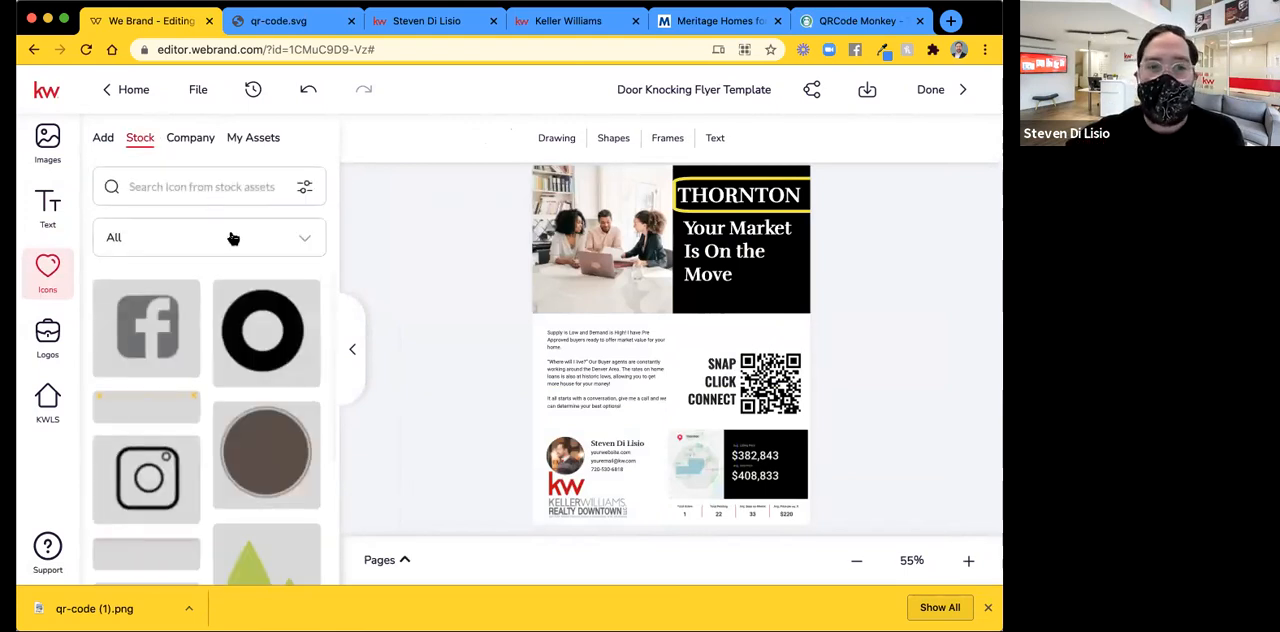
pyautogui.scroll(-3, 265, 340)
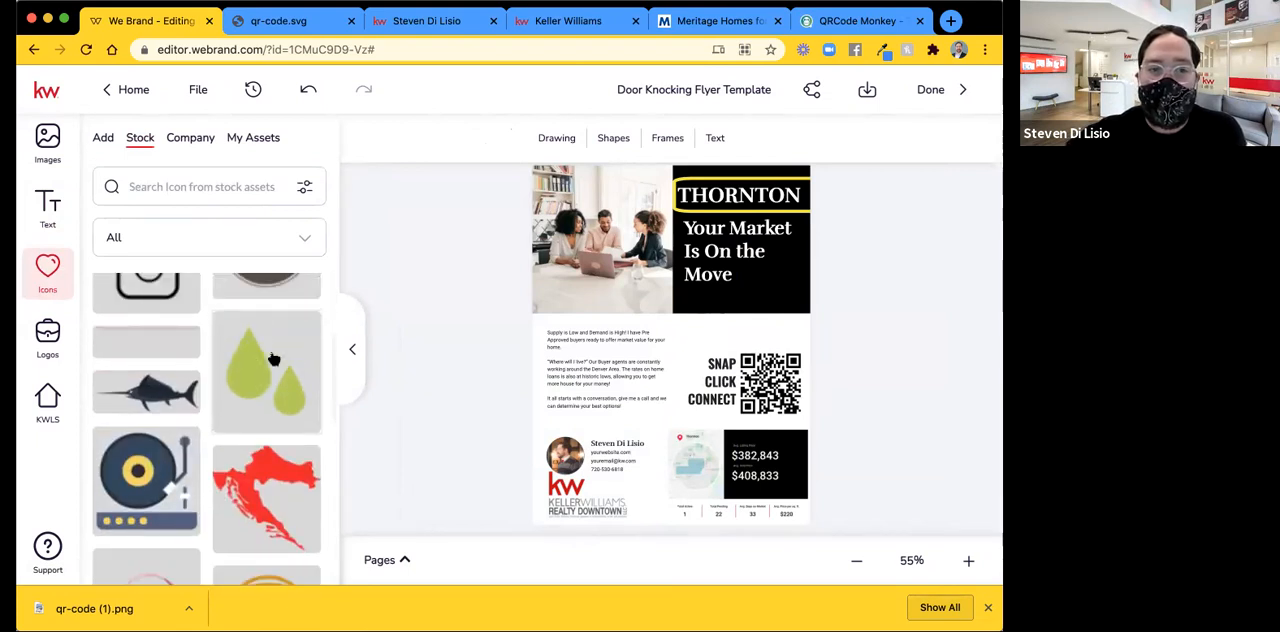
pyautogui.scroll(-3, 270, 358)
pyautogui.scroll(10, 268, 358)
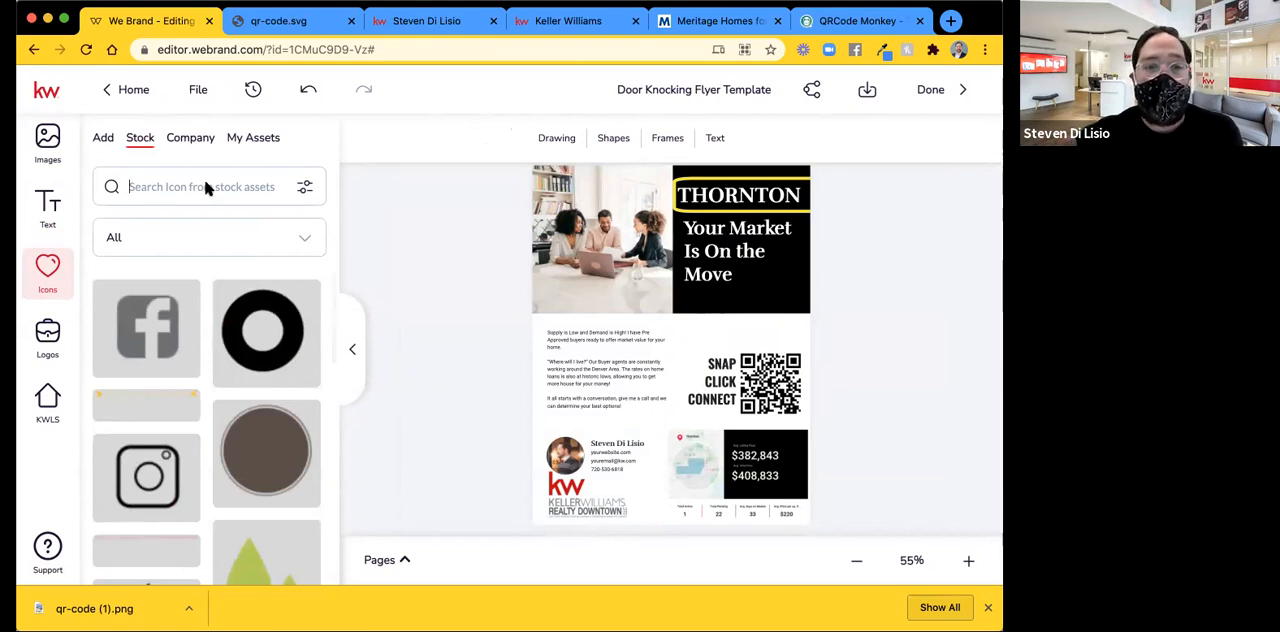
# Go through the stock icon categories and filter the library to Embellishments.
pyautogui.click(205, 188)
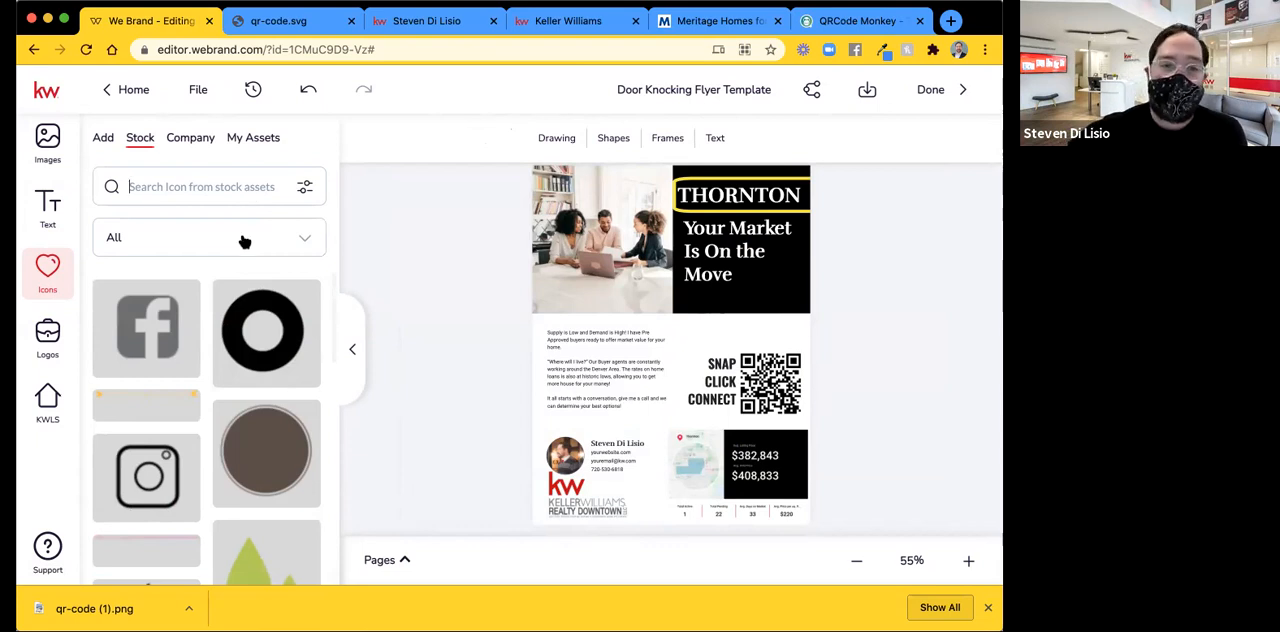
pyautogui.click(244, 241)
pyautogui.scroll(-2, 148, 412)
pyautogui.scroll(-4, 148, 412)
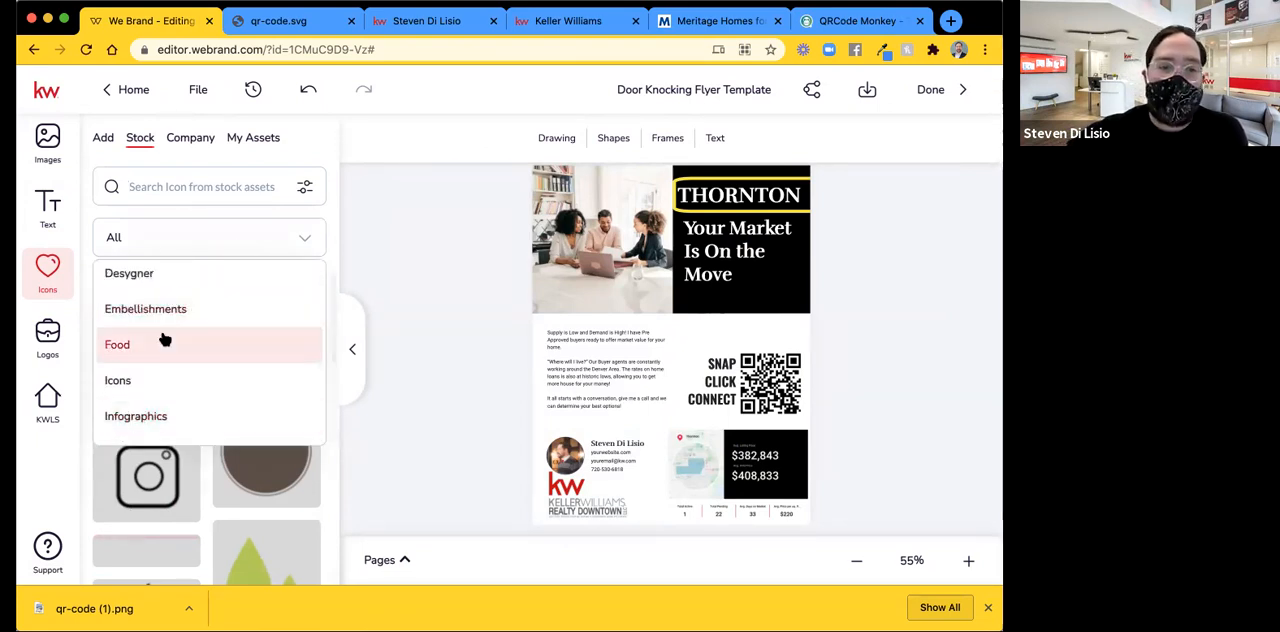
pyautogui.scroll(-3, 162, 330)
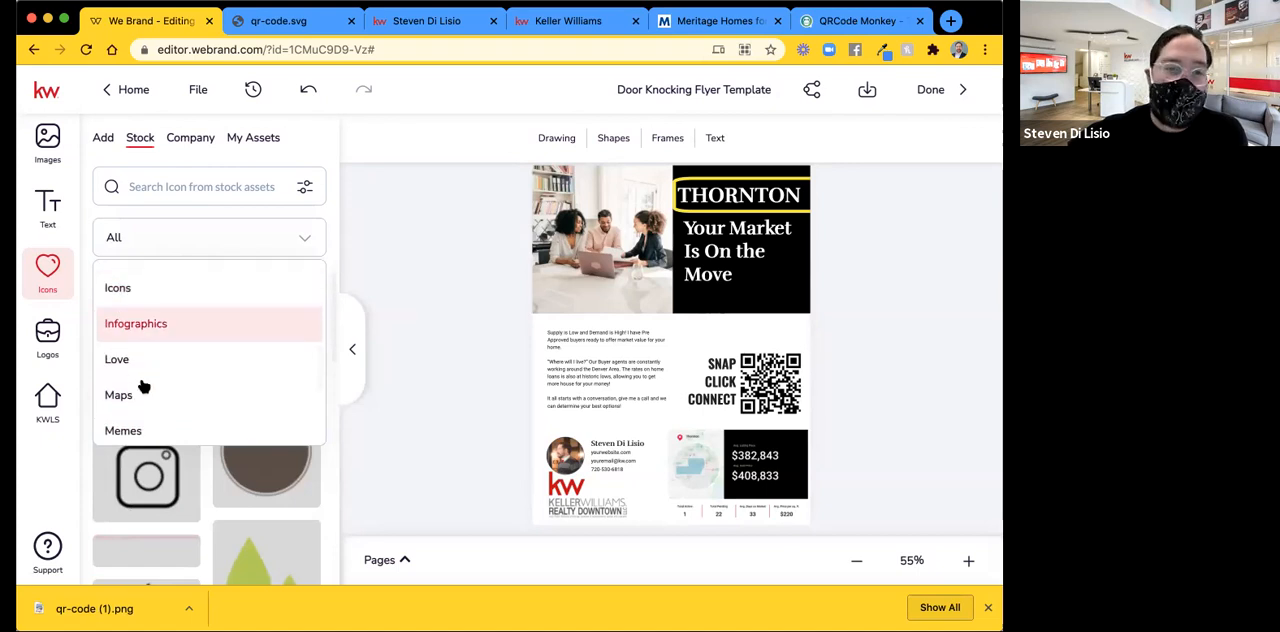
pyautogui.scroll(-4, 143, 387)
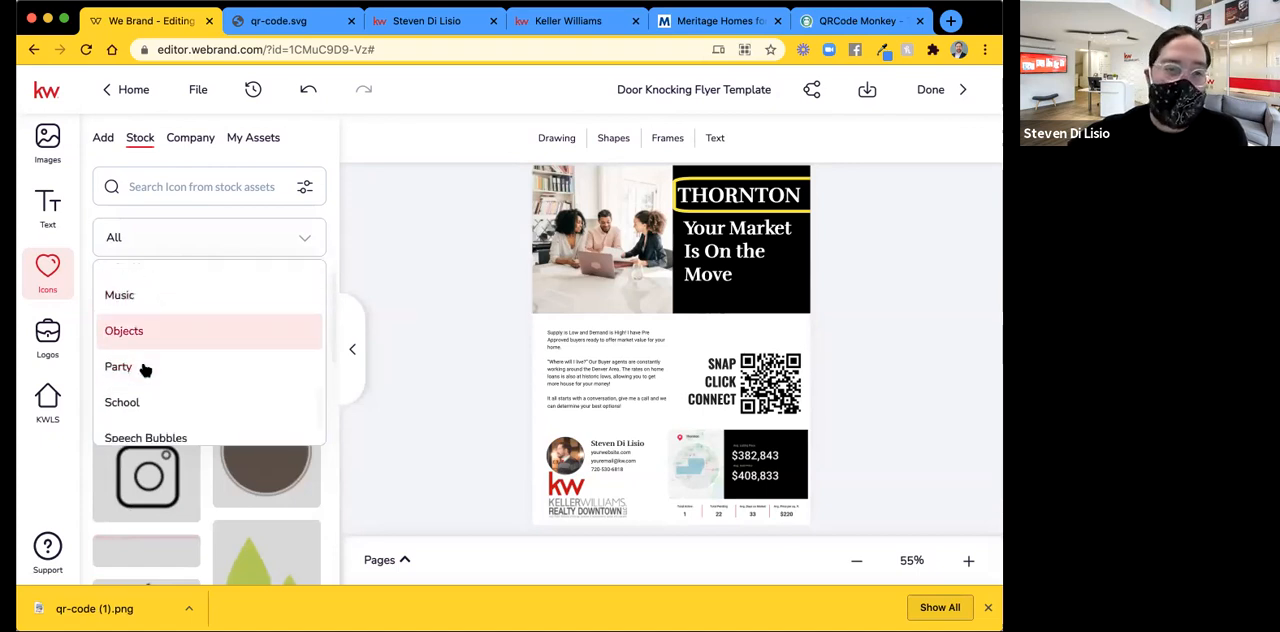
pyautogui.scroll(-1, 145, 372)
pyautogui.scroll(10, 145, 374)
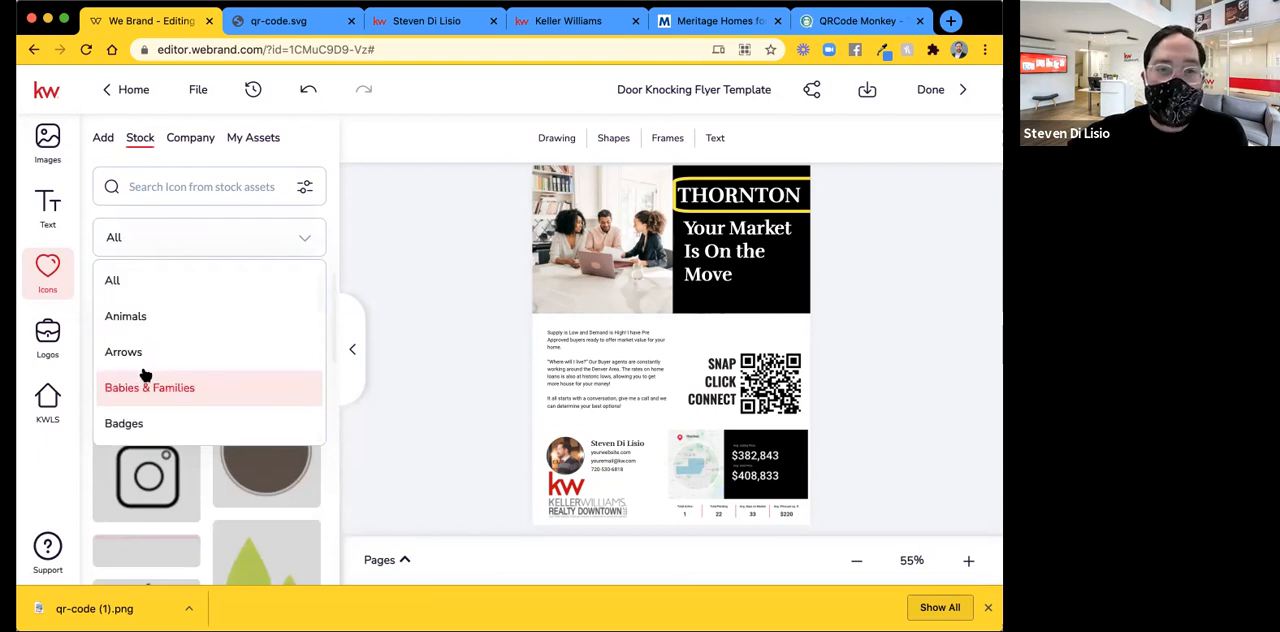
pyautogui.scroll(-3, 166, 336)
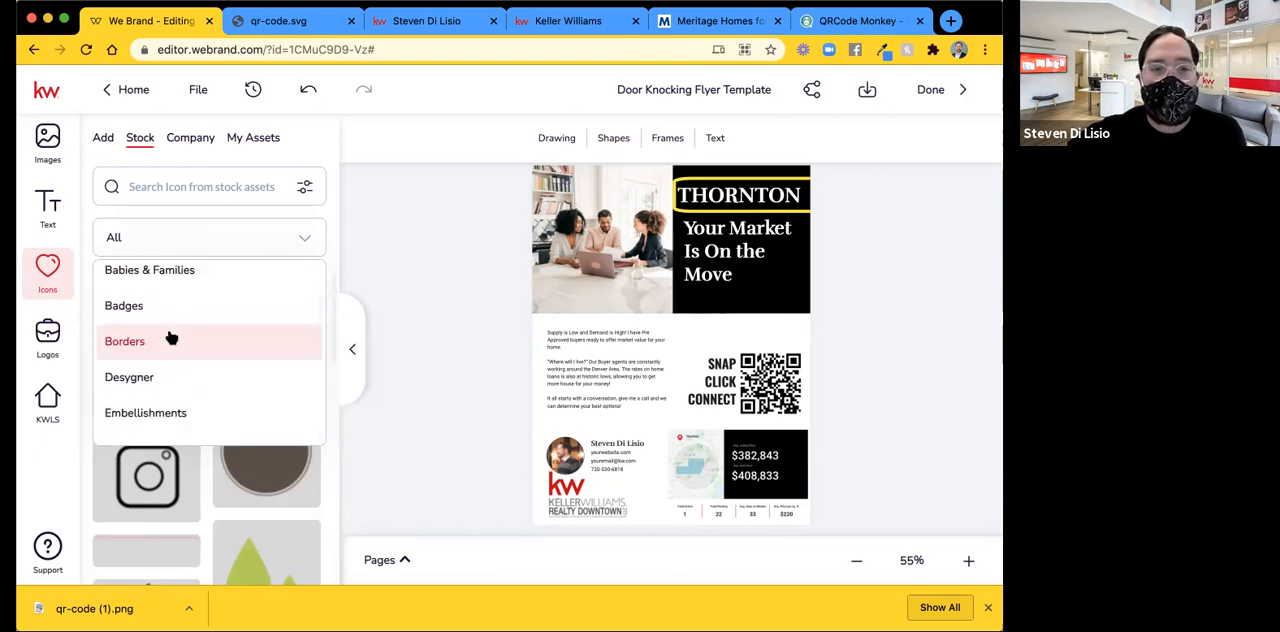
pyautogui.click(173, 418)
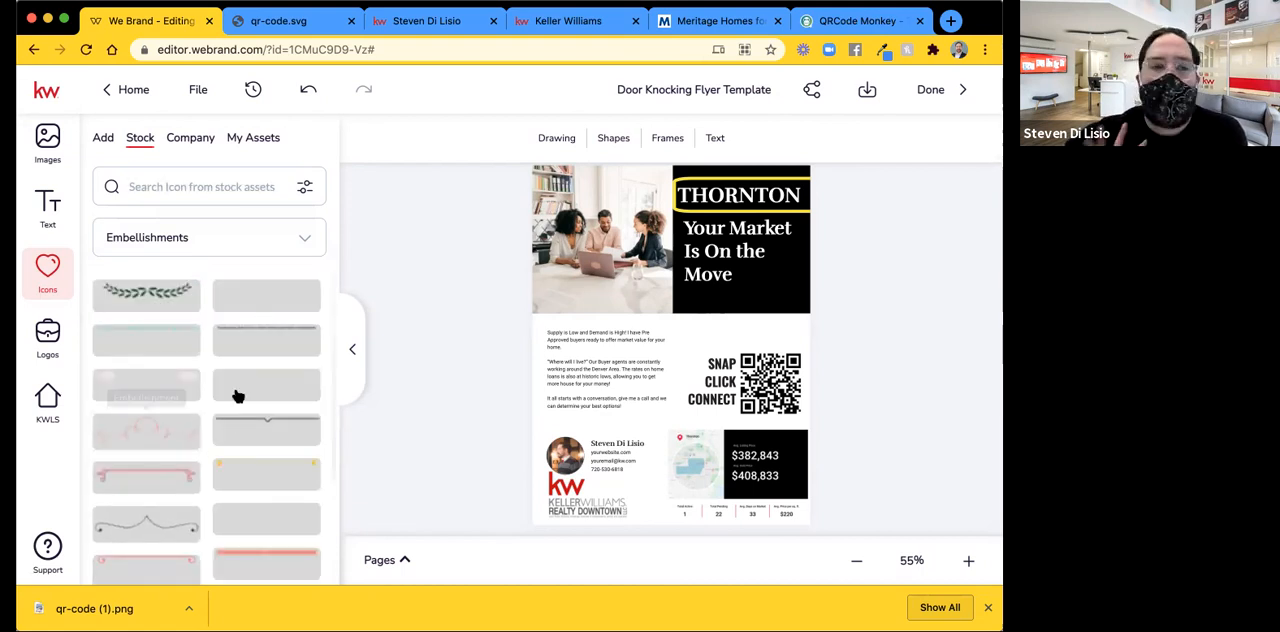
# Add the thin double-ended arrow line embellishment to the flyer and place it just beneath the photo and black heading block.
pyautogui.scroll(-5, 237, 397)
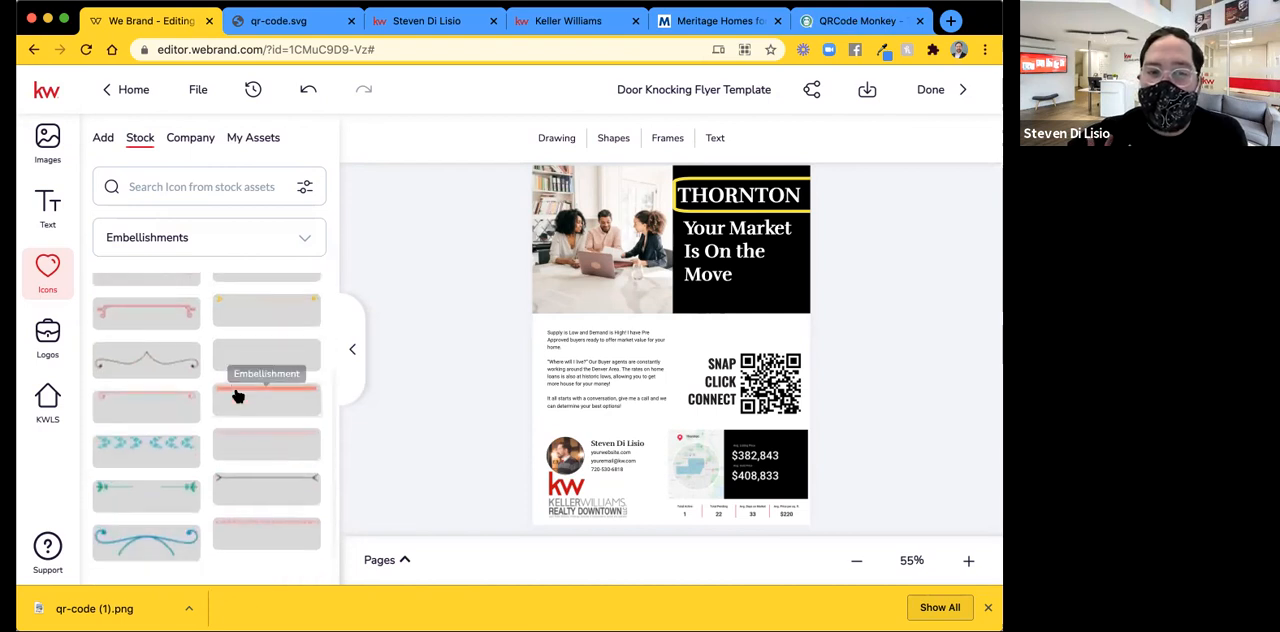
pyautogui.scroll(-6, 174, 481)
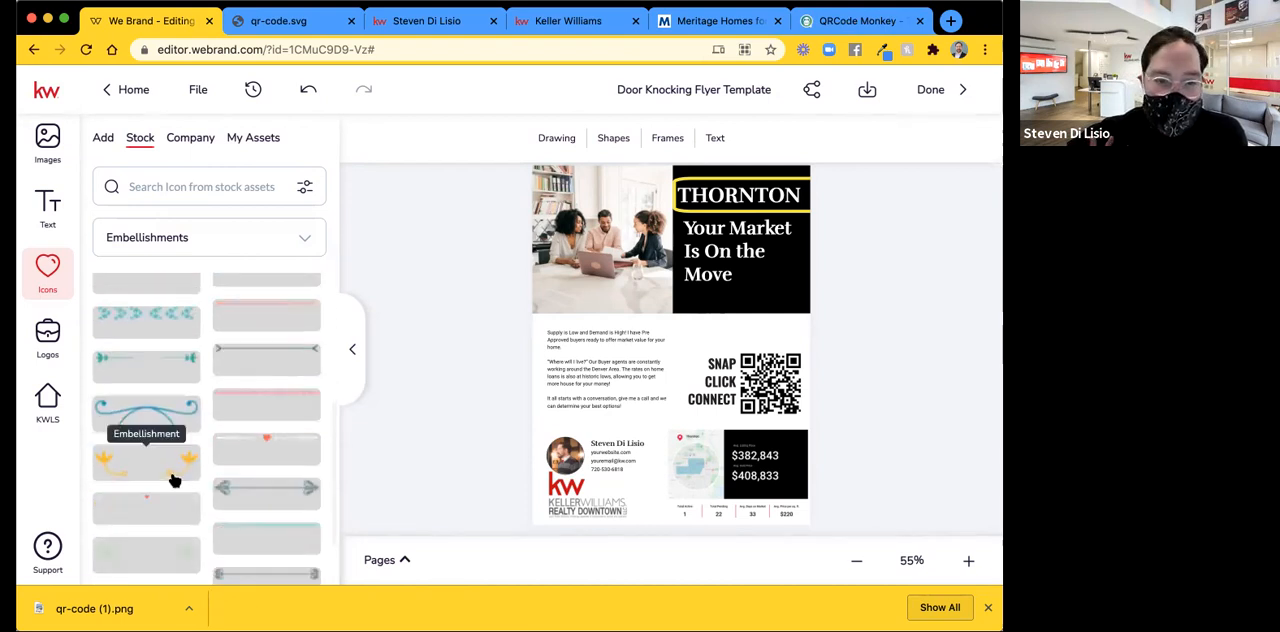
pyautogui.scroll(-2, 174, 481)
pyautogui.scroll(2, 174, 481)
pyautogui.scroll(-5, 172, 480)
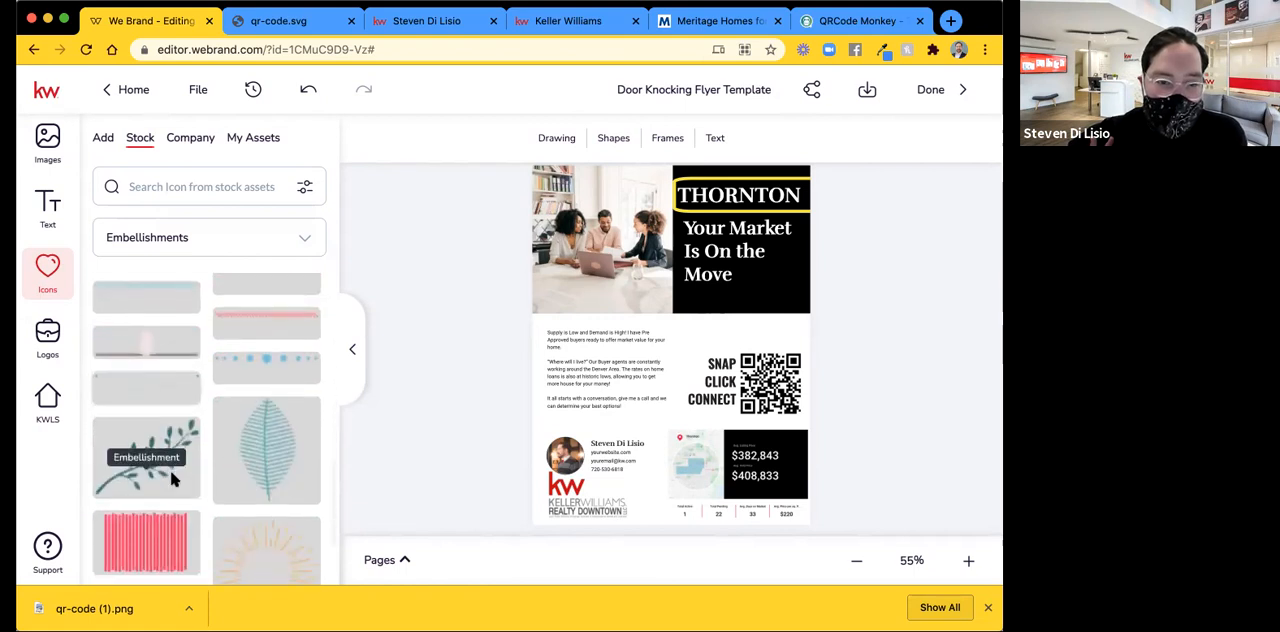
pyautogui.scroll(-5, 171, 477)
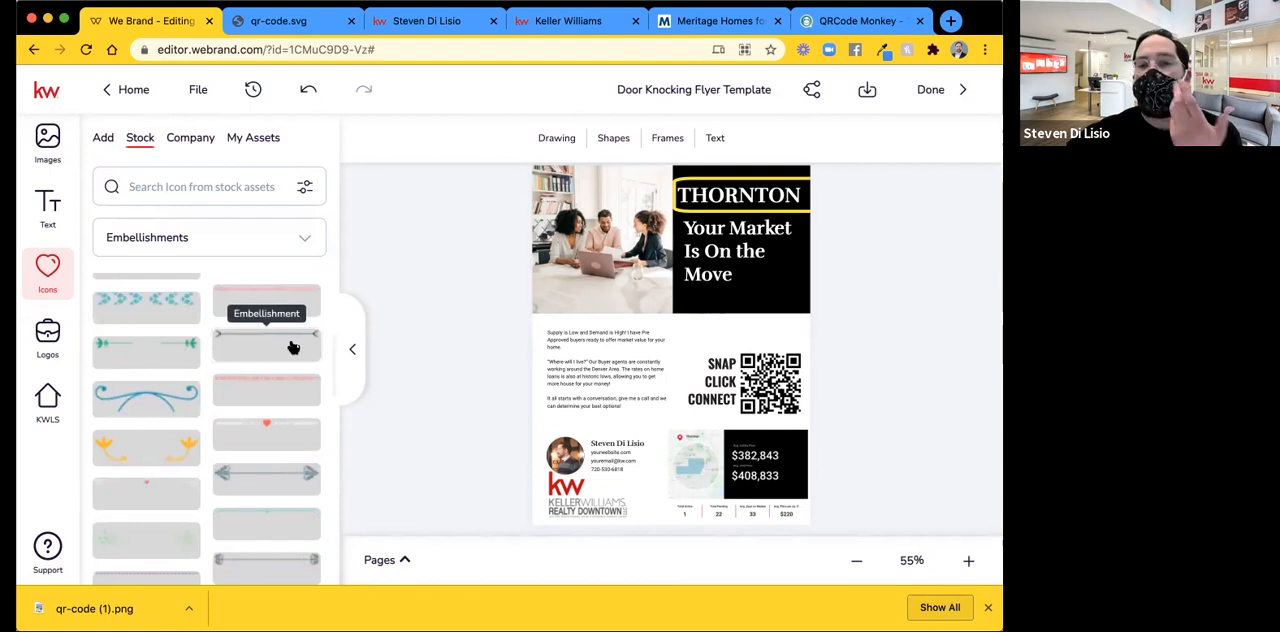
pyautogui.click(293, 347)
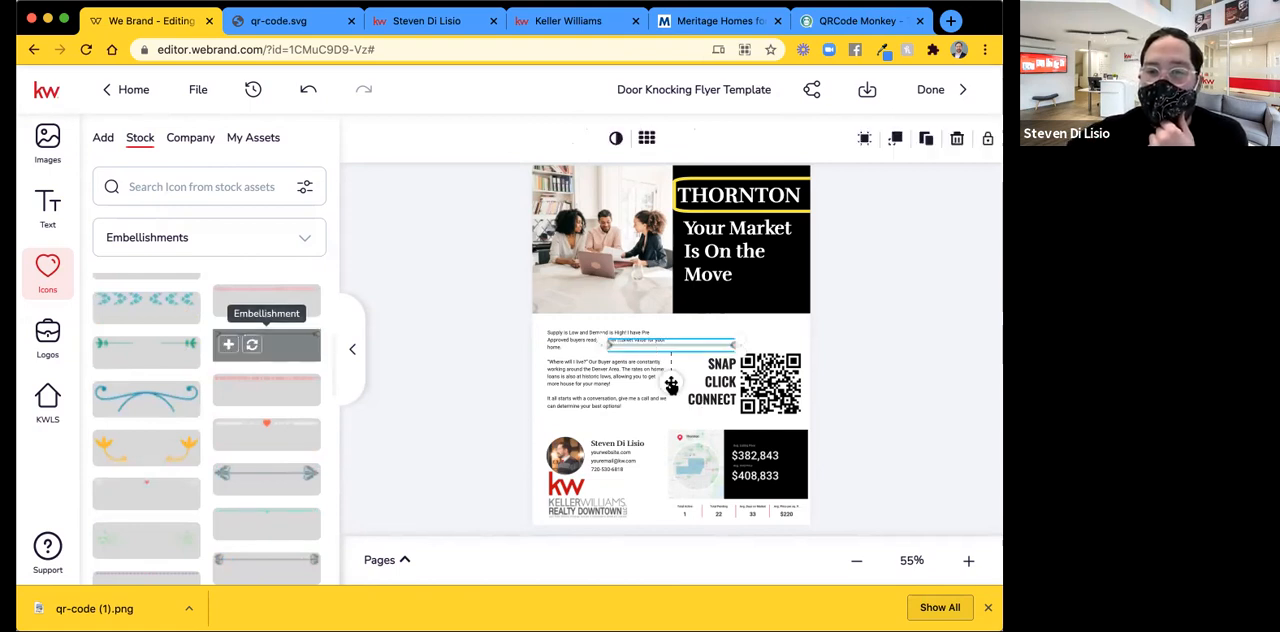
pyautogui.moveTo(664, 346)
pyautogui.mouseDown()
pyautogui.moveTo(665, 331)
pyautogui.moveTo(664, 353)
pyautogui.mouseUp()
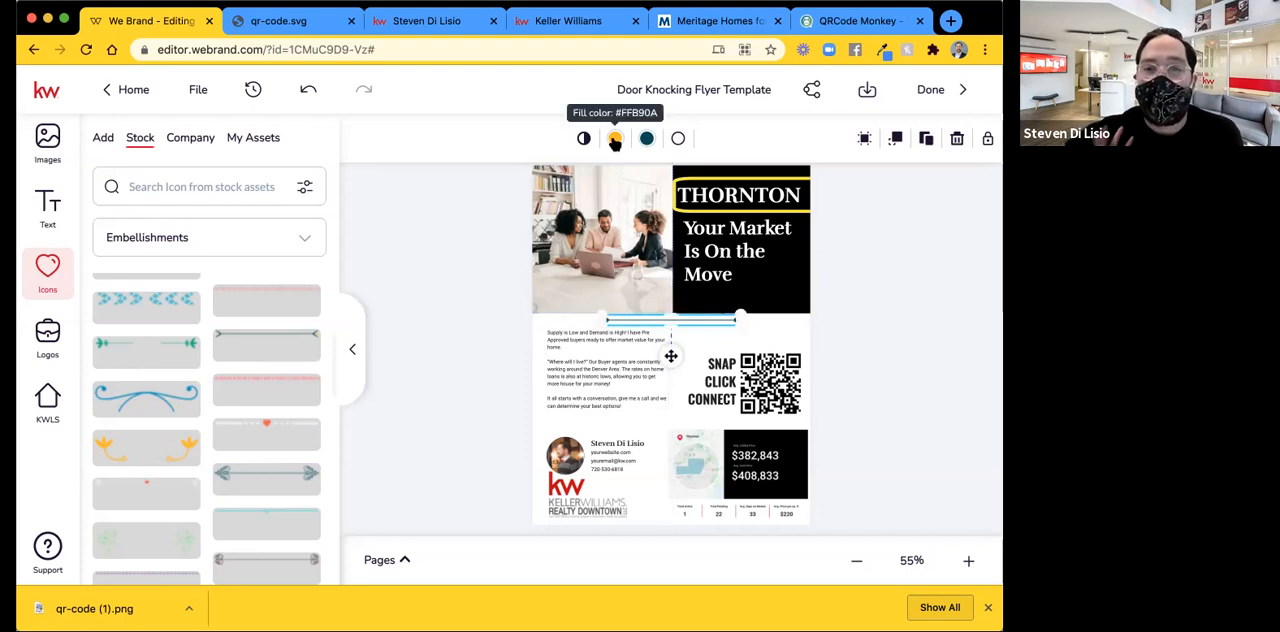
# Change the orange fill color of the arrow line embellishment to black from the template colors.
pyautogui.click(615, 140)
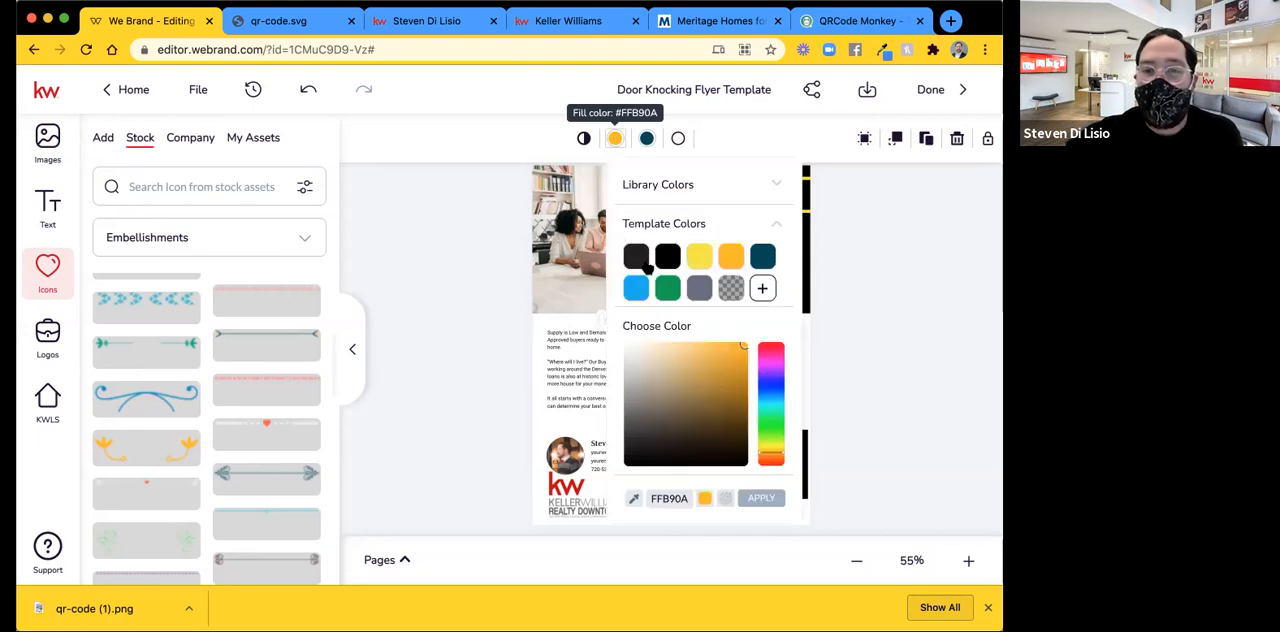
pyautogui.click(668, 256)
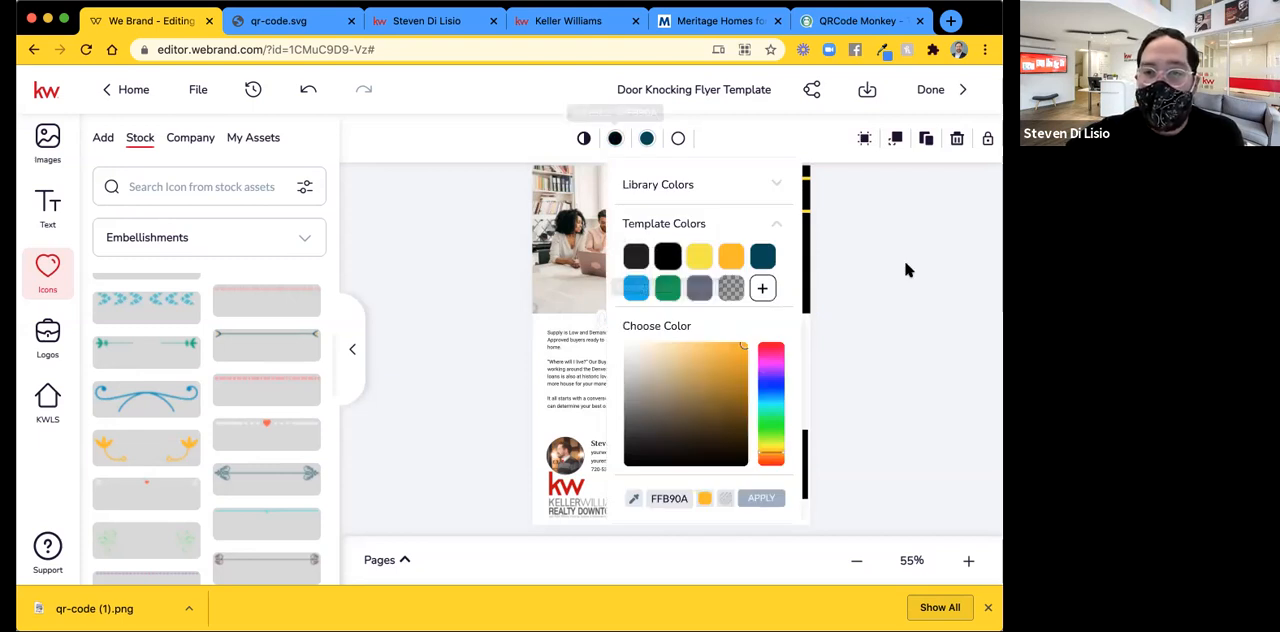
pyautogui.click(906, 270)
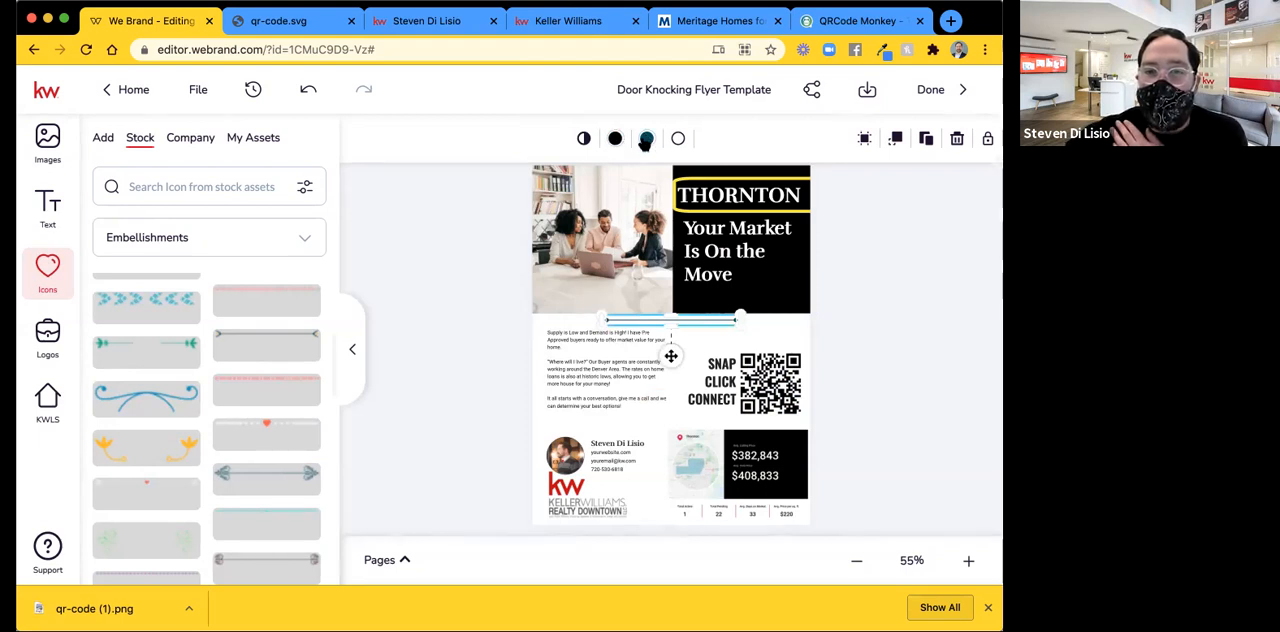
# Examine the library palettes and template colors available for the dark teal fill of the arrow line embellishment.
pyautogui.click(645, 140)
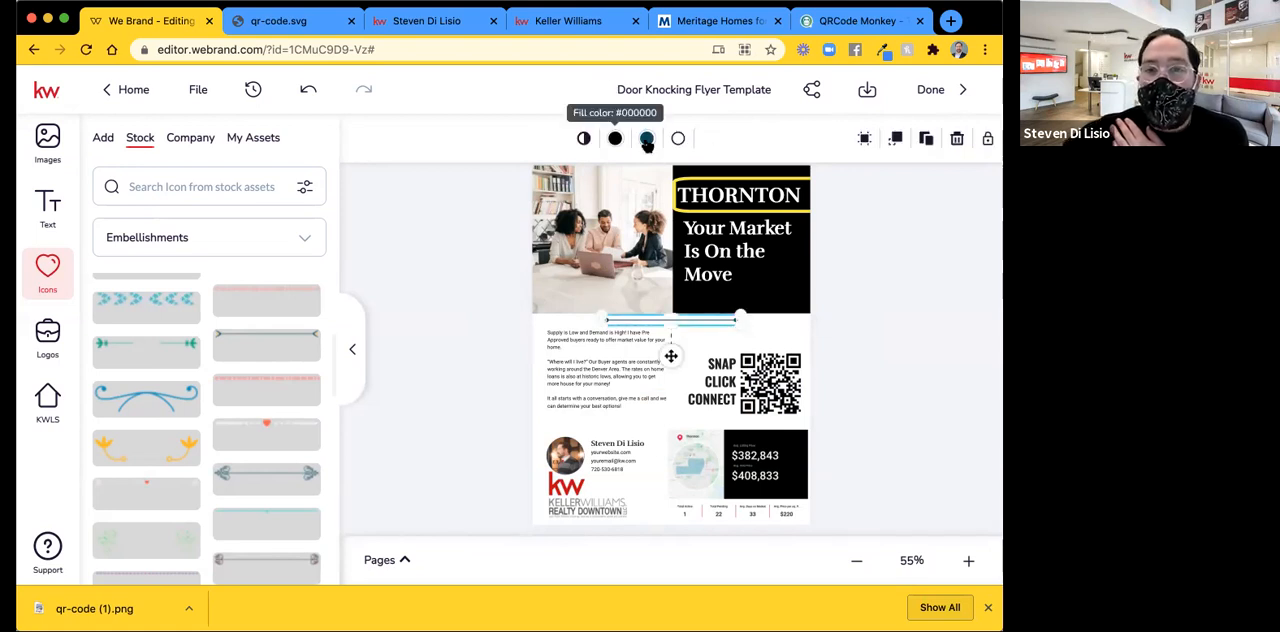
pyautogui.click(646, 140)
pyautogui.click(646, 140)
pyautogui.click(646, 140)
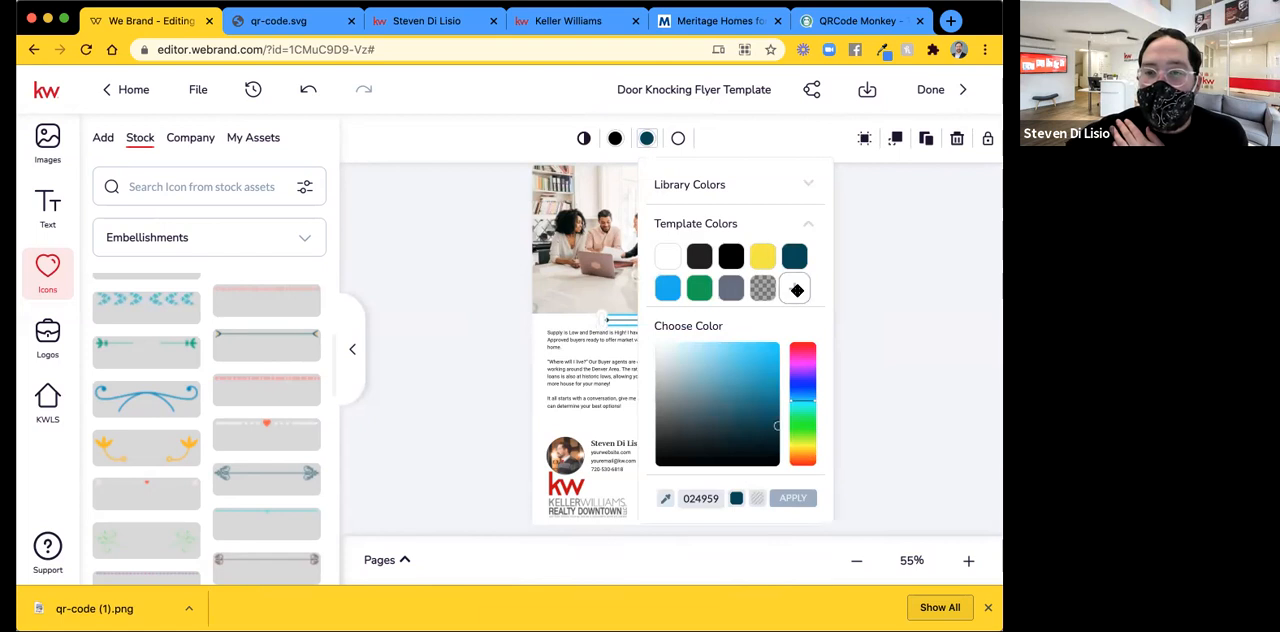
pyautogui.click(644, 154)
pyautogui.click(645, 140)
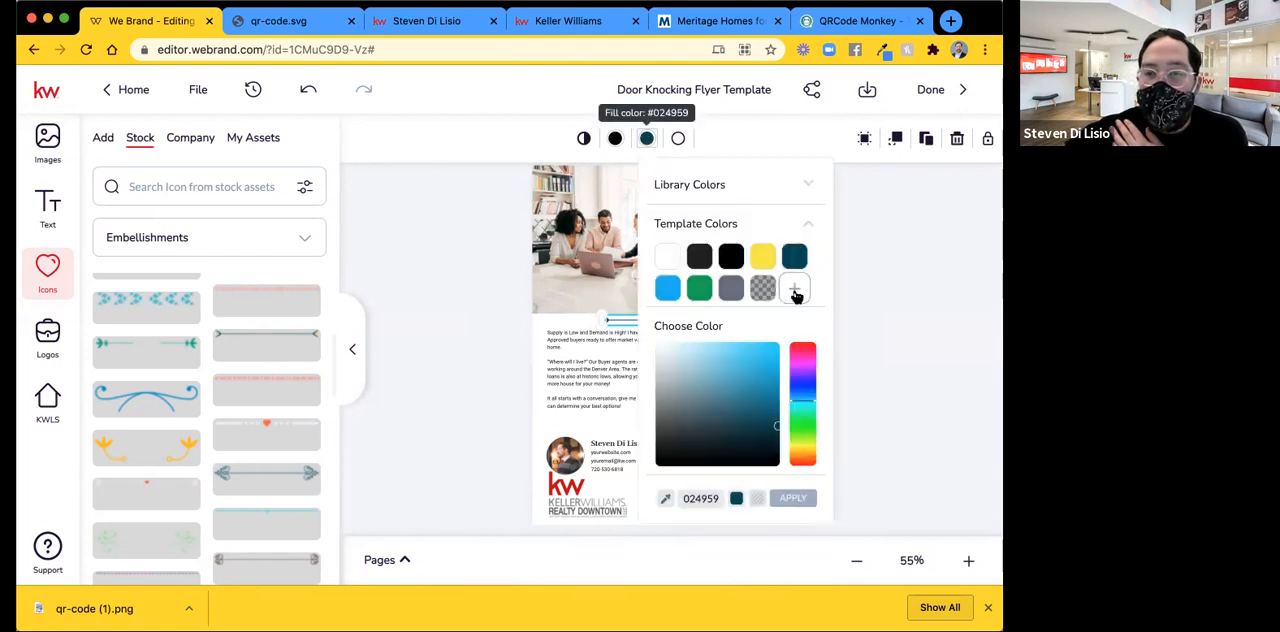
pyautogui.click(646, 140)
pyautogui.click(646, 140)
pyautogui.click(708, 186)
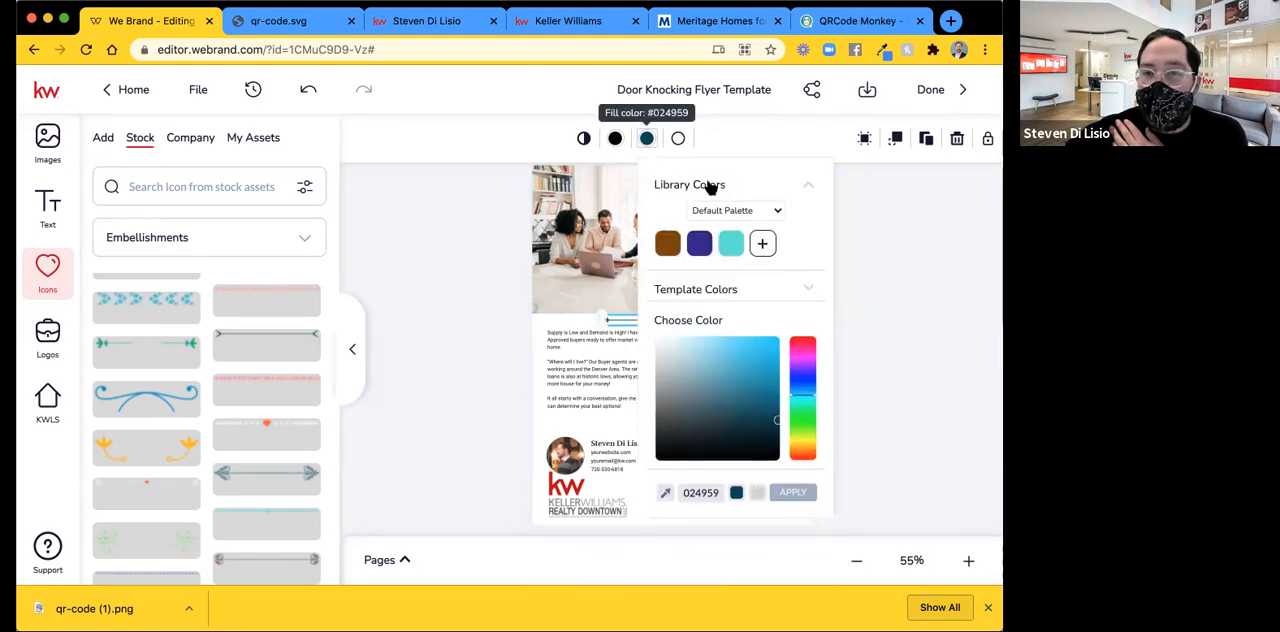
pyautogui.click(755, 208)
pyautogui.click(765, 219)
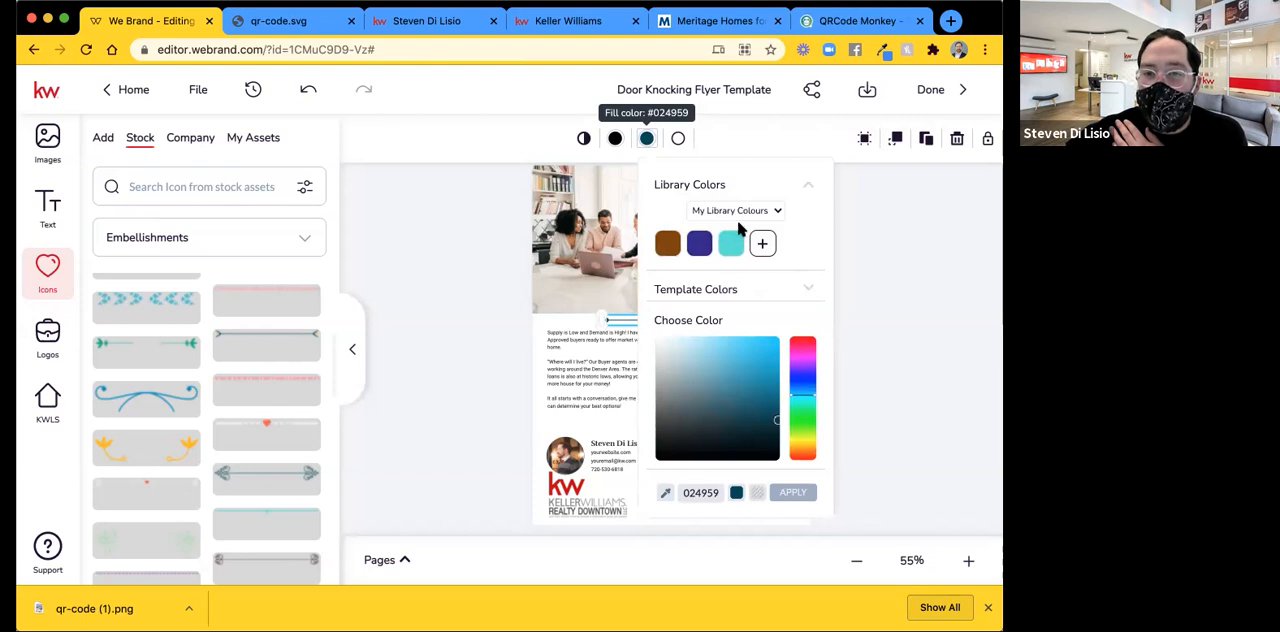
pyautogui.click(733, 208)
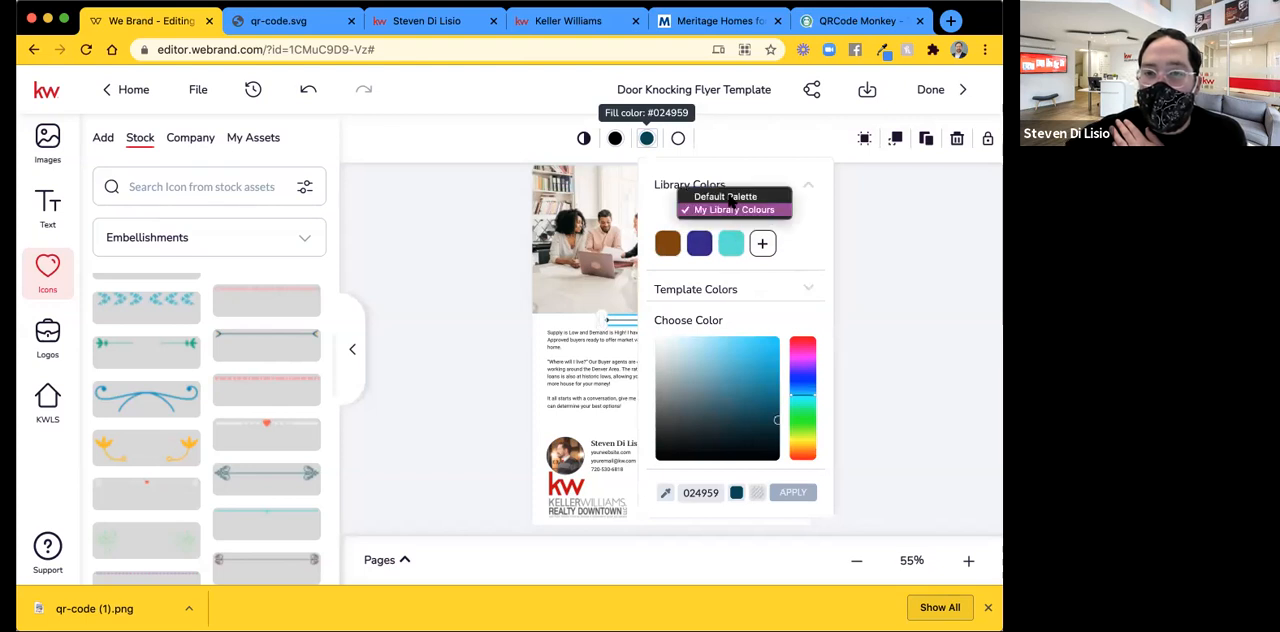
pyautogui.click(732, 196)
pyautogui.click(709, 292)
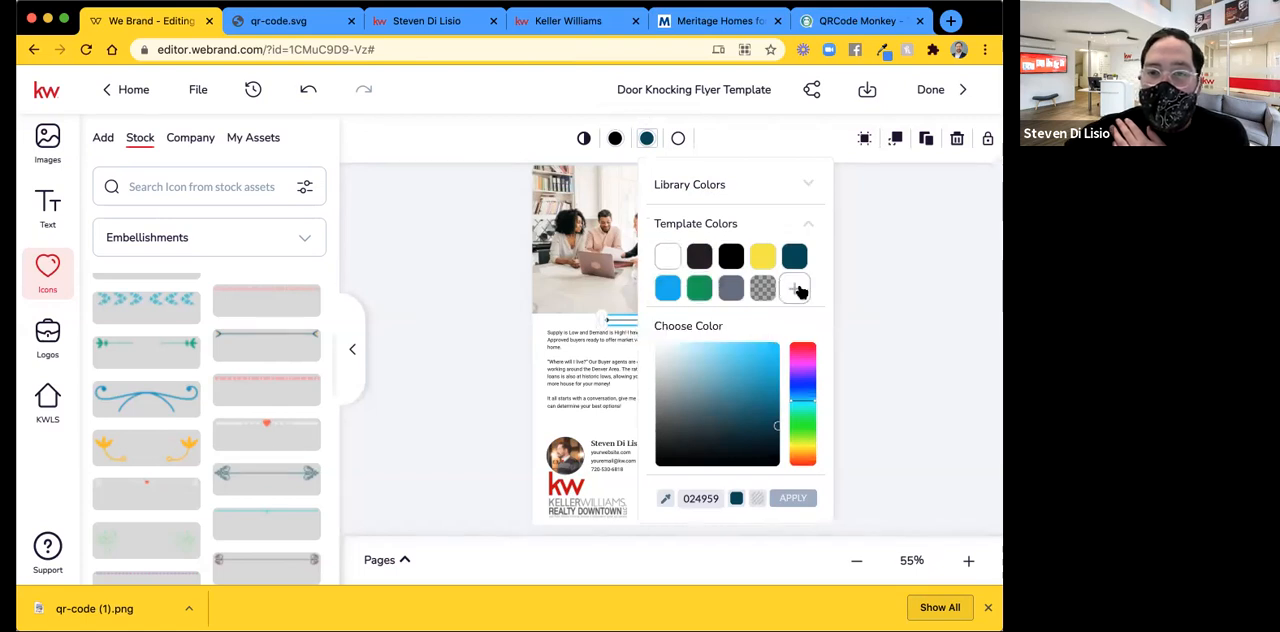
# Change the arrow line embellishment's dark teal fill to the custom red FC0740 and apply it.
pyautogui.click(799, 290)
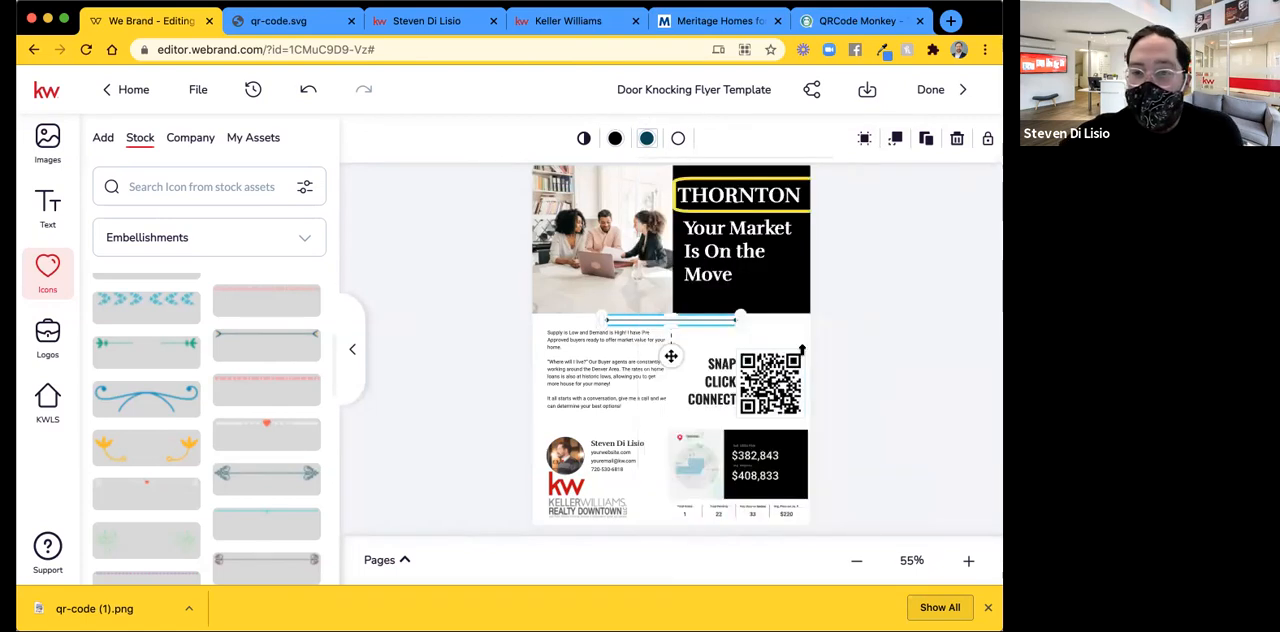
pyautogui.click(807, 346)
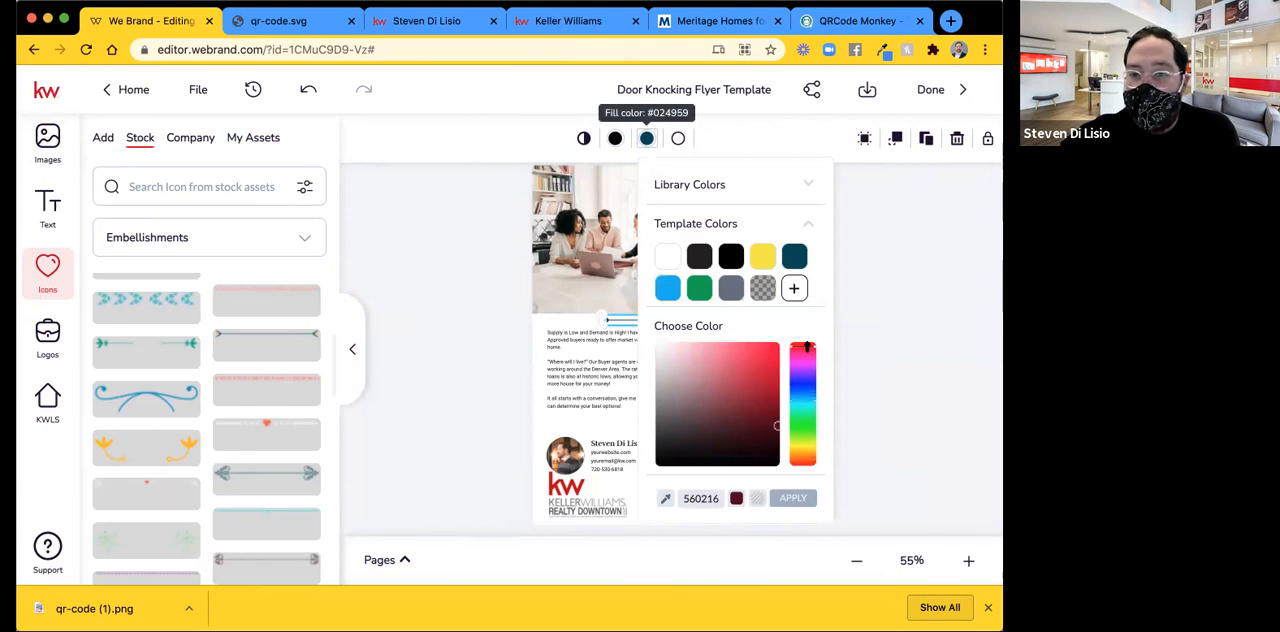
pyautogui.click(773, 346)
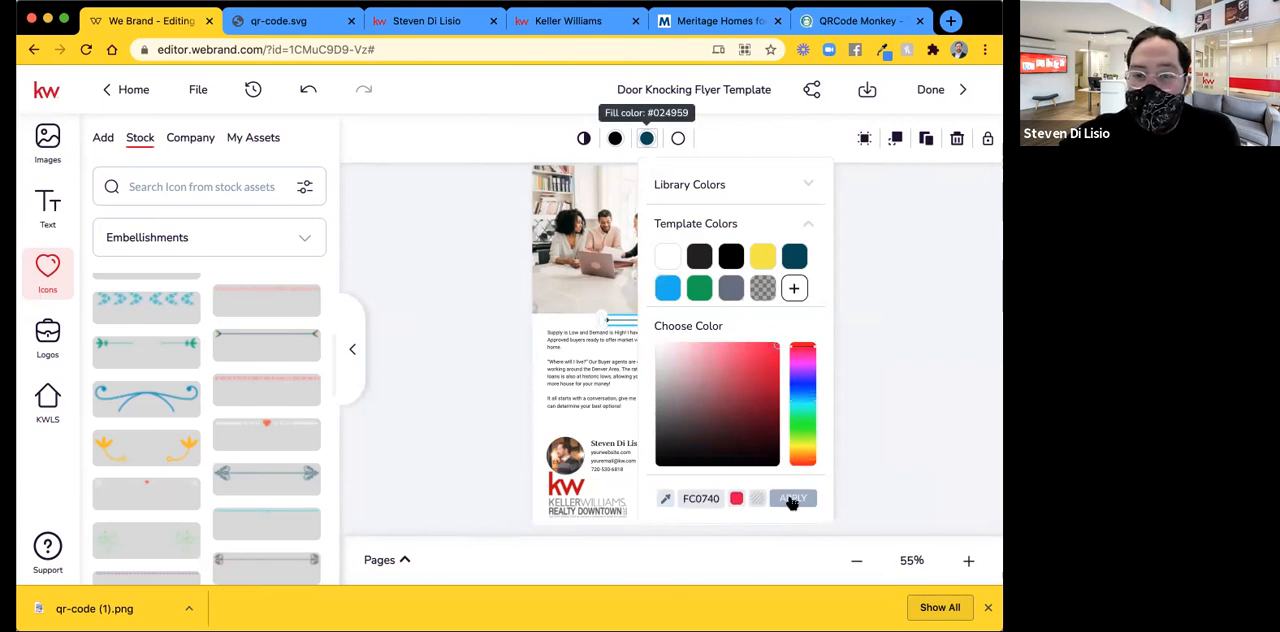
pyautogui.click(793, 499)
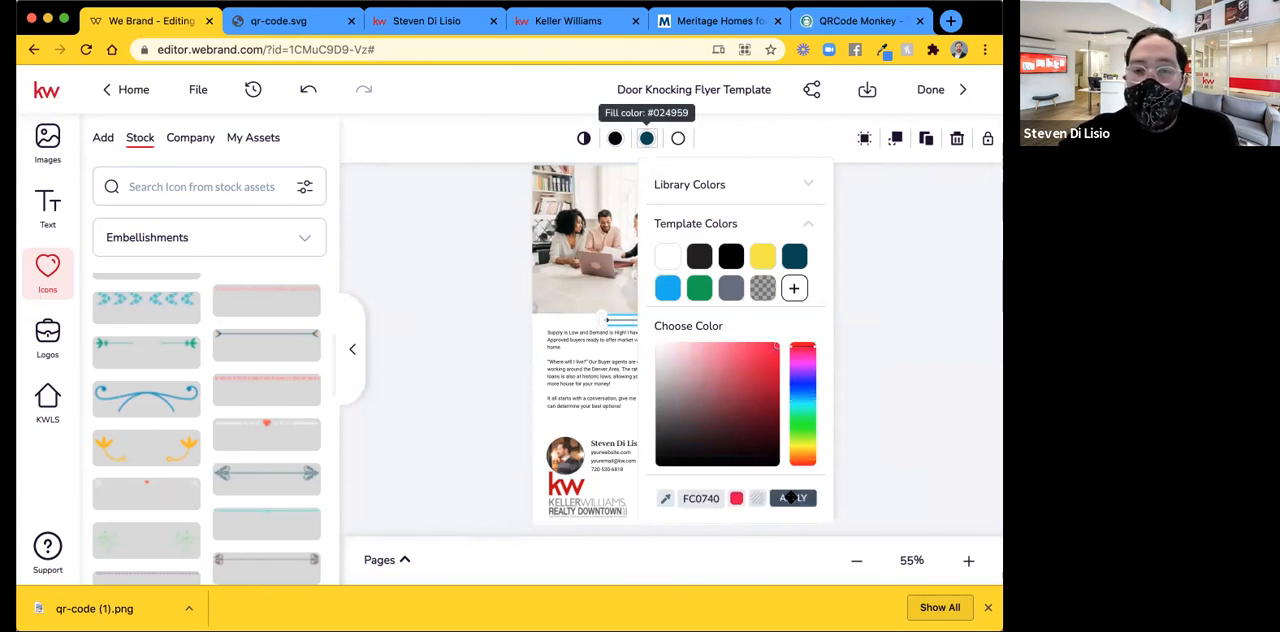
pyautogui.click(895, 332)
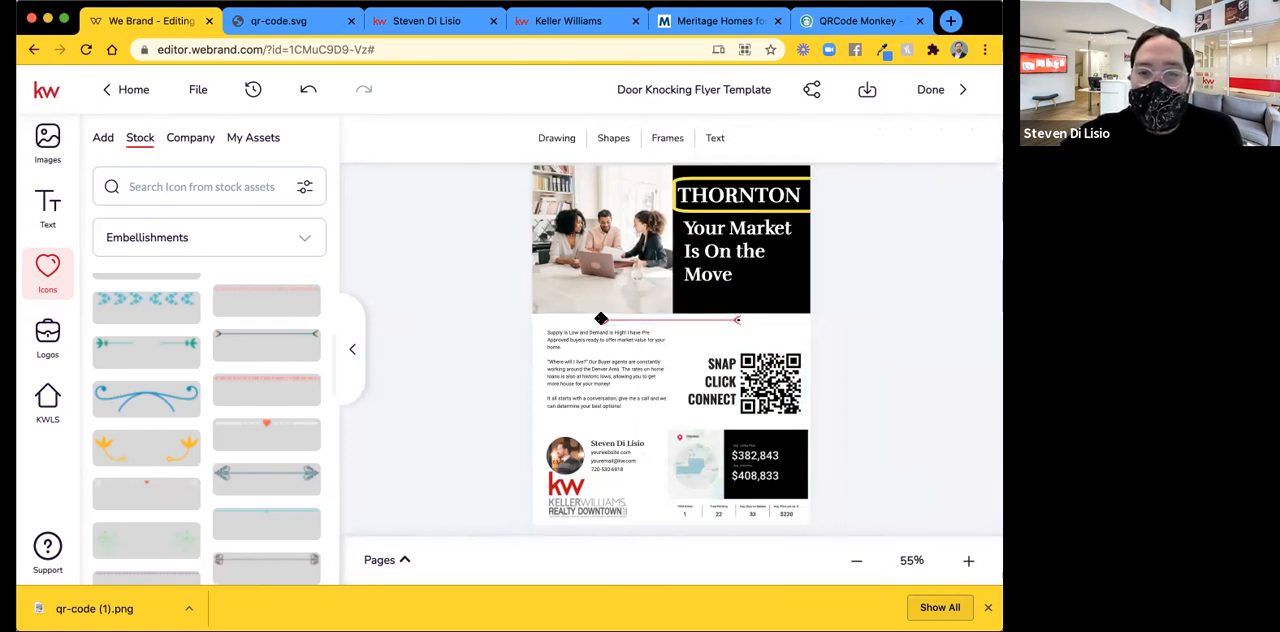
# Inspect the recolored arrow line up close and look through more of the stock embellishments.
pyautogui.click(967, 565)
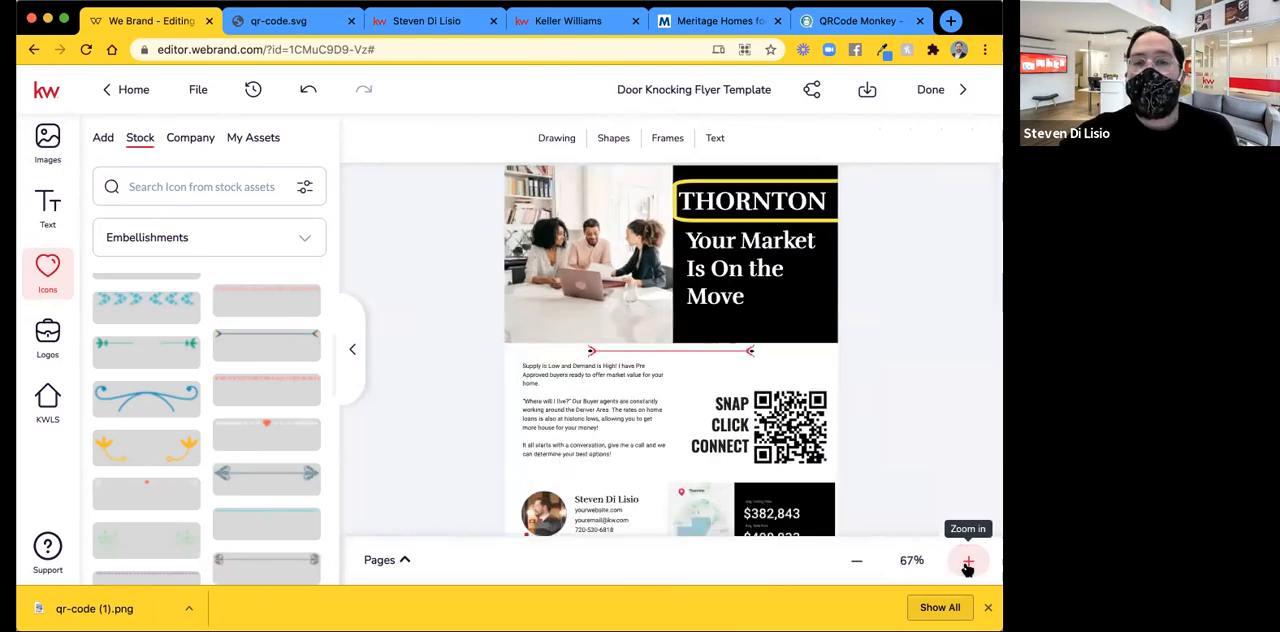
pyautogui.click(967, 565)
pyautogui.click(967, 565)
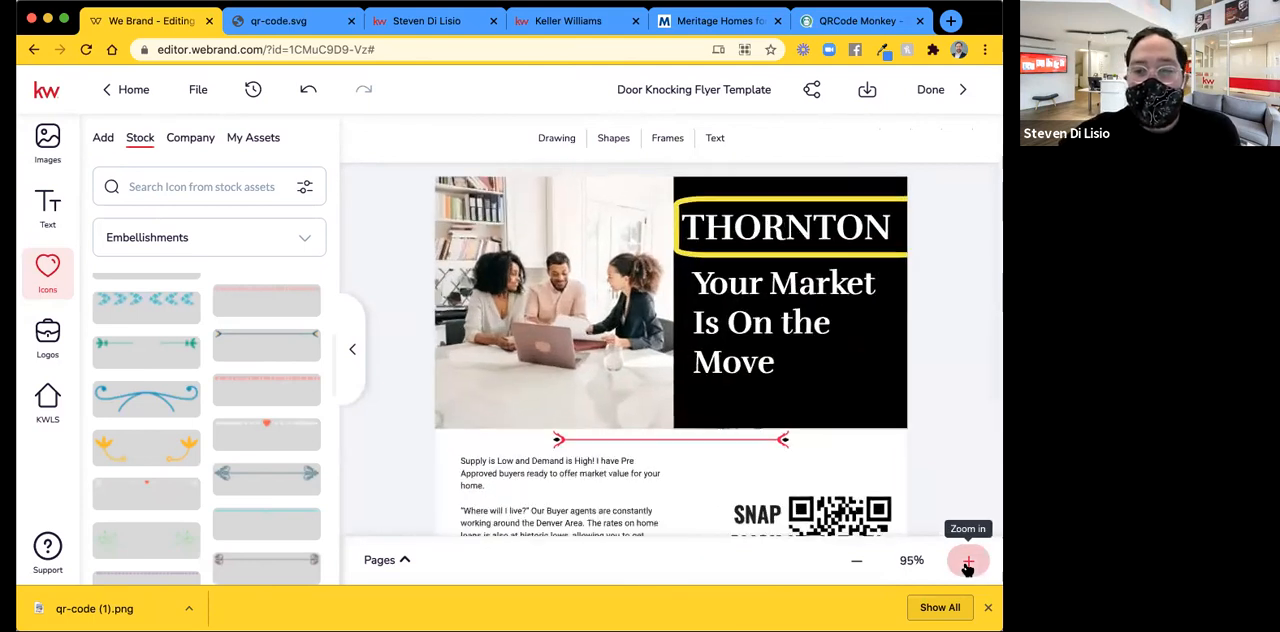
pyautogui.click(967, 565)
pyautogui.scroll(-3, 640, 420)
pyautogui.scroll(-6, 155, 372)
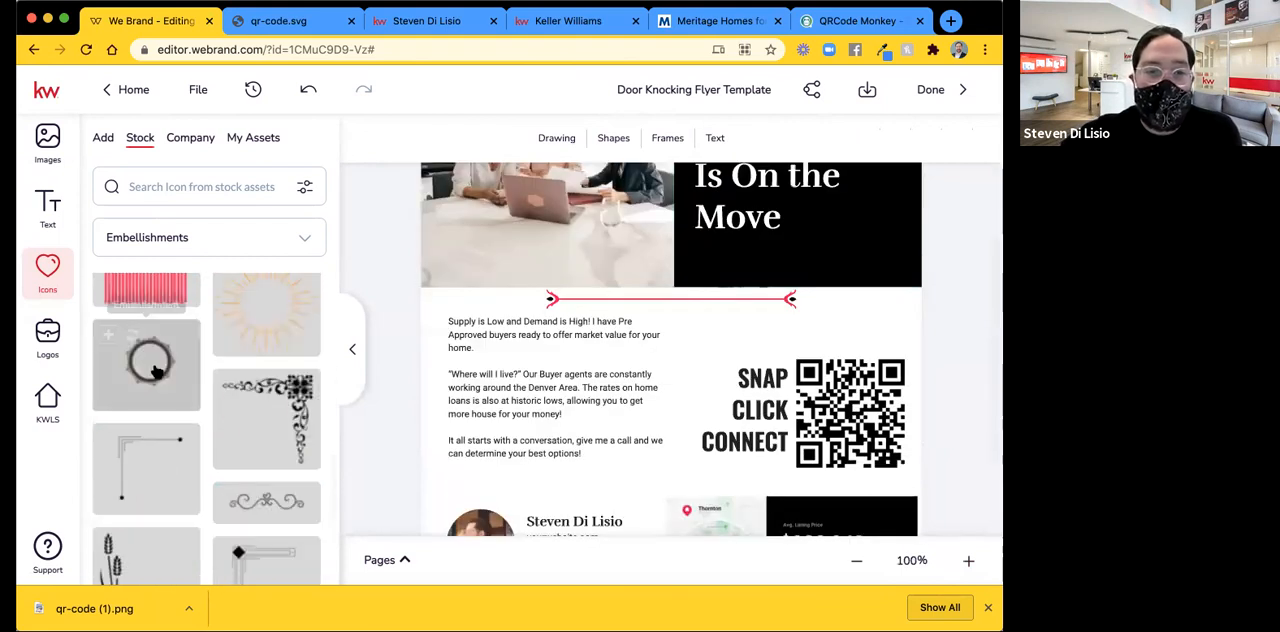
pyautogui.scroll(-3, 160, 420)
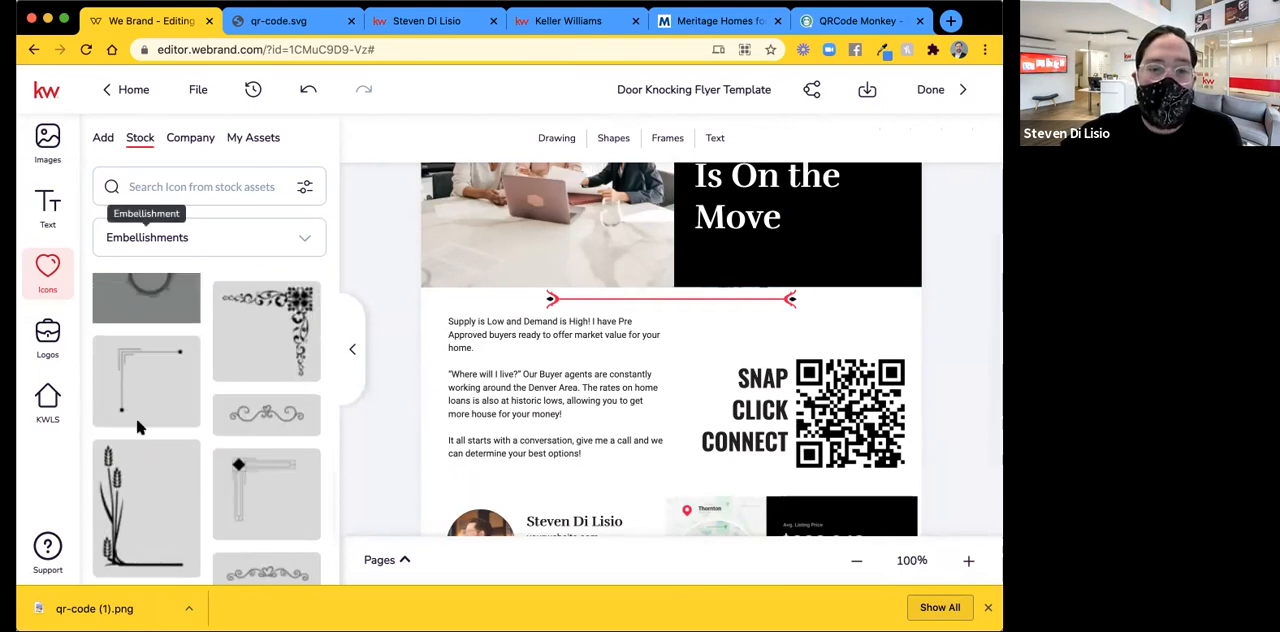
pyautogui.scroll(-3, 134, 420)
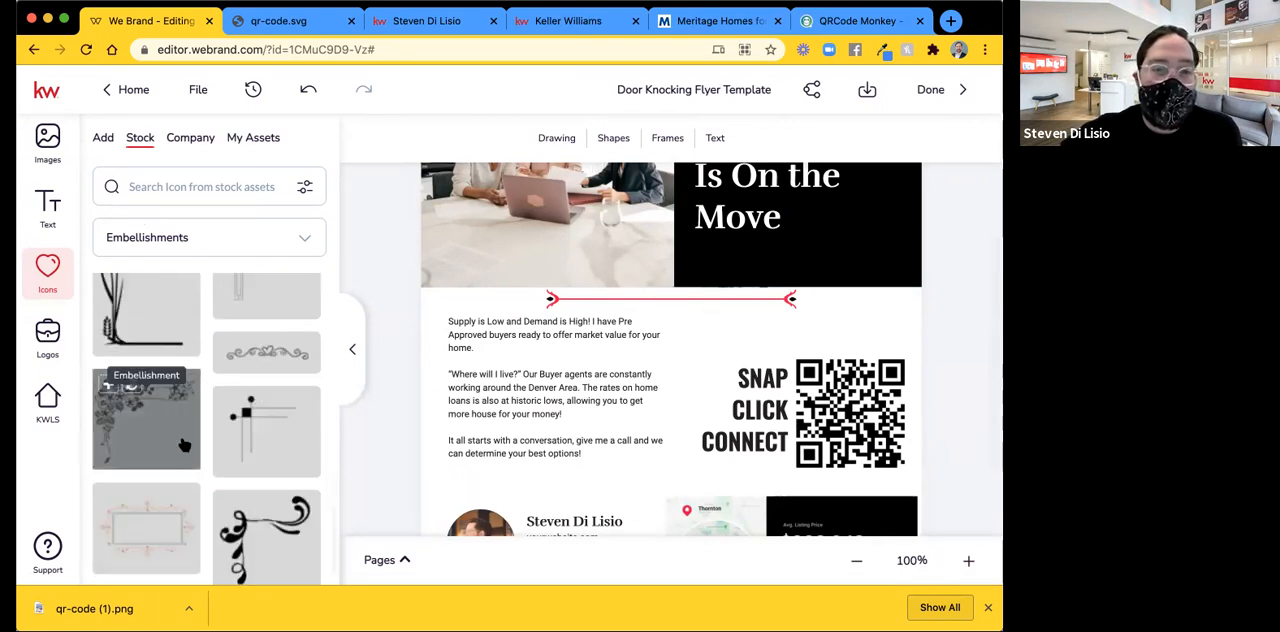
pyautogui.scroll(-2, 180, 380)
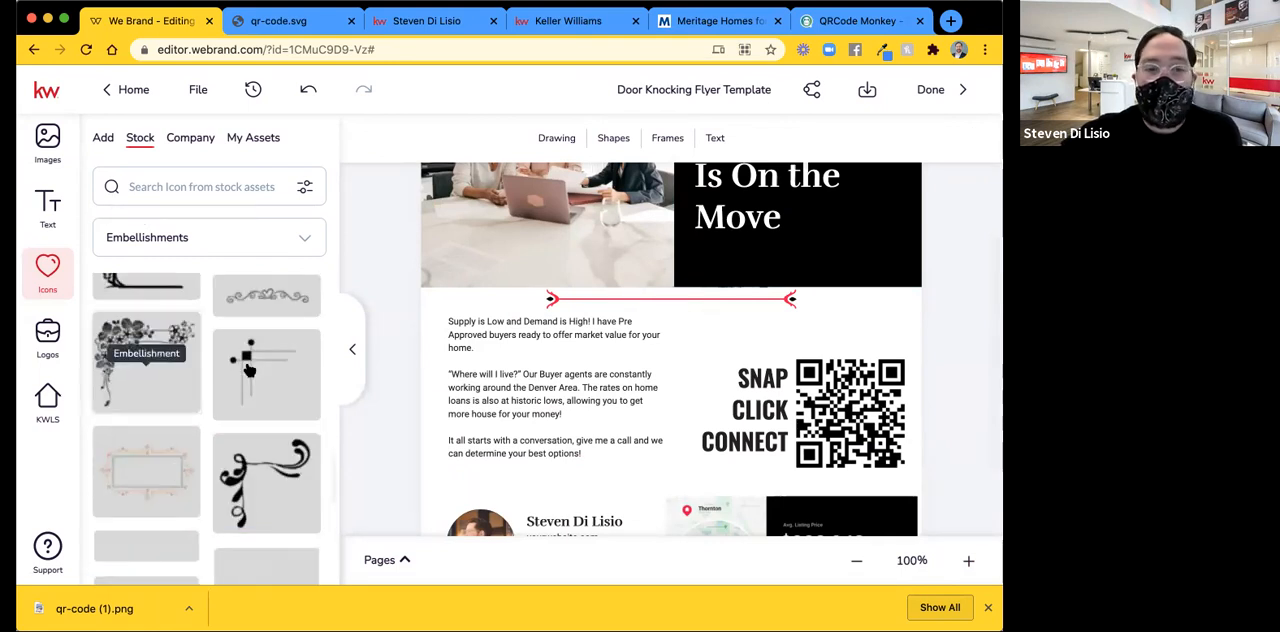
# Switch the stock icon category to Badges and browse the available badge designs.
pyautogui.click(180, 240)
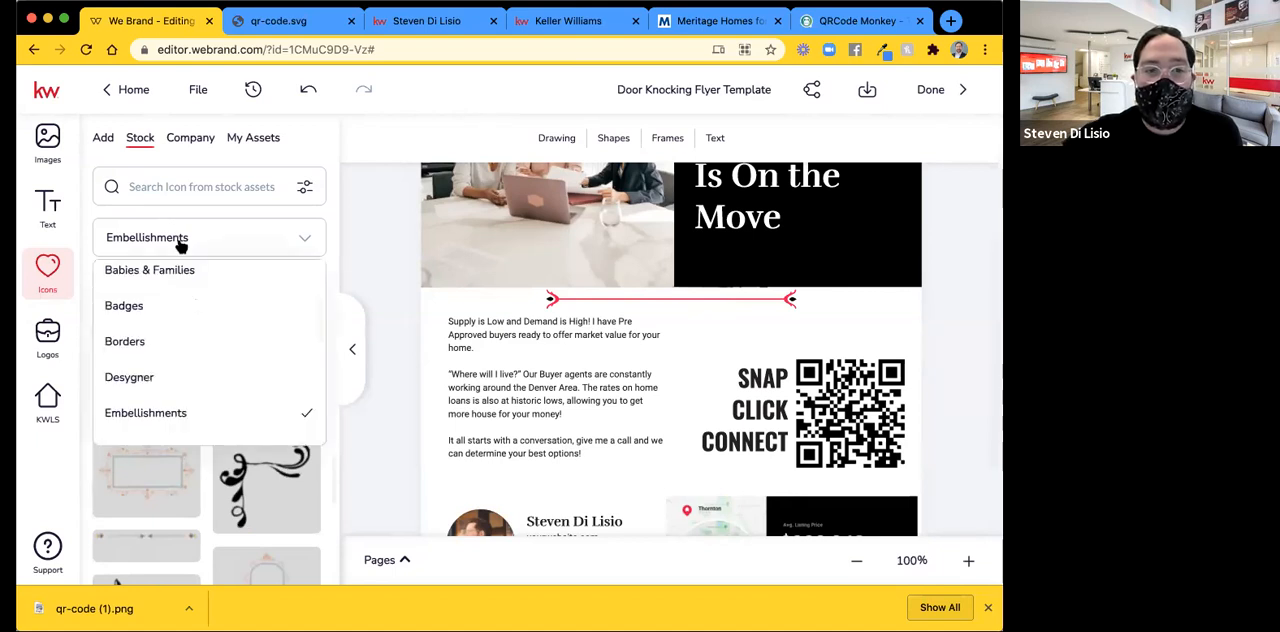
pyautogui.scroll(1, 186, 330)
pyautogui.click(181, 335)
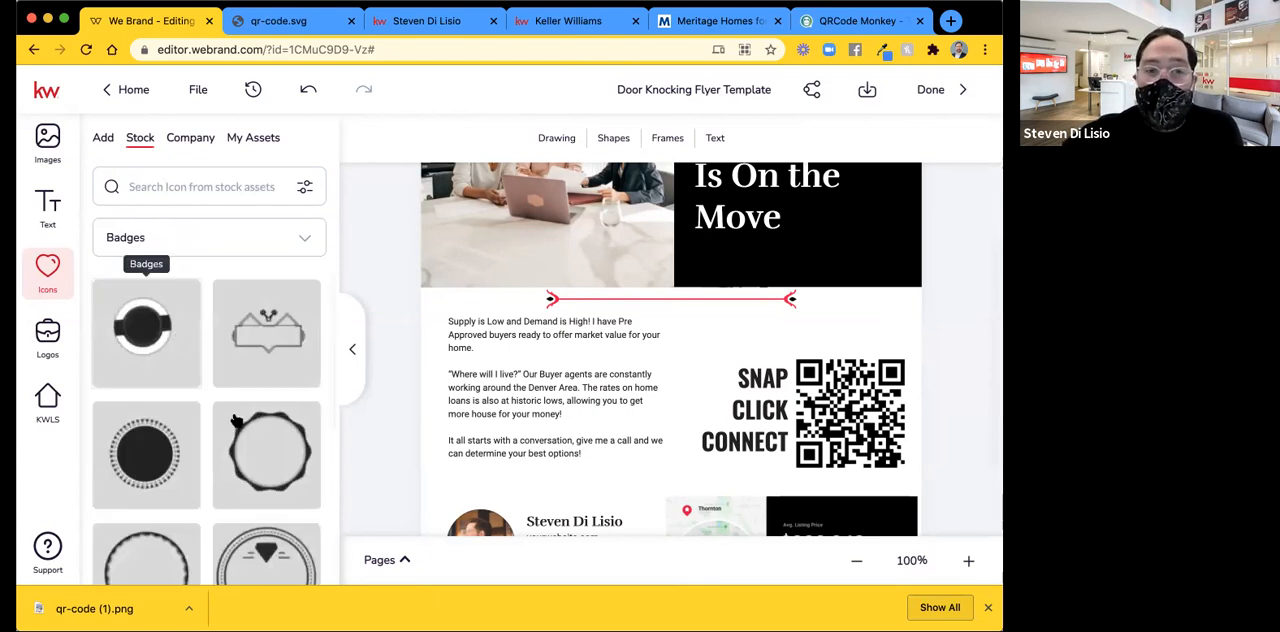
pyautogui.scroll(-3, 236, 420)
pyautogui.scroll(-3, 236, 420)
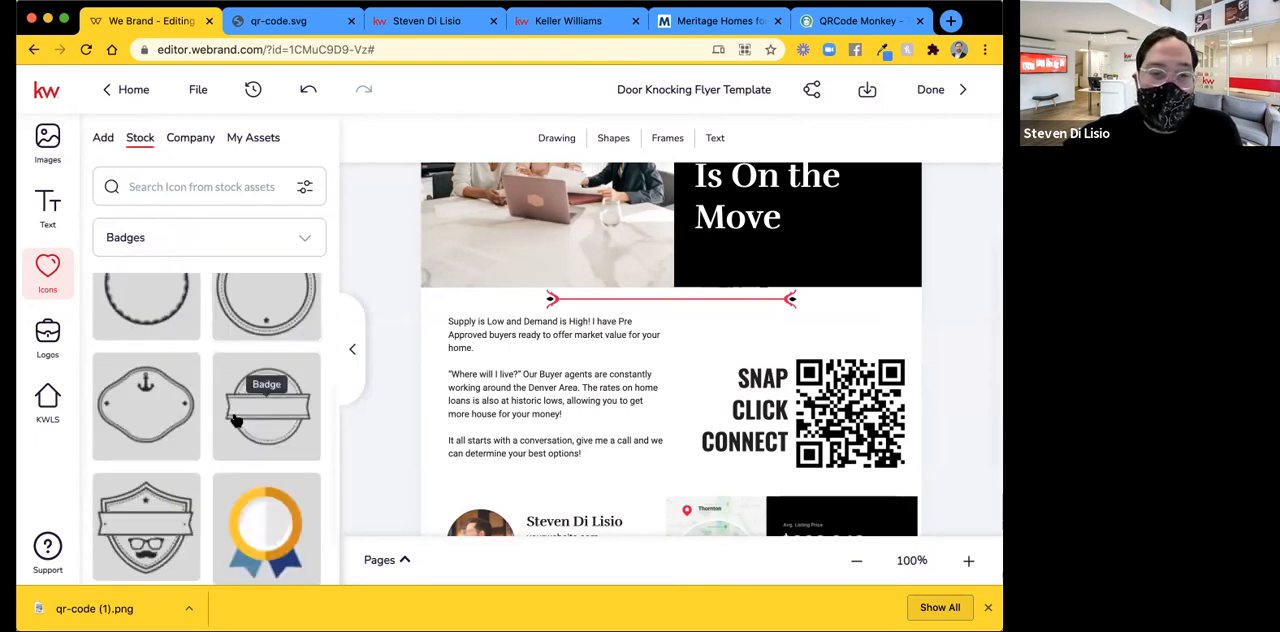
pyautogui.scroll(-5, 236, 420)
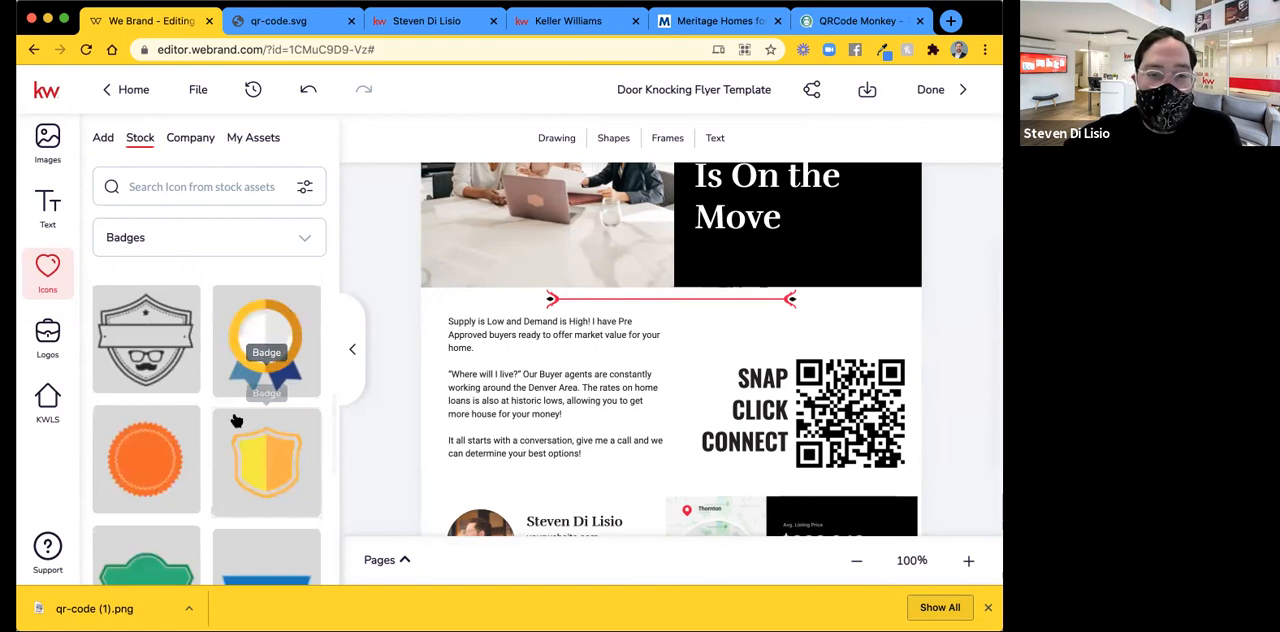
pyautogui.scroll(-5, 236, 420)
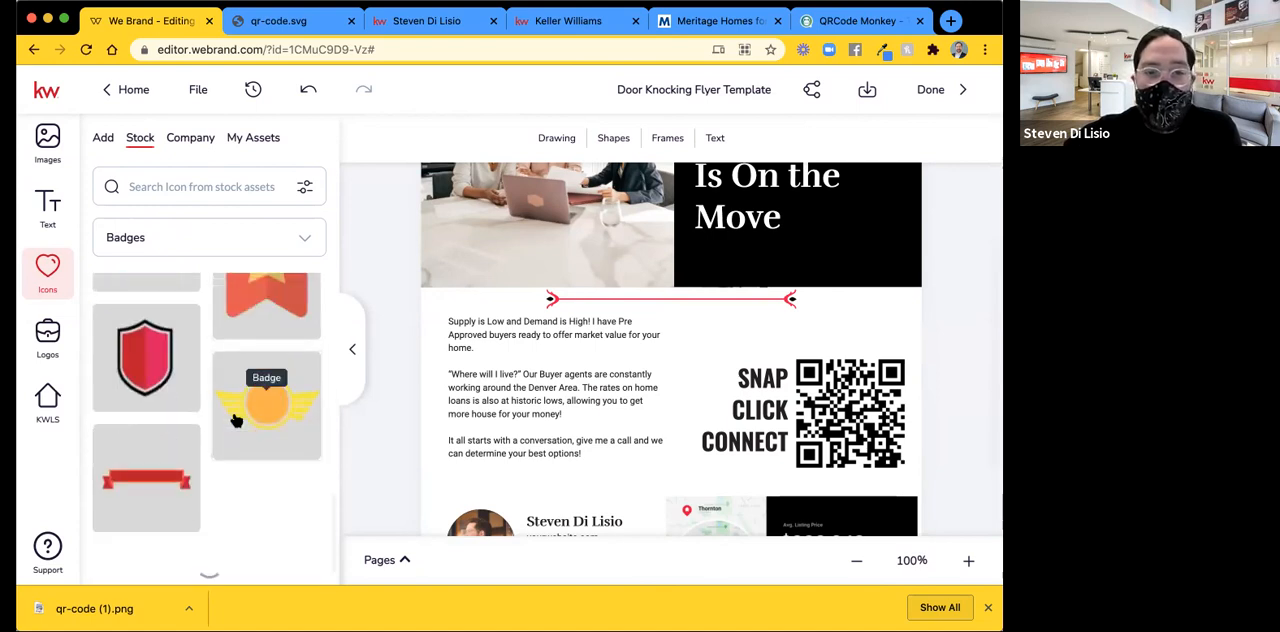
pyautogui.scroll(-5, 282, 474)
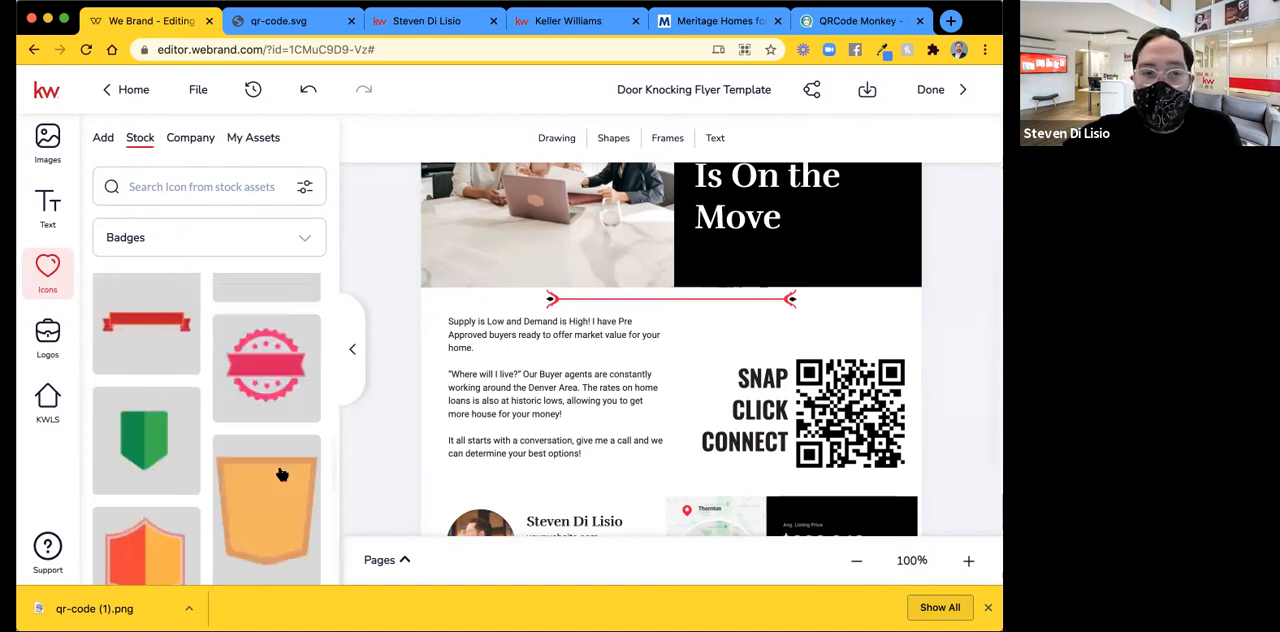
pyautogui.scroll(-5, 282, 474)
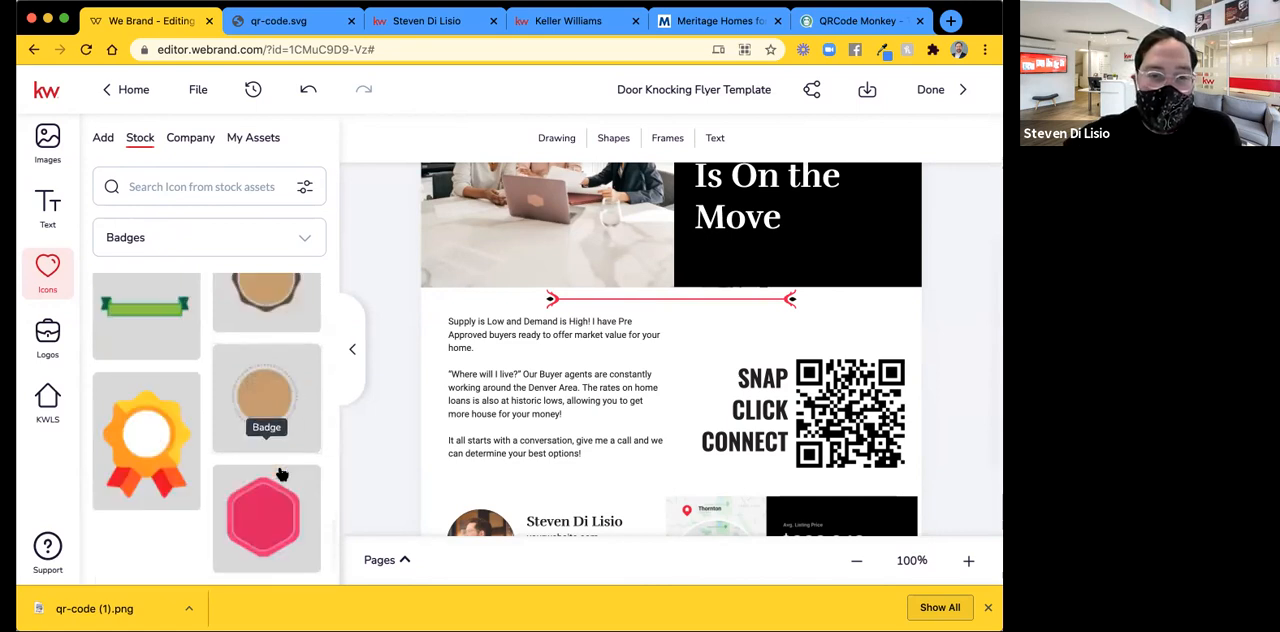
pyautogui.scroll(-10, 282, 474)
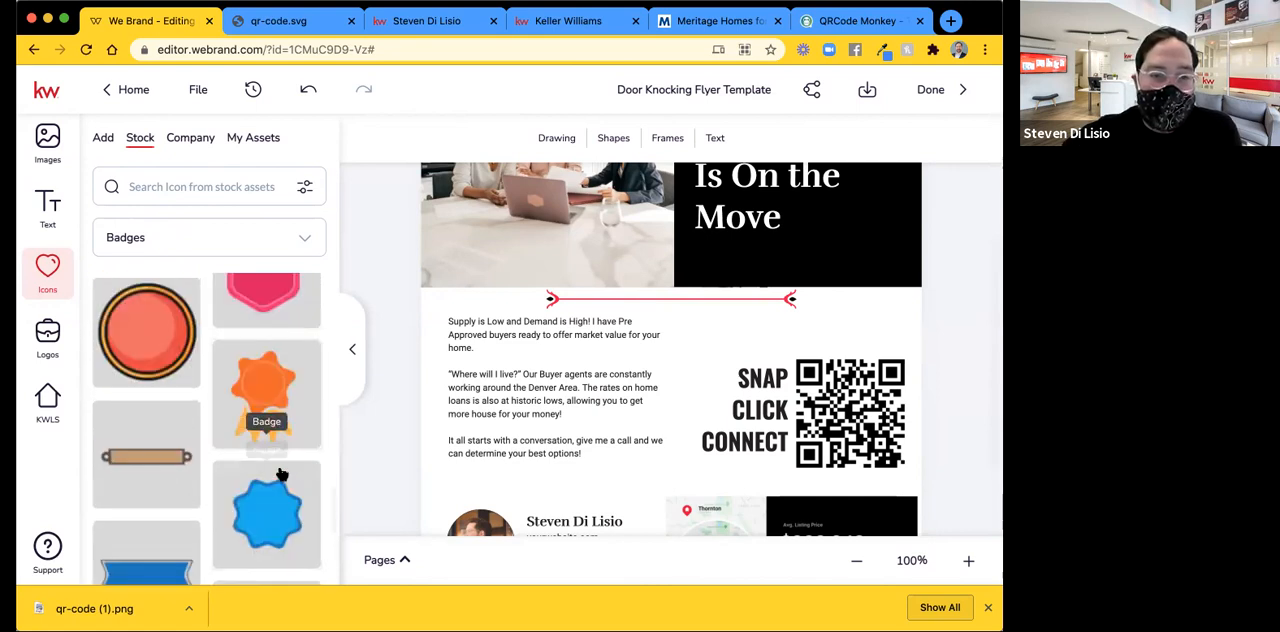
pyautogui.scroll(-2, 282, 474)
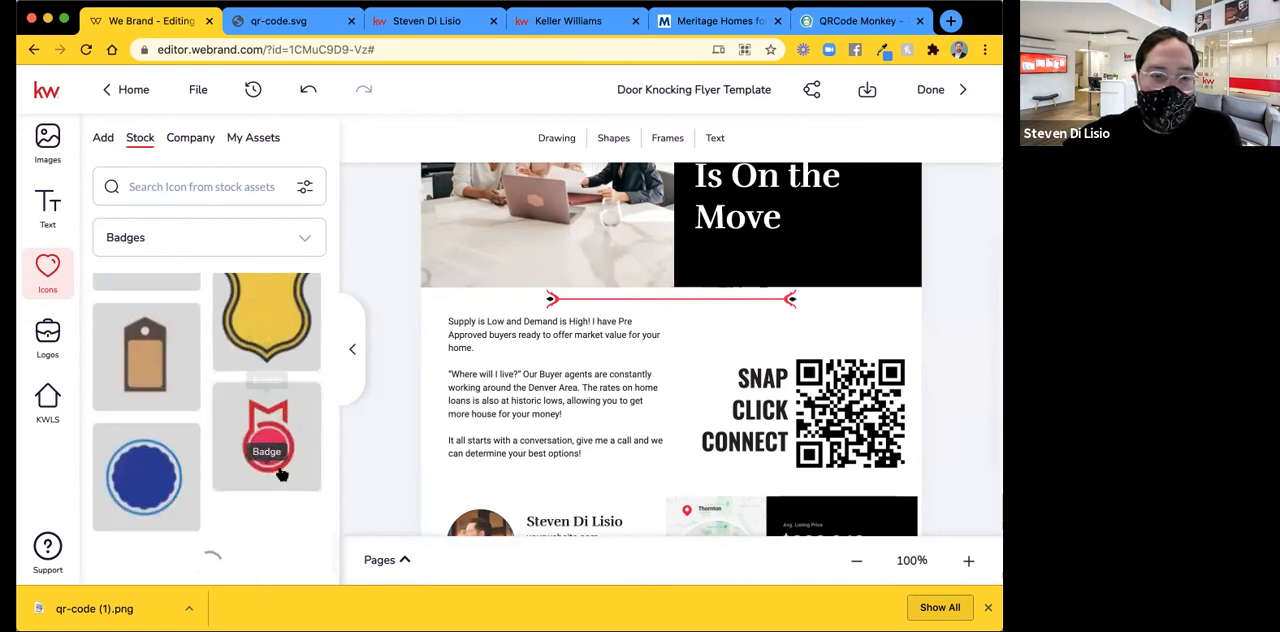
pyautogui.scroll(-8, 282, 474)
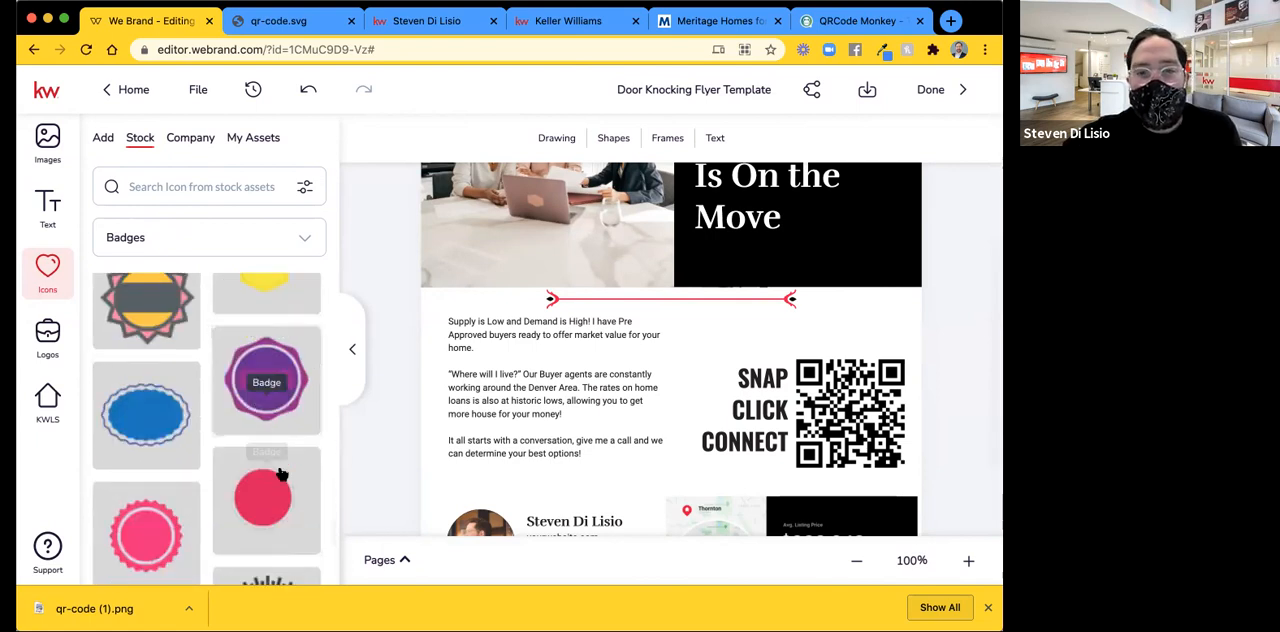
pyautogui.scroll(-3, 282, 474)
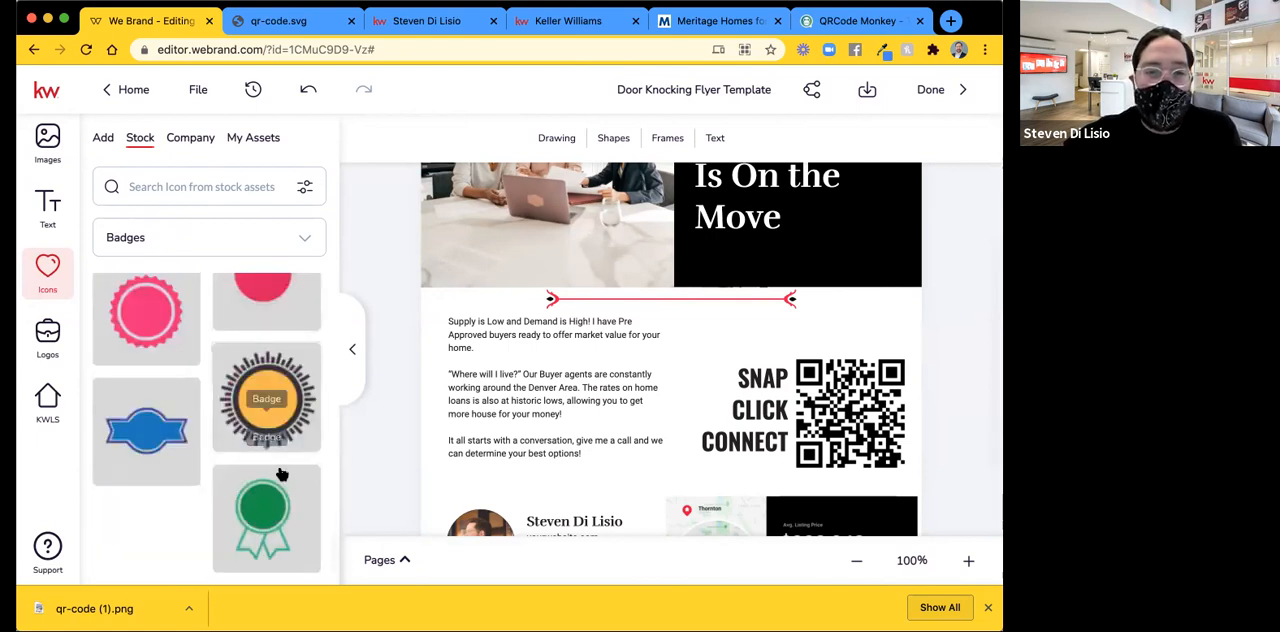
pyautogui.scroll(-2, 282, 474)
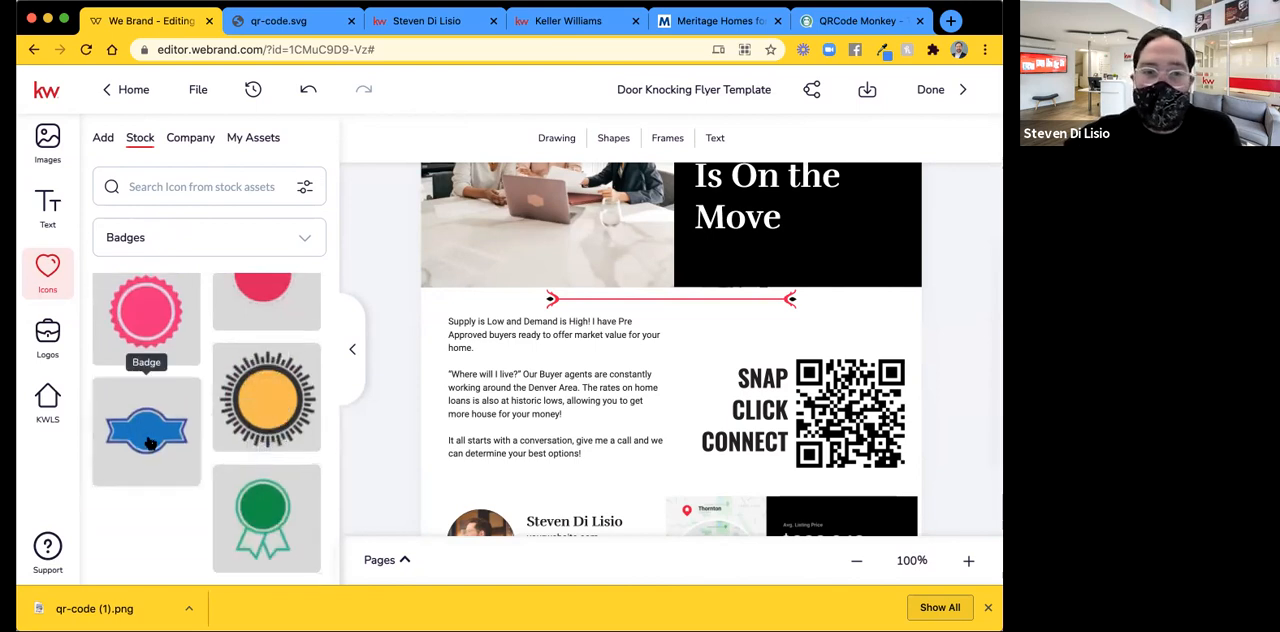
pyautogui.scroll(2, 145, 422)
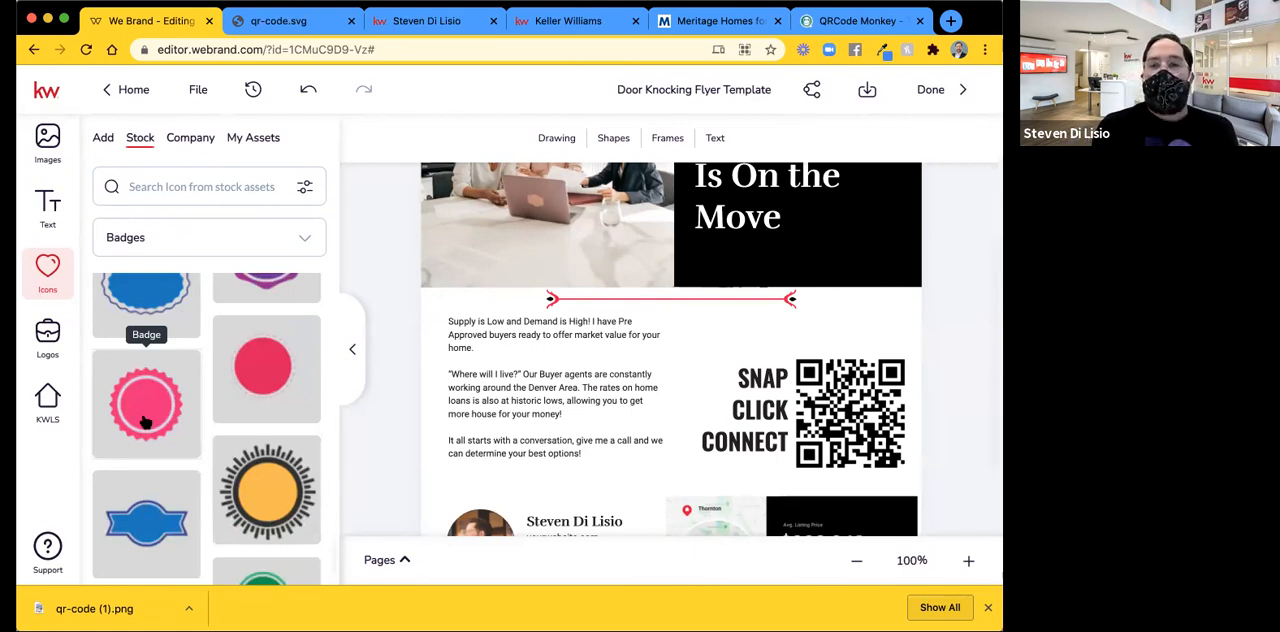
# Add the pink scalloped round badge over the QR code and send it backward so it sits behind the code.
pyautogui.click(145, 422)
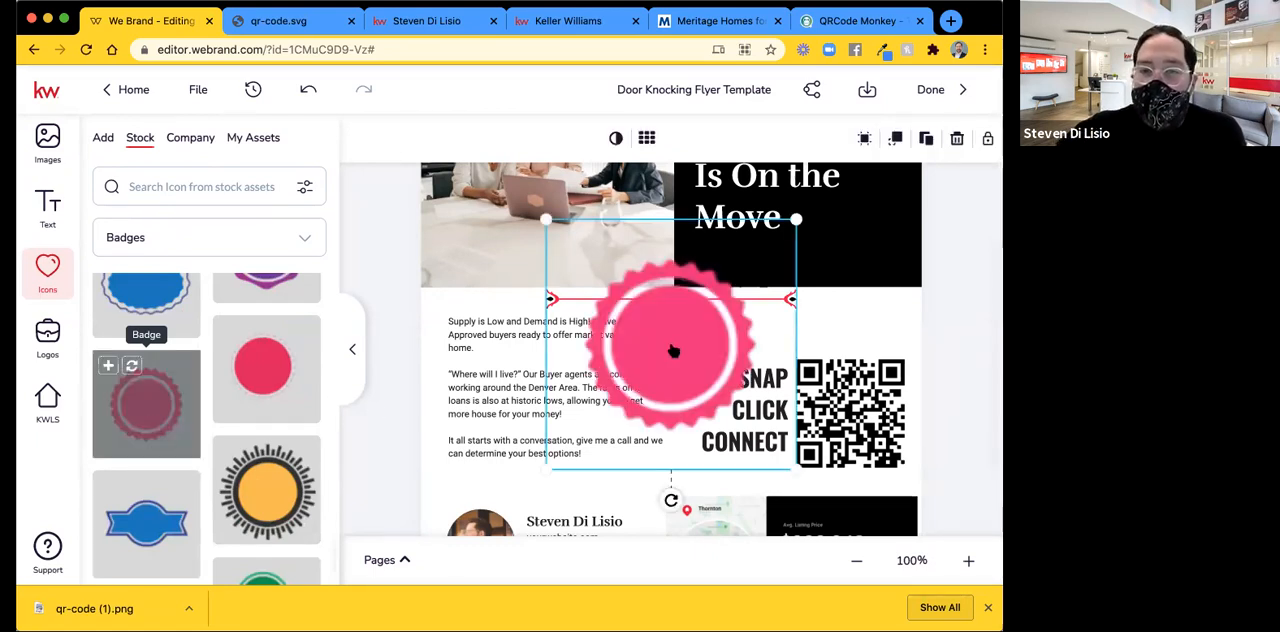
pyautogui.moveTo(660, 347); pyautogui.dragTo(857, 408)
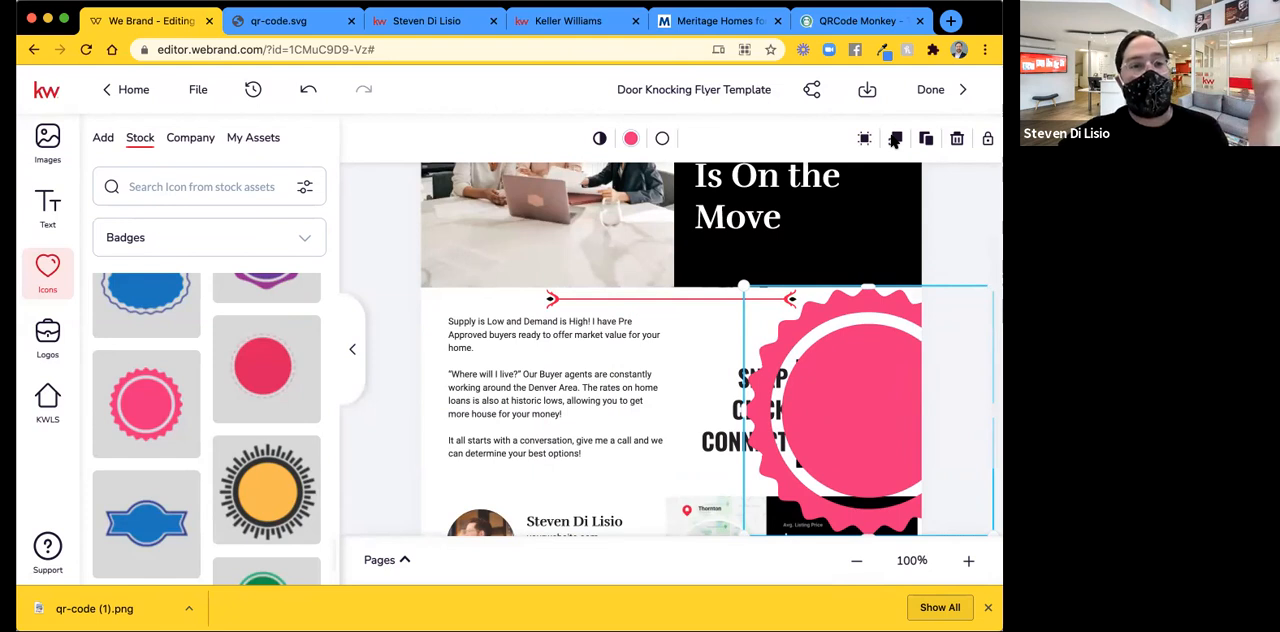
pyautogui.click(894, 140)
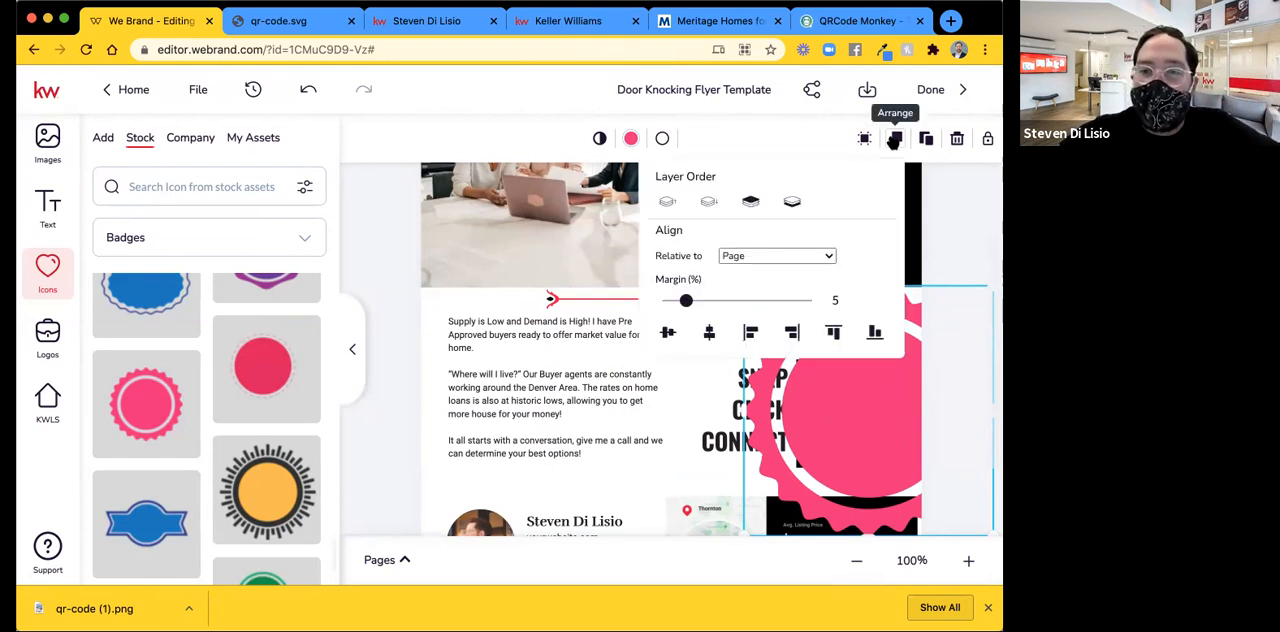
pyautogui.click(709, 204)
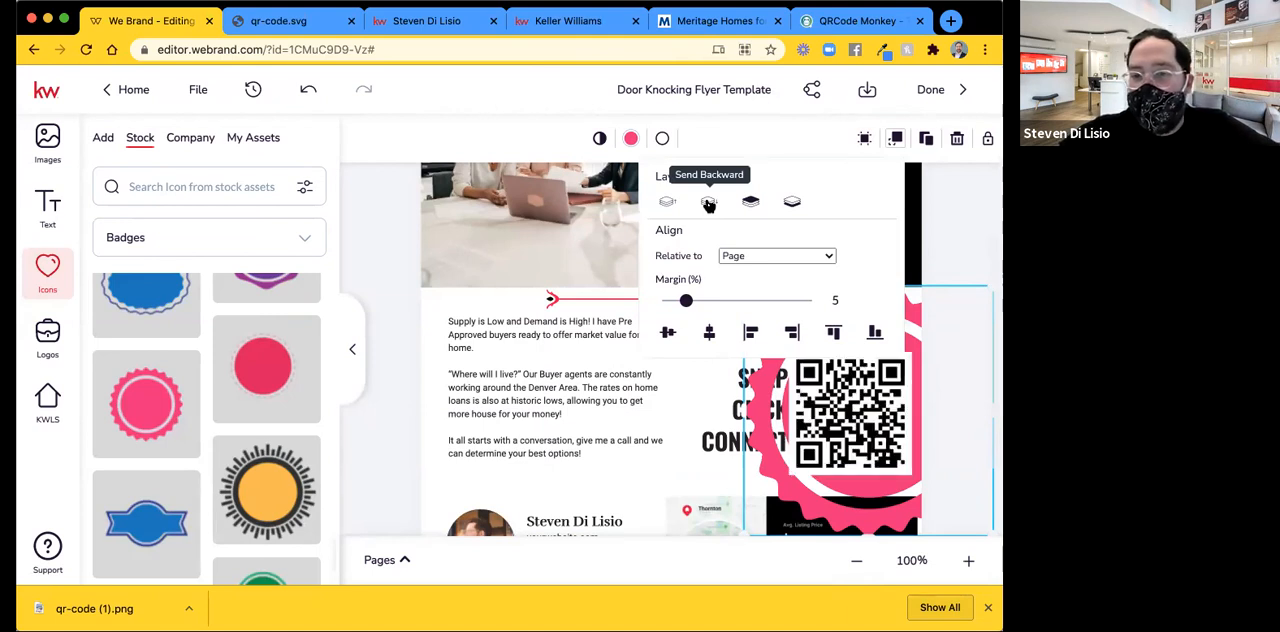
# Send the pink badge backward through the layers until it sits behind the SNAP CLICK CONNECT caption and the market snapshot.
pyautogui.click(709, 204)
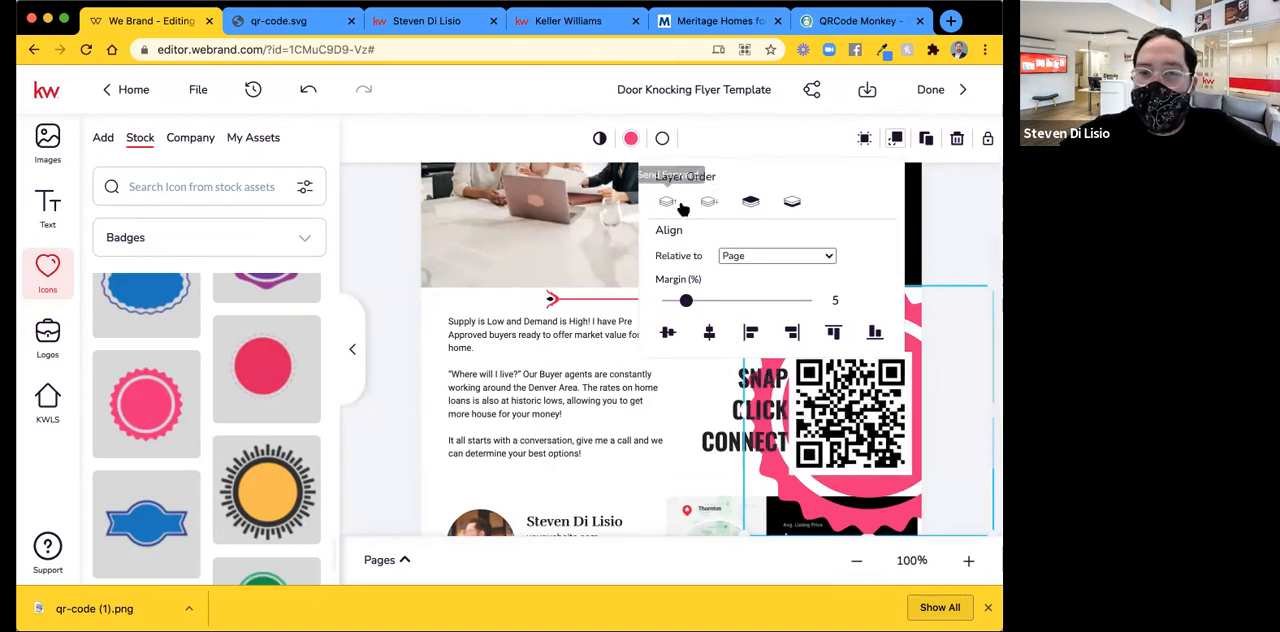
pyautogui.click(709, 203)
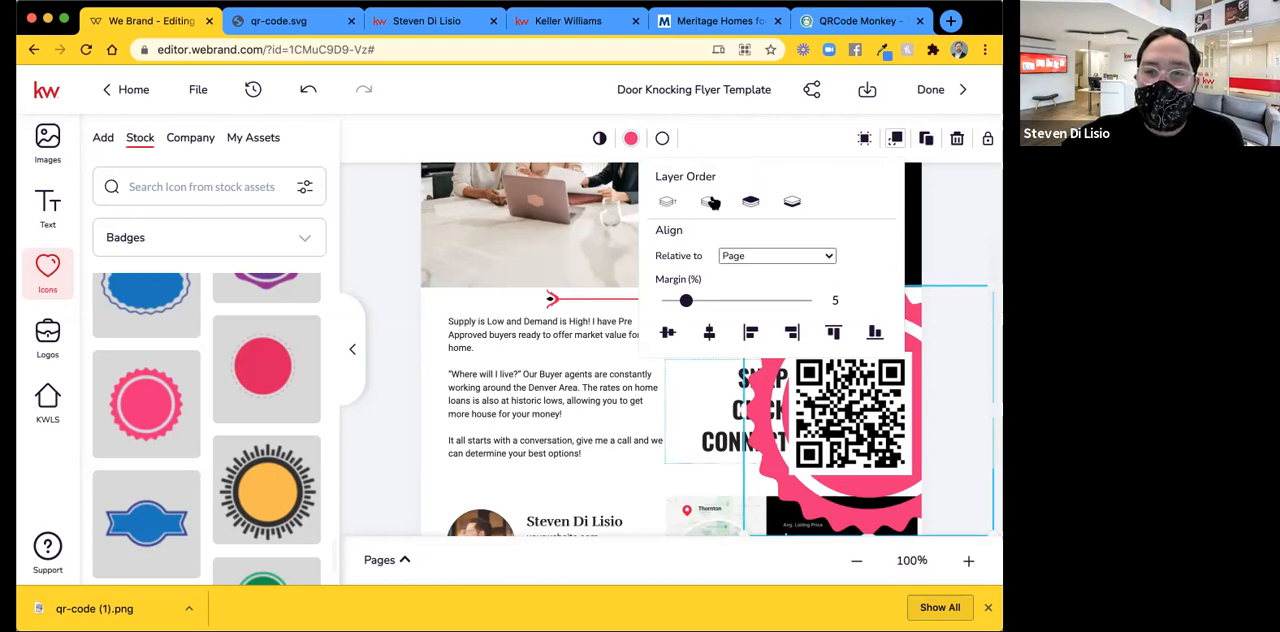
pyautogui.click(709, 203)
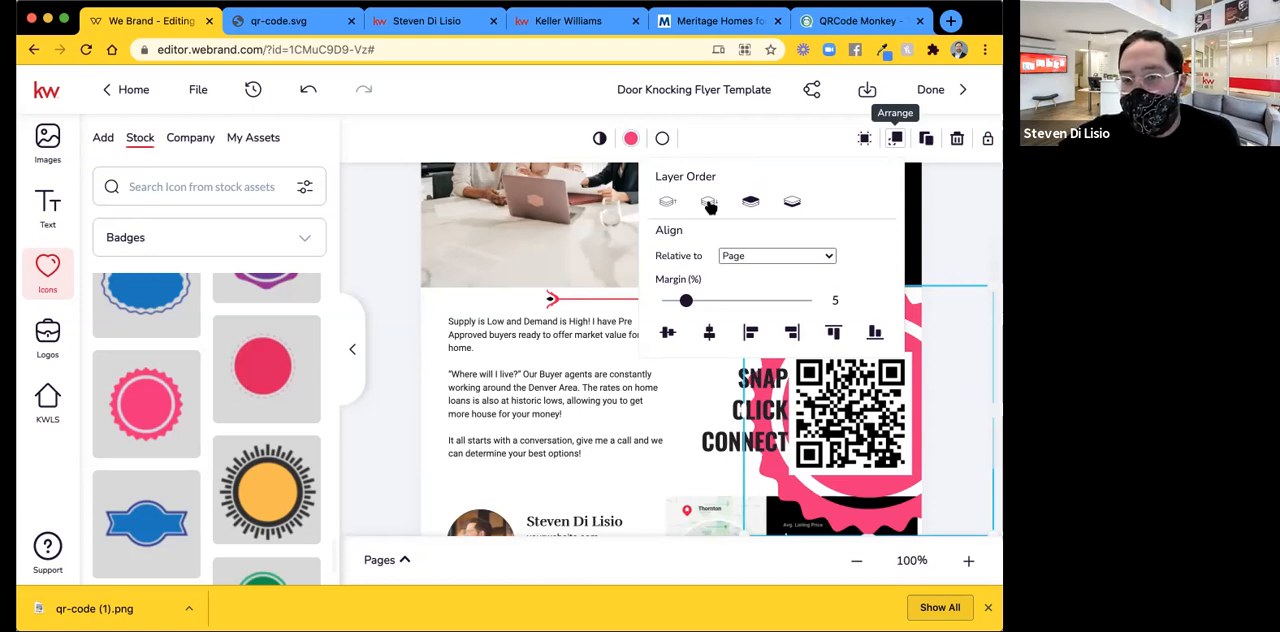
pyautogui.click(709, 203)
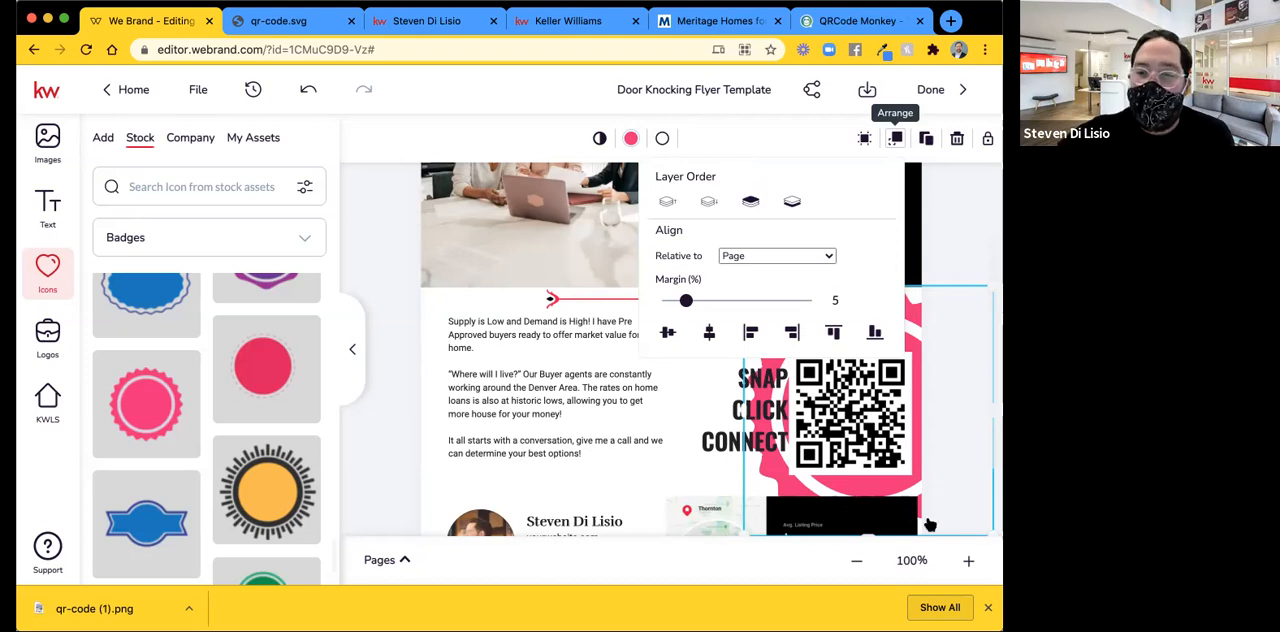
pyautogui.click(955, 211)
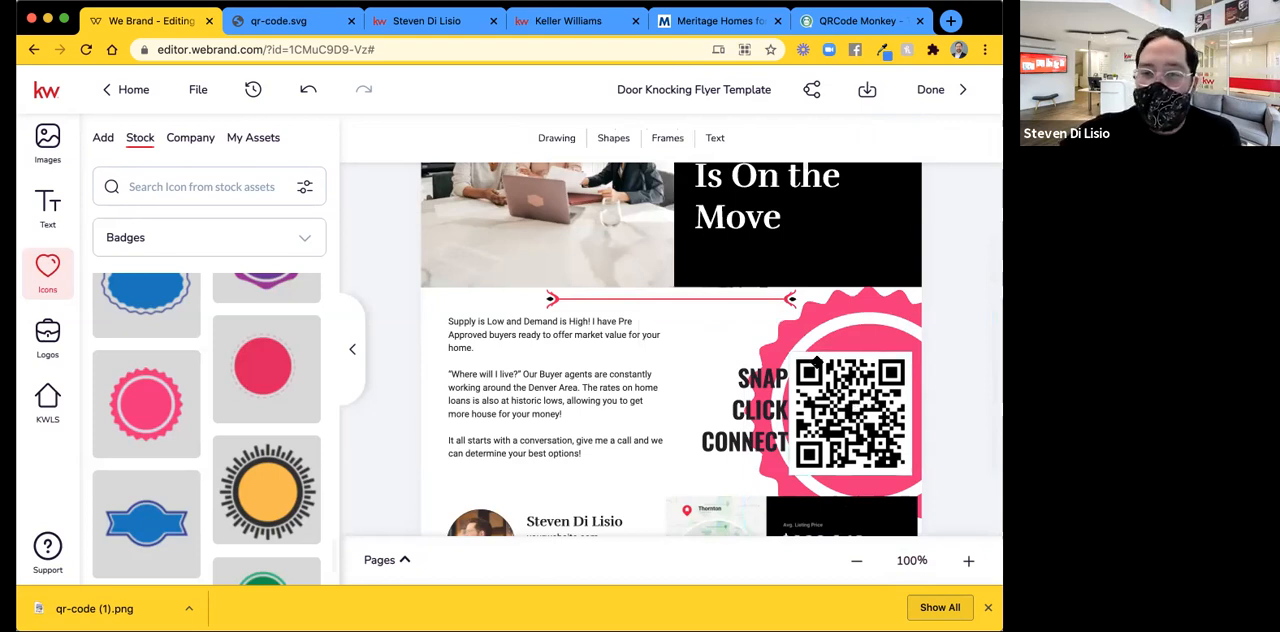
# Shrink the QR code slightly and reposition it inside the ring of the pink badge.
pyautogui.click(785, 364)
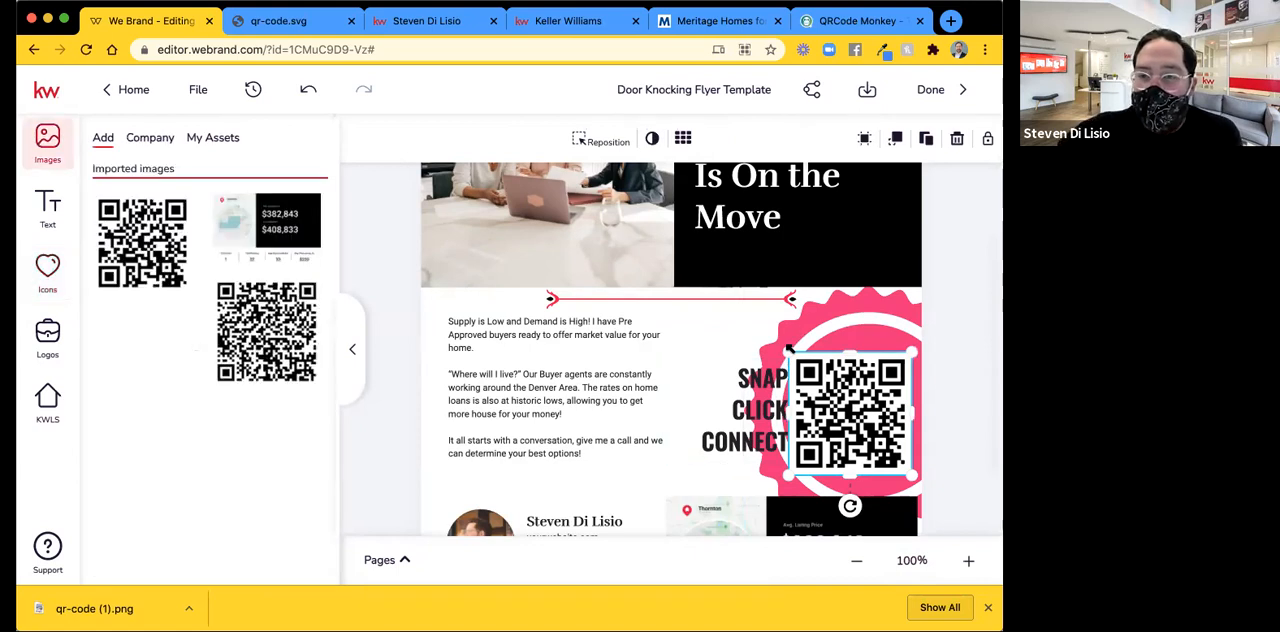
pyautogui.moveTo(789, 352); pyautogui.dragTo(807, 370)
pyautogui.moveTo(853, 438); pyautogui.dragTo(857, 426)
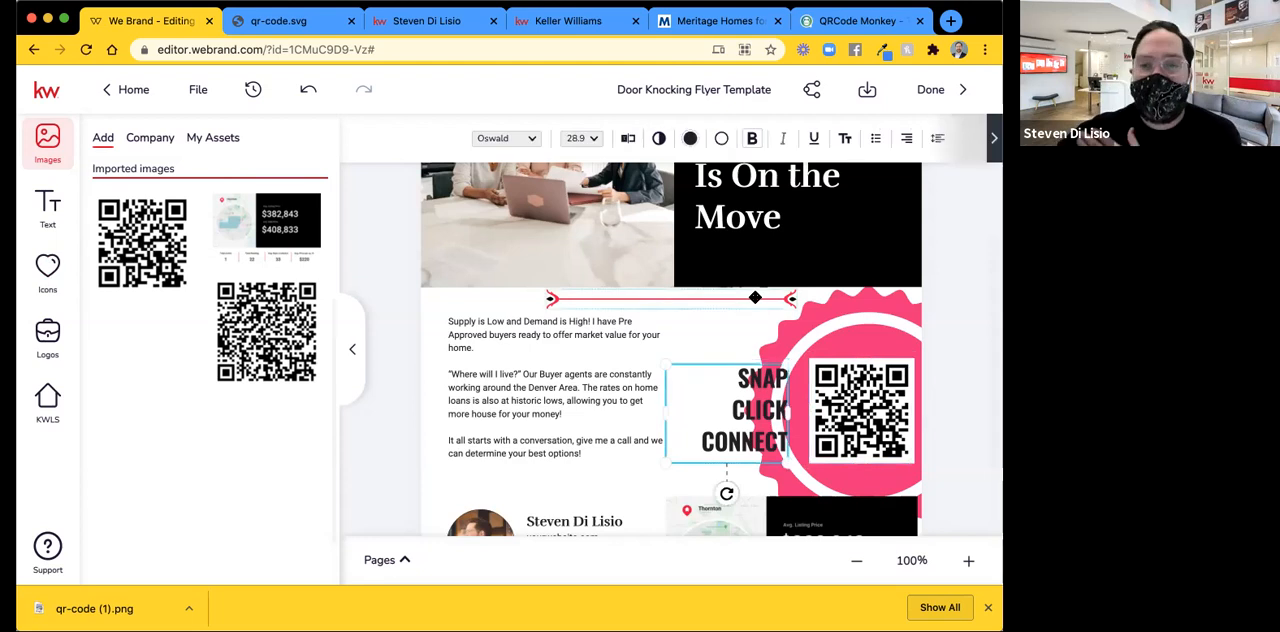
# Delete the red arrow line above the message and the yellow outlined shape around the THORNTON heading.
pyautogui.click(957, 354)
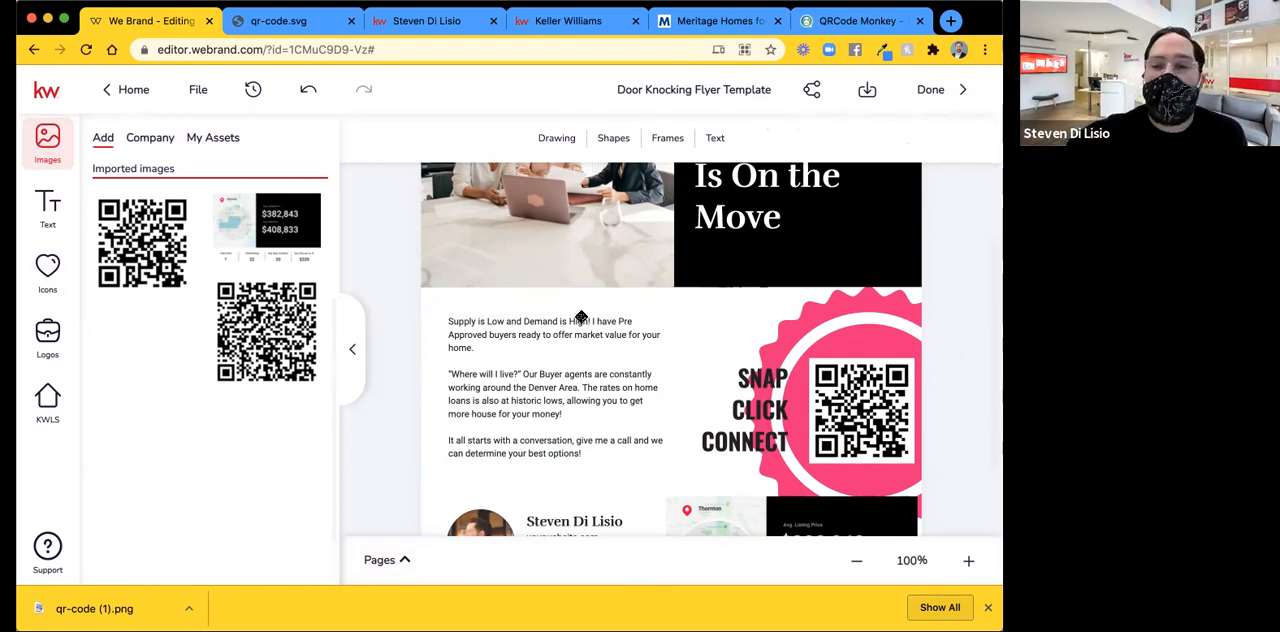
pyautogui.click(858, 563)
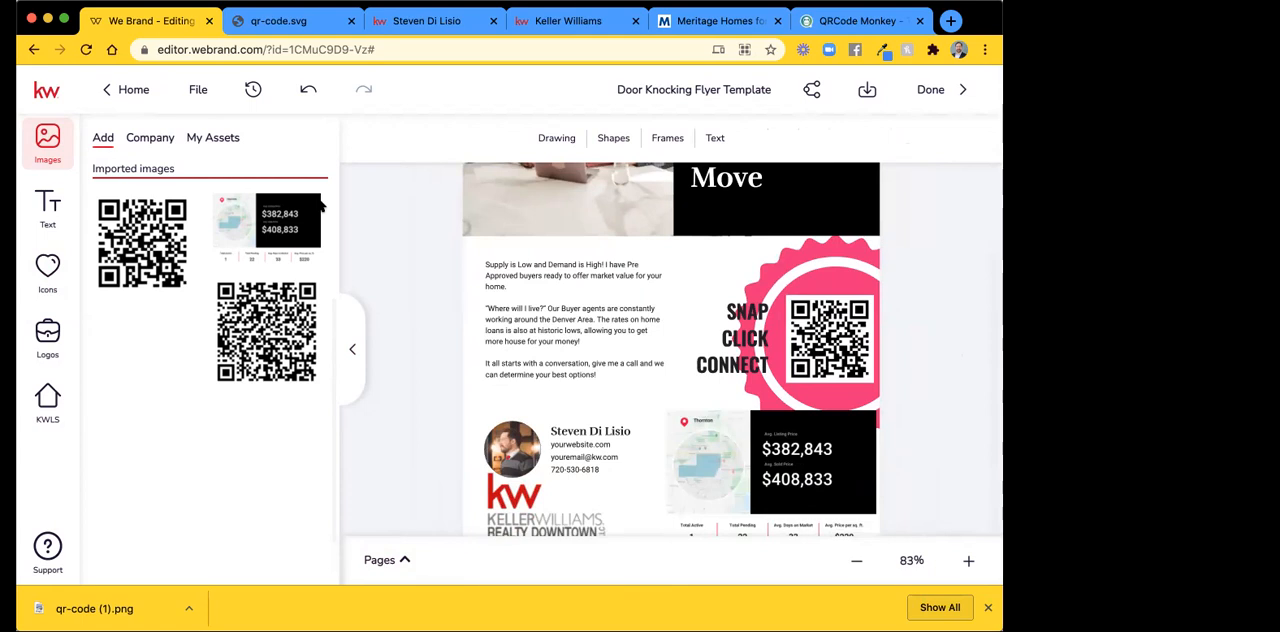
pyautogui.scroll(3, 612, 306)
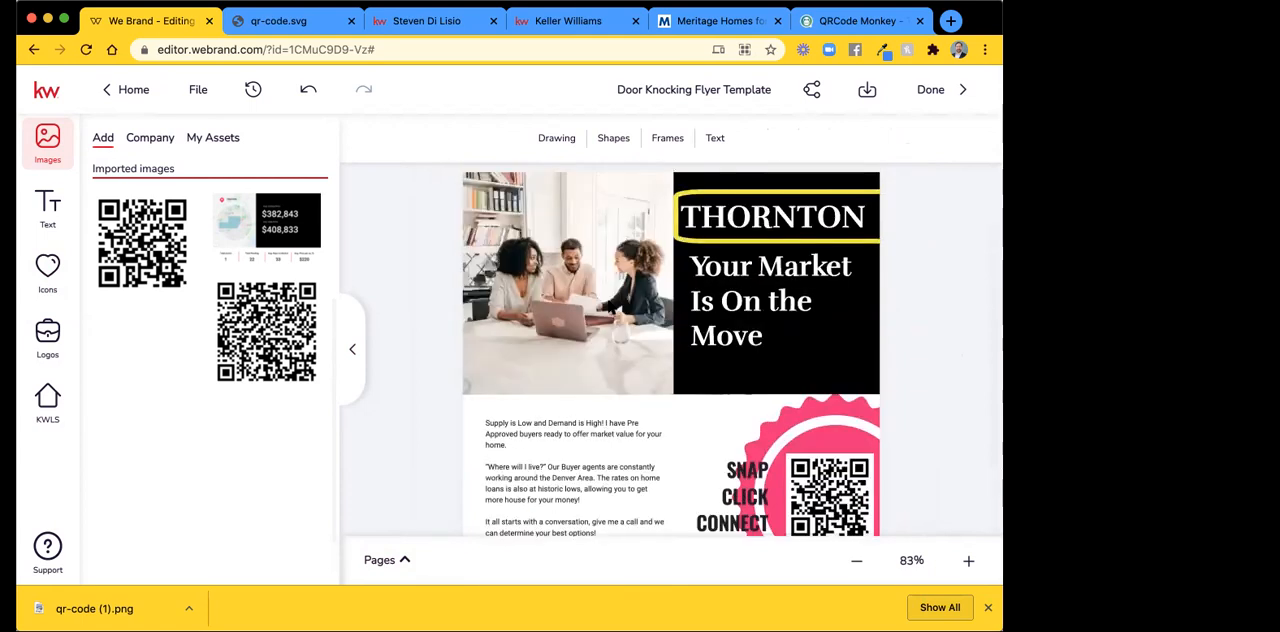
pyautogui.click(717, 190)
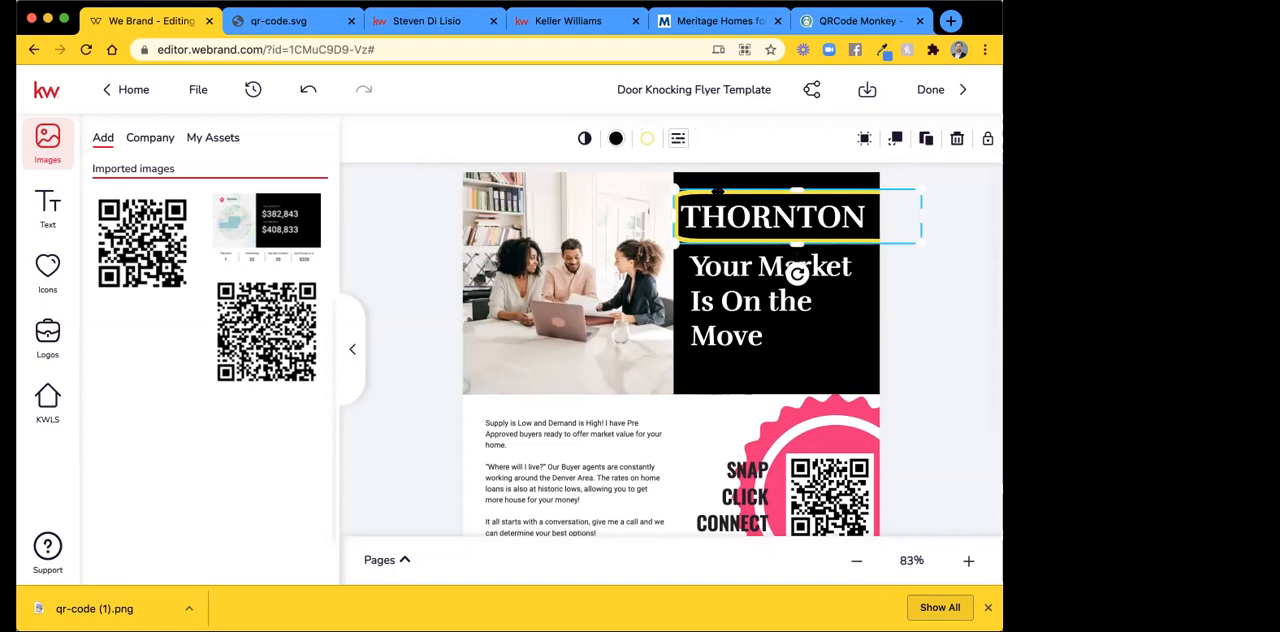
pyautogui.press('Delete')
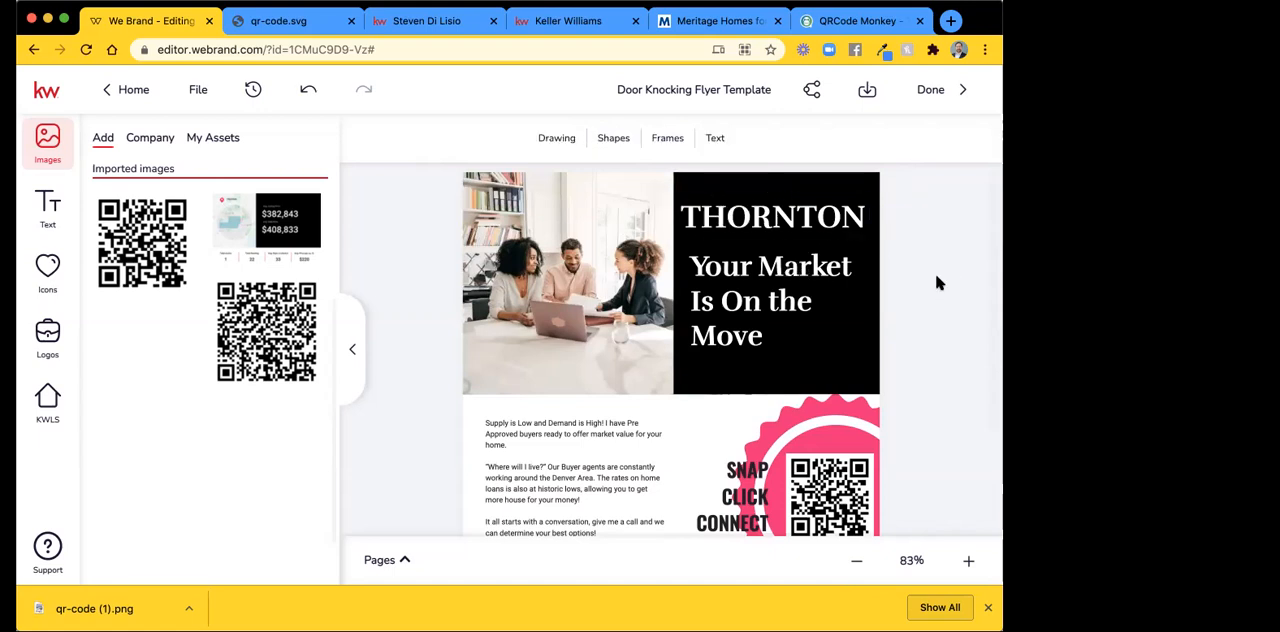
# Scale up the custom message text block to a font size of about 13.4.
pyautogui.scroll(-5, 935, 273)
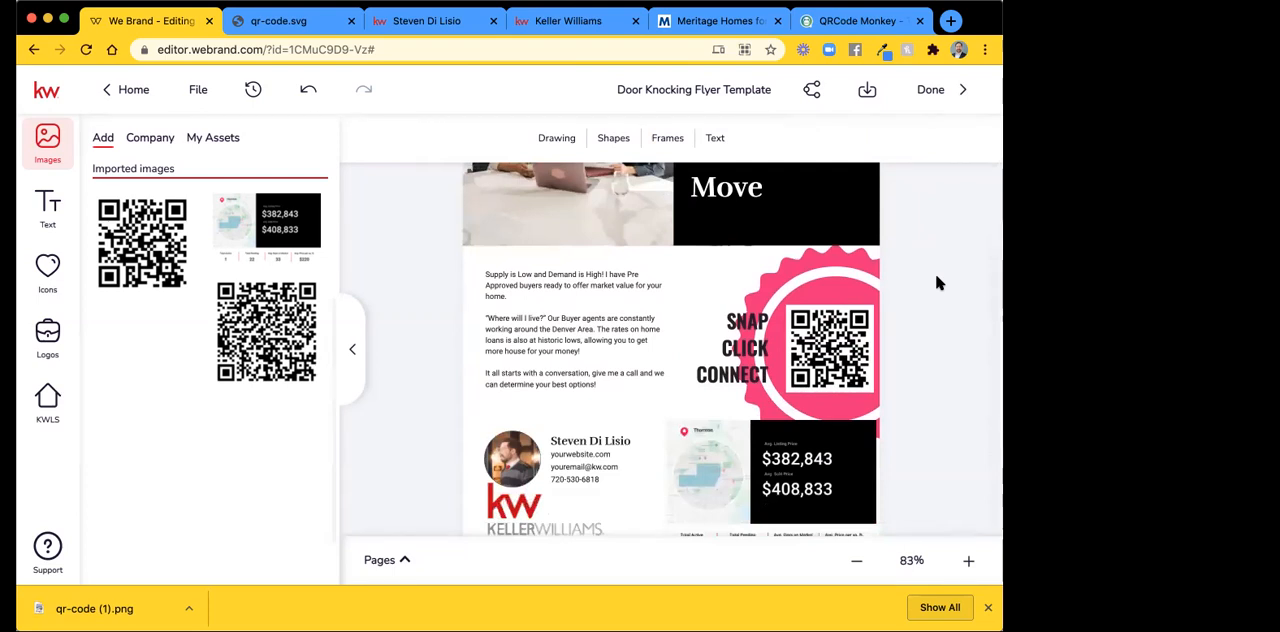
pyautogui.click(563, 346)
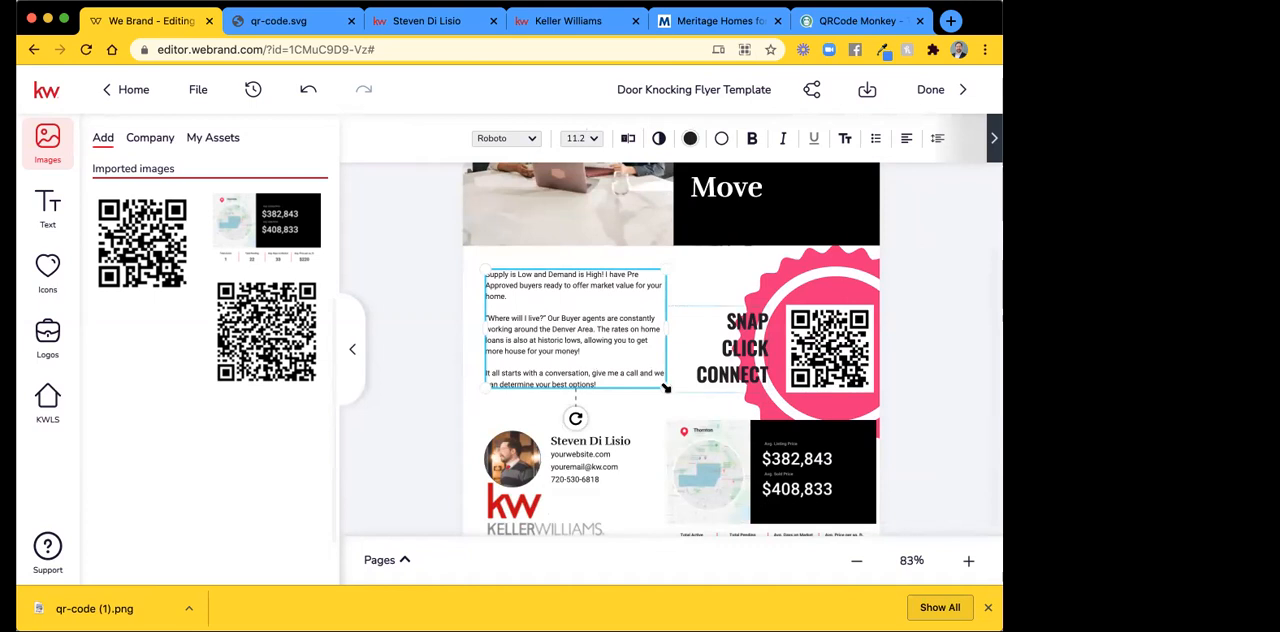
pyautogui.moveTo(674, 392); pyautogui.dragTo(704, 424)
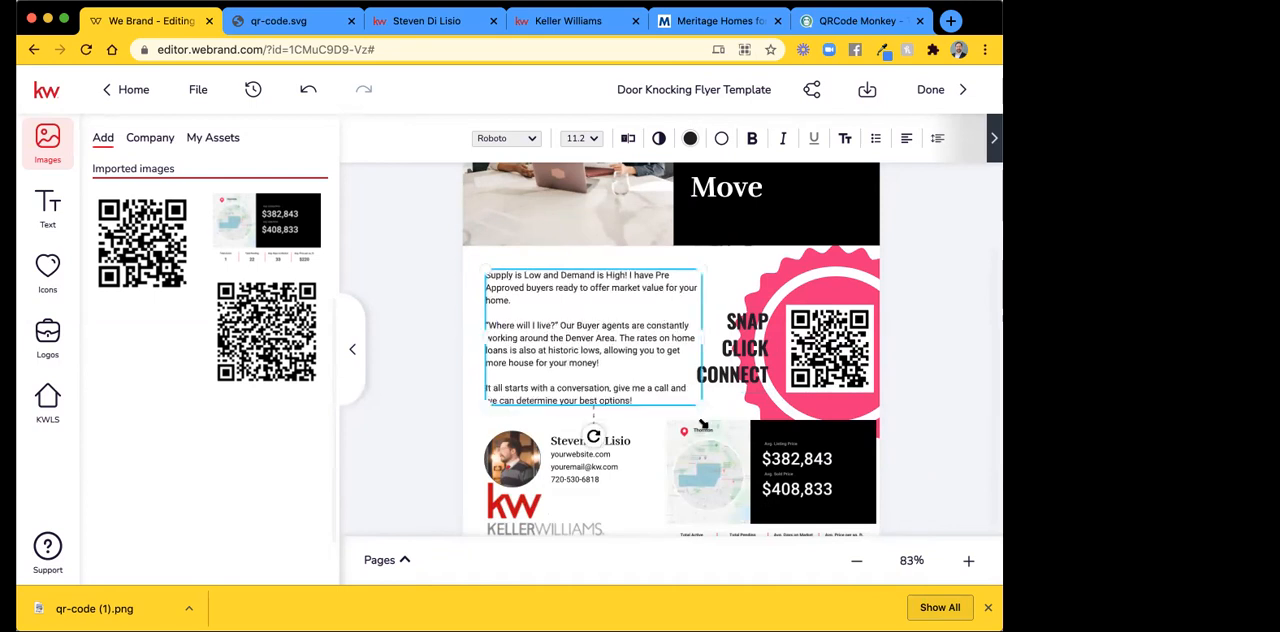
pyautogui.click(949, 289)
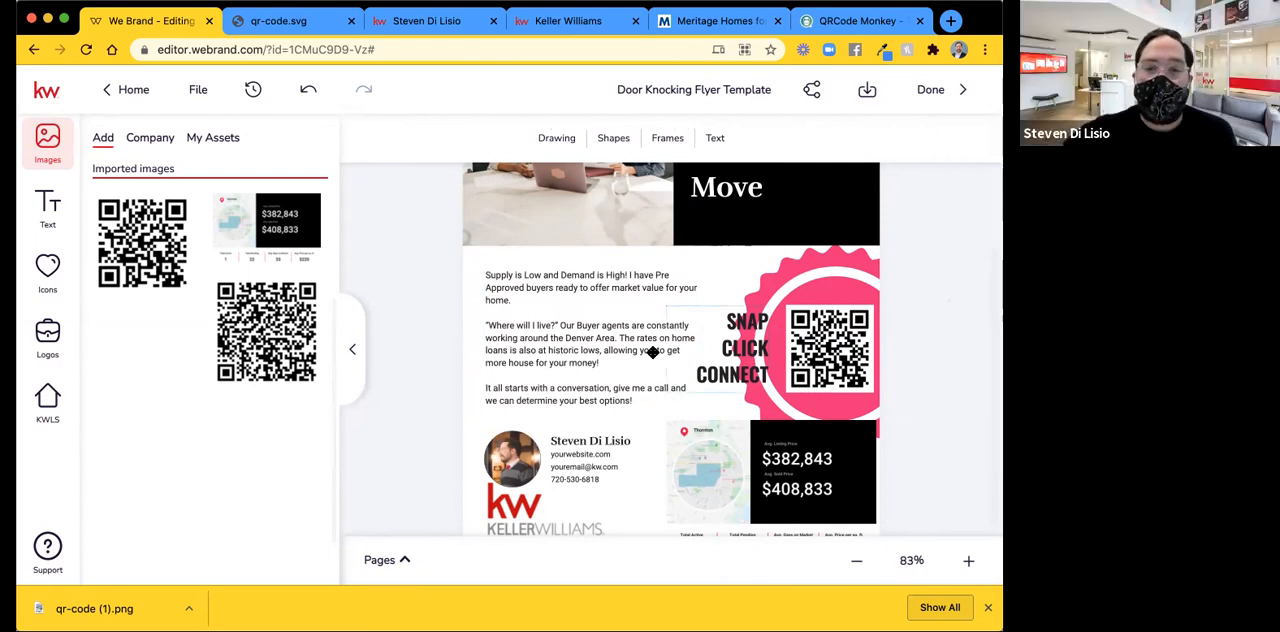
# Enlarge the custom message a little further so it fills the space above the agent details and beside the caption.
pyautogui.scroll(-1, 652, 352)
pyautogui.scroll(2, 652, 352)
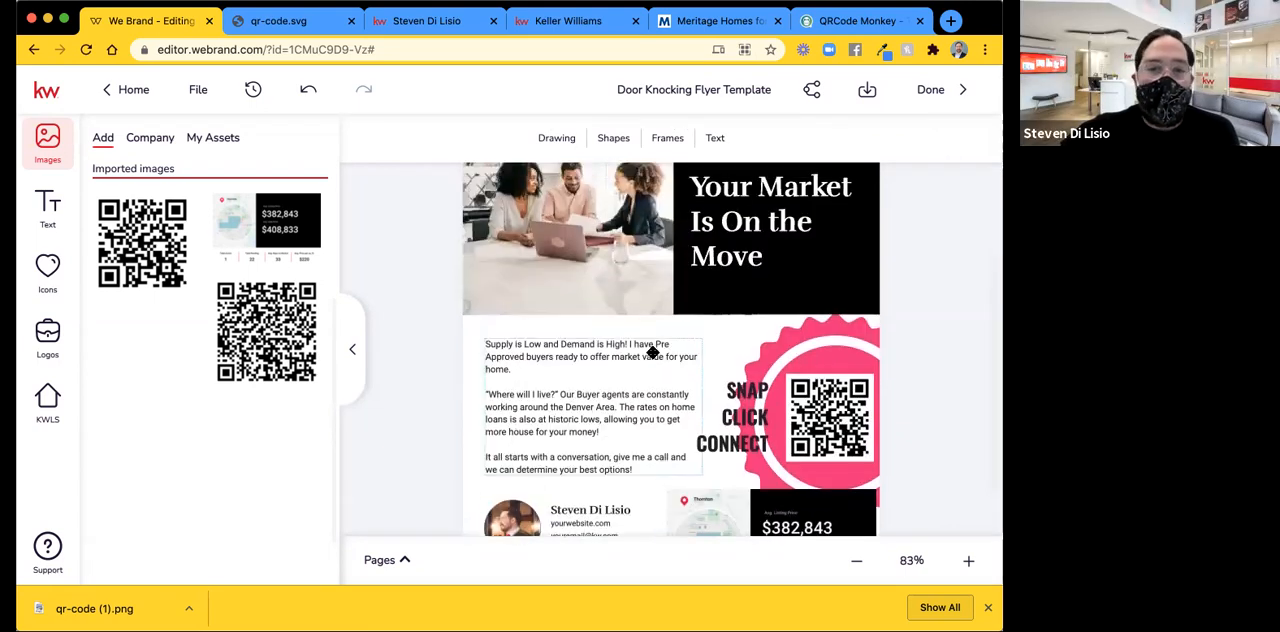
pyautogui.scroll(-2, 652, 352)
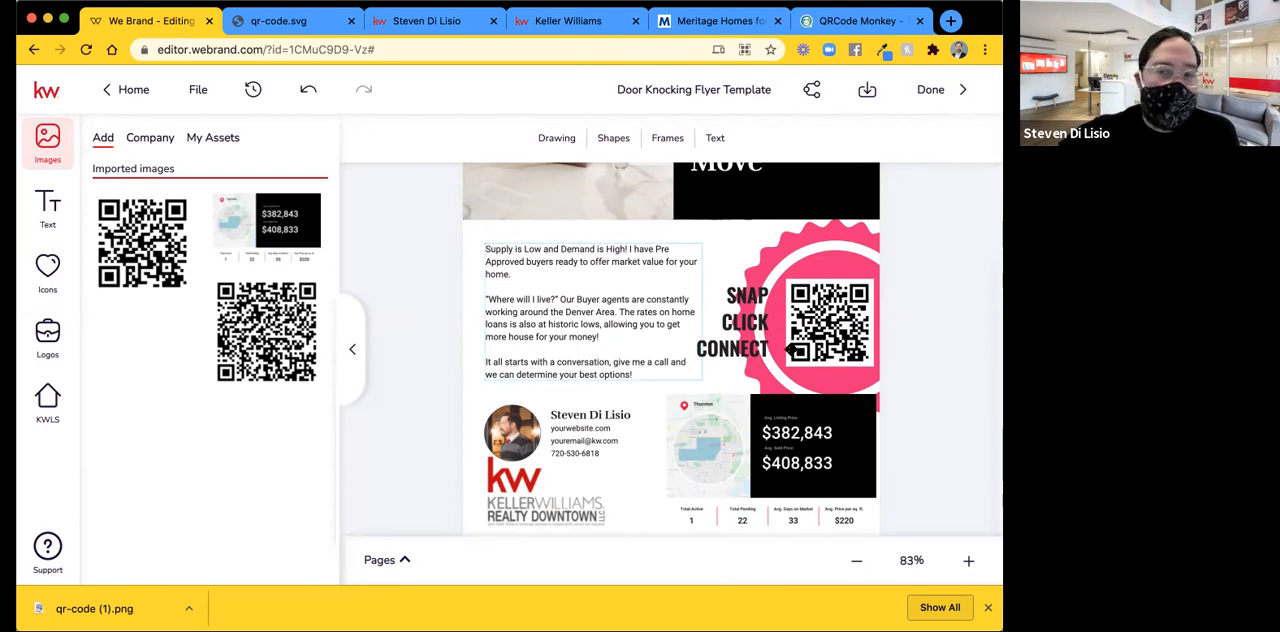
pyautogui.click(699, 371)
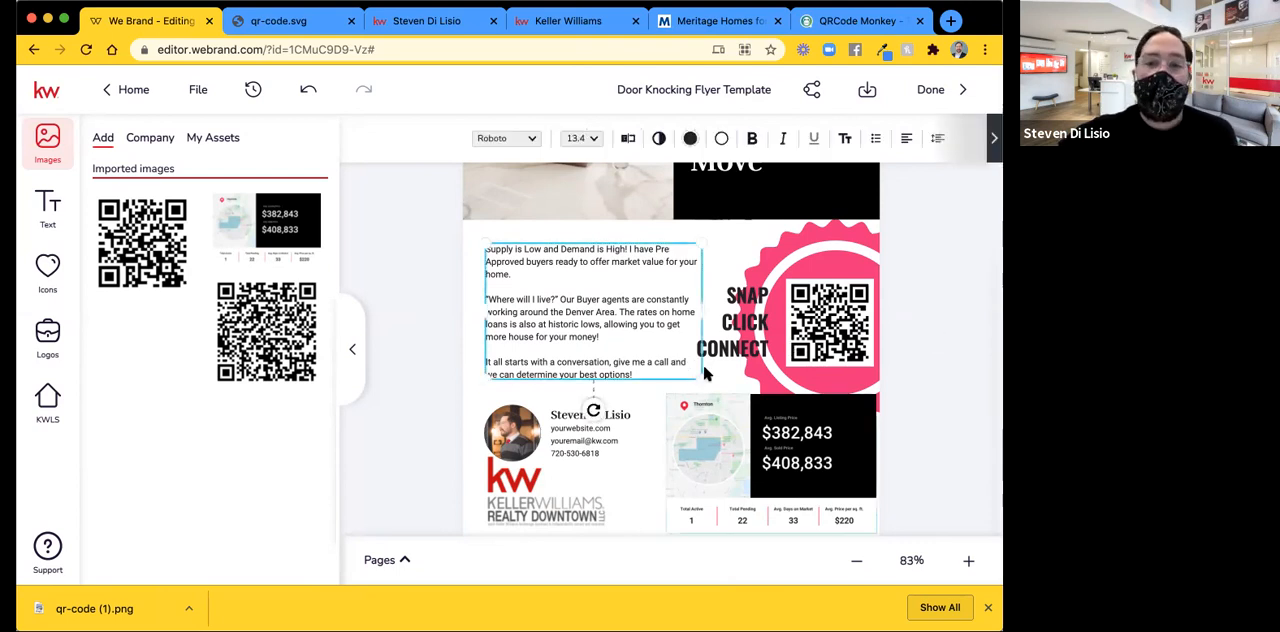
pyautogui.moveTo(701, 378); pyautogui.dragTo(721, 390)
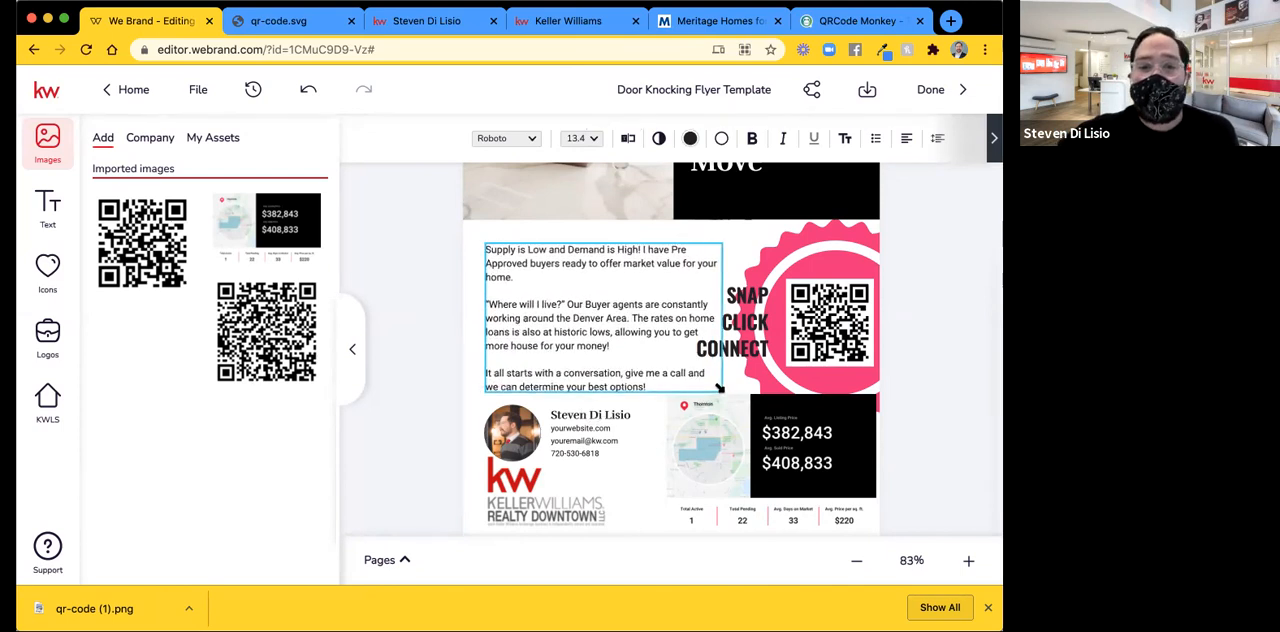
pyautogui.click(602, 331)
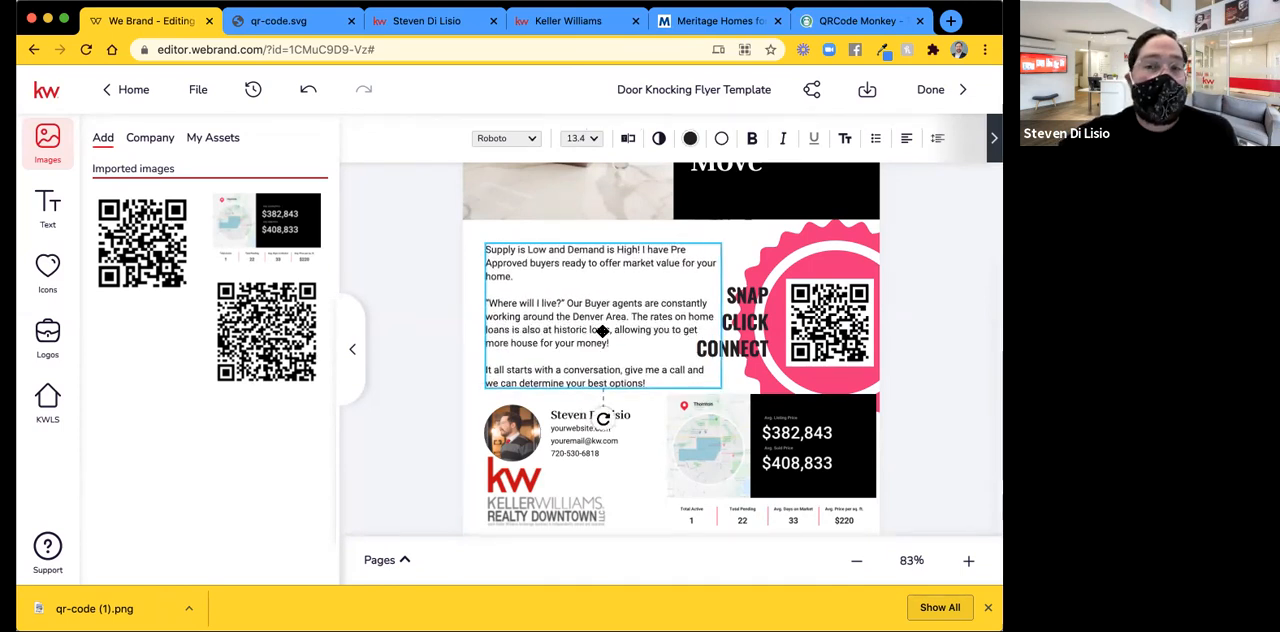
pyautogui.click(940, 254)
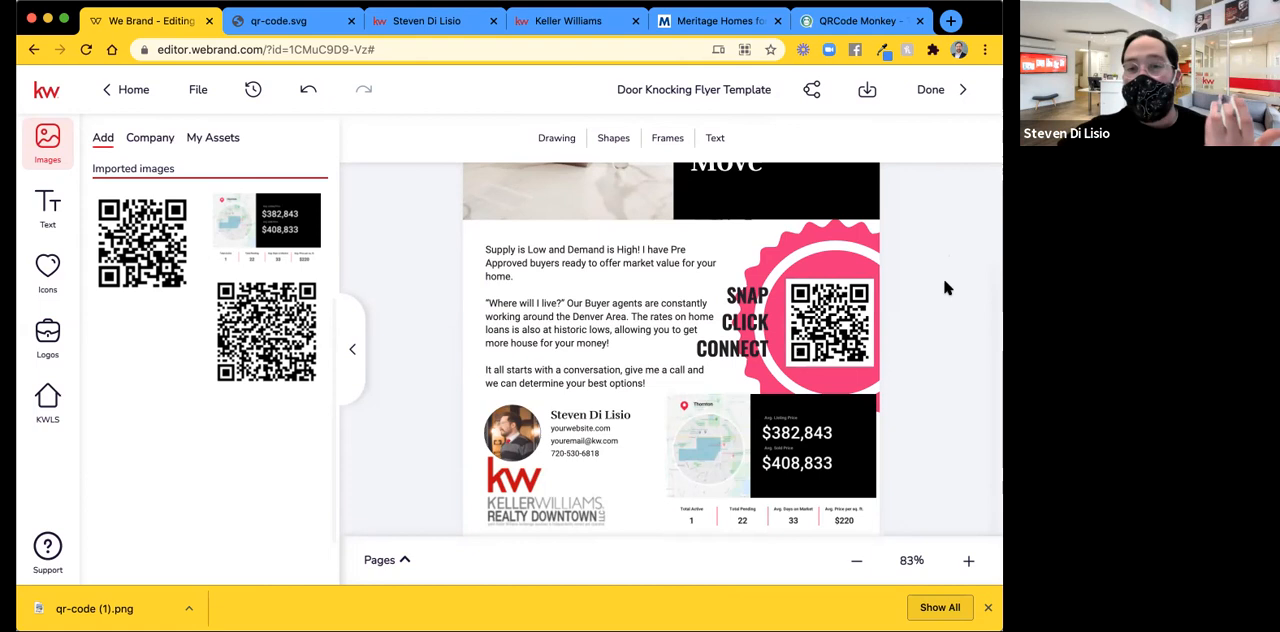
# Review the flyer layout from the THORNTON heading down to the agent details and market snapshot.
pyautogui.scroll(-1, 944, 287)
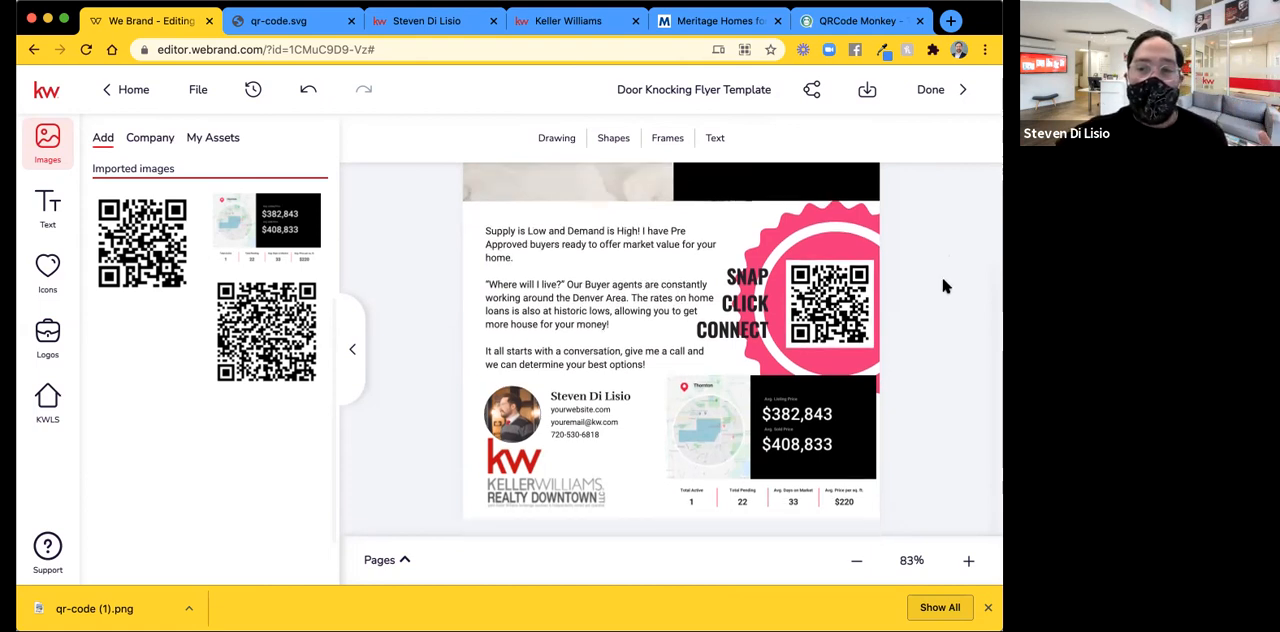
pyautogui.click(920, 413)
pyautogui.scroll(2, 920, 413)
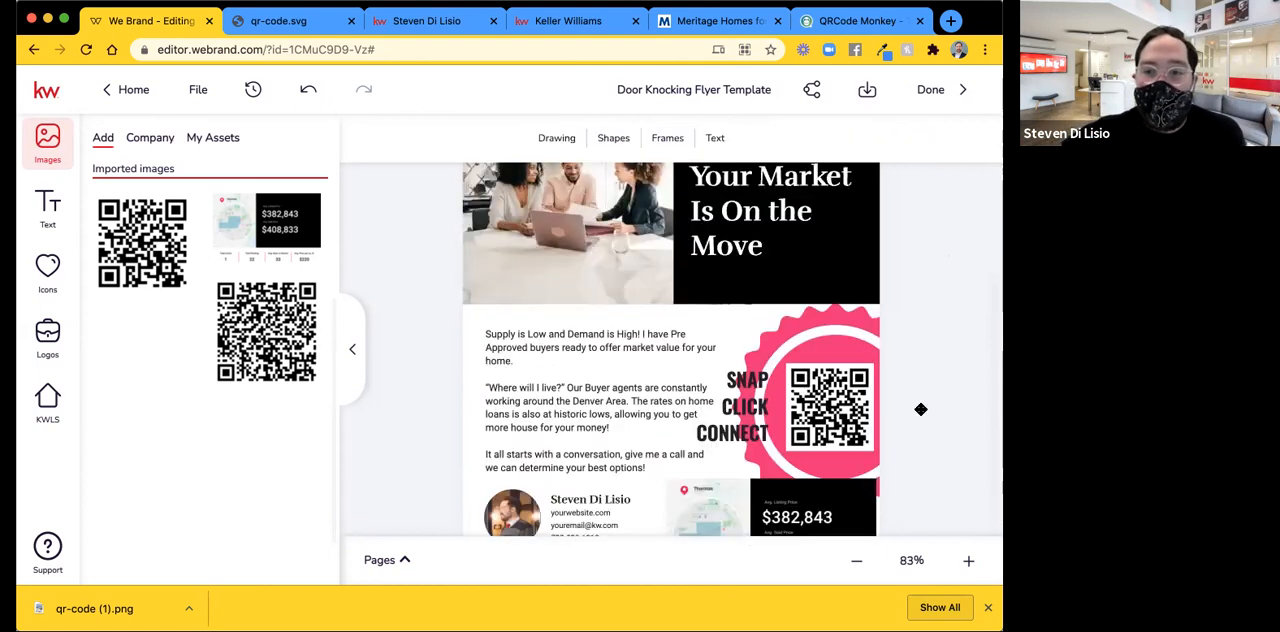
pyautogui.scroll(2, 920, 413)
pyautogui.scroll(1, 879, 337)
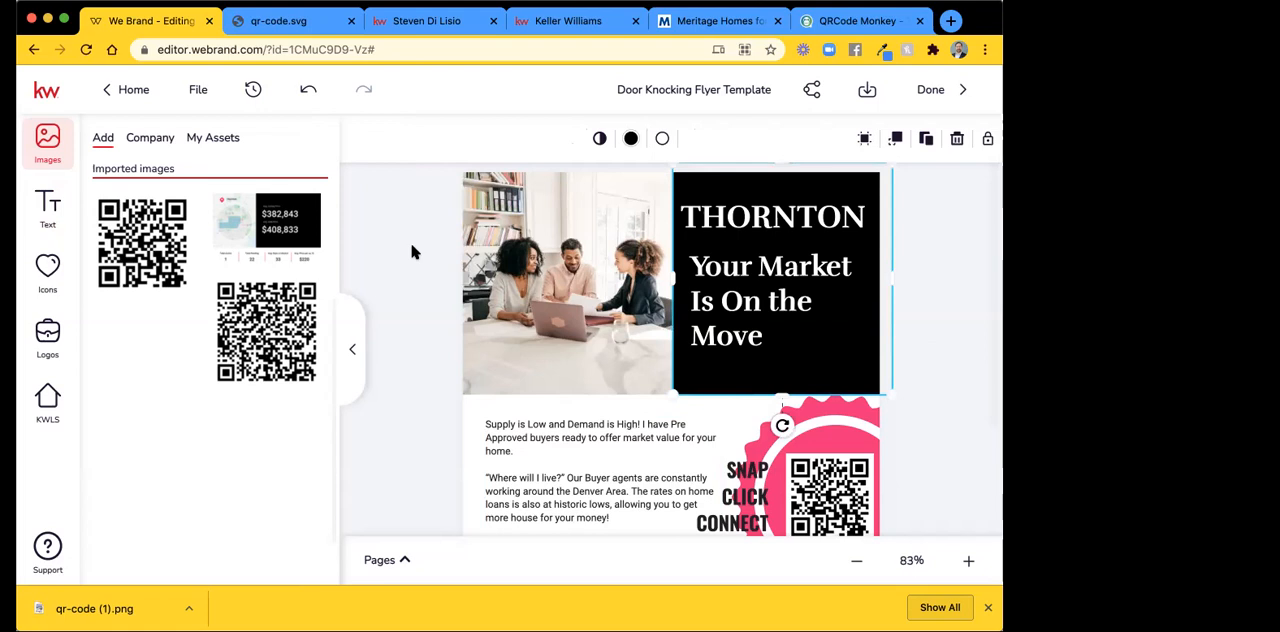
pyautogui.scroll(-5, 411, 252)
pyautogui.scroll(2, 411, 252)
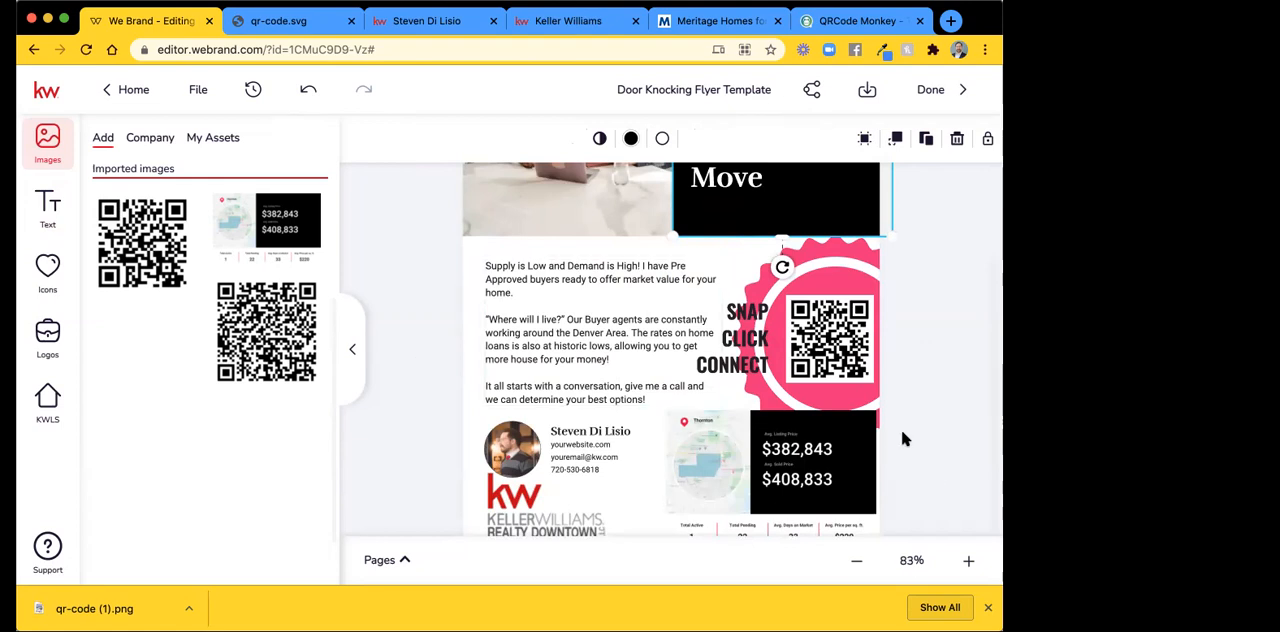
# Enlarge the Thornton market snapshot image and shift it to fit flush into the flyer's lower right corner.
pyautogui.scroll(-1, 903, 438)
pyautogui.click(875, 505)
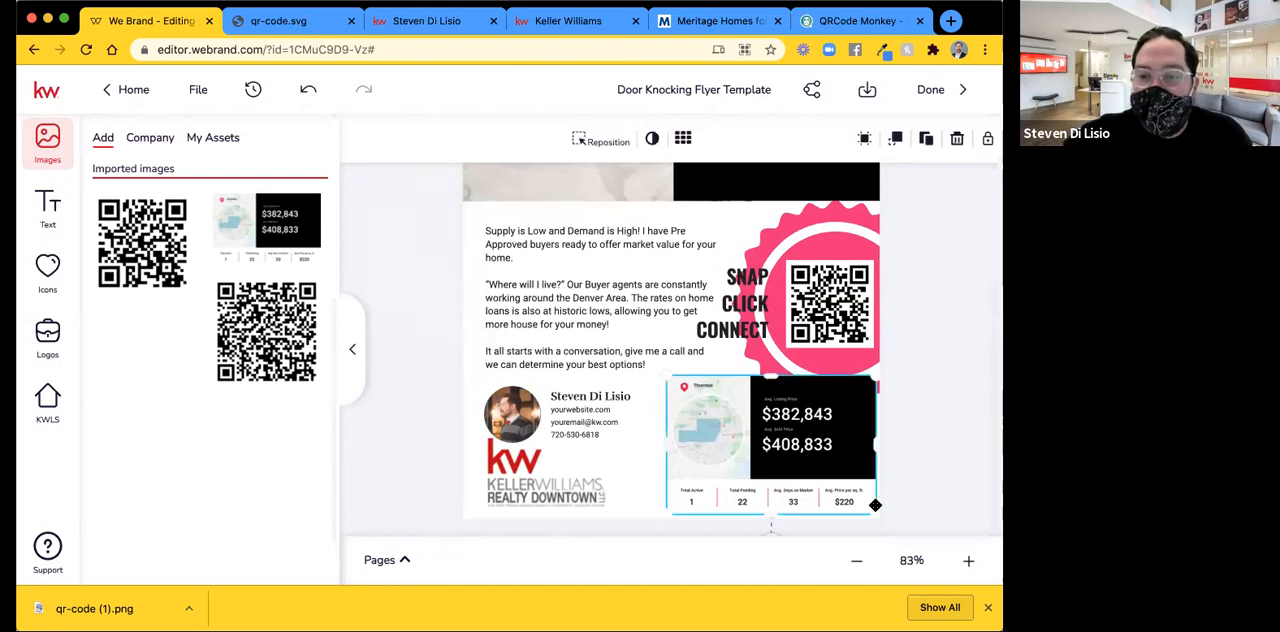
pyautogui.moveTo(875, 505); pyautogui.dragTo(888, 521)
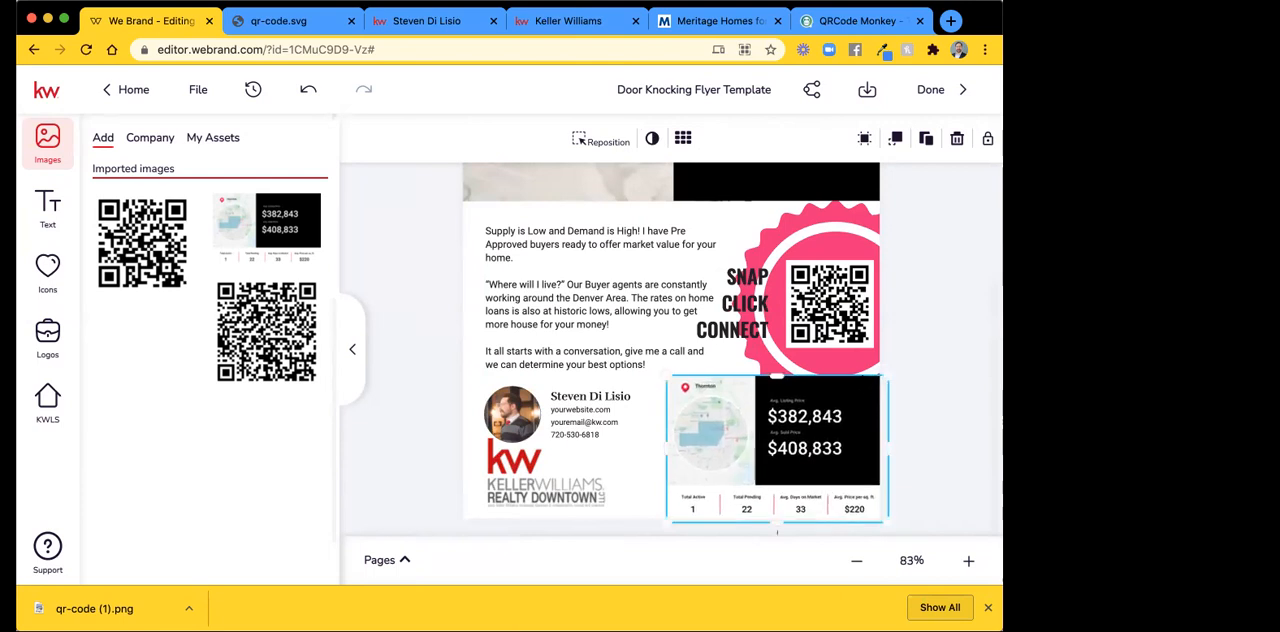
pyautogui.moveTo(790, 455); pyautogui.dragTo(790, 448)
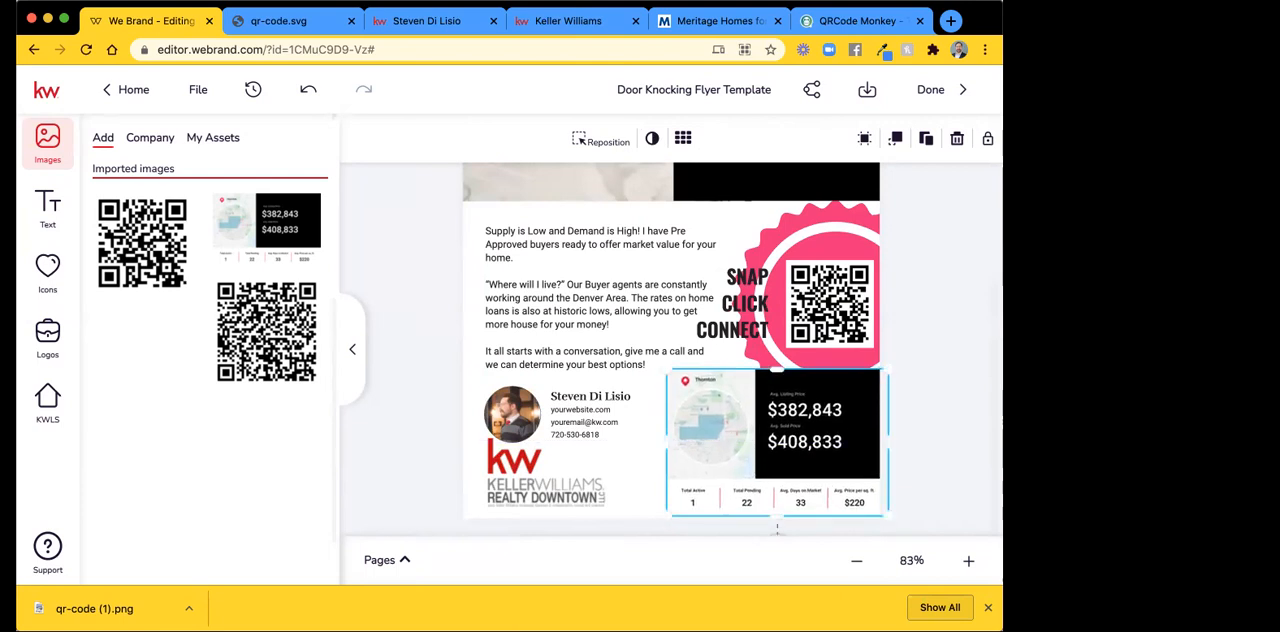
pyautogui.moveTo(890, 514); pyautogui.dragTo(898, 526)
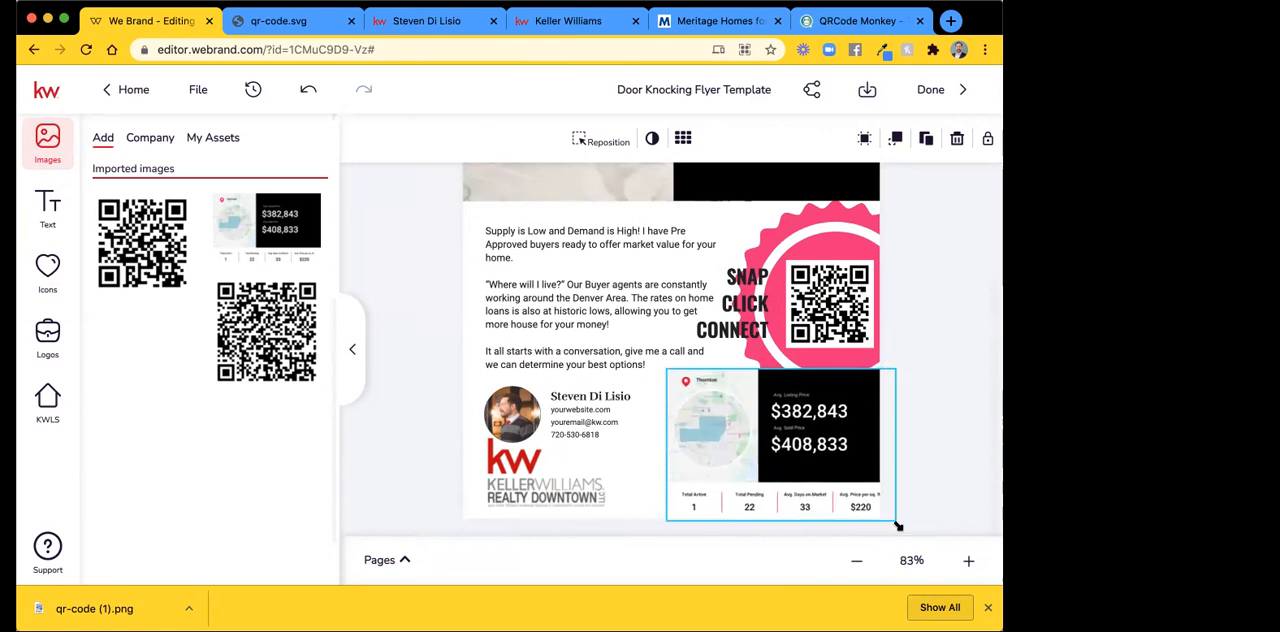
pyautogui.moveTo(790, 448); pyautogui.dragTo(782, 448)
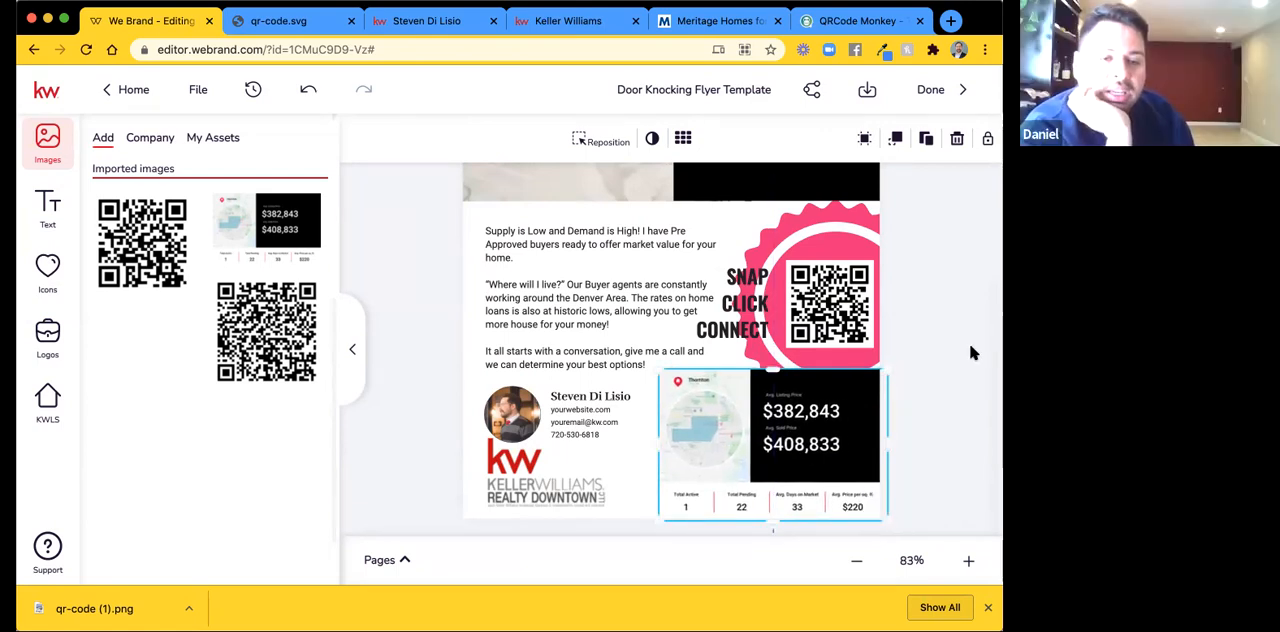
pyautogui.click(914, 312)
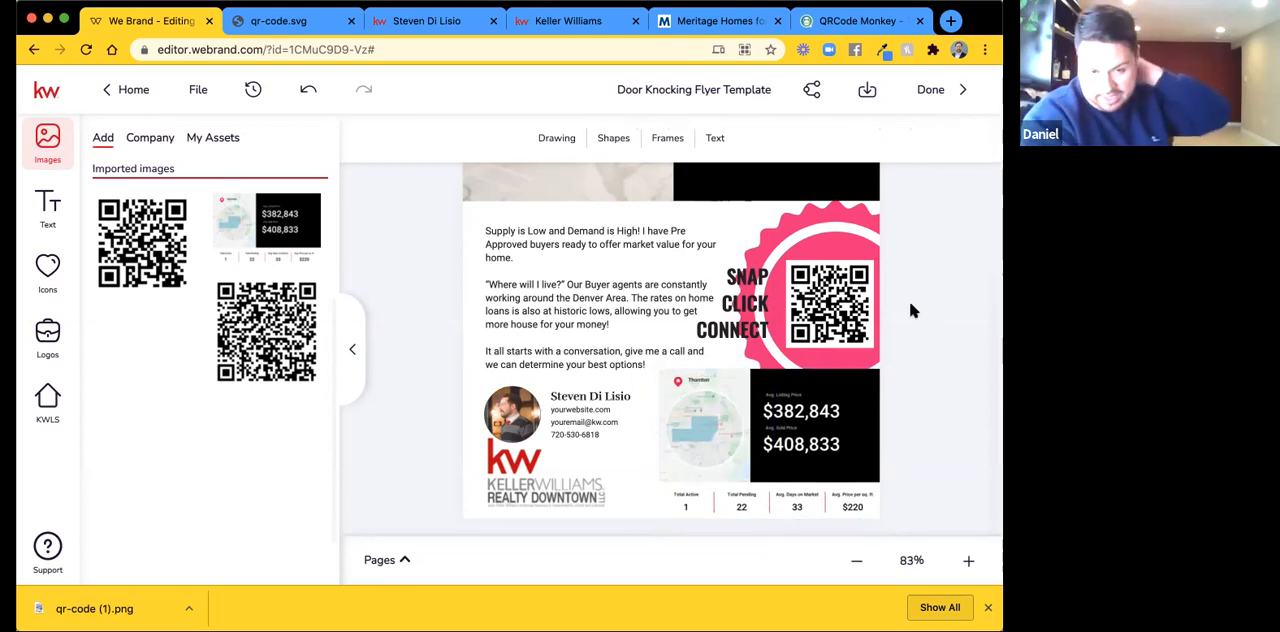
# Enlarge the pink badge slightly behind the QR code and caption.
pyautogui.scroll(1, 910, 312)
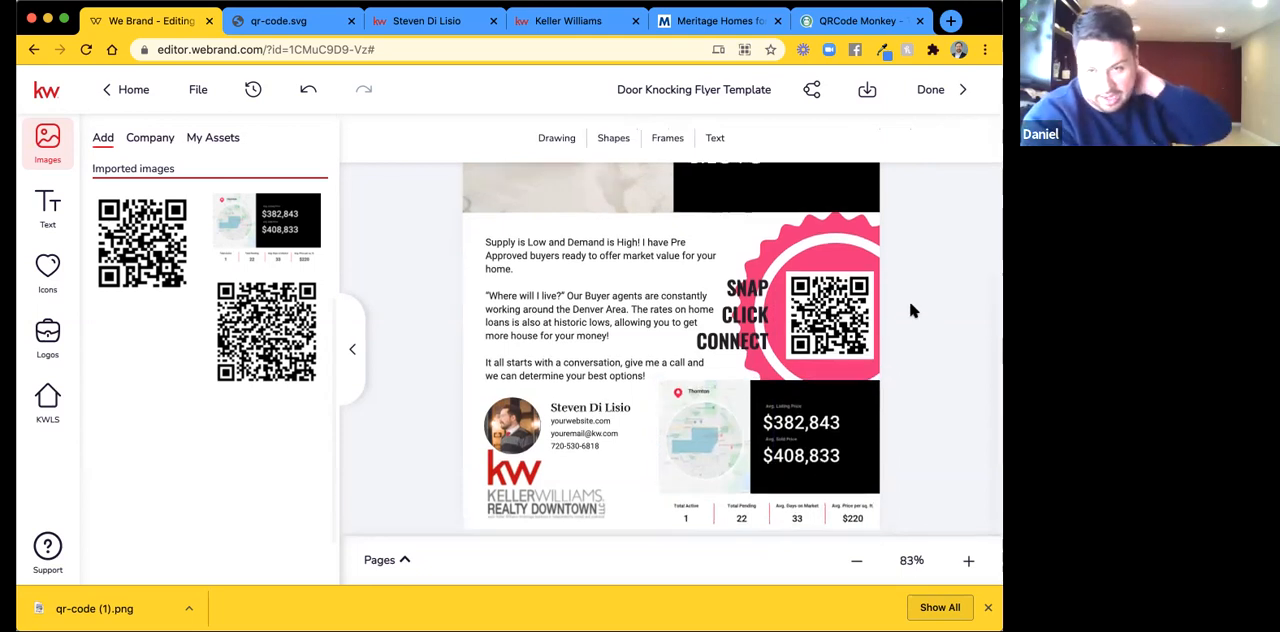
pyautogui.click(846, 376)
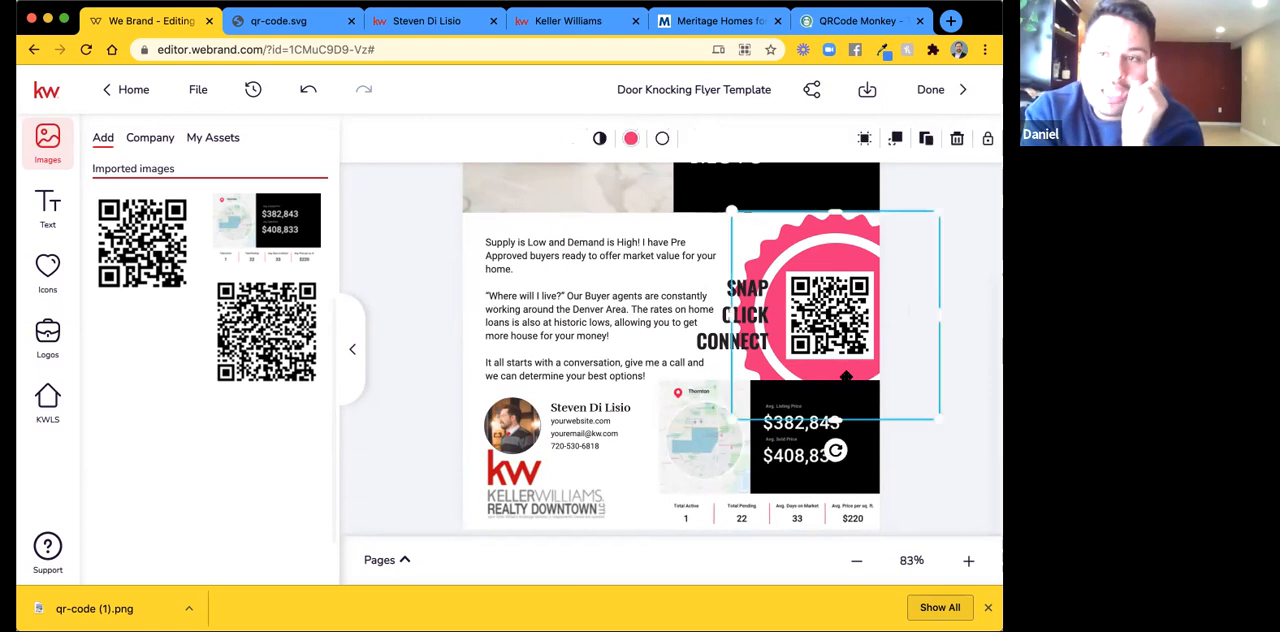
pyautogui.moveTo(942, 420); pyautogui.dragTo(955, 434)
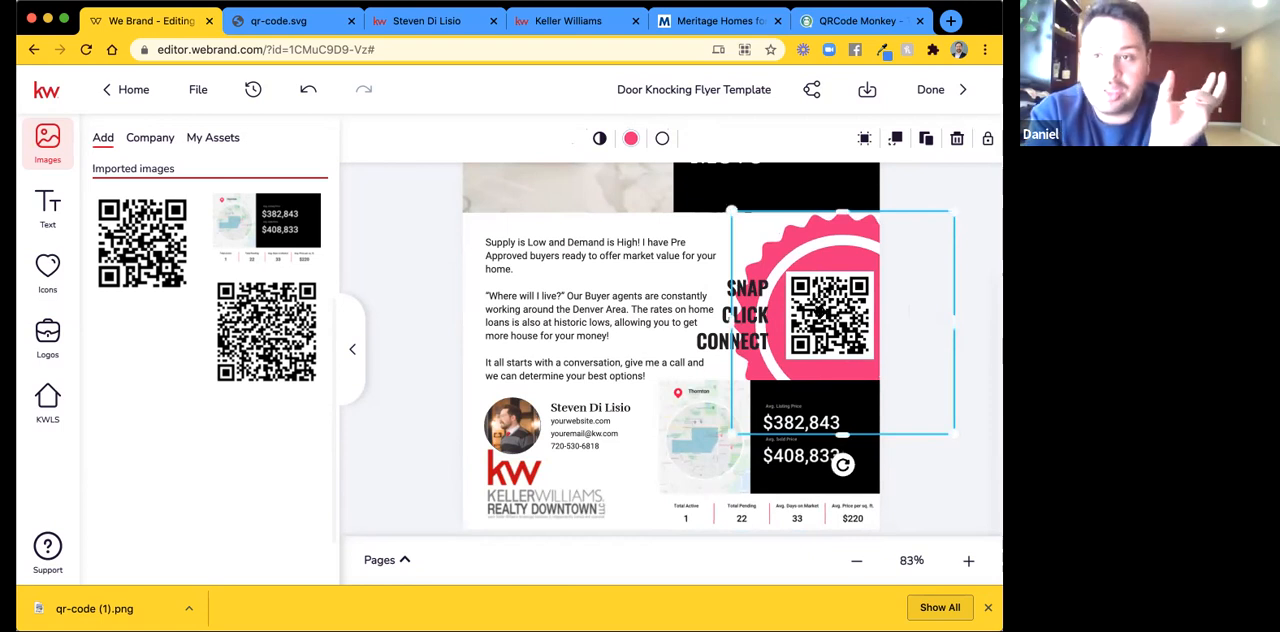
# Undo the last enlargement of the pink badge and save the flyer while leaving the design editor.
pyautogui.click(308, 89)
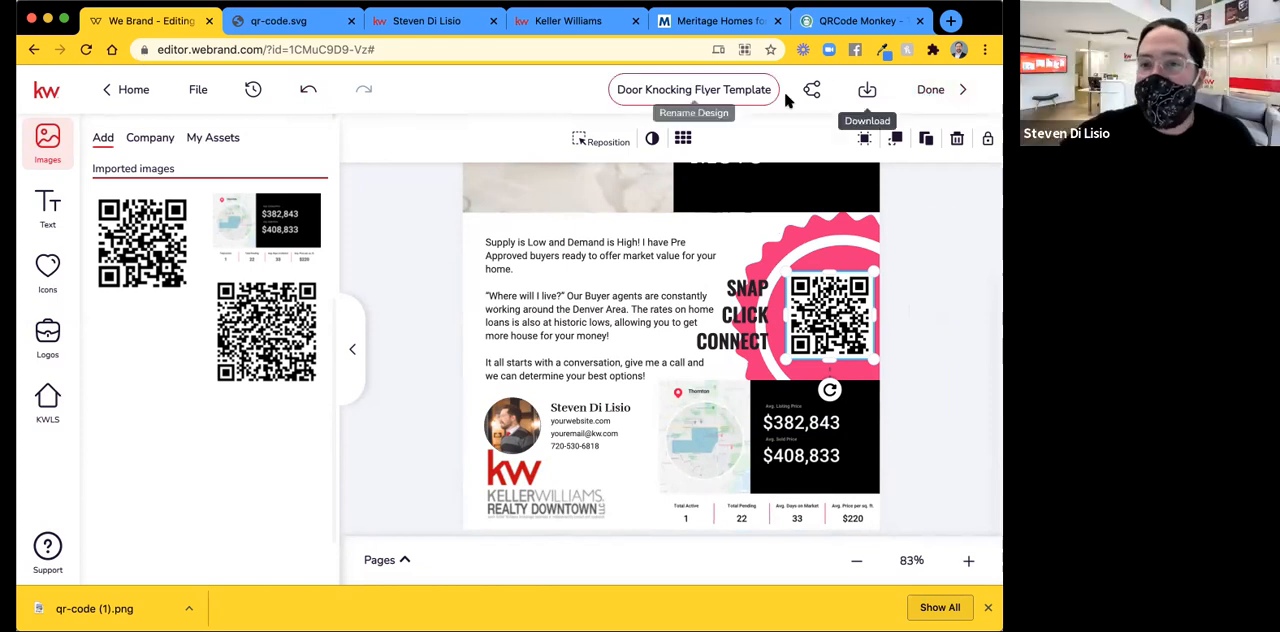
pyautogui.click(932, 91)
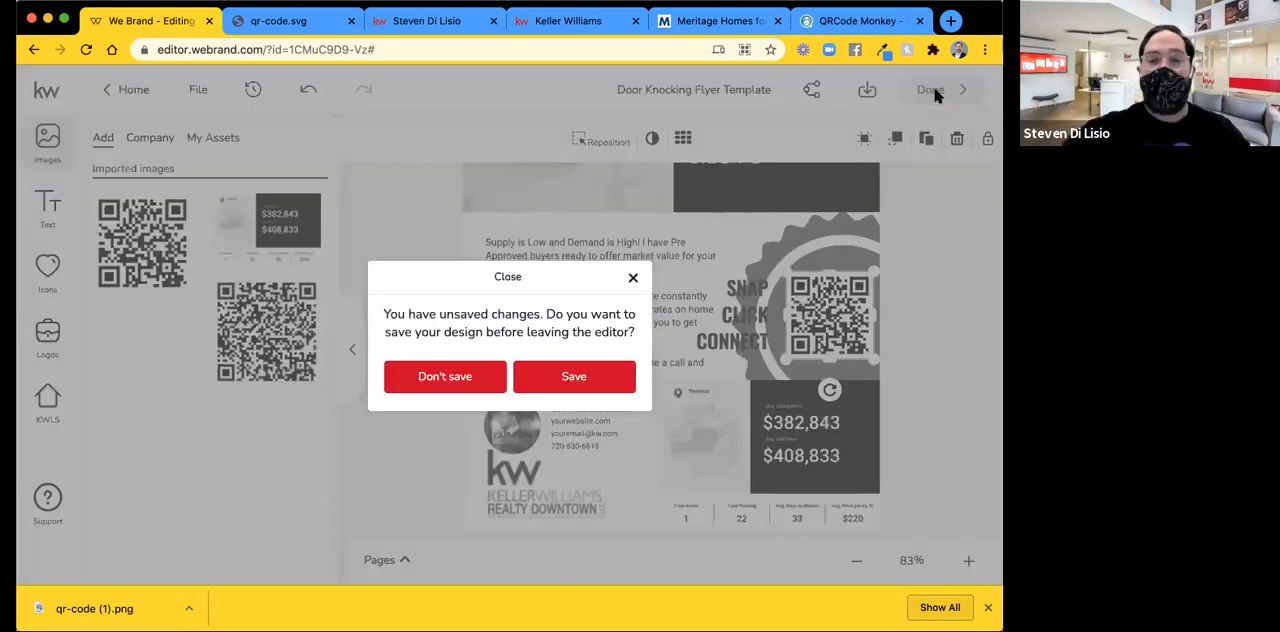
pyautogui.click(588, 378)
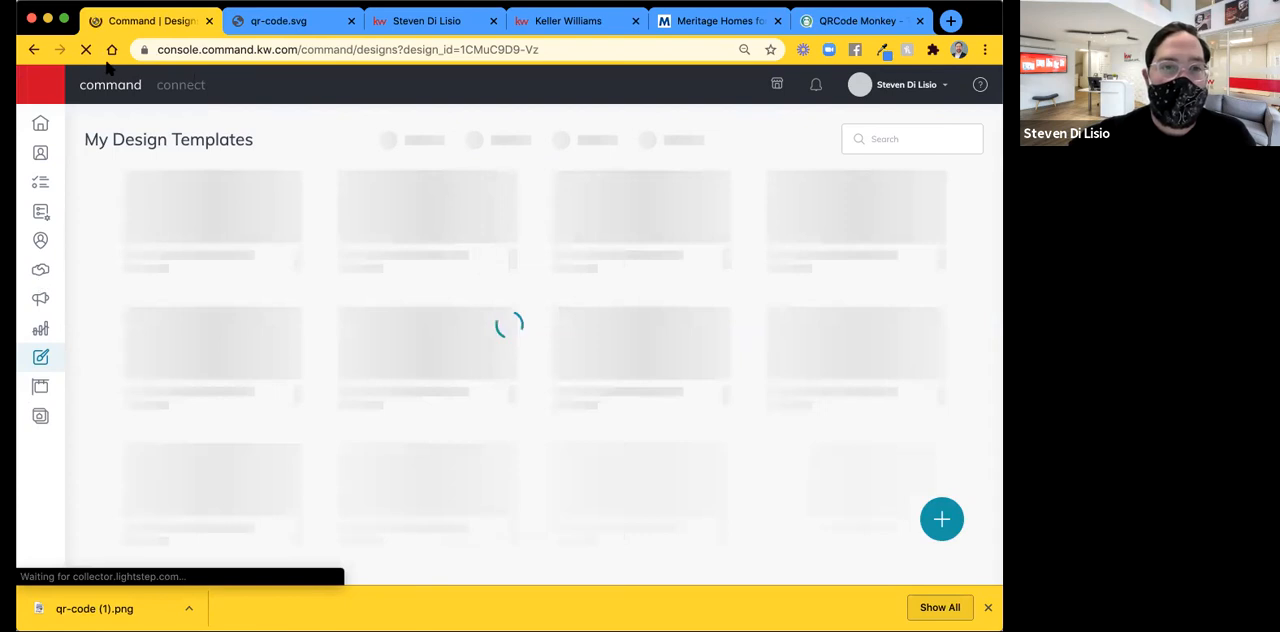
pyautogui.click(88, 55)
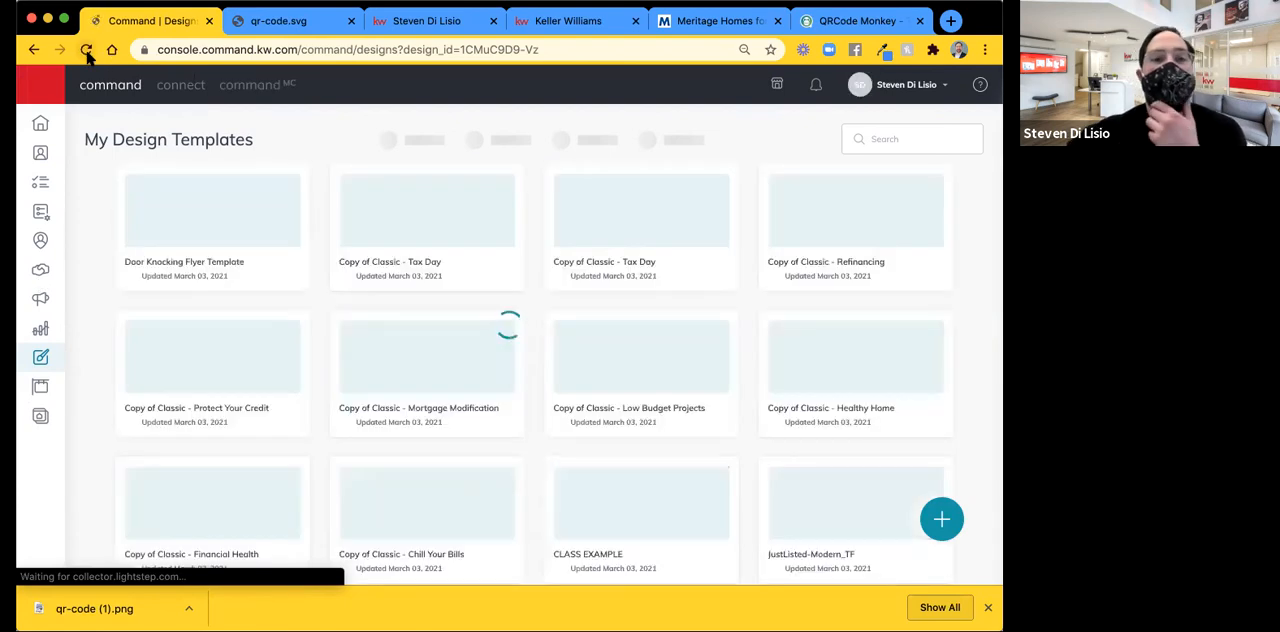
pyautogui.click(88, 55)
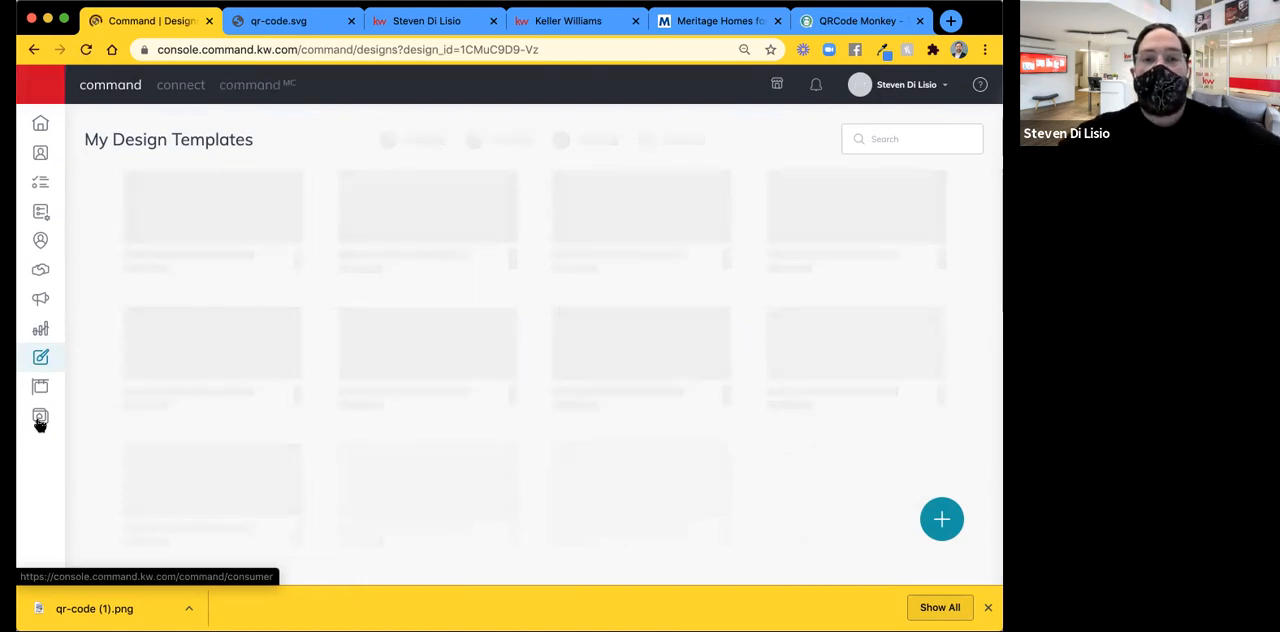
# Create a new page as a landing page for lead generation and name it "General Lead Capture Form".
pyautogui.click(40, 420)
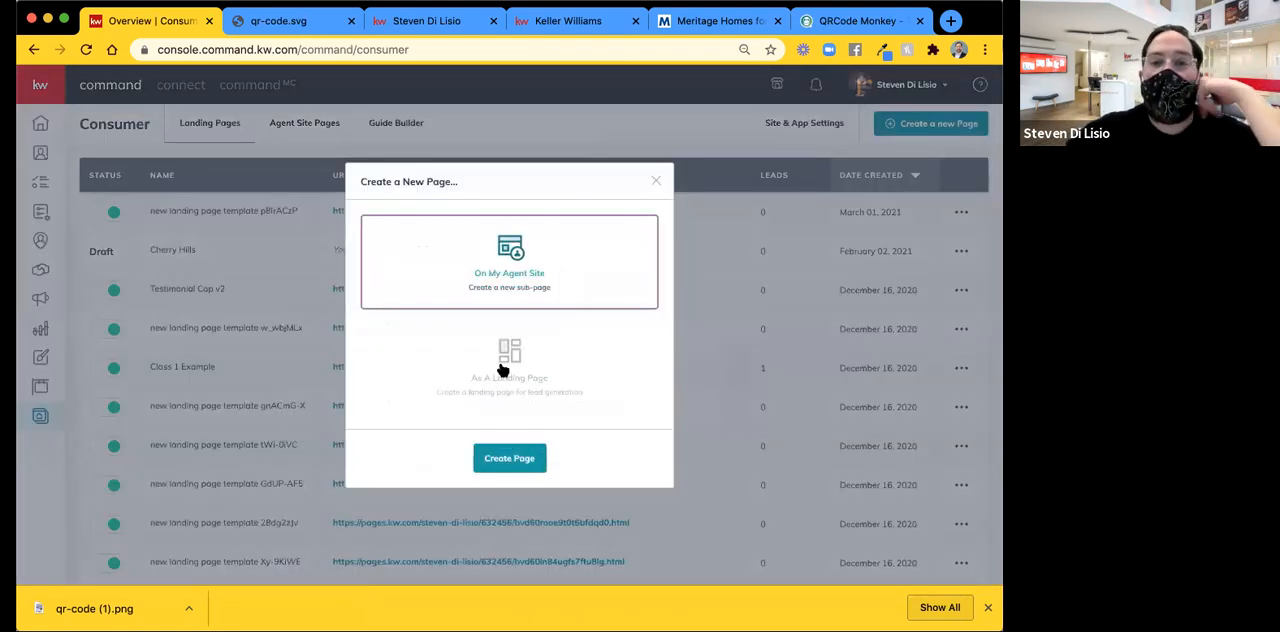
pyautogui.click(503, 370)
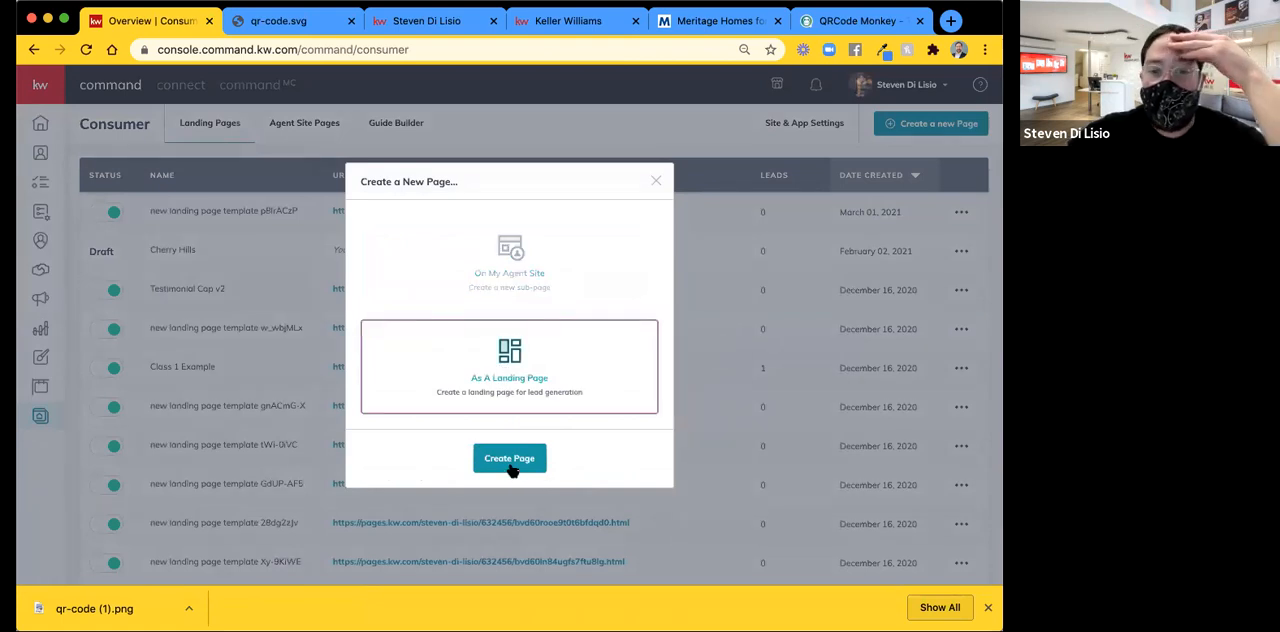
pyautogui.click(510, 462)
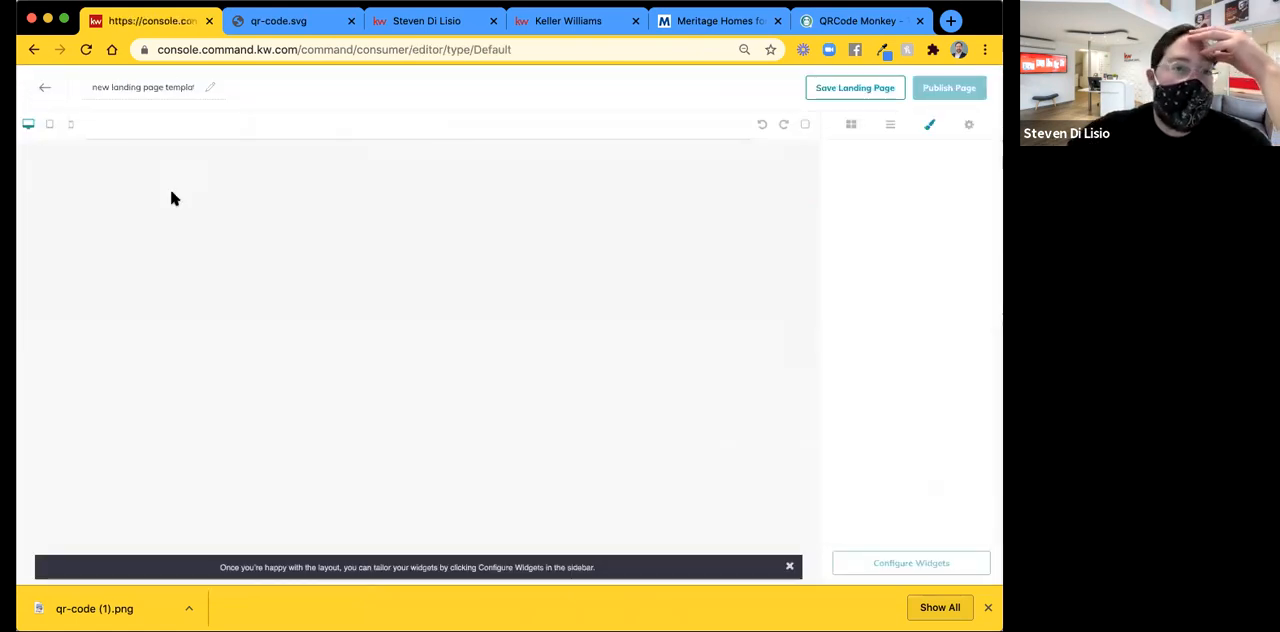
pyautogui.tripleClick(139, 88)
pyautogui.write('Ge')
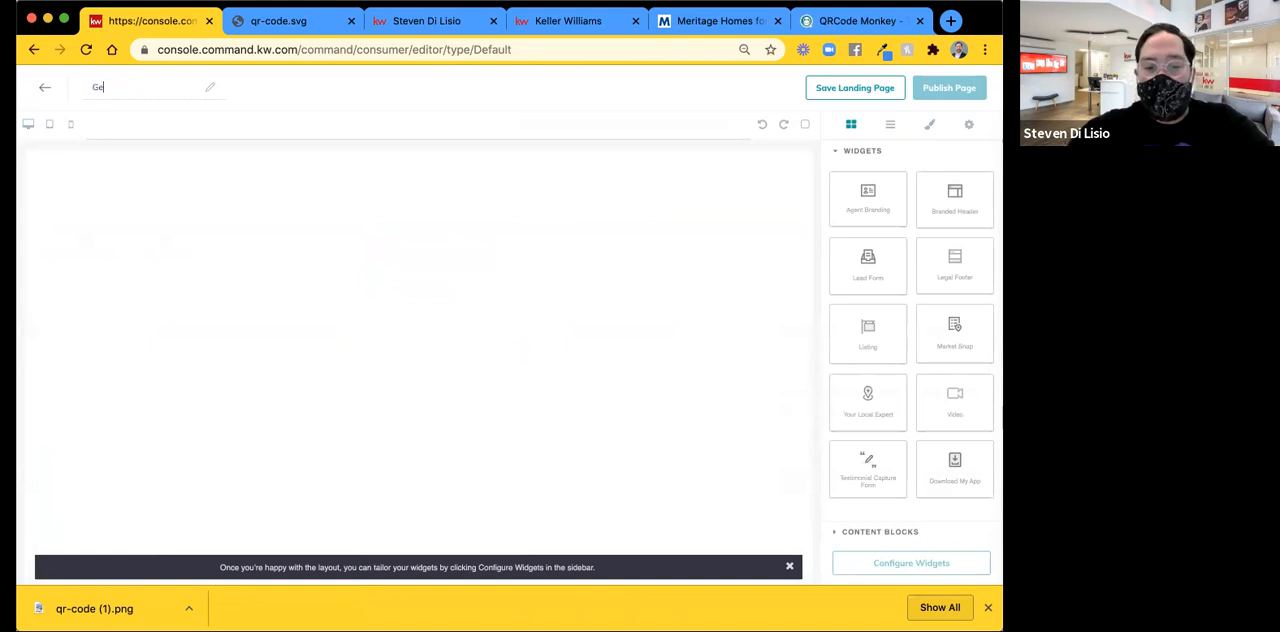
pyautogui.write('neral Lead Capture For')
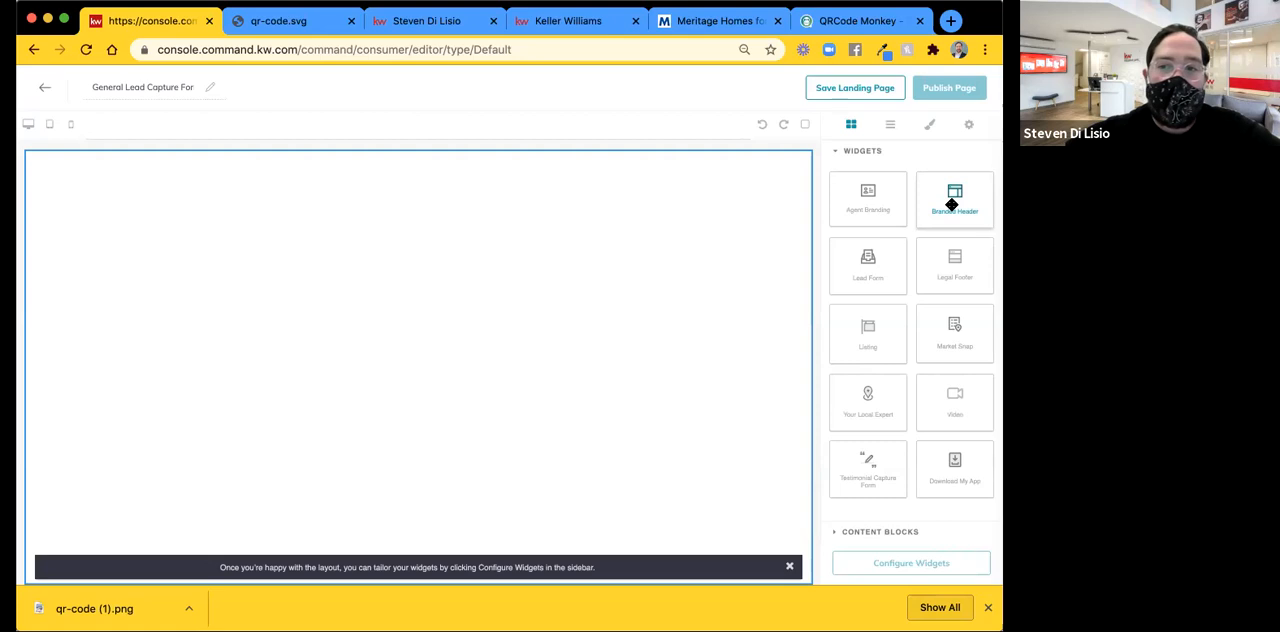
# Add the Branded Header, Lead Form and Legal Footer widgets to the landing page, stacked in that order.
pyautogui.moveTo(870, 203); pyautogui.dragTo(680, 190)
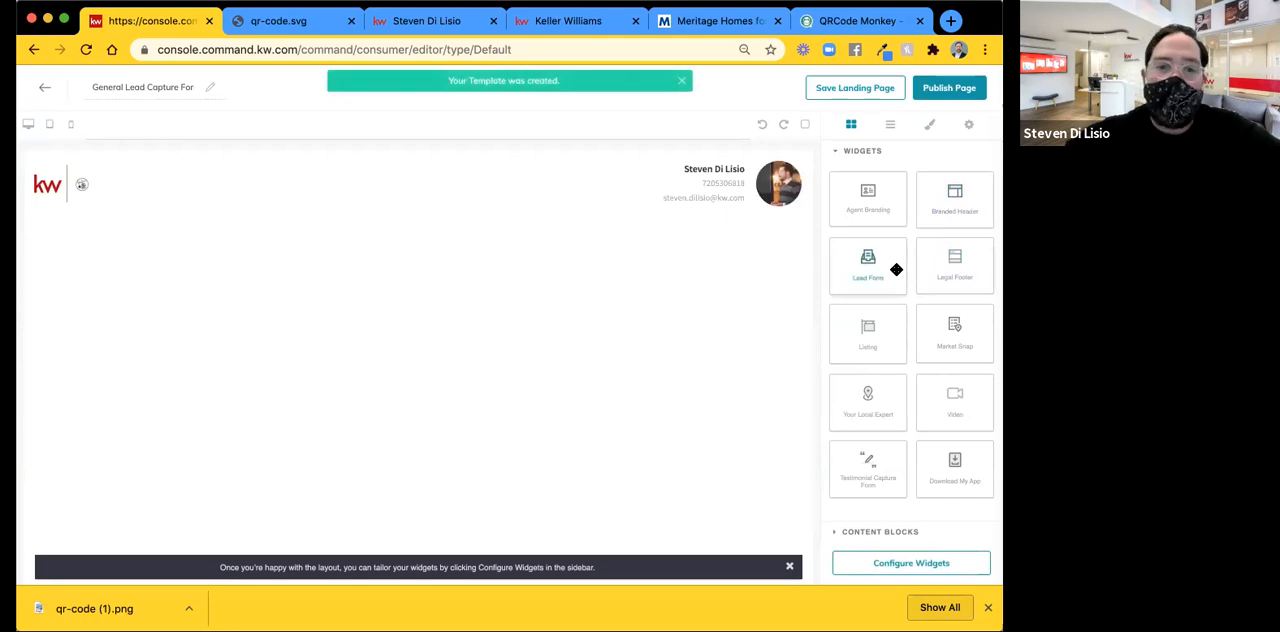
pyautogui.moveTo(896, 269); pyautogui.dragTo(654, 263)
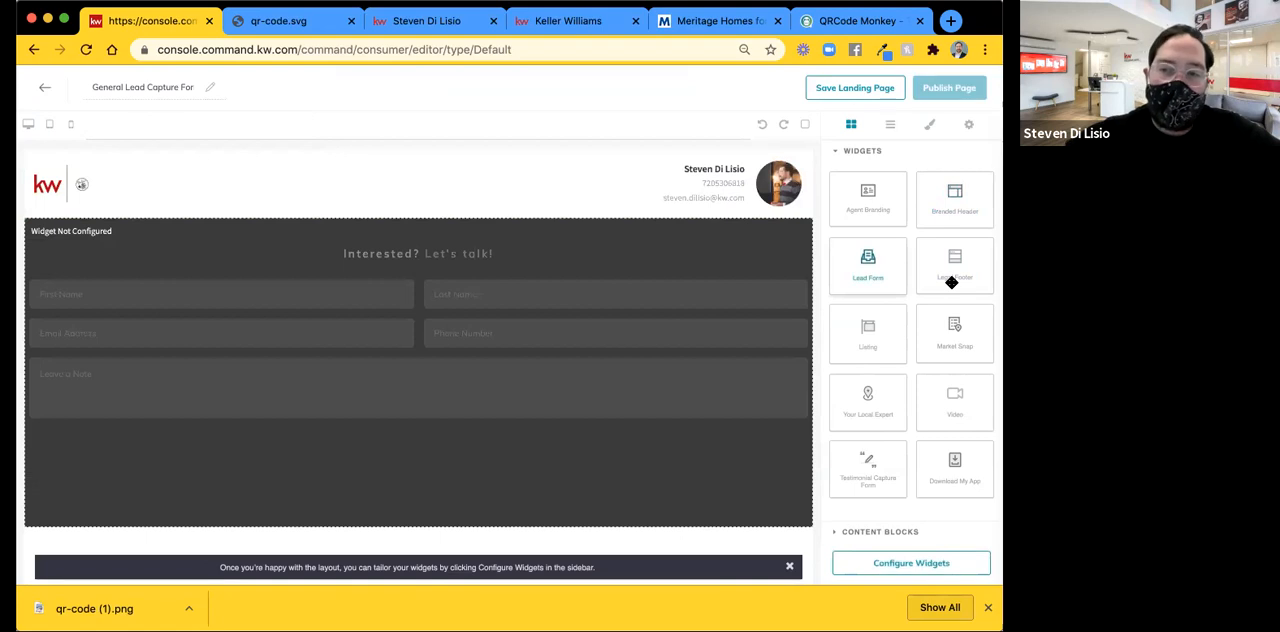
pyautogui.moveTo(951, 283); pyautogui.dragTo(516, 401)
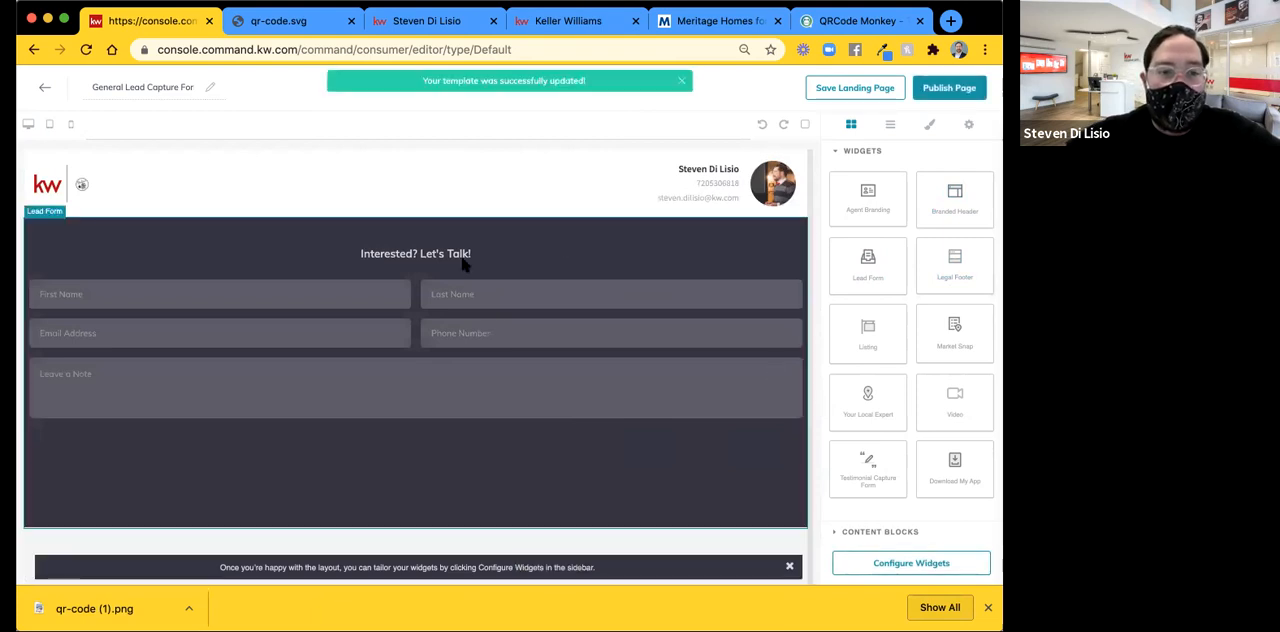
pyautogui.scroll(-3, 463, 262)
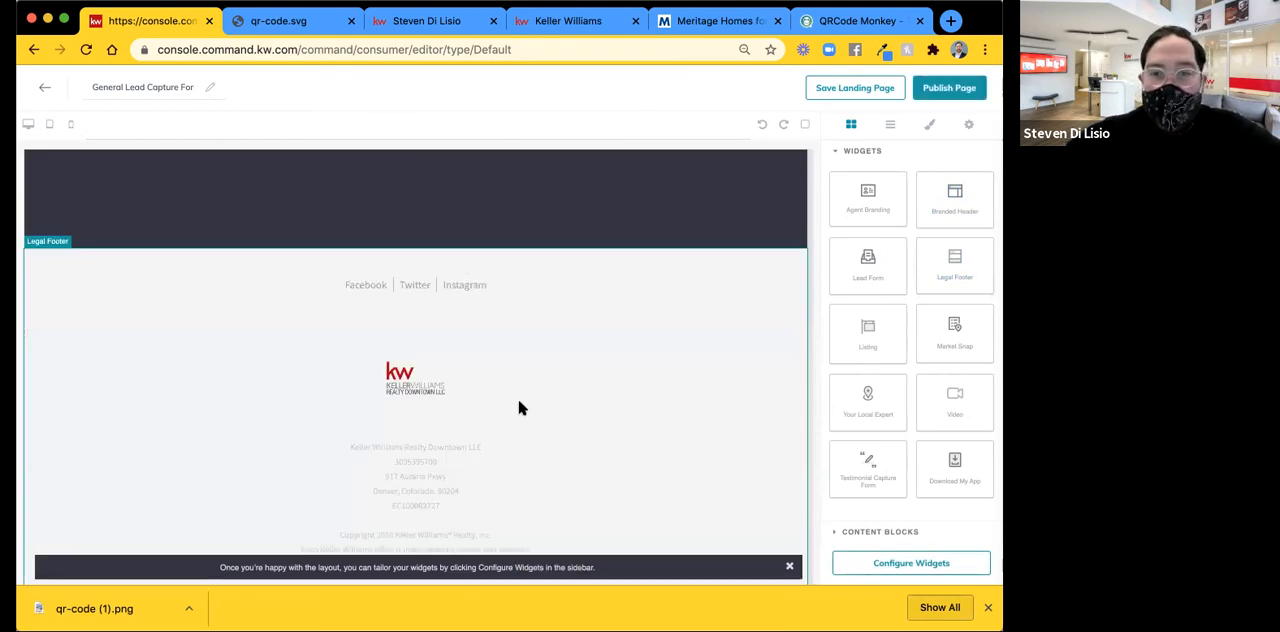
pyautogui.scroll(5, 519, 402)
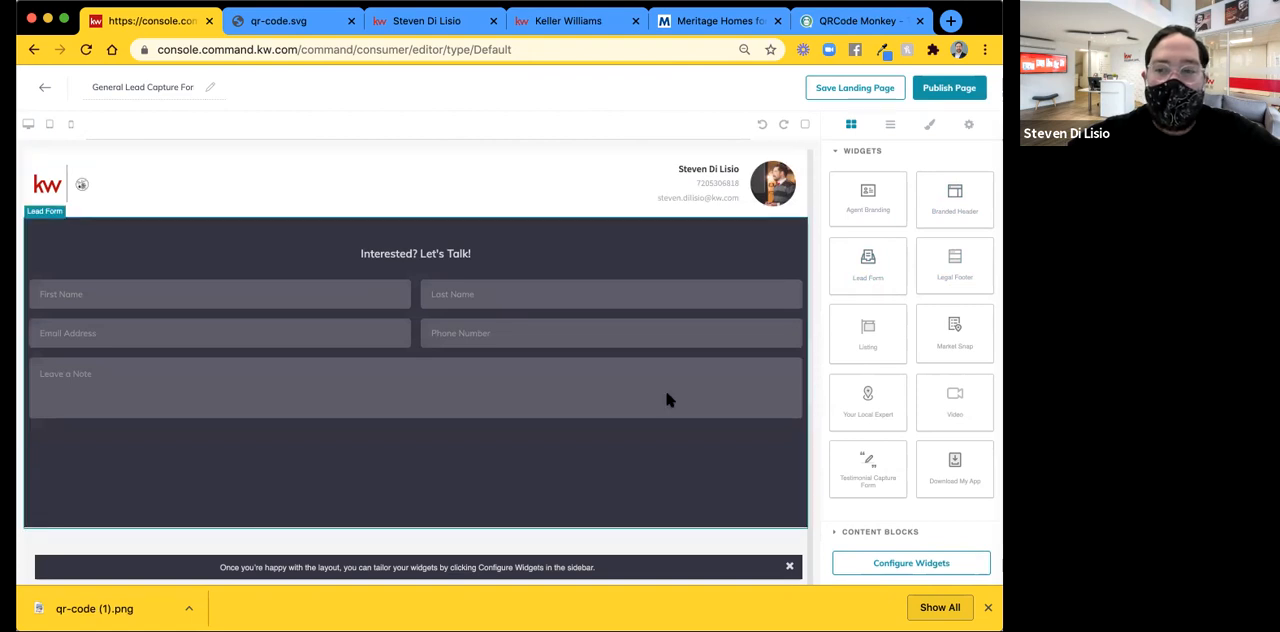
pyautogui.scroll(-5, 668, 400)
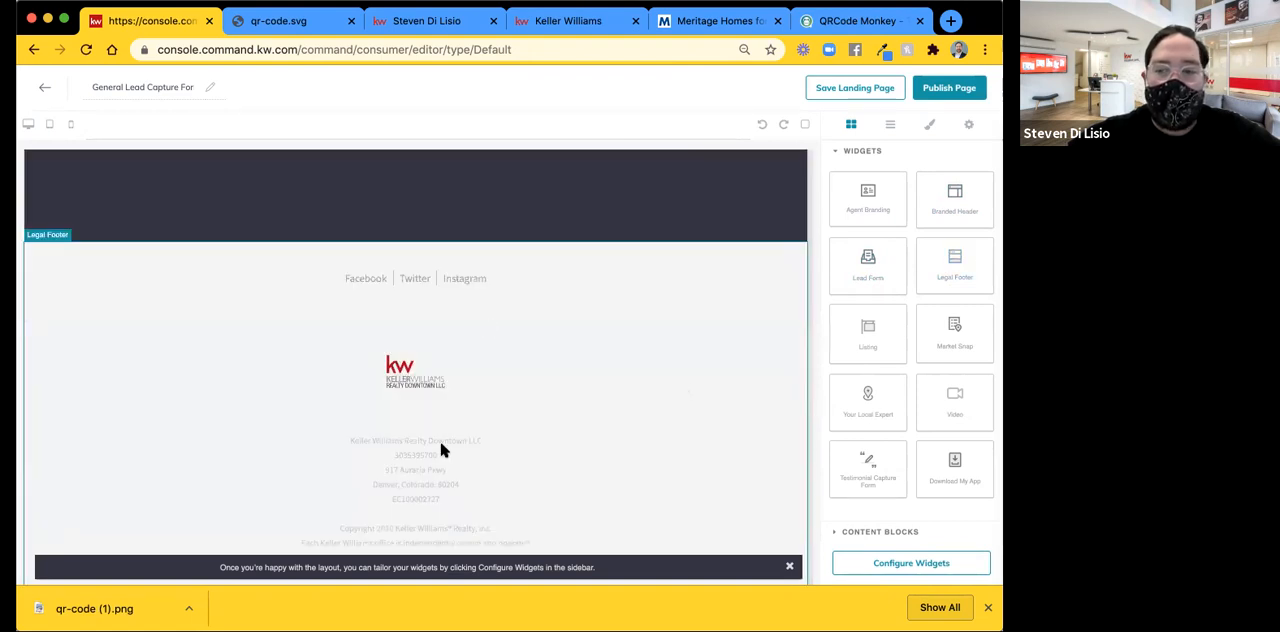
# Configure the Branded Header widget with the header text "Ready to Chat".
pyautogui.click(934, 565)
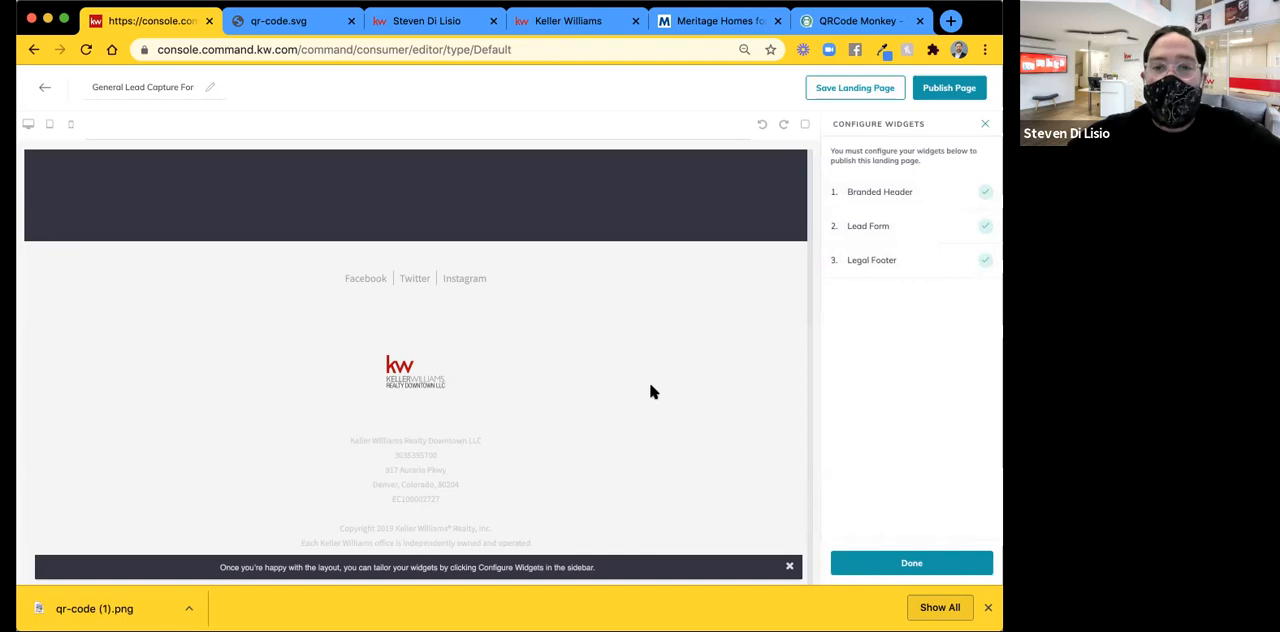
pyautogui.scroll(3, 651, 385)
pyautogui.scroll(-1, 651, 386)
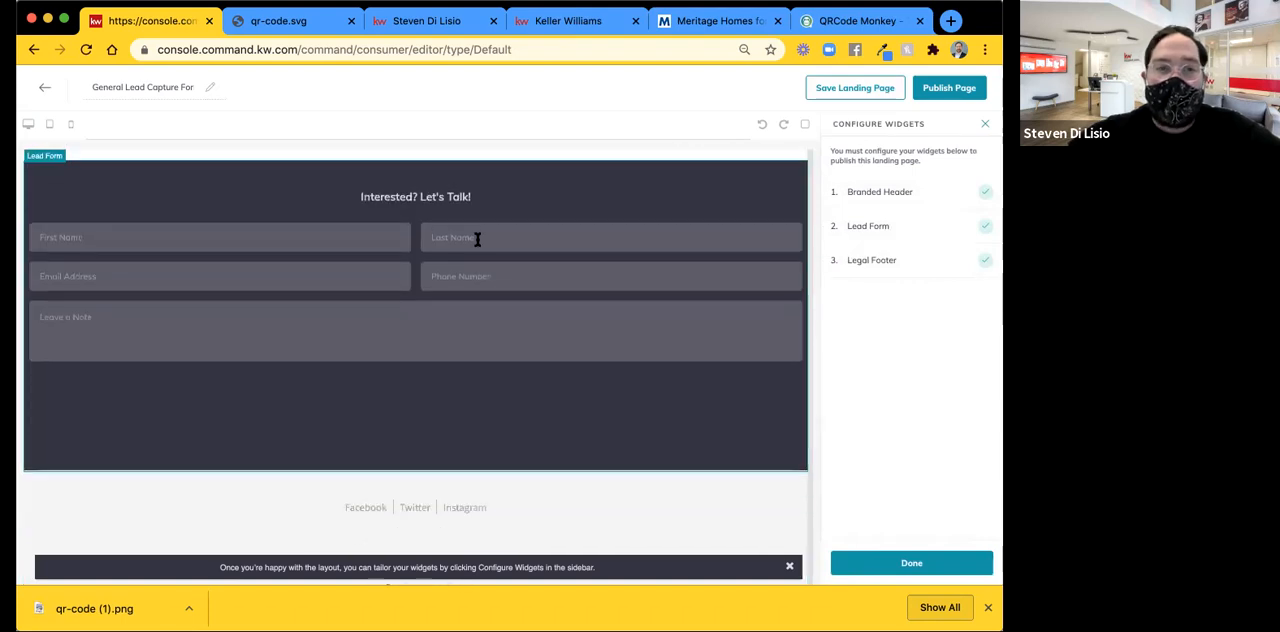
pyautogui.scroll(1, 477, 240)
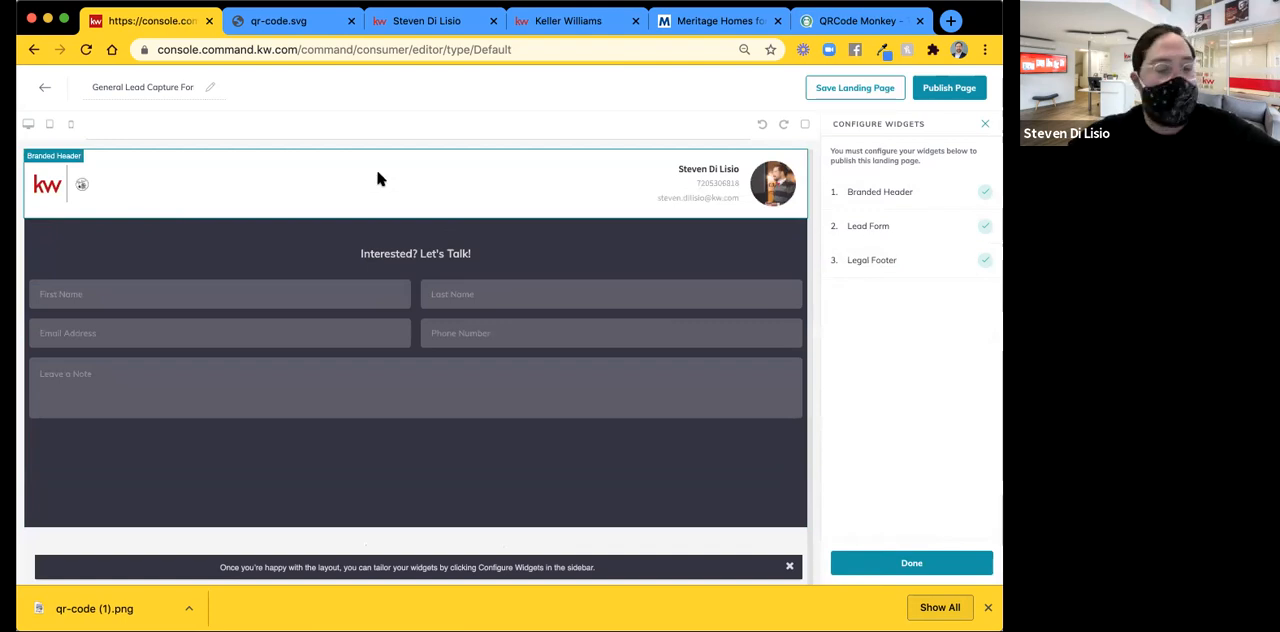
pyautogui.click(880, 192)
pyautogui.scroll(-1, 925, 368)
pyautogui.scroll(1, 900, 260)
pyautogui.click(870, 172)
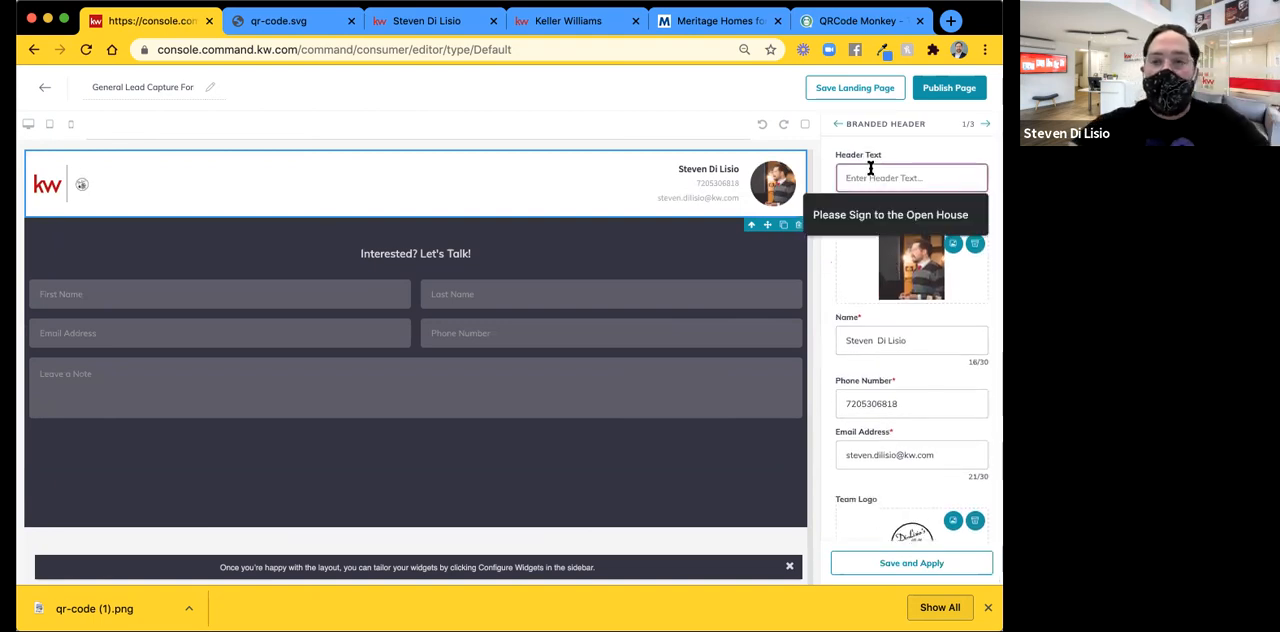
pyautogui.write('O')
pyautogui.press('BackSpace')
pyautogui.write('Ready to Chat')
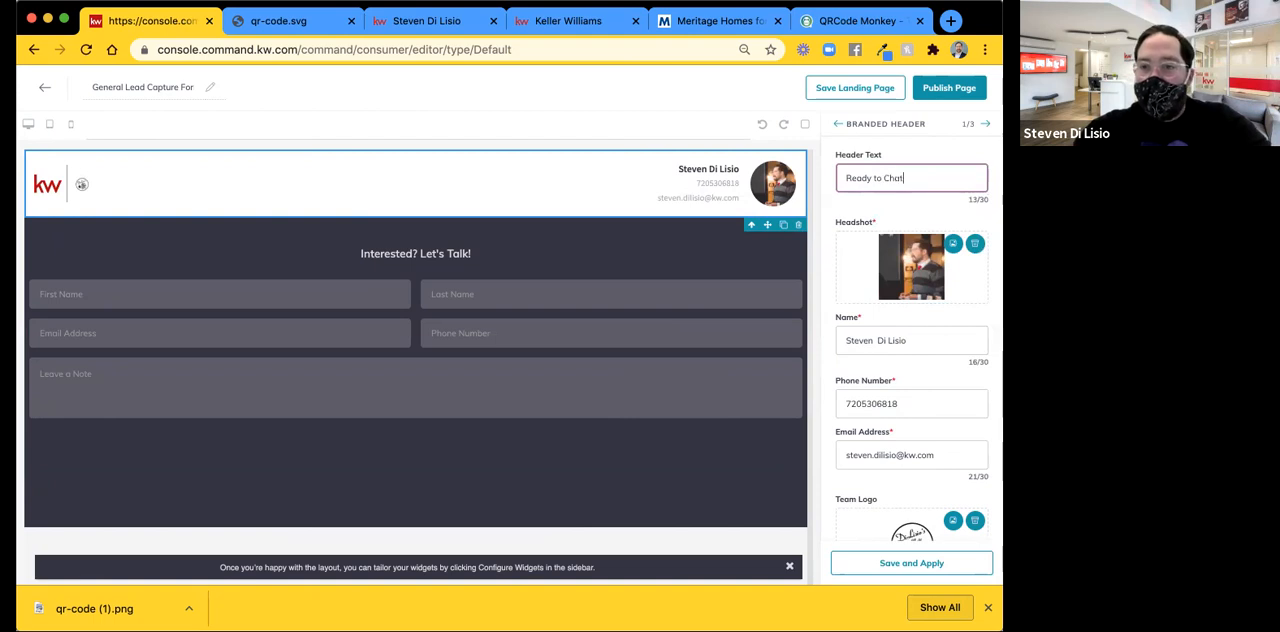
pyautogui.write('! Send us a Me')
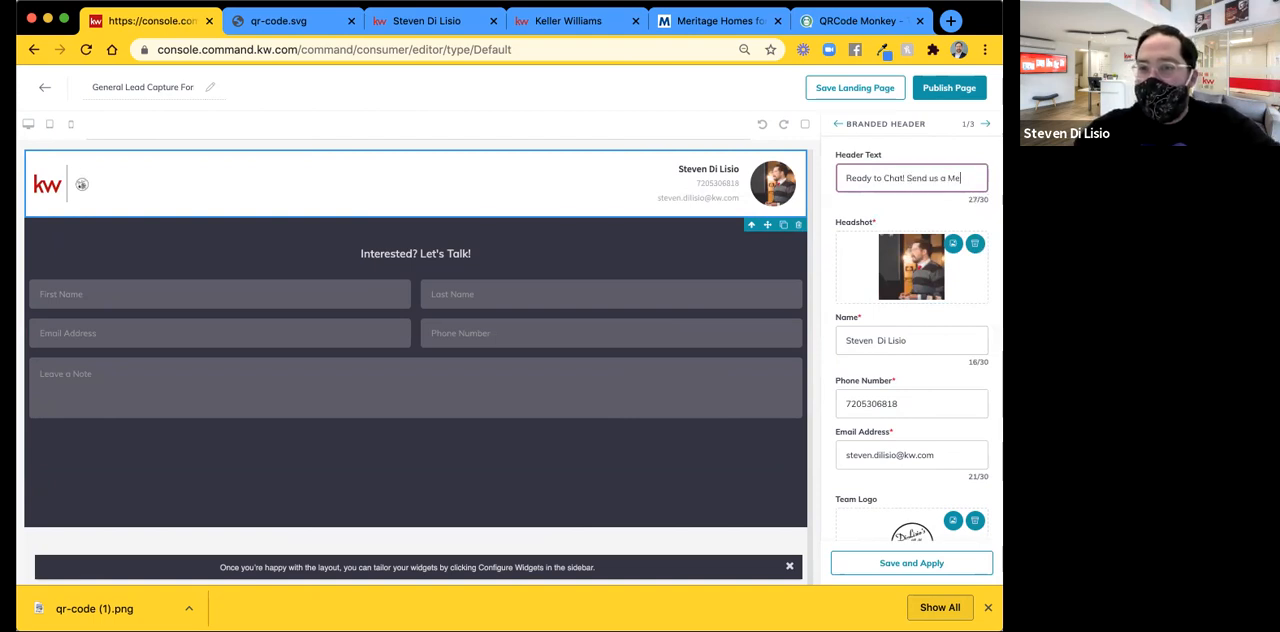
pyautogui.write('ssa')
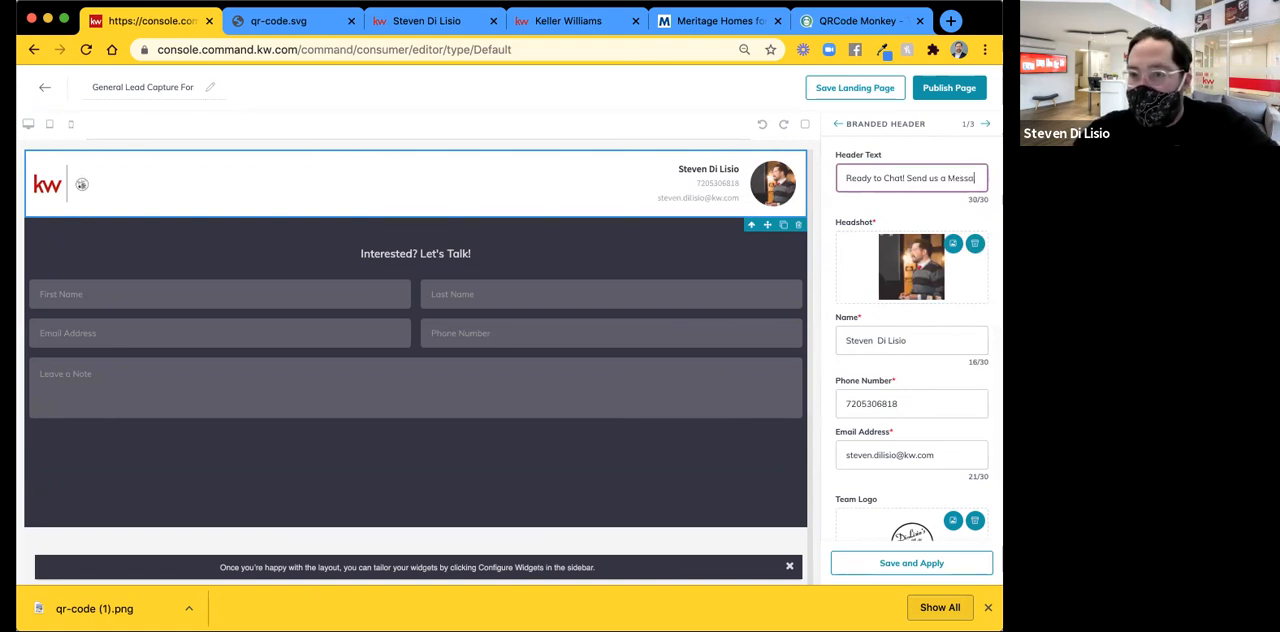
# Add an exclamation mark so the header text reads "Ready to Chat!" and apply the header changes to the page.
pyautogui.press('BackSpace')
pyautogui.press('BackSpace')
pyautogui.press('BackSpace')
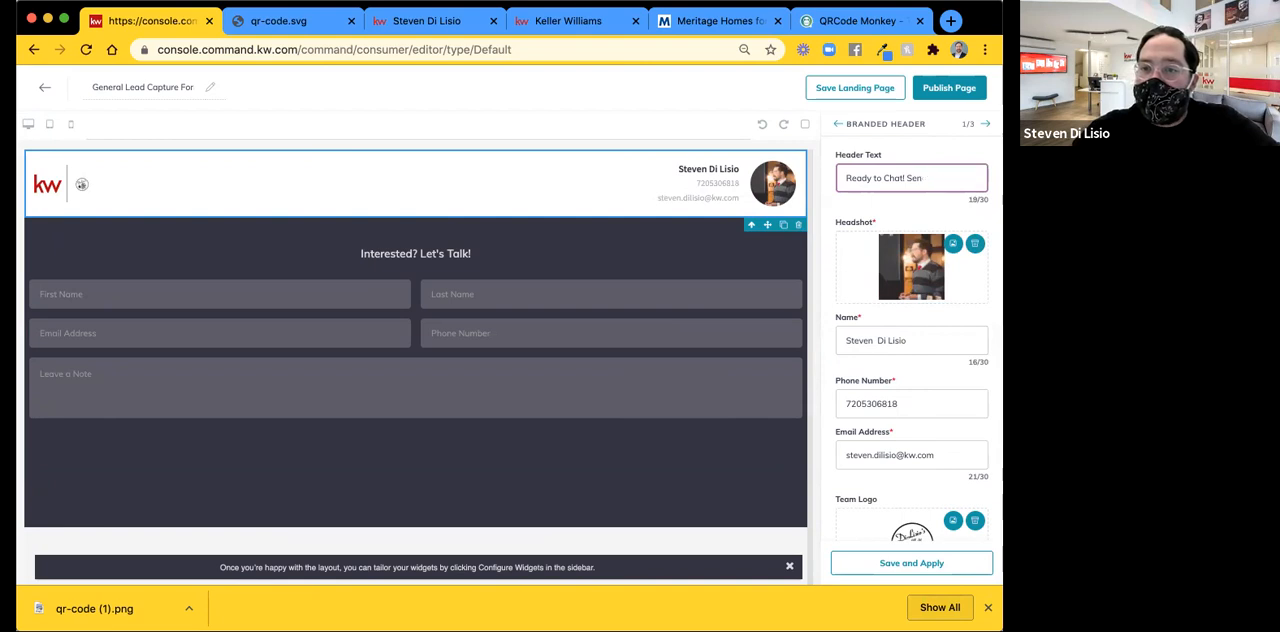
pyautogui.click(905, 563)
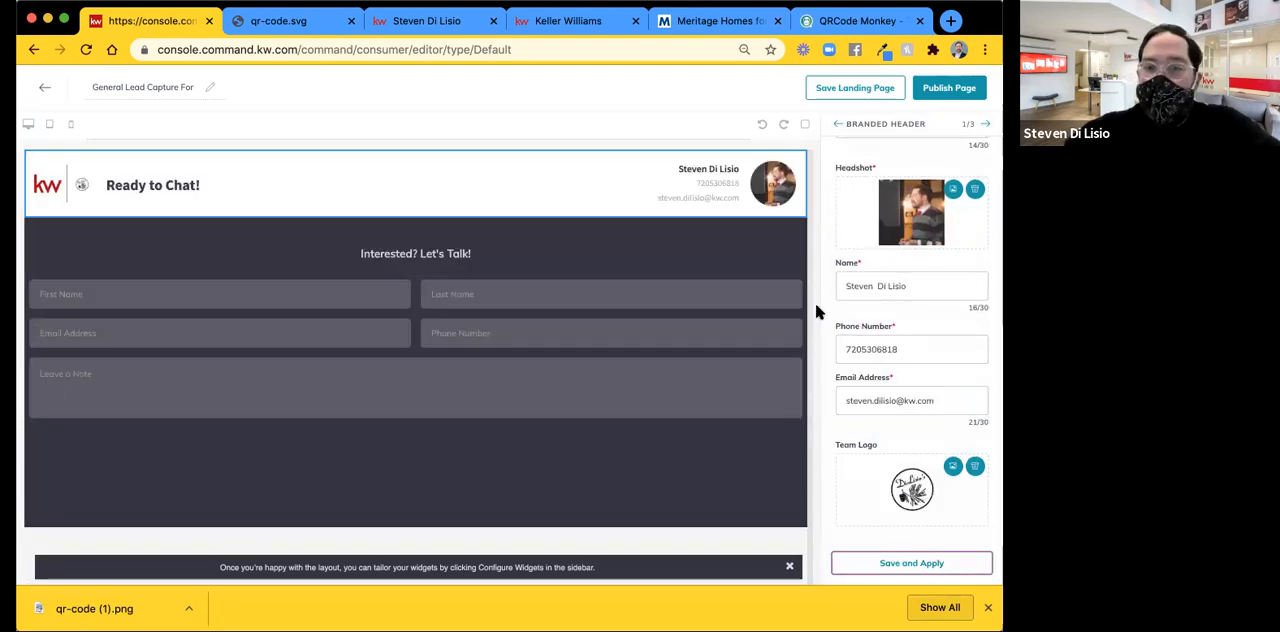
pyautogui.click(908, 564)
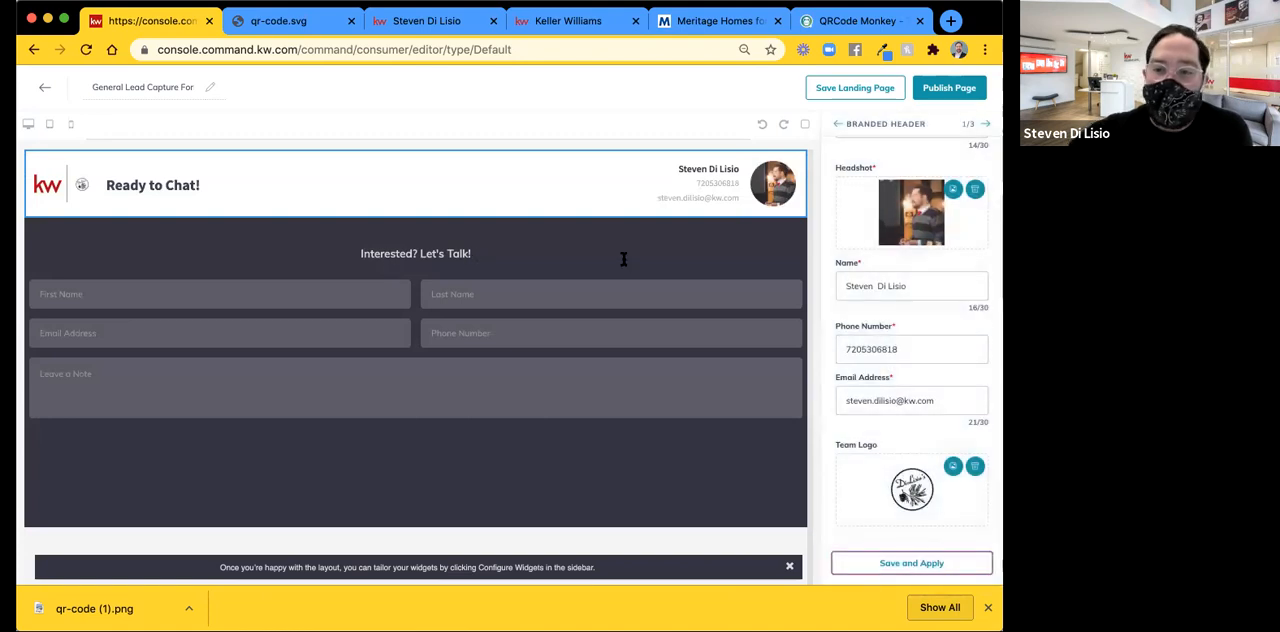
# Finish the widget configuration and publish the General Lead Capture Form as a landing page.
pyautogui.click(837, 124)
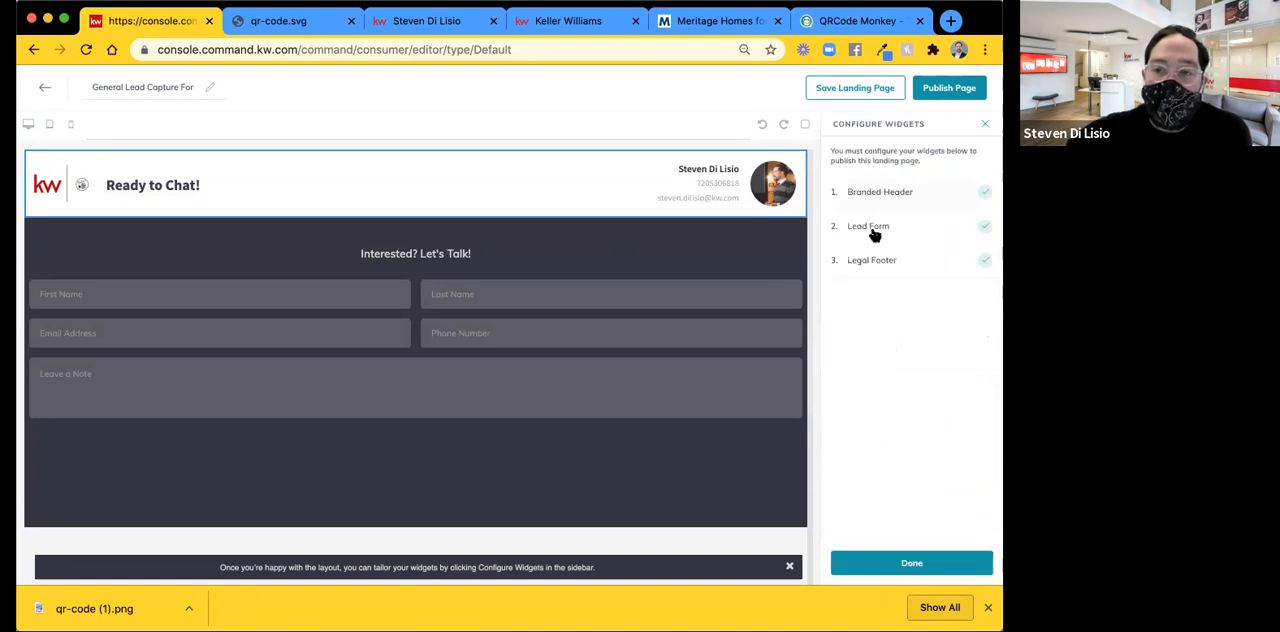
pyautogui.click(900, 565)
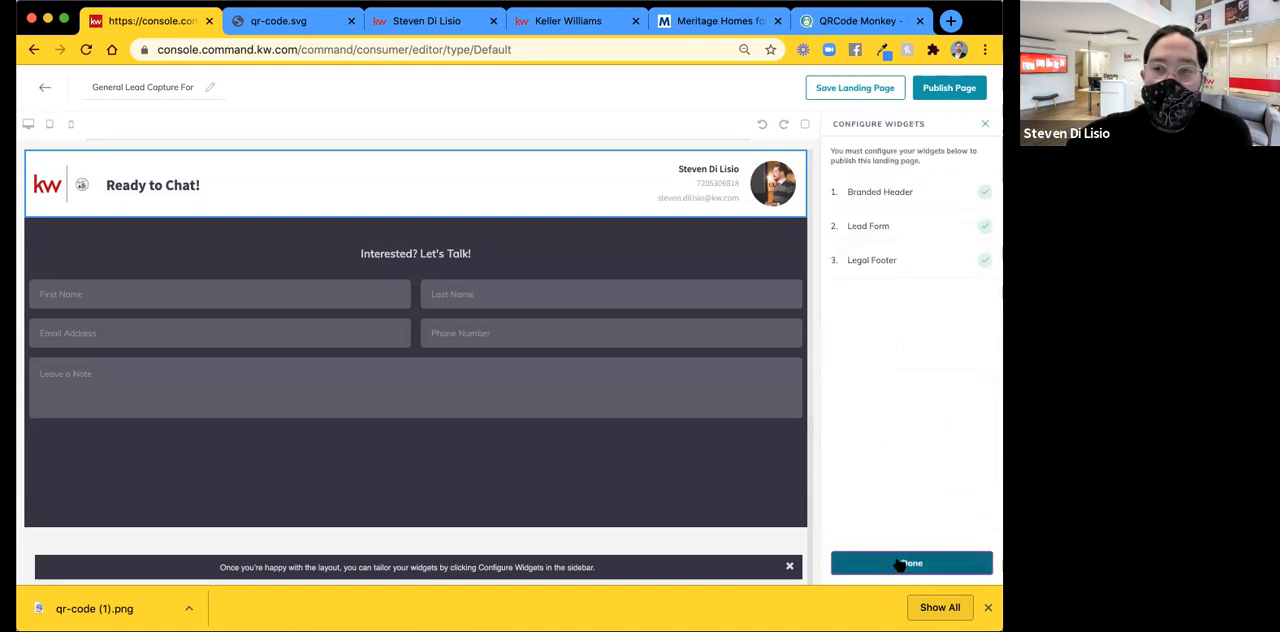
pyautogui.click(960, 90)
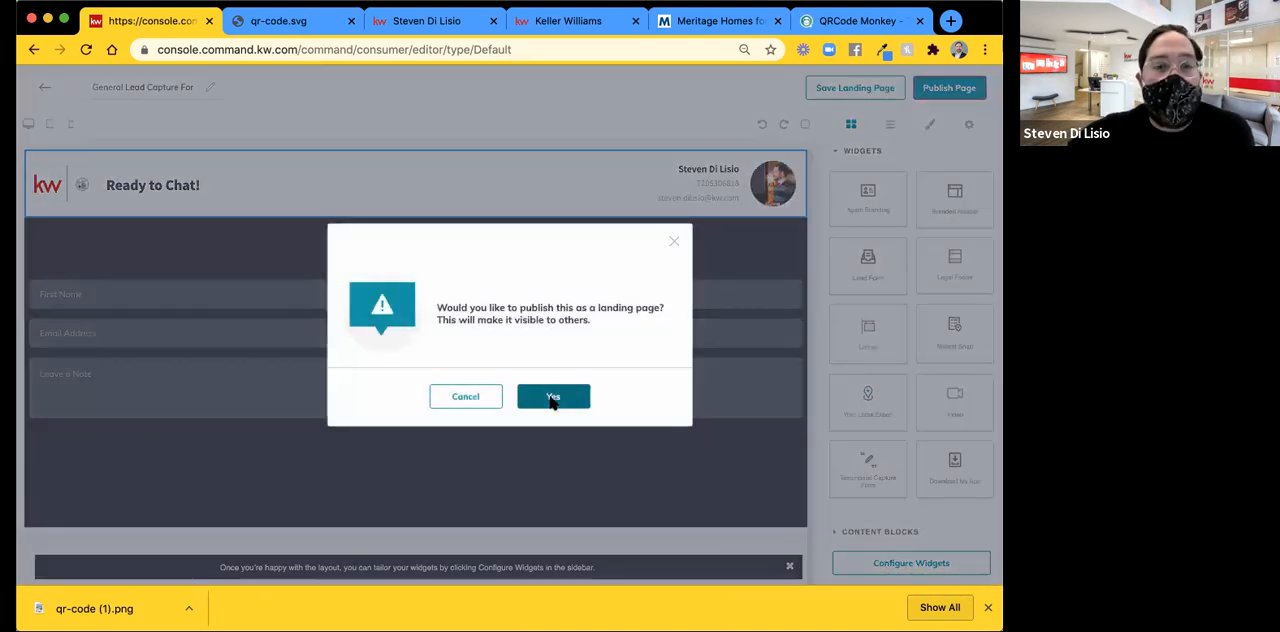
pyautogui.click(552, 398)
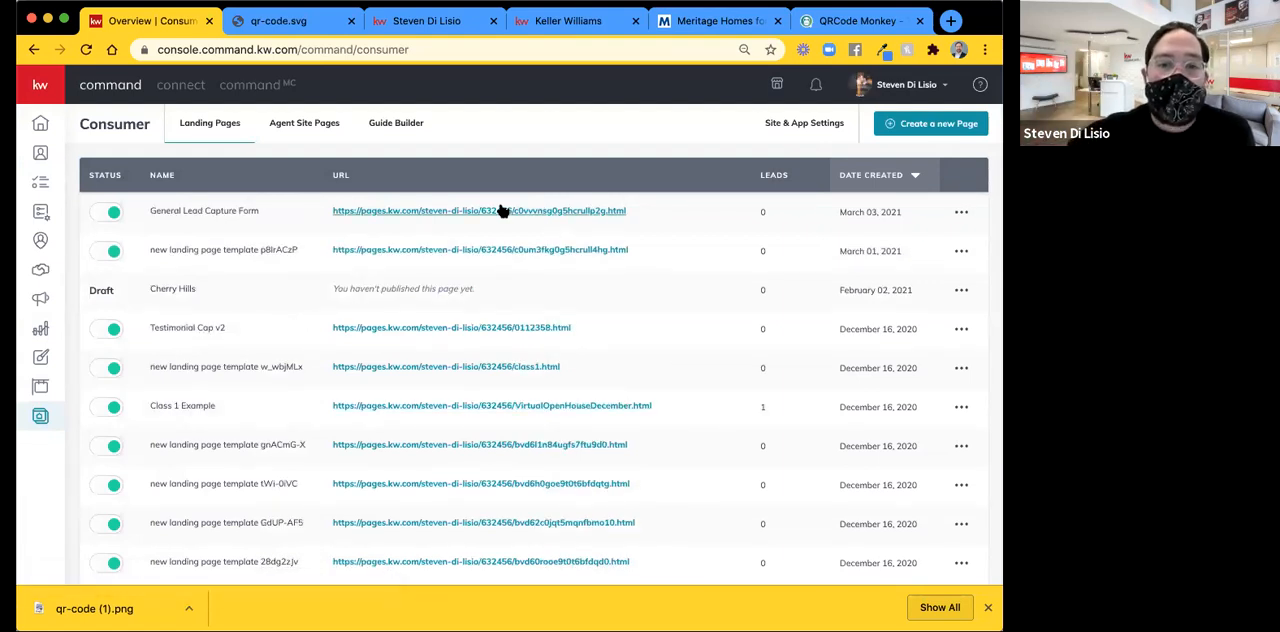
# Open the published General Lead Capture Form page, examine it down to the footer and preview its mobile layout with the browser's developer tools.
pyautogui.click(419, 211)
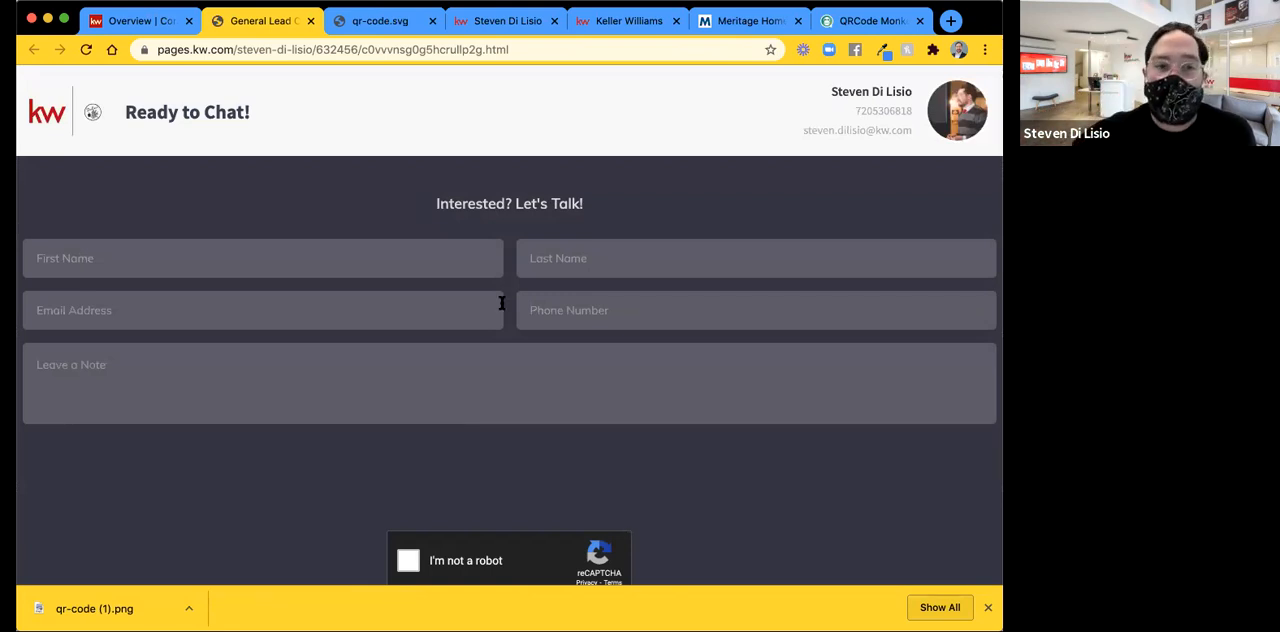
pyautogui.scroll(-5, 499, 304)
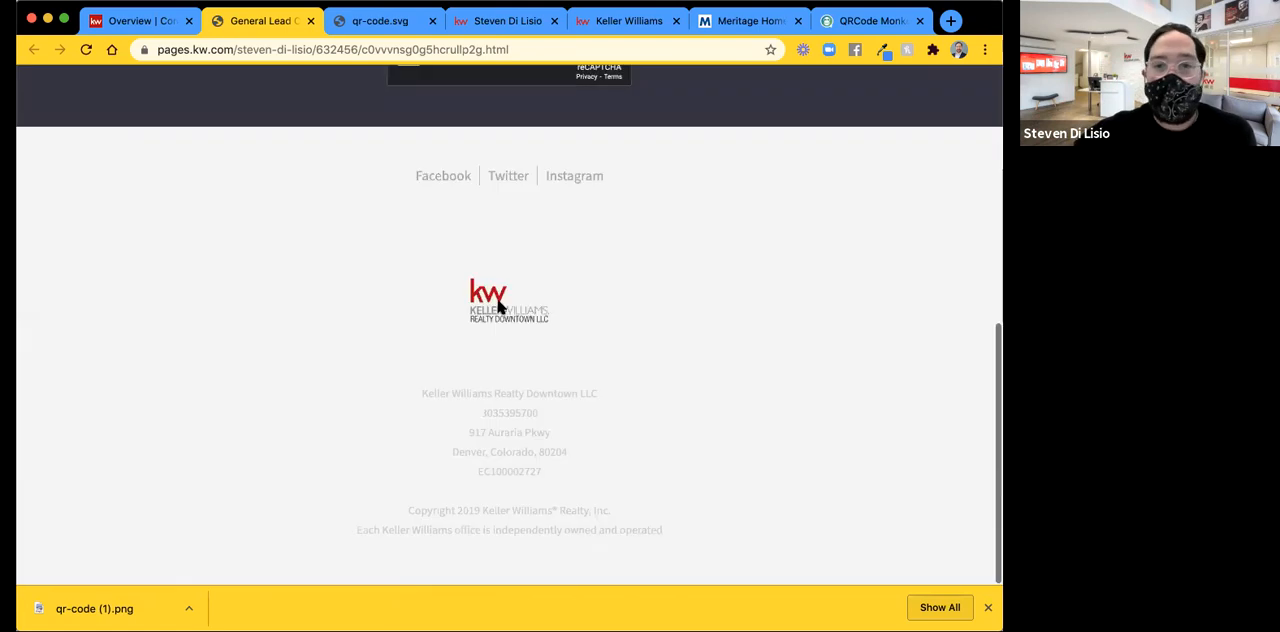
pyautogui.scroll(10, 499, 304)
pyautogui.rightClick(442, 165)
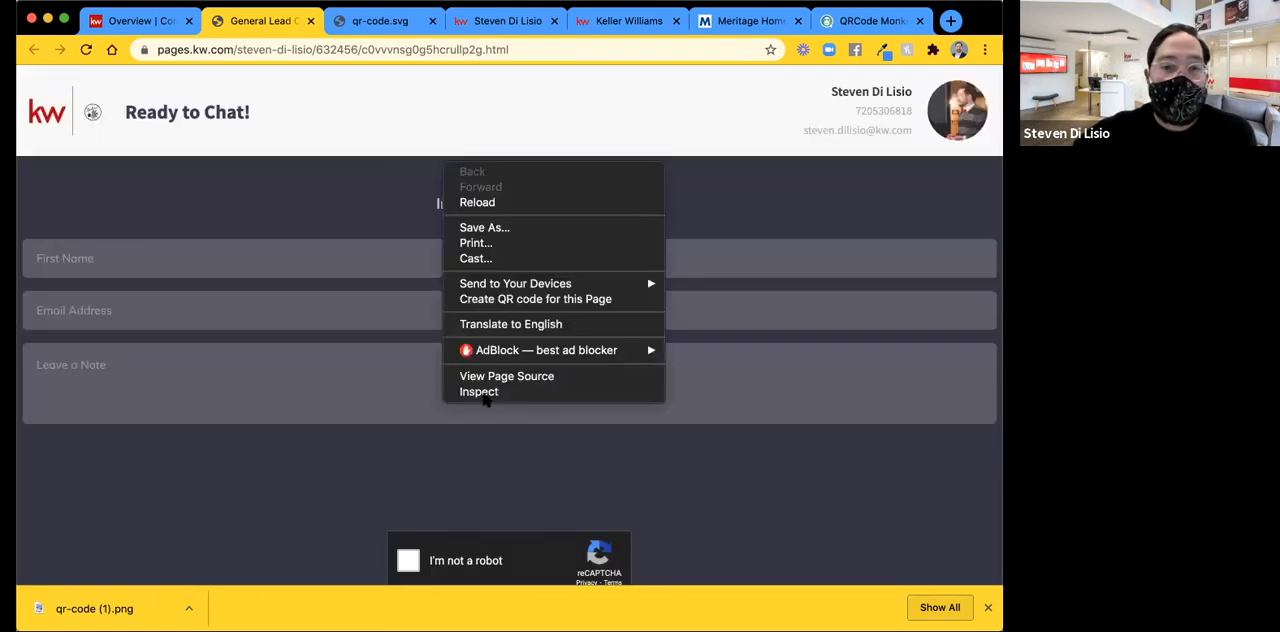
pyautogui.click(336, 140)
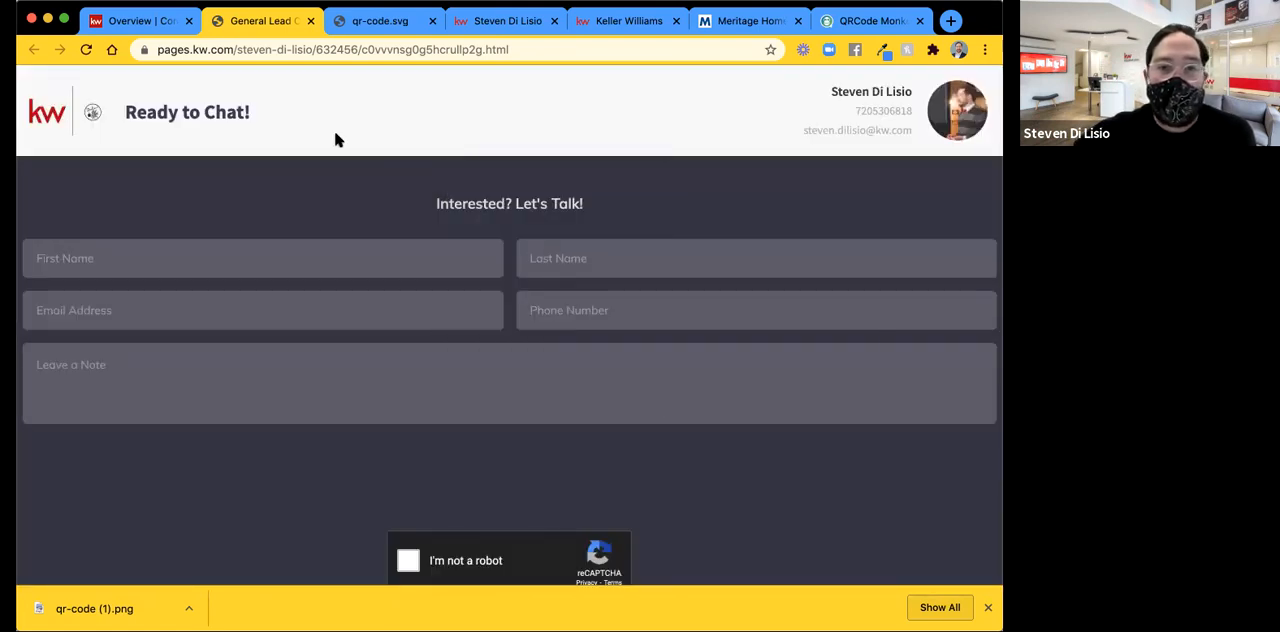
pyautogui.press('super+alt+i')
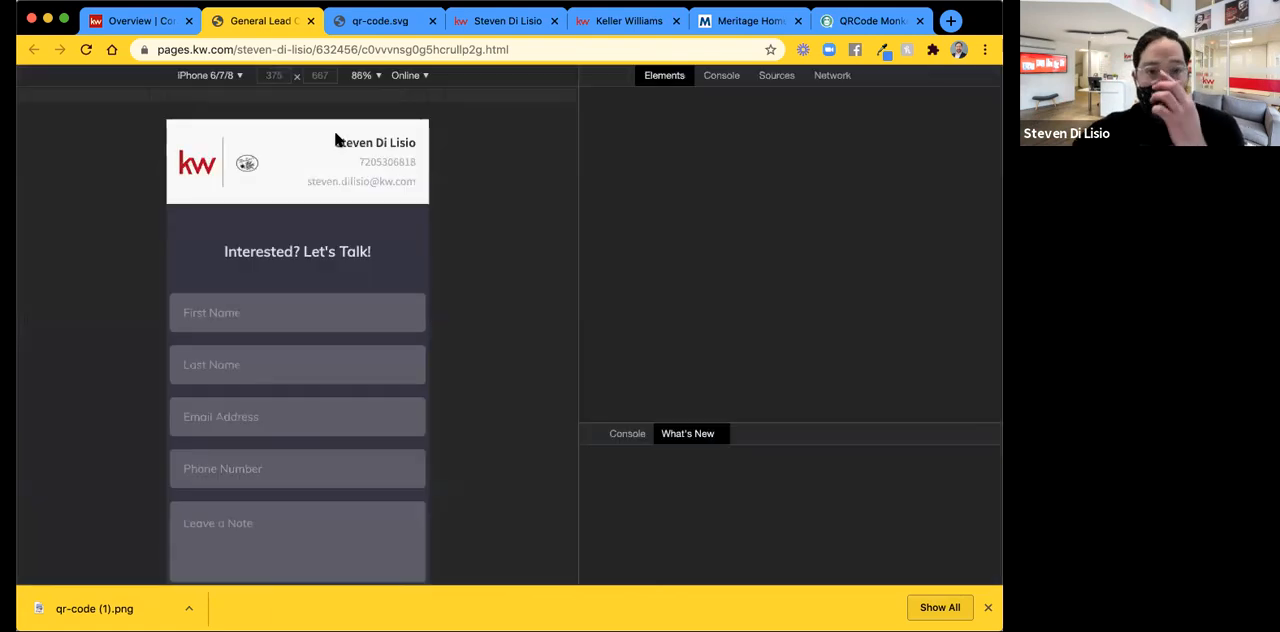
# Switch the mobile preview to iPhone X and examine the landing page's header, form fields, reCAPTCHA and footer.
pyautogui.click(232, 78)
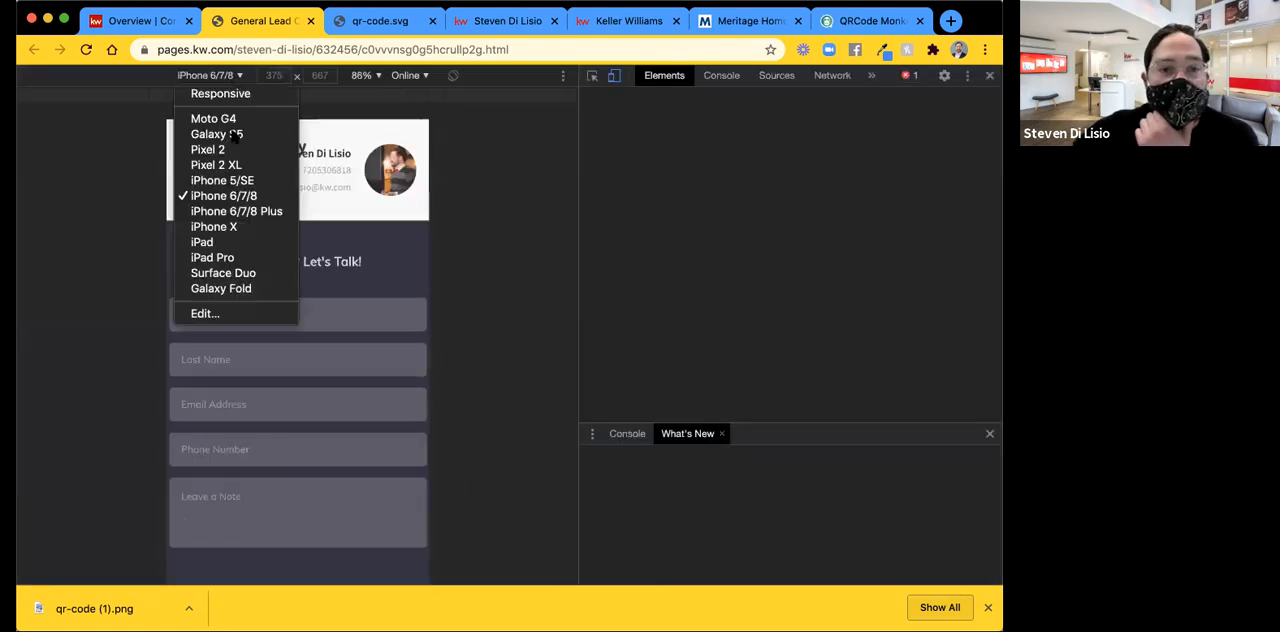
pyautogui.click(226, 227)
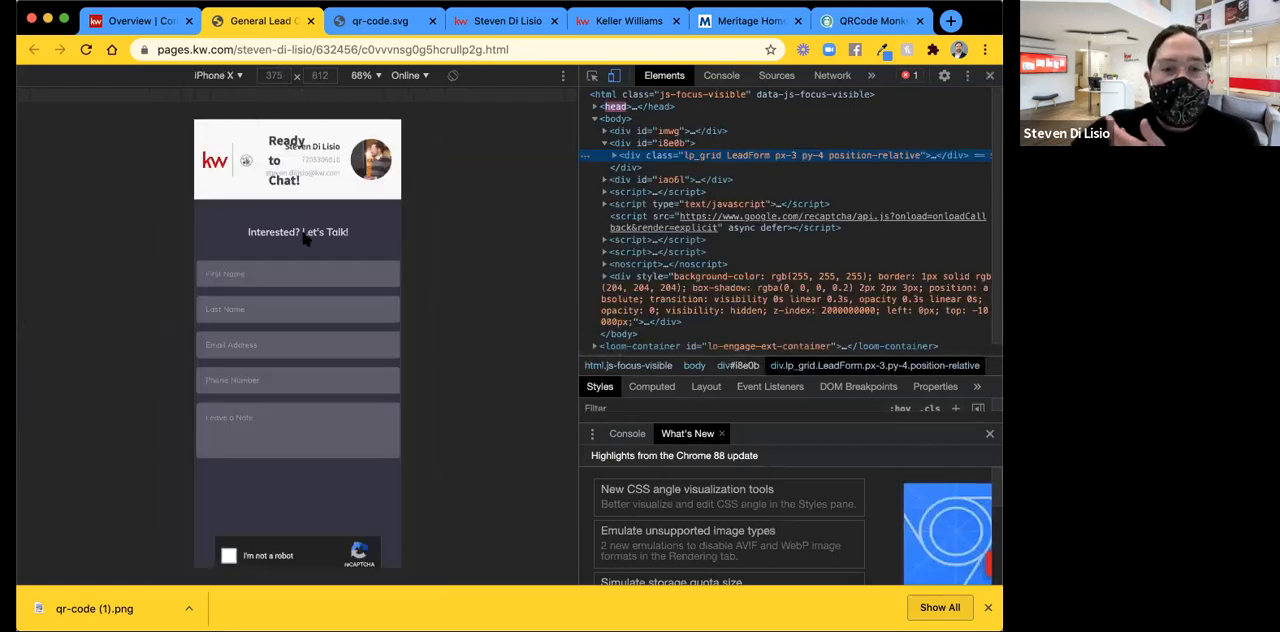
pyautogui.scroll(-5, 306, 240)
pyautogui.scroll(3, 306, 240)
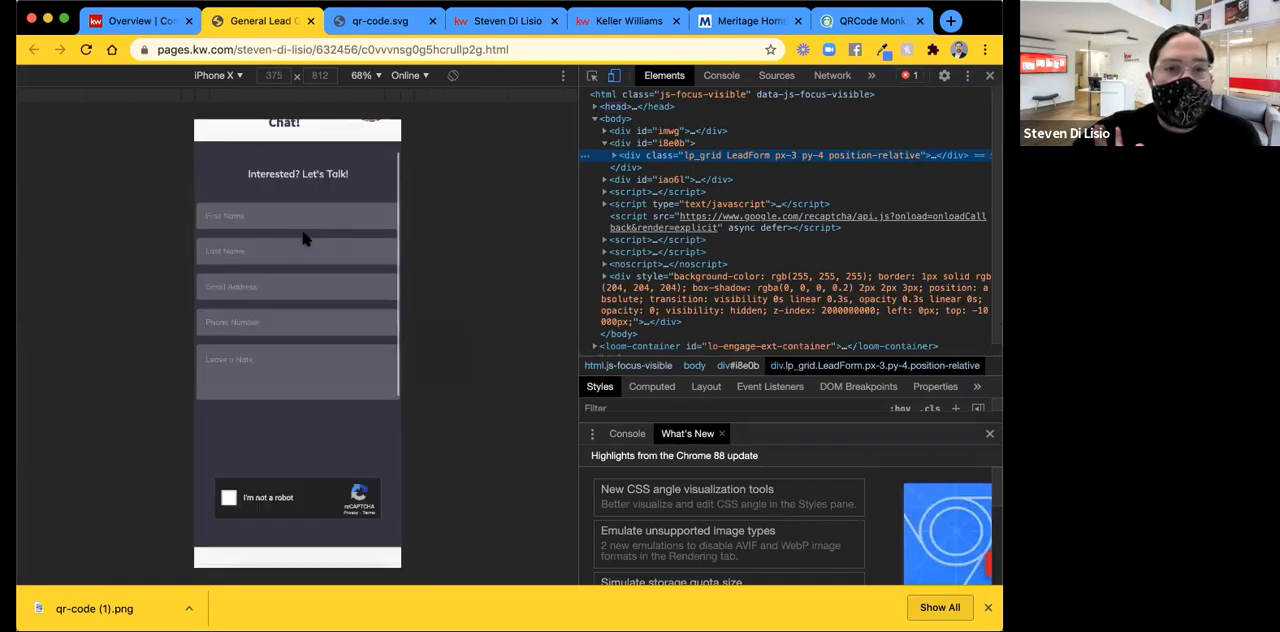
pyautogui.scroll(1, 306, 240)
pyautogui.scroll(-5, 306, 240)
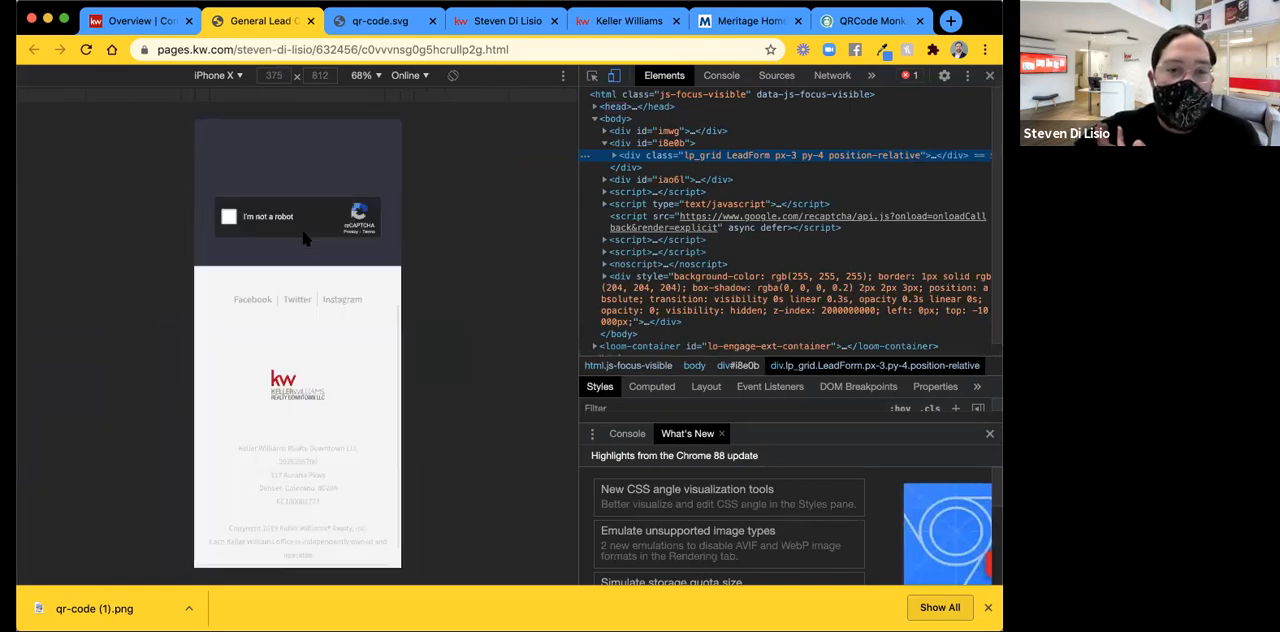
pyautogui.scroll(-1, 306, 239)
pyautogui.scroll(1, 306, 240)
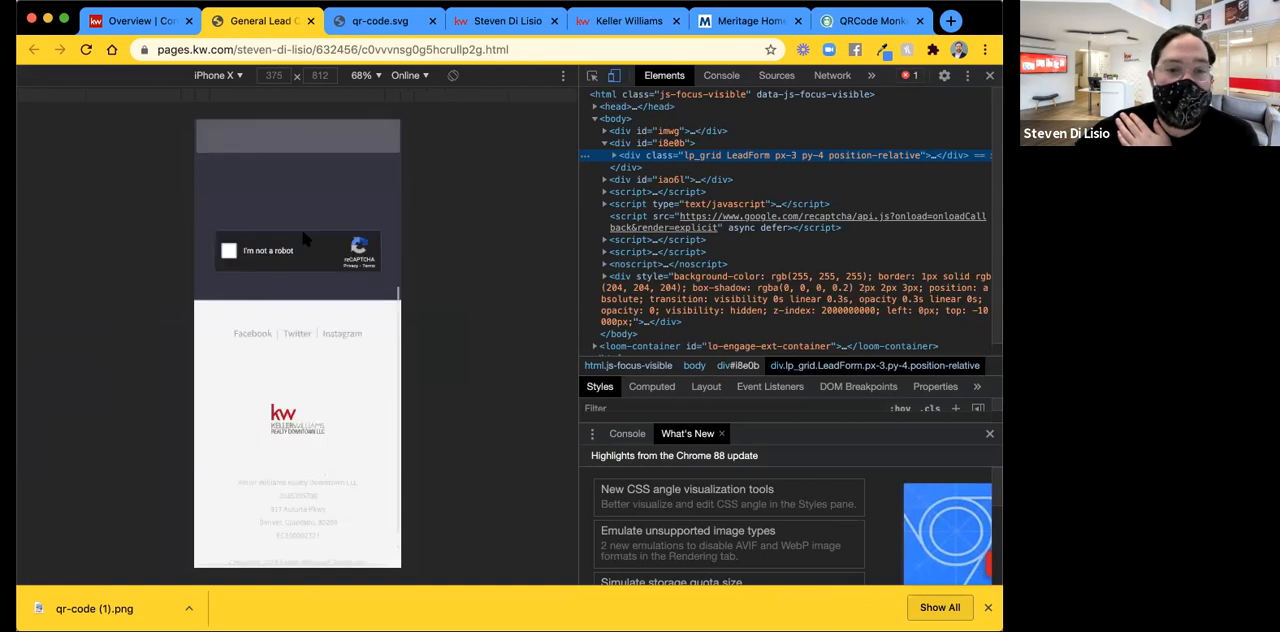
pyautogui.scroll(-1, 288, 268)
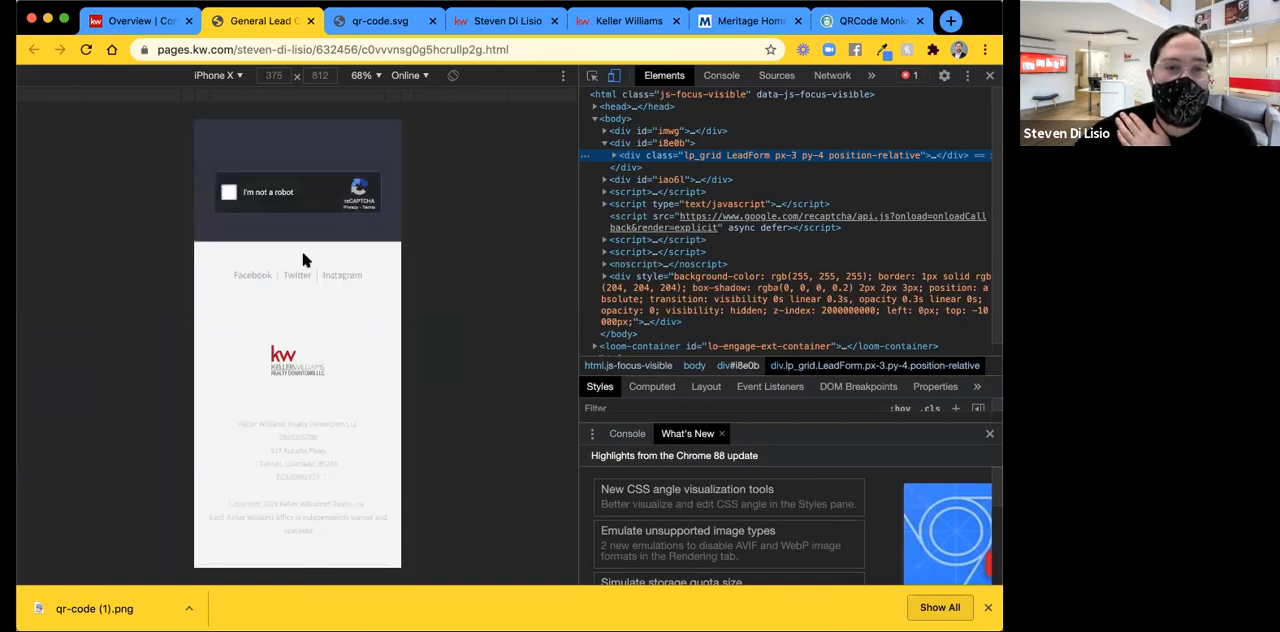
pyautogui.scroll(5, 330, 366)
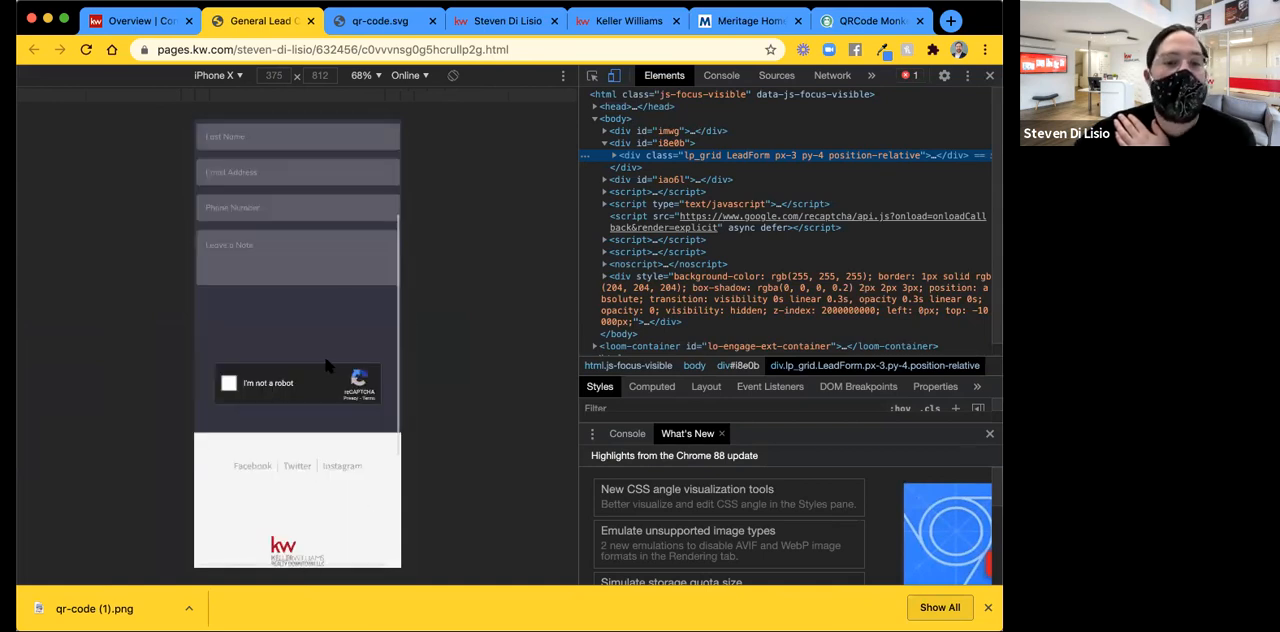
pyautogui.scroll(4, 330, 366)
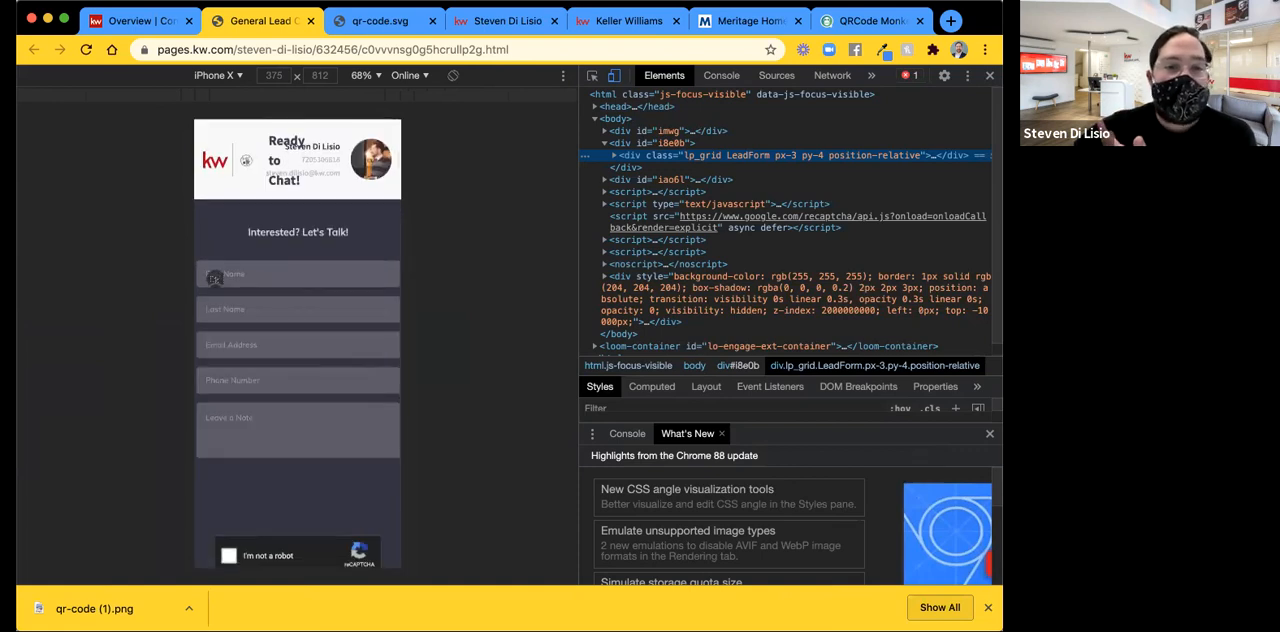
pyautogui.click(264, 262)
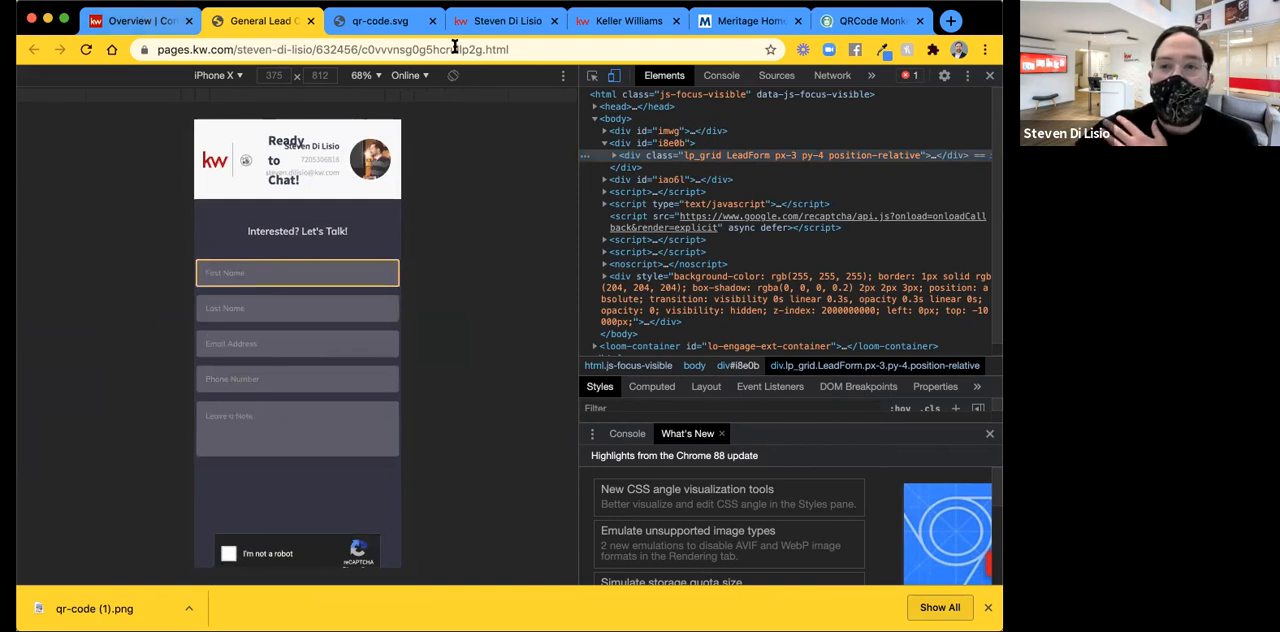
# Return to the Consumer landing pages list and open the URL customization for the General Lead Capture Form.
pyautogui.hotkey('ctrl', 'shift', 'Tab')
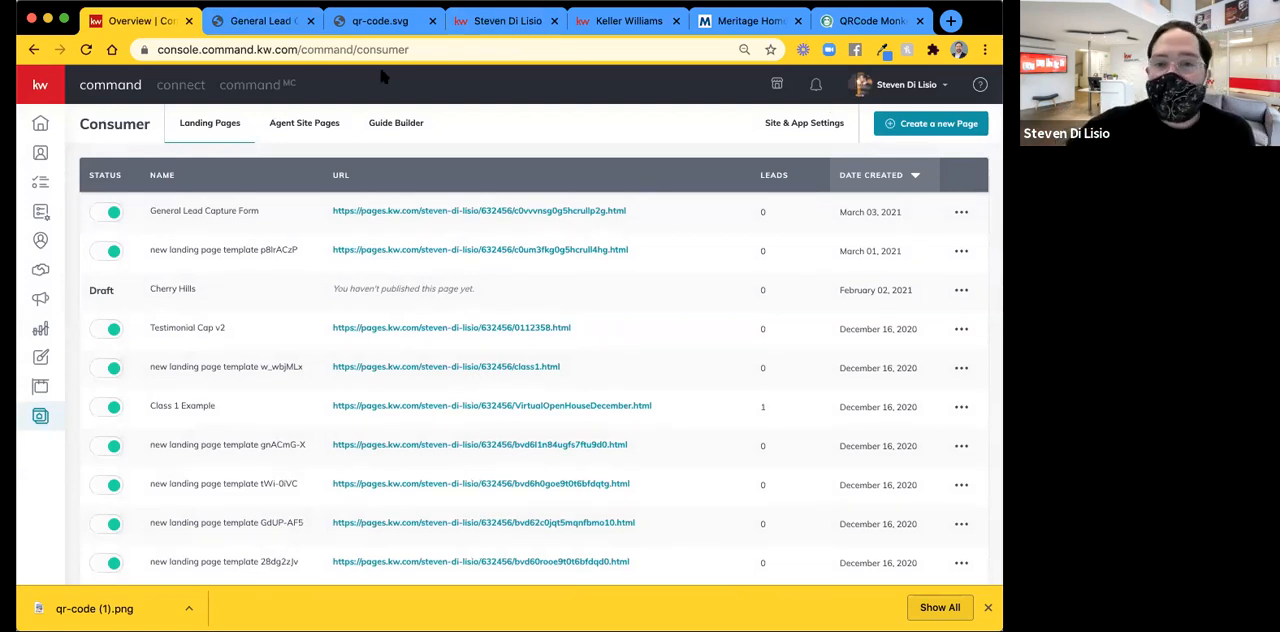
pyautogui.click(962, 214)
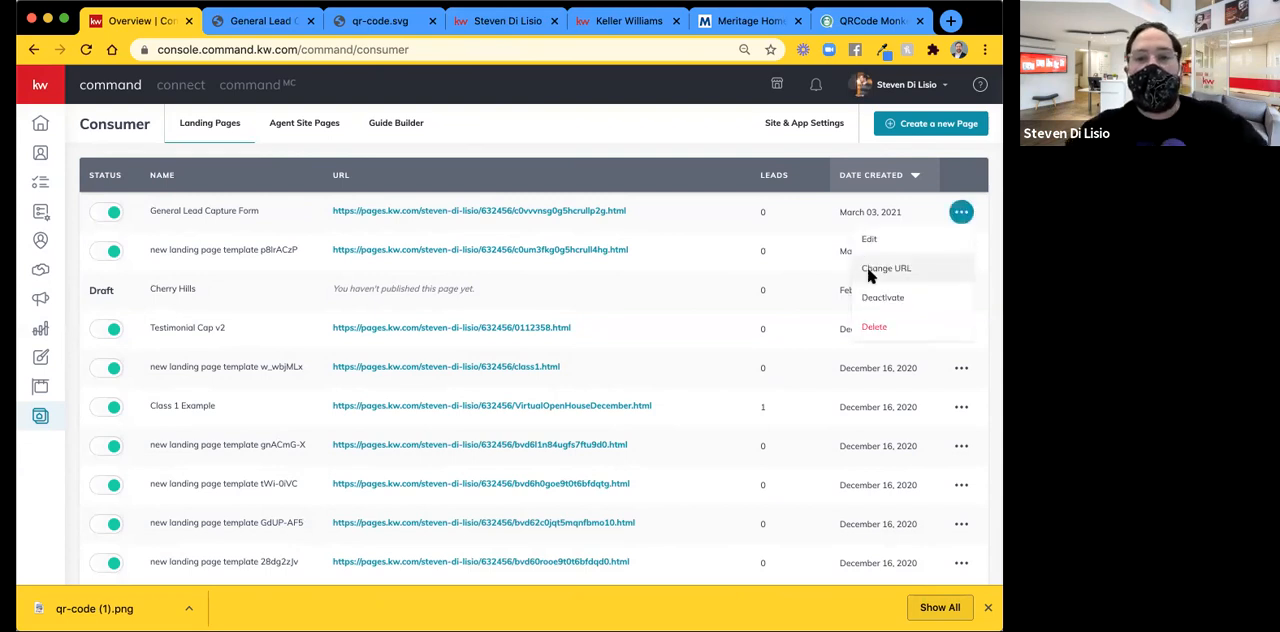
pyautogui.click(870, 270)
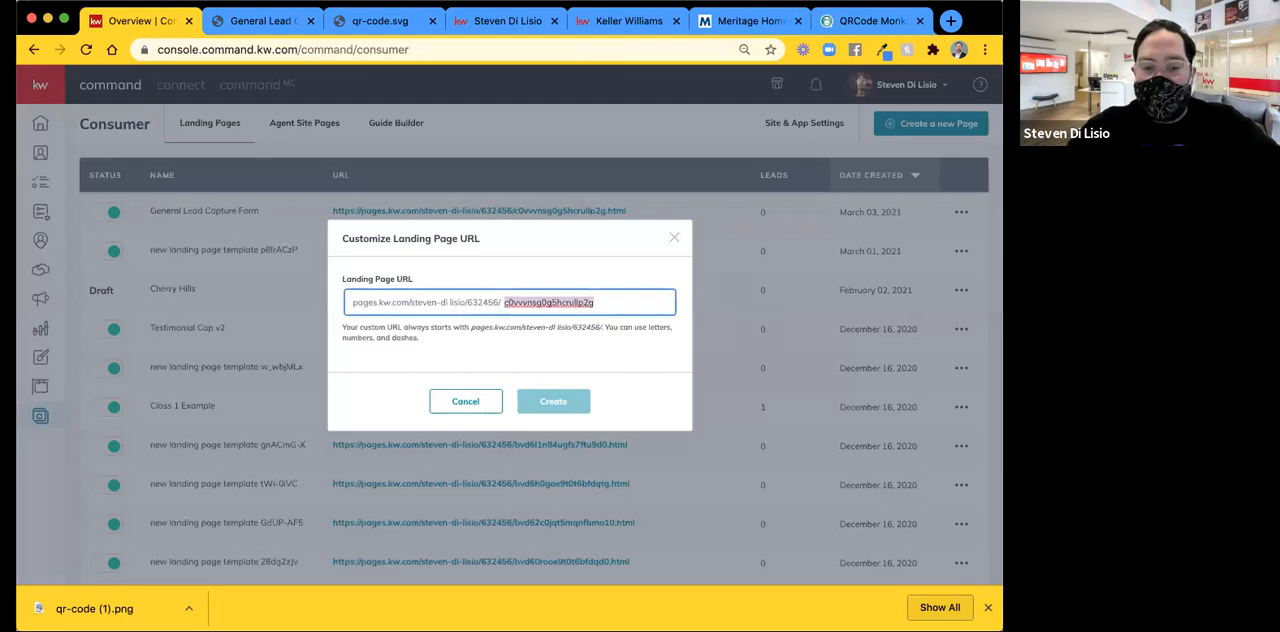
pyautogui.write('contact')
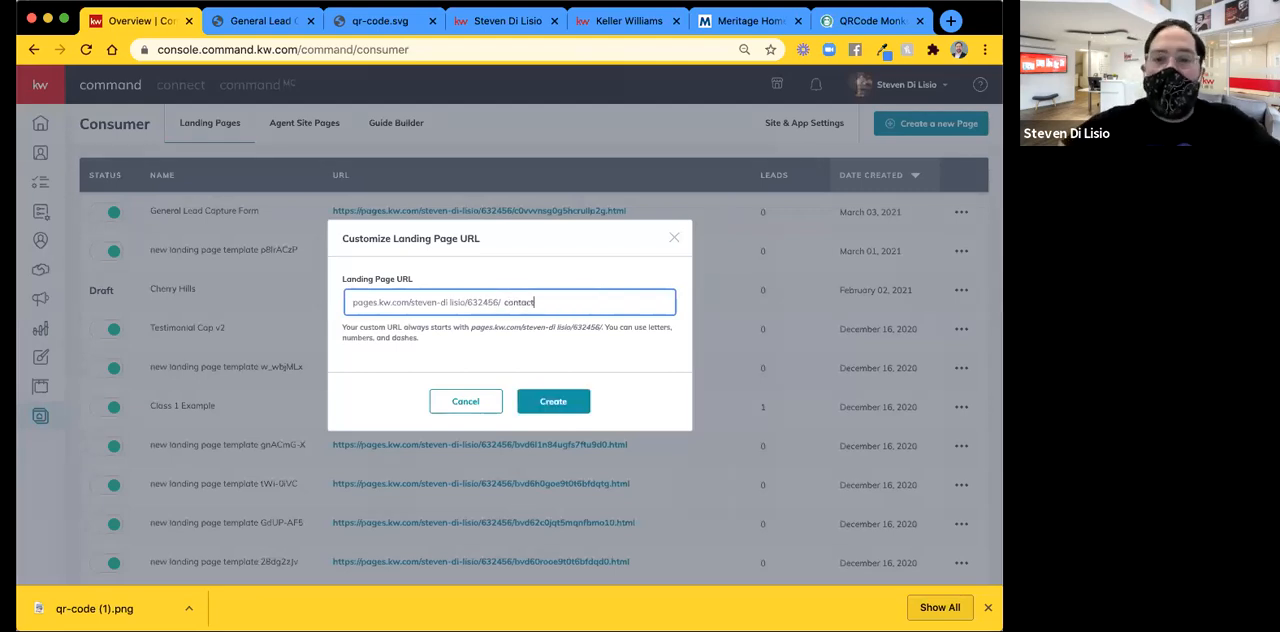
pyautogui.write('form')
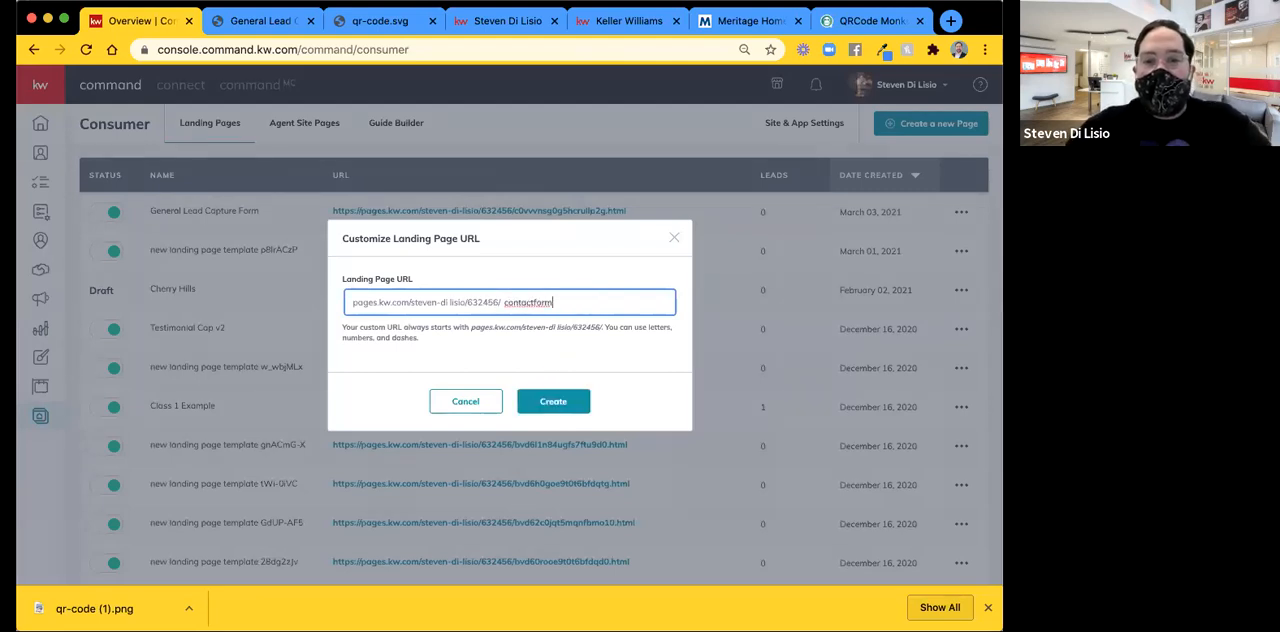
pyautogui.press('BackSpace')
pyautogui.press('BackSpace')
pyautogui.press('BackSpace')
pyautogui.press('BackSpace')
pyautogui.press('BackSpace')
pyautogui.press('BackSpace')
pyautogui.press('BackSpace')
pyautogui.press('BackSpace')
pyautogui.press('BackSpace')
pyautogui.press('BackSpace')
pyautogui.press('BackSpace')
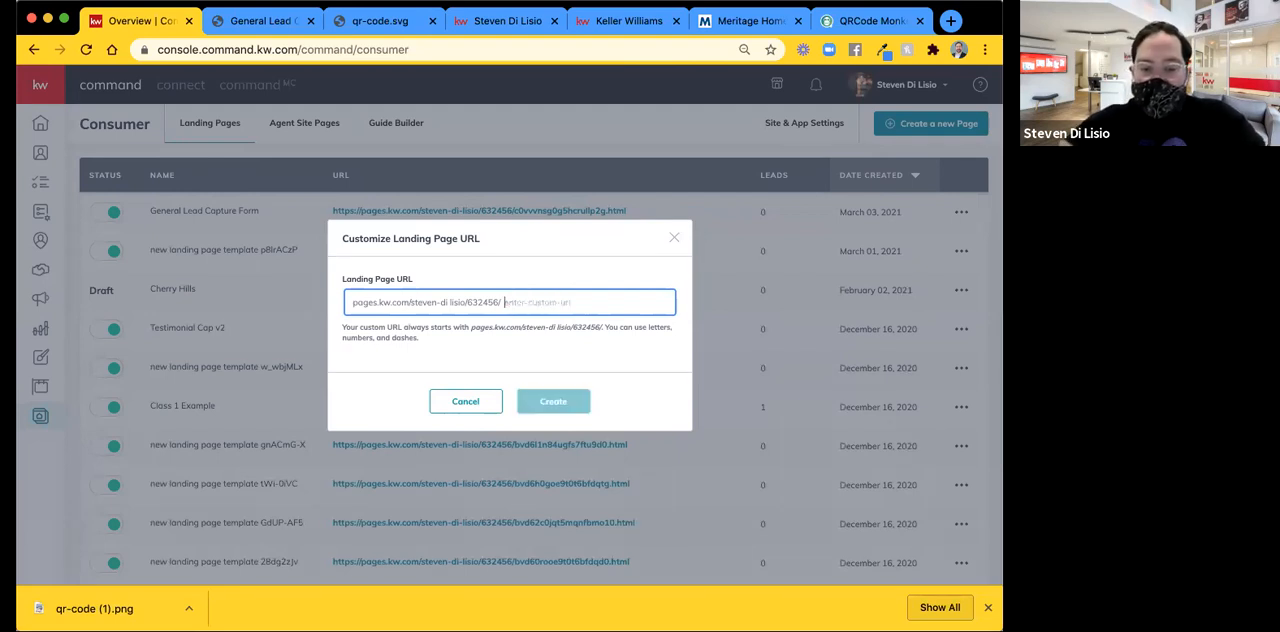
# Set the custom ending of the landing page URL to "getintouch" and create the new URL.
pyautogui.write('getintouch')
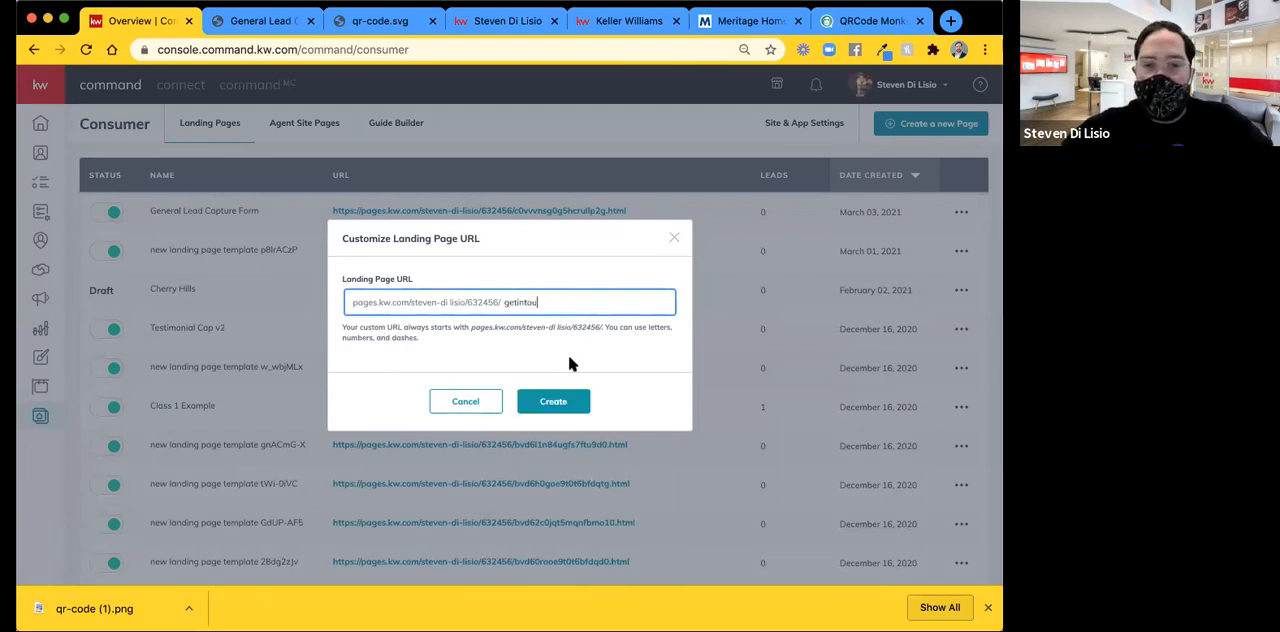
pyautogui.click(580, 404)
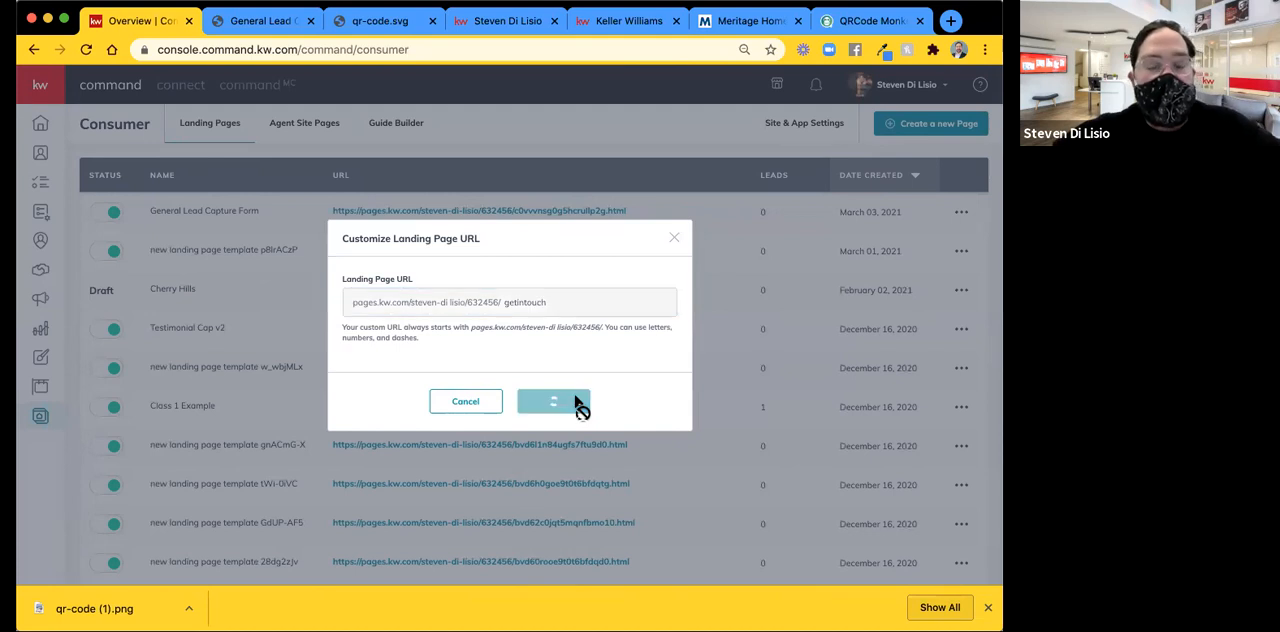
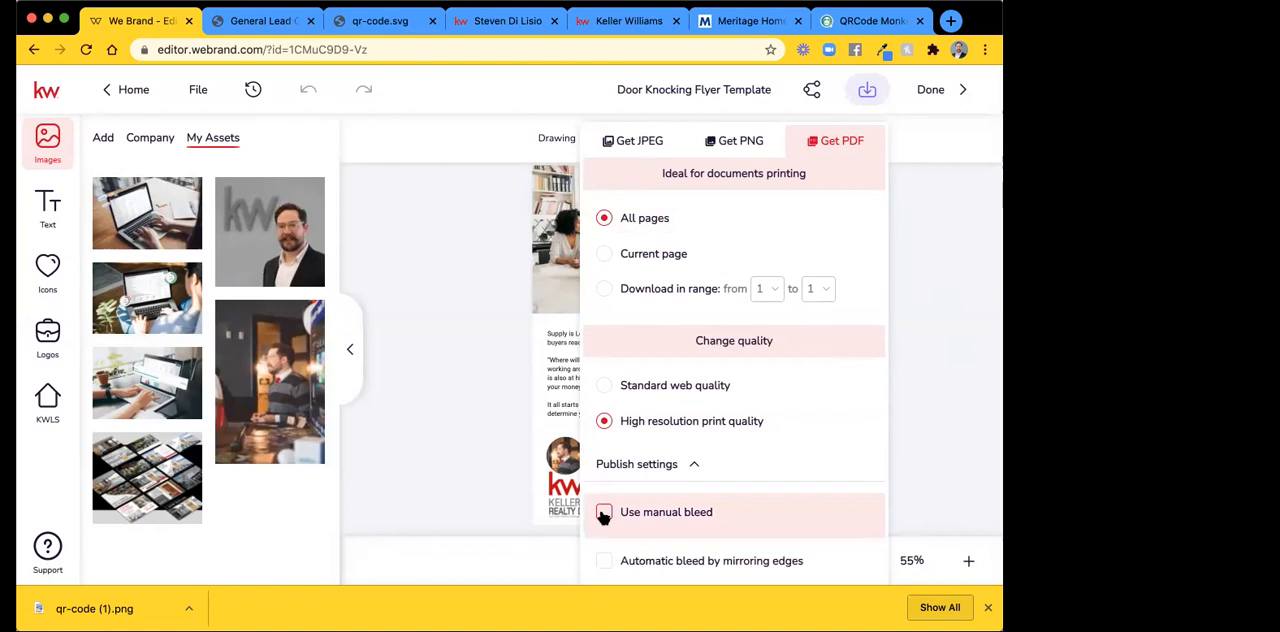
# Enable manual bleed in the publish settings of the flyer's PDF download and close the browser's downloads bar.
pyautogui.click(603, 513)
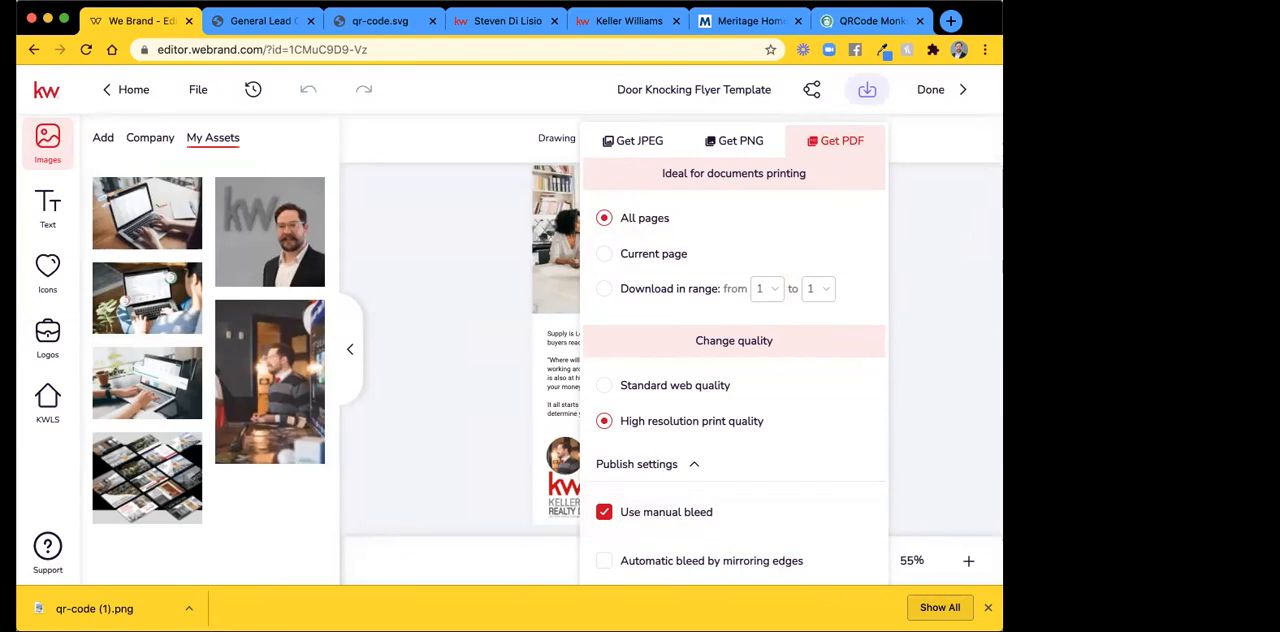
pyautogui.click(987, 607)
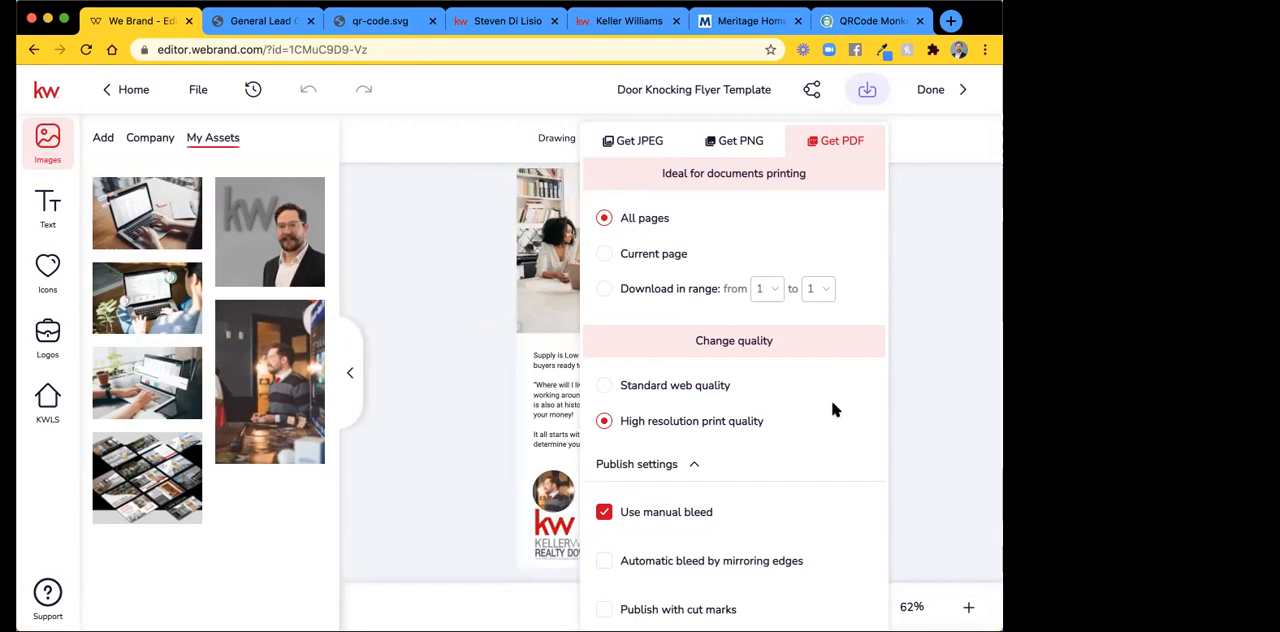
pyautogui.click(961, 382)
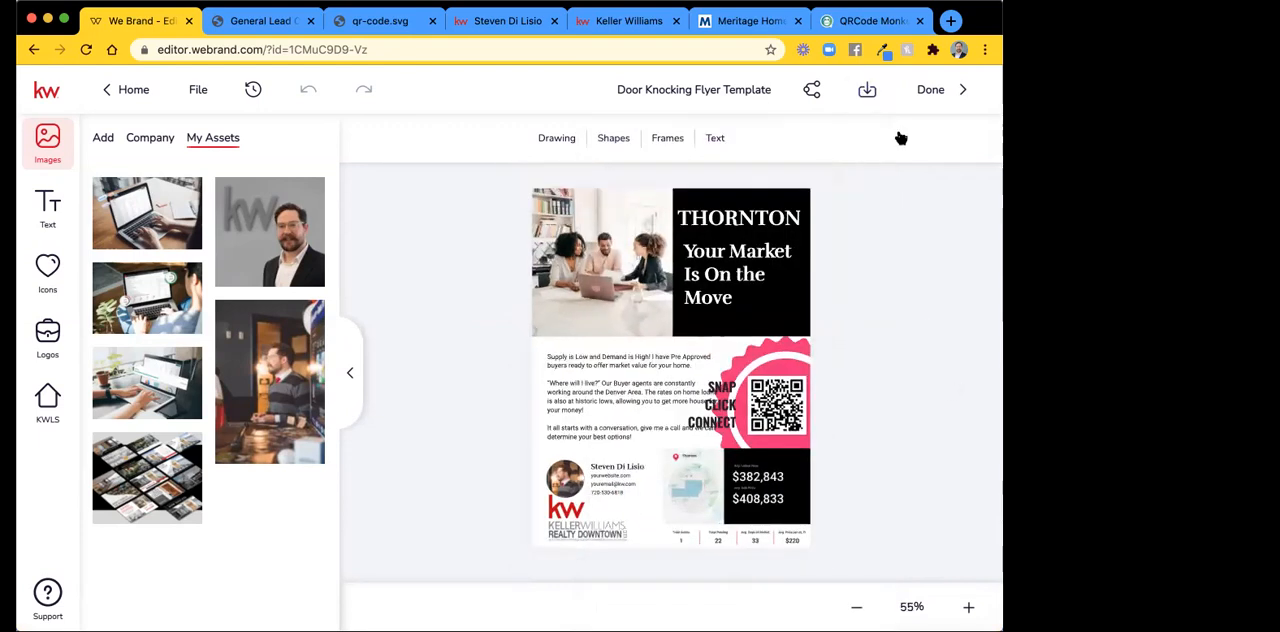
pyautogui.click(866, 89)
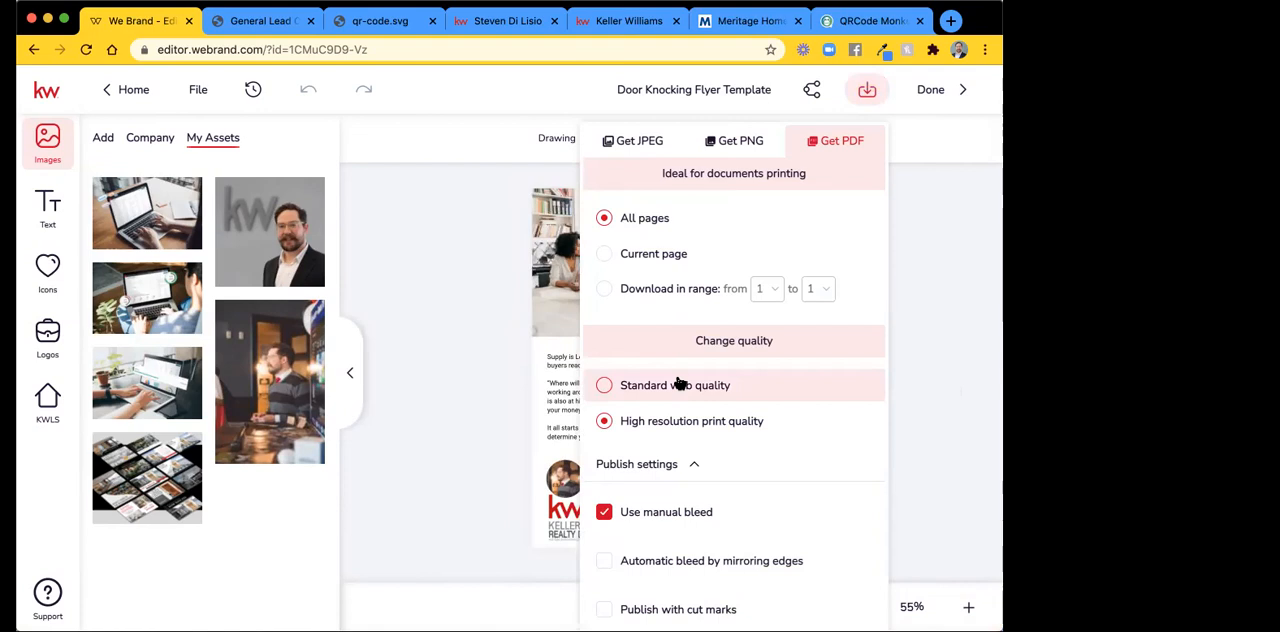
pyautogui.click(926, 299)
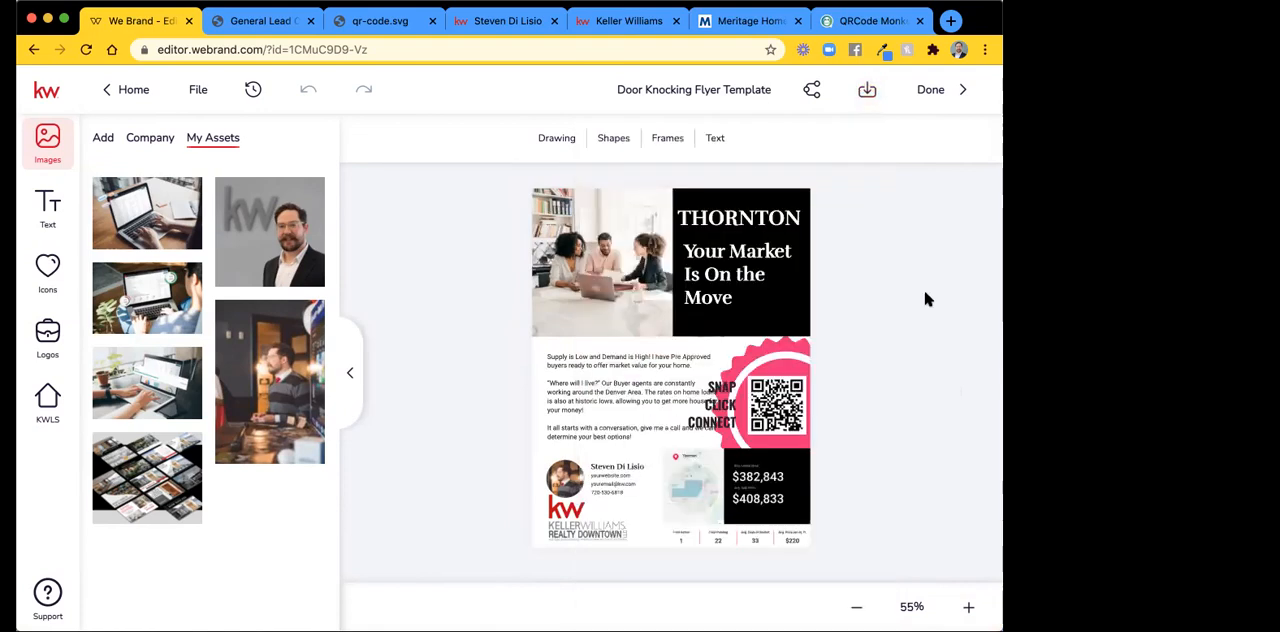
pyautogui.scroll(-3, 926, 299)
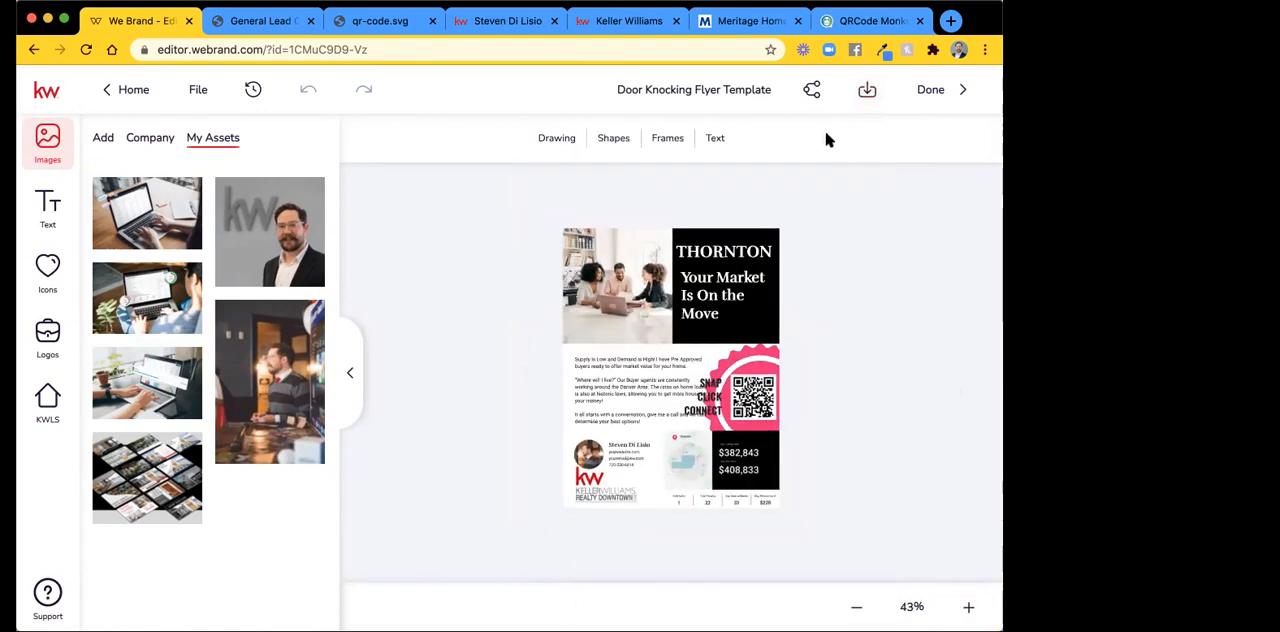
pyautogui.press('super+minus')
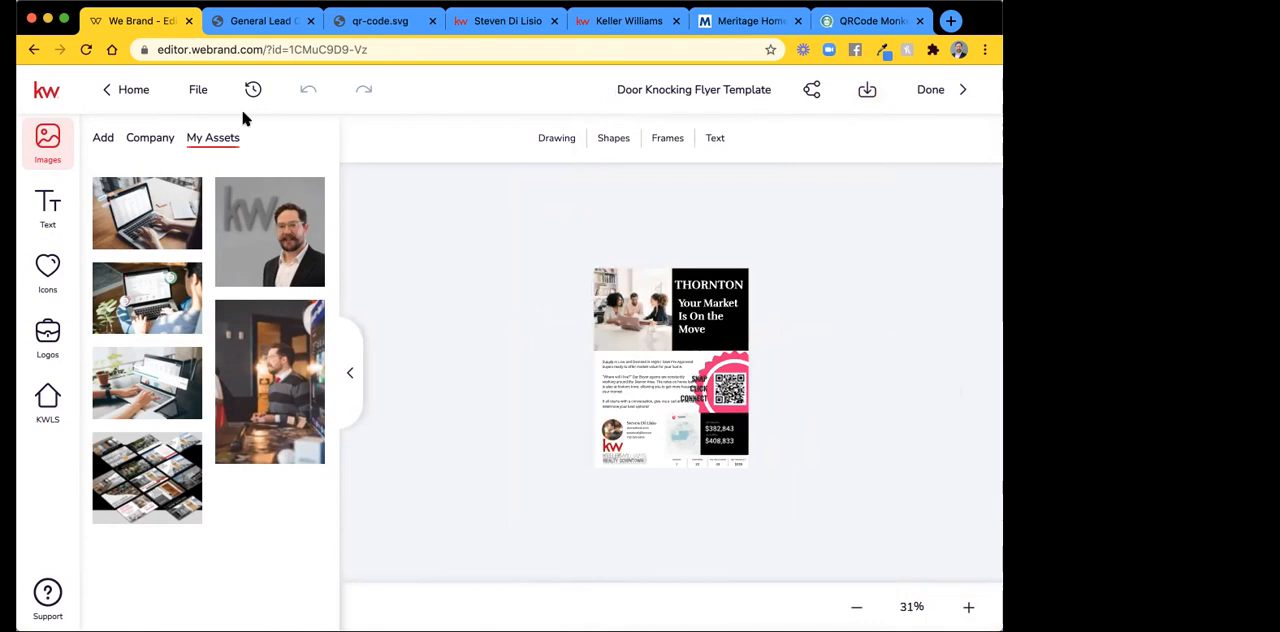
pyautogui.press('super+minus')
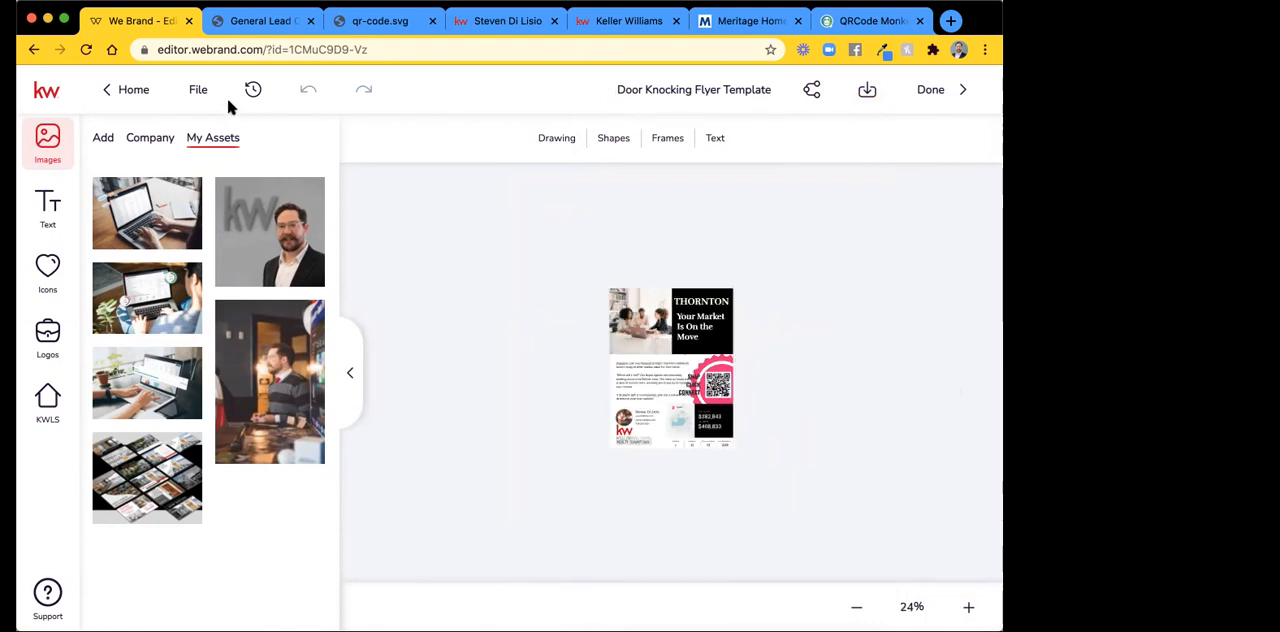
pyautogui.press('super+equal')
pyautogui.press('super+equal')
pyautogui.press('super+equal')
pyautogui.press('super+equal')
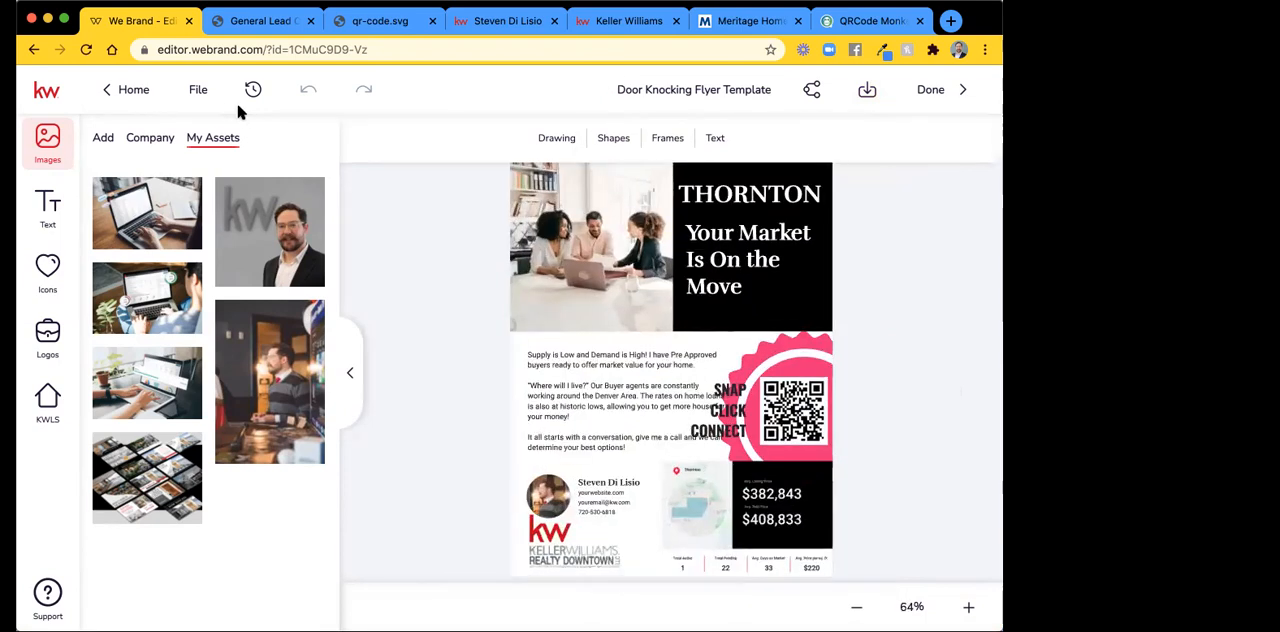
pyautogui.click(864, 92)
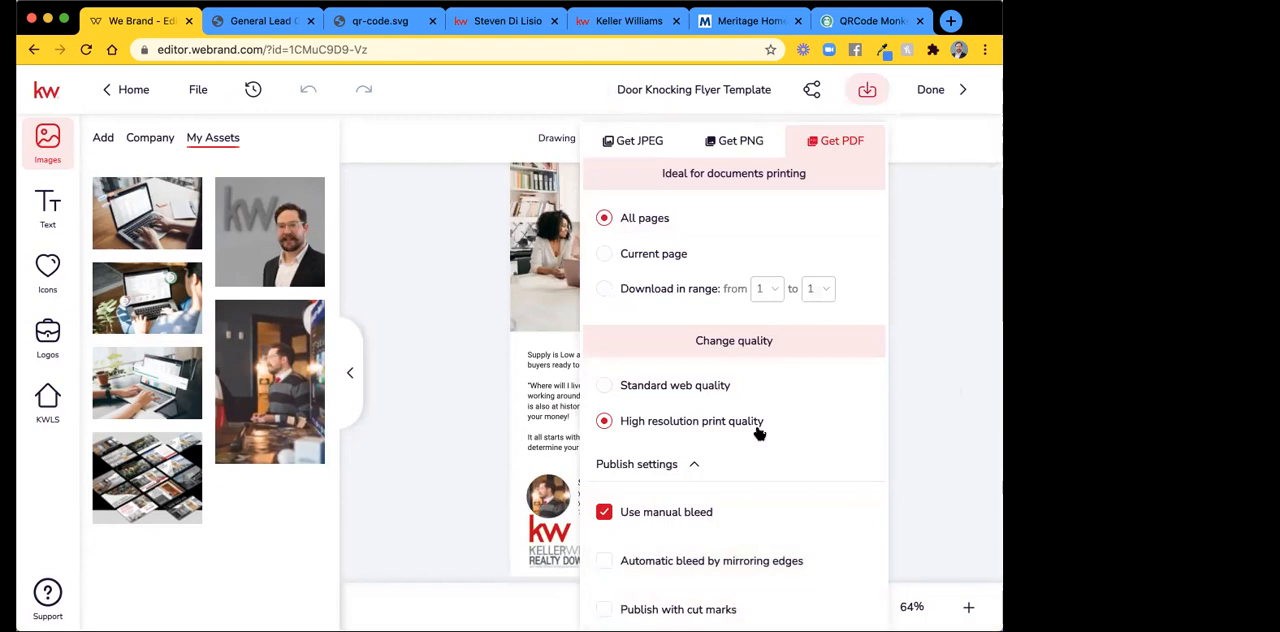
pyautogui.click(952, 430)
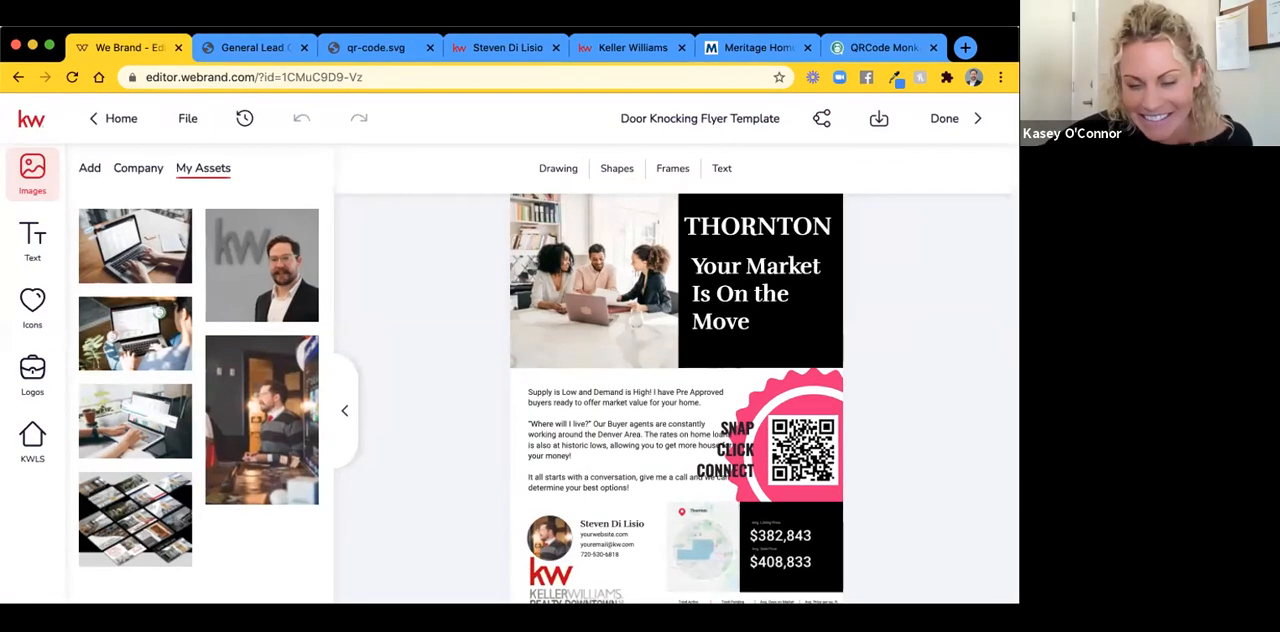
pyautogui.click(742, 52)
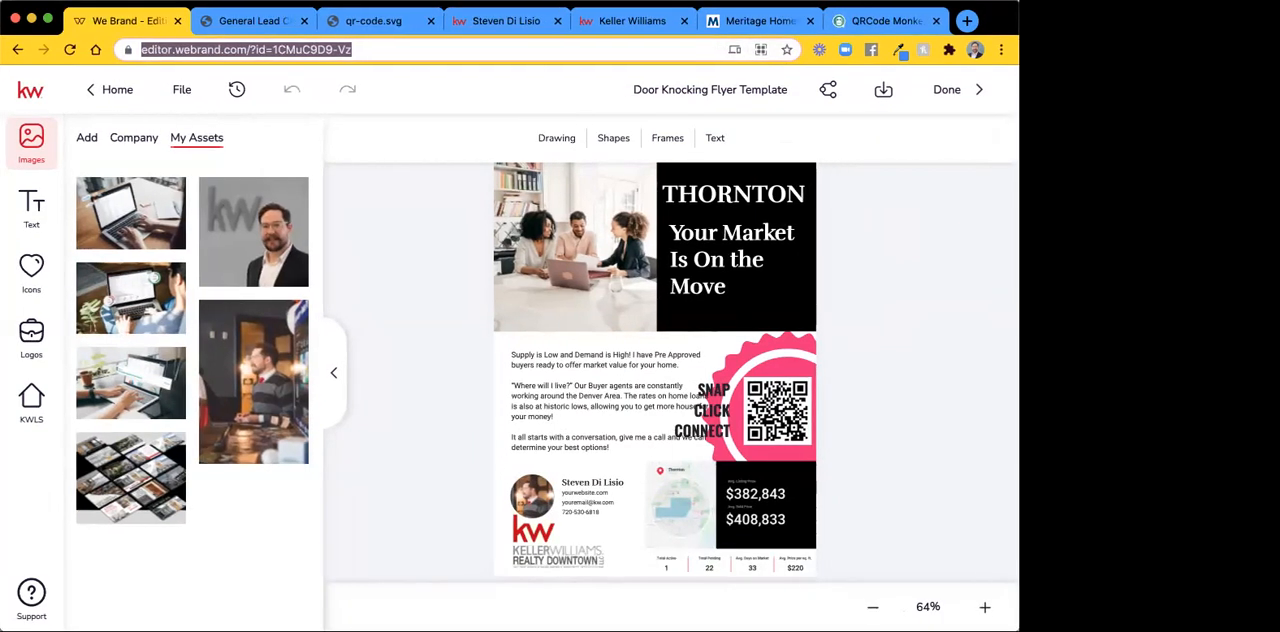
# Download all pages of the flyer as a PDF in high resolution print quality with manual bleed enabled.
pyautogui.click(881, 92)
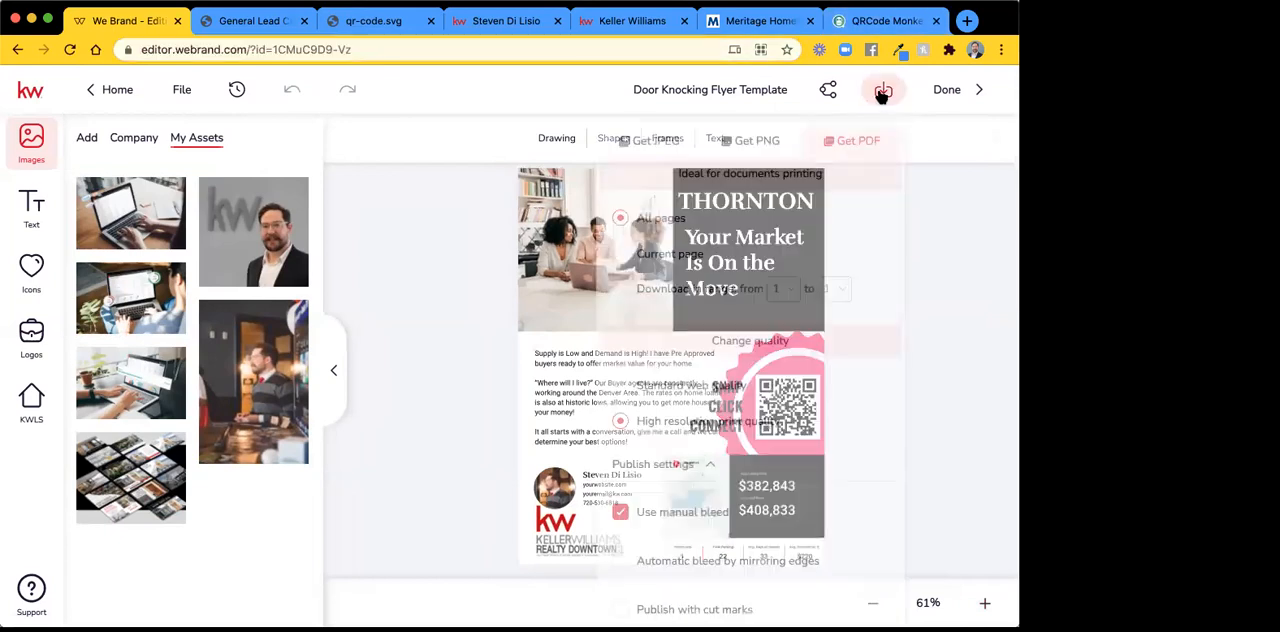
pyautogui.click(755, 143)
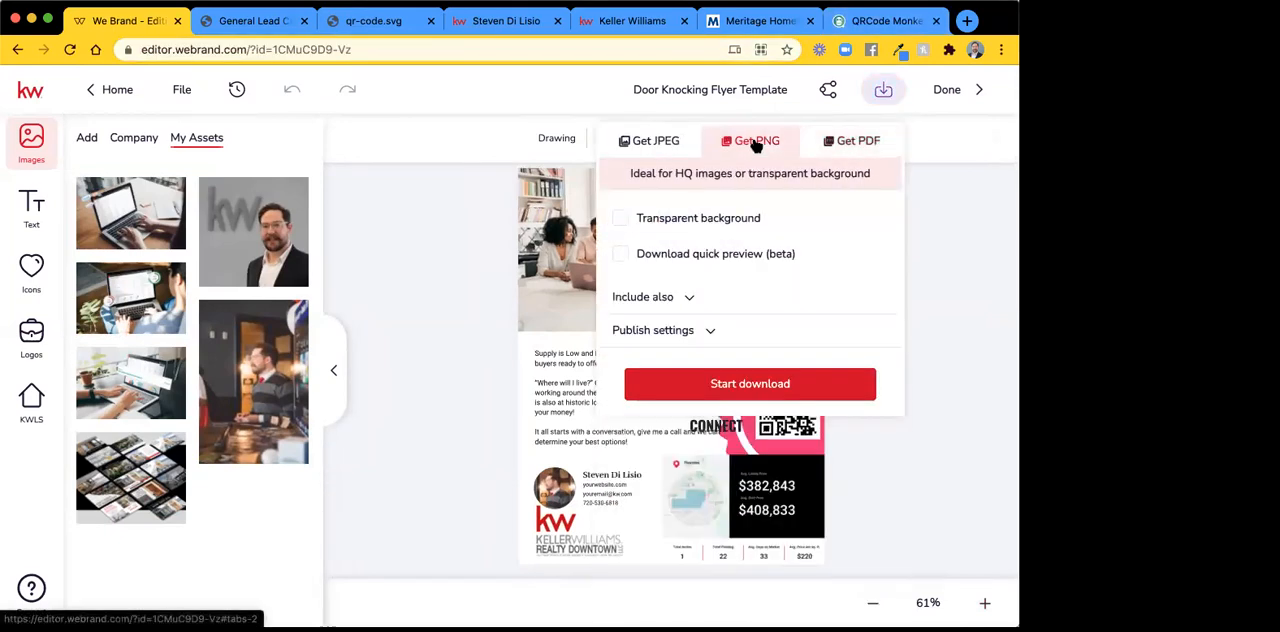
pyautogui.click(851, 145)
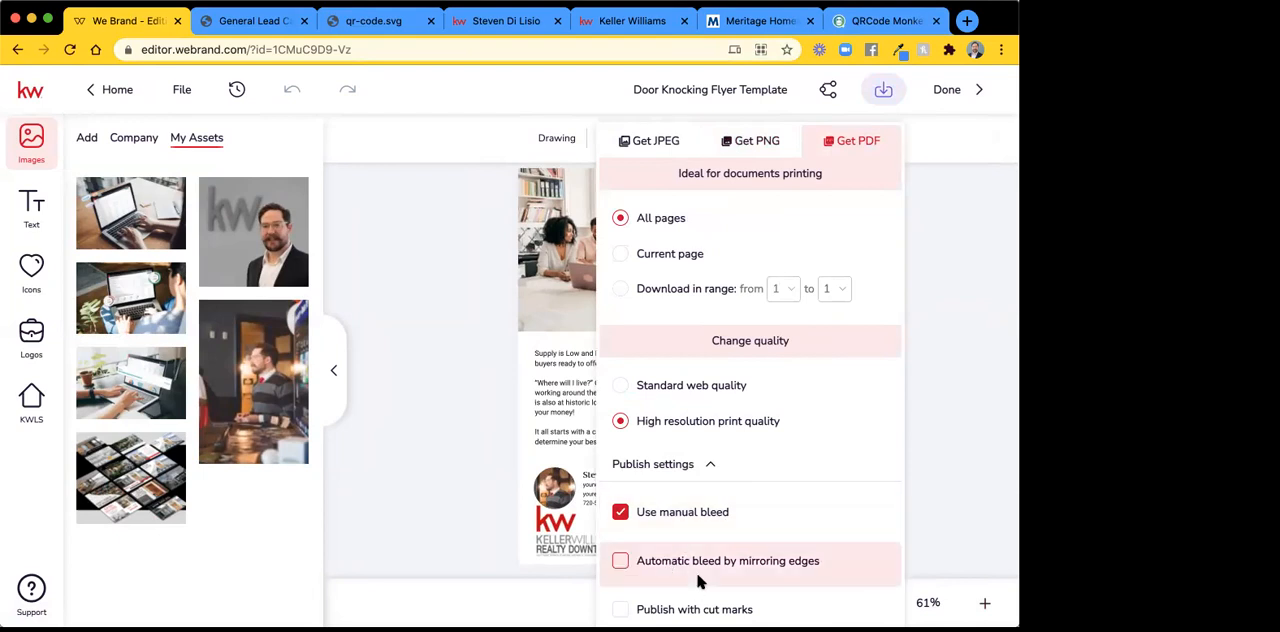
pyautogui.click(686, 466)
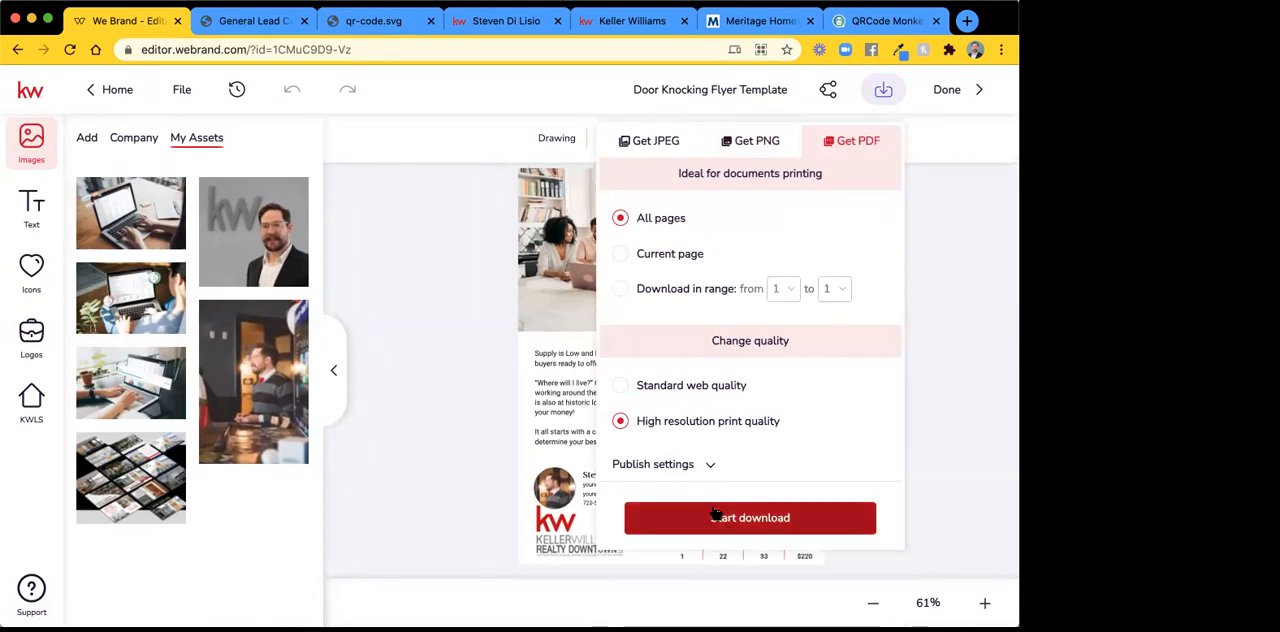
pyautogui.click(673, 467)
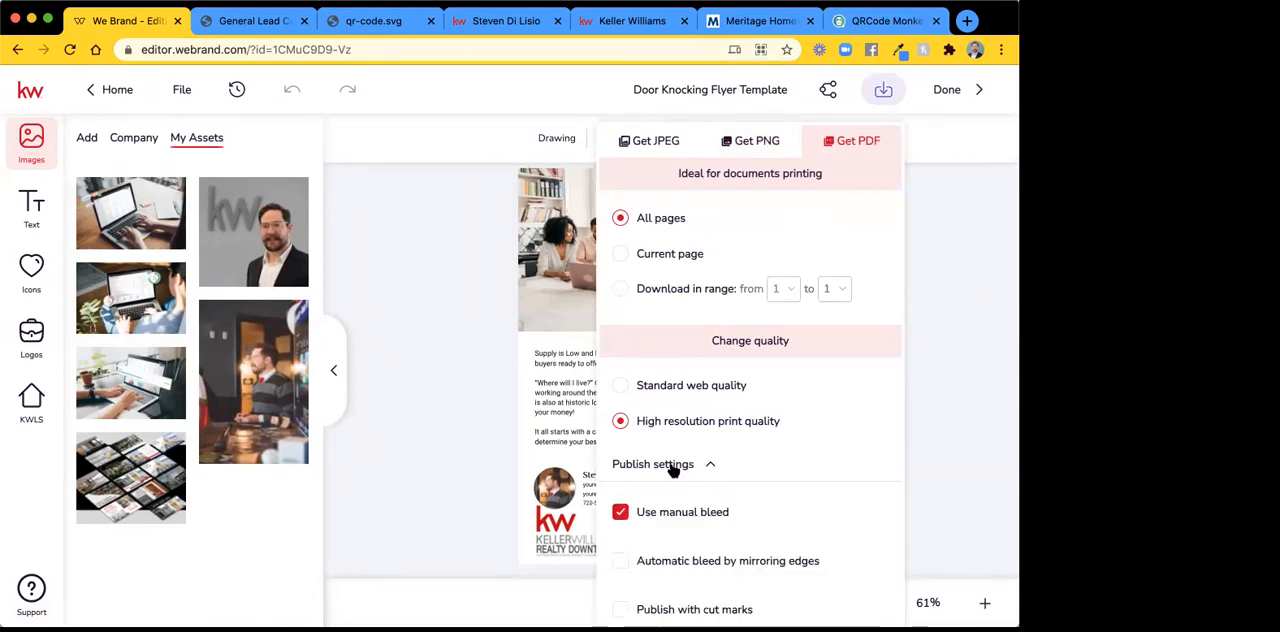
pyautogui.click(671, 467)
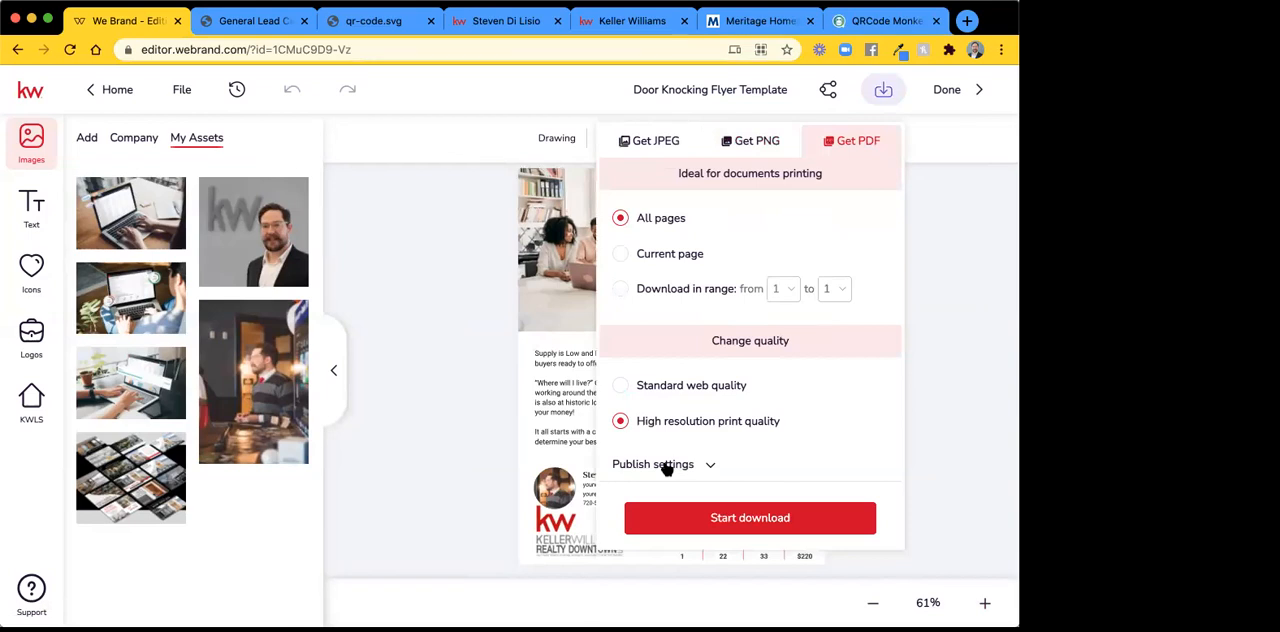
pyautogui.click(667, 468)
pyautogui.click(667, 468)
pyautogui.click(693, 519)
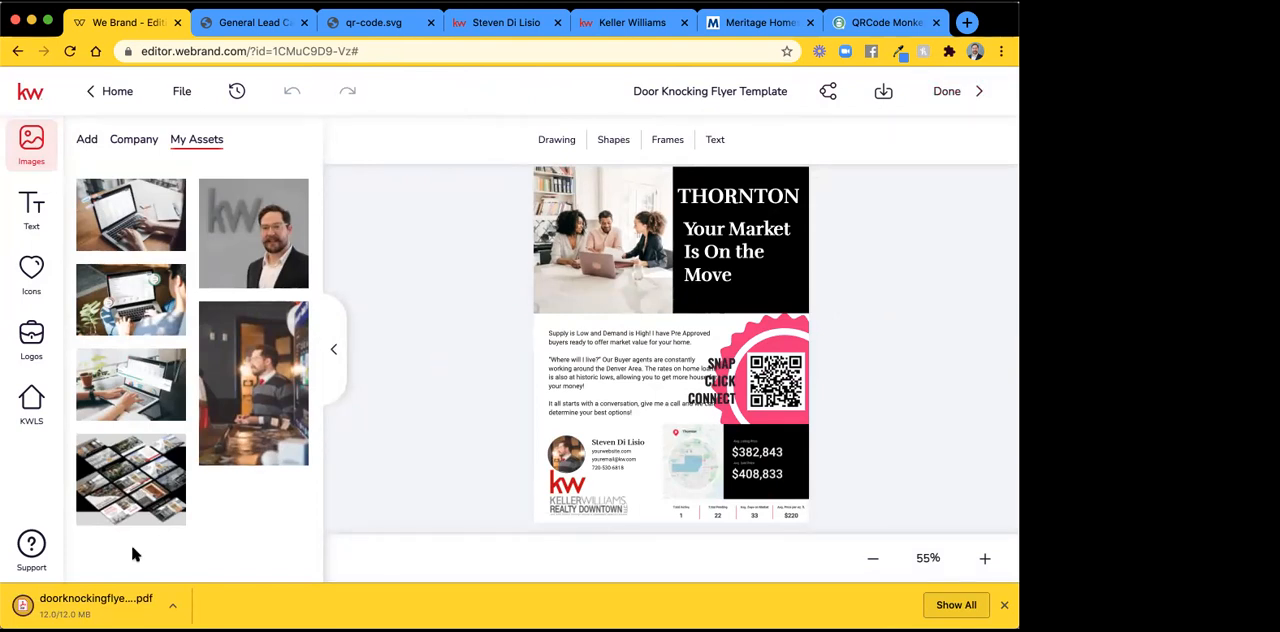
# Examine the JPEG and PNG download options for the flyer, including the additional thumbnail, web and mobile sizes offered for JPEG.
pyautogui.click(883, 91)
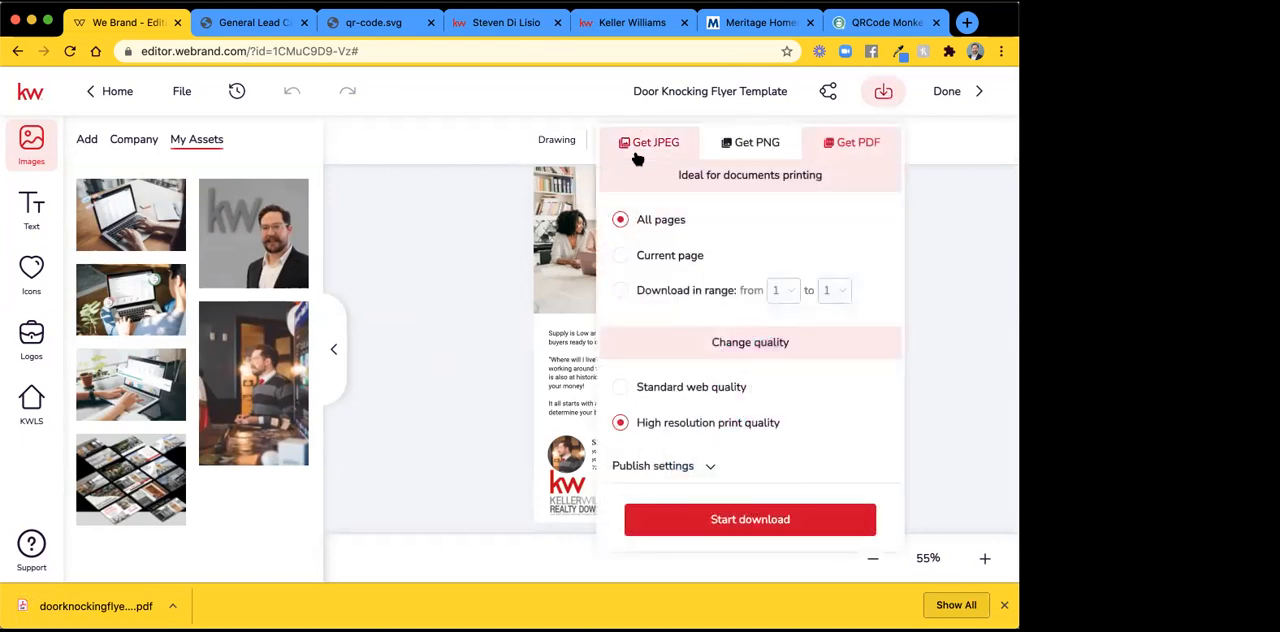
pyautogui.click(634, 152)
pyautogui.click(757, 145)
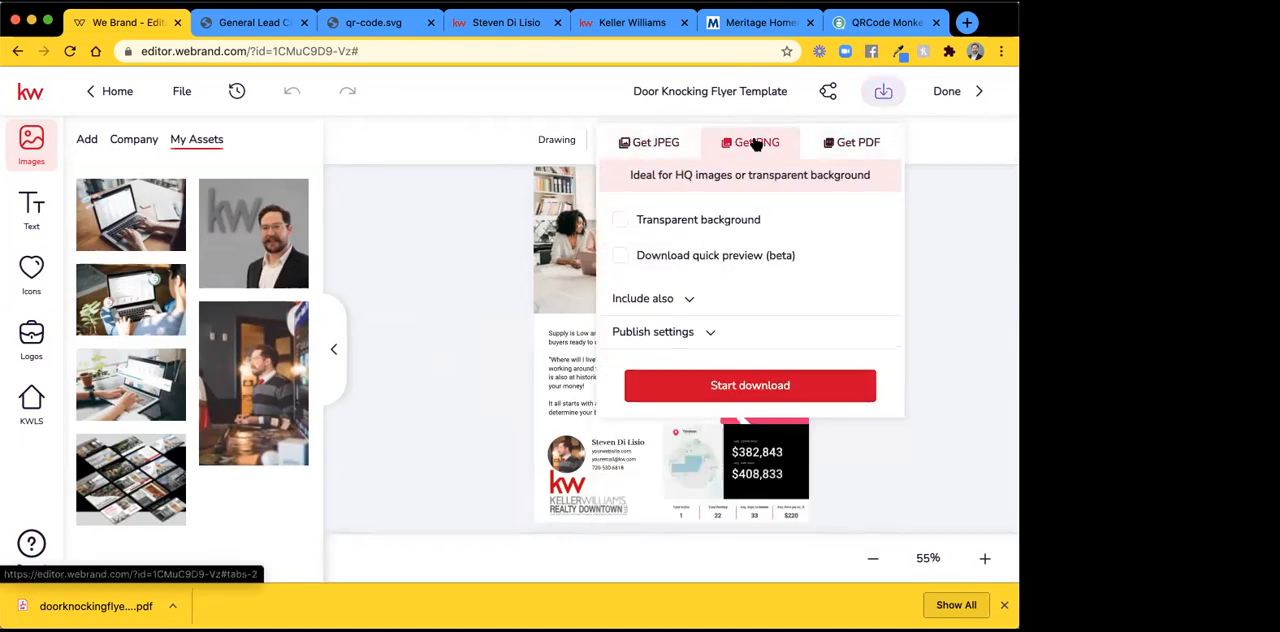
pyautogui.click(670, 150)
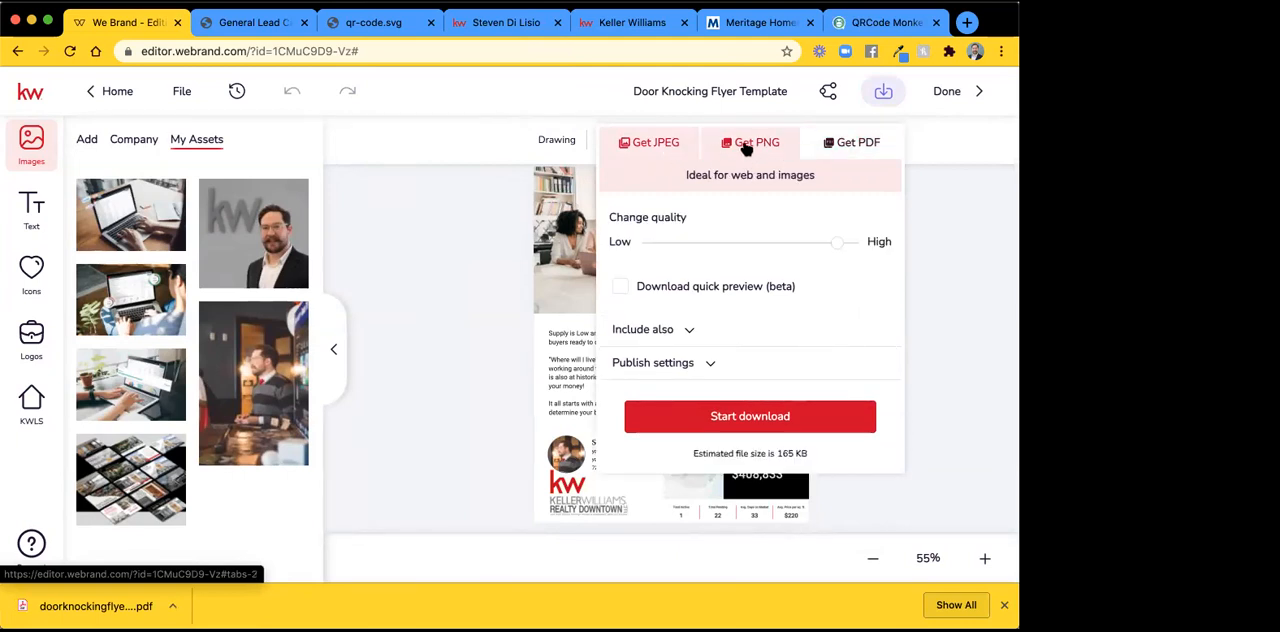
pyautogui.click(679, 331)
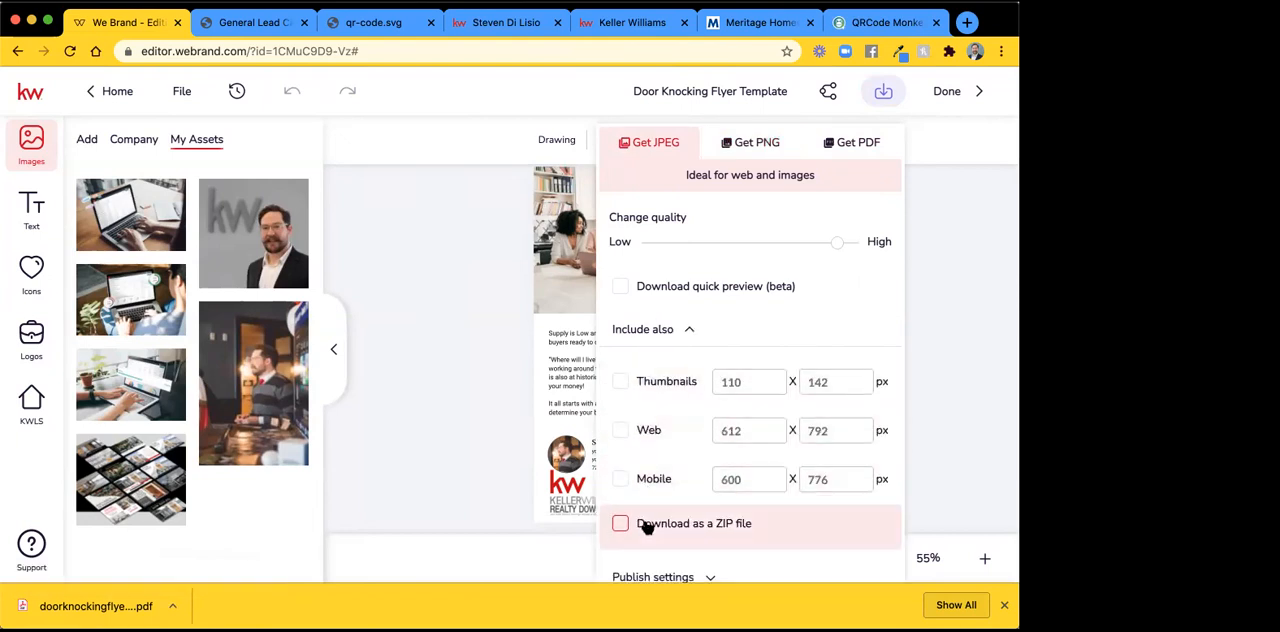
pyautogui.click(650, 333)
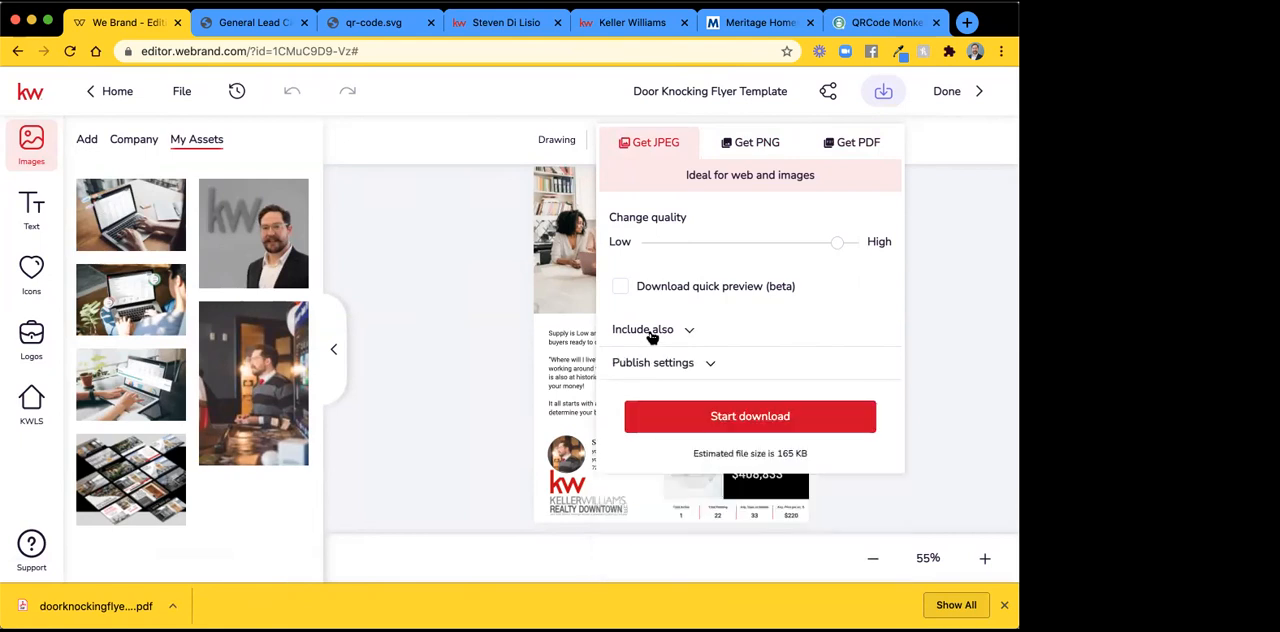
pyautogui.click(651, 337)
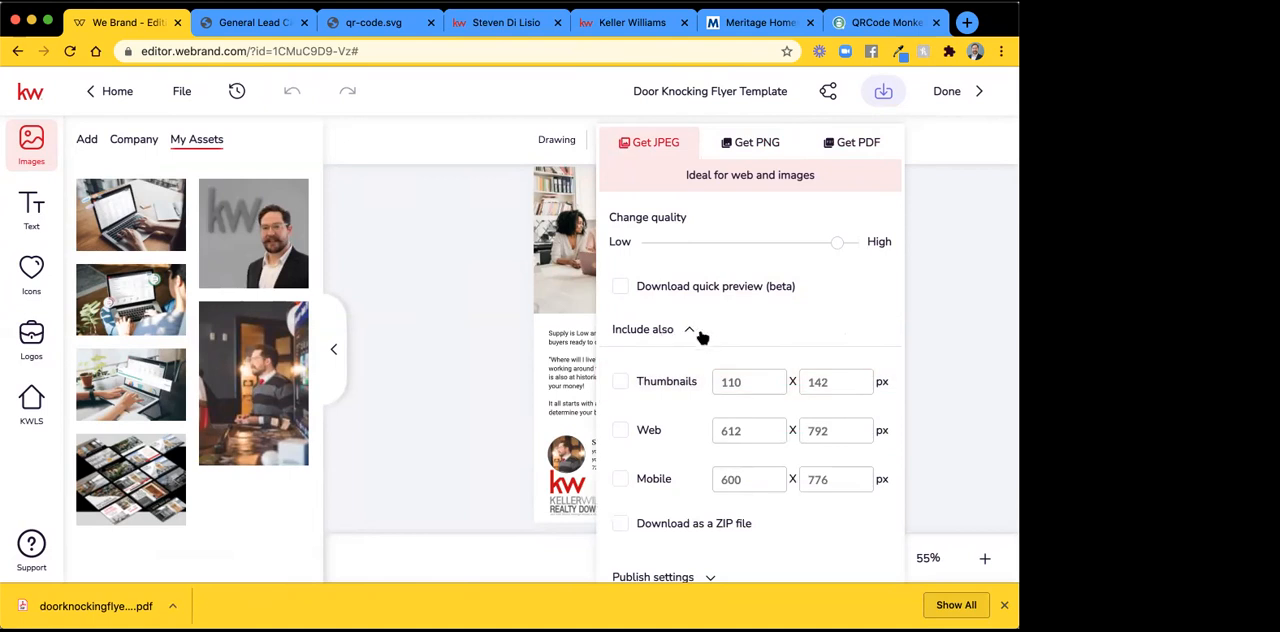
pyautogui.click(737, 336)
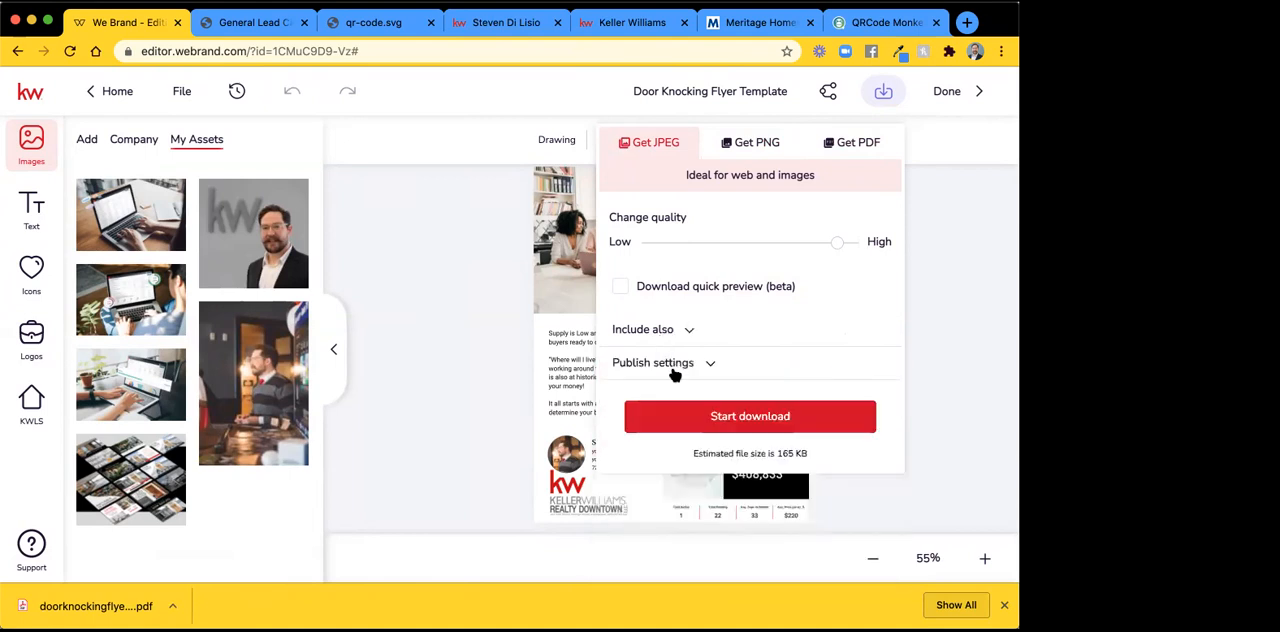
pyautogui.click(766, 143)
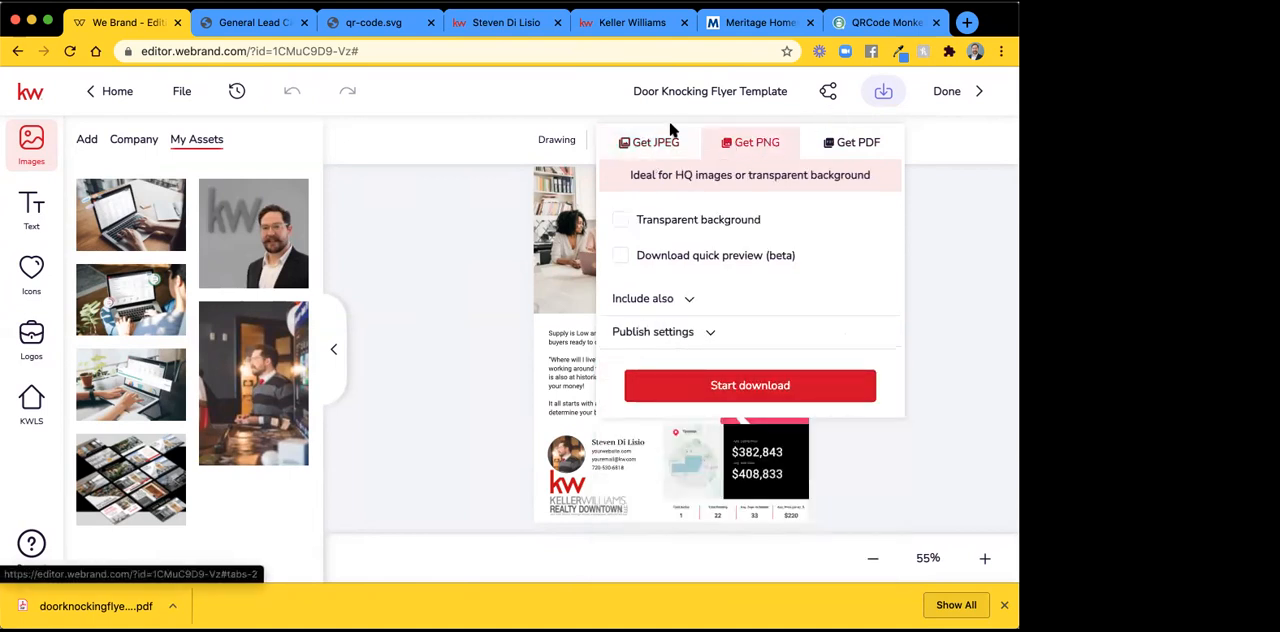
pyautogui.click(648, 146)
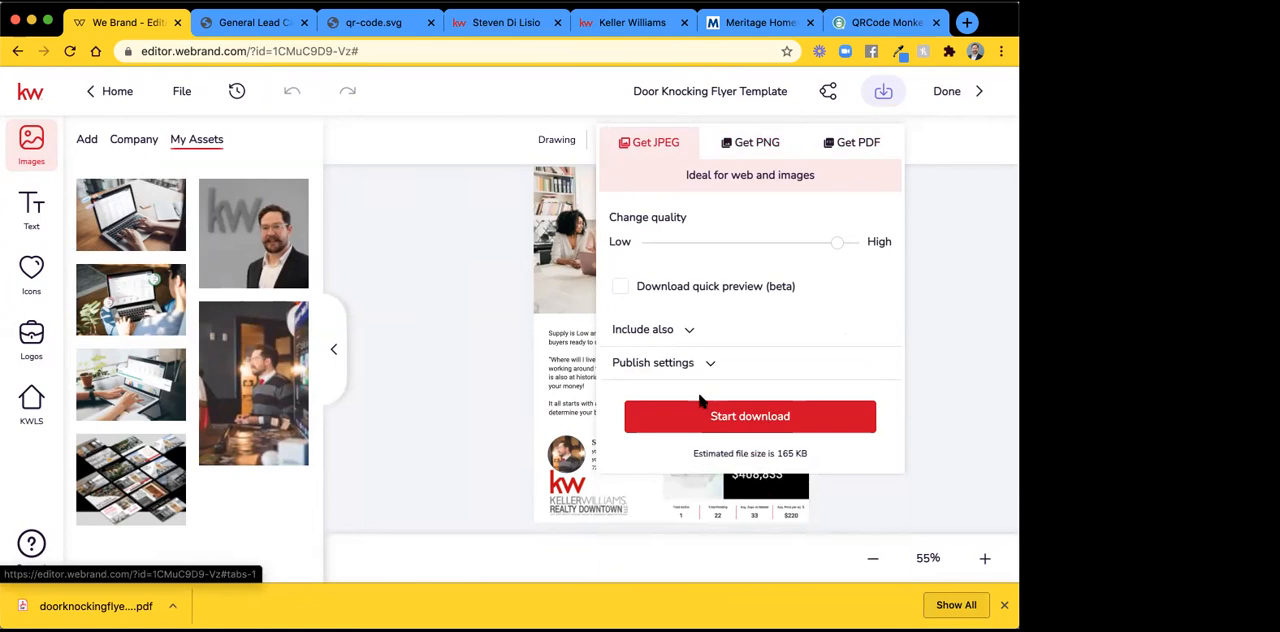
# Review the flyer's sharing options for the project and for this design, and select the design image link for copying.
pyautogui.click(828, 93)
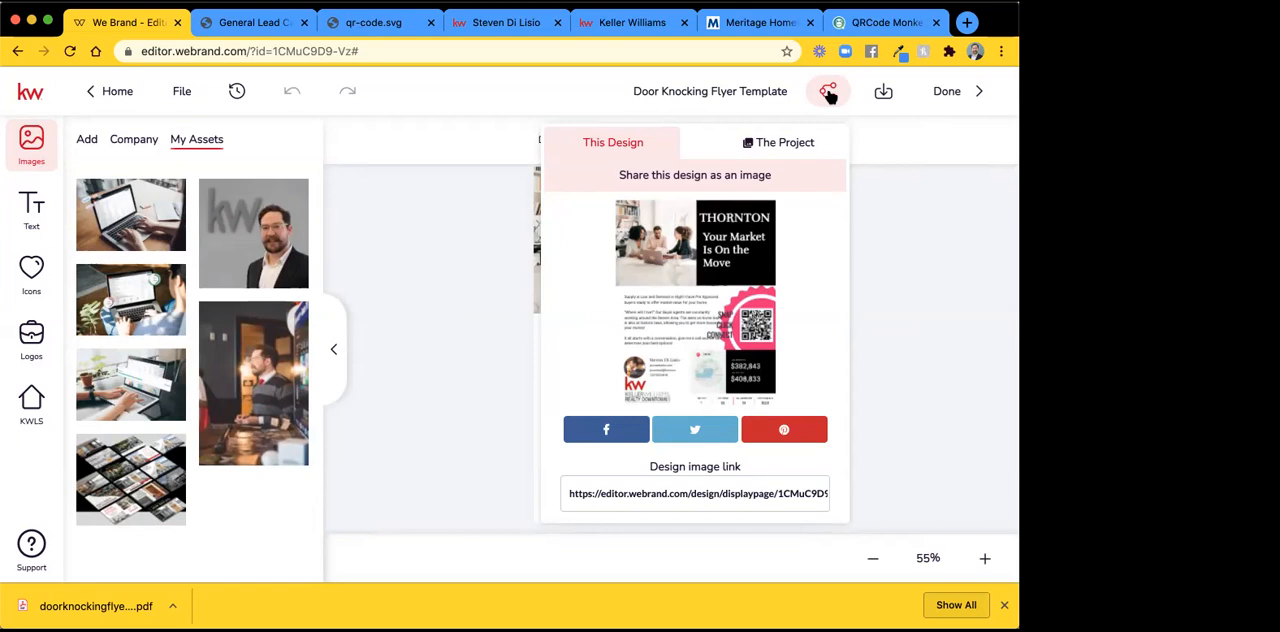
pyautogui.click(805, 144)
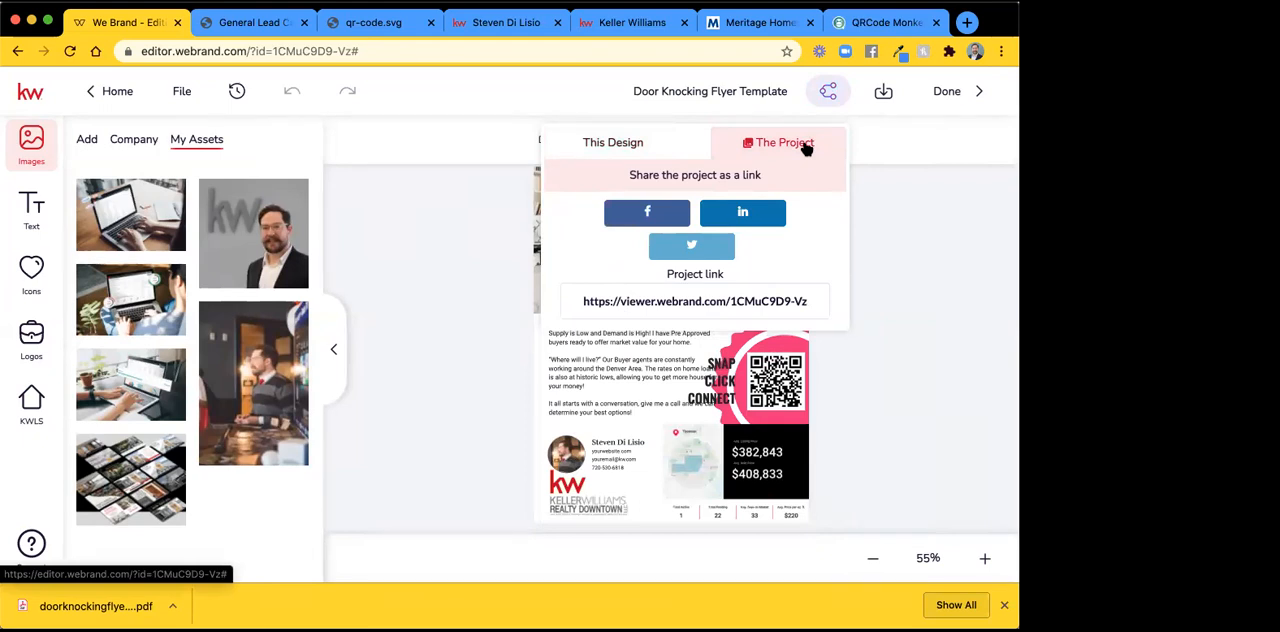
pyautogui.click(622, 140)
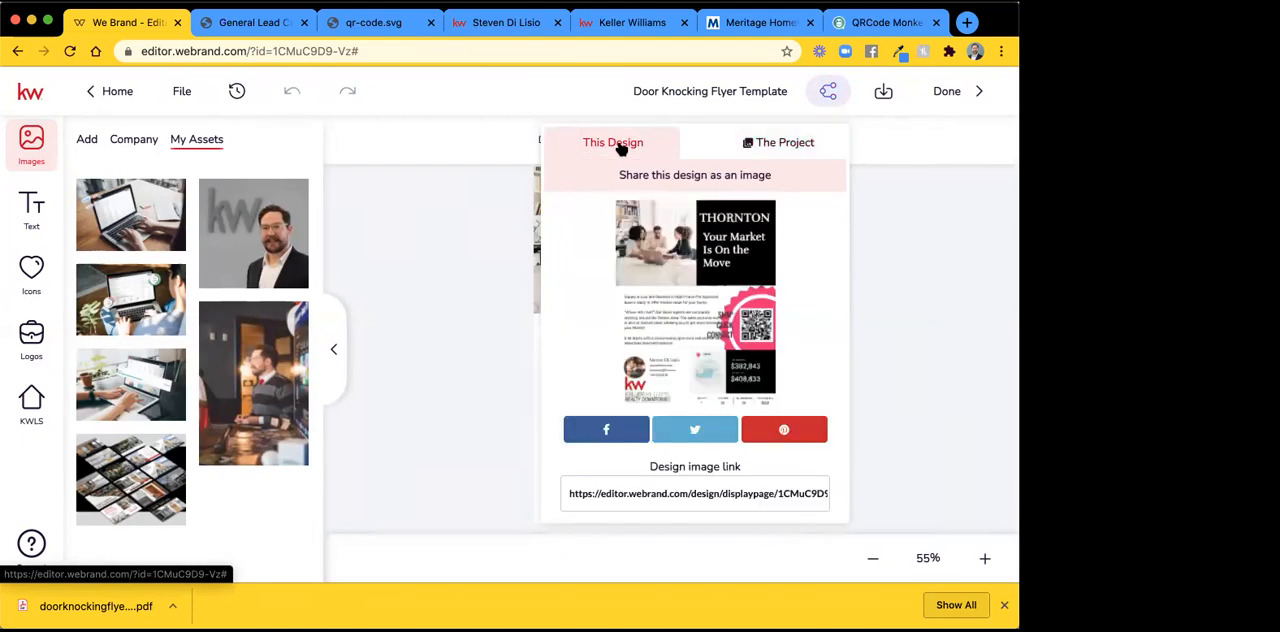
pyautogui.click(651, 493)
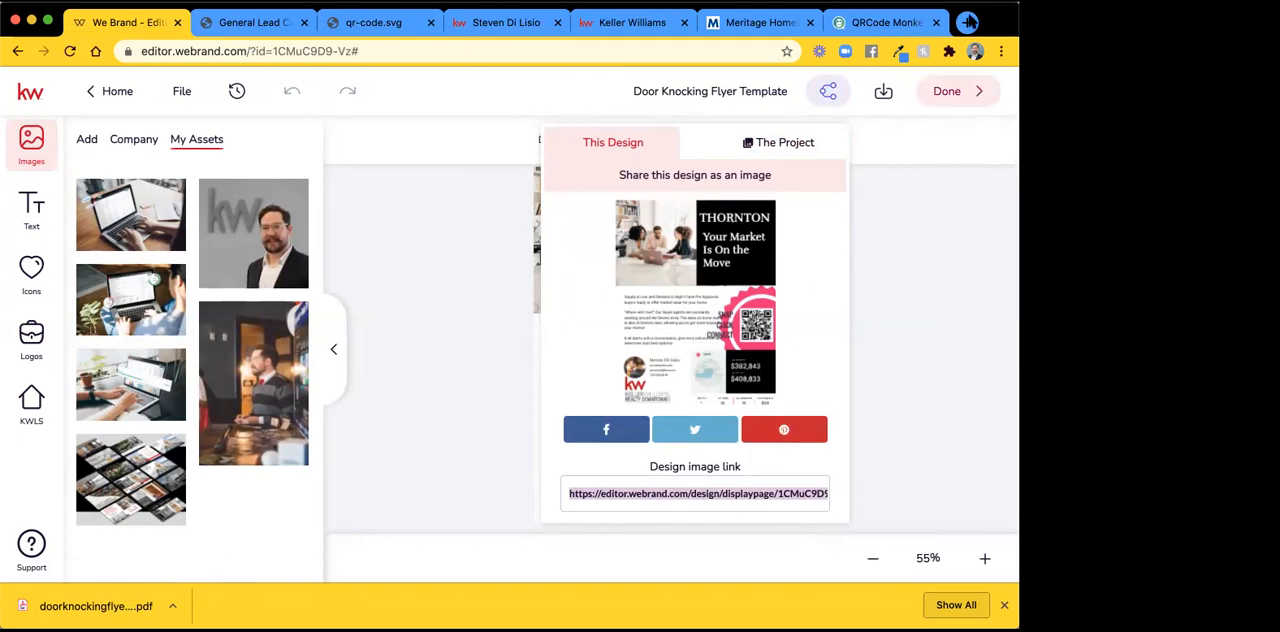
# Open the copied design image link in a new browser tab to view the flyer, and return to the flyer editor.
pyautogui.press('super+t')
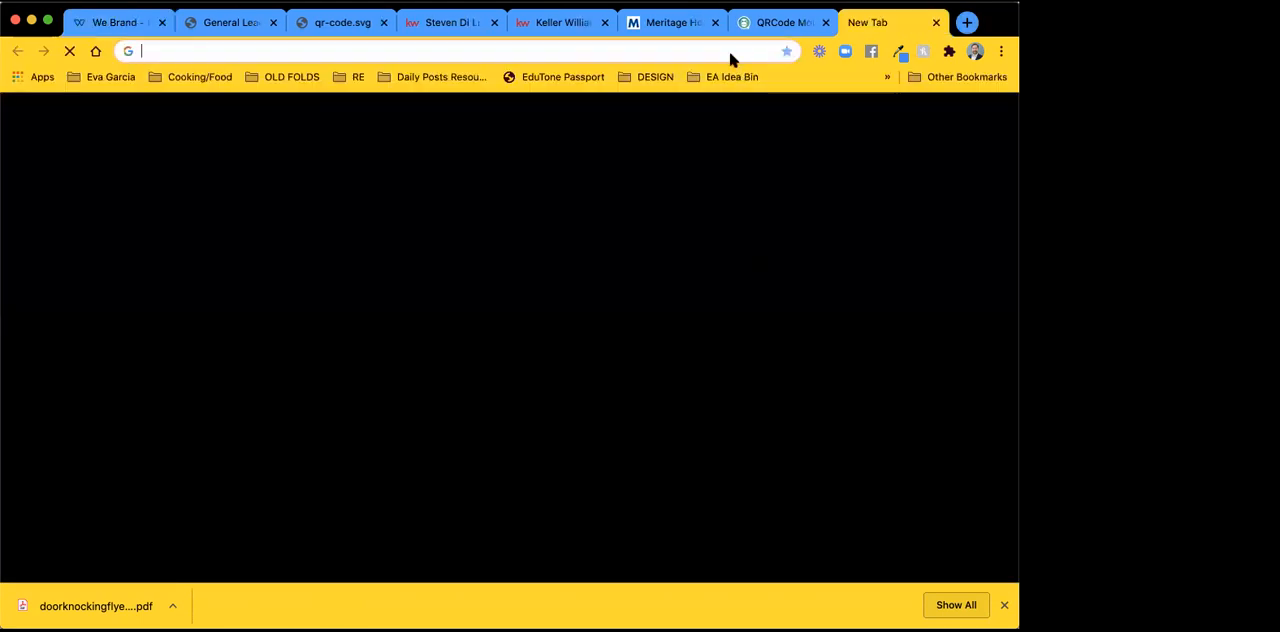
pyautogui.click(729, 57)
pyautogui.press('Return')
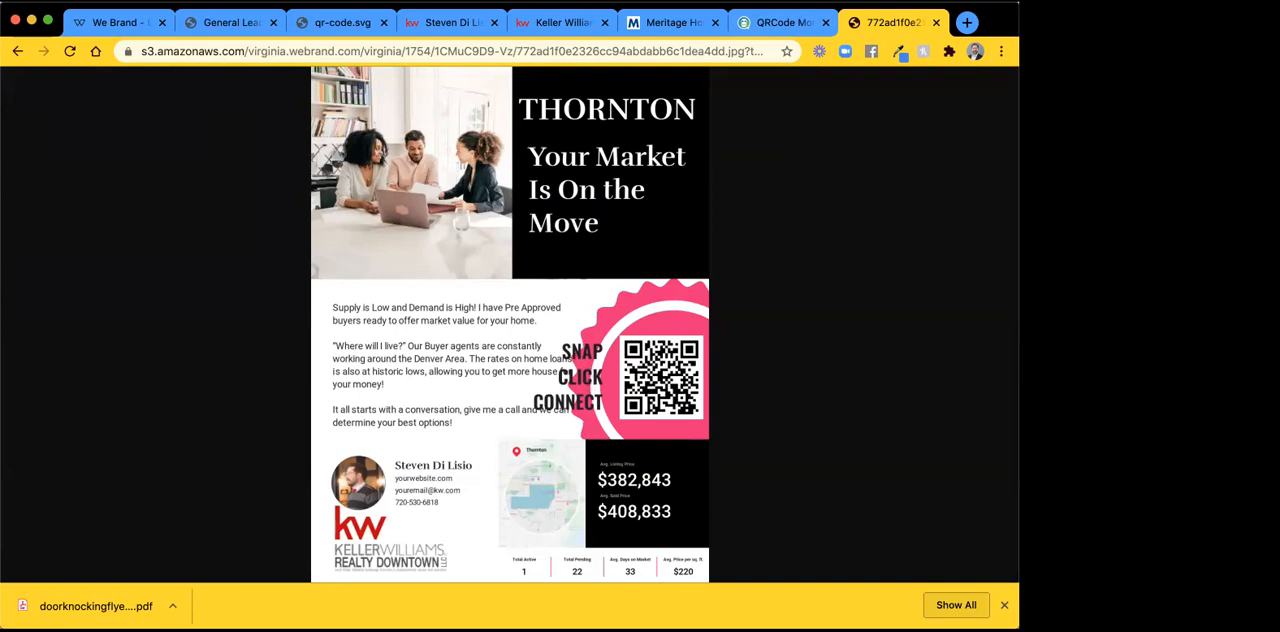
pyautogui.click(112, 24)
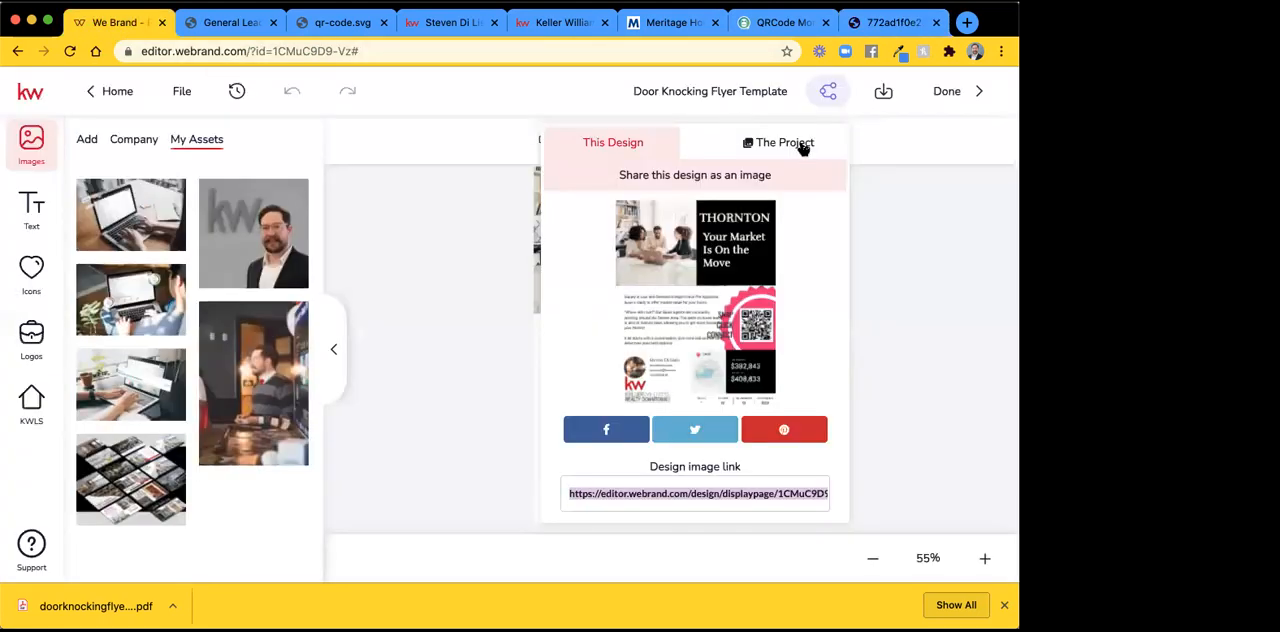
# Copy the project link from the flyer's project sharing options and open it in the browser tab showing the design image.
pyautogui.click(800, 143)
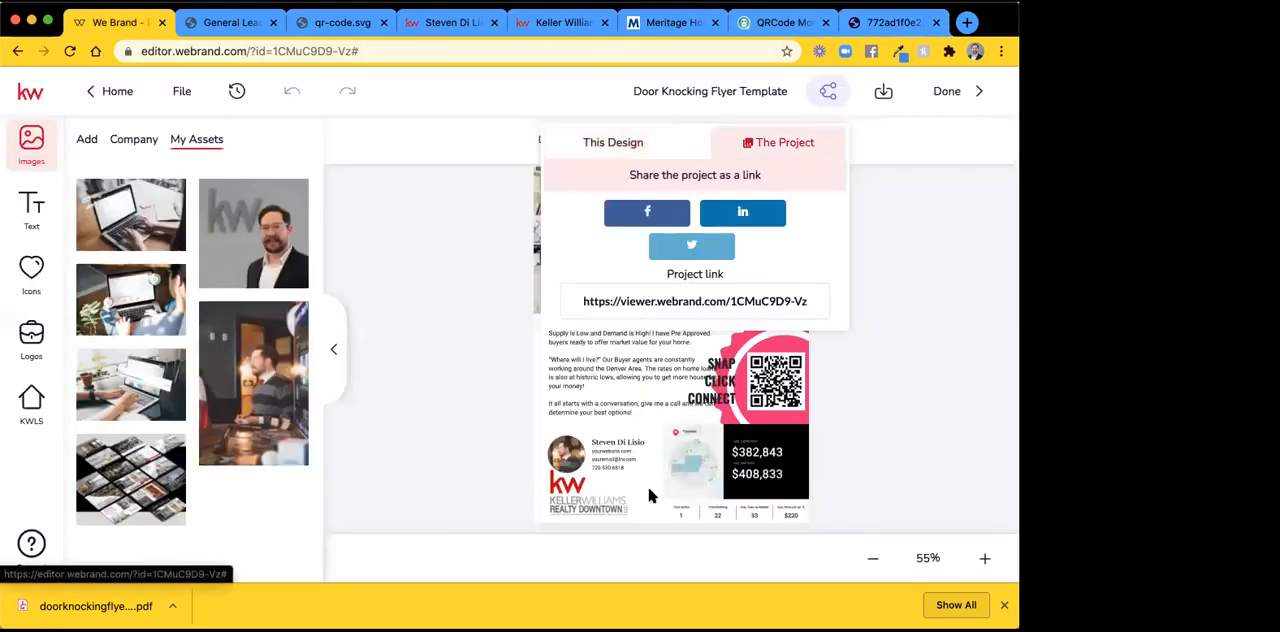
pyautogui.click(697, 300)
pyautogui.press('super+c')
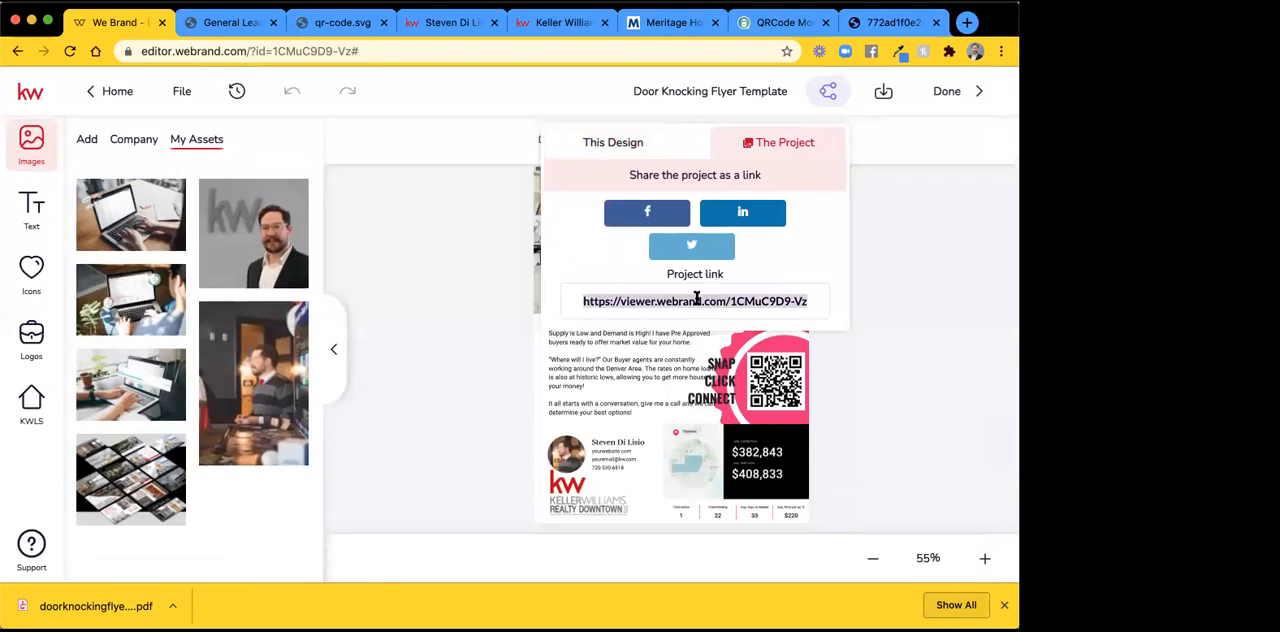
pyautogui.click(903, 26)
pyautogui.click(591, 52)
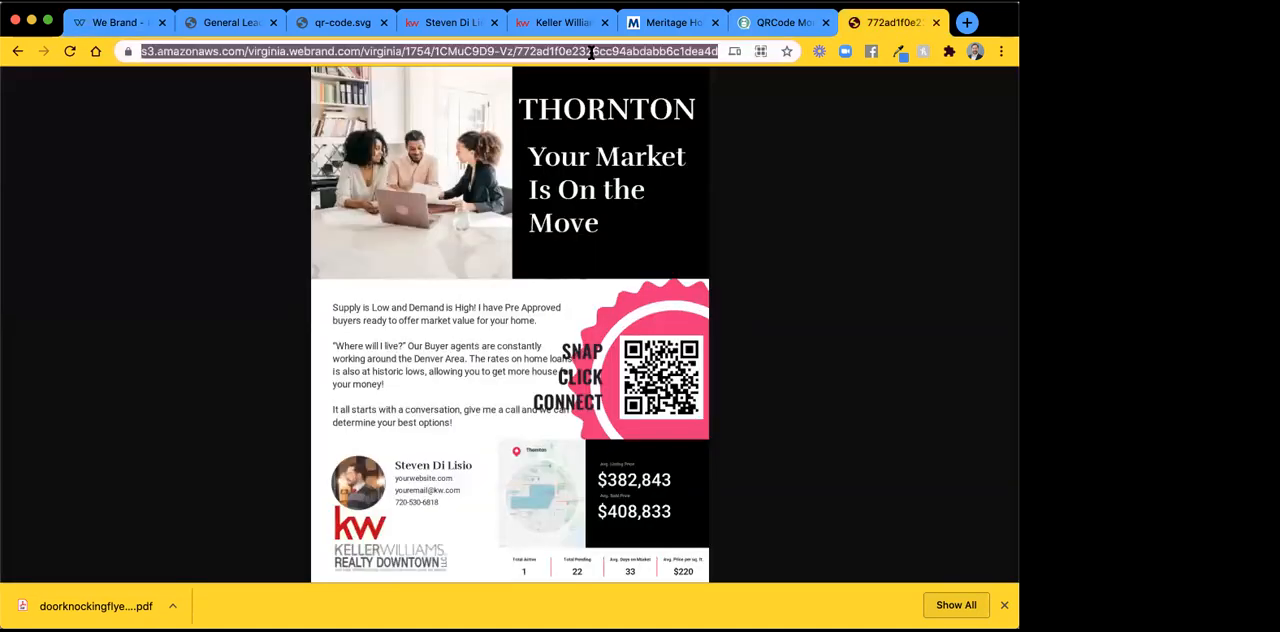
pyautogui.press('super+v')
pyautogui.press('Return')
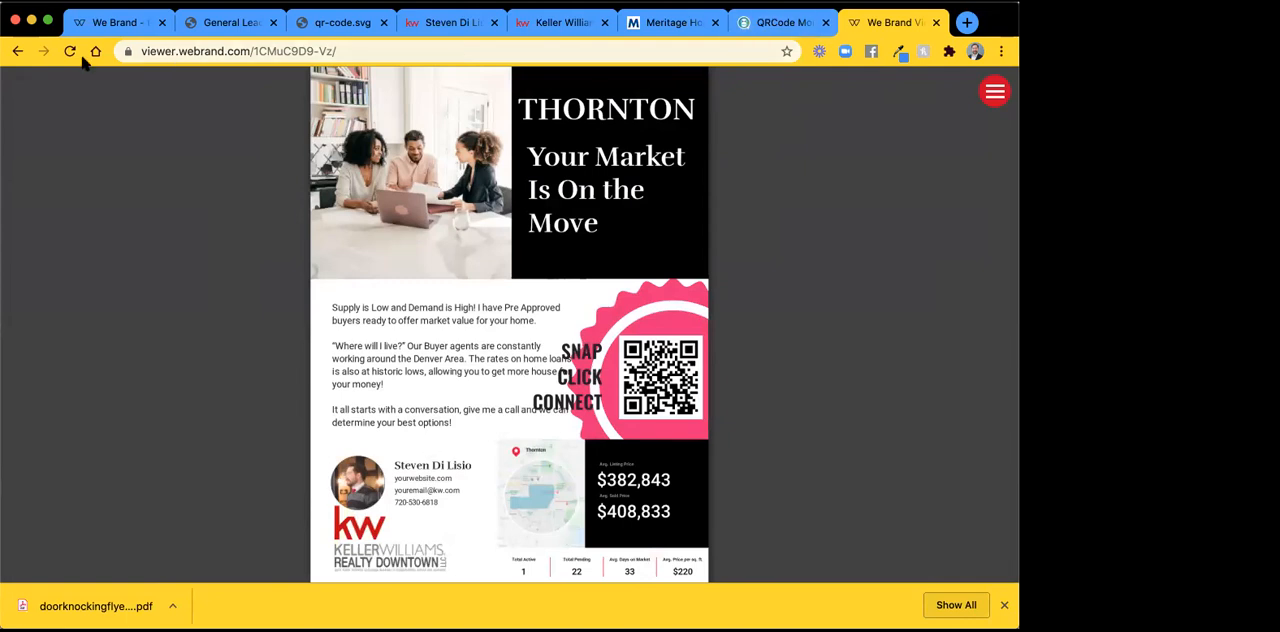
# Return to the Door Knocking Flyer Template in the editor and close its sharing options.
pyautogui.click(123, 24)
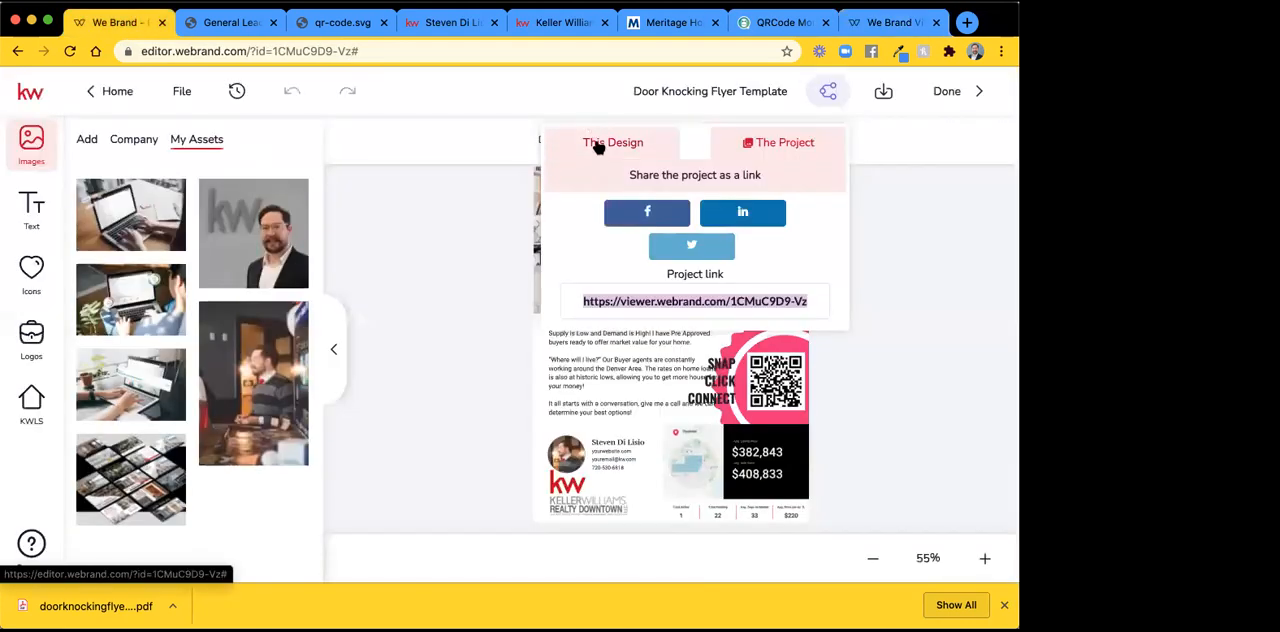
pyautogui.click(597, 147)
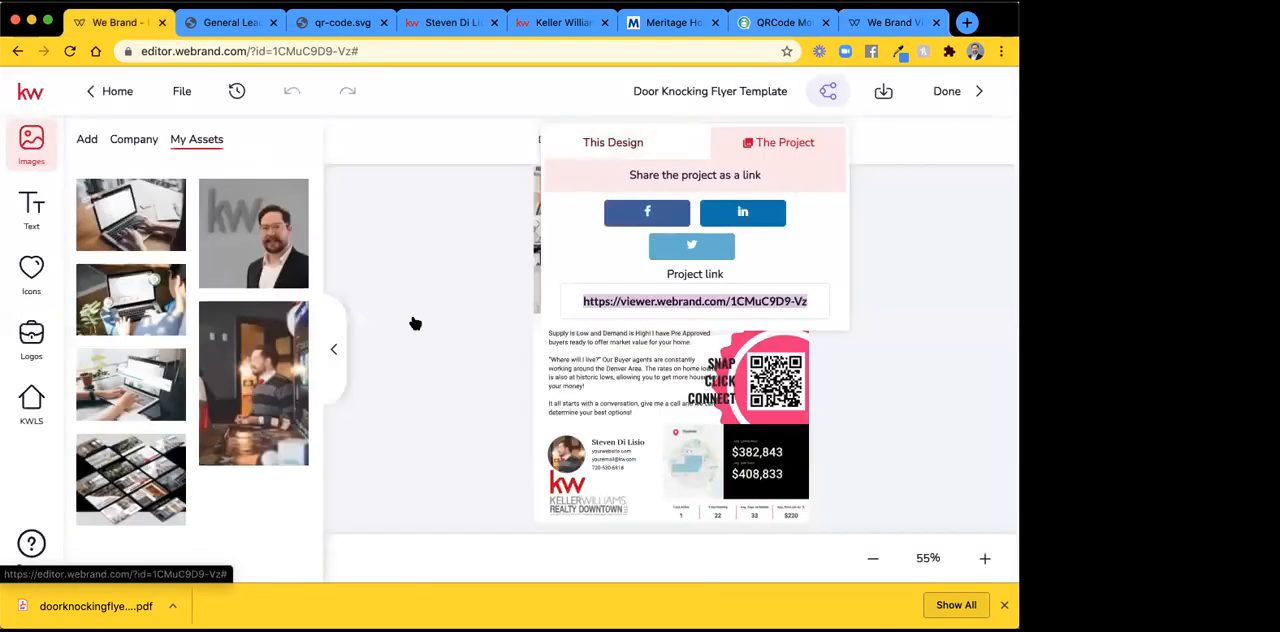
pyautogui.click(954, 263)
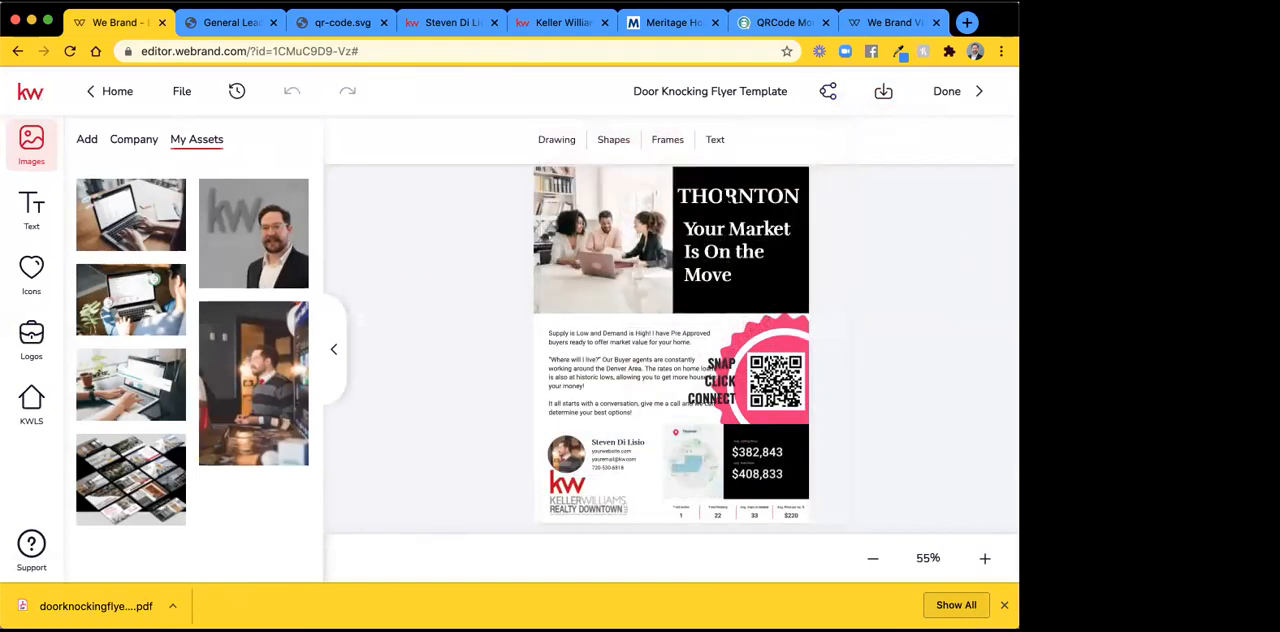